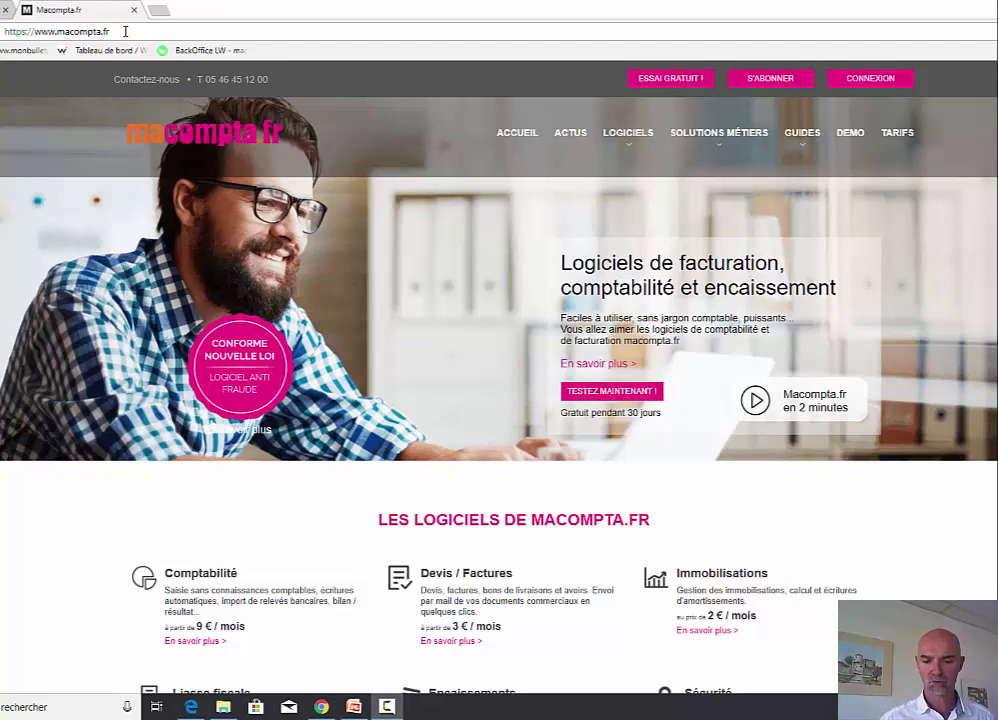
- Sign in with the saved login and open the Assistance page listing the help links
left_click(872, 80)
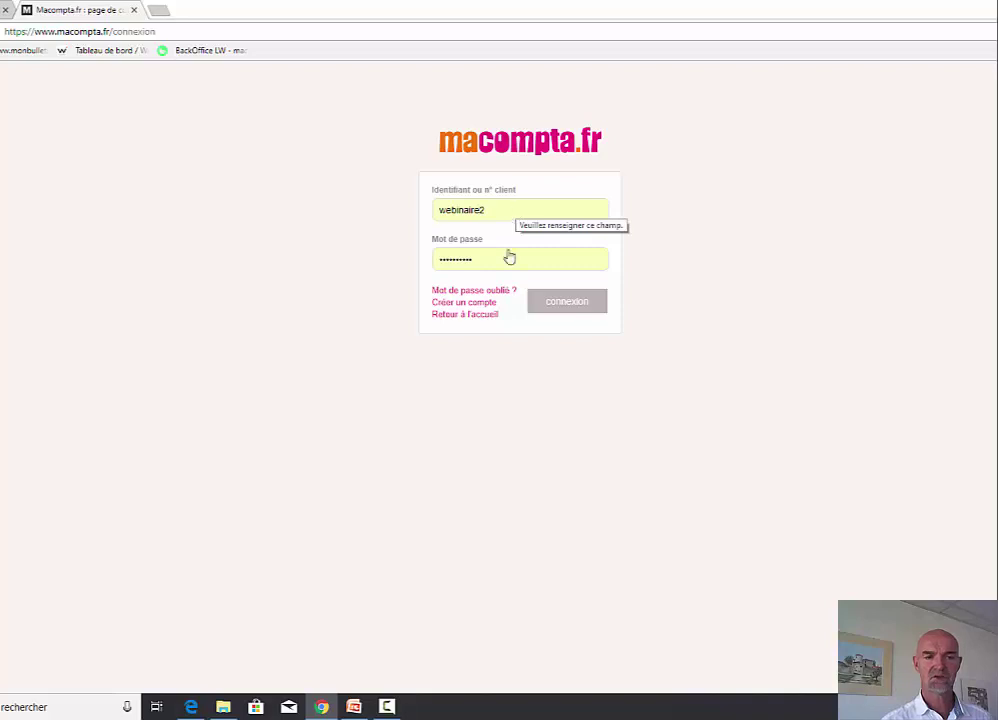
left_click(566, 302)
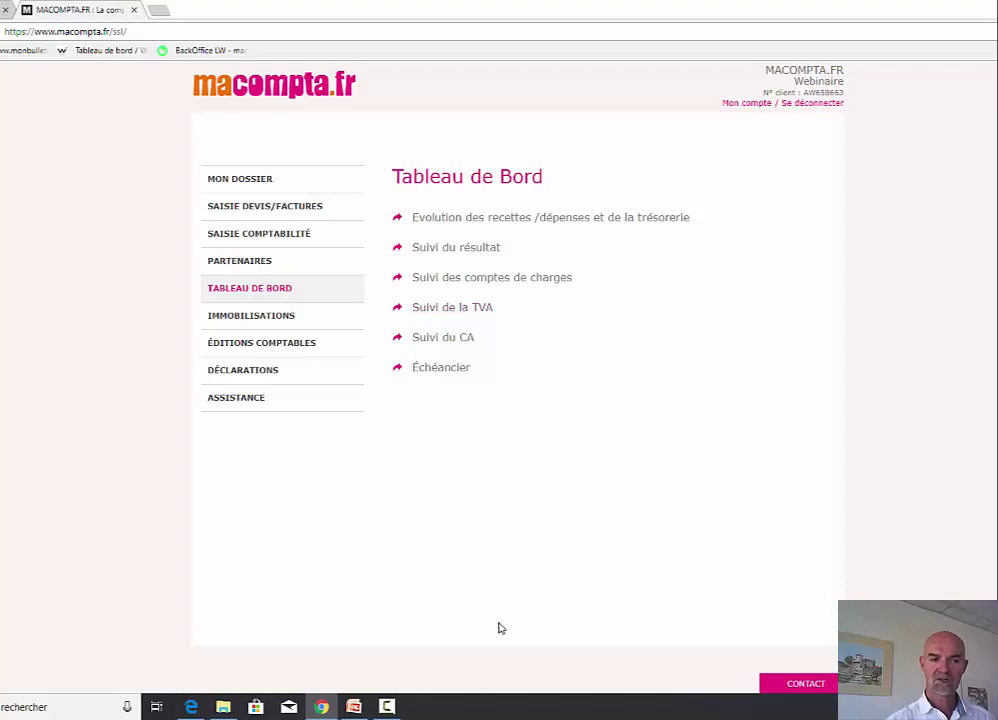
left_click(243, 405)
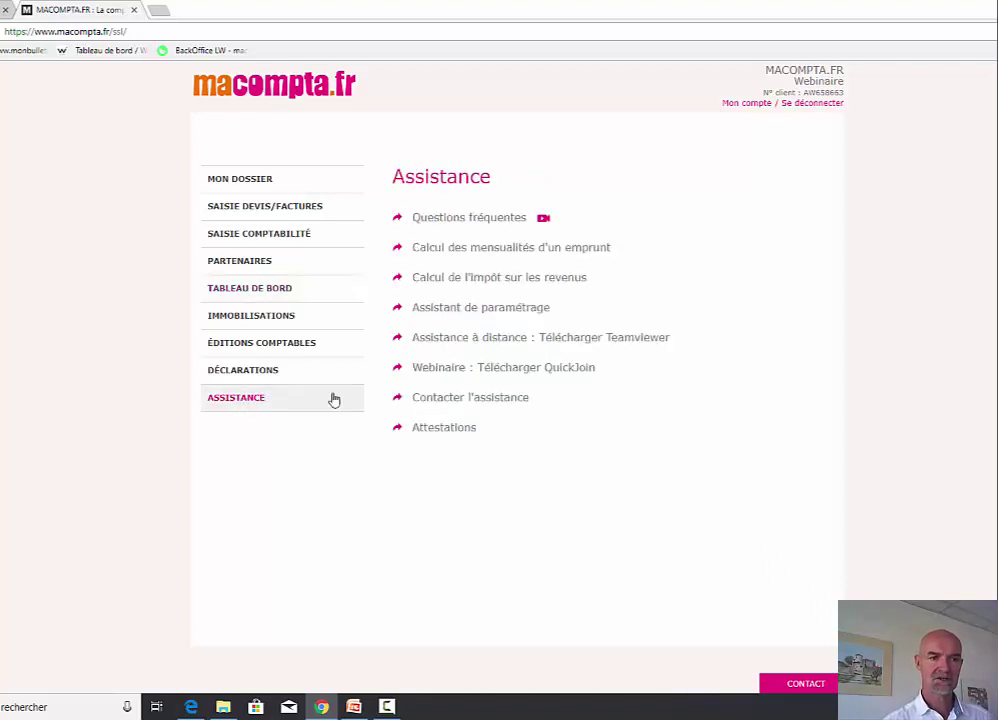
- Launch the setup assistant and choose the accounting (Comptabilité) setup
left_click(486, 310)
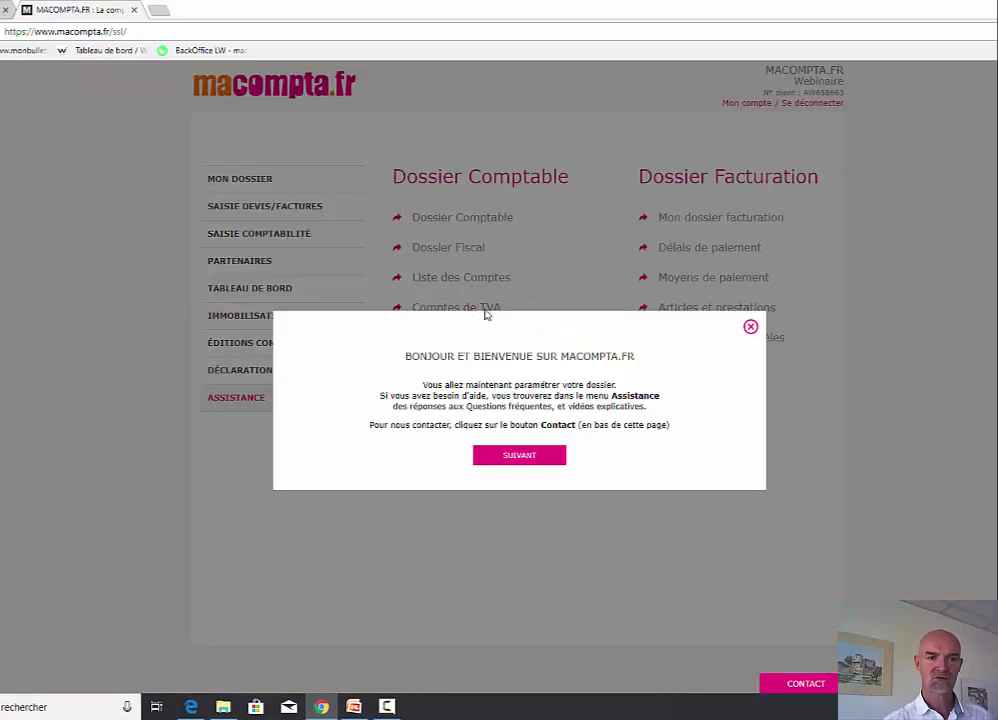
left_click(529, 459)
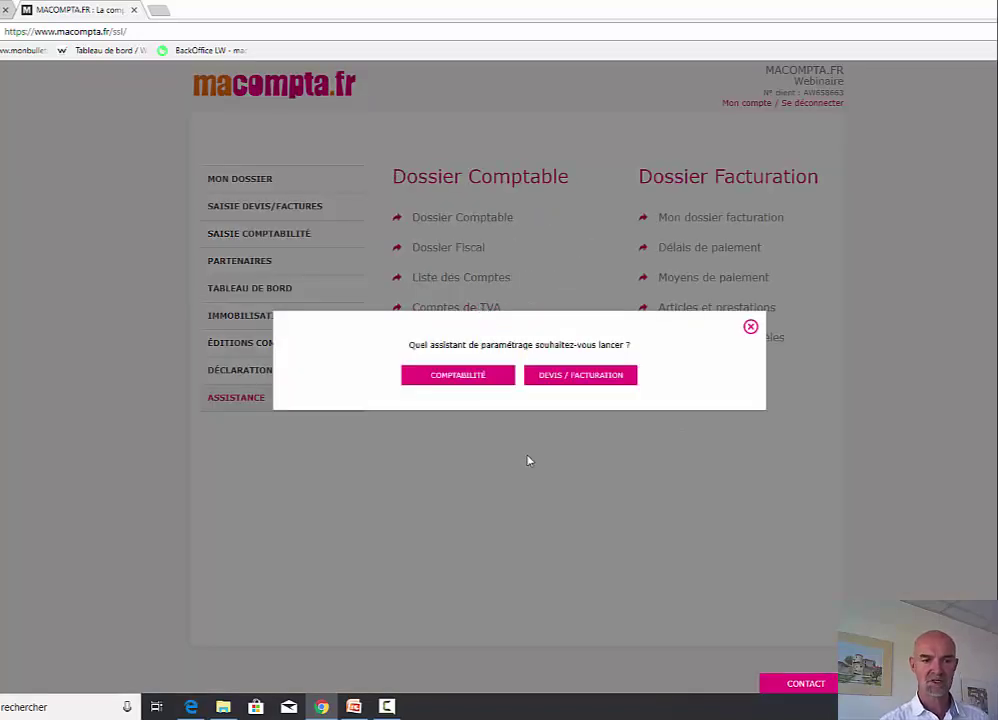
left_click(463, 378)
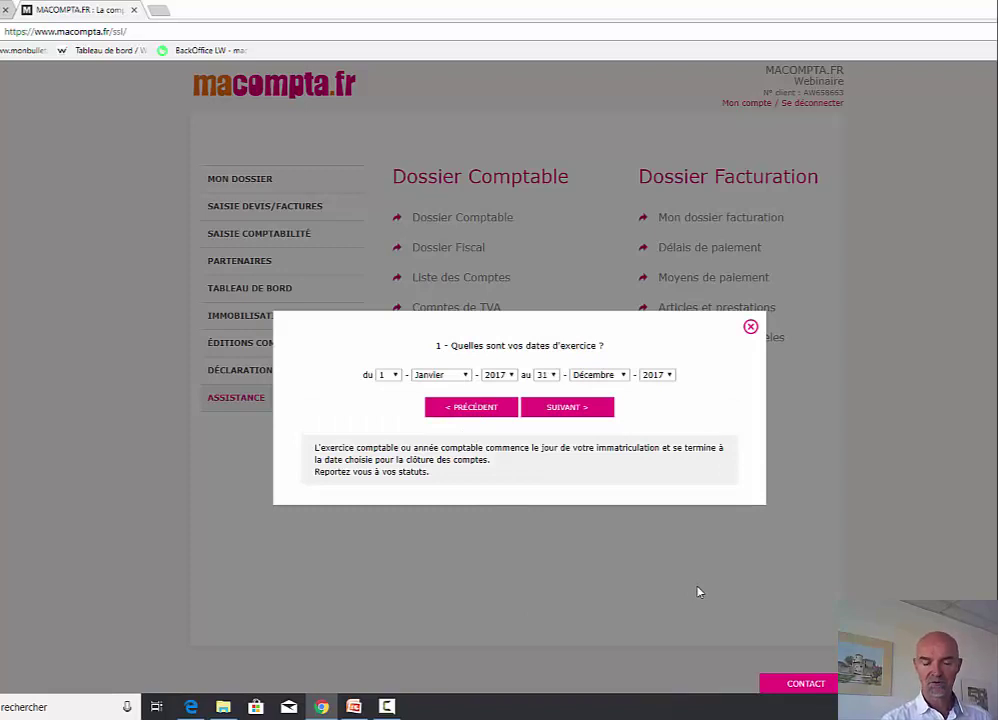
- Set the fiscal year start and end years both to 2018
left_click(510, 376)
left_click(497, 504)
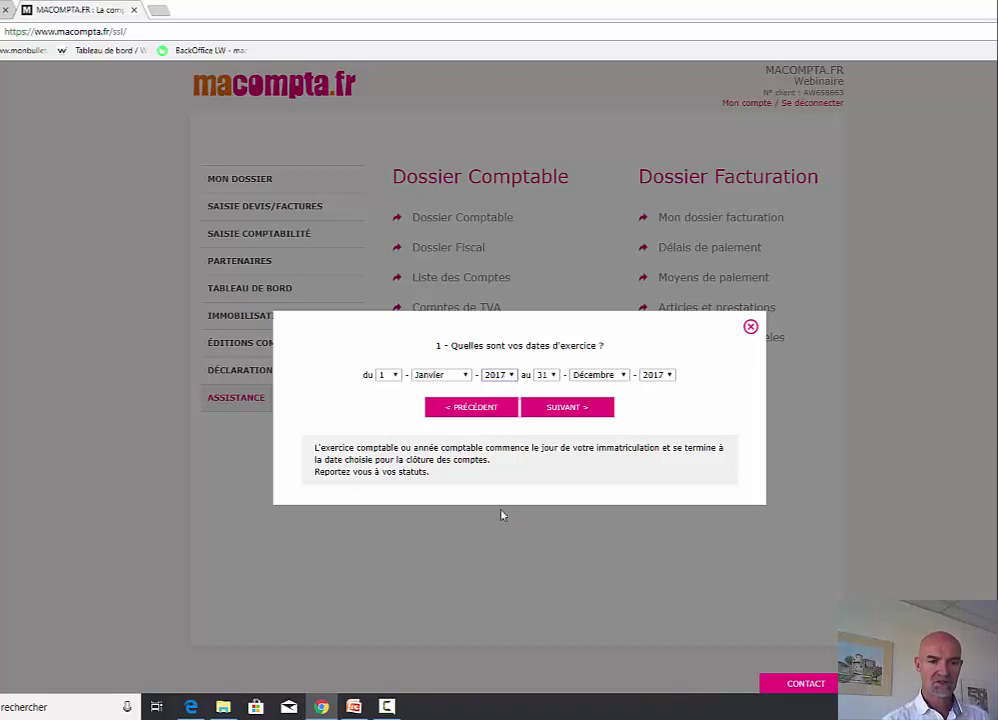
left_click(665, 376)
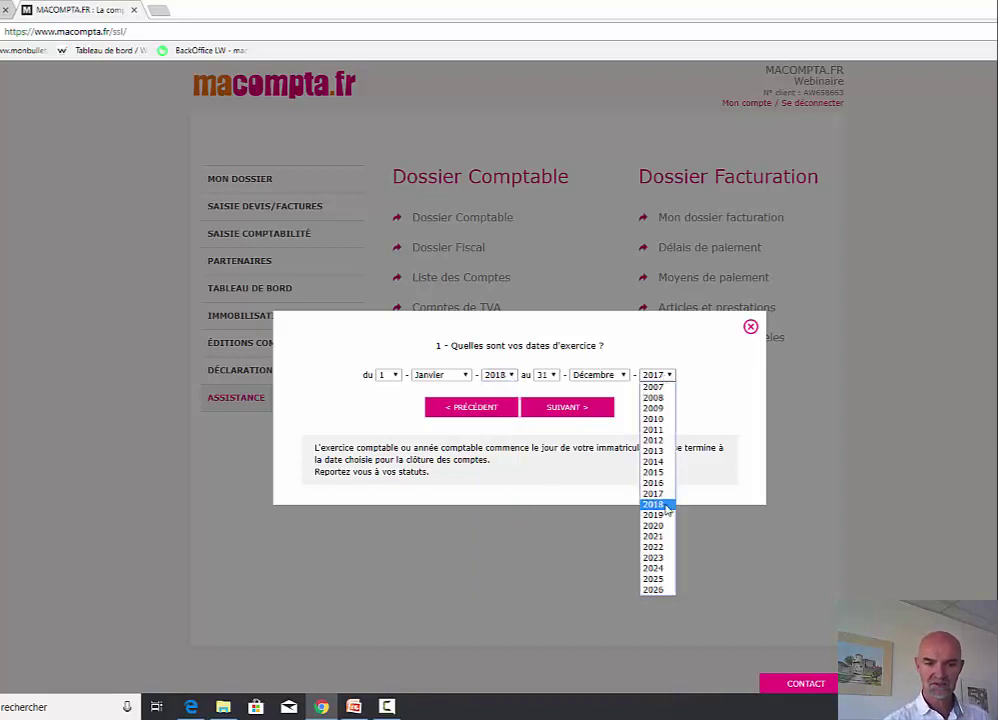
left_click(666, 504)
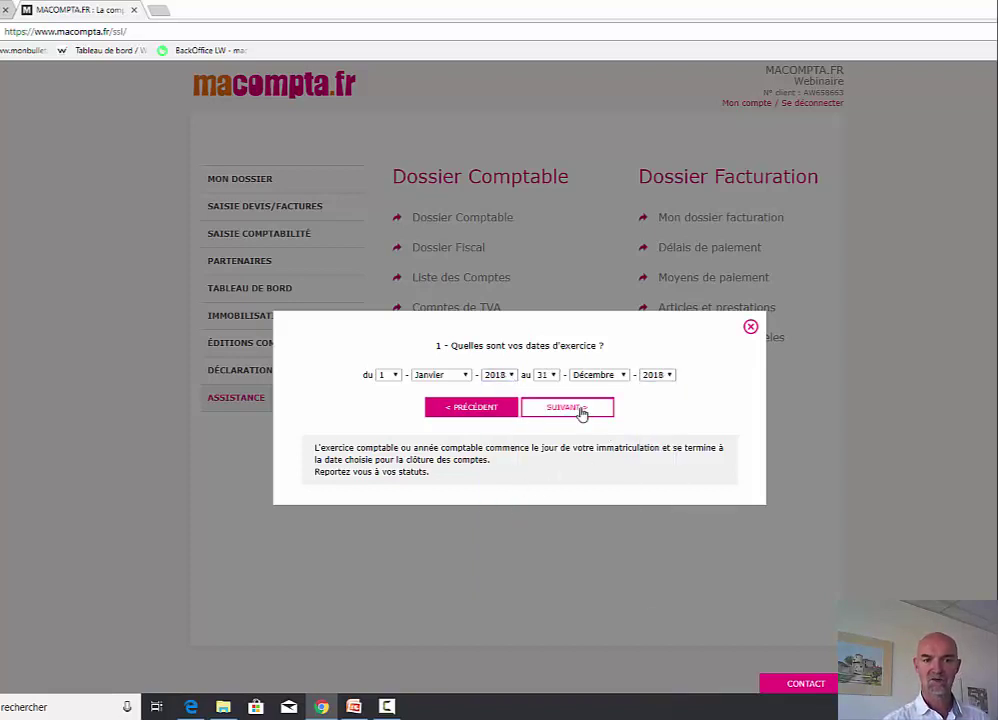
- Confirm the 1 January–31 December 2018 fiscal year to reach step 2
left_click(583, 410)
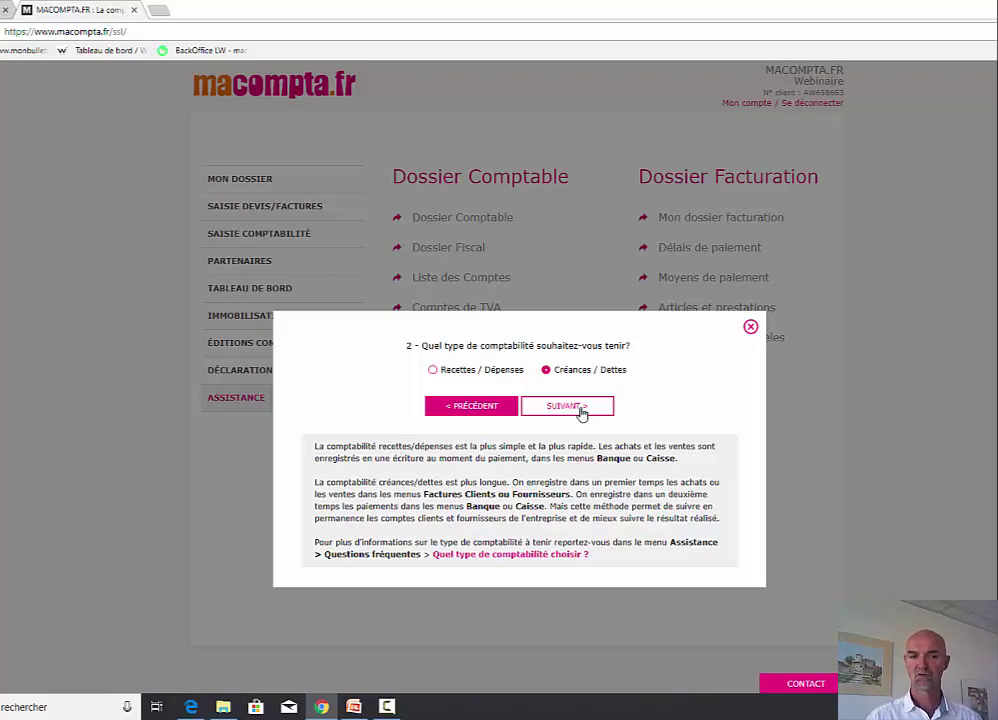
left_click(527, 556)
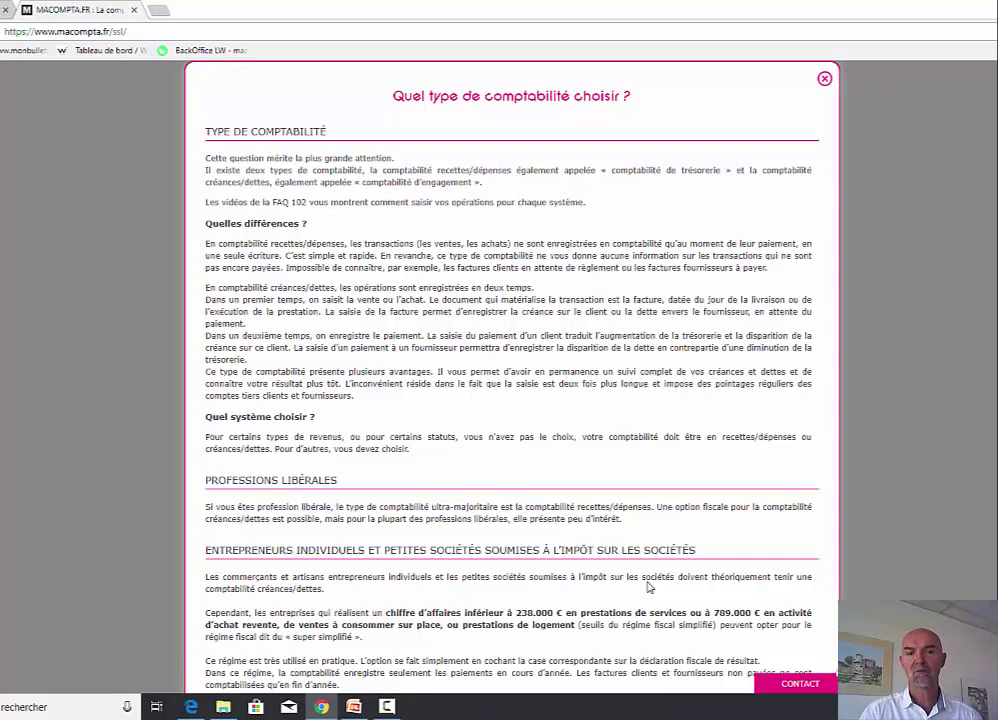
key("Escape")
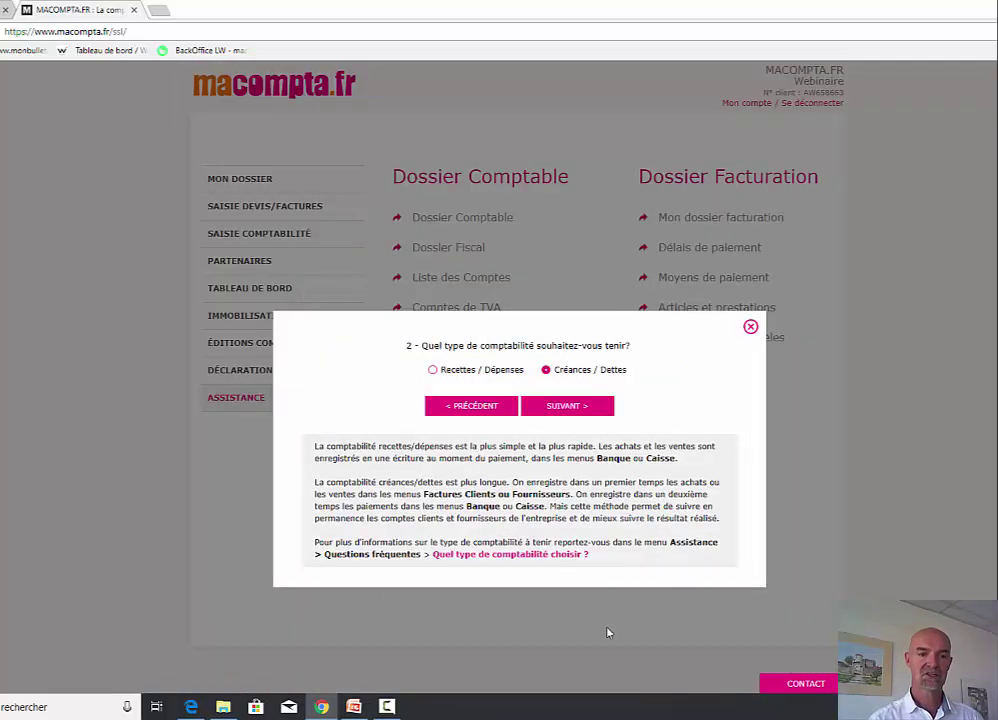
- Choose Recettes / Dépenses accounting, keep Impots societes and the Consultant activity domain
left_click(433, 370)
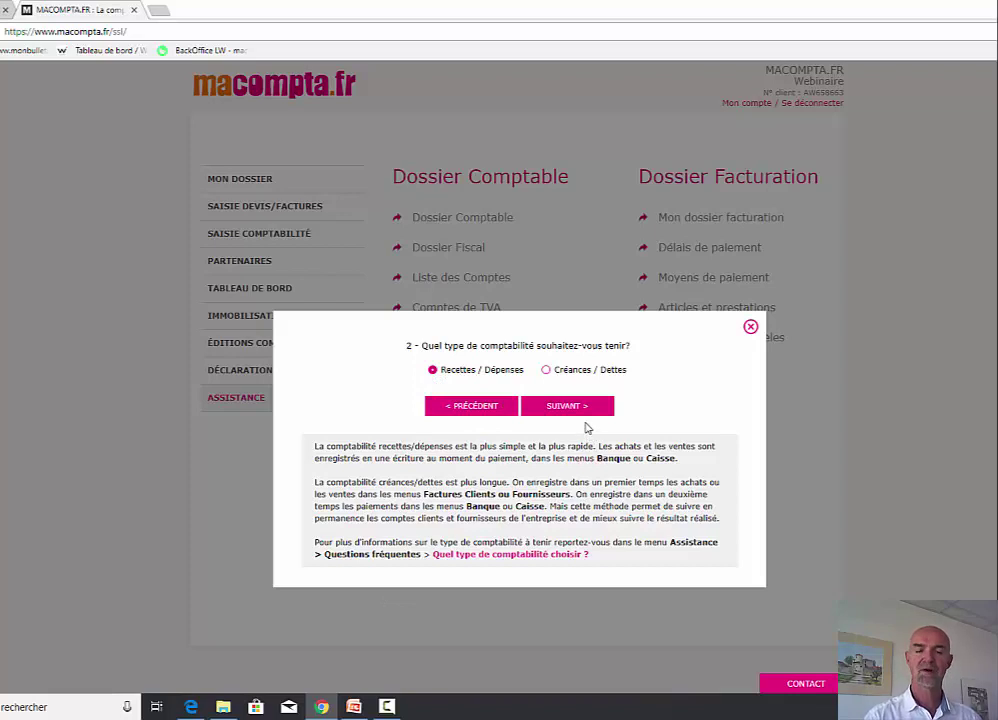
left_click(581, 411)
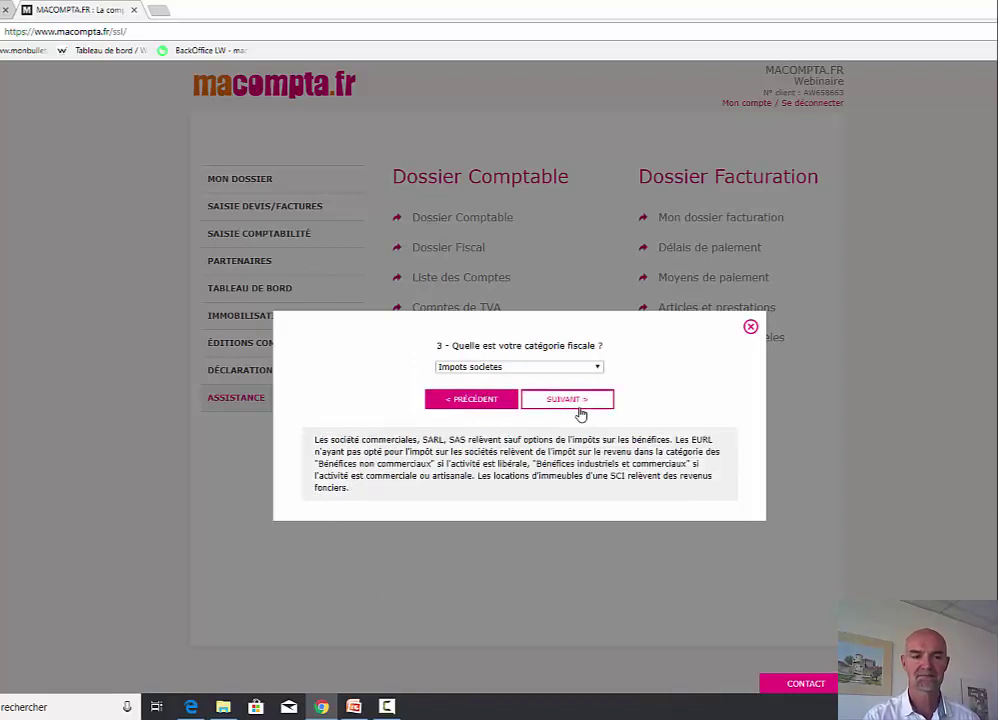
left_click(586, 368)
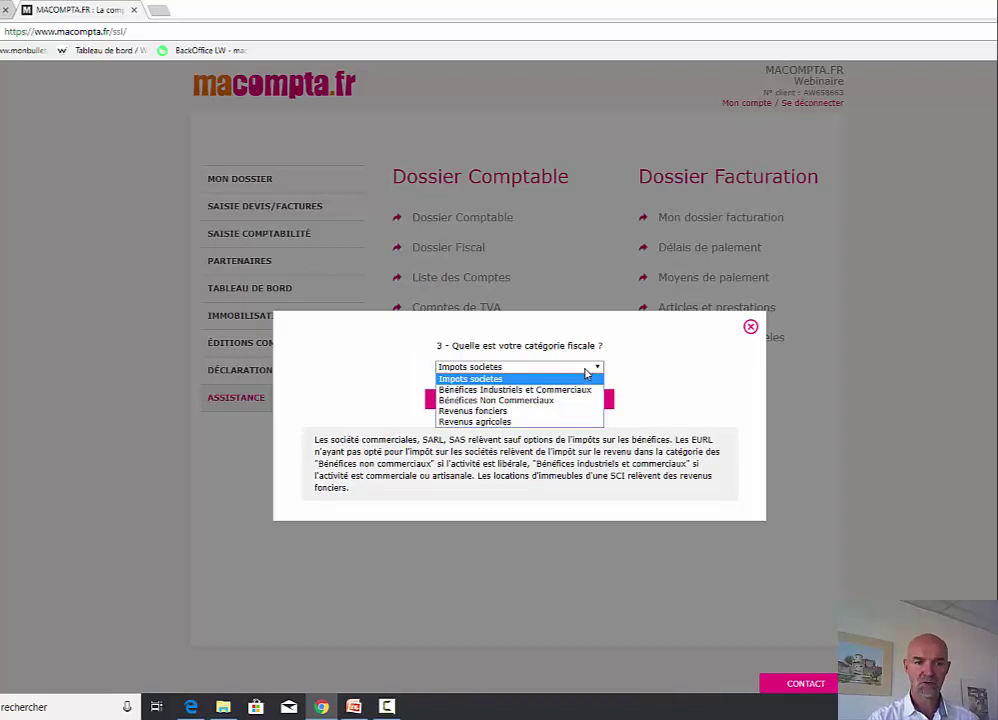
left_click(572, 379)
left_click(572, 403)
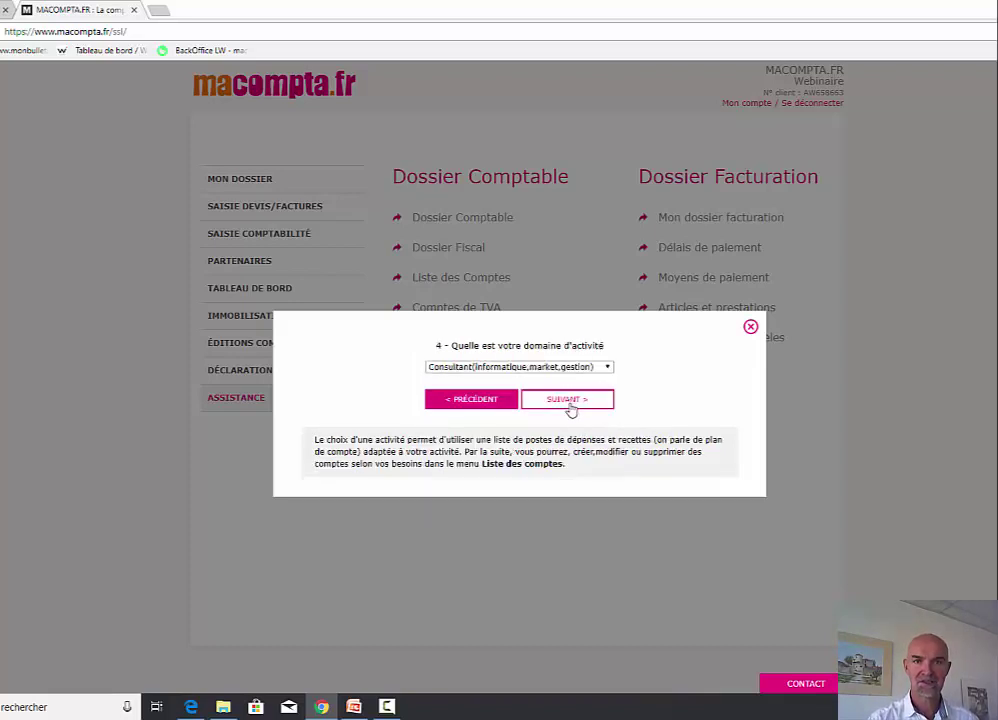
left_click(601, 370)
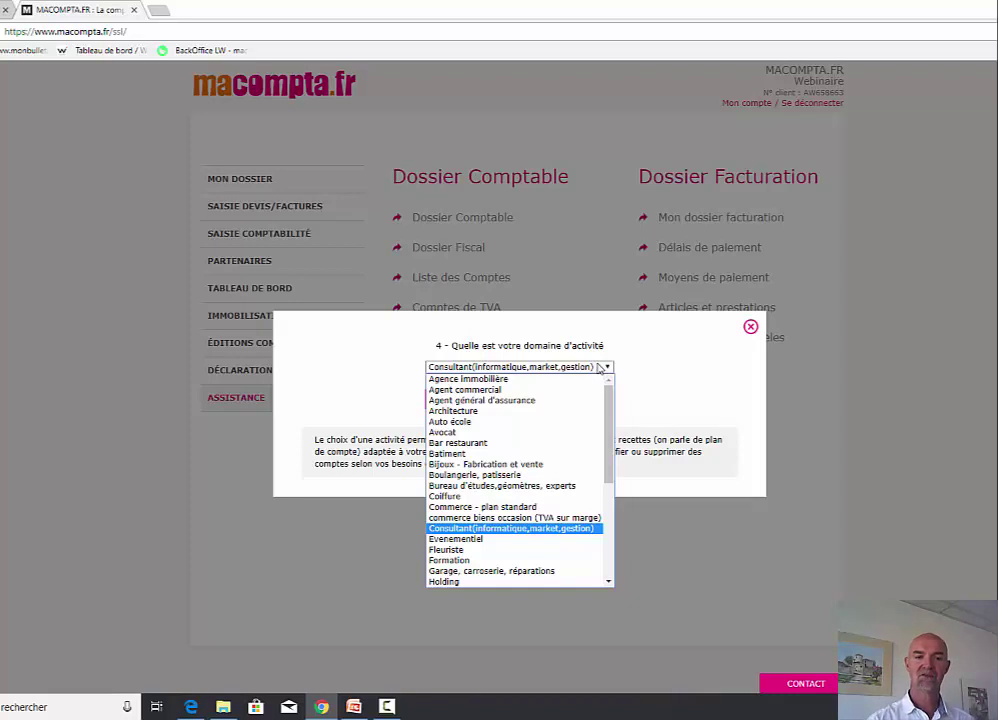
left_click(600, 368)
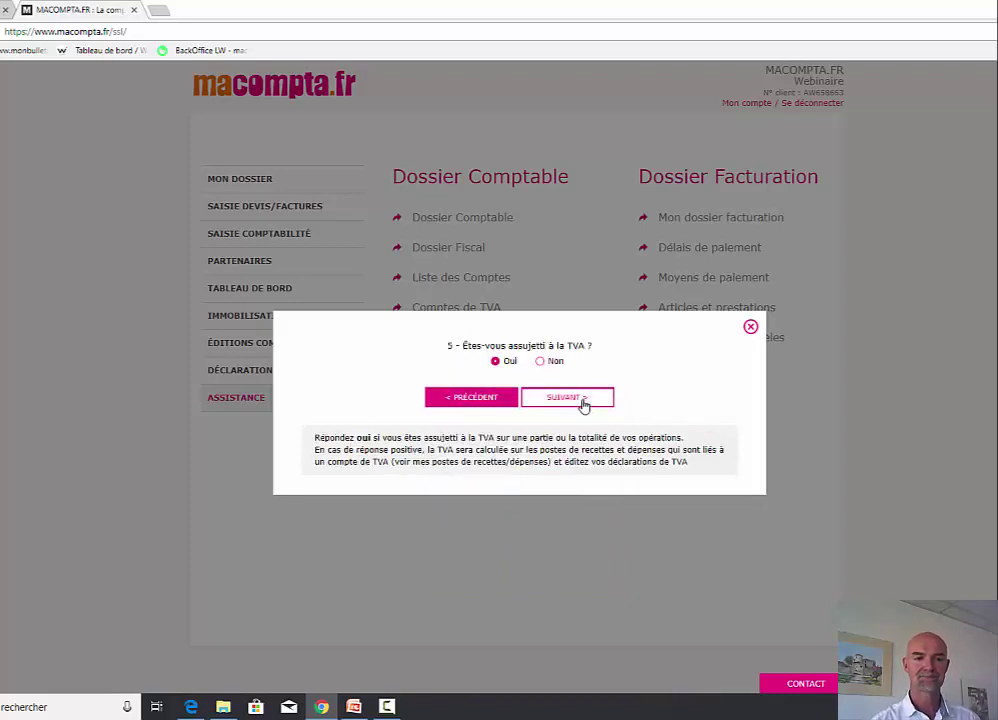
- Confirm TVA liability, bank-statement payment dates and use of a cash register
left_click(584, 399)
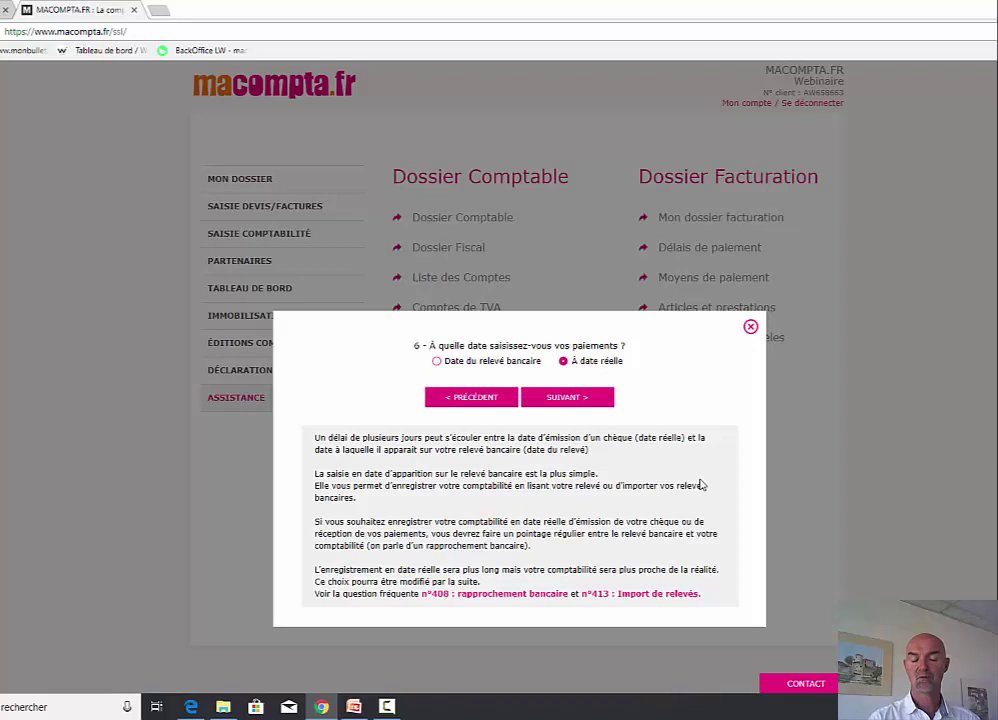
left_click(439, 362)
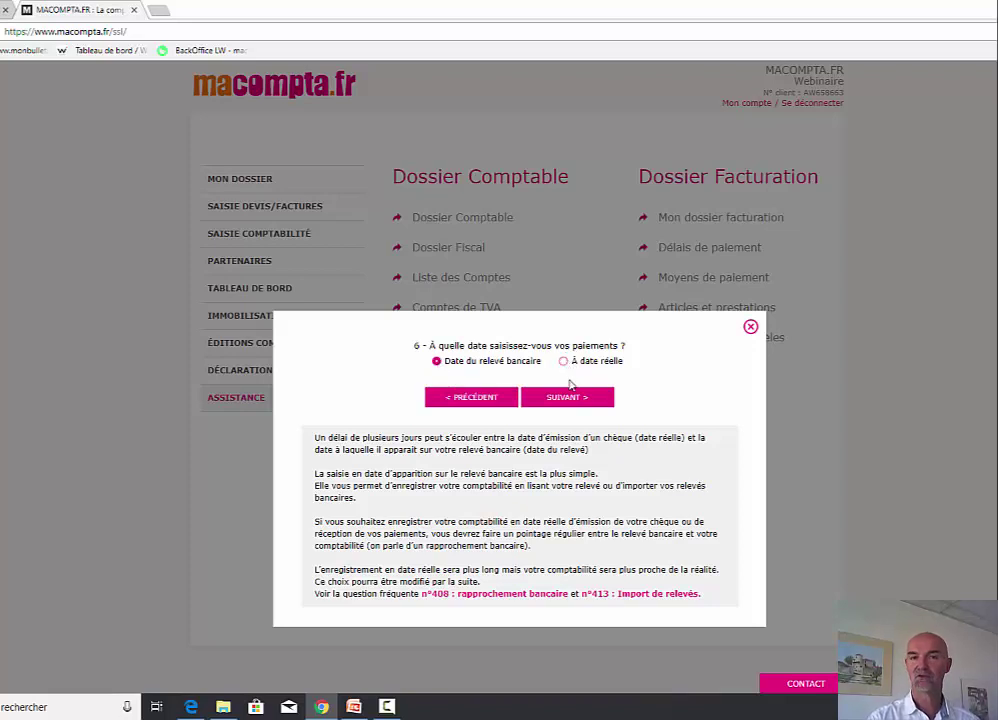
left_click(567, 399)
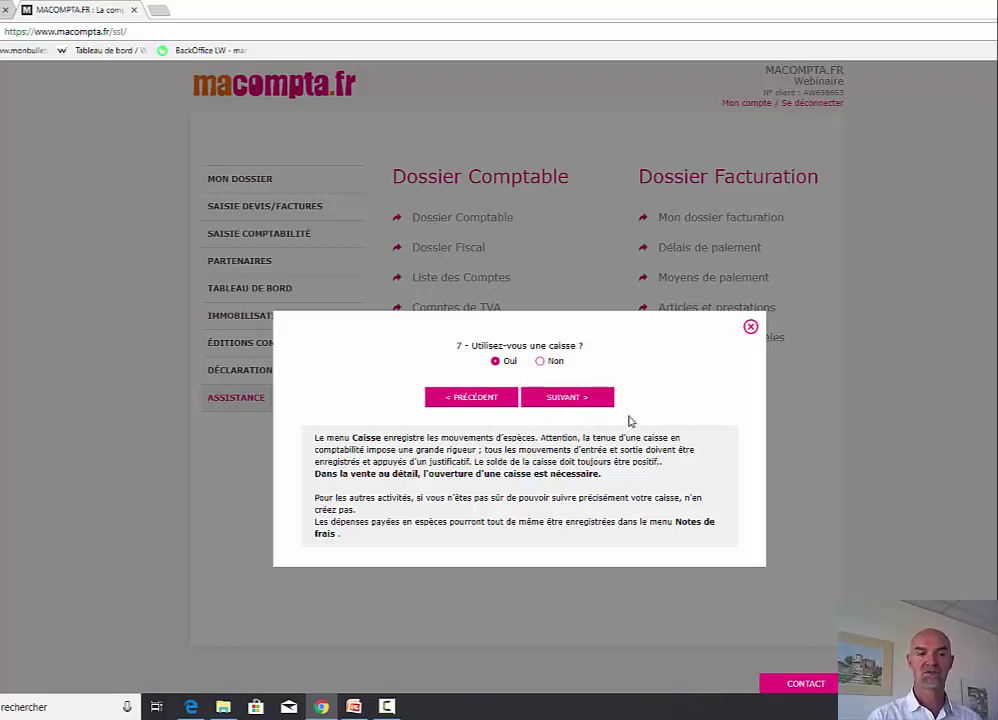
left_click(582, 405)
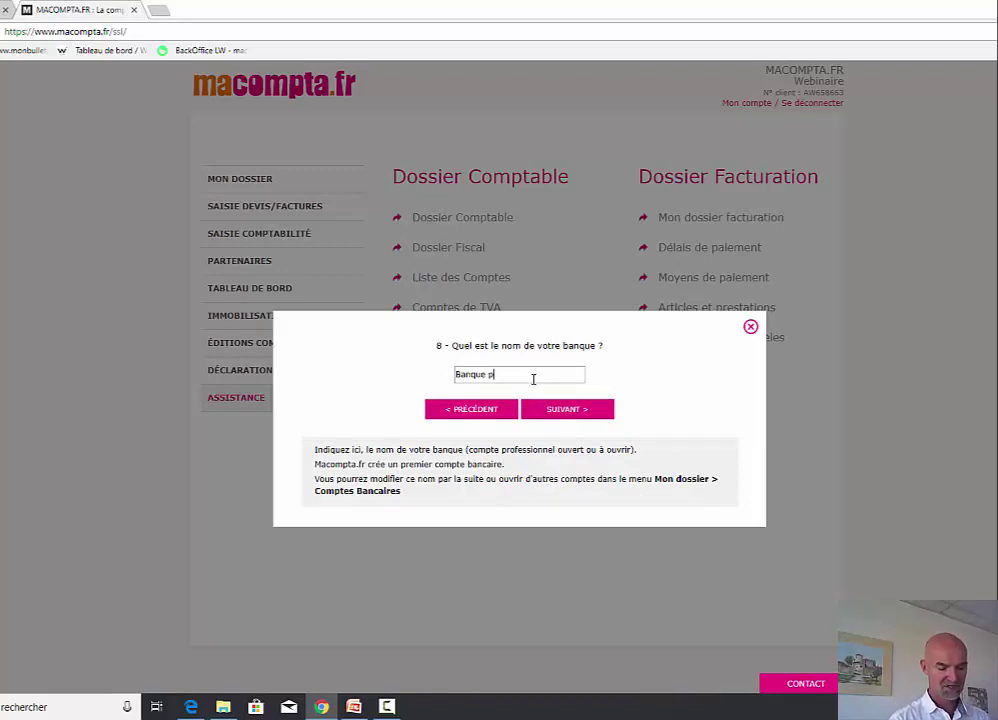
- Name the bank 'populaire', answer no expert comptable and yes to employees, then close the assistant
type("popul")
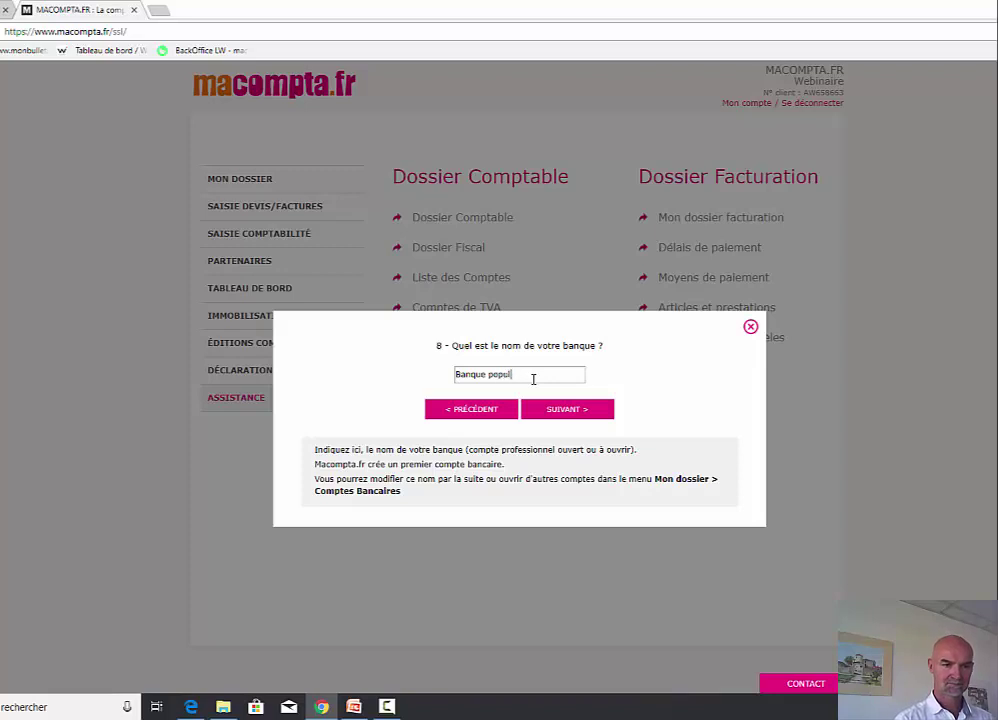
type("aire")
left_click(560, 409)
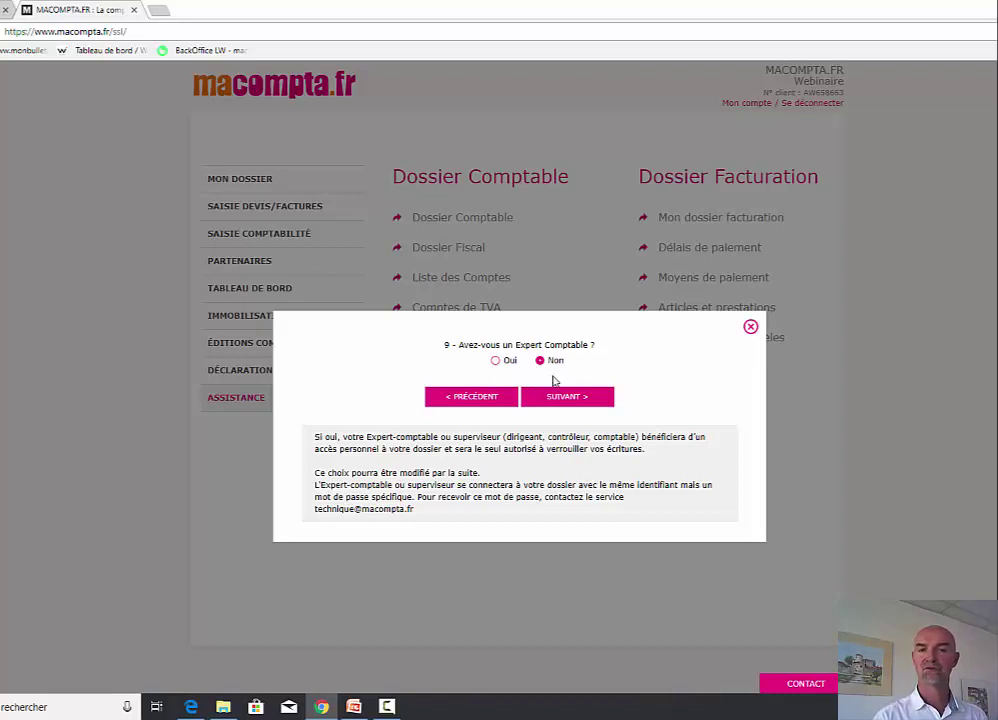
left_click(572, 396)
left_click(495, 361)
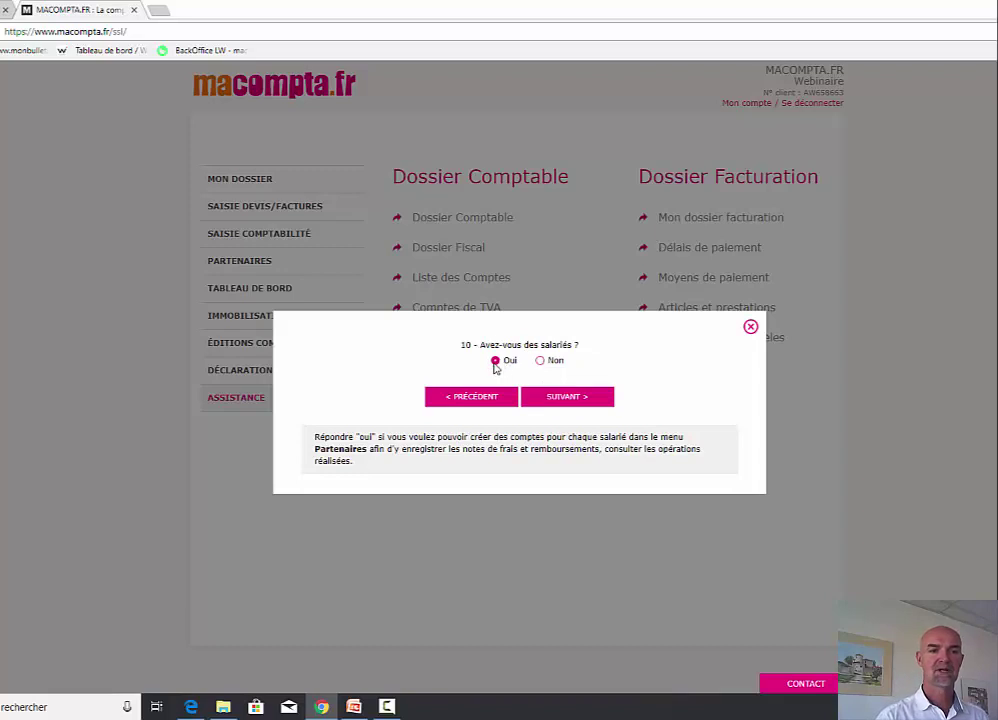
left_click(573, 400)
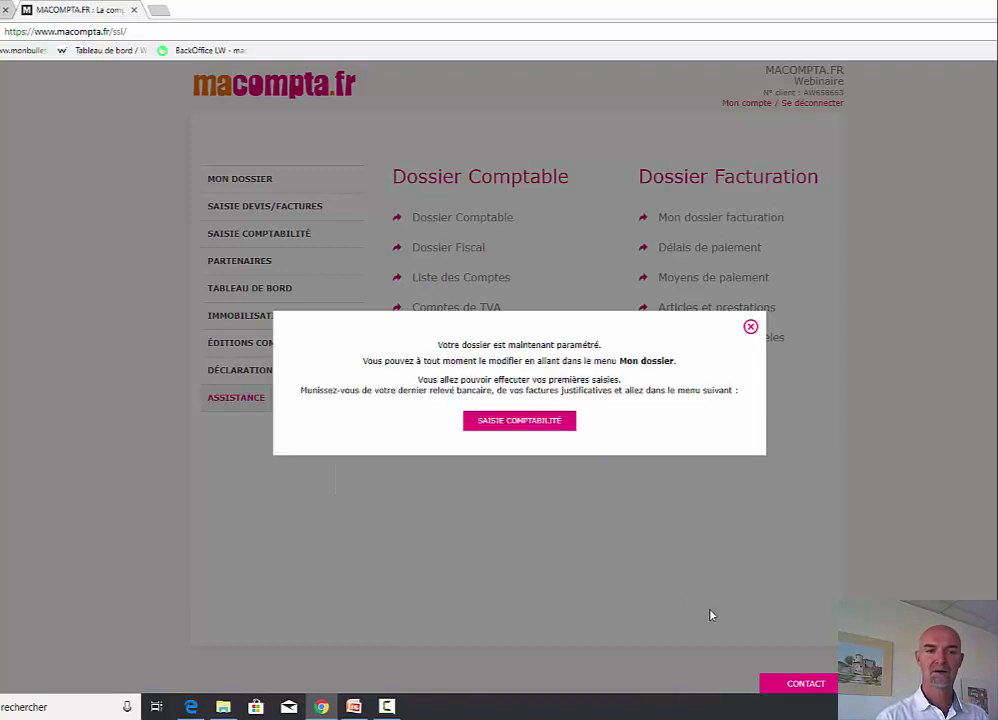
left_click(751, 328)
- Set OGA membership to Non in the Dossier Fiscal, then view Liste des Comptes
left_click(516, 284)
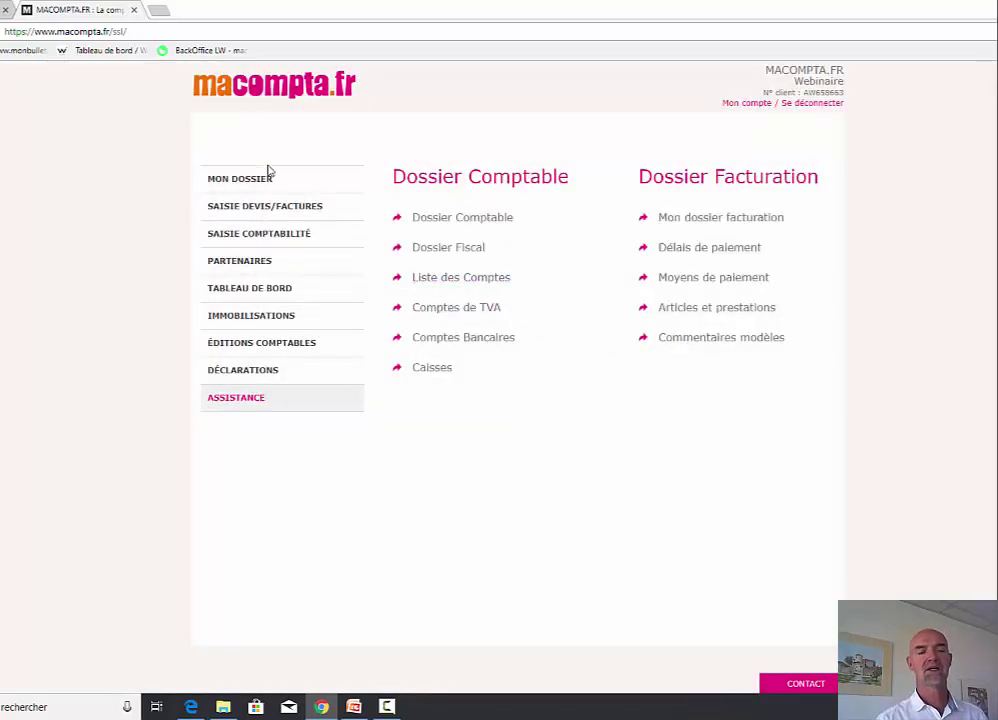
left_click(468, 219)
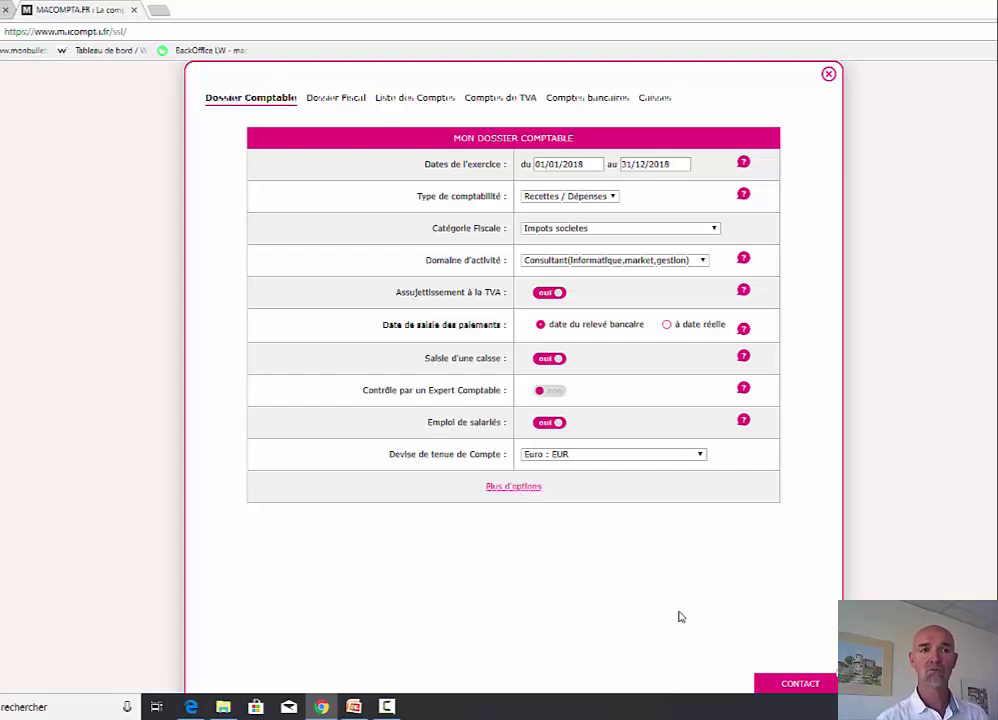
left_click(334, 100)
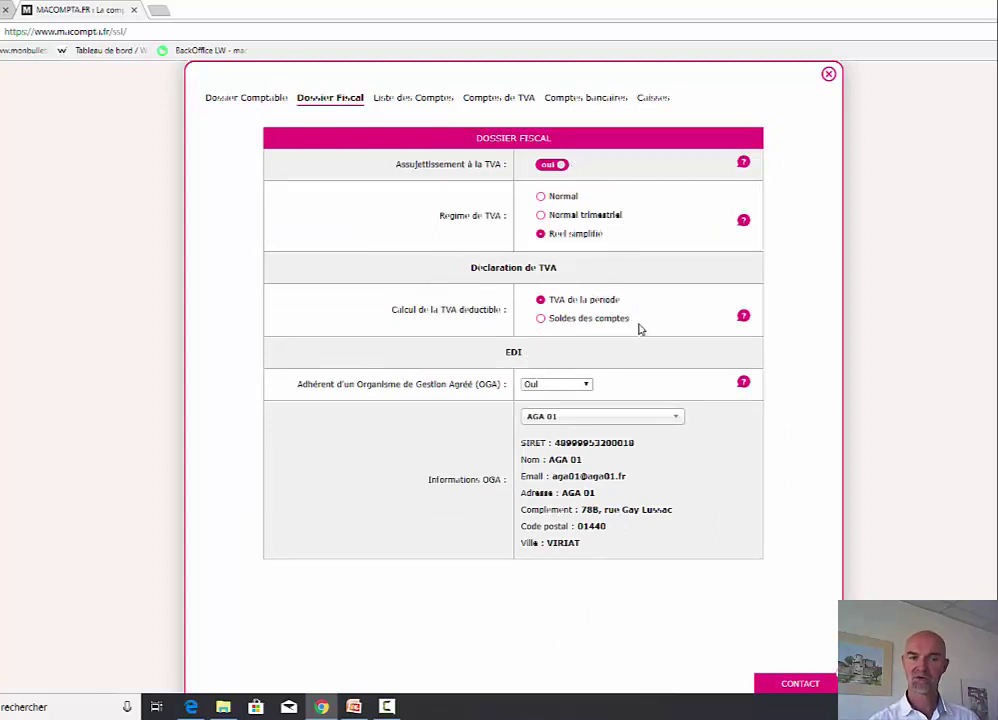
left_click(558, 386)
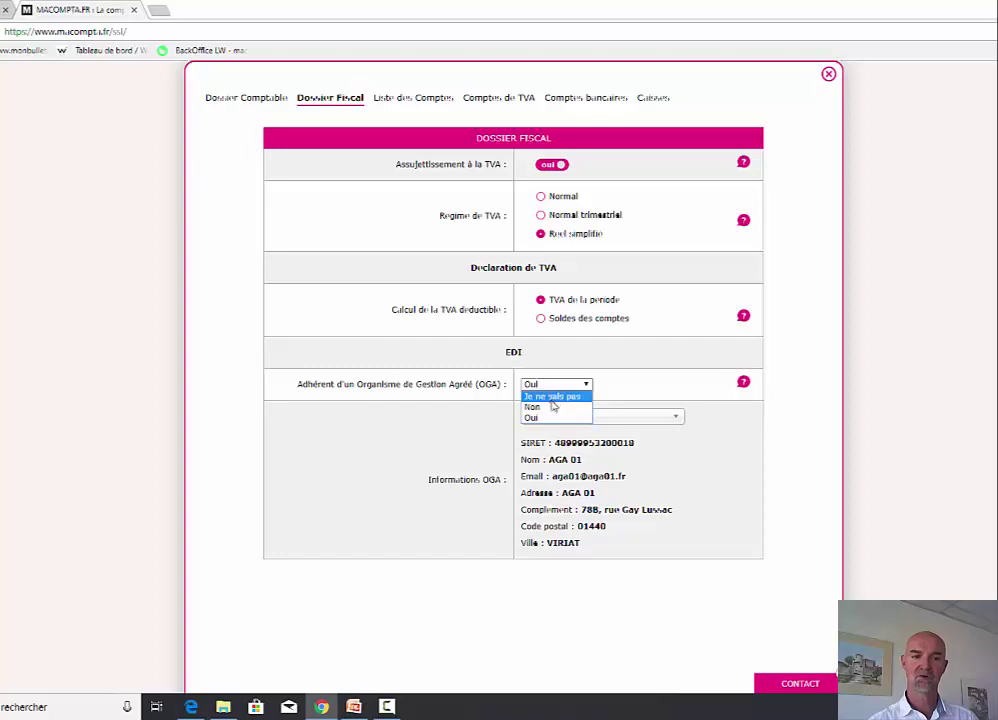
left_click(540, 407)
left_click(390, 100)
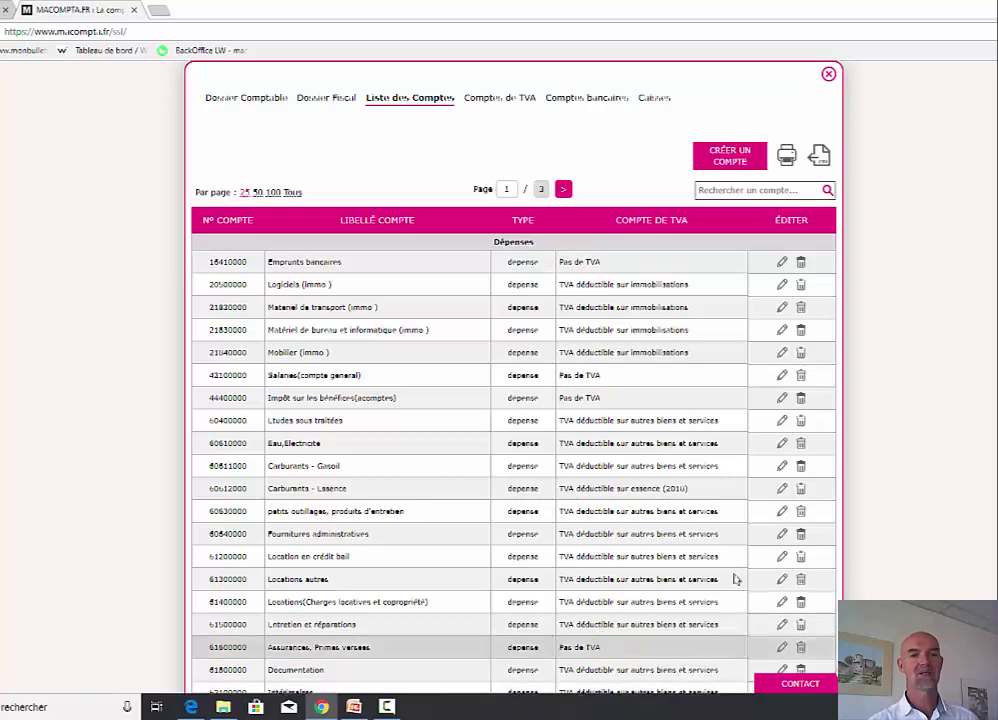
- Scroll through the Liste des Comptes table to review the expense accounts
scroll(735, 537, "down", 3)
scroll(735, 537, "up", 3)
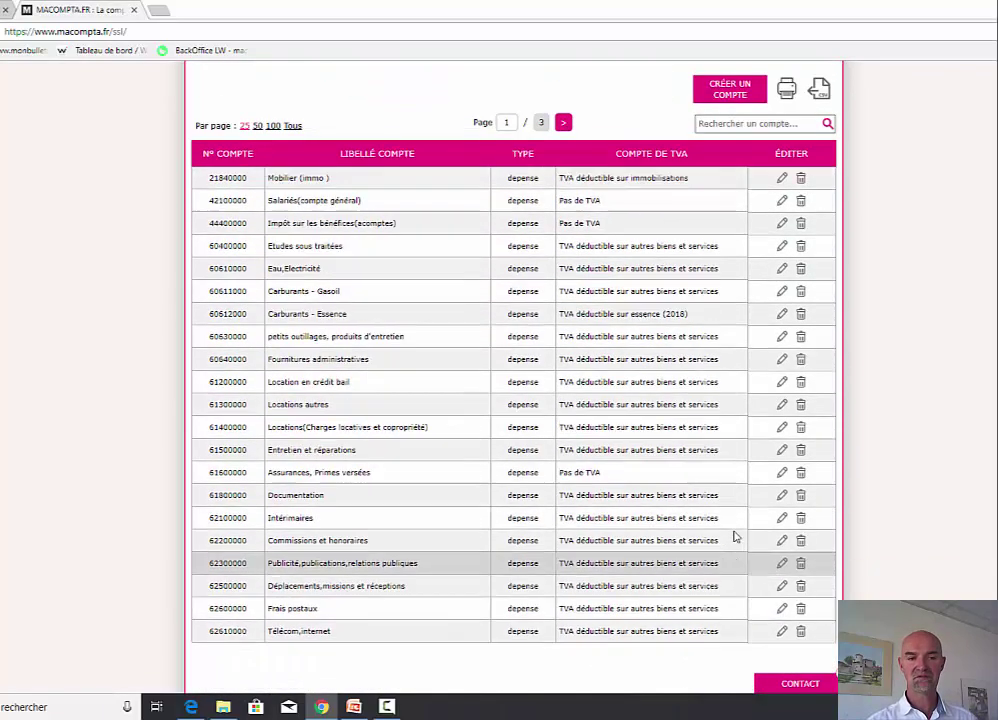
scroll(735, 537, "up", 1)
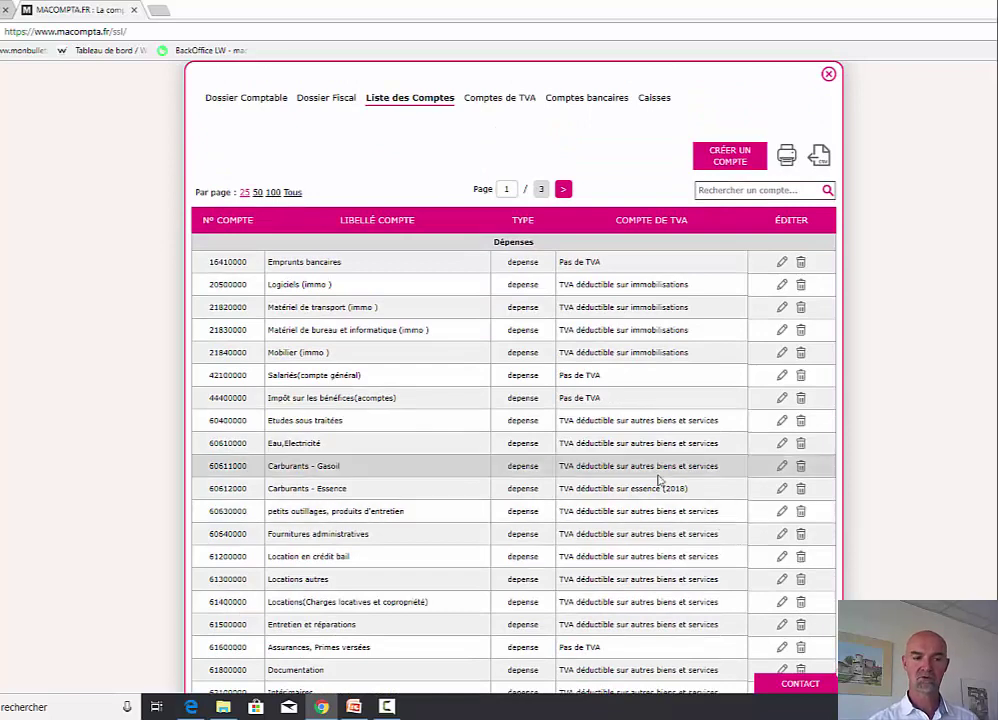
scroll(659, 481, "down", 1)
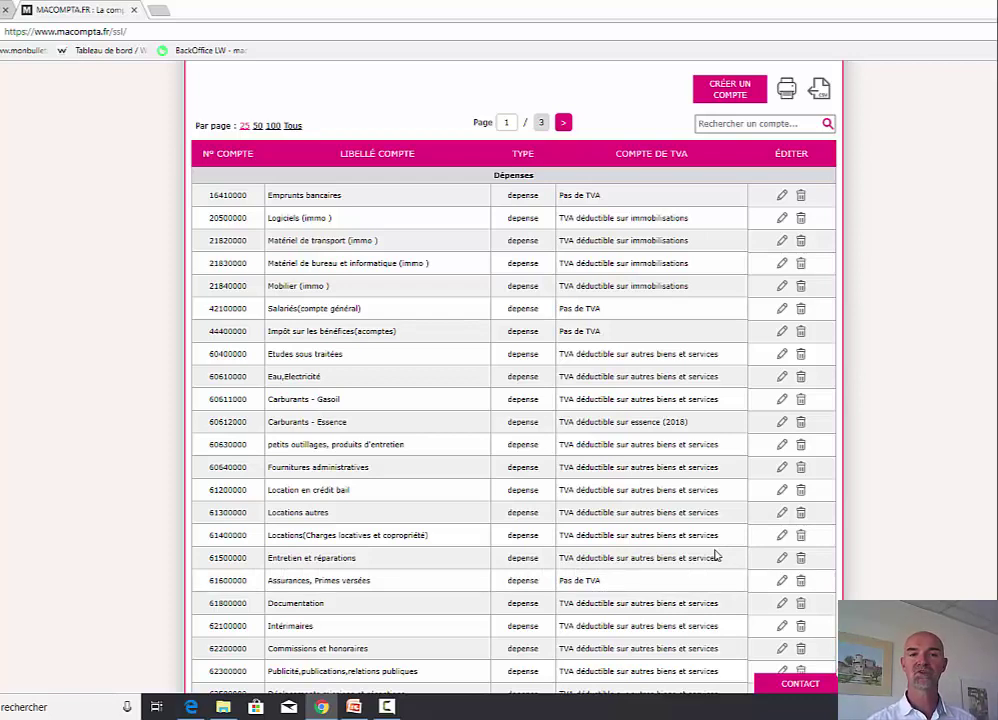
scroll(753, 450, "up", 1)
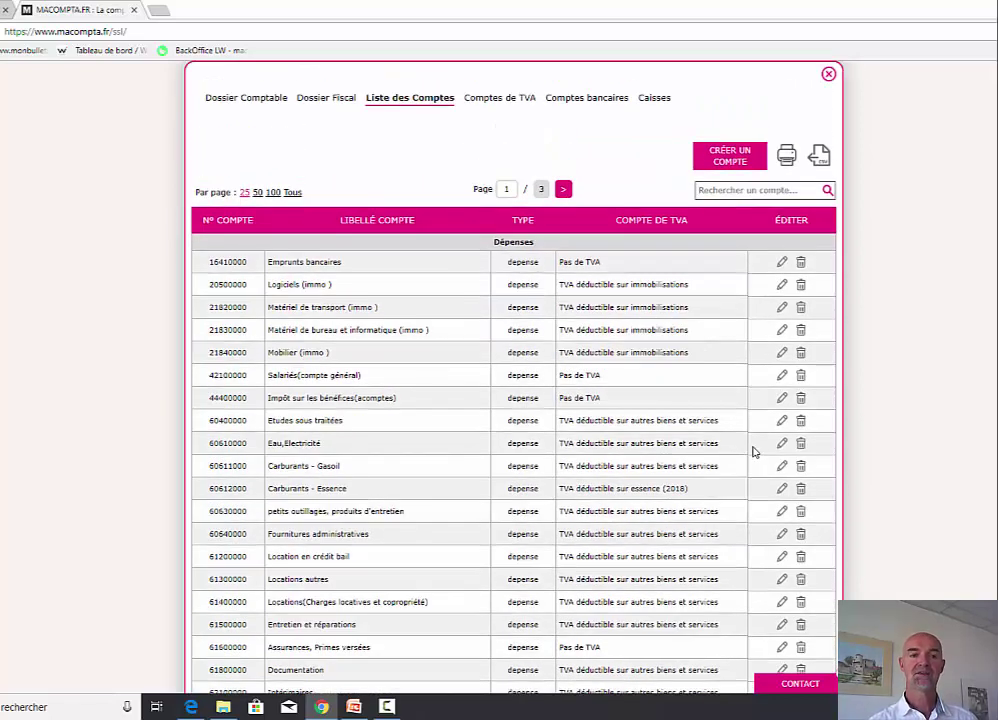
- Start a new account based on 6011 Matières (ou groupe A) from the chart of accounts
left_click(729, 160)
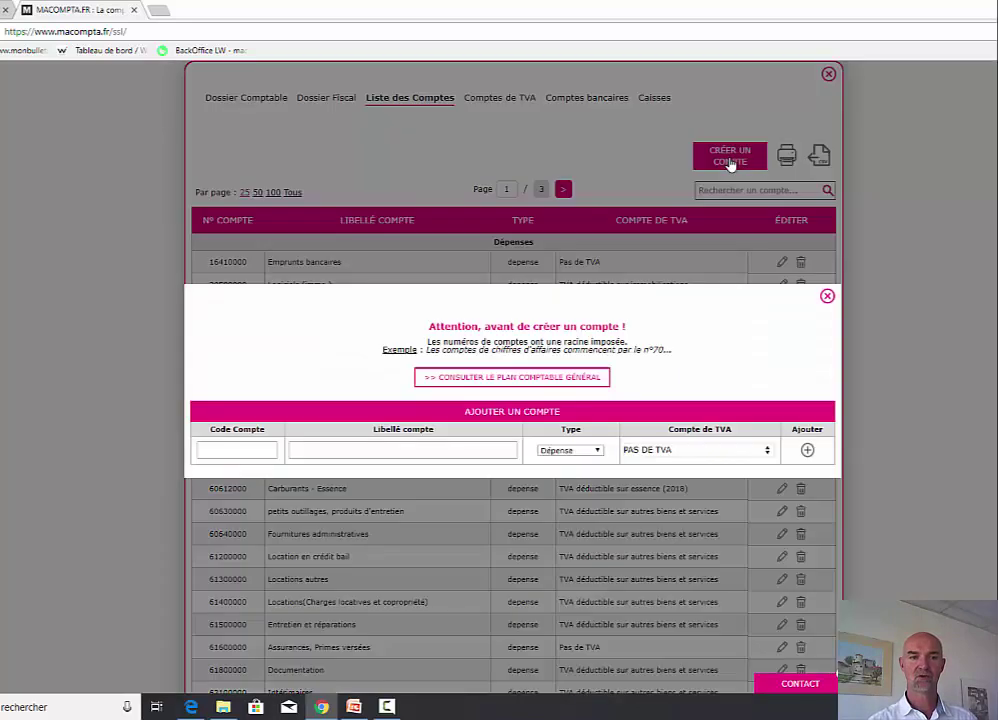
left_click(544, 382)
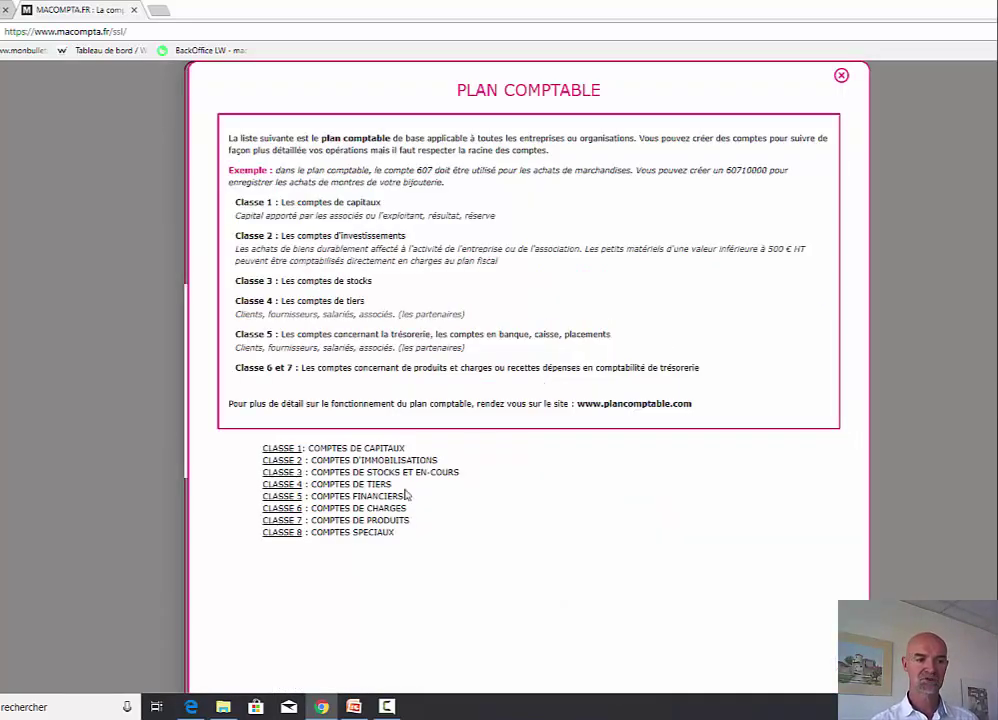
left_click(355, 511)
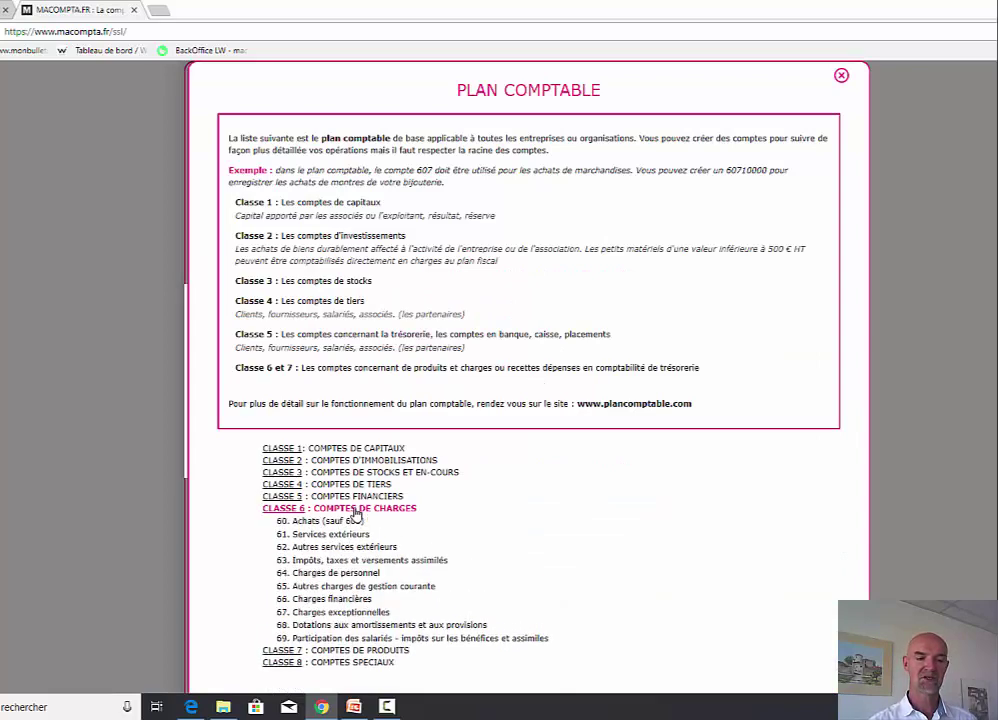
left_click(336, 522)
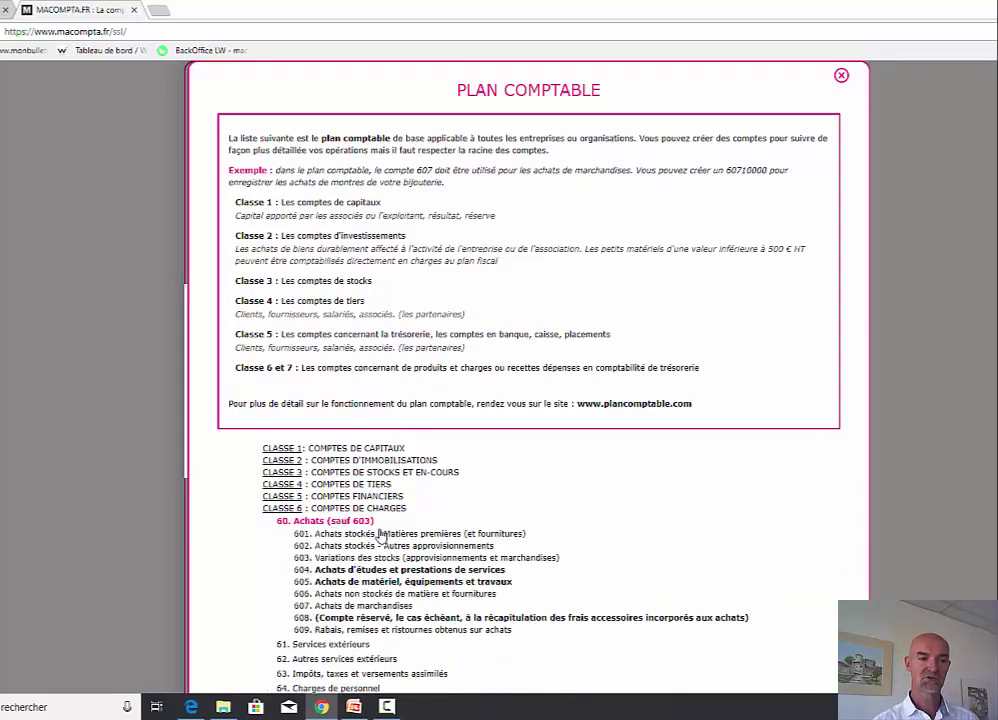
left_click(382, 534)
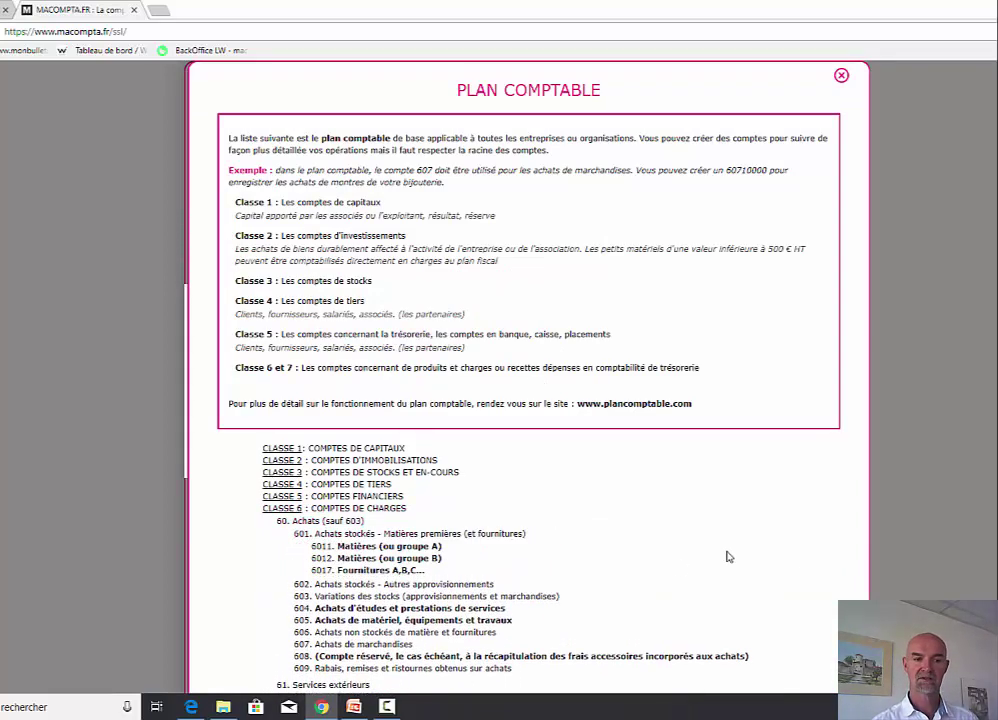
left_click(399, 550)
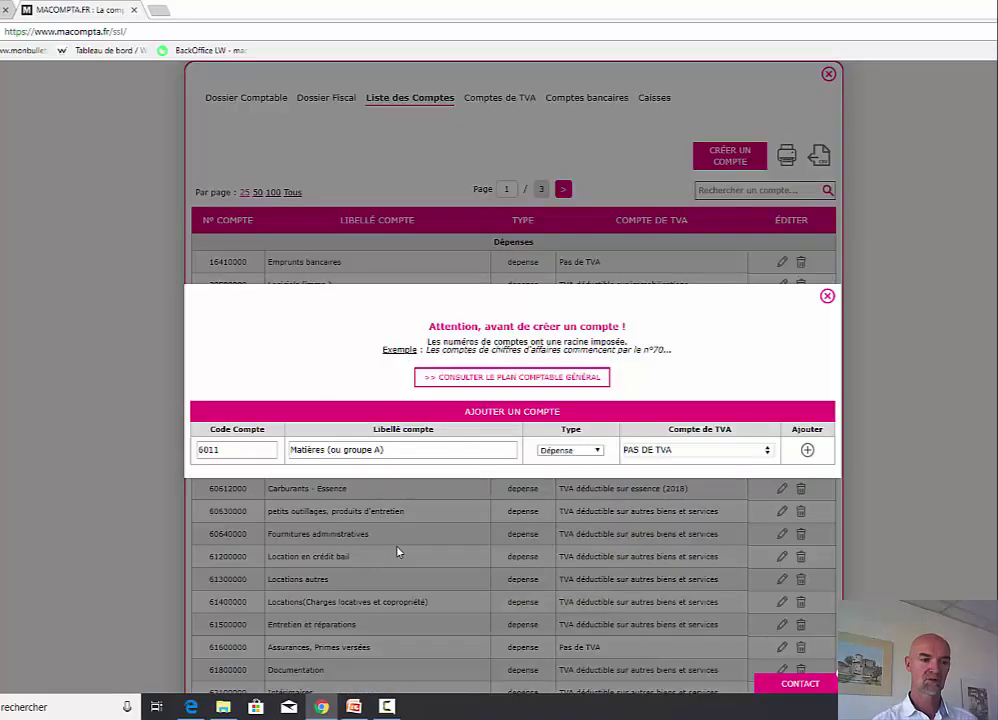
- Prefix the label with 'Achats', assign TVA déductible sur autres biens et services, and add 60110000
left_click(419, 450)
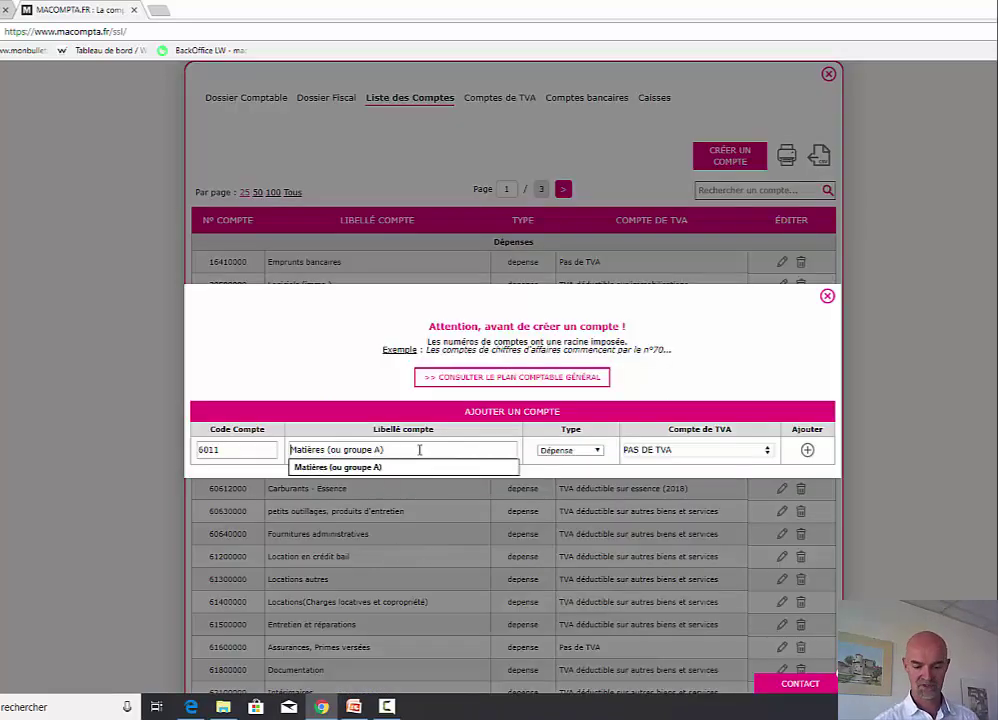
key("Home")
type("Achats")
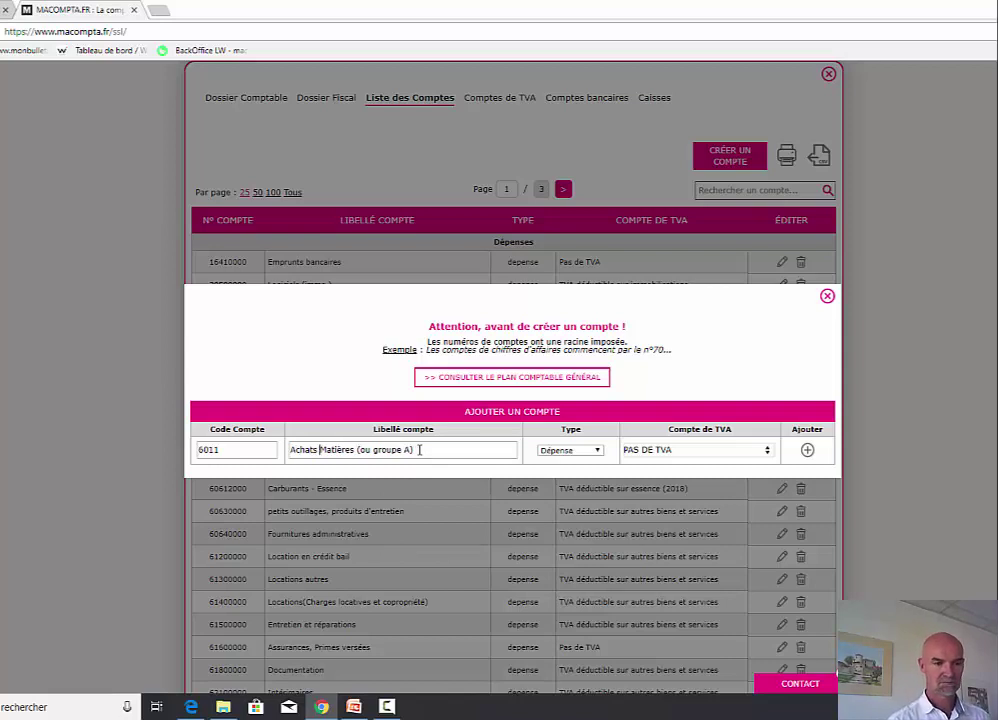
left_click(648, 451)
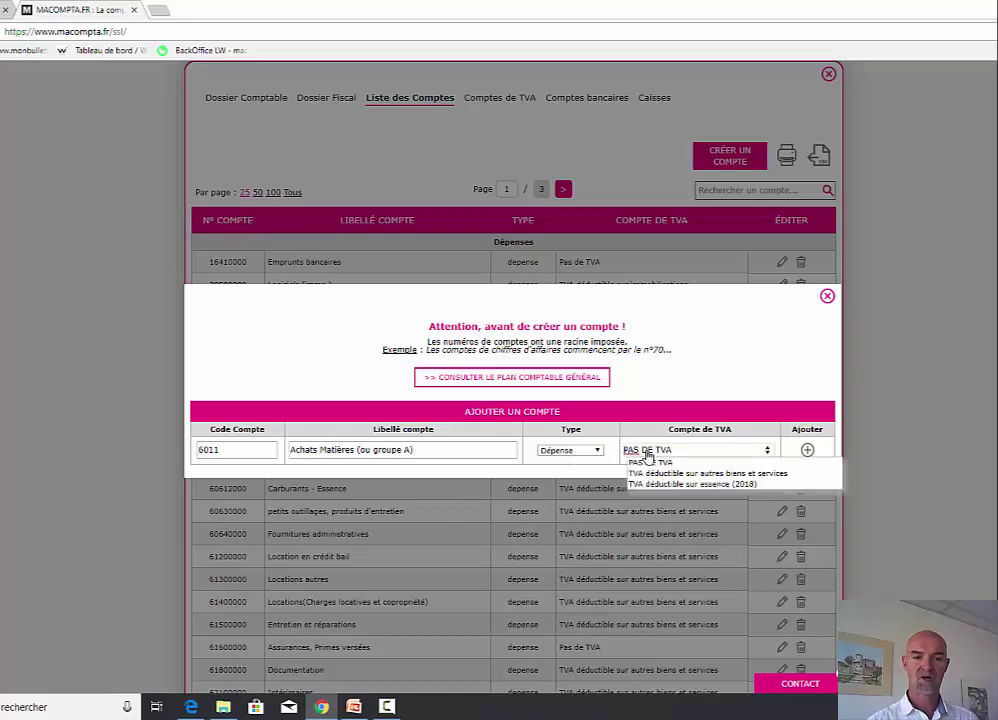
left_click(735, 474)
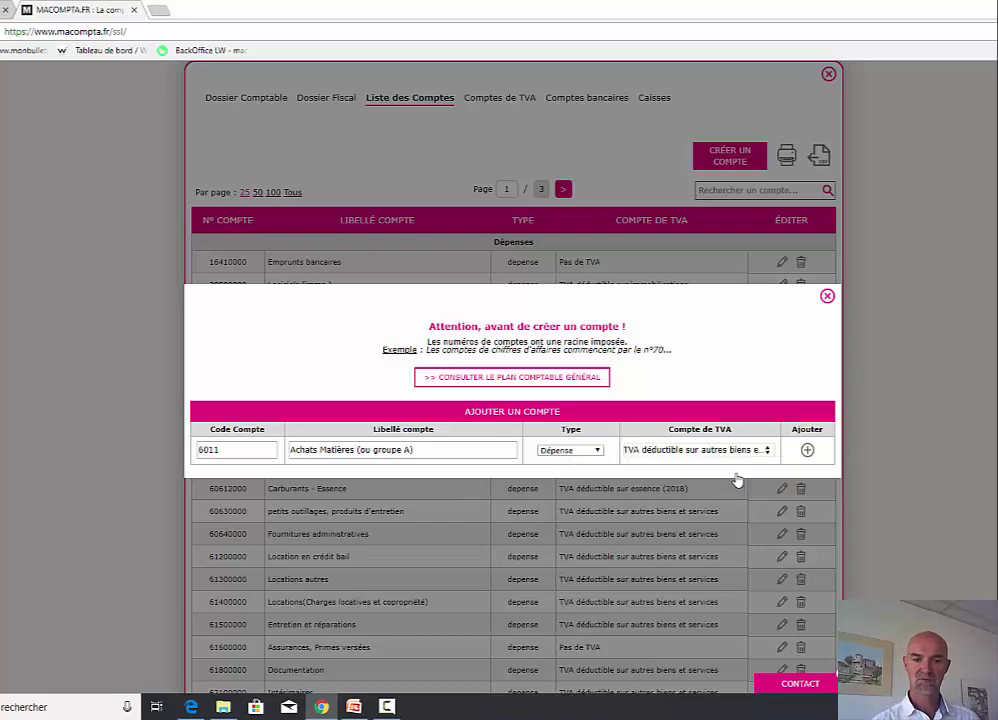
left_click(807, 451)
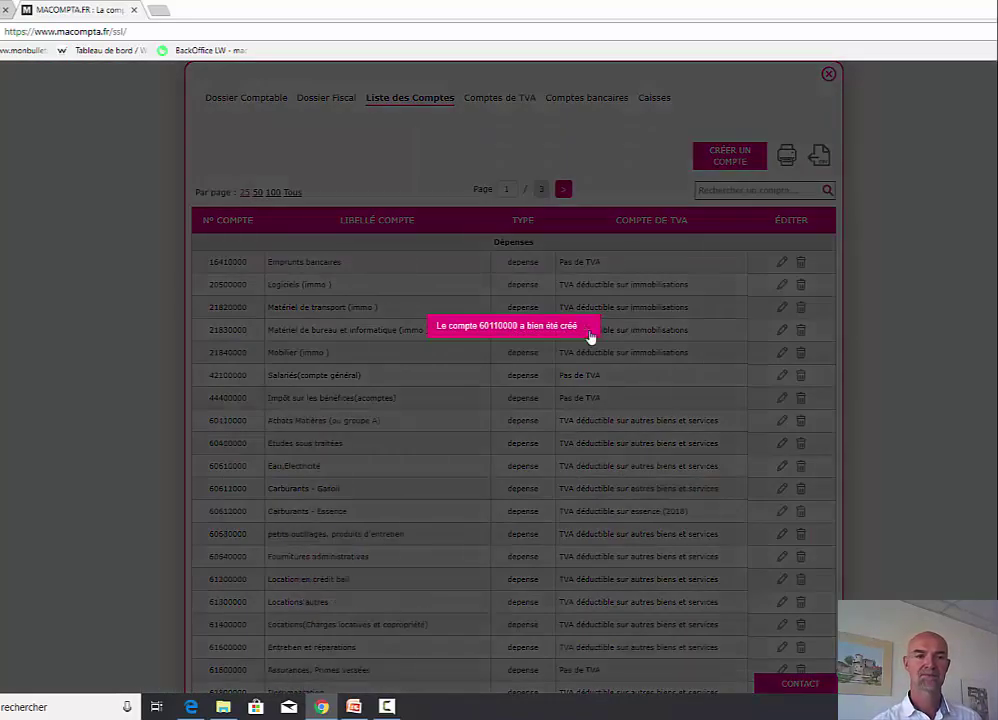
left_click(589, 329)
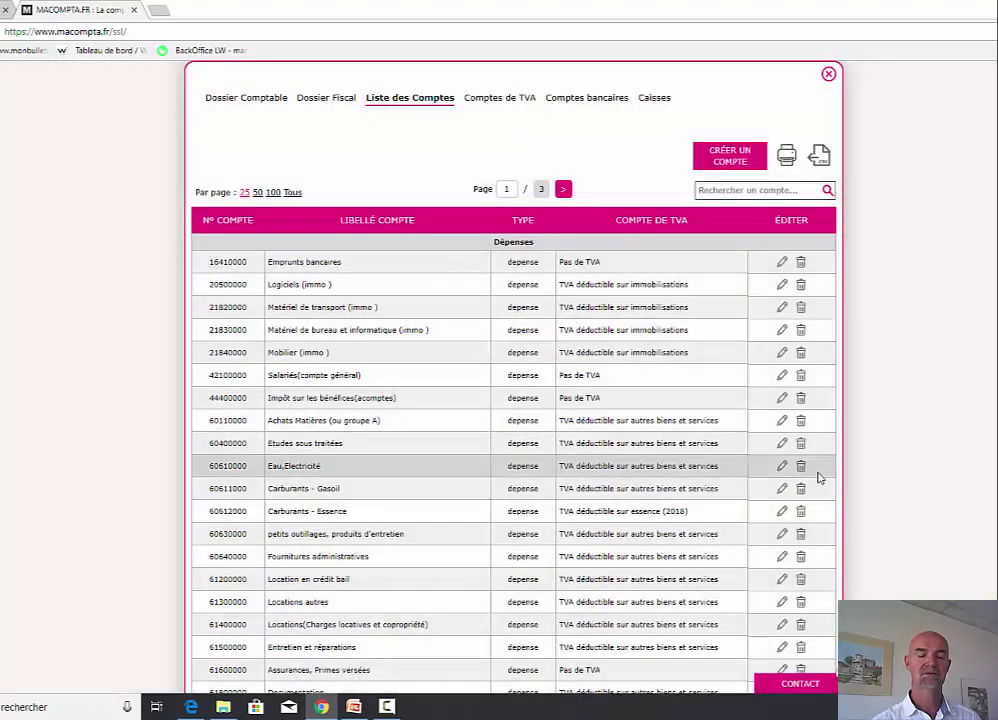
- Review the VAT, bank and cash-register account lists, then close the accounts settings
left_click(492, 102)
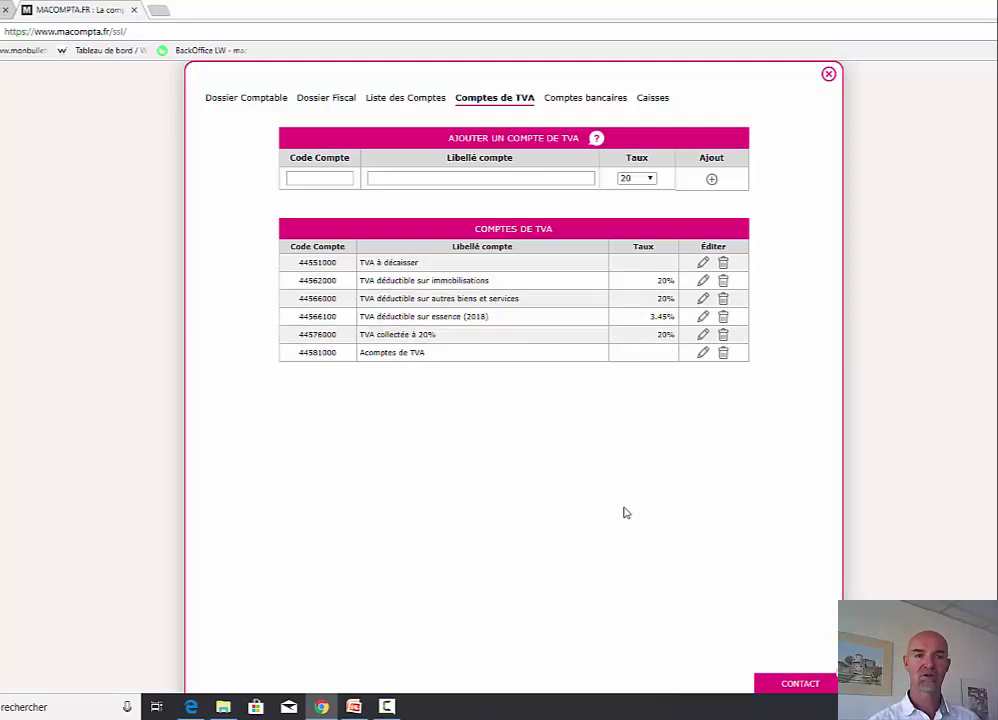
left_click(585, 99)
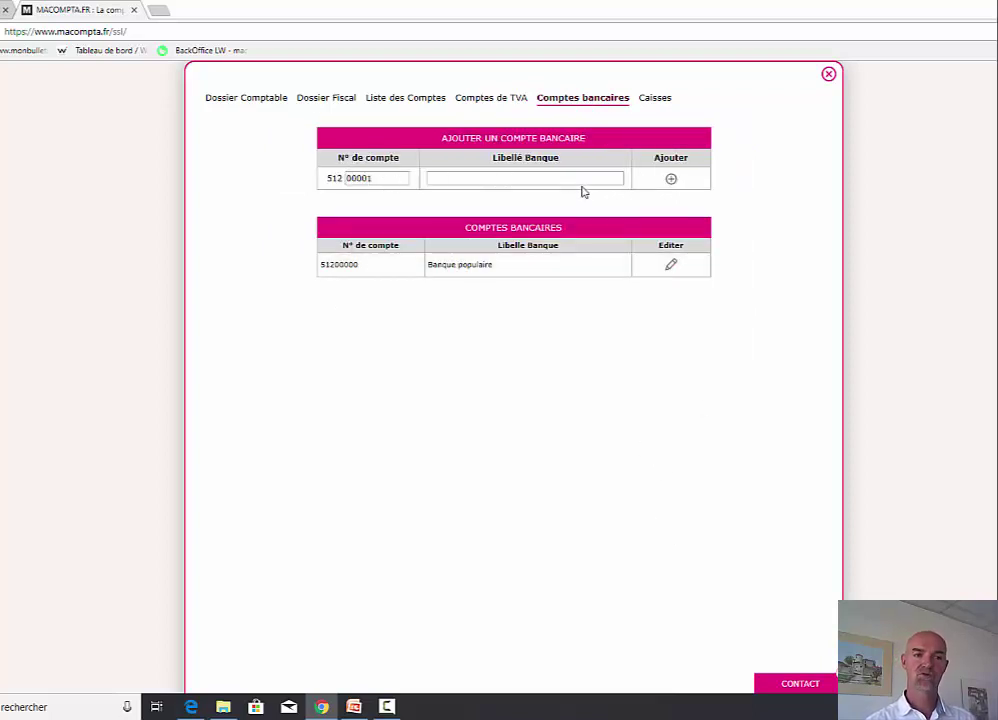
left_click(656, 98)
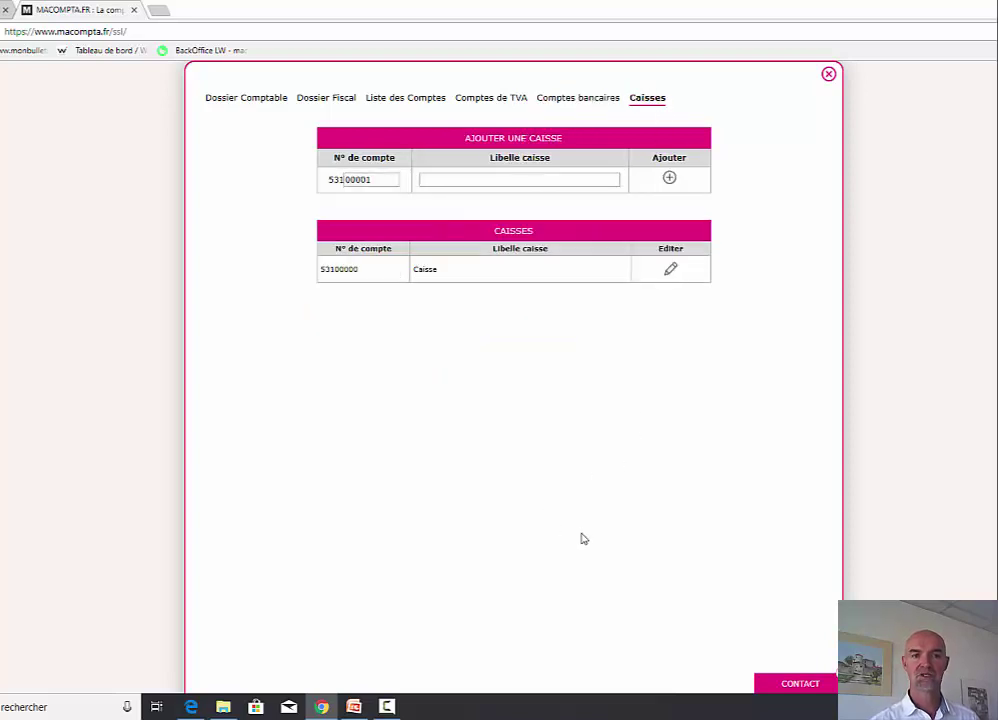
left_click(828, 76)
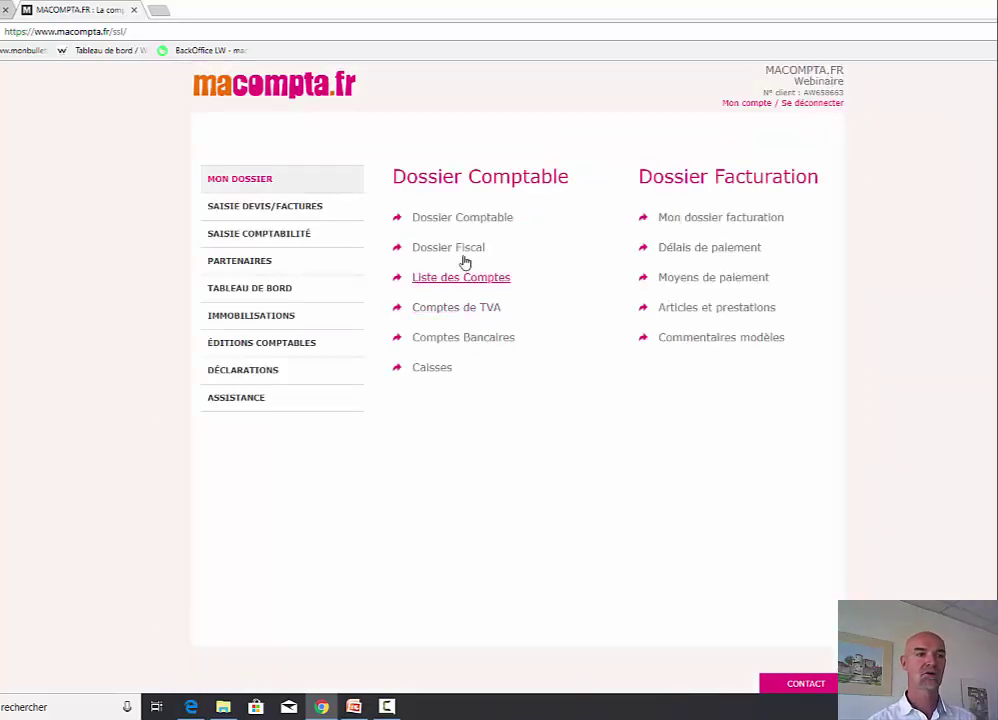
- Open the Banque populaire bank-entry page from Saisie Comptabilité
left_click(285, 243)
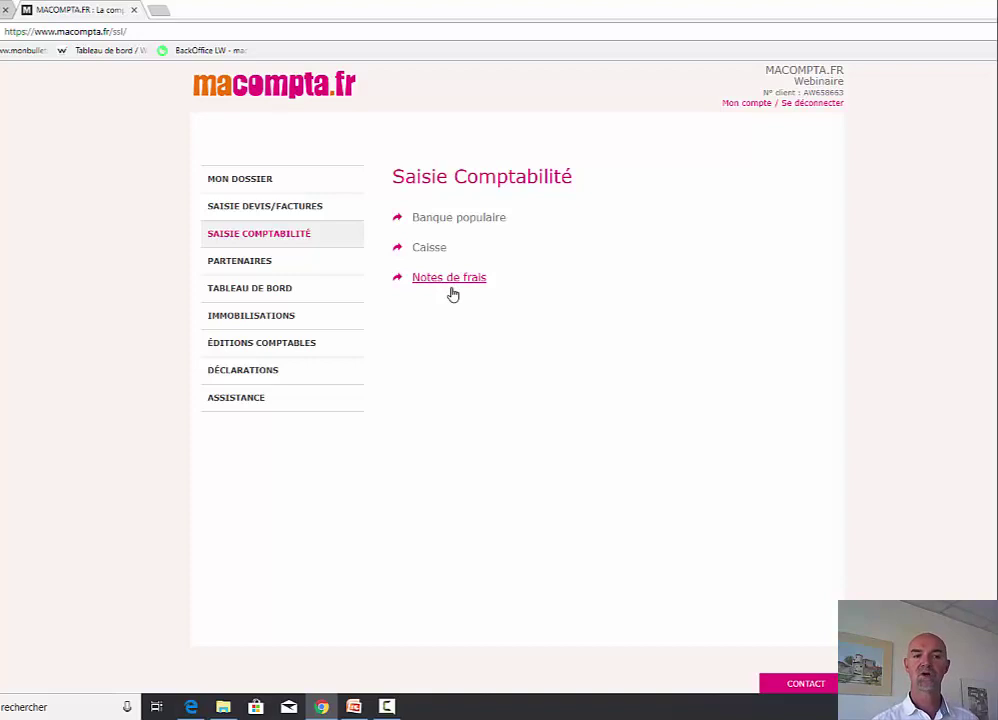
left_click(476, 222)
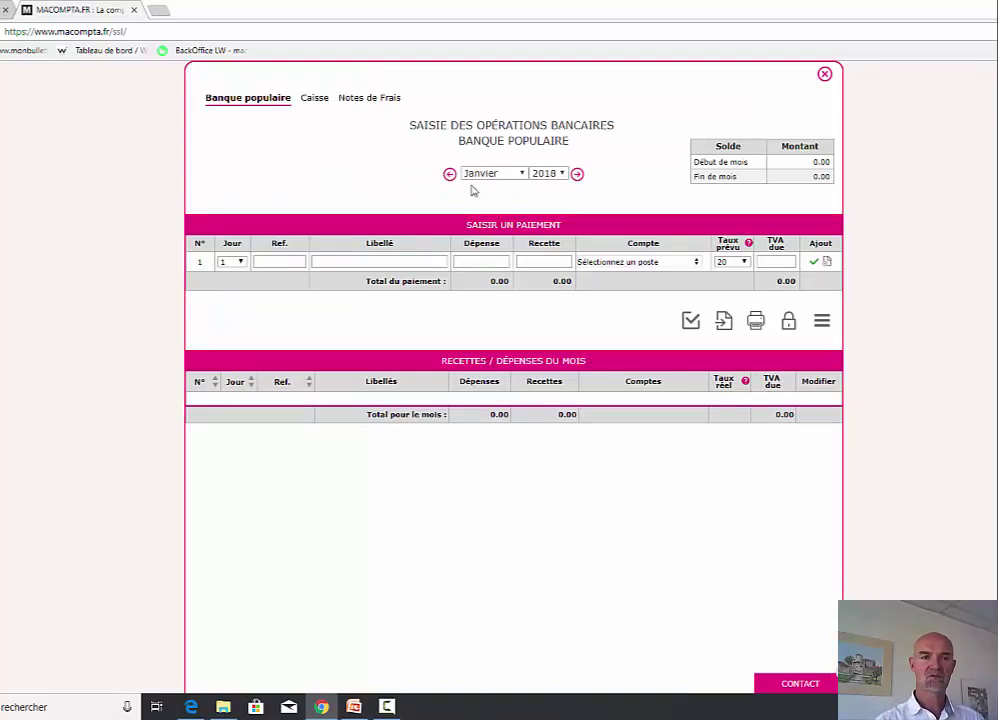
left_click(577, 174)
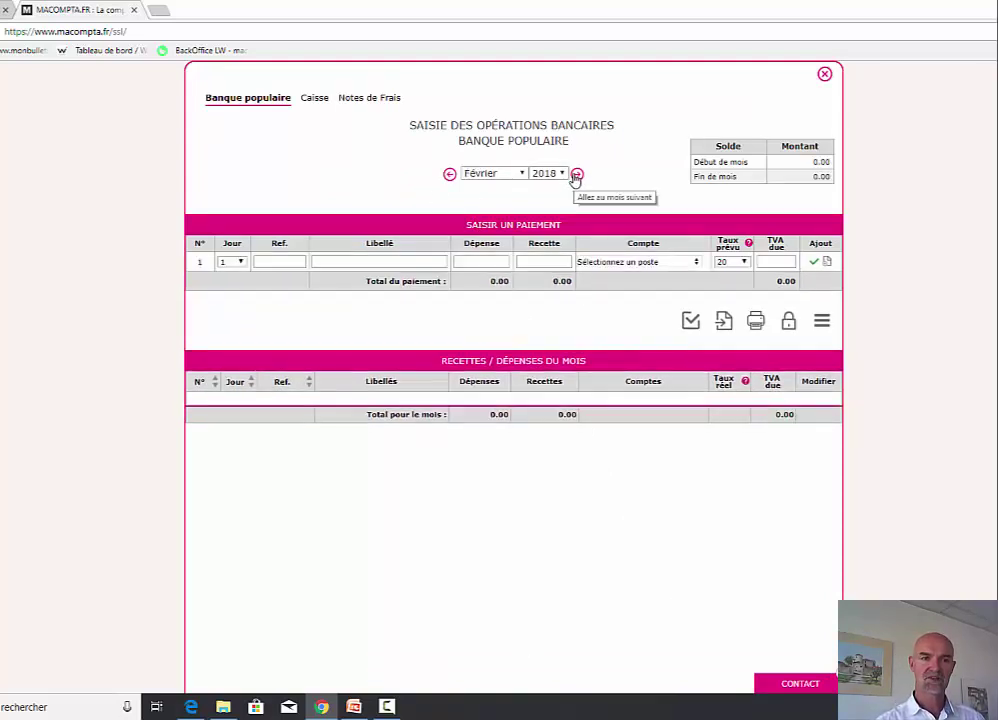
left_click(450, 174)
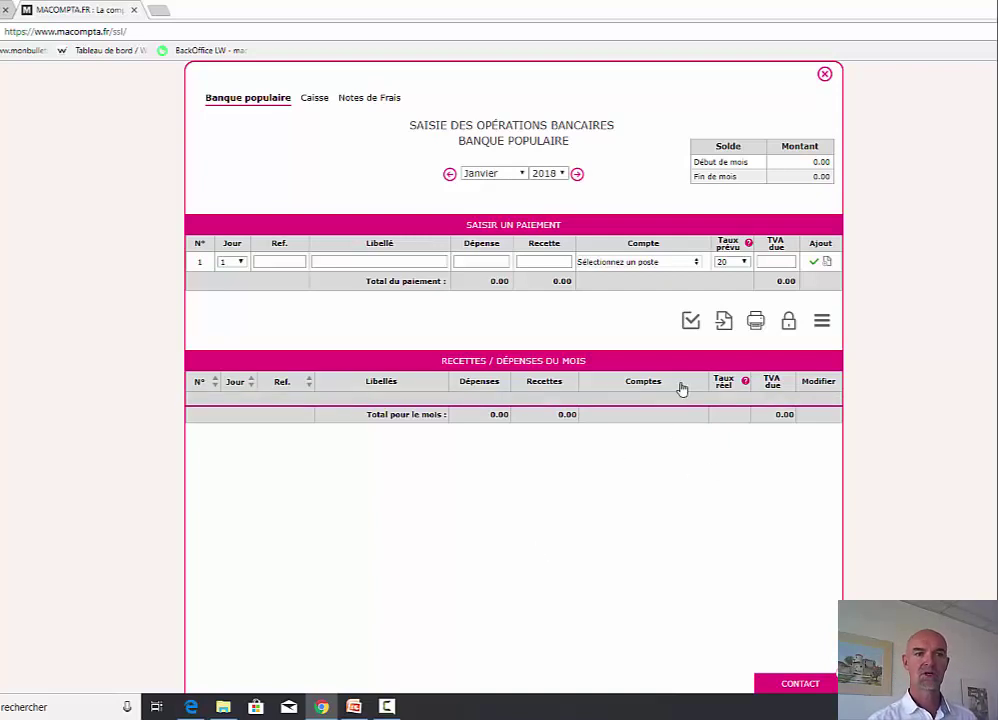
- Enter a day-3 bank line labelled 'apport capital' with a 5000 receipt
left_click(240, 262)
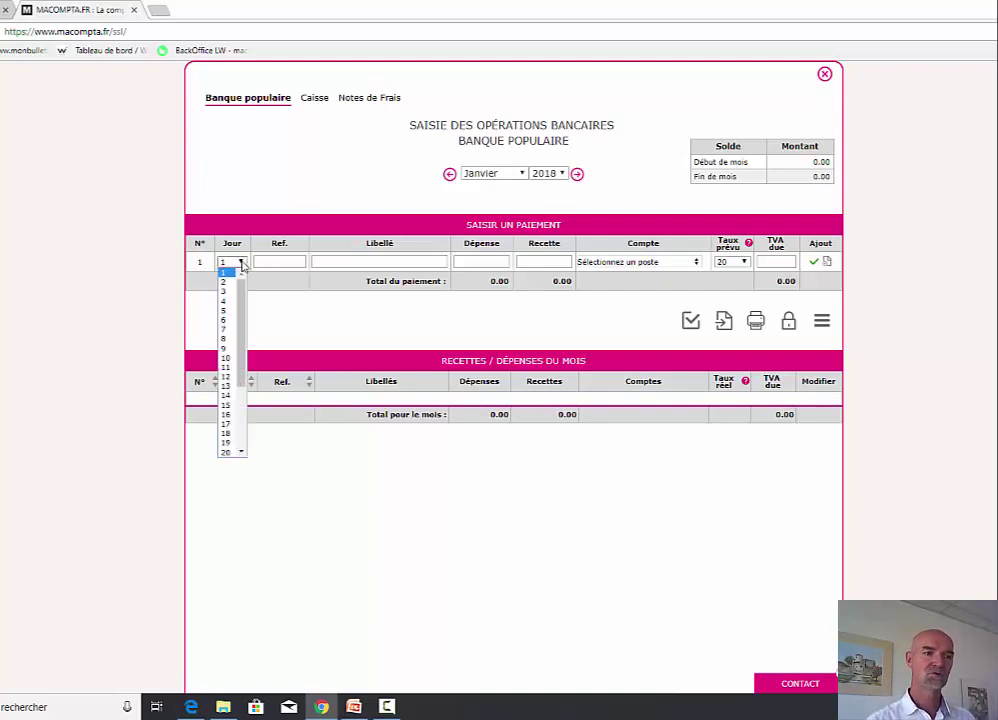
left_click(228, 292)
left_click(332, 261)
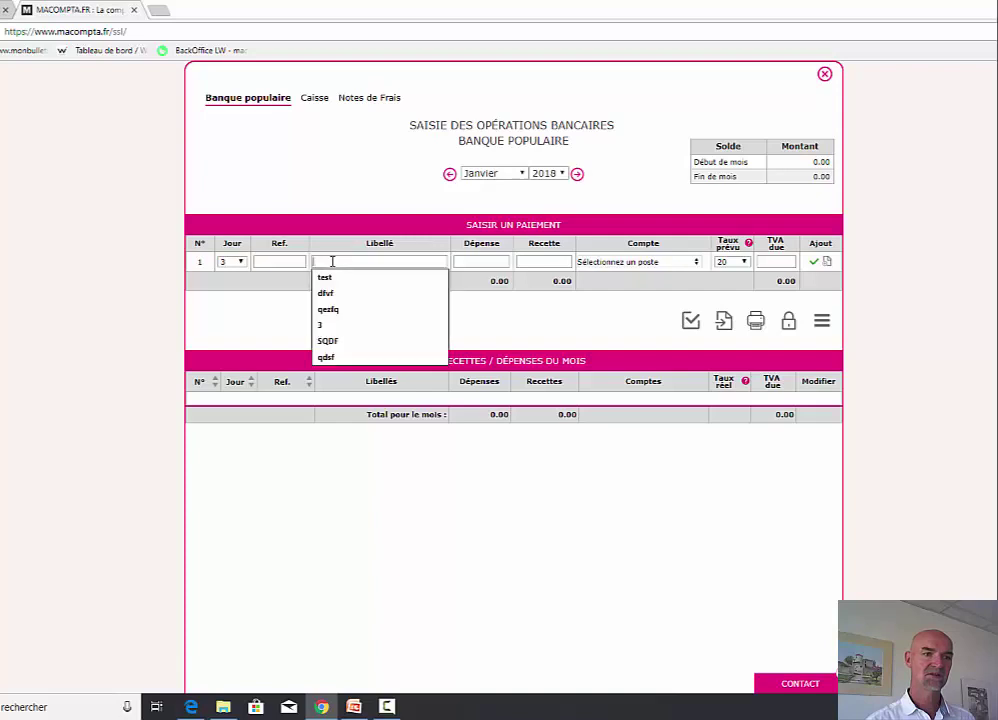
type("apport")
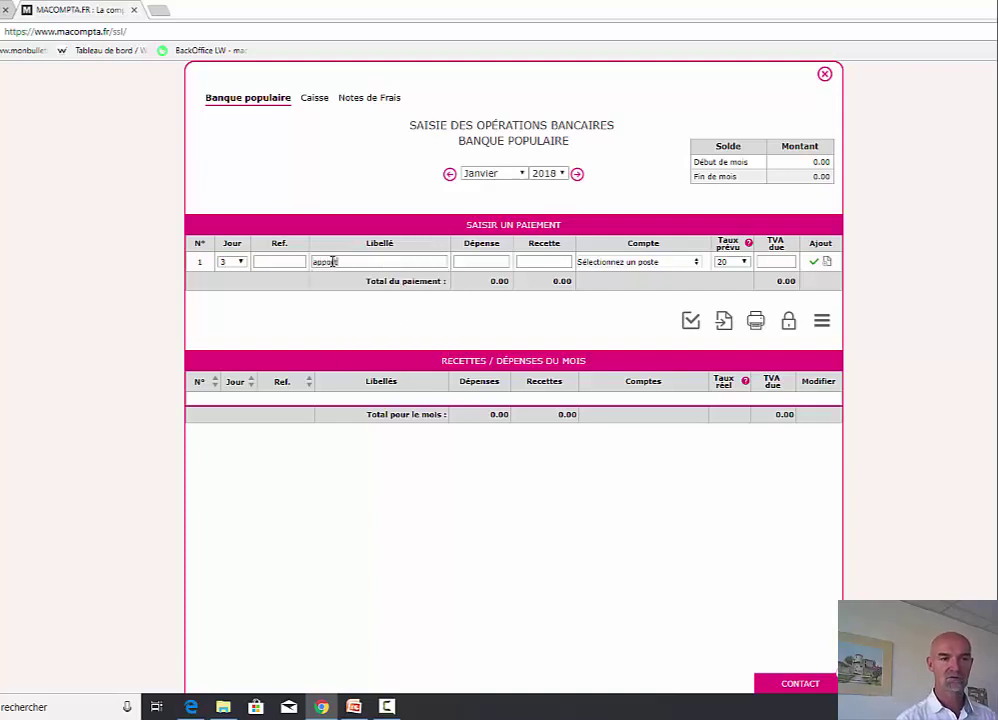
type(" capital")
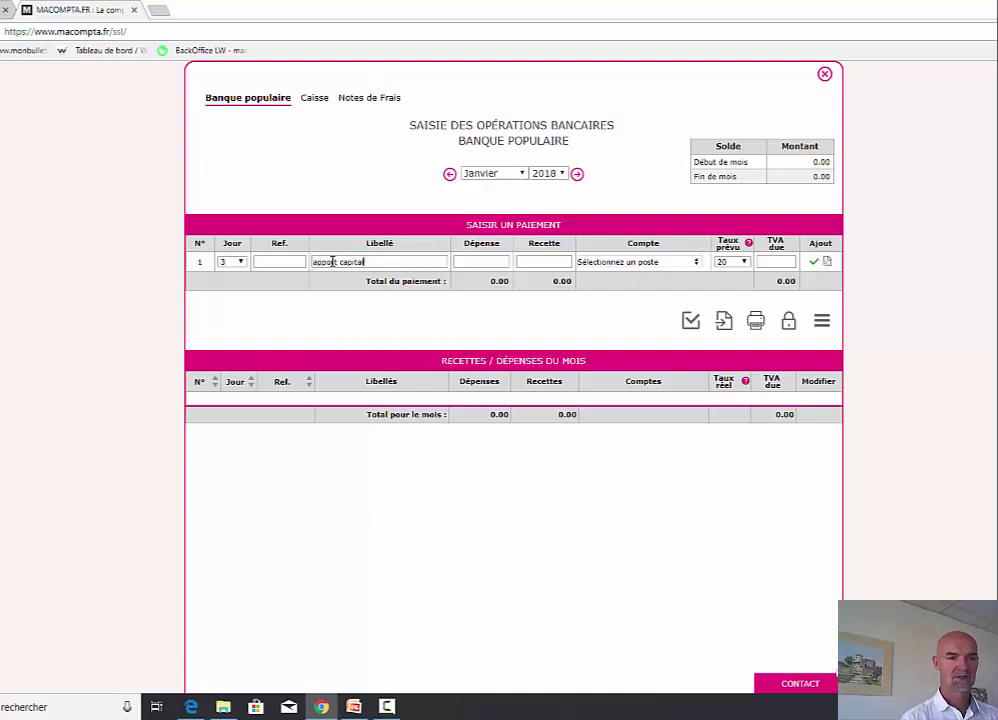
key("Tab")
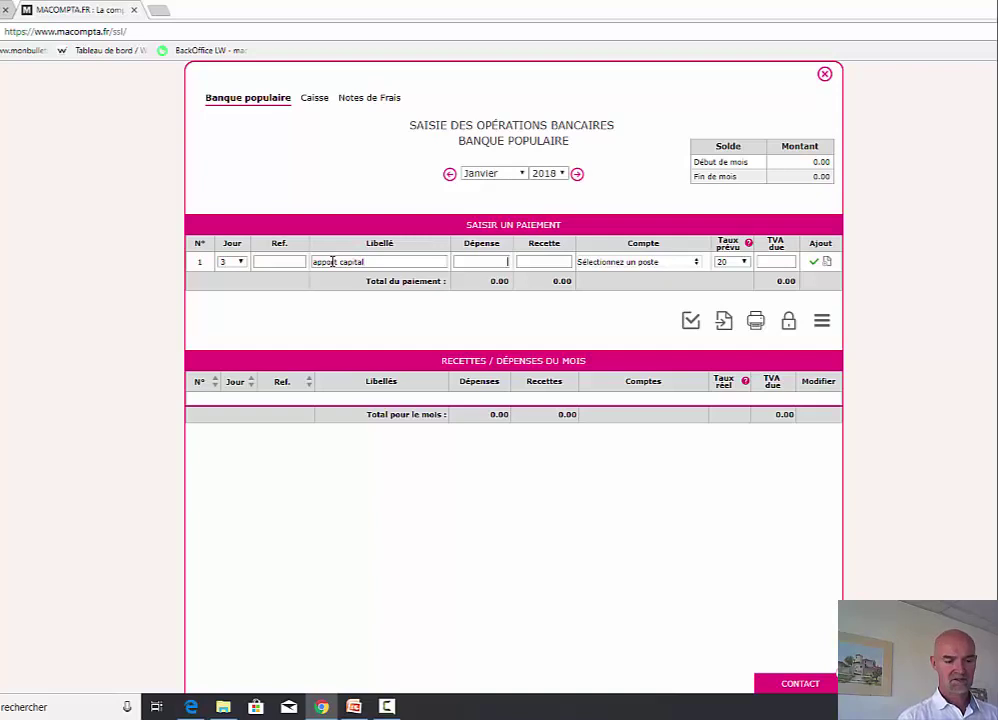
key("Tab")
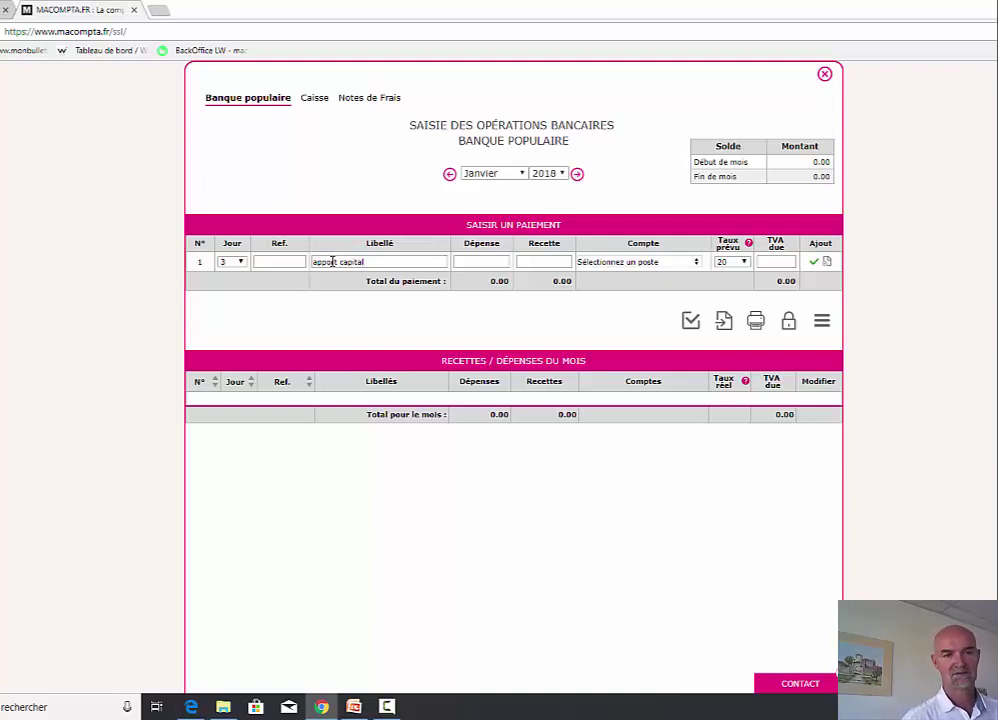
type("5000")
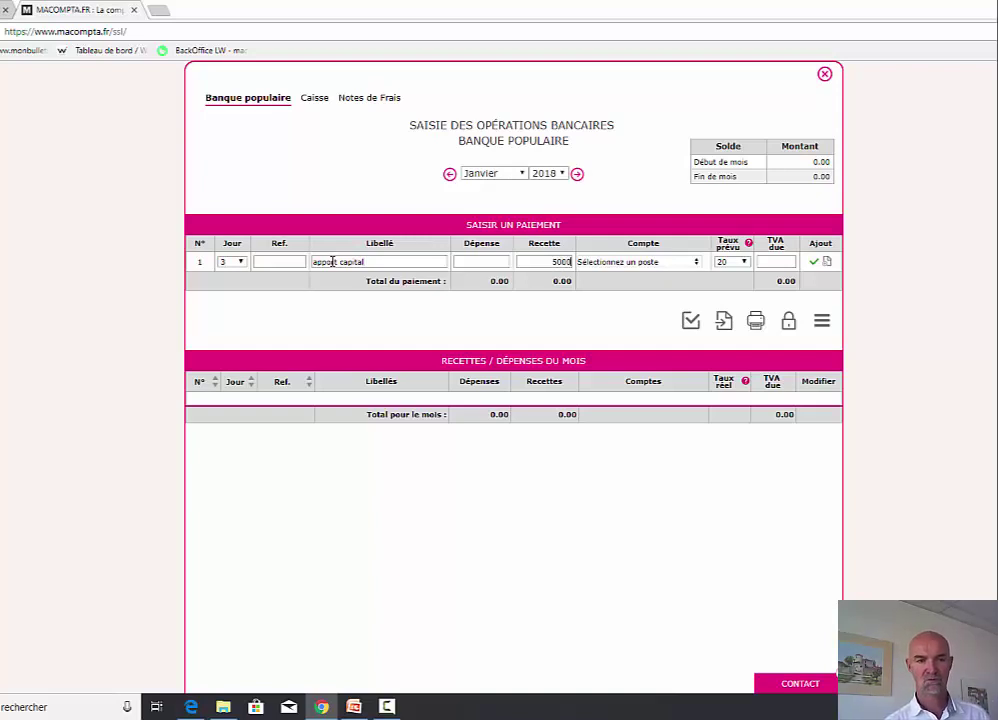
- Book the receipt to the Capital account and save it, then edit and re-save the entry
left_click(620, 262)
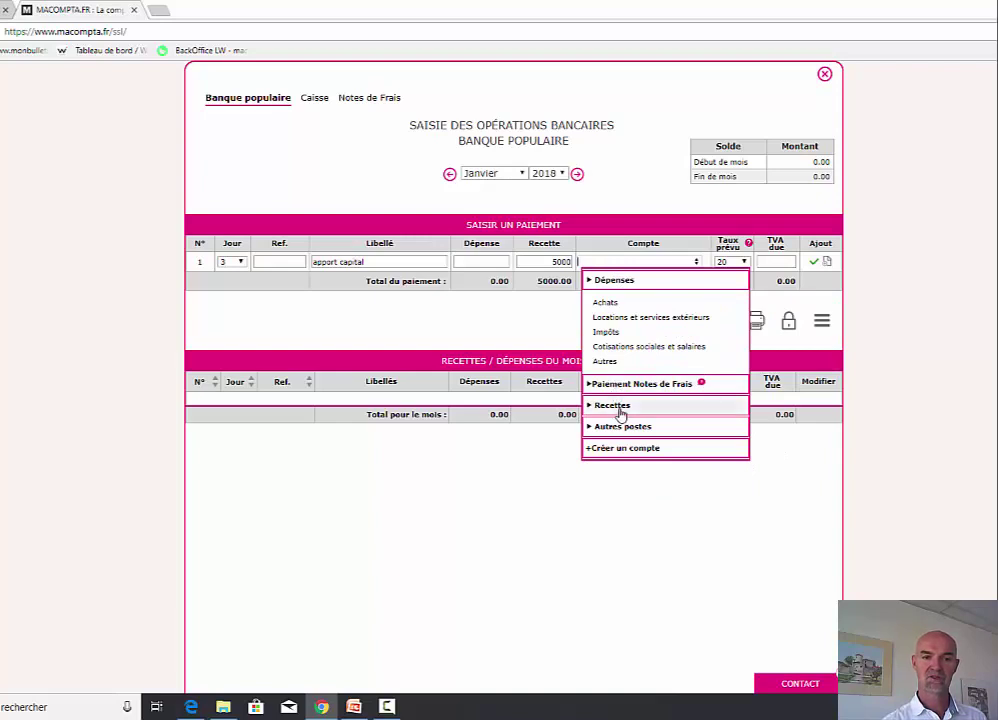
left_click(619, 408)
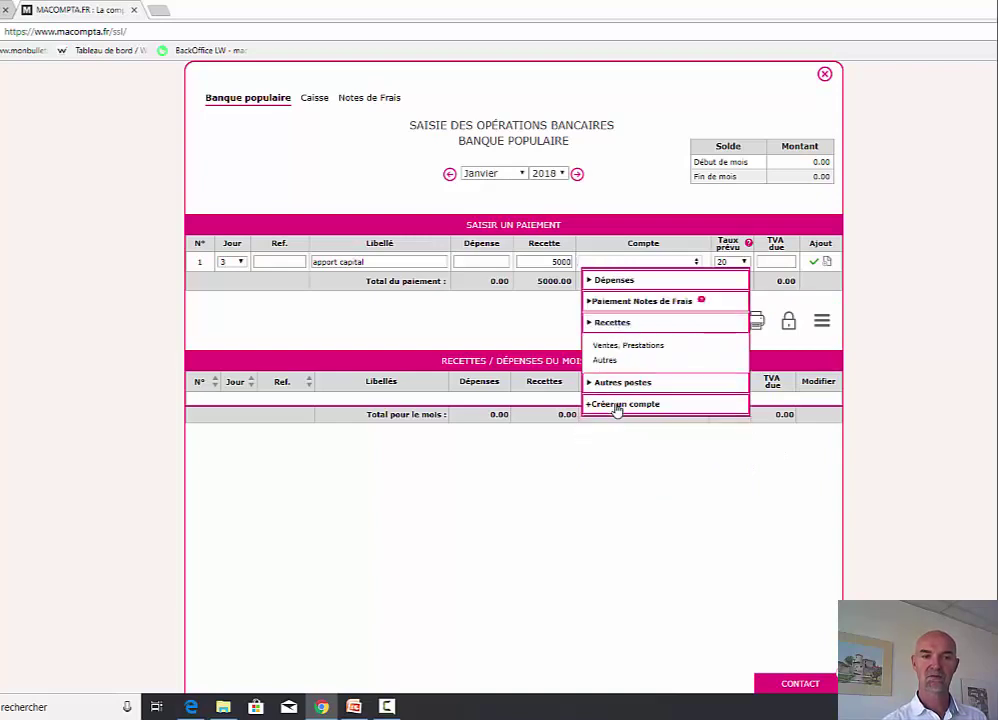
mouse_move(627, 349)
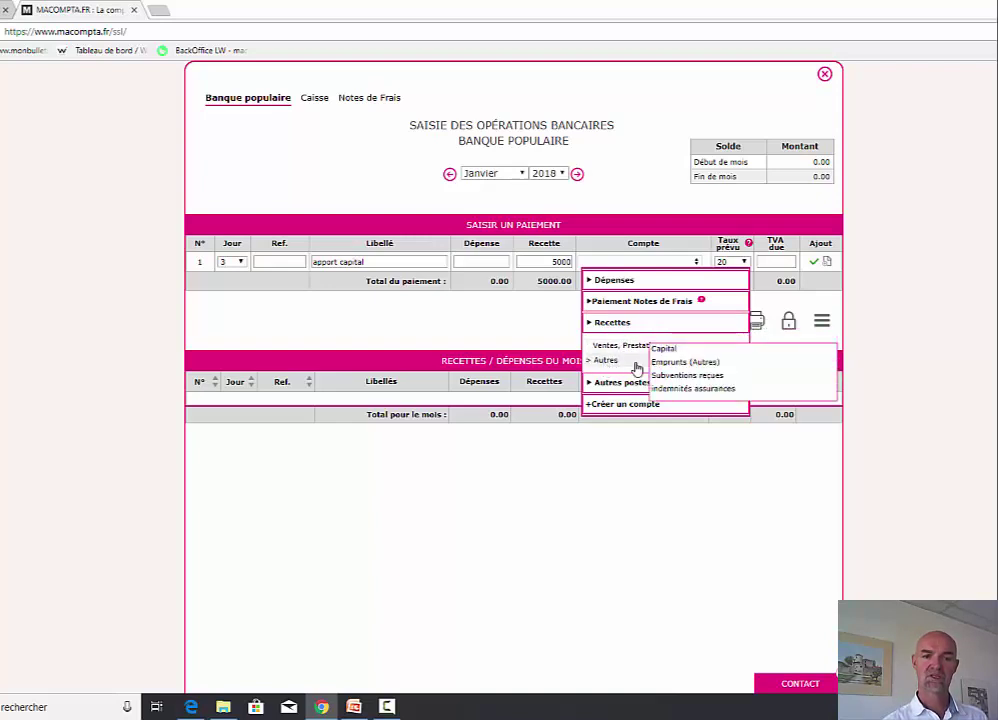
left_click(674, 351)
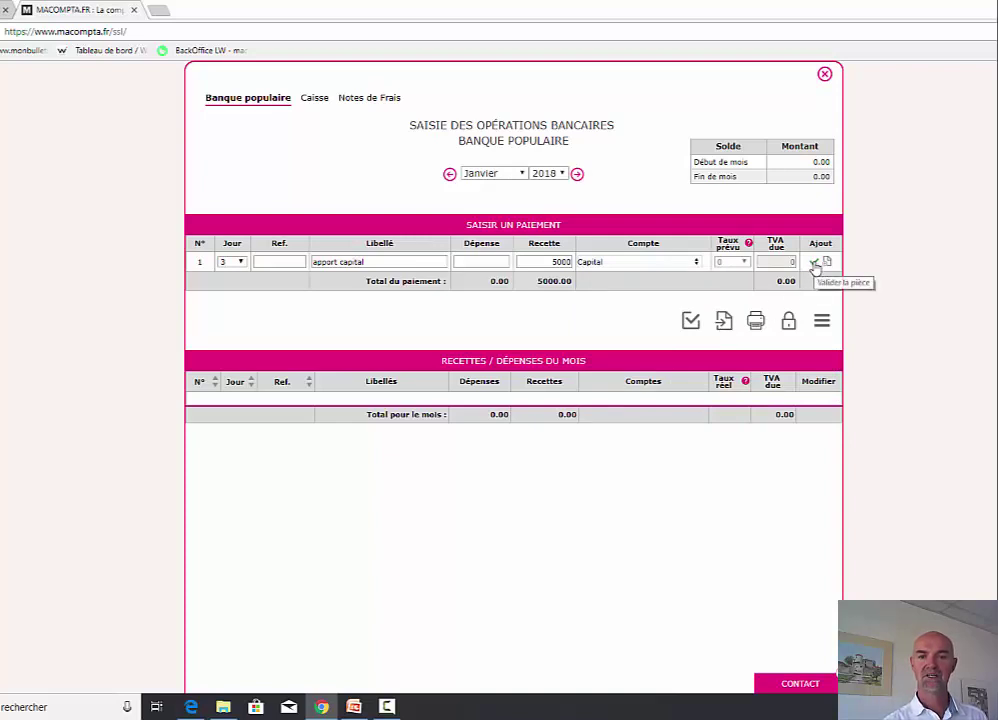
left_click(814, 262)
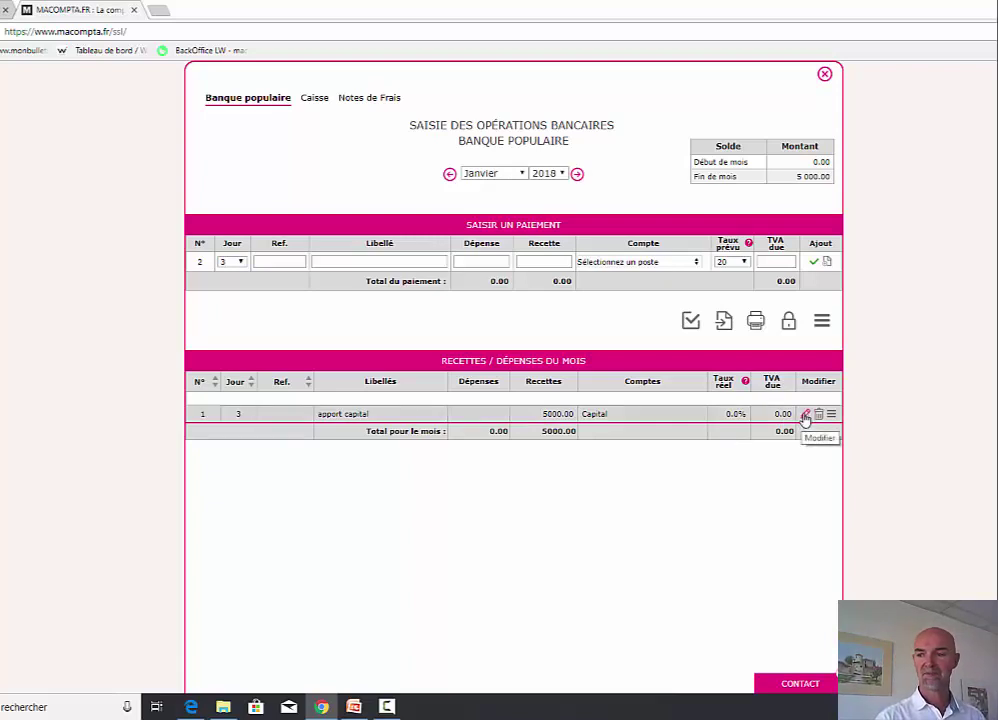
left_click(805, 415)
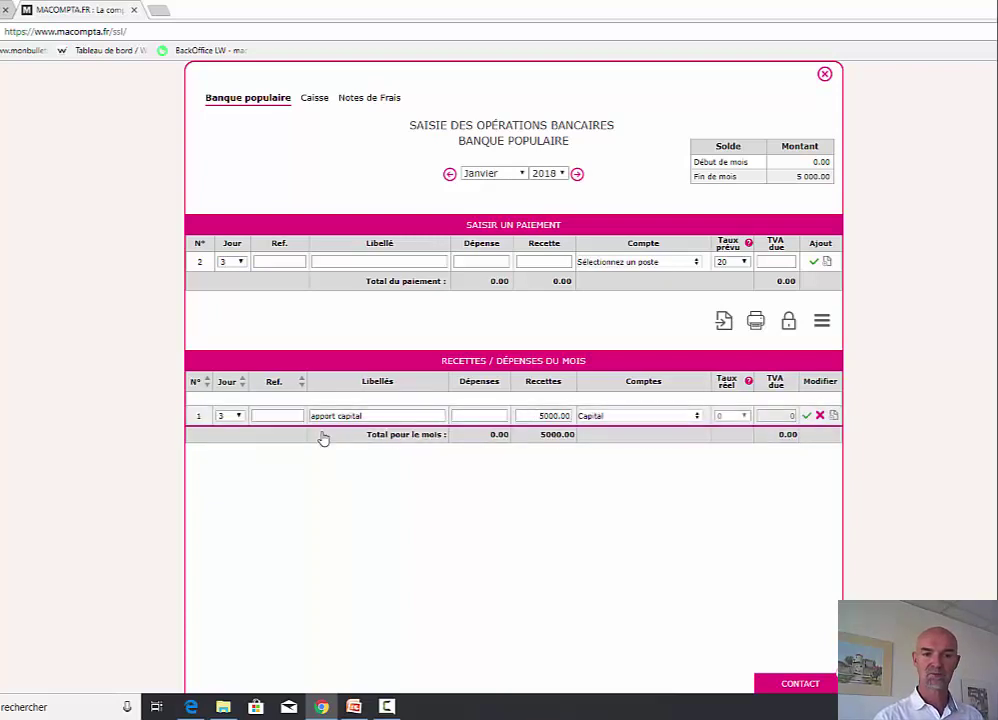
left_click(807, 416)
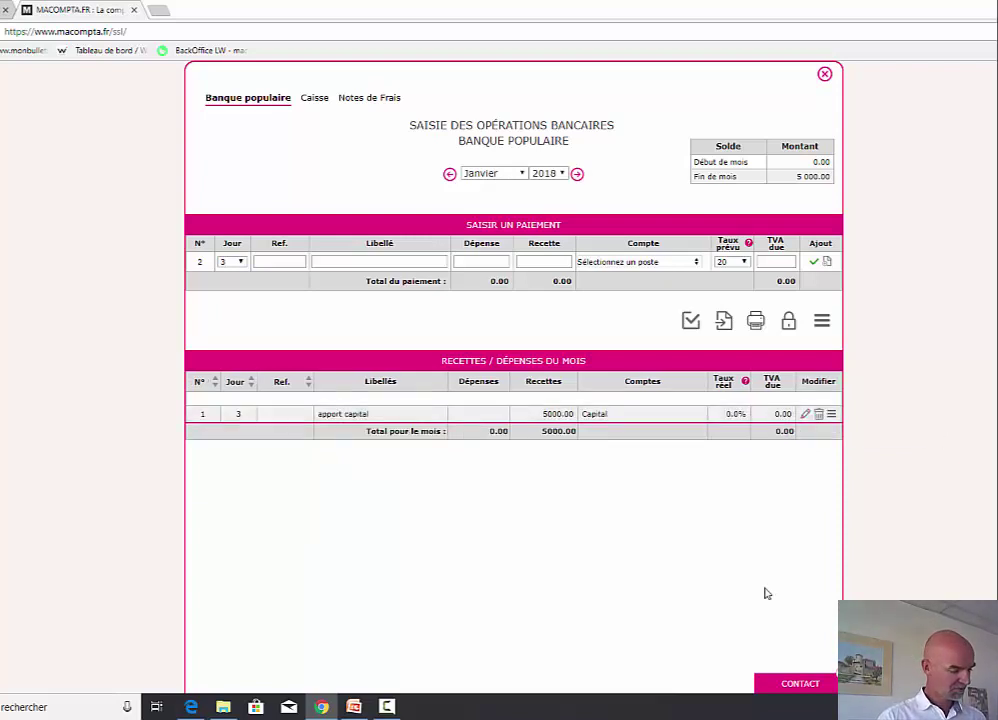
- Enter a day-10 payment with reference 5689, description 'abo teléphonique' and amount 20
left_click(229, 261)
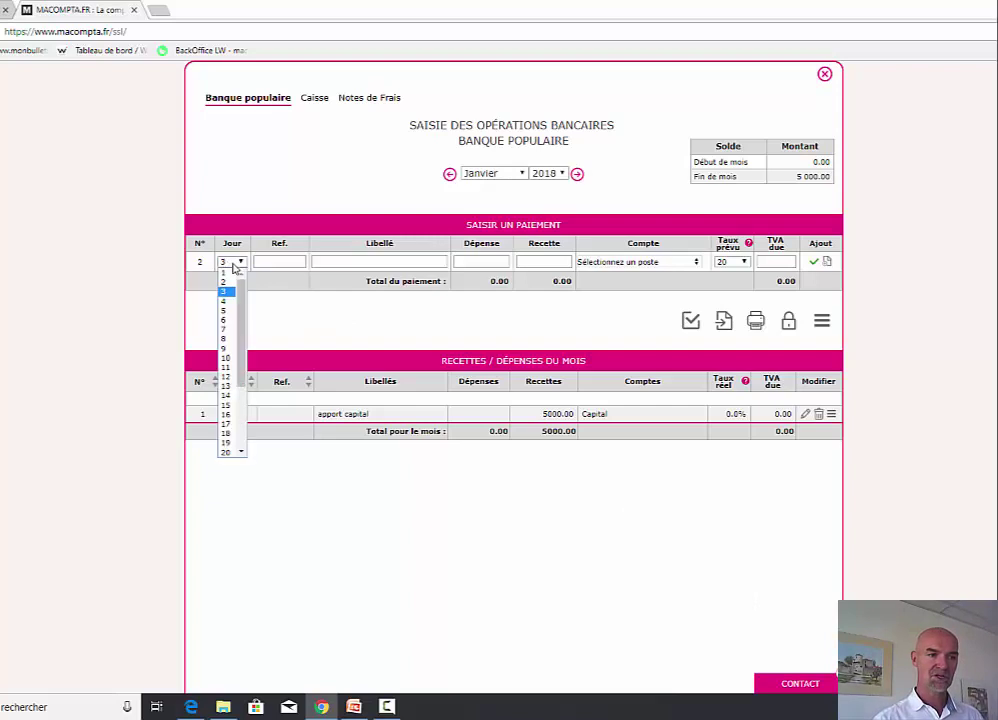
left_click(225, 356)
left_click(281, 264)
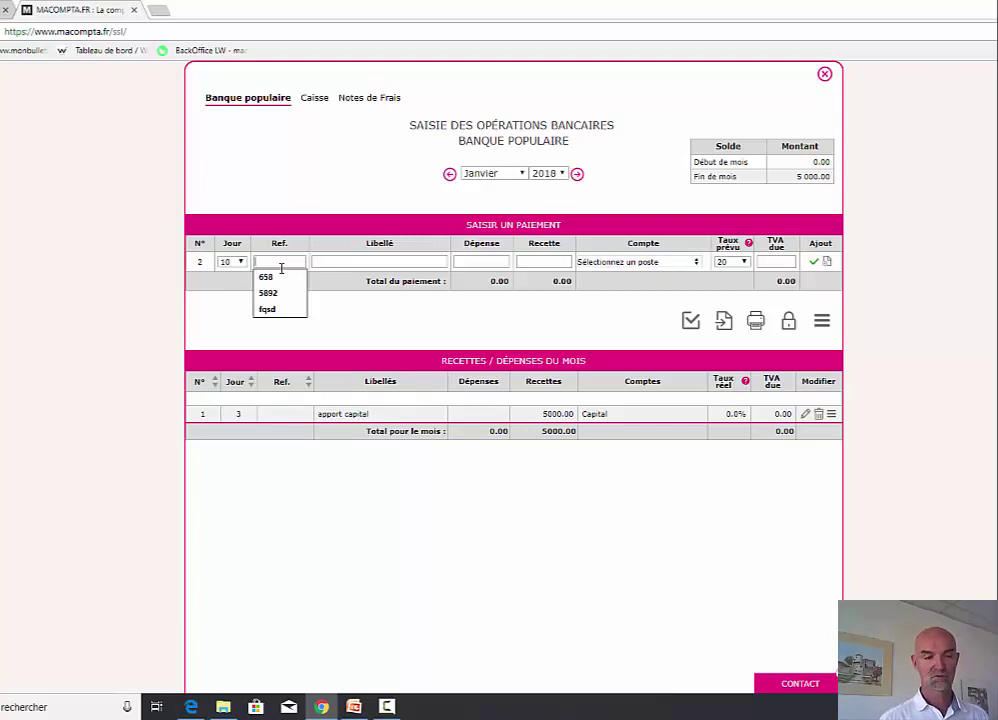
type("5689")
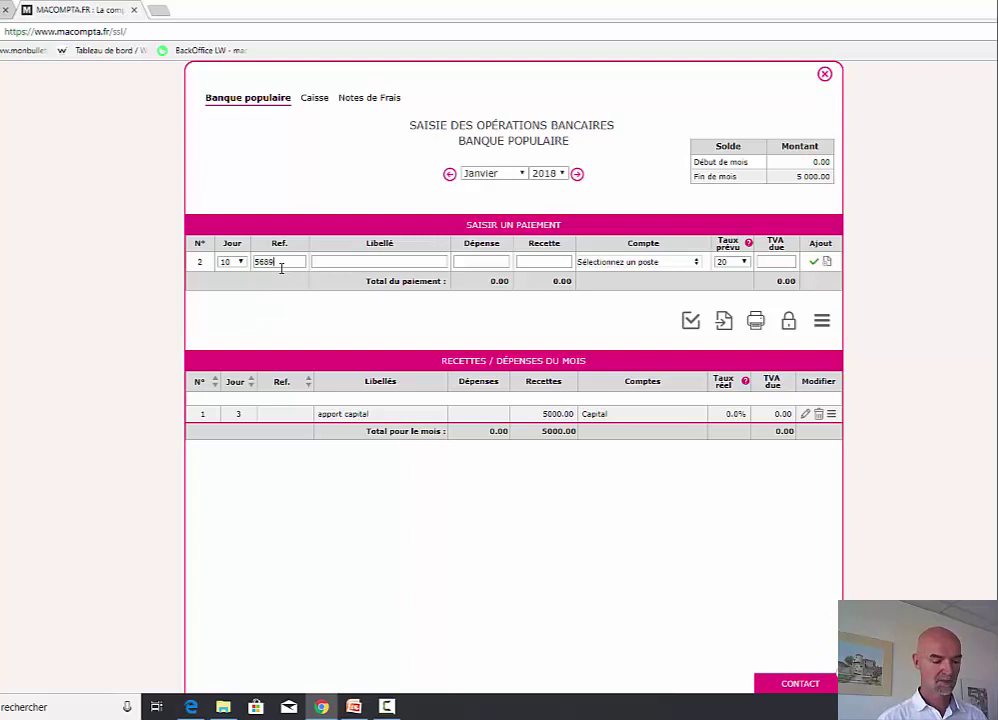
key("Tab")
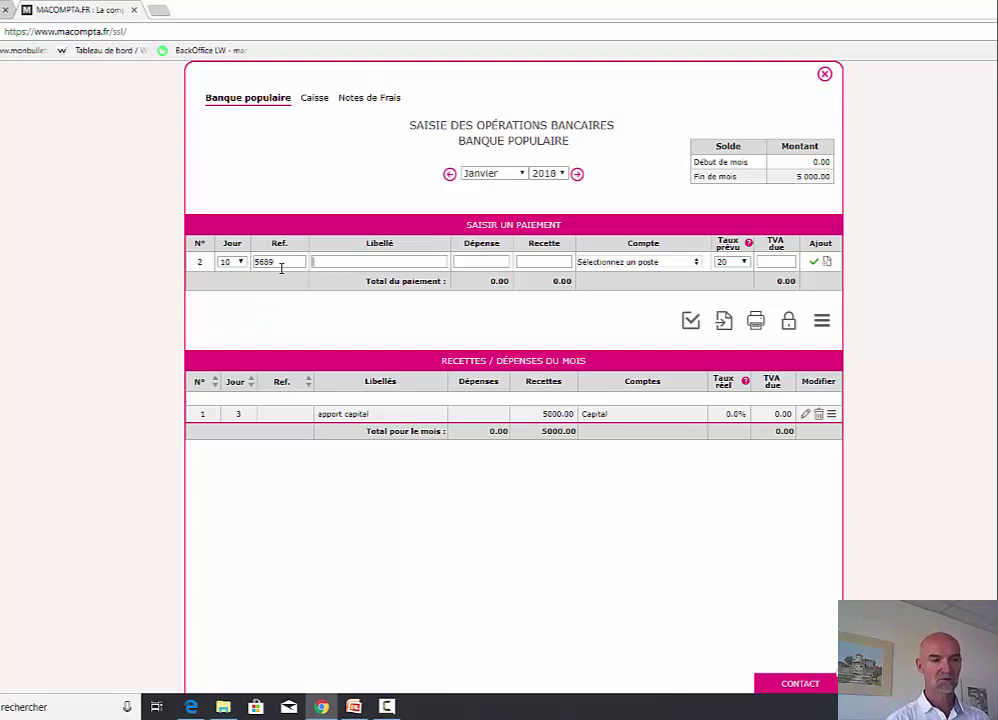
type("abo t")
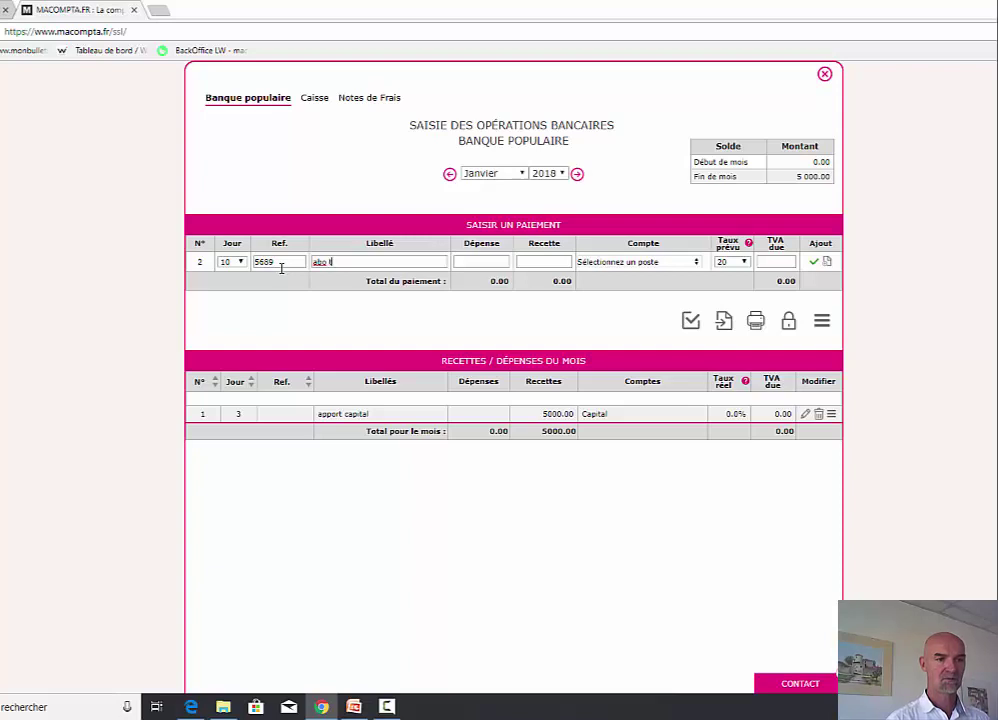
type("eléphonique")
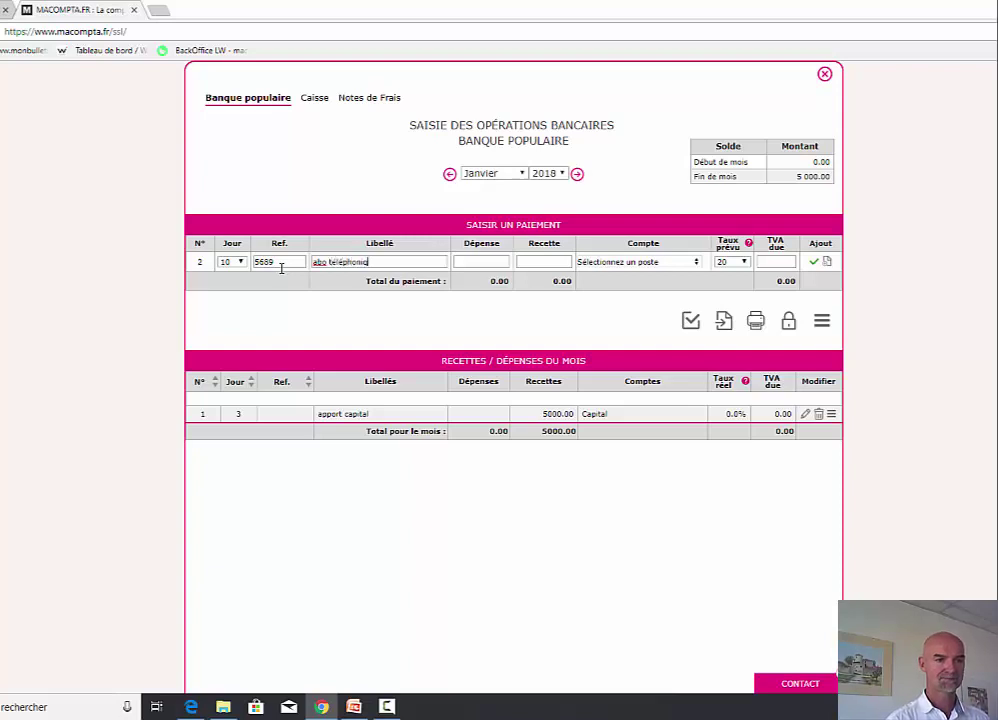
key("Tab")
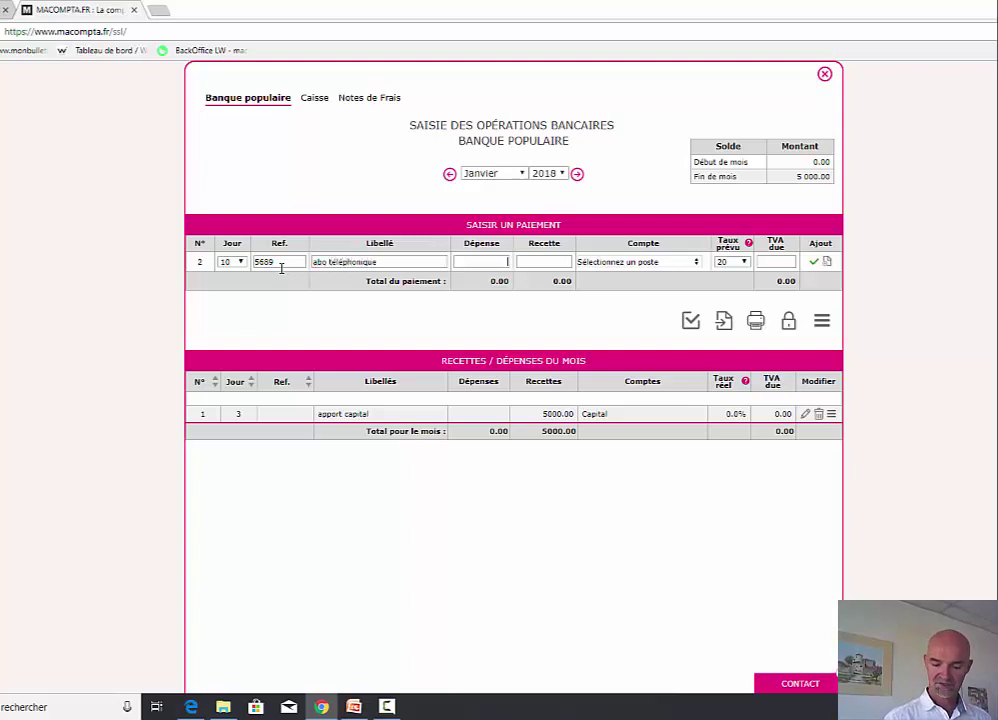
type("20")
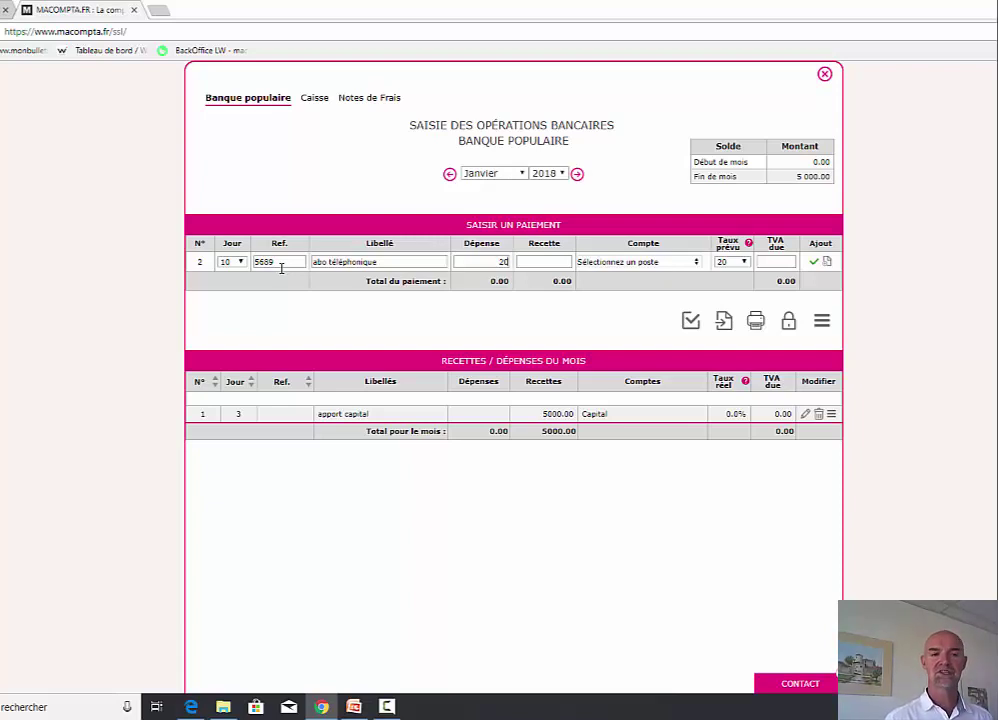
- Book the expense to Télécom,internet and keep the VAT due at 3.33
key("Tab")
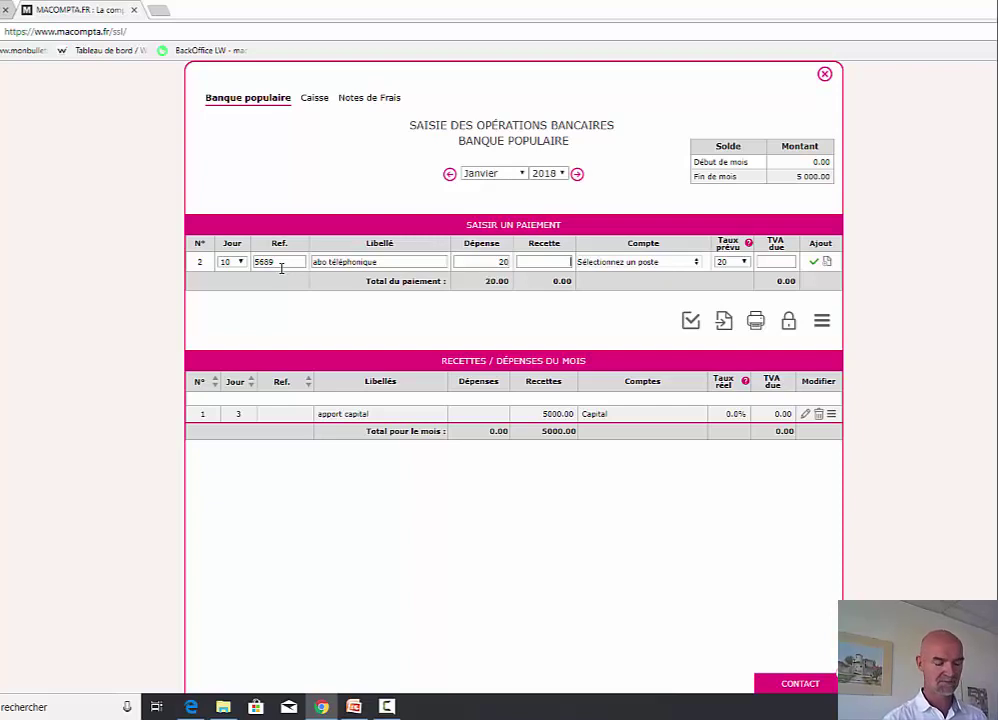
key("Tab")
left_click(625, 282)
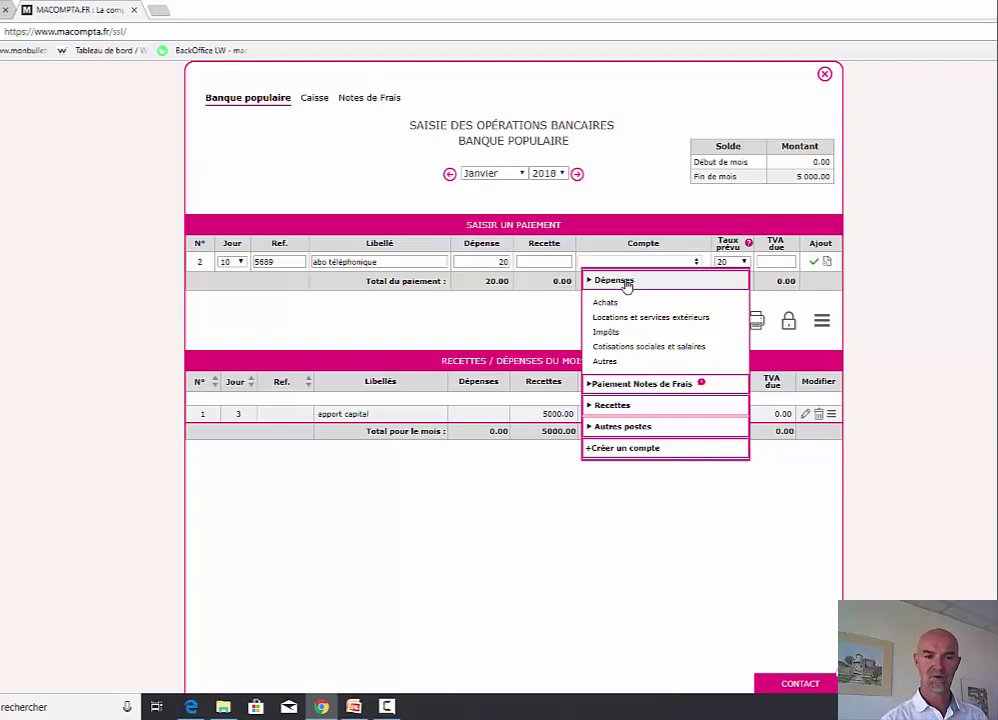
mouse_move(617, 307)
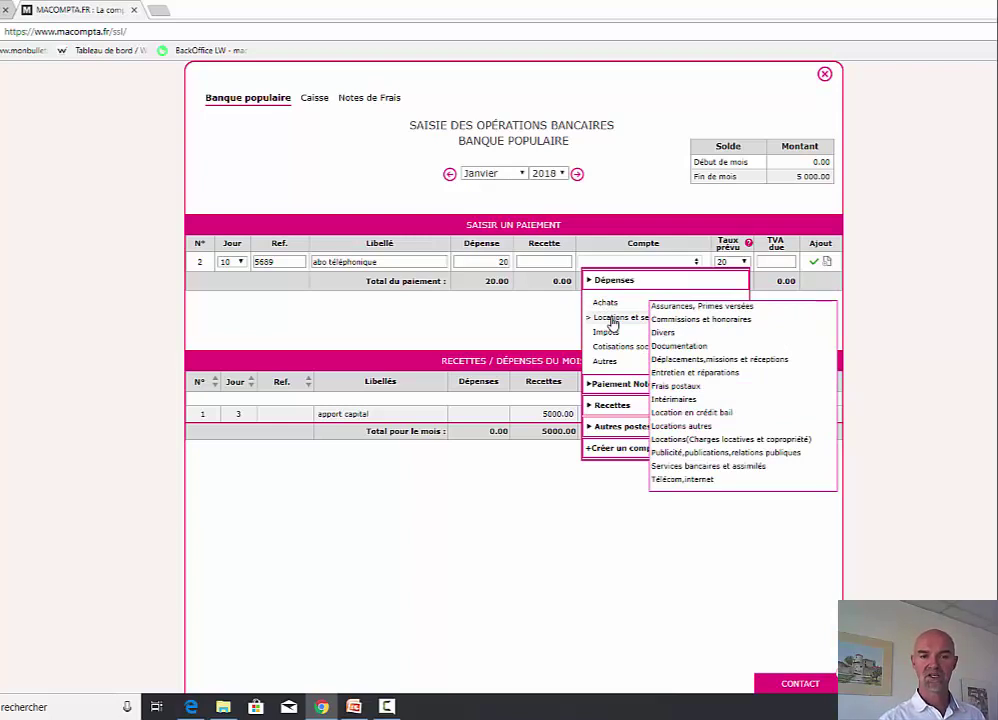
left_click(680, 482)
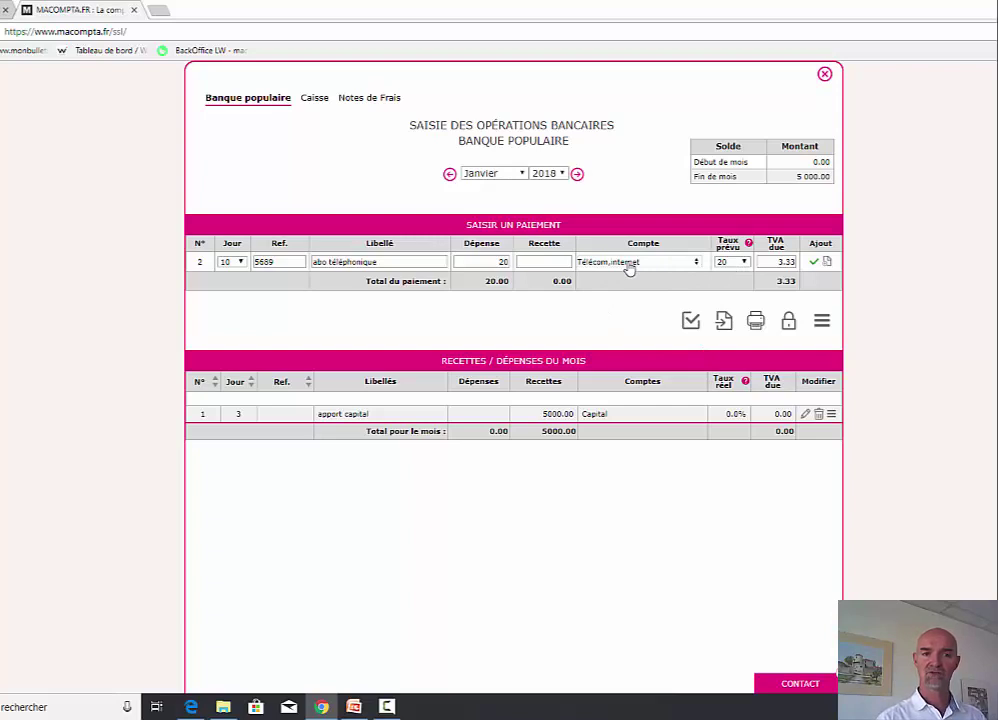
left_click(781, 262)
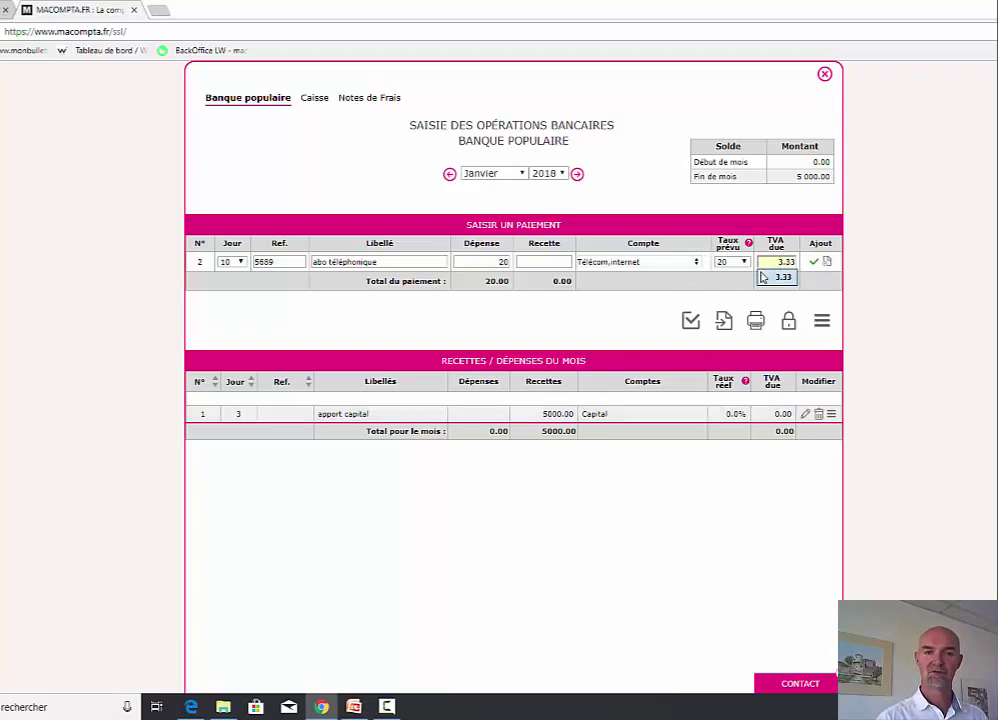
key("Escape")
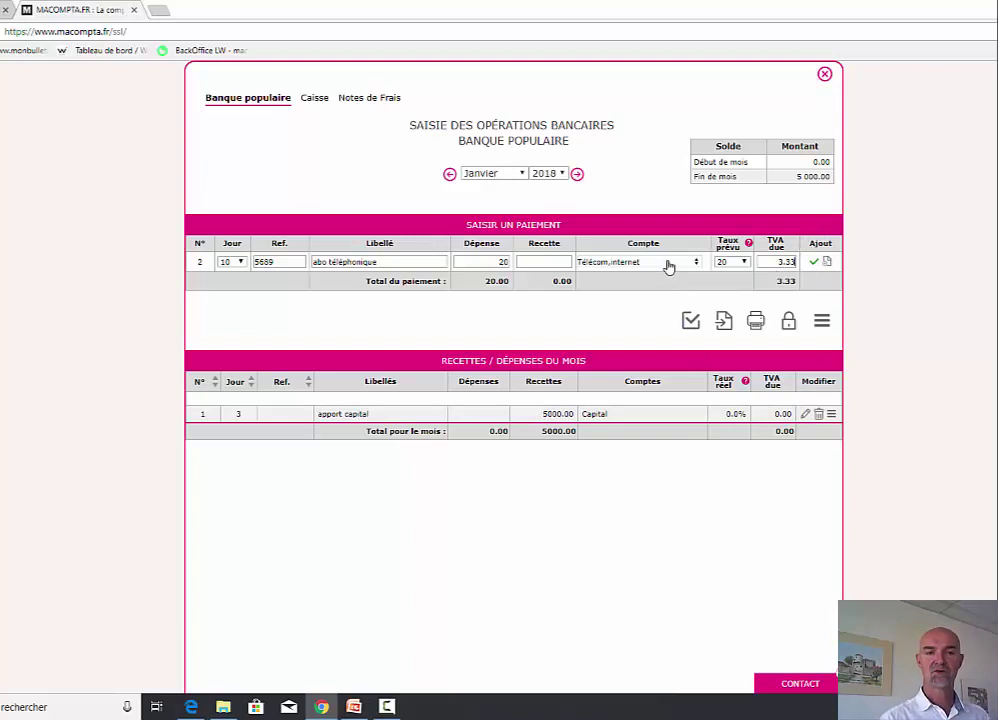
- Confirm Télécom,internet as the account via search and add the 20.00 payment to January
left_click(669, 266)
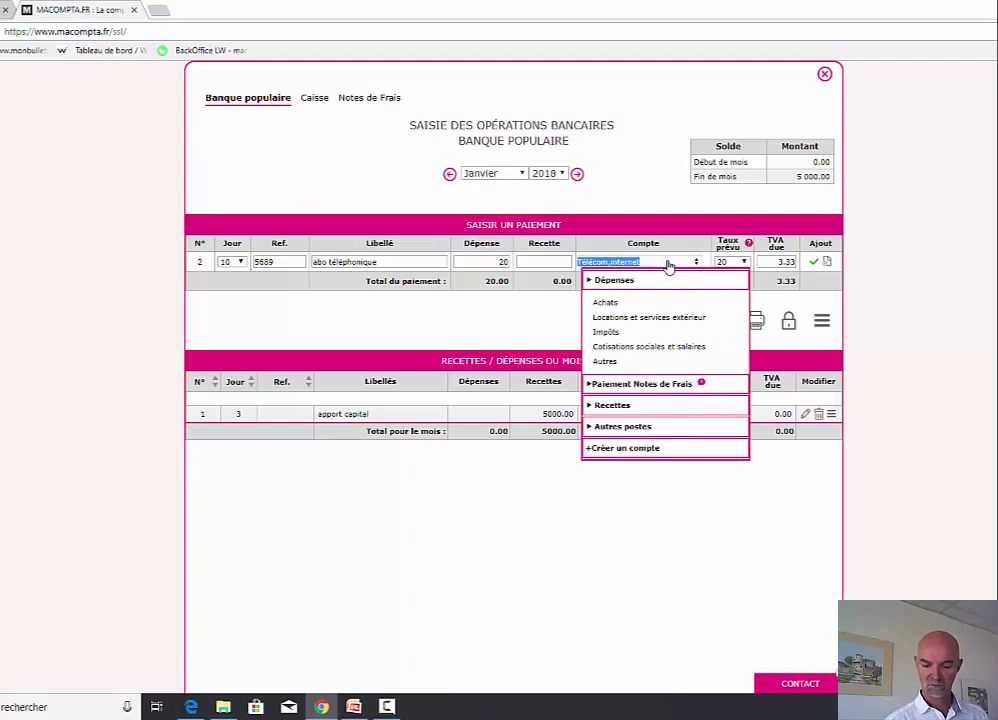
type("6")
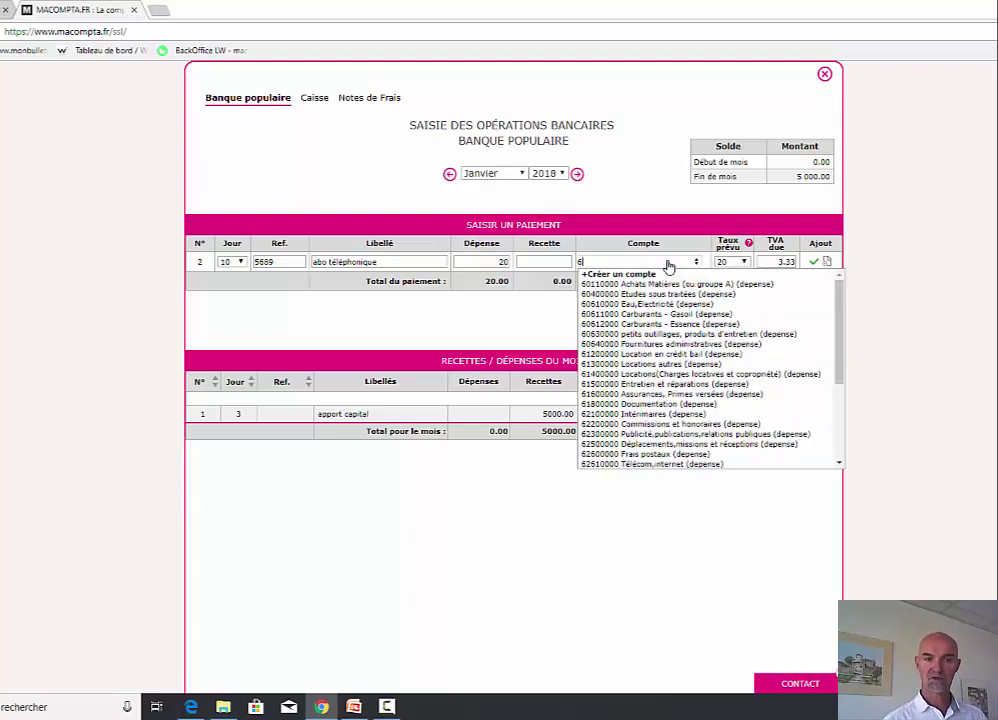
type("26")
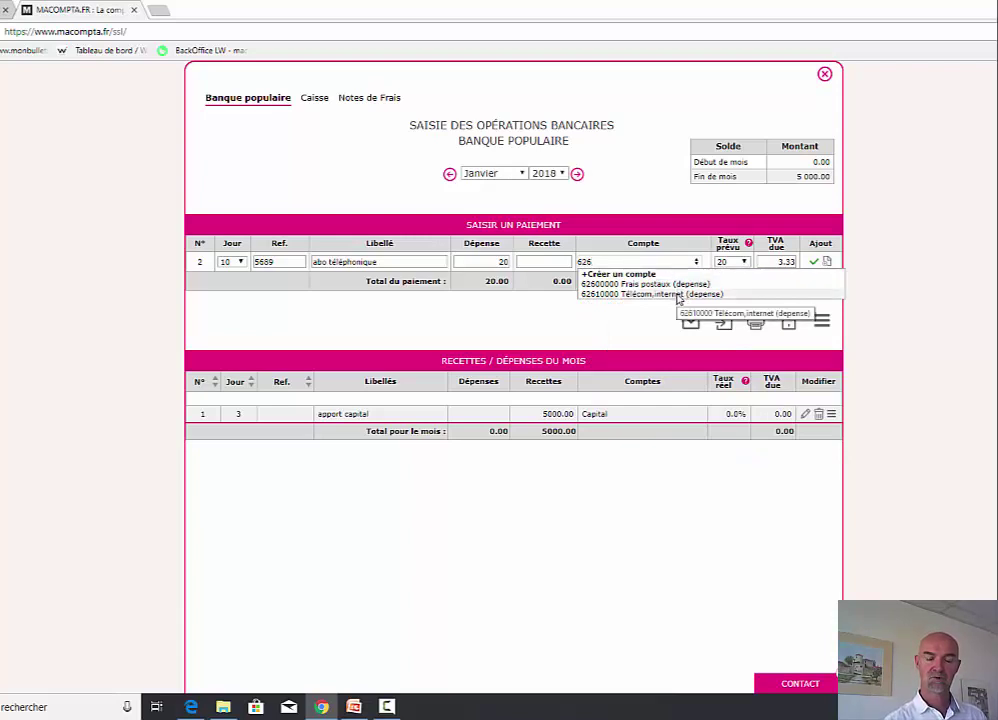
key("BackSpace")
key("BackSpace")
key("BackSpace")
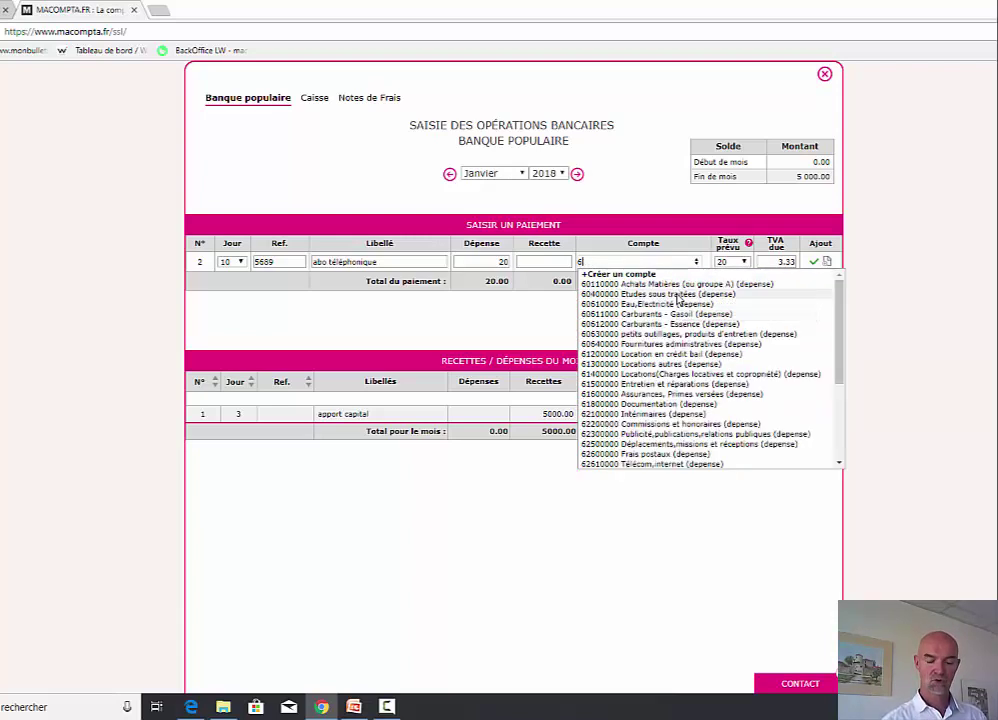
type("t")
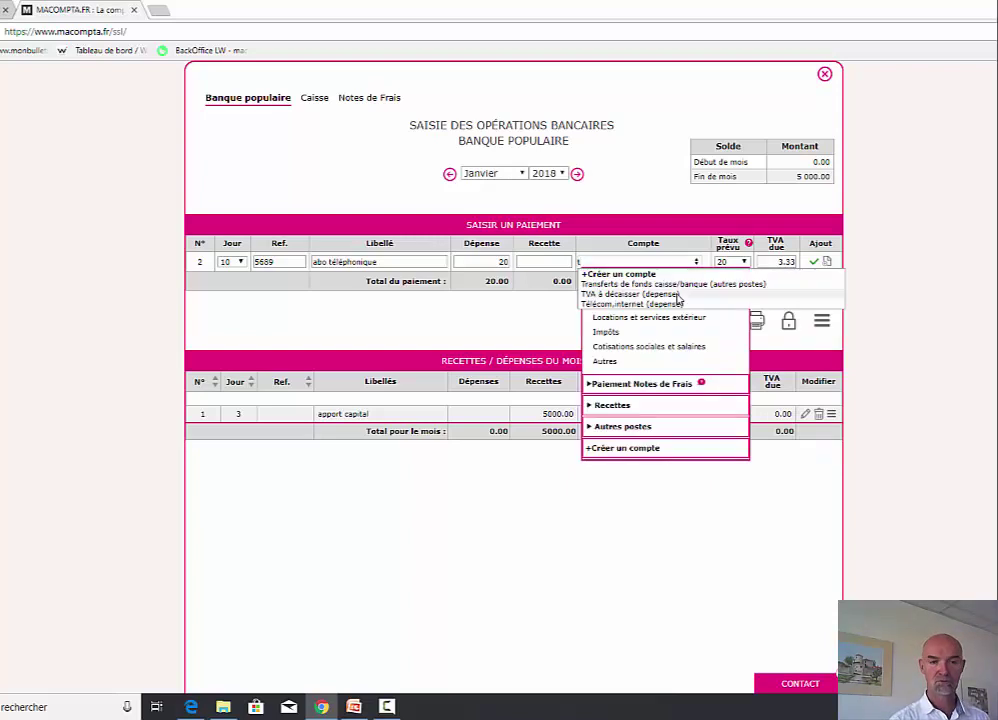
left_click(660, 304)
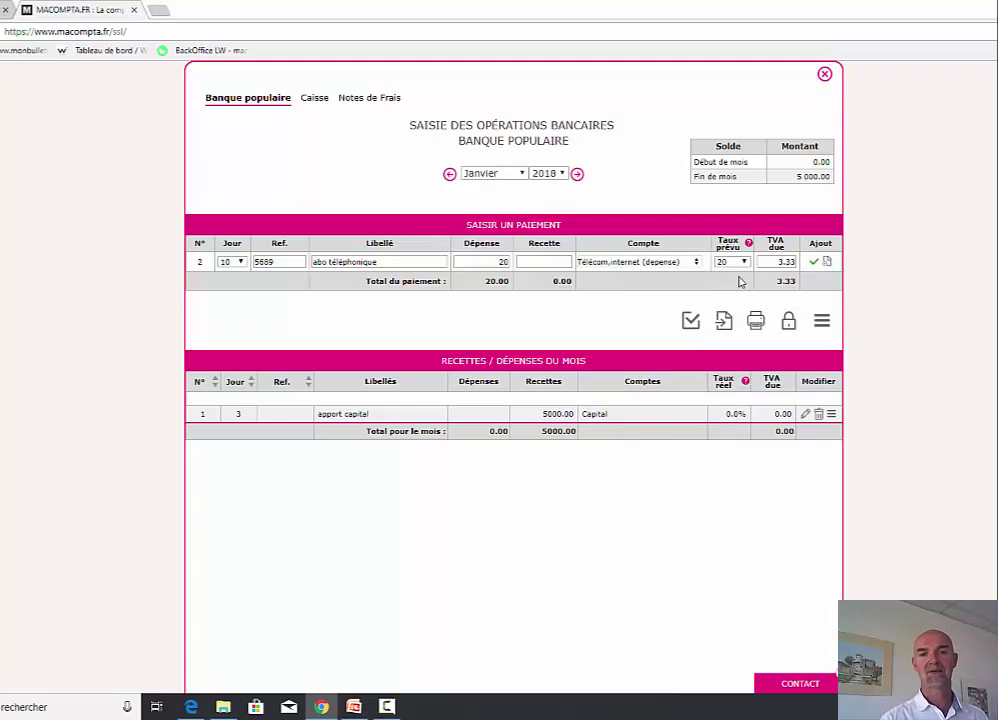
left_click(679, 263)
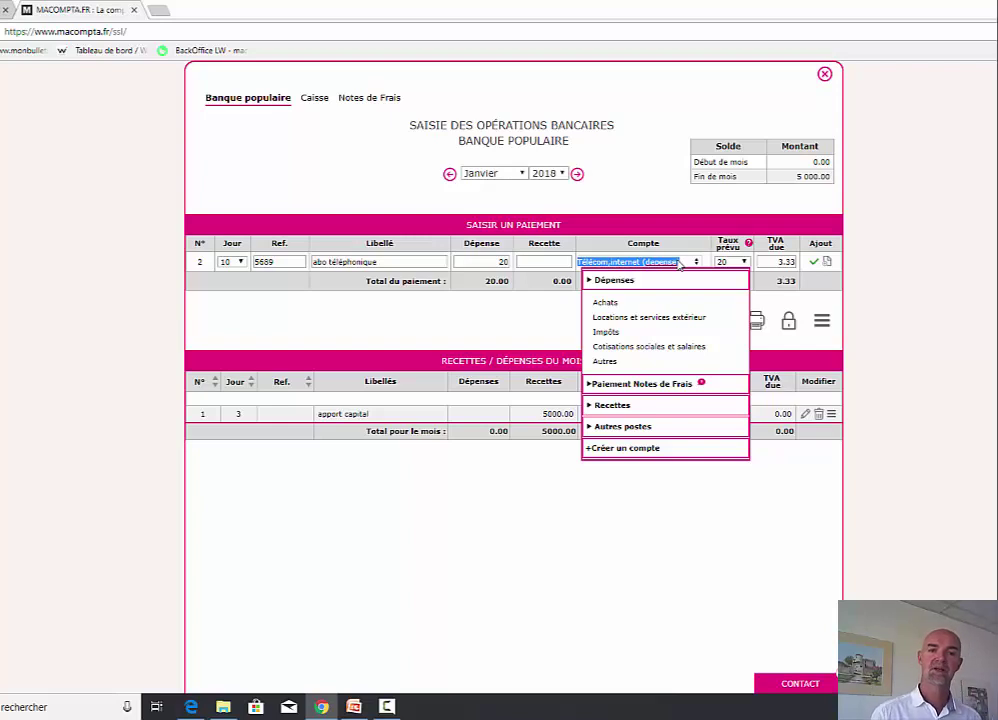
left_click(681, 262)
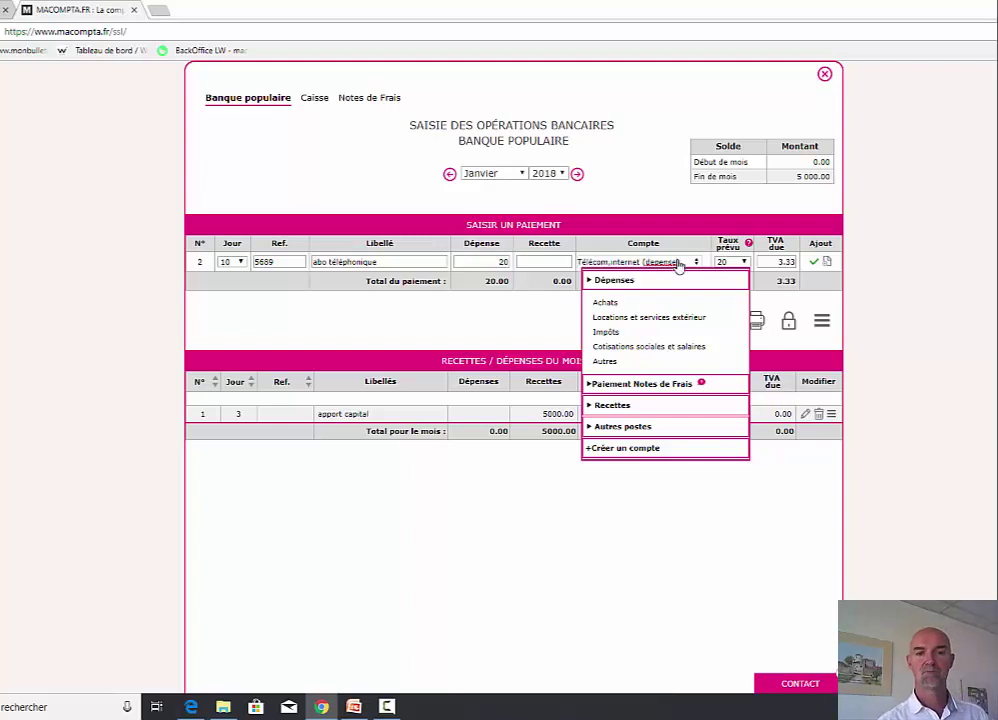
left_click(682, 262)
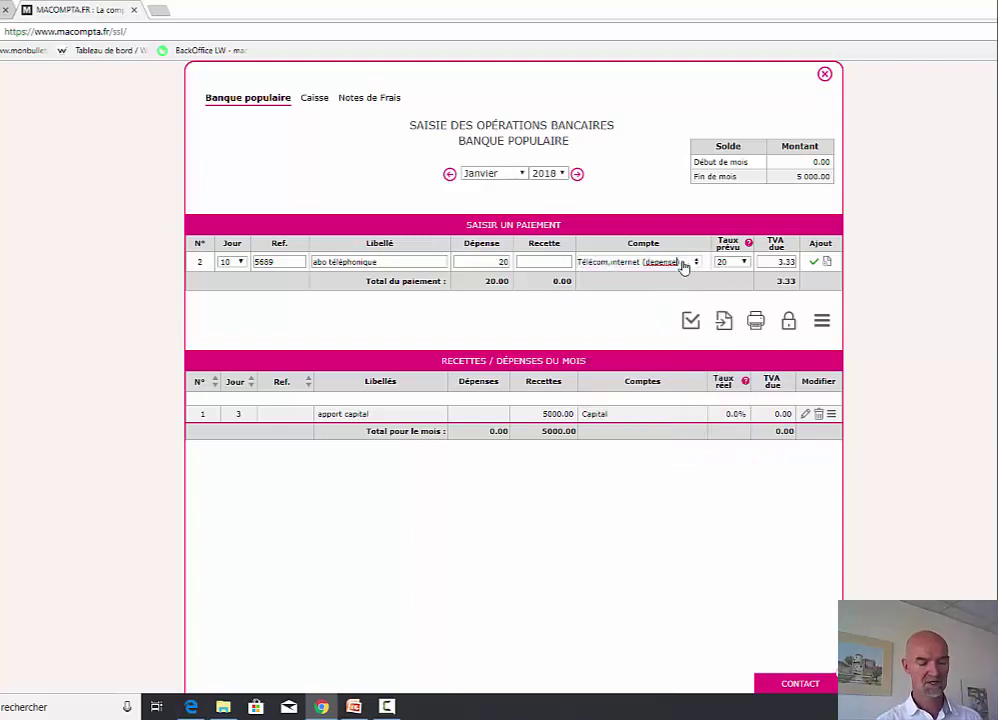
left_click(814, 263)
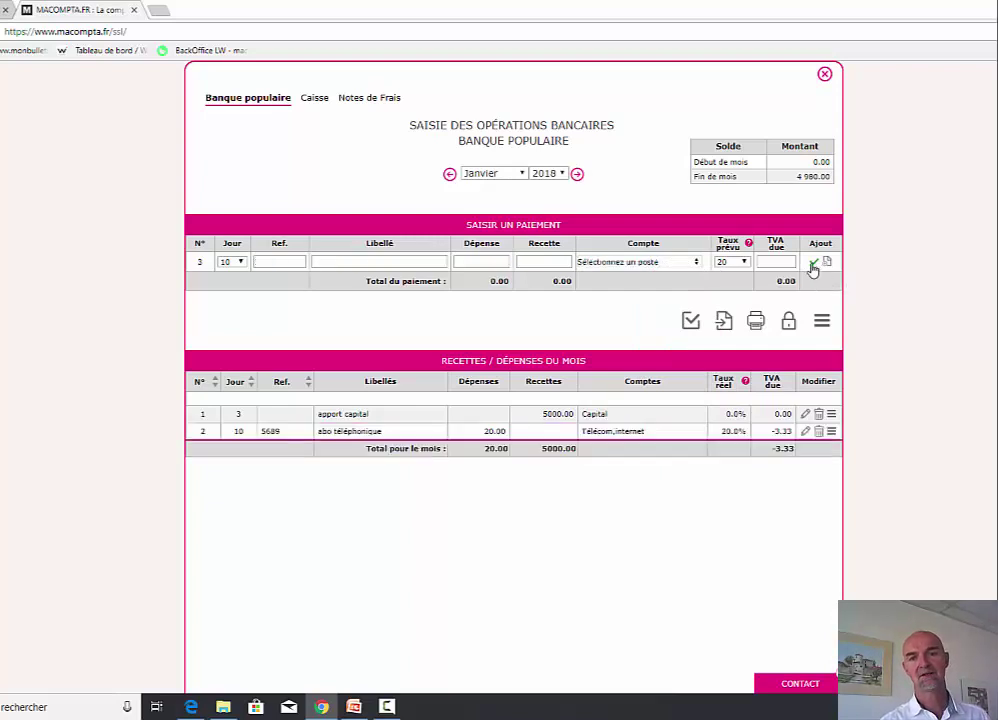
- Set 'Affichage par n° de compte' to oui in the accounting file options, then reopen Banque populaire entries
left_click(824, 74)
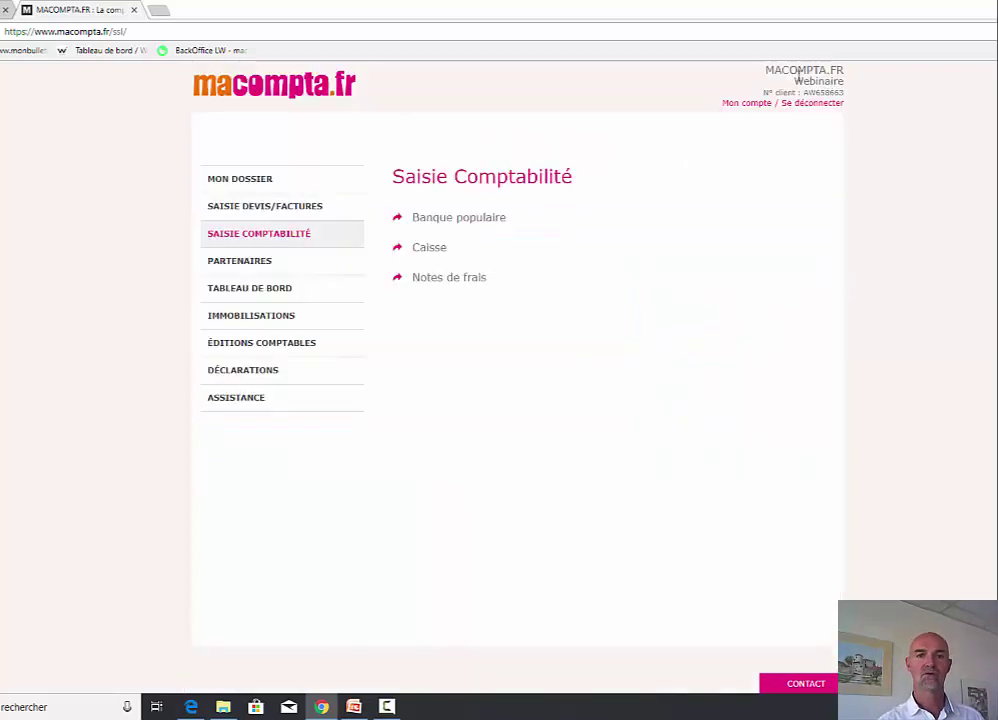
left_click(247, 182)
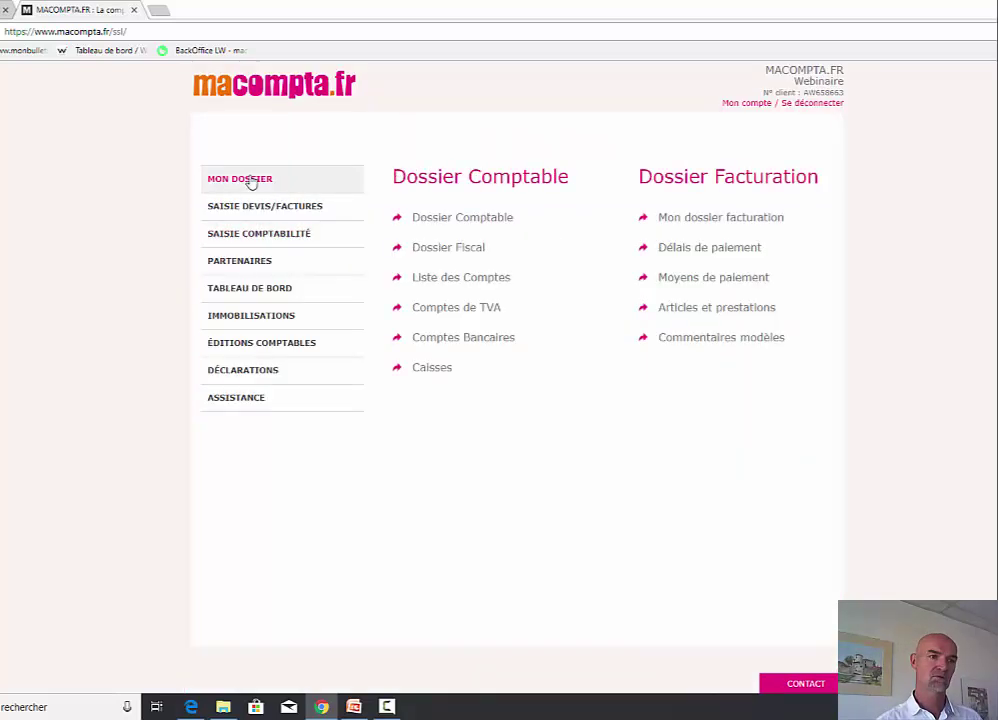
left_click(462, 218)
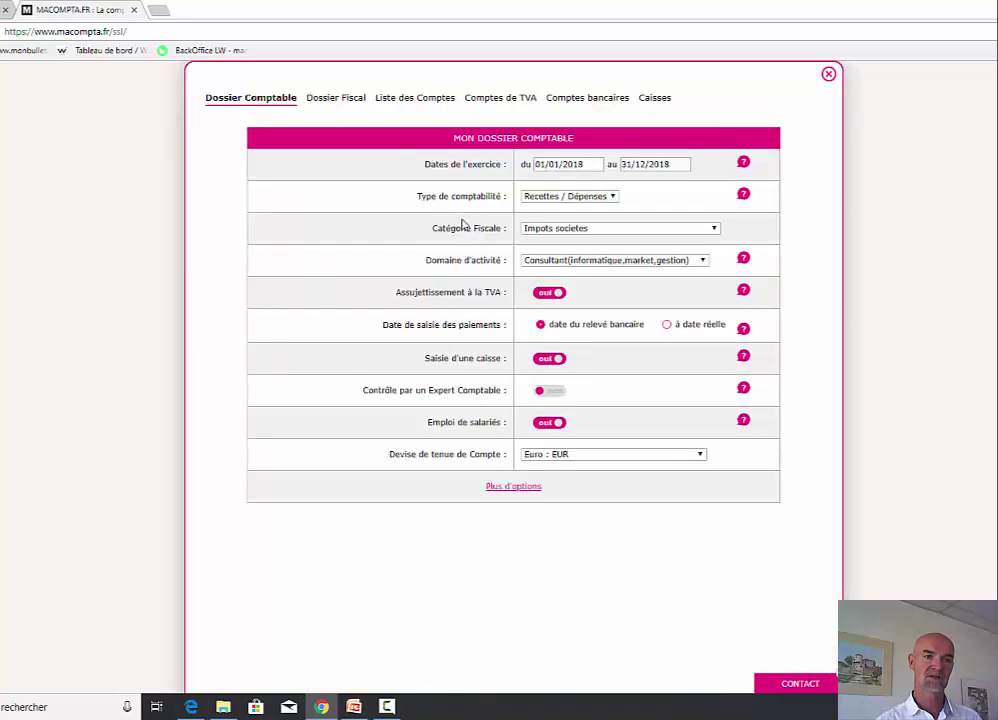
left_click(510, 487)
scroll(804, 543, "down", 4)
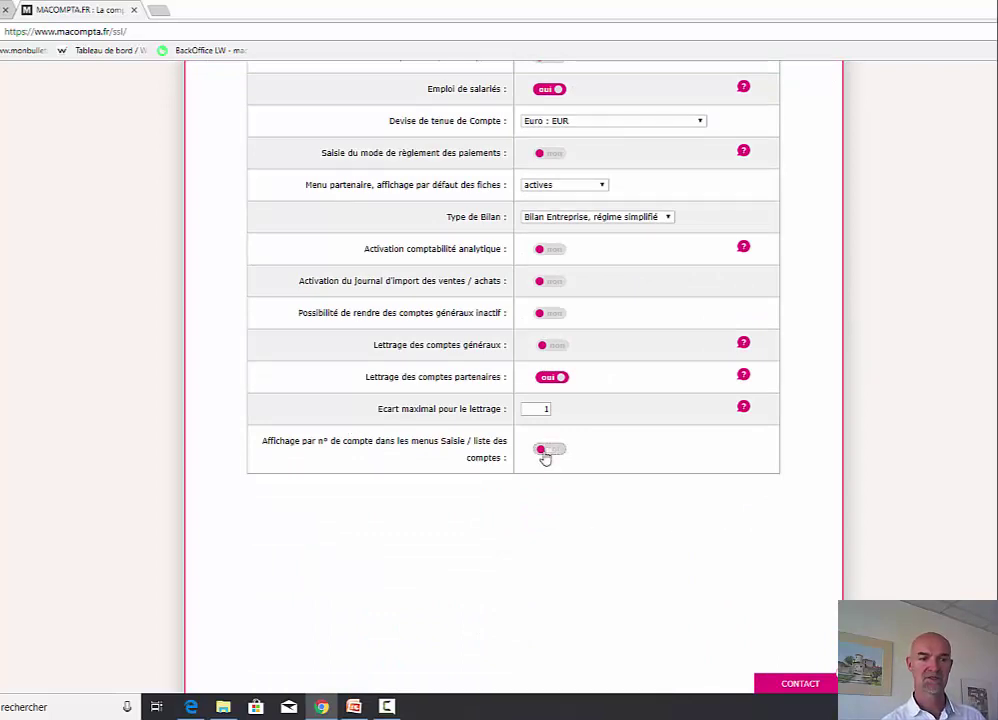
left_click(545, 452)
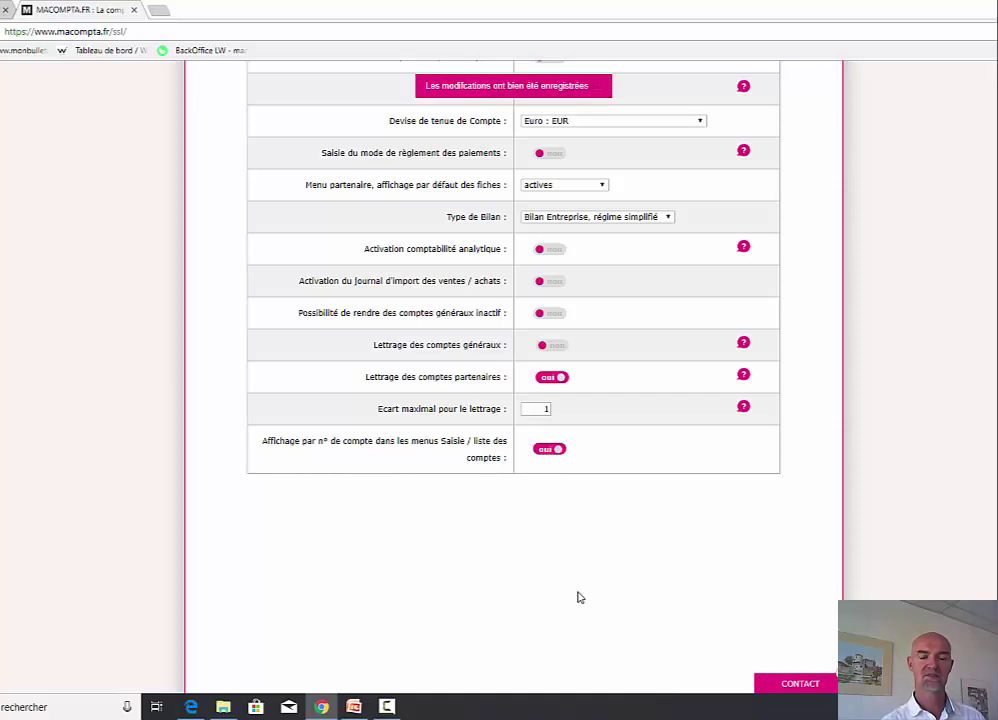
scroll(585, 590, "up", 4)
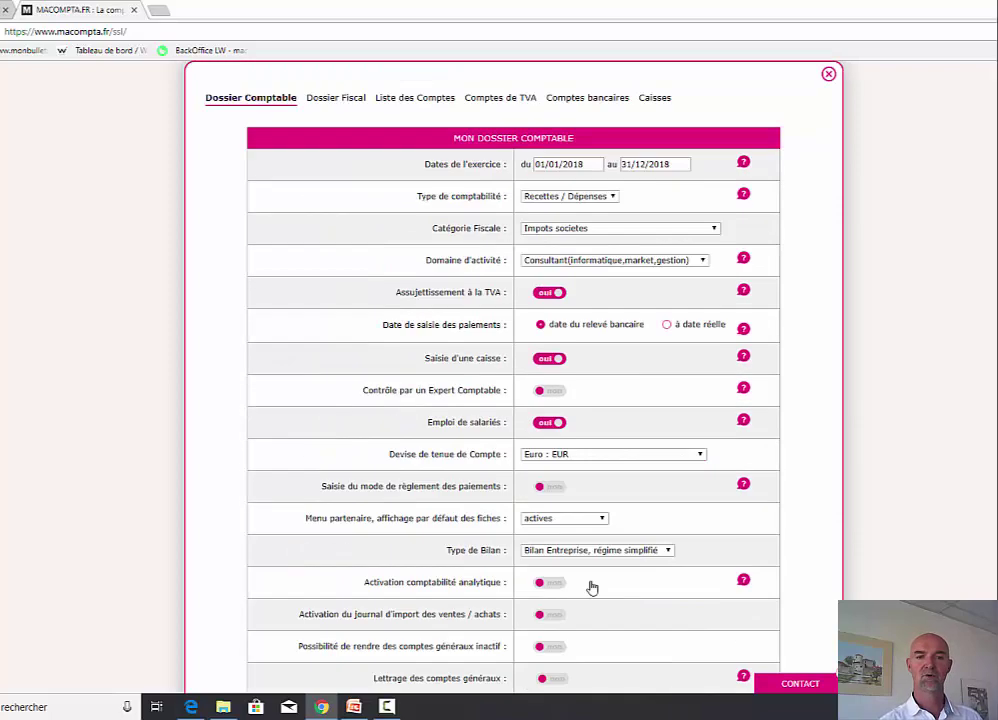
left_click(829, 75)
left_click(283, 235)
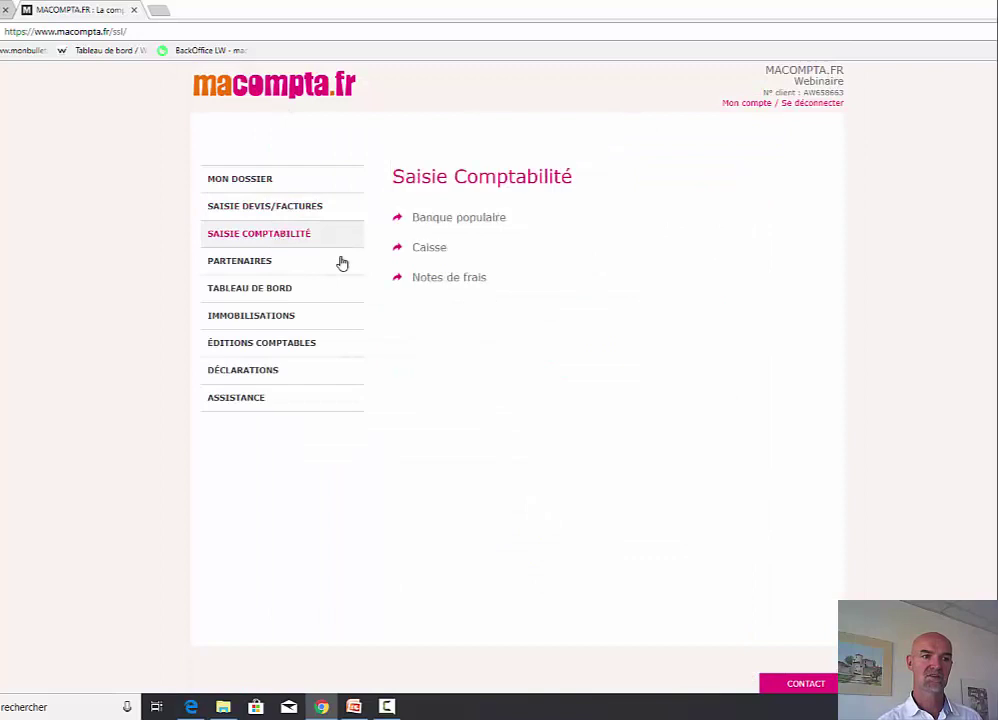
left_click(459, 222)
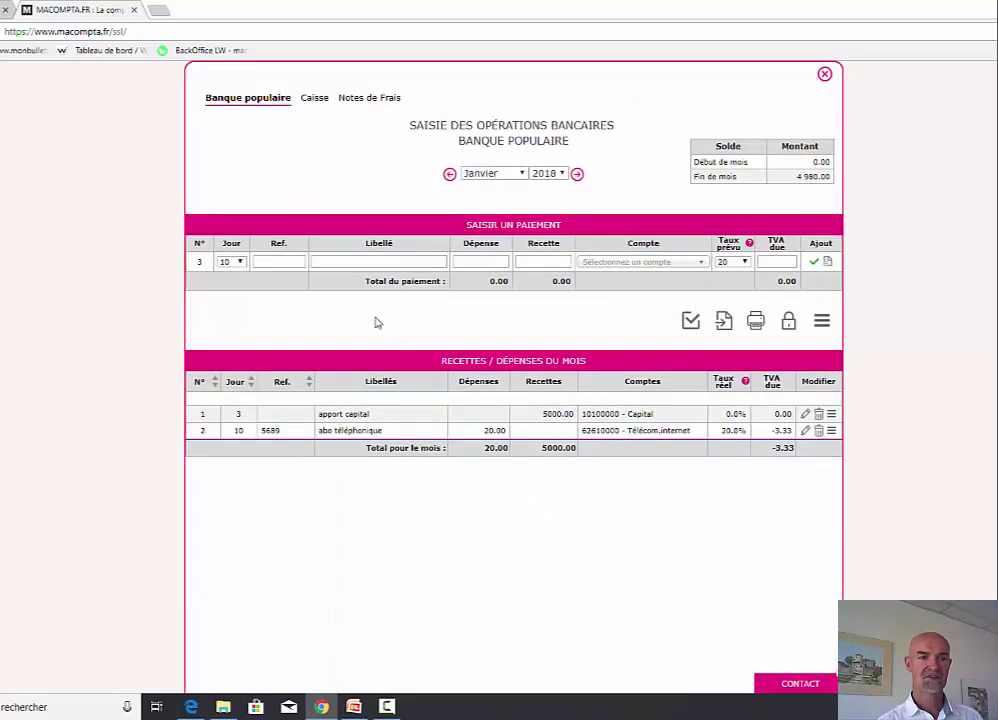
- Add a day-16 sale receipt of 1500.00, ref 756, booked to 70650000 Prestations, conseils at 20% TVA
left_click(240, 262)
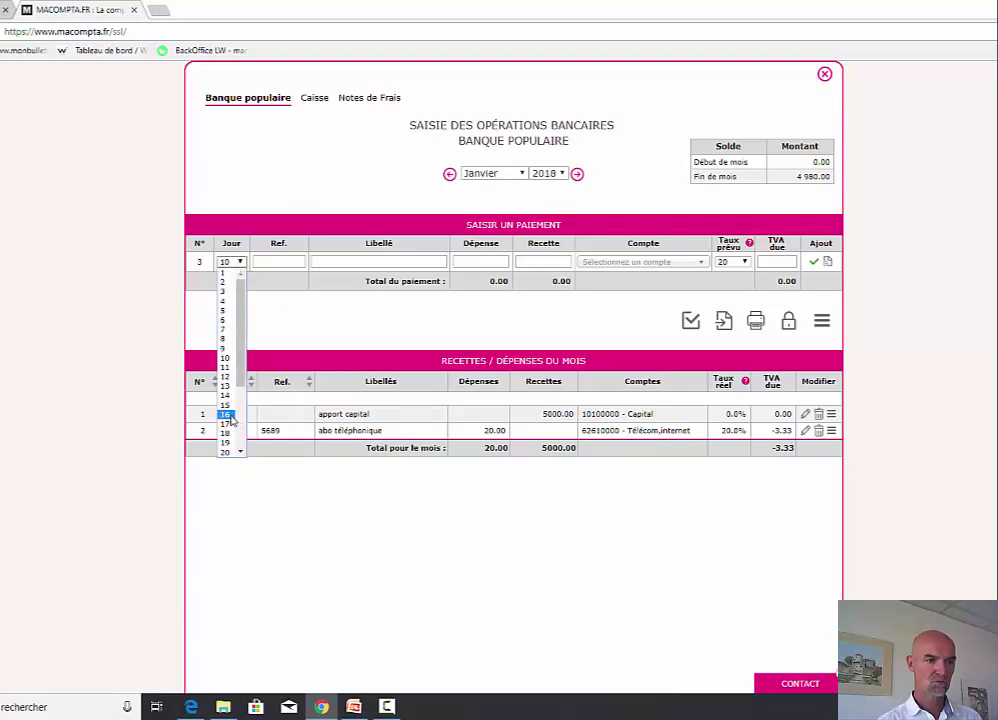
left_click(229, 416)
left_click(271, 261)
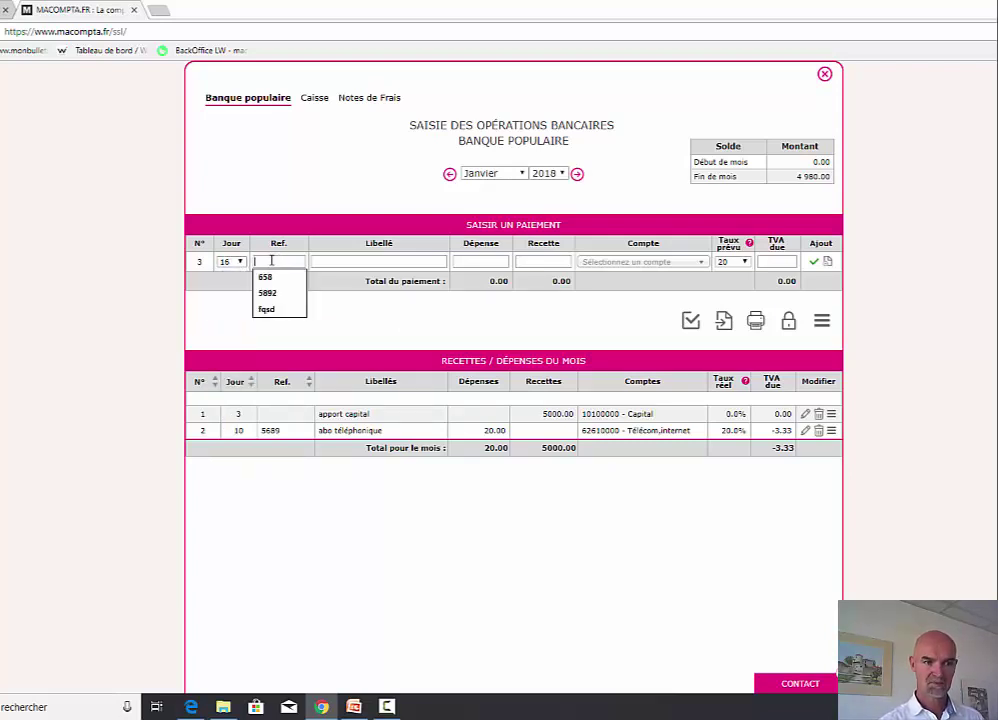
key("Escape")
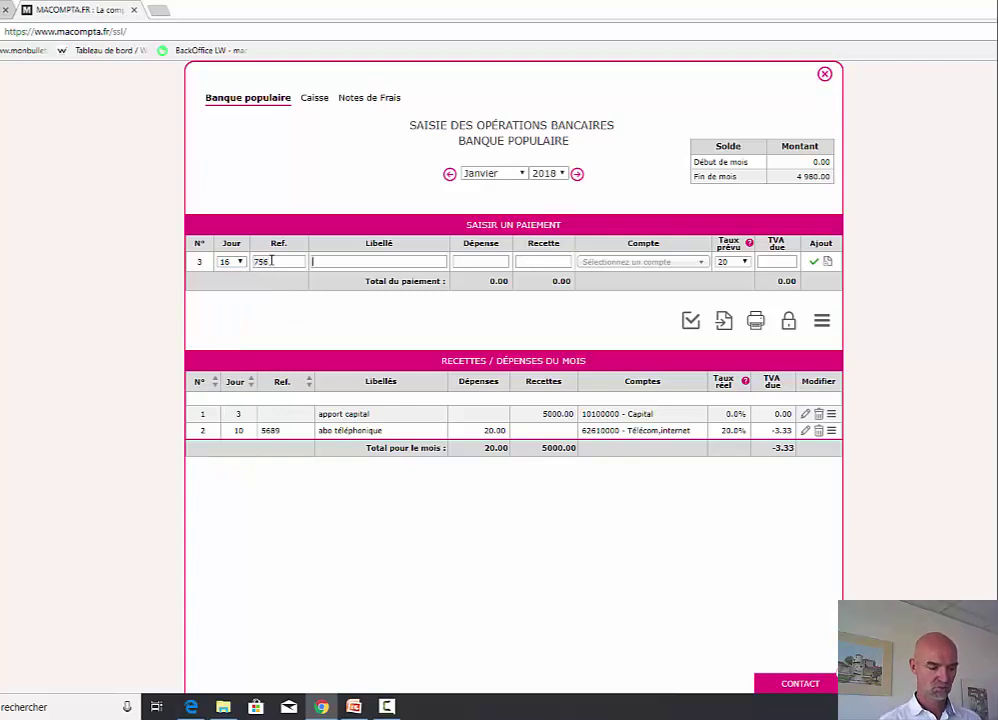
key("Tab")
type("vente p")
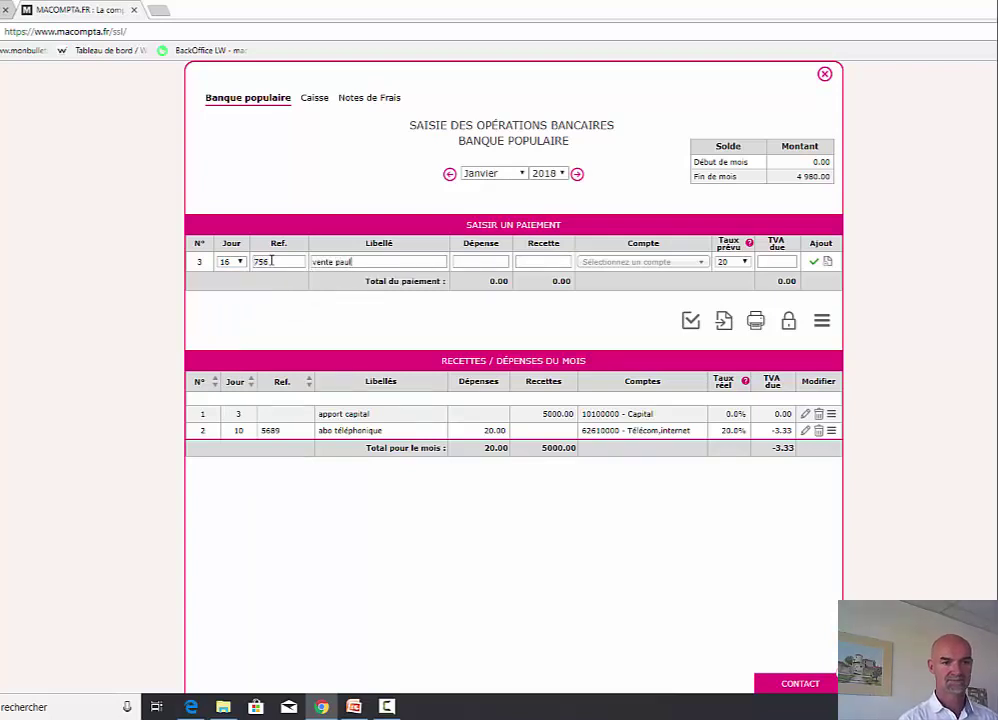
type("1")
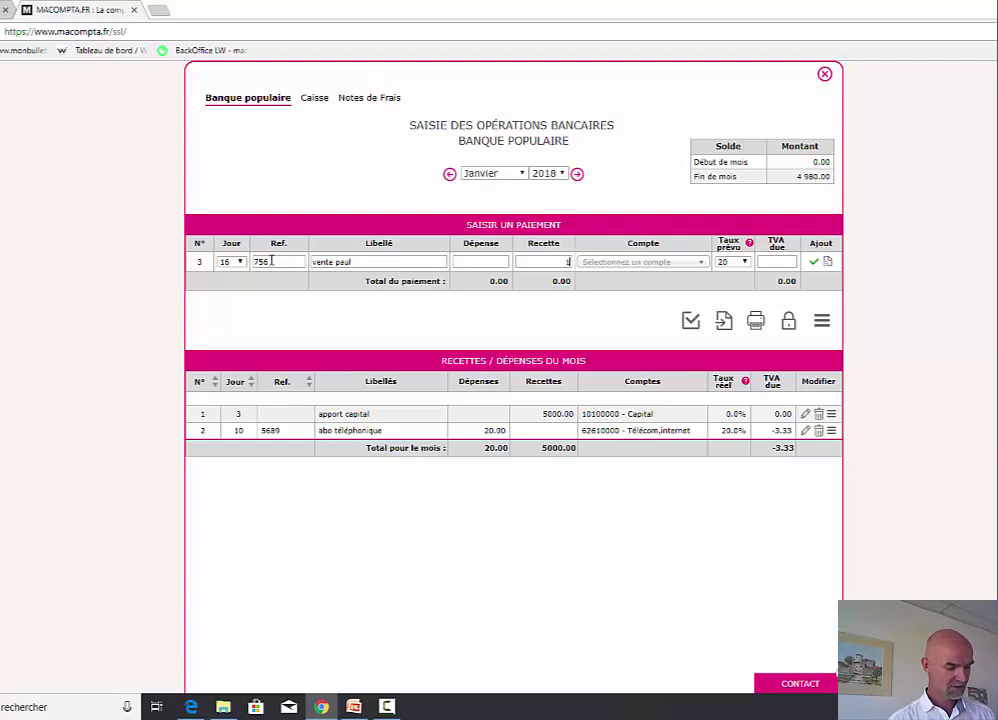
type("500")
key("Tab")
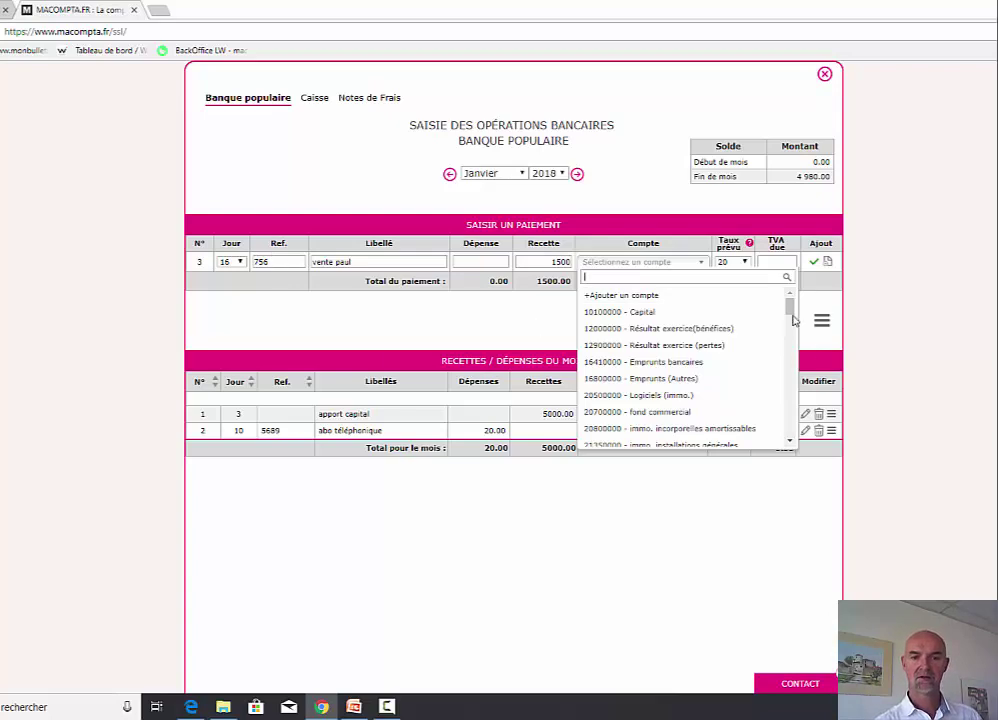
scroll(789, 318, "down", 1)
left_click_drag(789, 318, 789, 436)
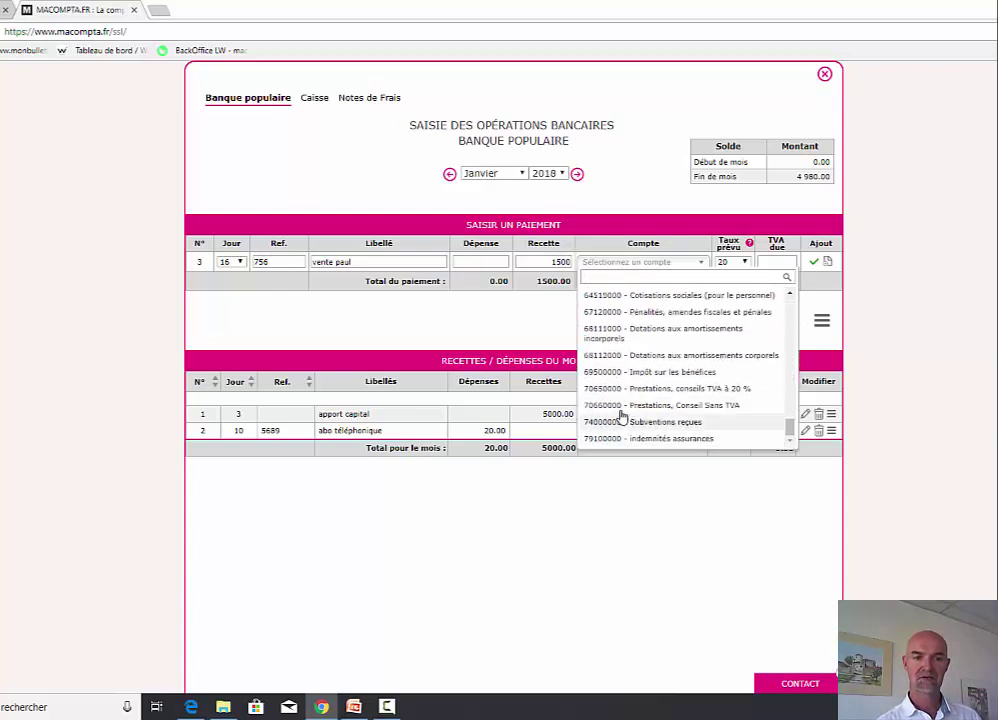
left_click(697, 389)
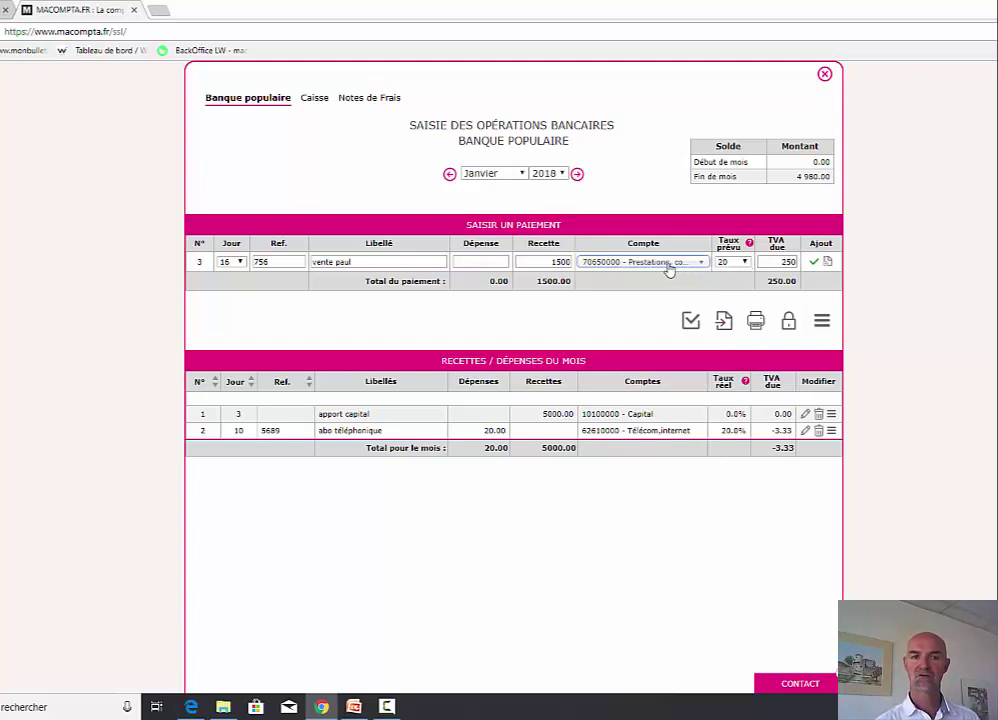
left_click(814, 262)
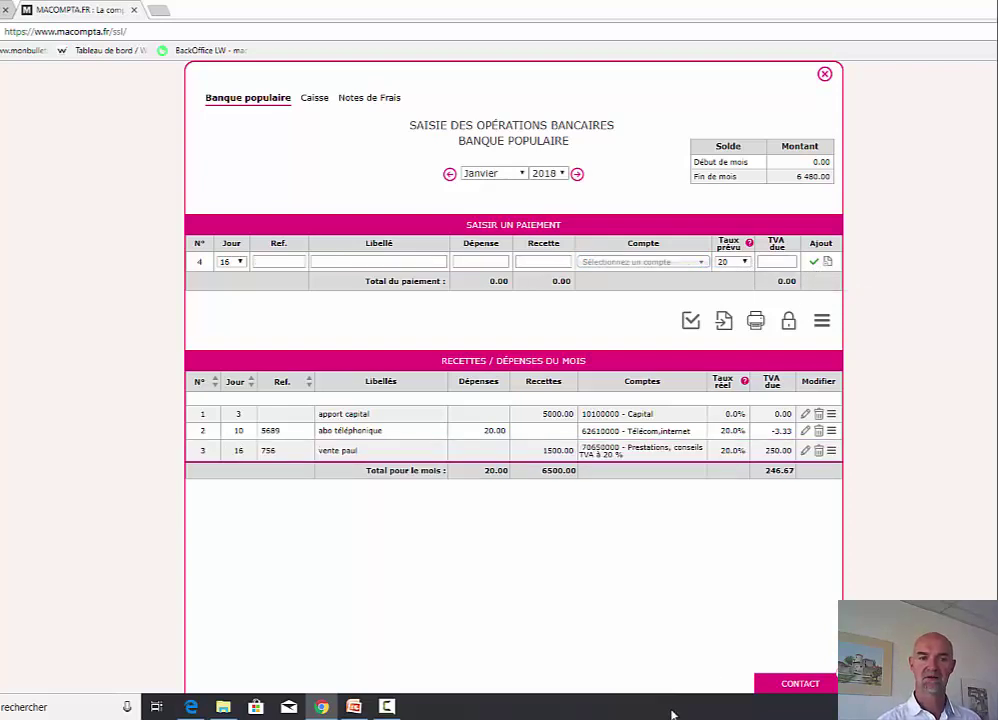
left_click(823, 73)
- Switch 'Affichage par n° de compte' off and reopen the Banque populaire January 2018 entries
left_click(271, 181)
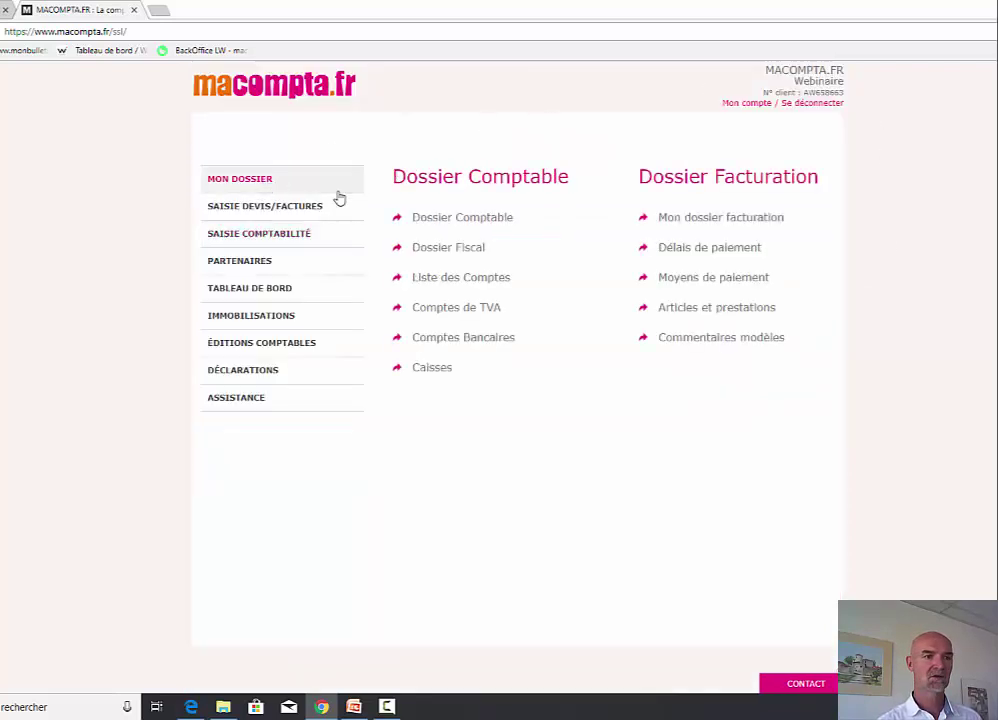
left_click(447, 220)
left_click(520, 489)
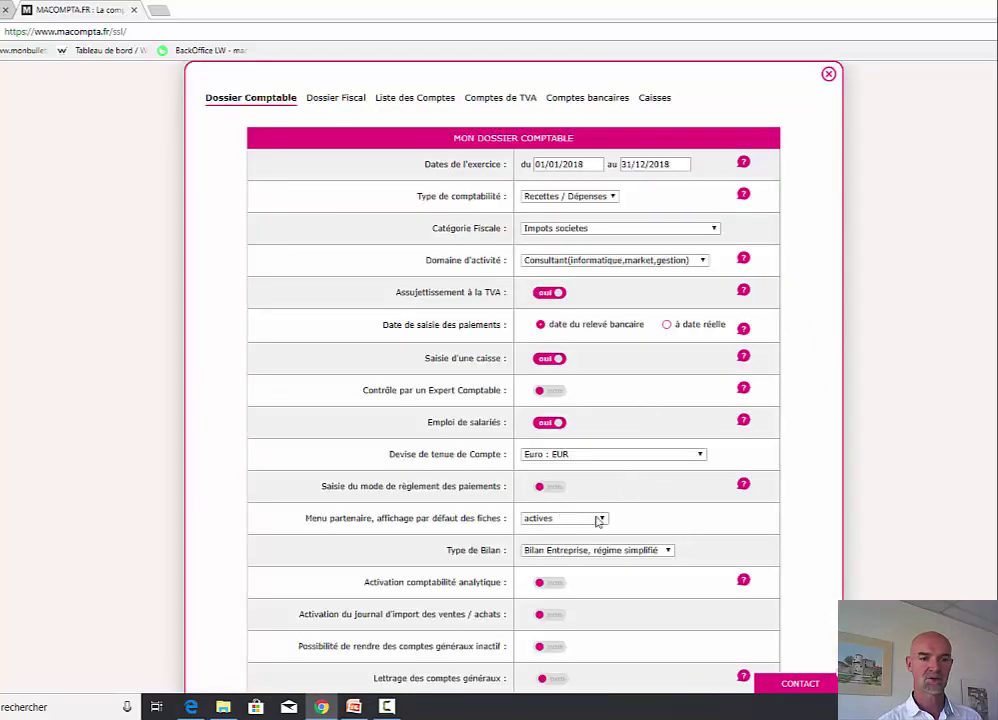
scroll(695, 547, "down", 3)
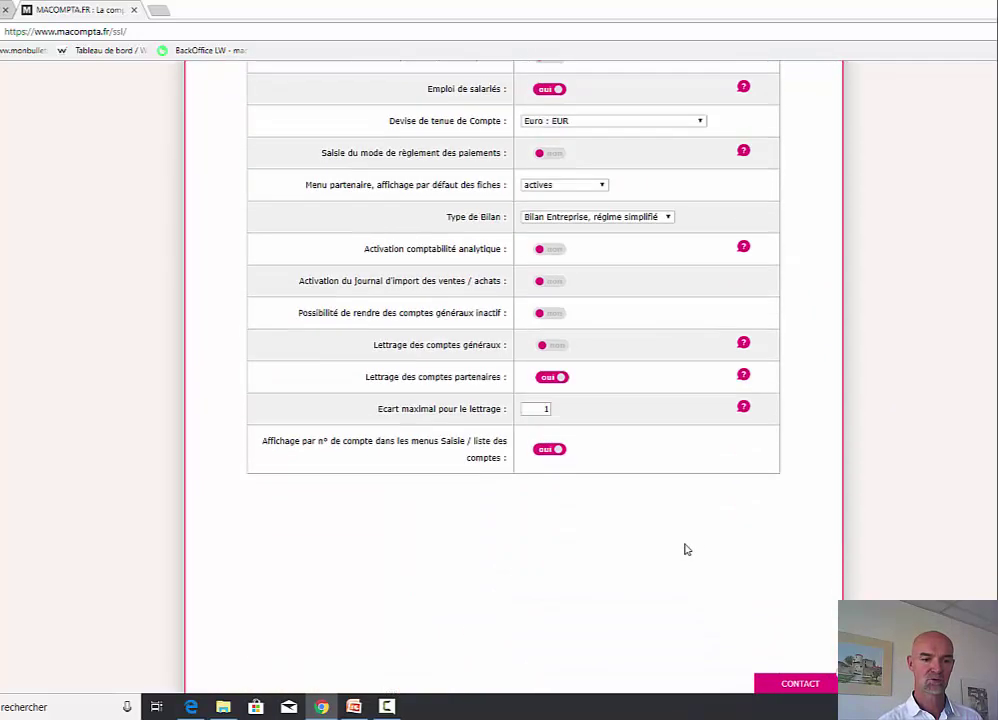
left_click(544, 452)
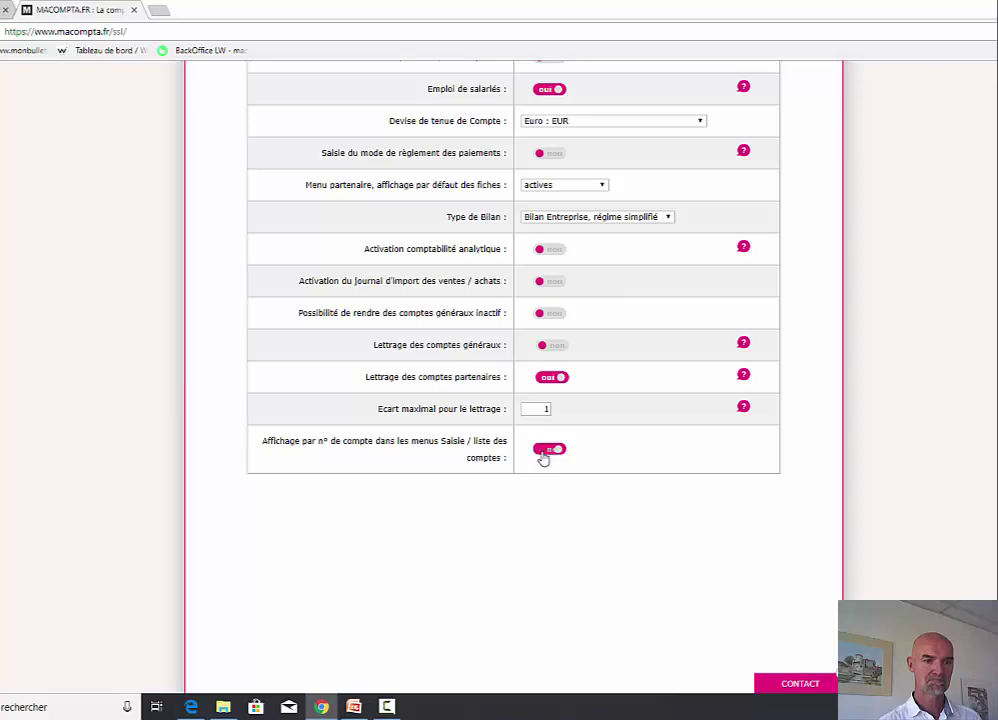
scroll(710, 515, "up", 5)
left_click(829, 72)
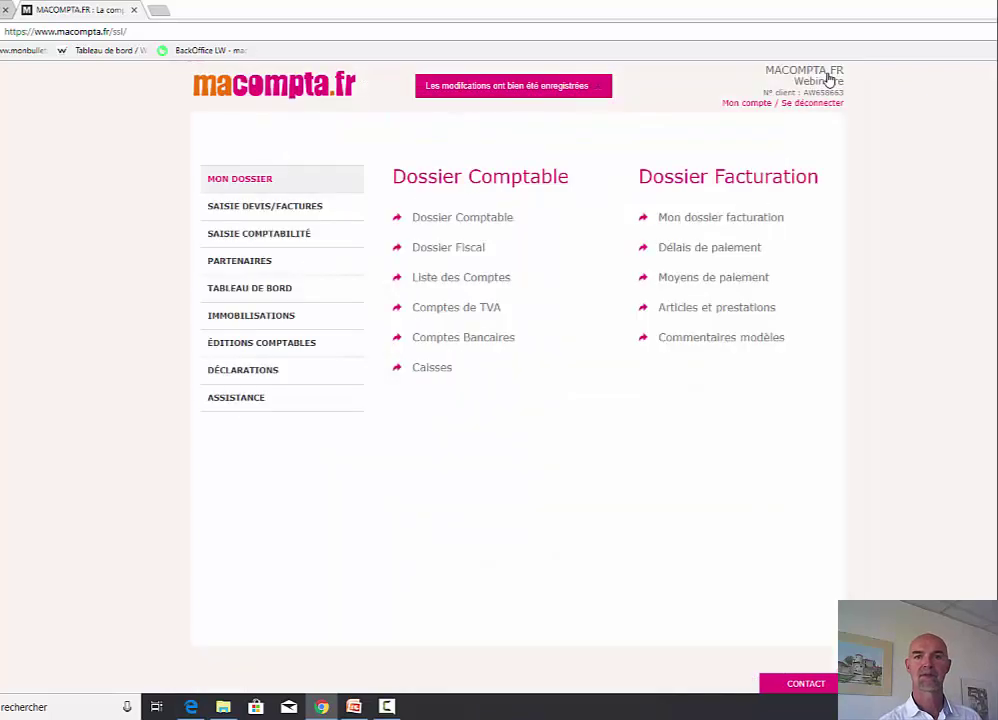
left_click(254, 235)
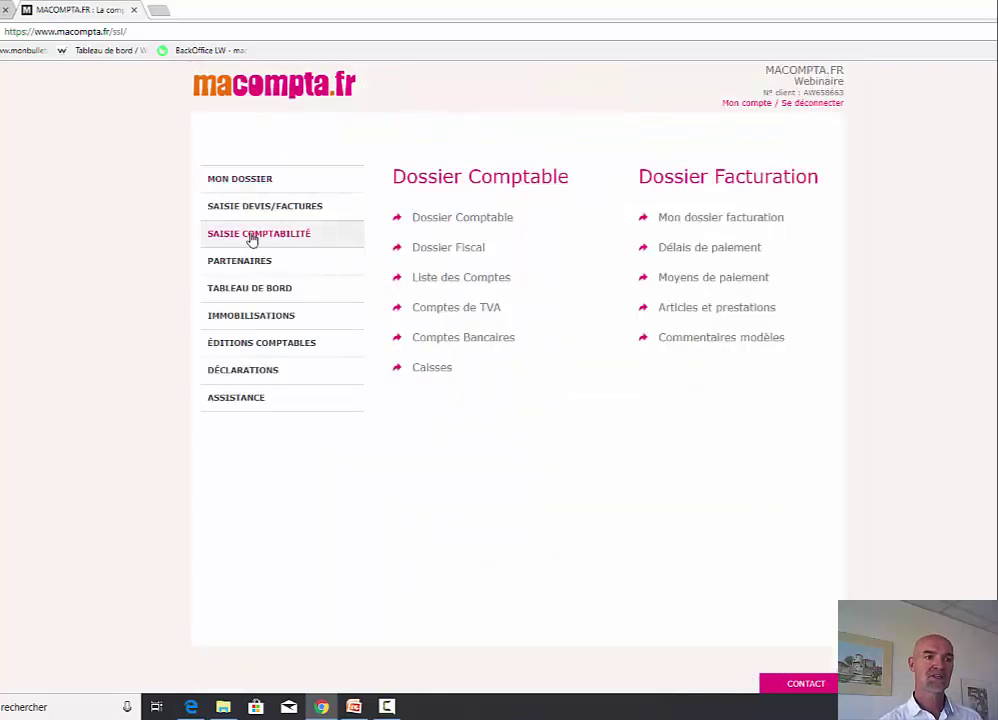
left_click(450, 221)
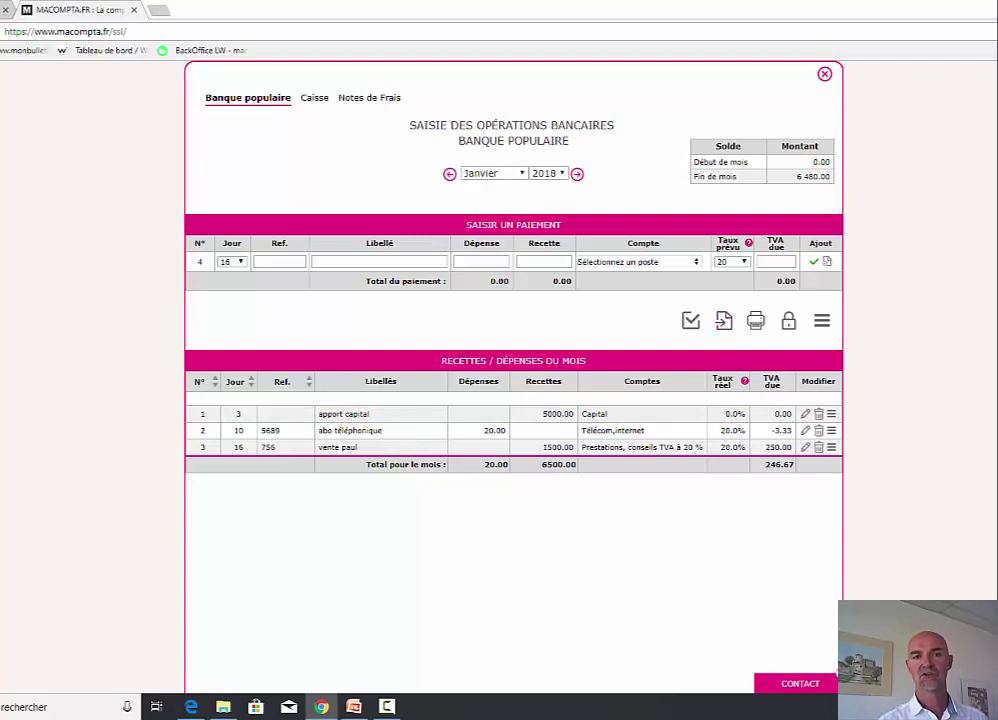
- Open the crédit mutuel bank statement export from the desktop in Excel
key("super+d")
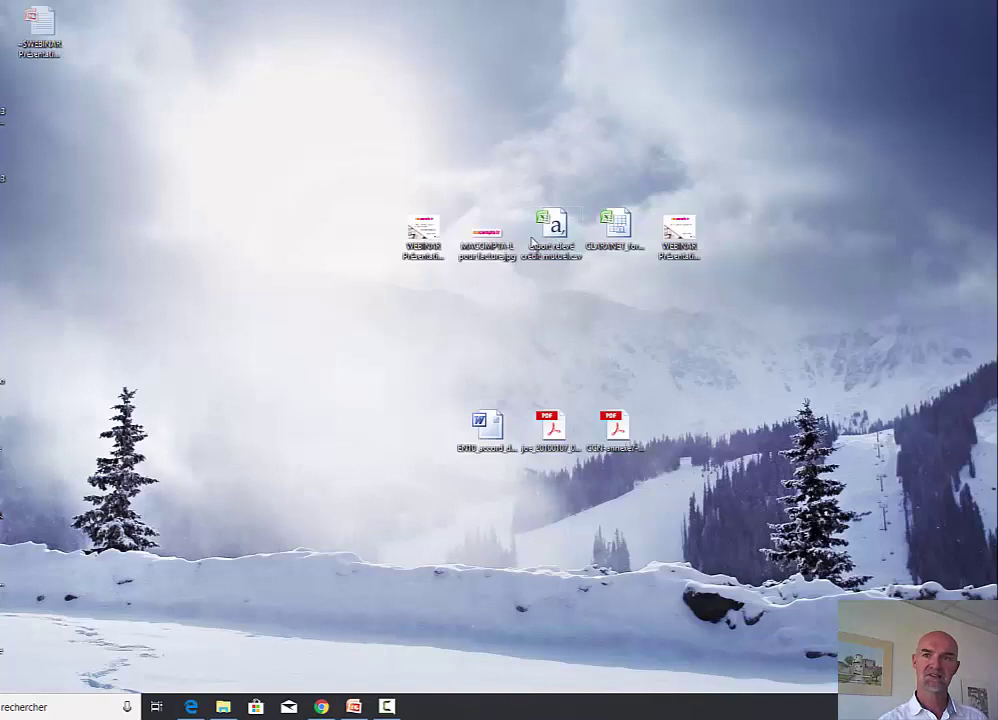
double_click(553, 230)
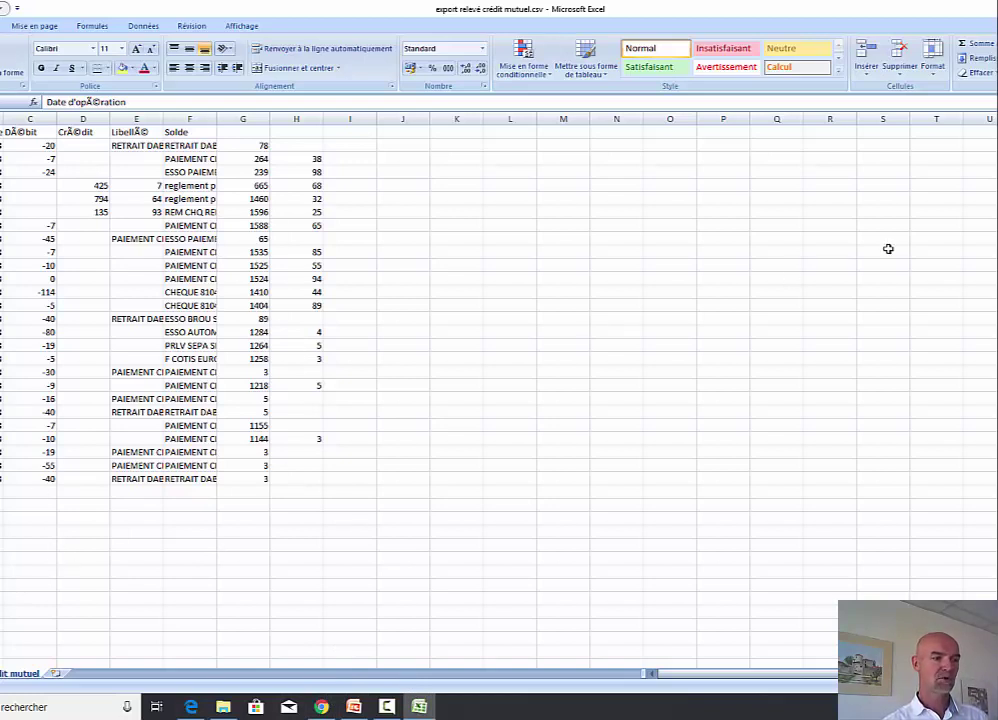
key("ctrl+F5")
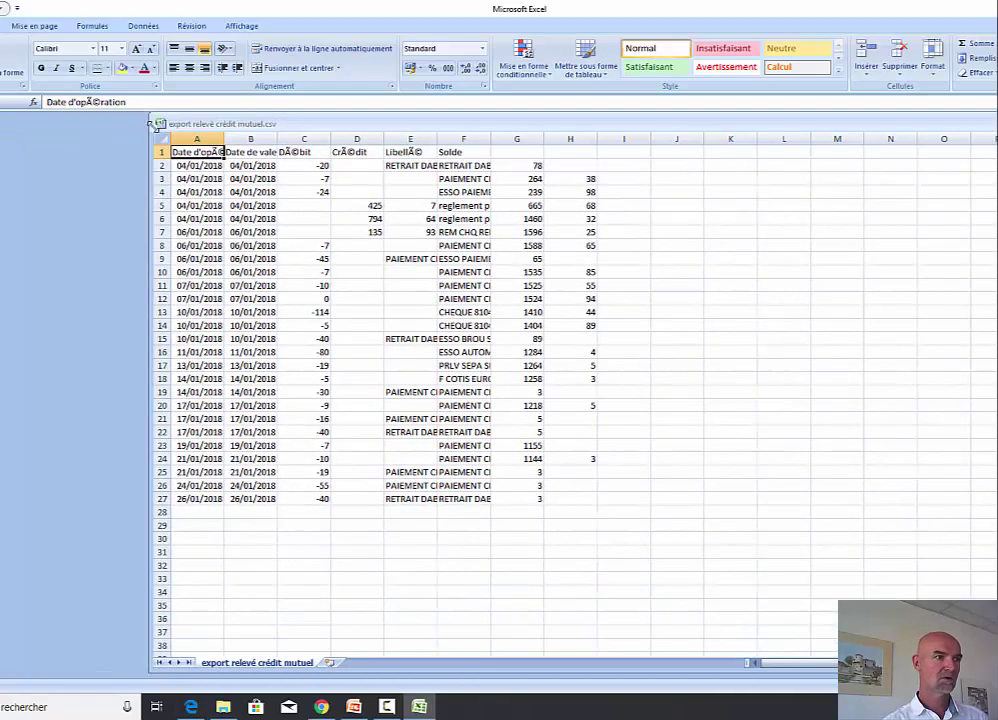
left_click(716, 576)
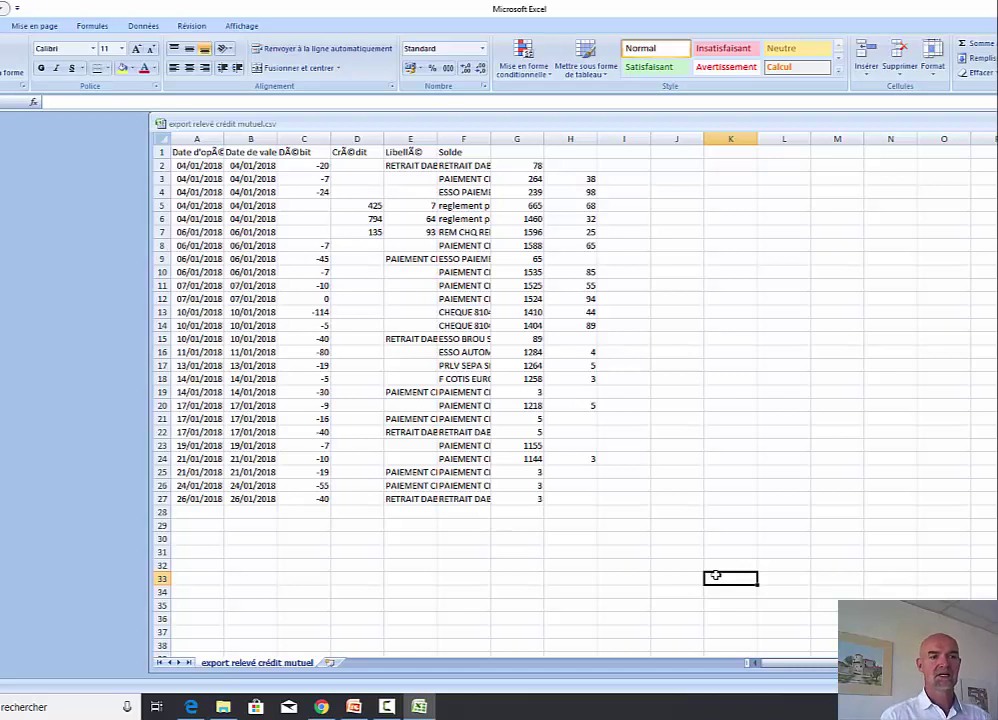
- Check the statement's dates, amounts and descriptions, and widen column F to show full labels
left_click_drag(205, 152, 539, 155)
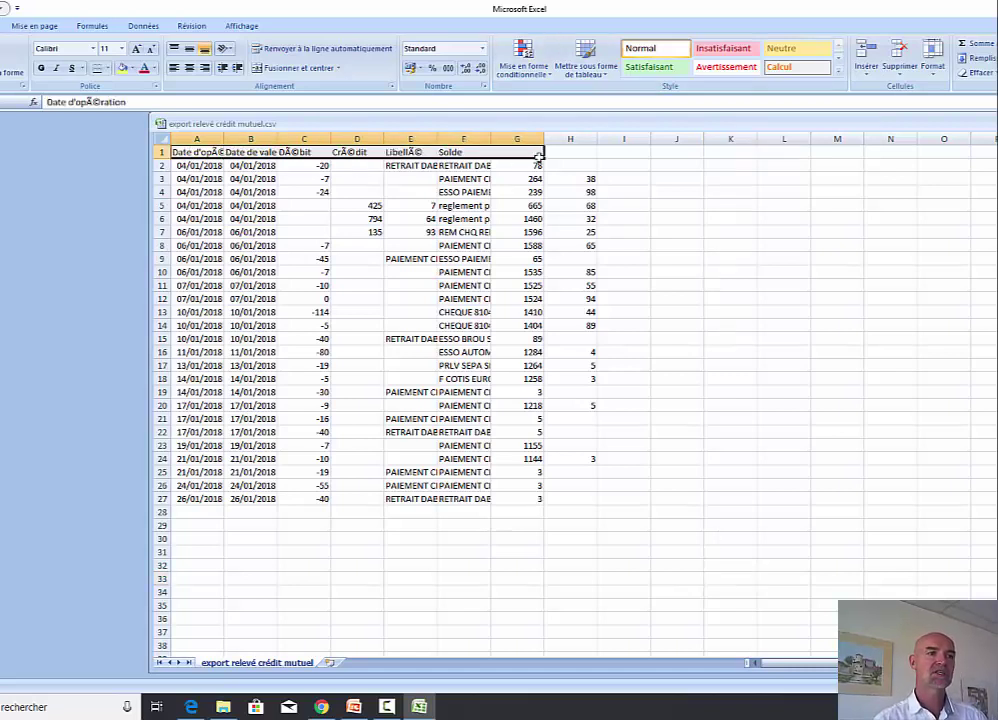
left_click(192, 314)
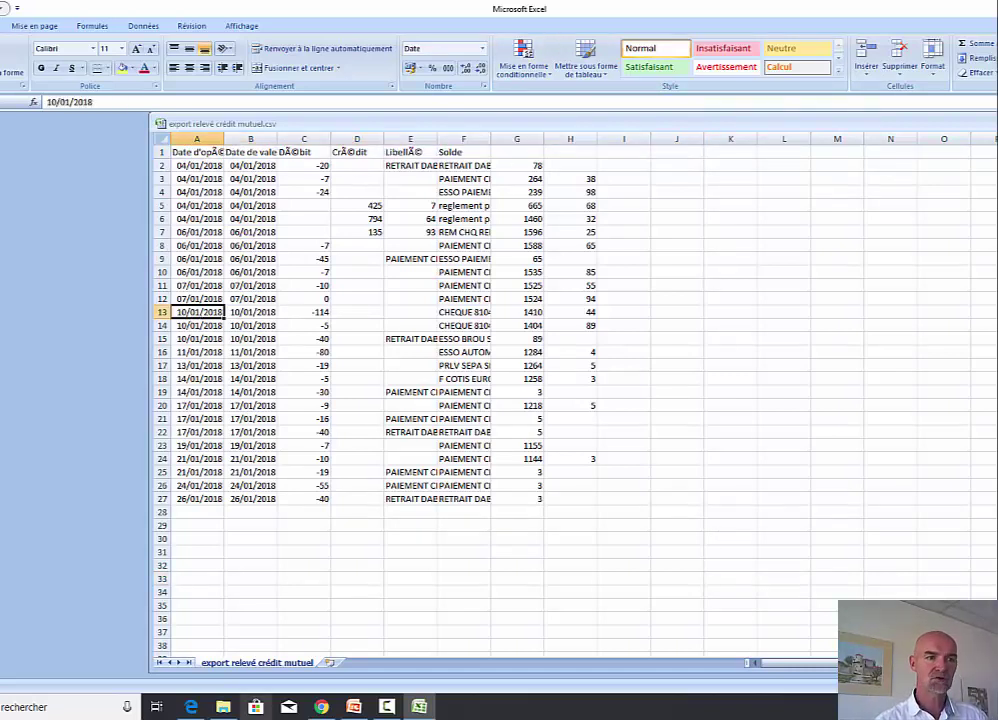
left_click(306, 325)
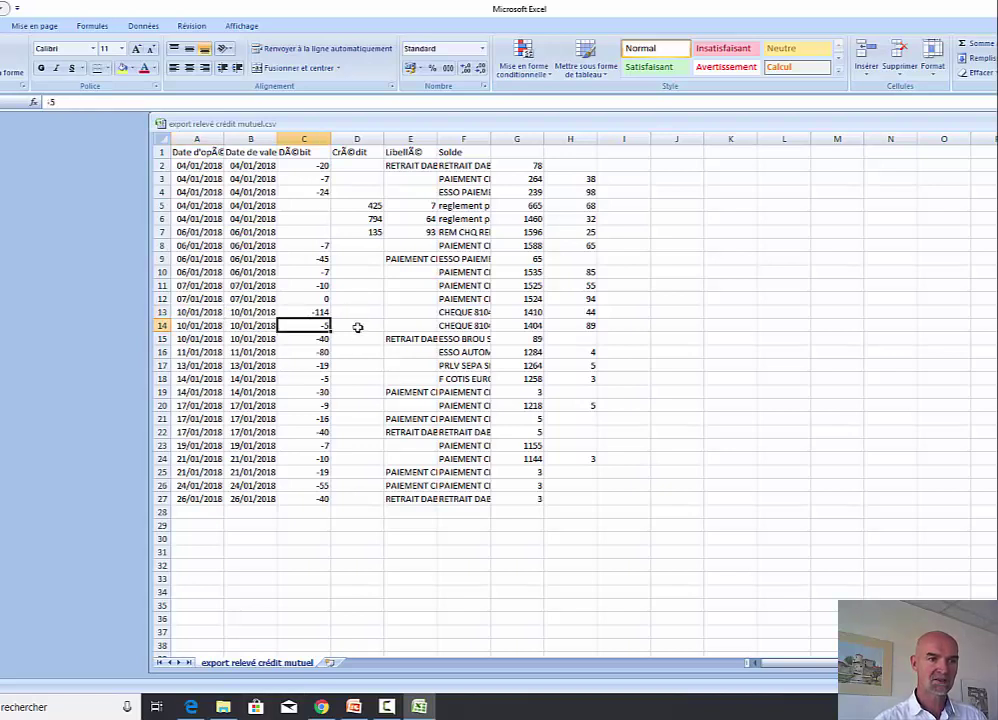
left_click(470, 339)
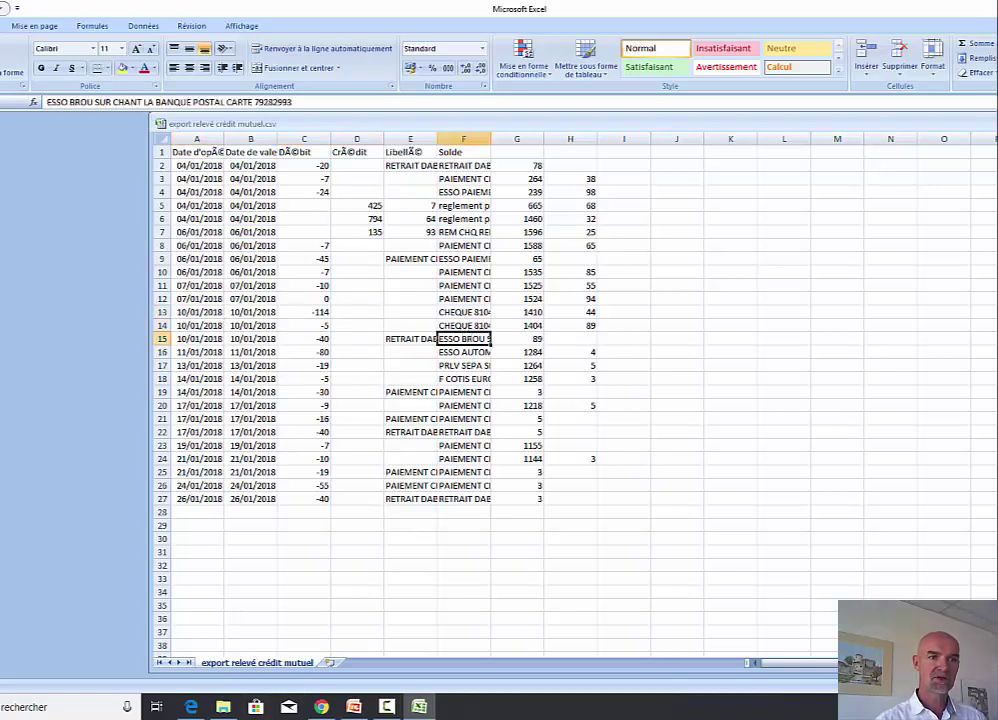
left_click(203, 246)
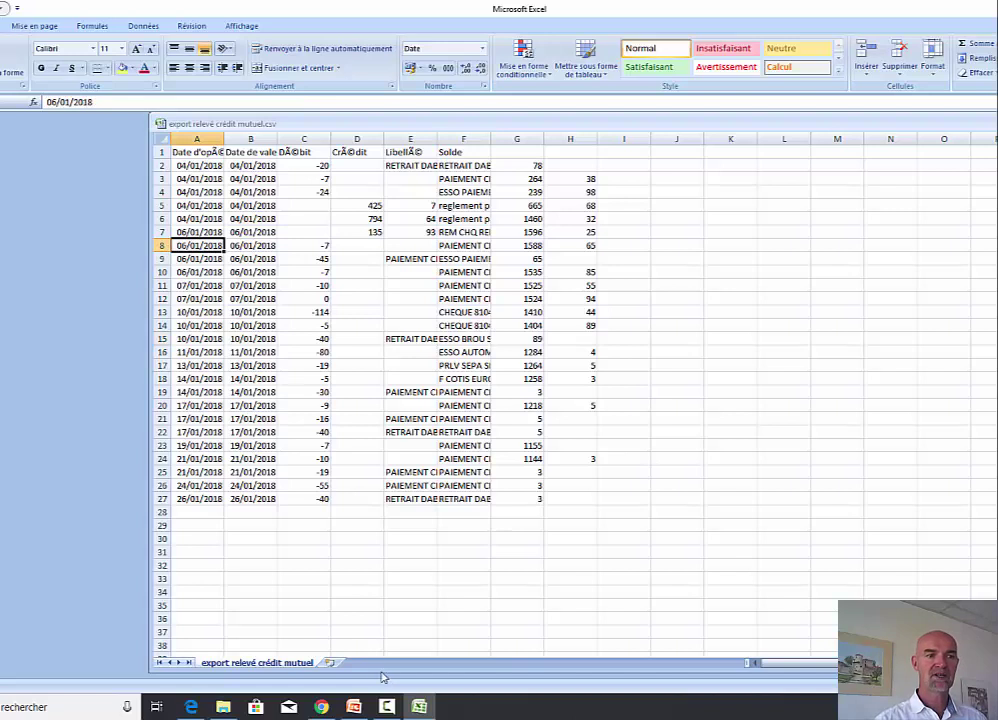
left_click(296, 275)
key("Right")
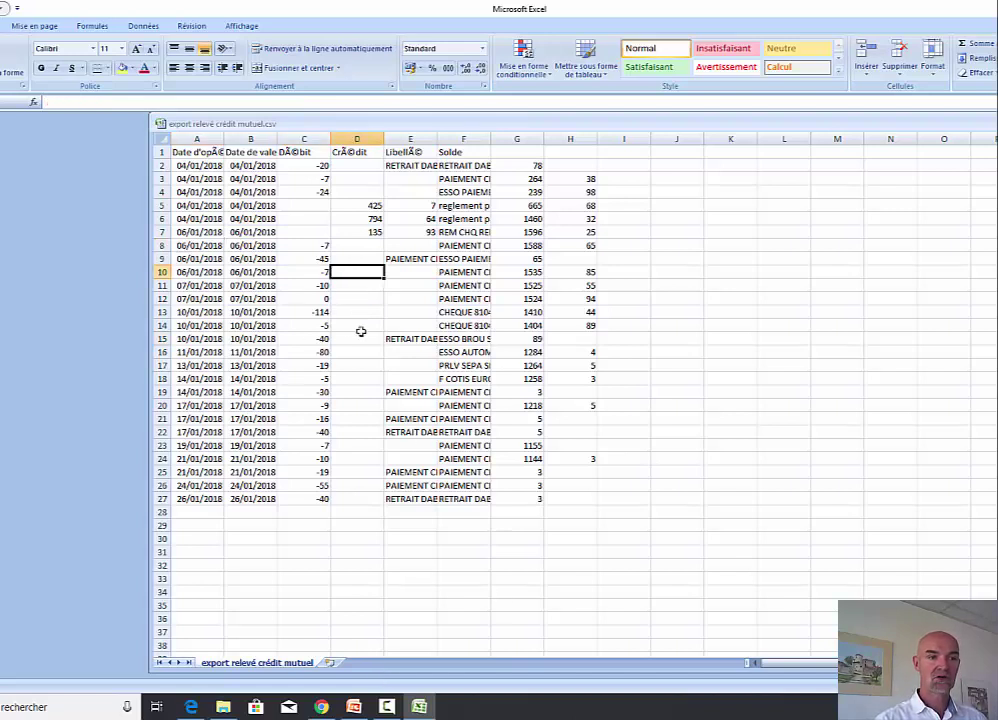
left_click(447, 271)
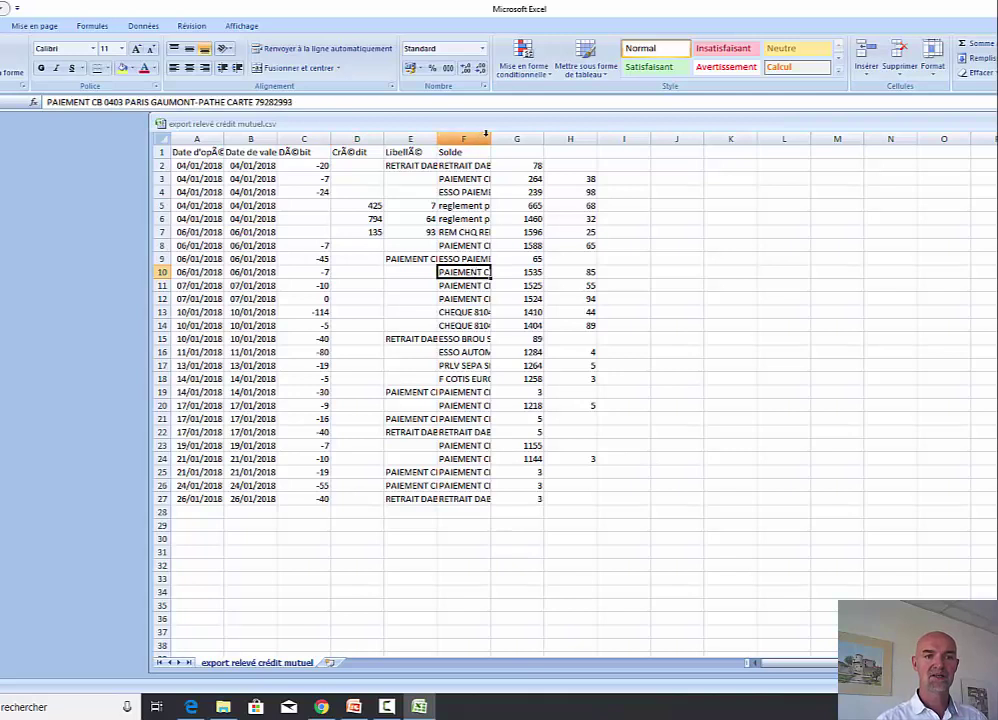
left_click_drag(496, 139, 560, 139)
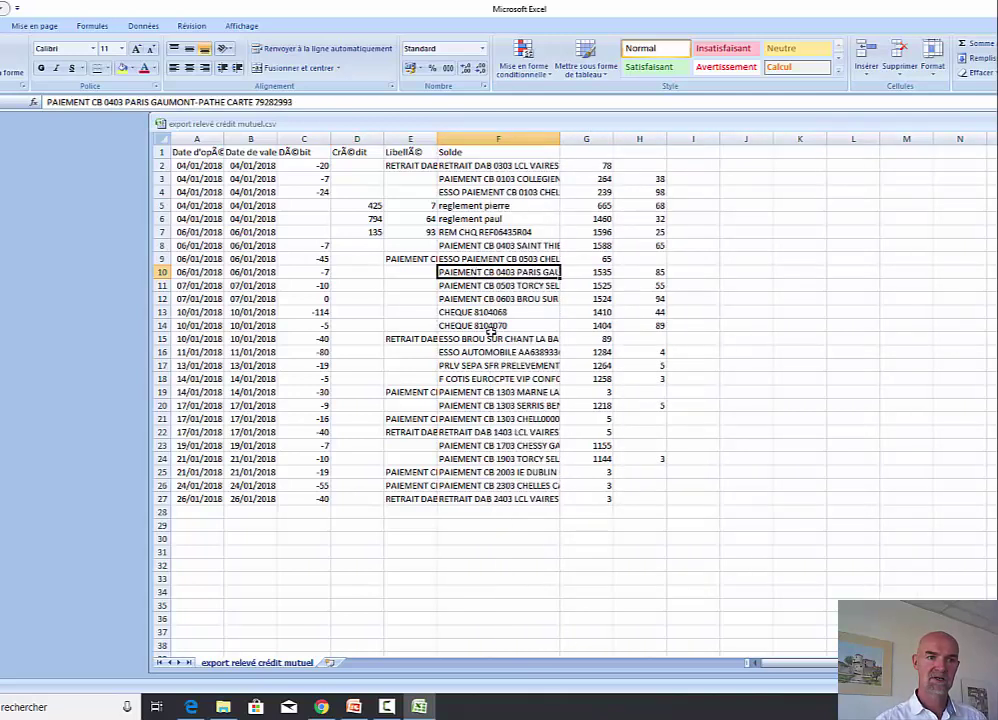
left_click(322, 708)
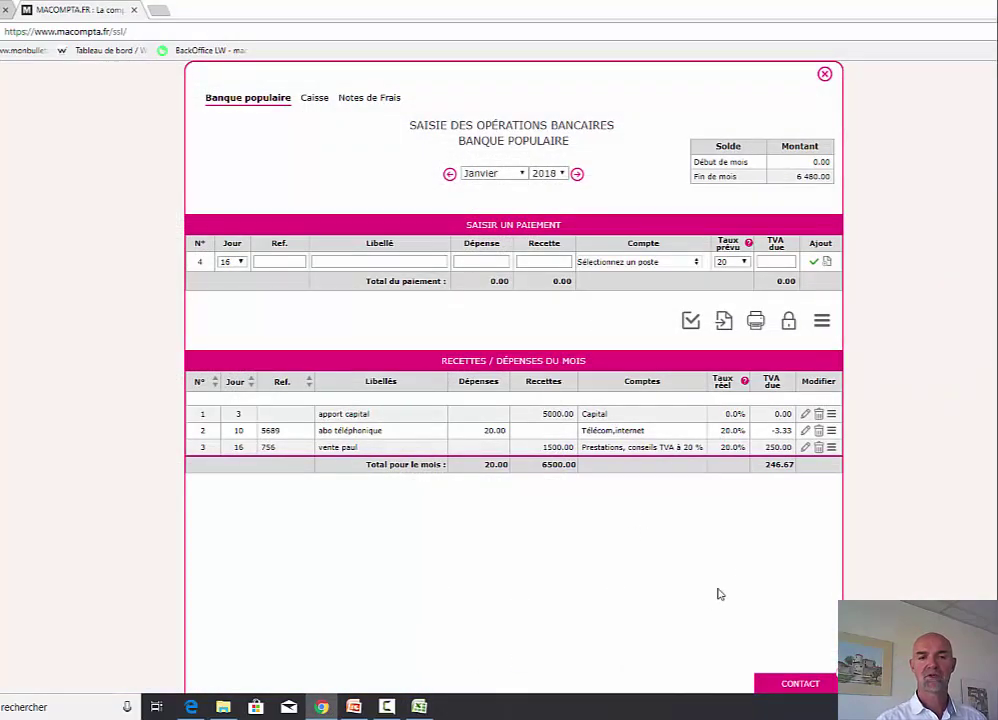
- In the statement import format, set 1 header line, date column 1 and description column 6
left_click(724, 322)
left_click(309, 366)
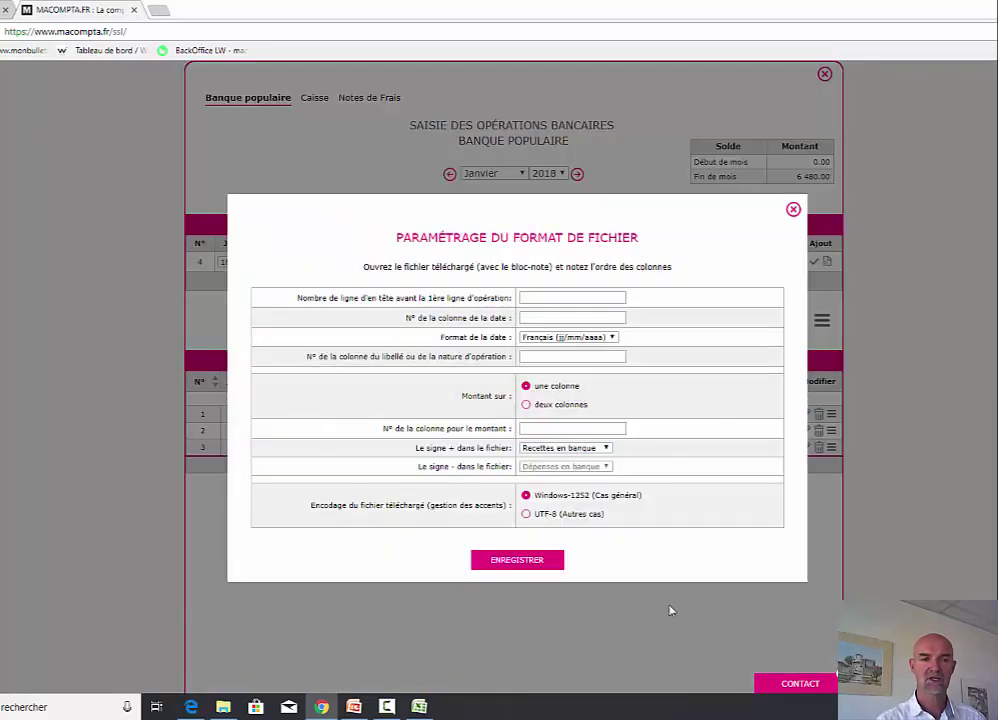
left_click(551, 298)
type("1")
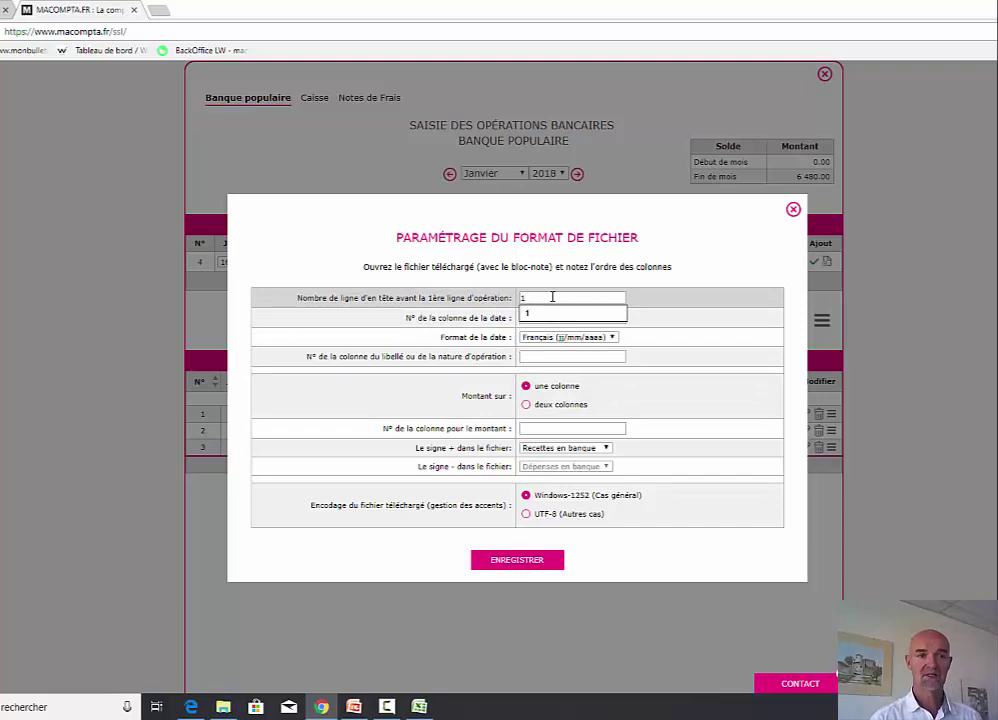
key("Tab")
type("1")
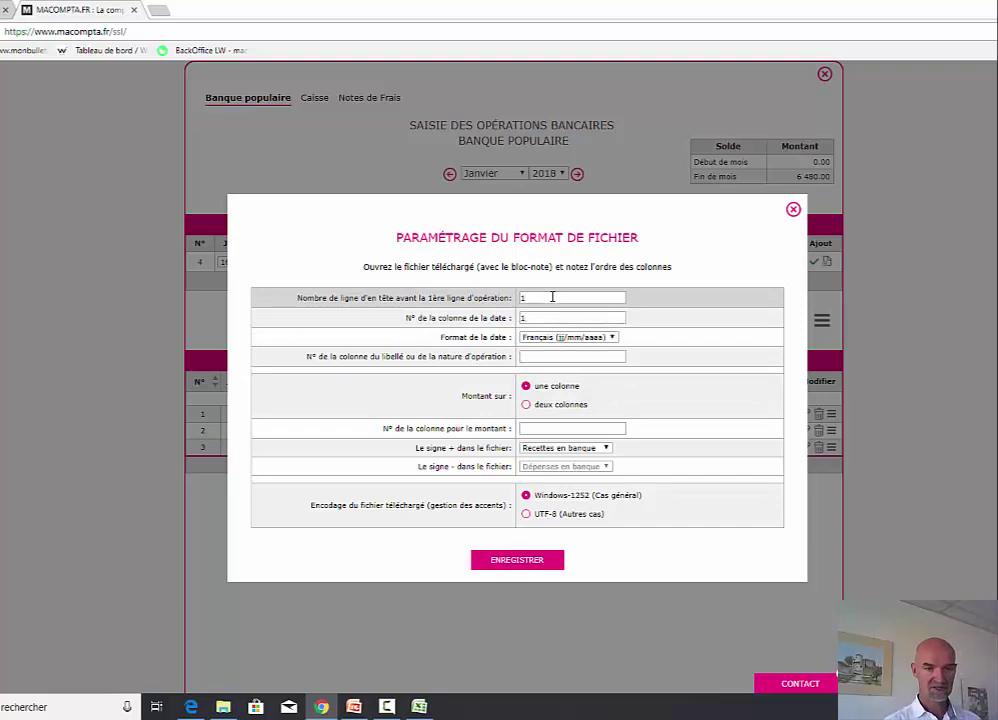
key("Tab")
key("Tab")
type("6")
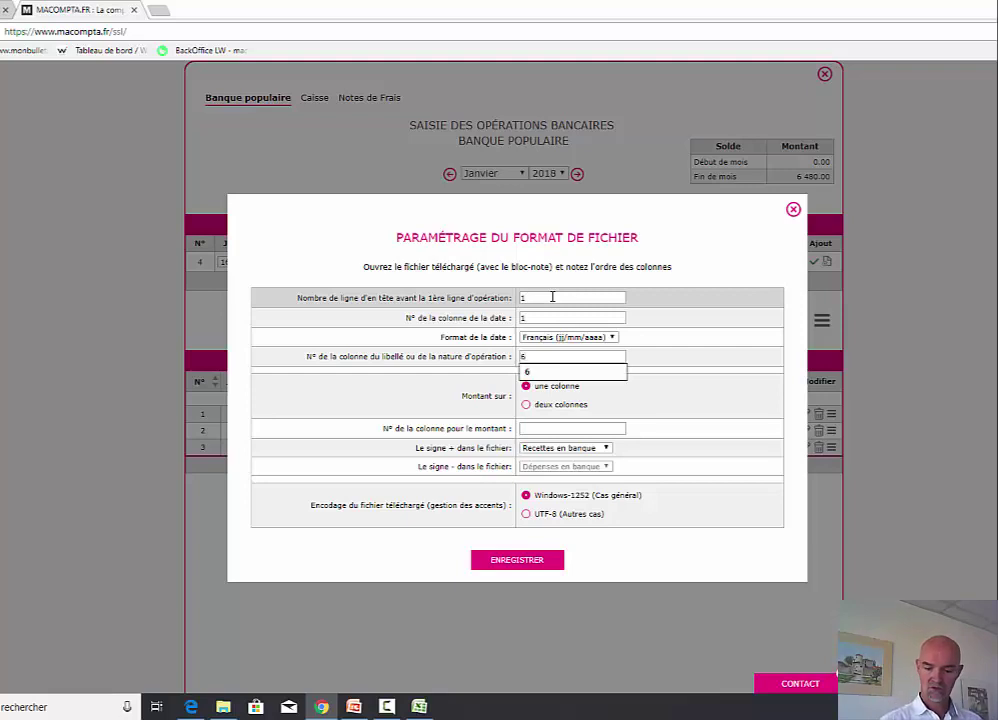
key("Tab")
- Use separate amount columns, expenses in column 3 and receipts in column 4, and save the format
left_click(527, 404)
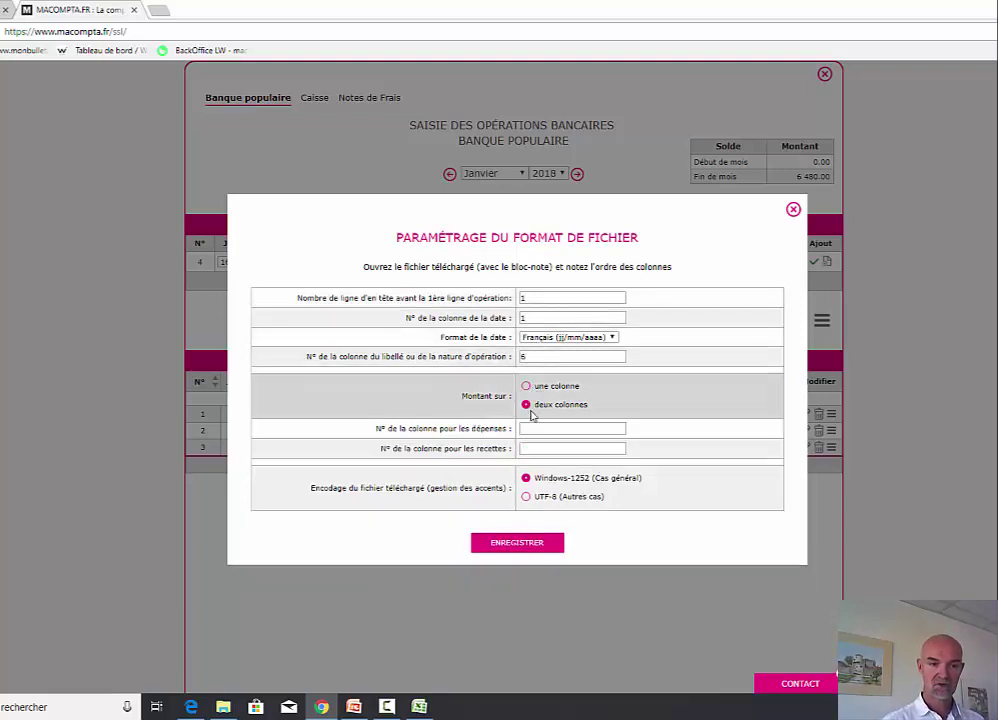
left_click(542, 428)
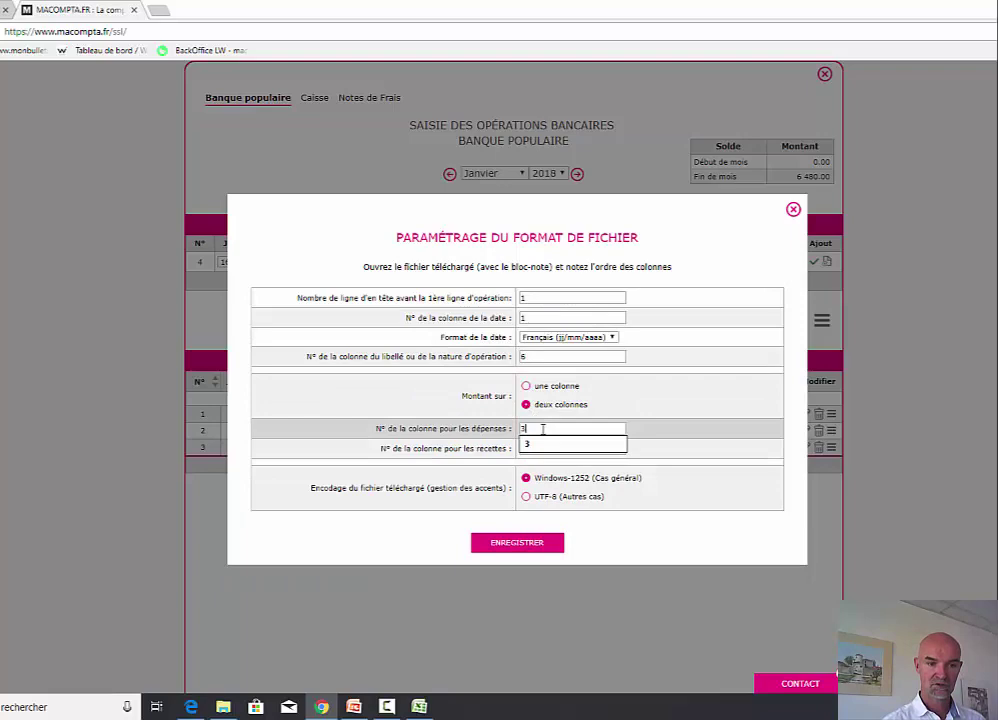
key("Tab")
type("4")
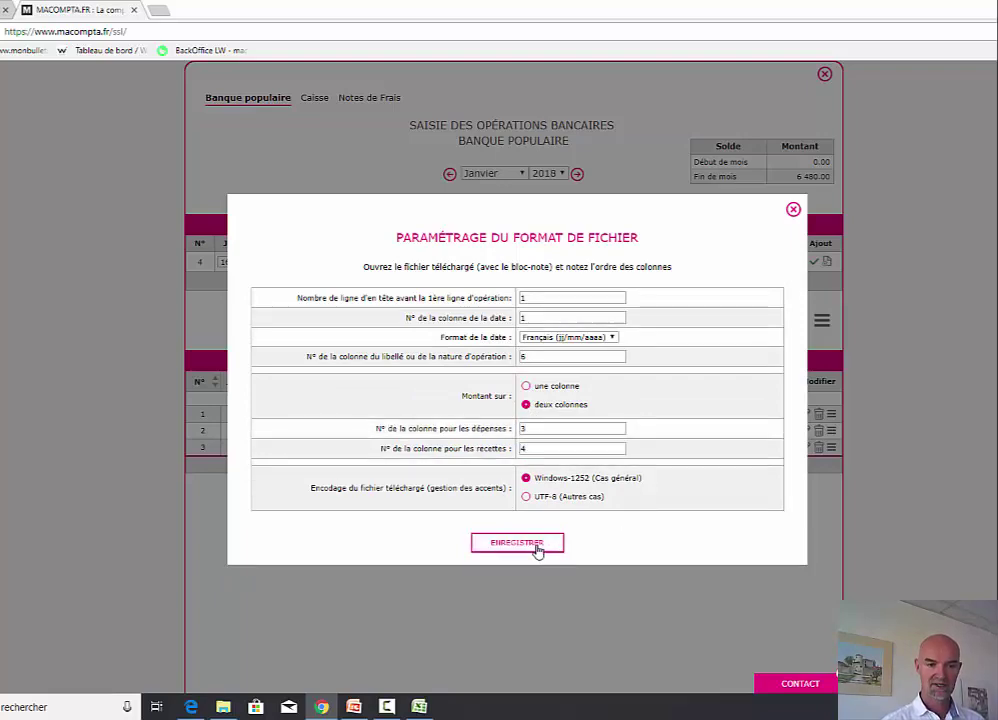
left_click(538, 548)
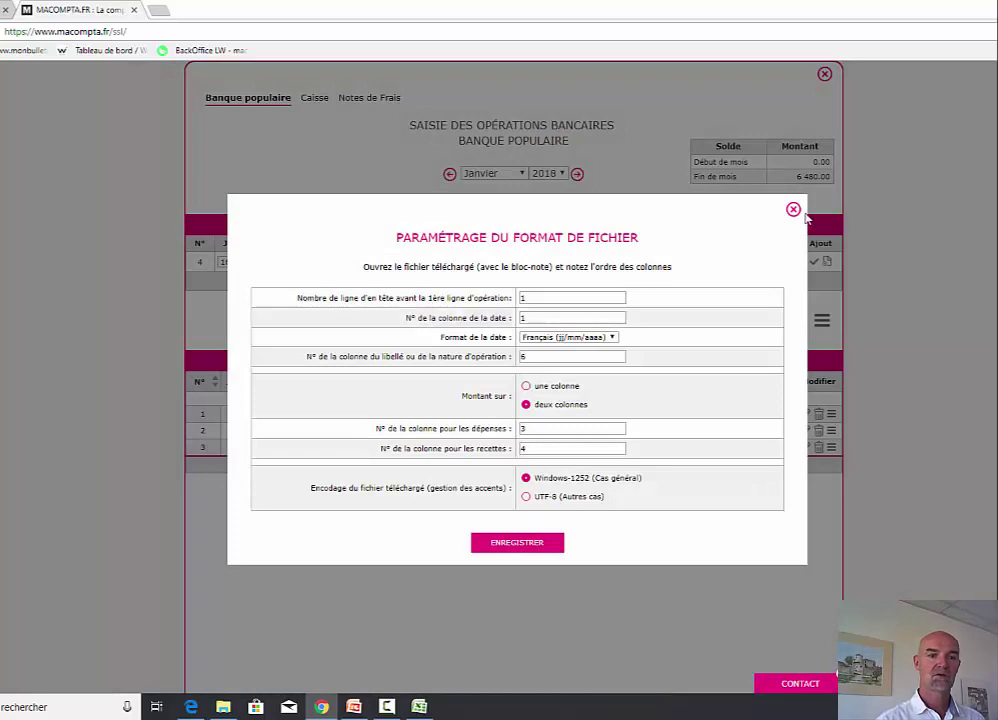
left_click(793, 209)
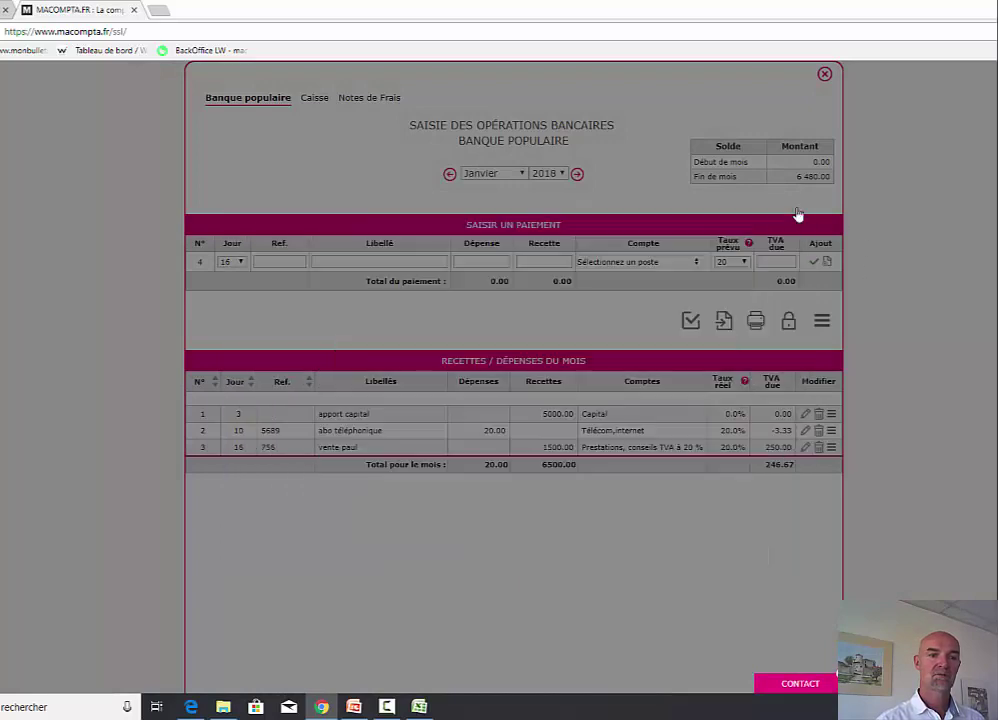
- Import 'export relevé crédit mutuel.csv' from the Desktop, keeping the existing entries
left_click(646, 335)
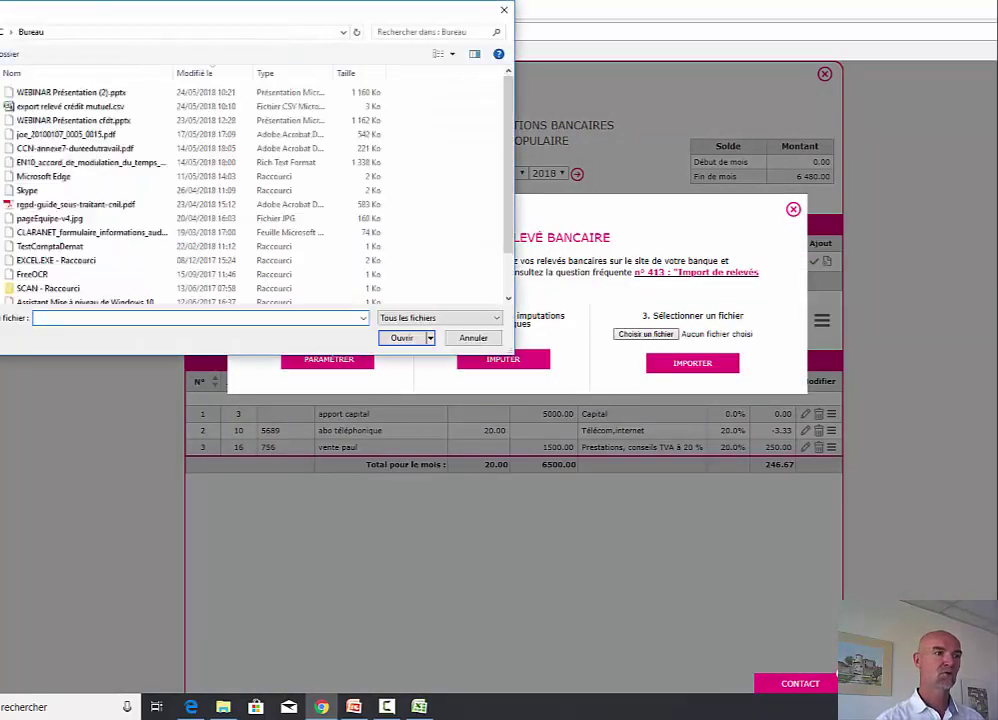
left_click(39, 107)
double_click(40, 110)
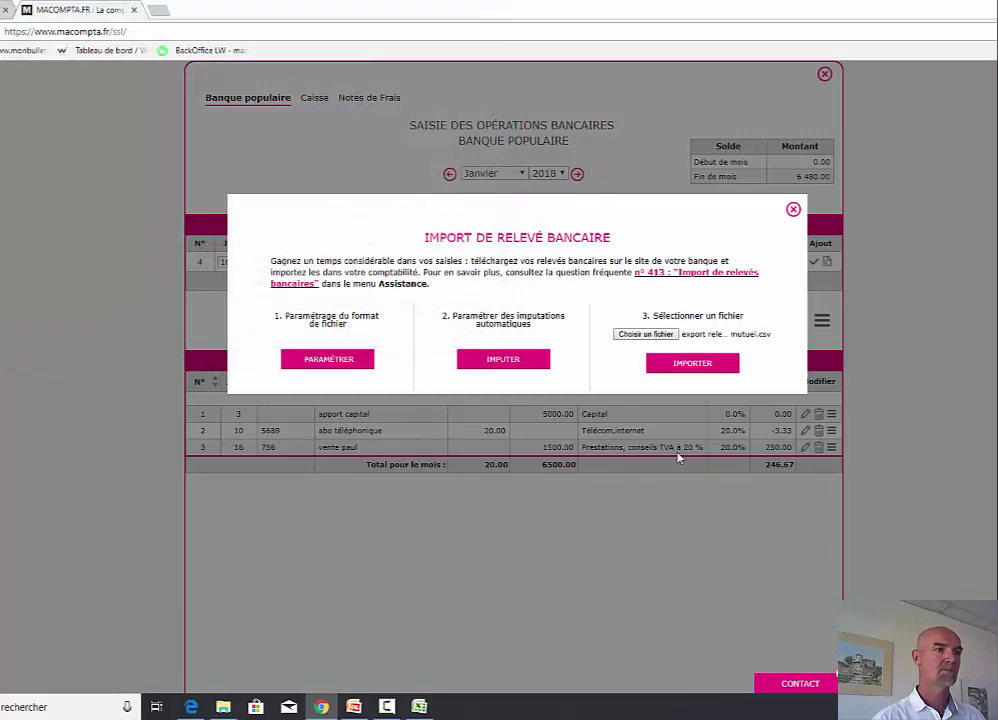
left_click(708, 368)
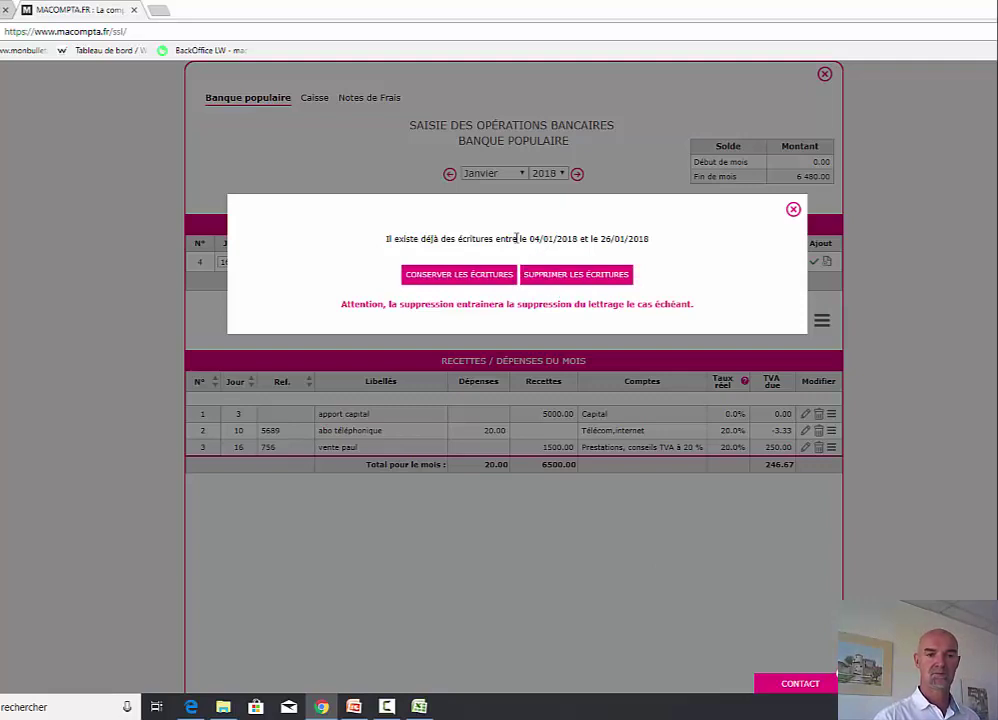
left_click(457, 274)
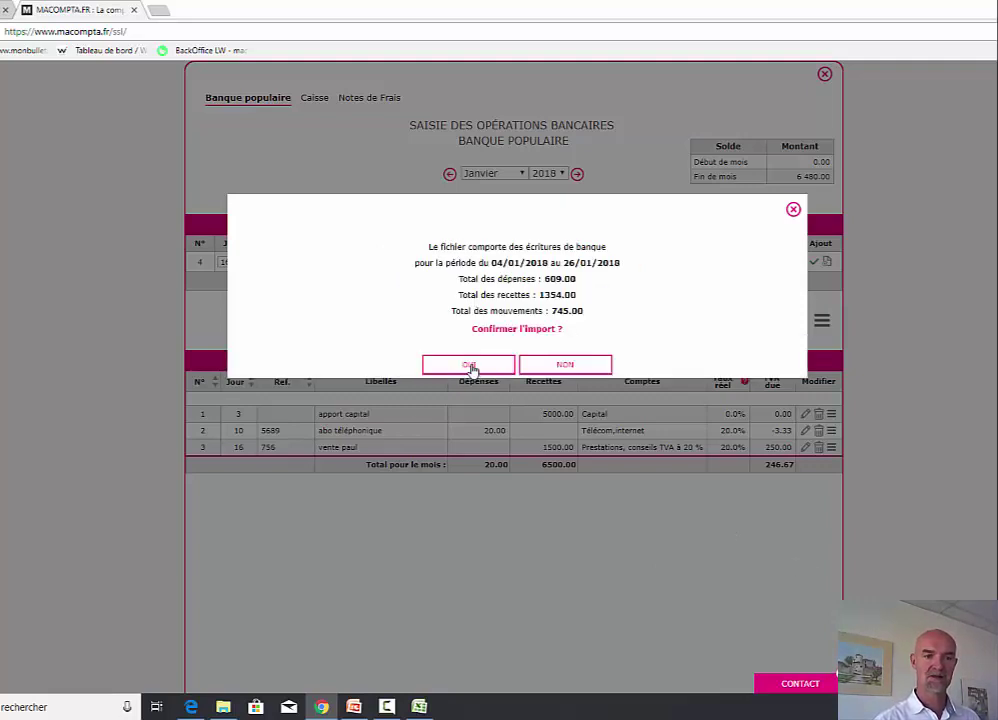
left_click(470, 366)
scroll(512, 400, "down", 3)
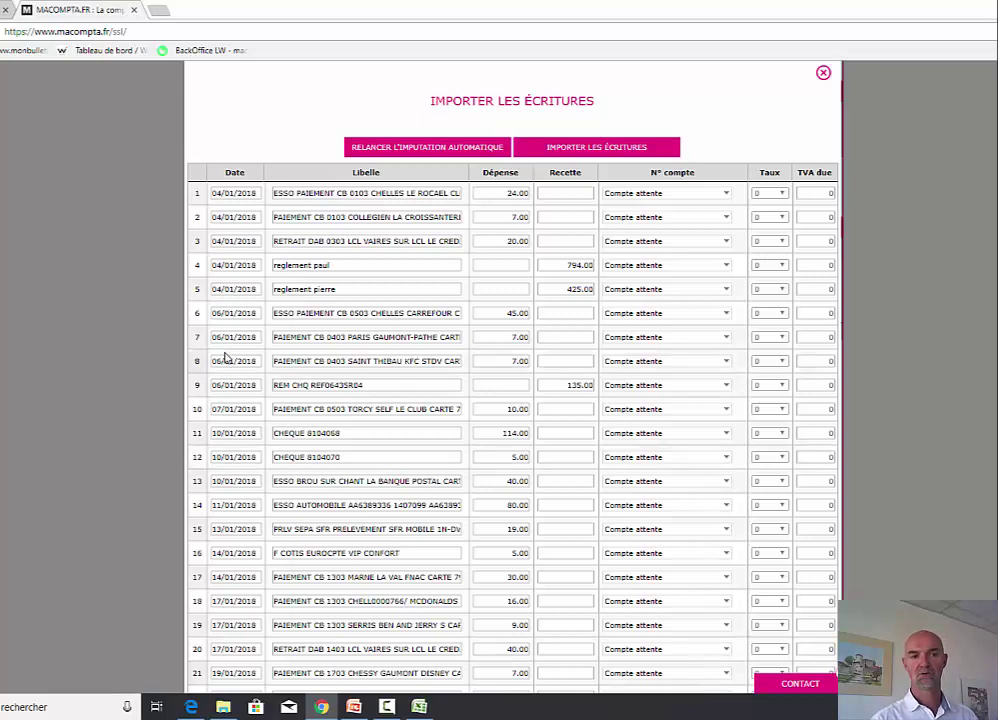
- Assign the first imported line to Carburants - Gasoil and the second to Eau,Electricité
left_click(715, 196)
mouse_move(650, 242)
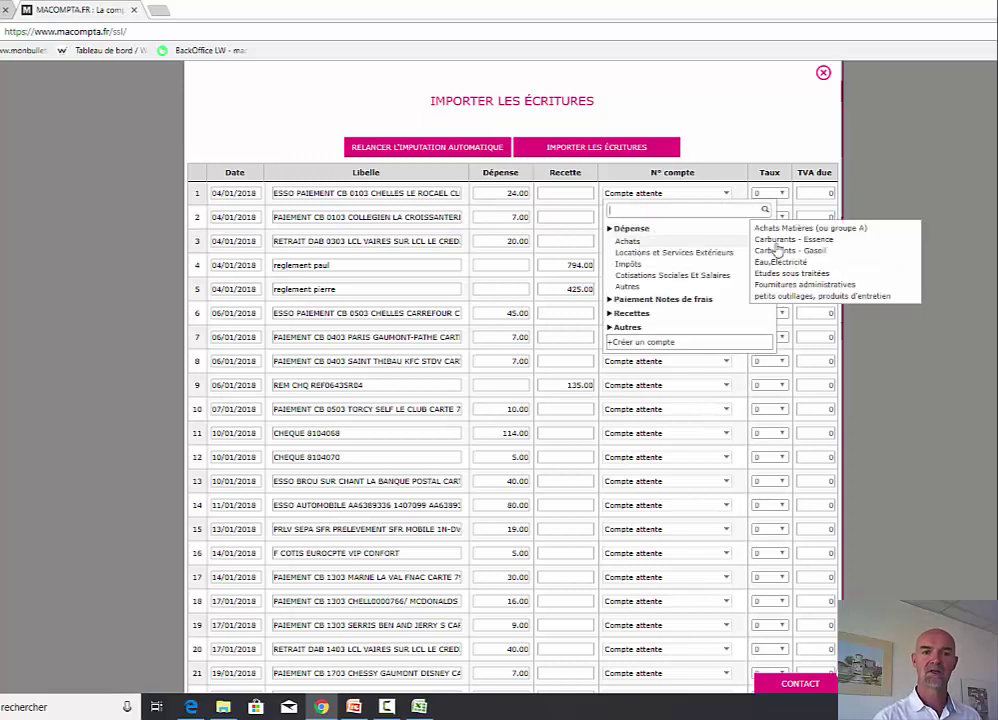
left_click(818, 252)
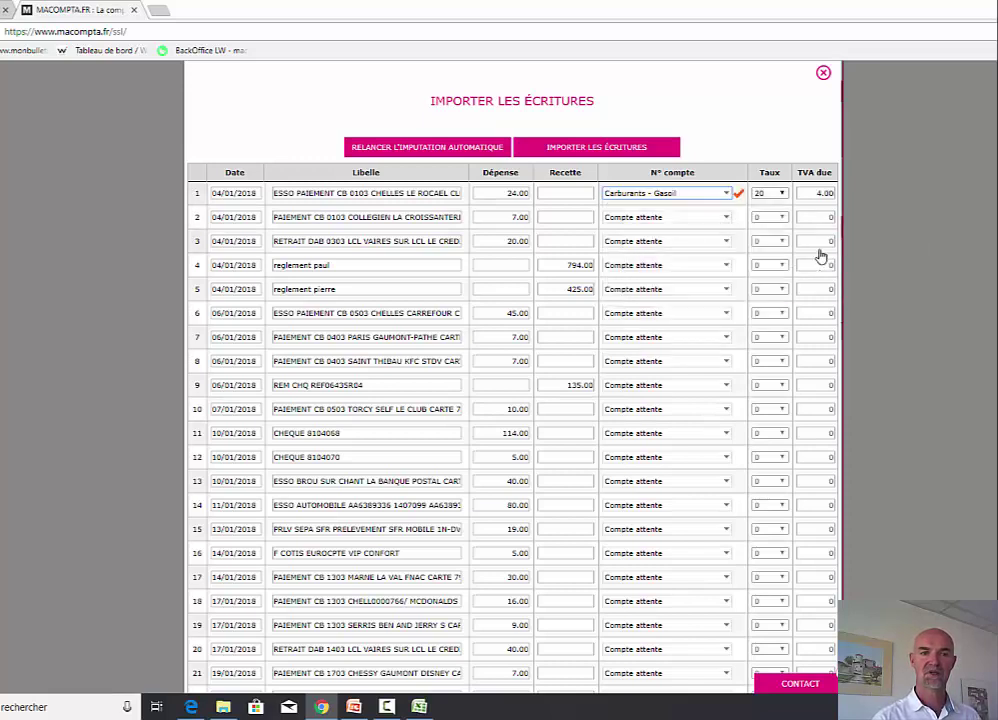
left_click(704, 218)
mouse_move(630, 265)
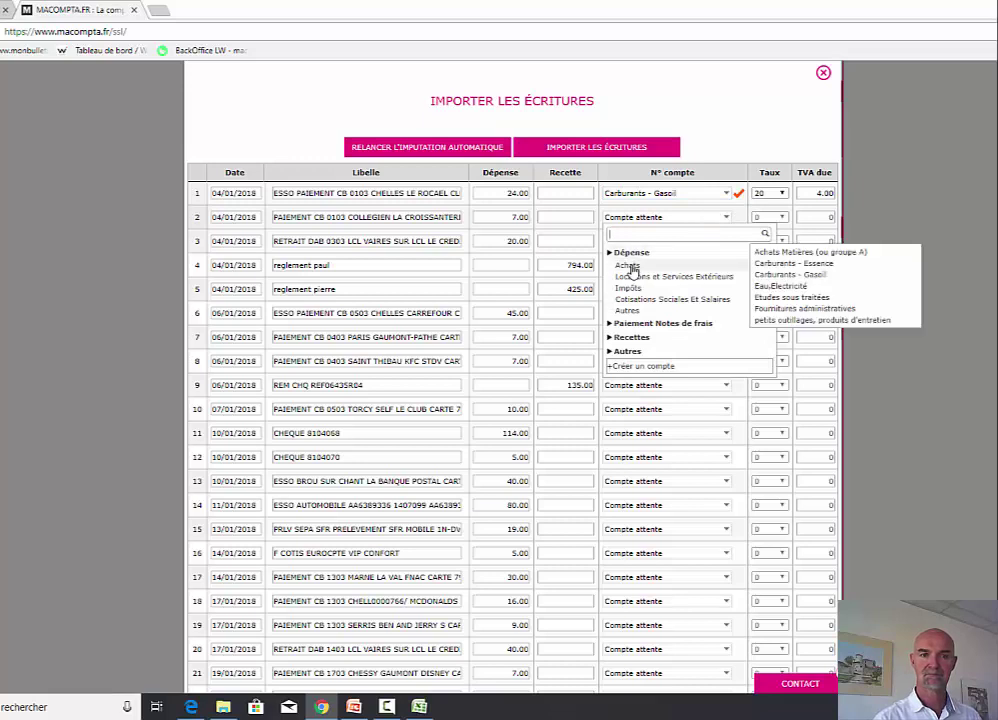
left_click(797, 286)
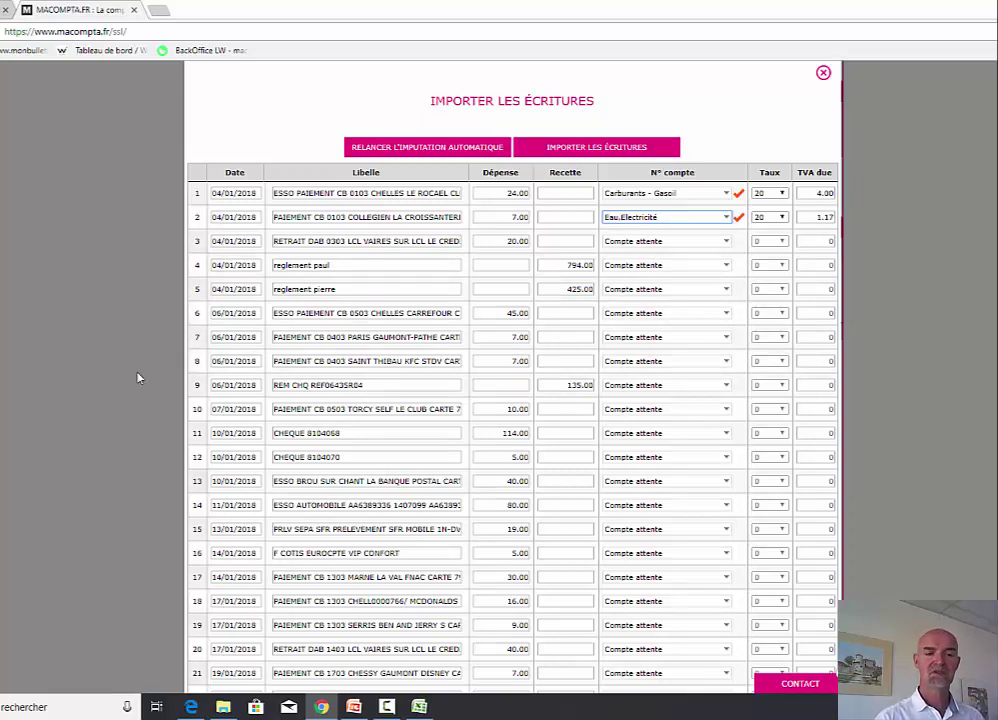
- Highlight 'ESSO' in the descriptions of several imported bank lines
double_click(277, 193)
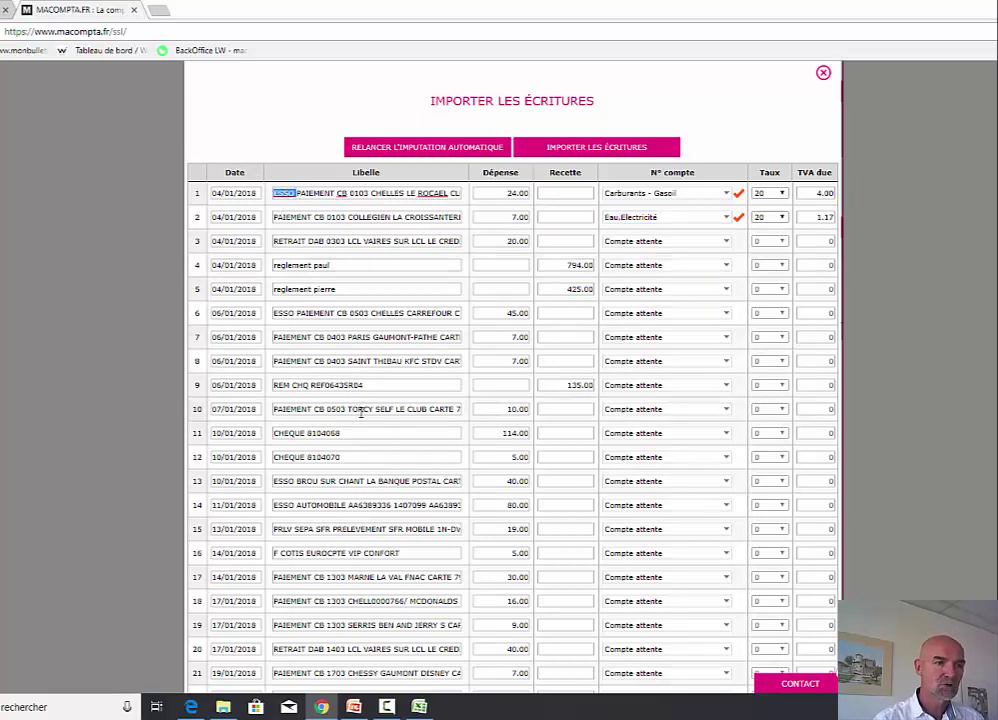
left_click_drag(273, 313, 282, 313)
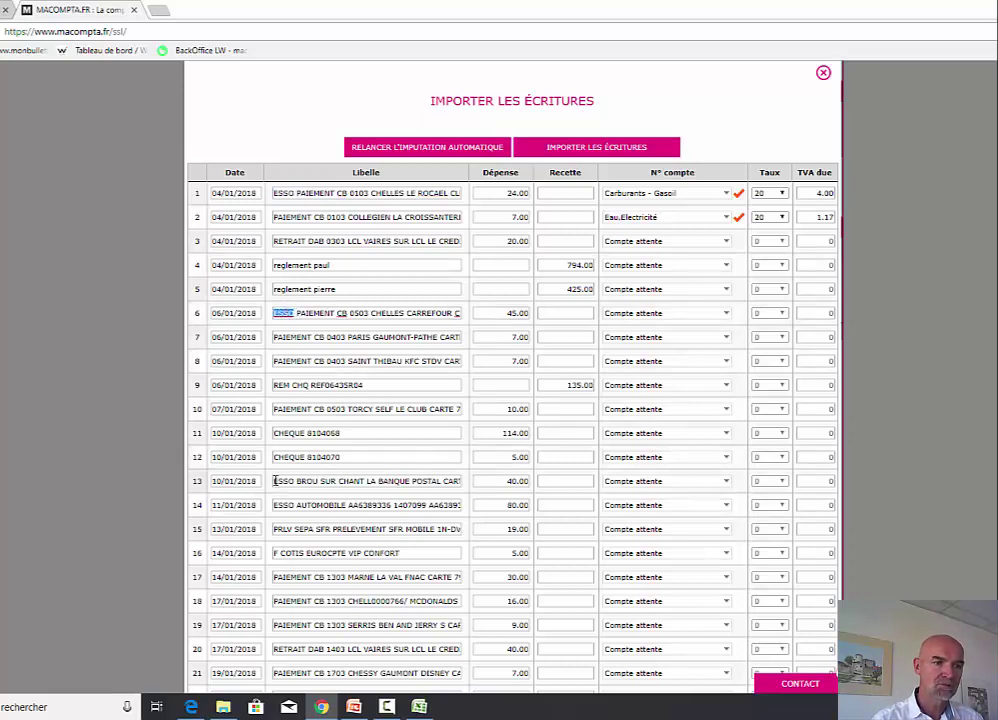
left_click_drag(274, 481, 295, 505)
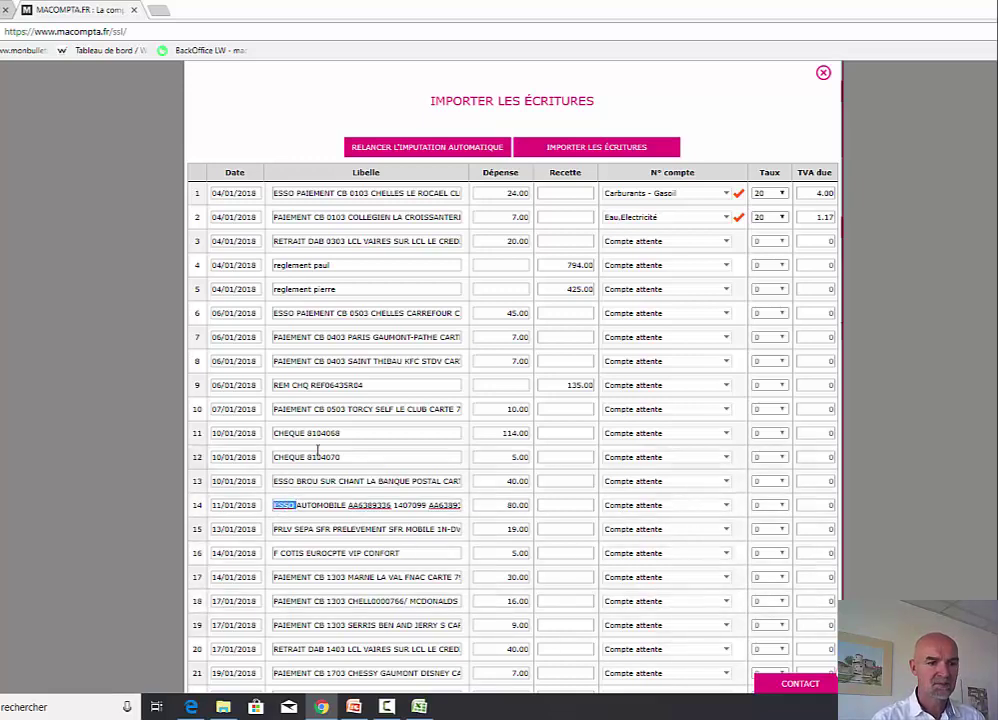
scroll(635, 513, "up", 2)
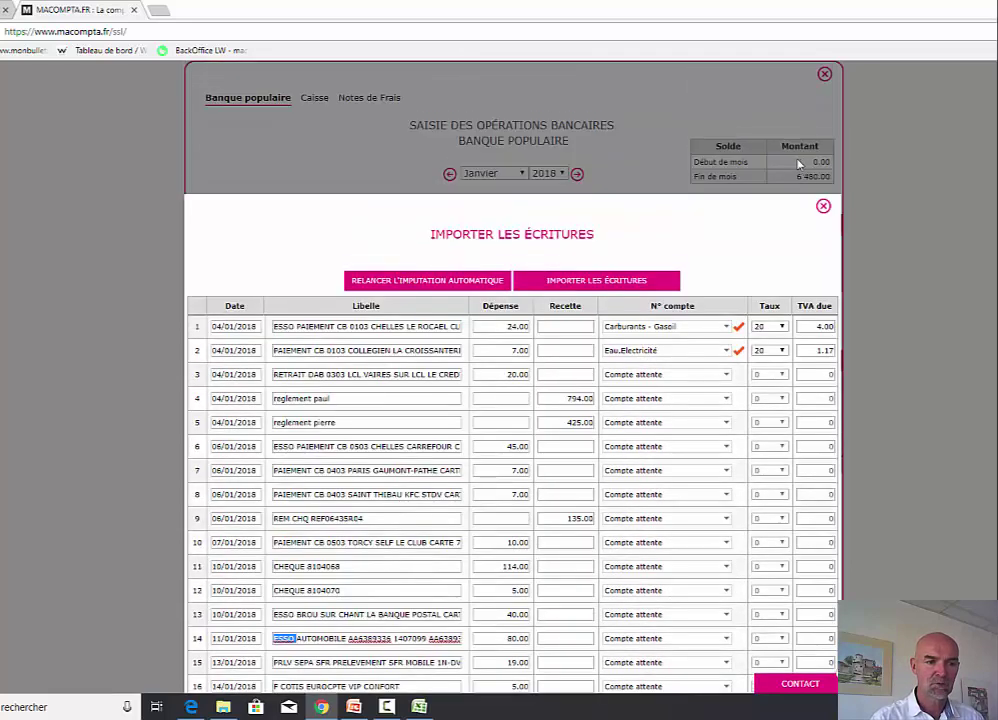
- Add an imputation rule sending expense labels containing ESSO to Carburants - Gasoil, then reopen the import table
left_click(824, 207)
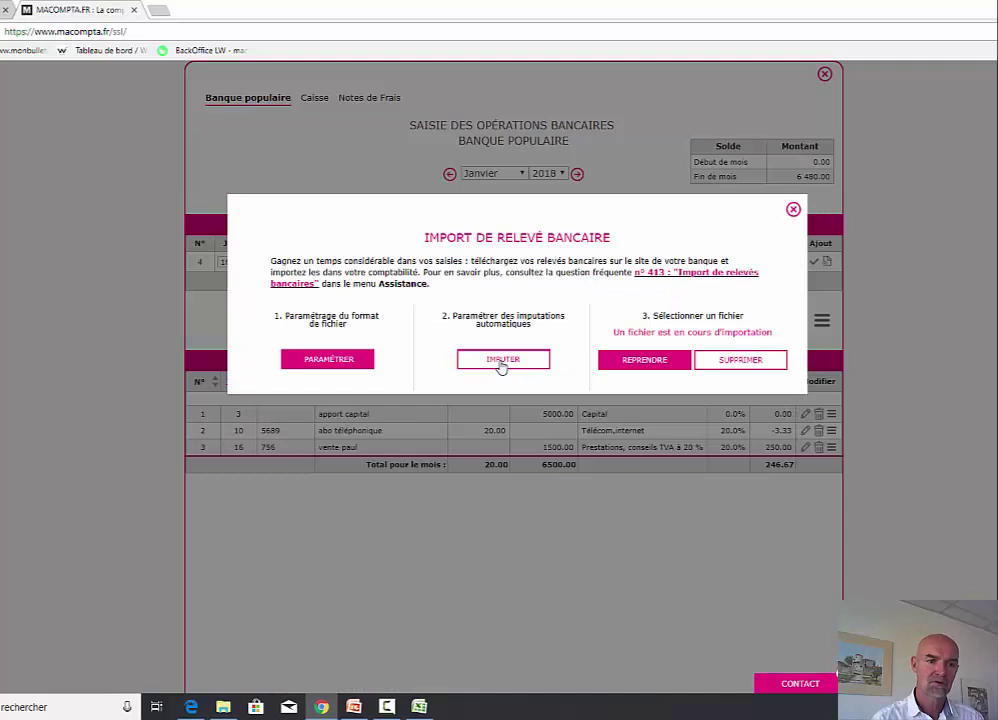
left_click(502, 362)
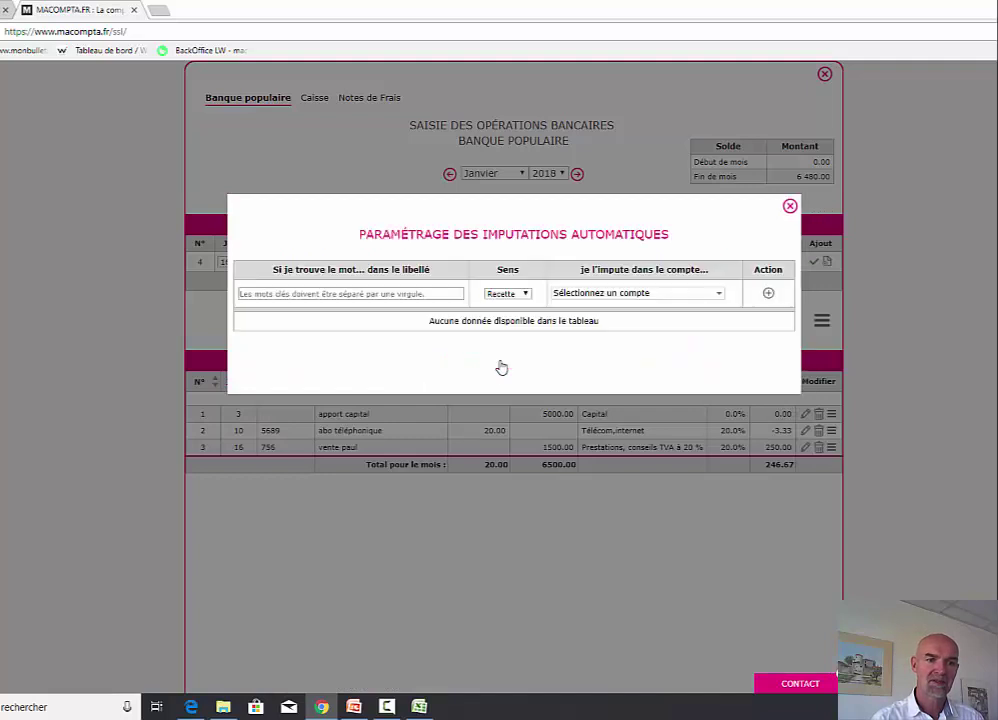
left_click(374, 295)
type("ESSO")
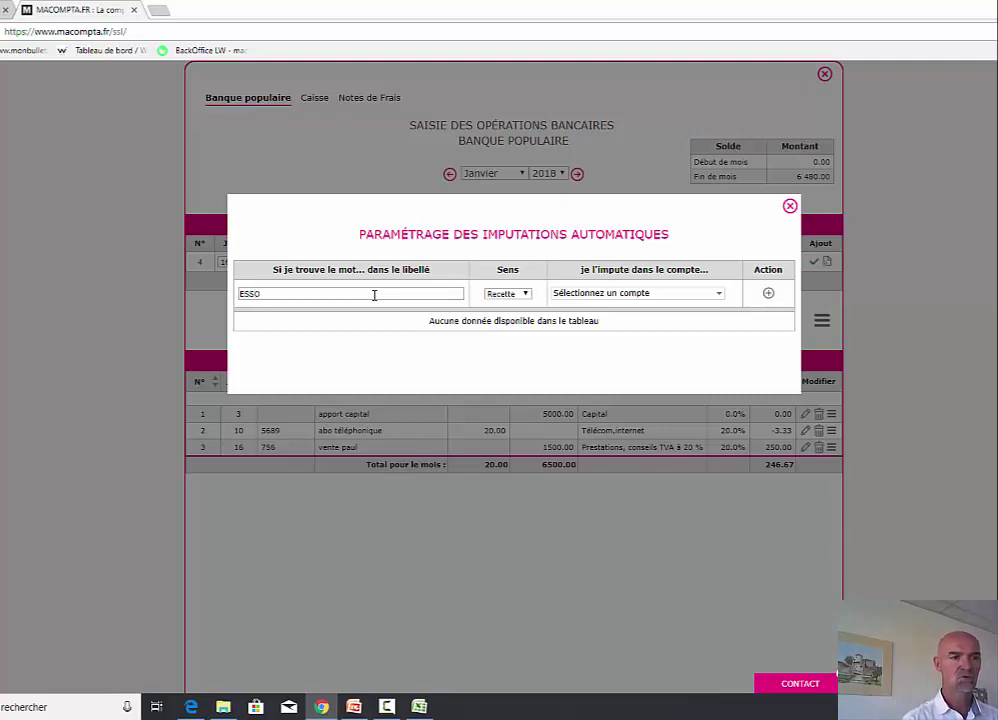
left_click(512, 294)
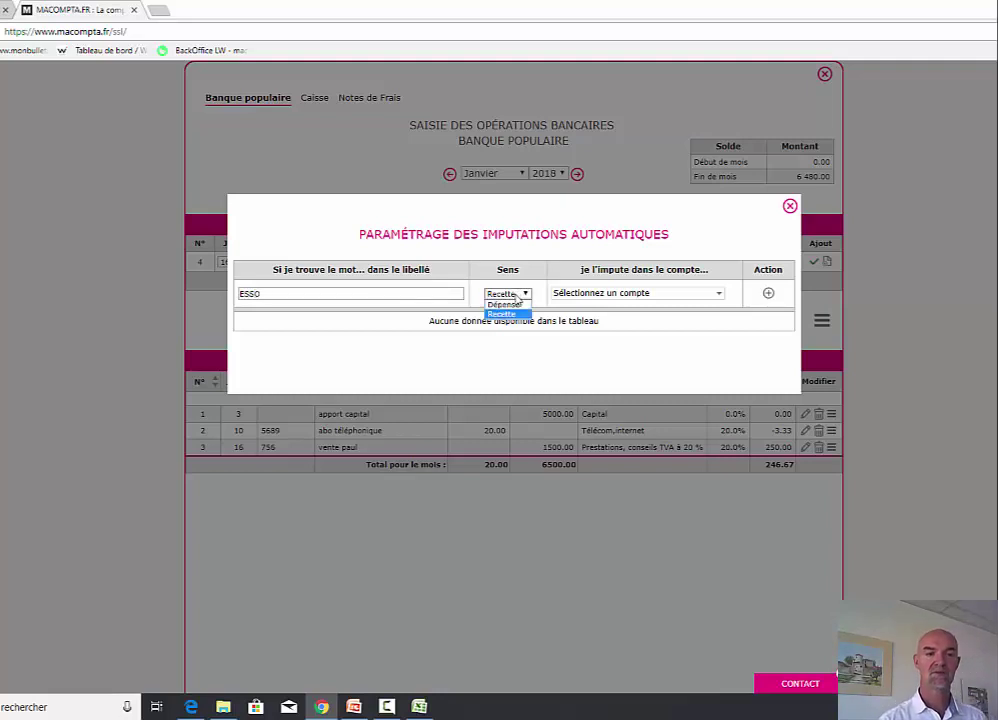
left_click(505, 312)
left_click(579, 298)
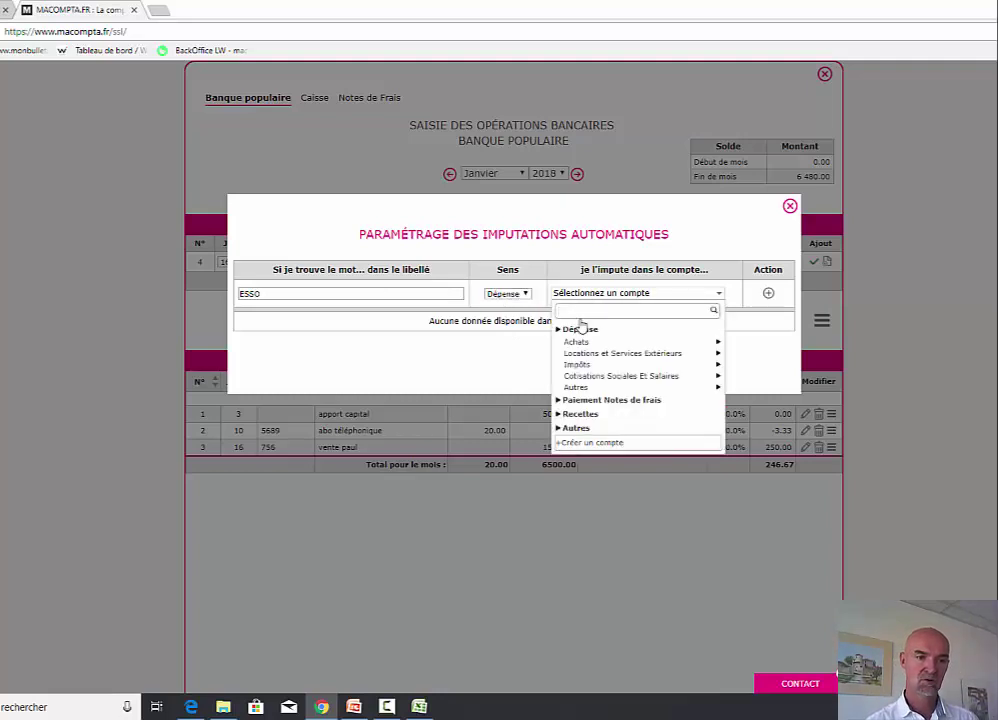
mouse_move(577, 343)
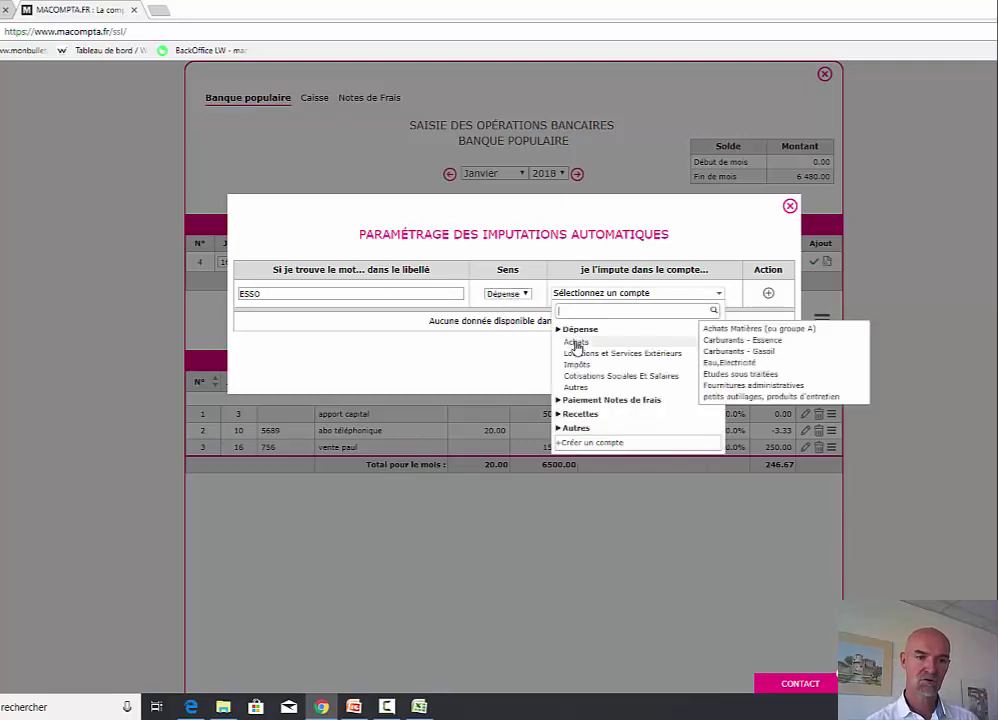
left_click(765, 352)
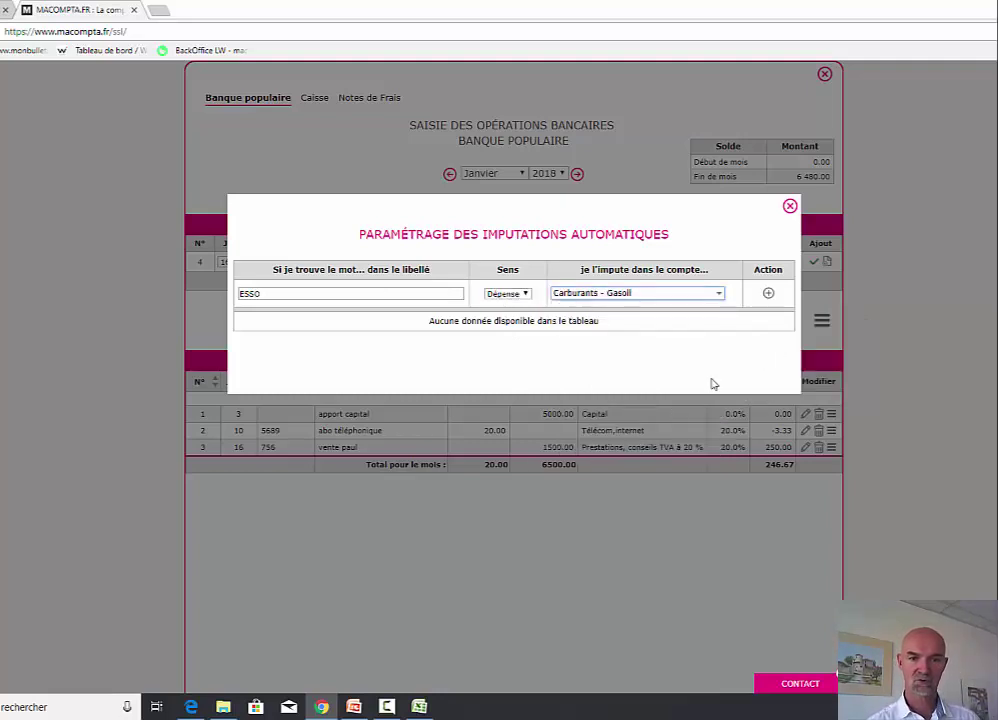
left_click(769, 296)
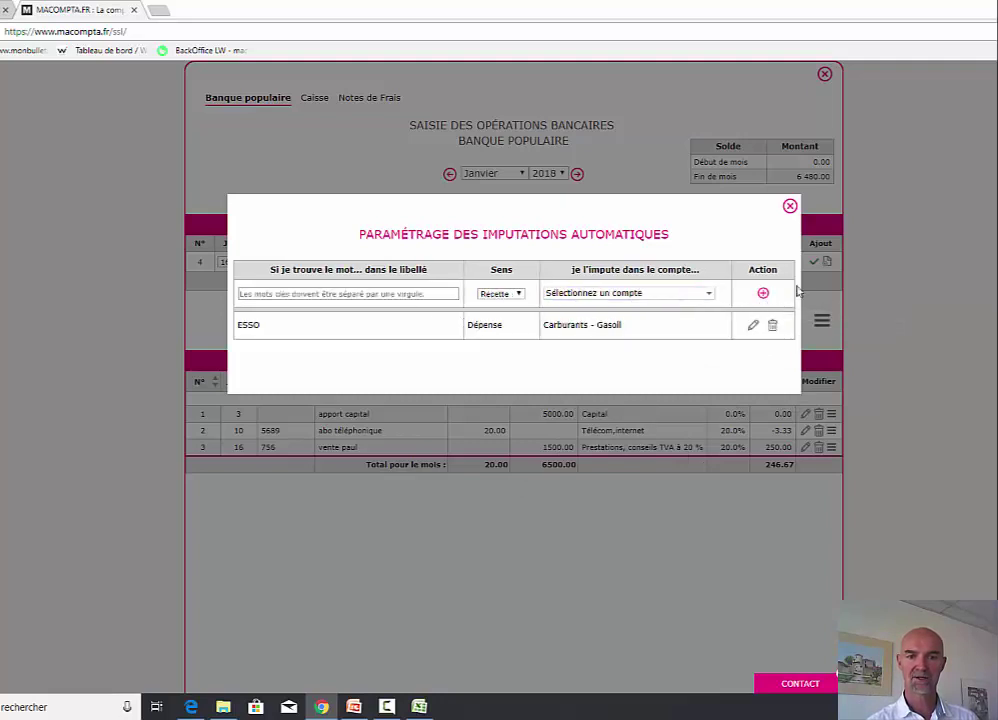
left_click(790, 207)
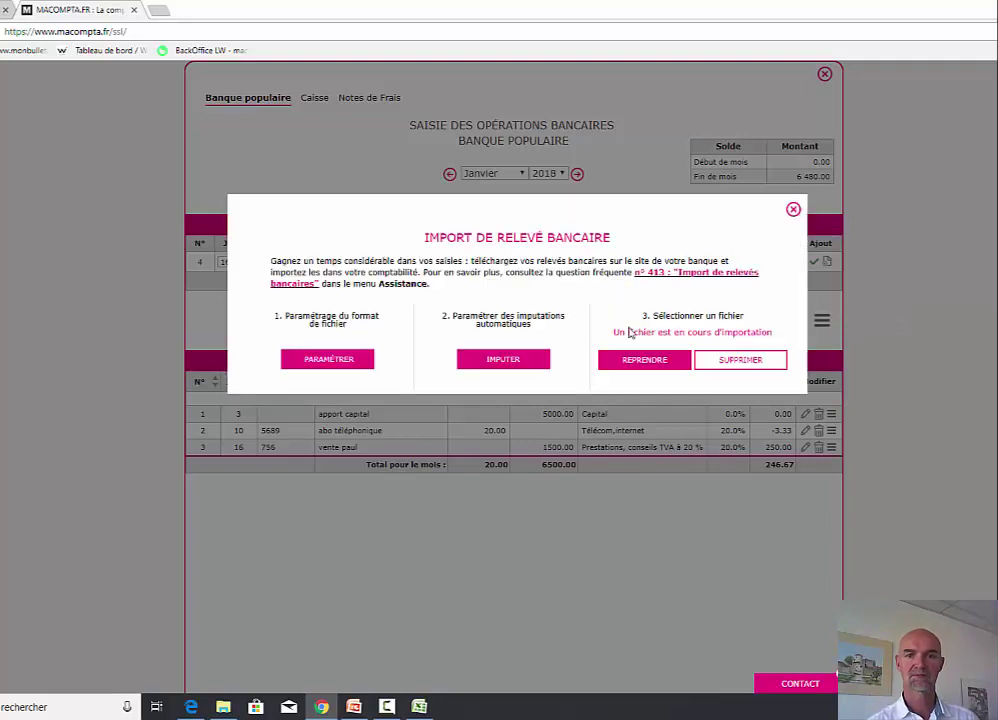
left_click(662, 360)
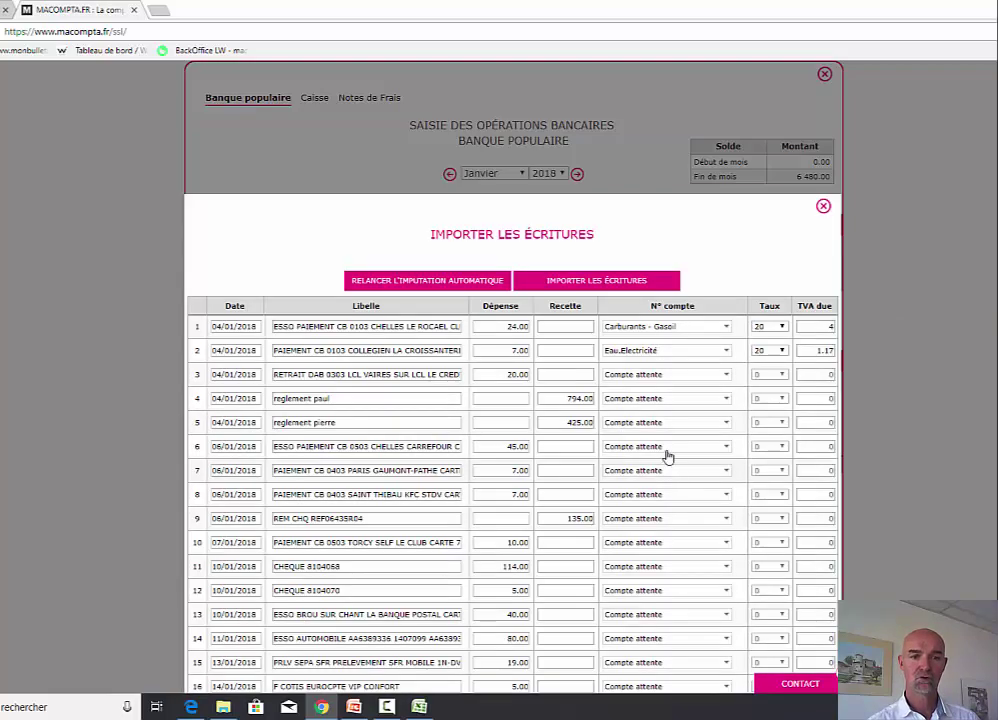
- Re-run automatic imputation so the ESSO lines go to Carburants - Gasoil
scroll(664, 454, "down", 1)
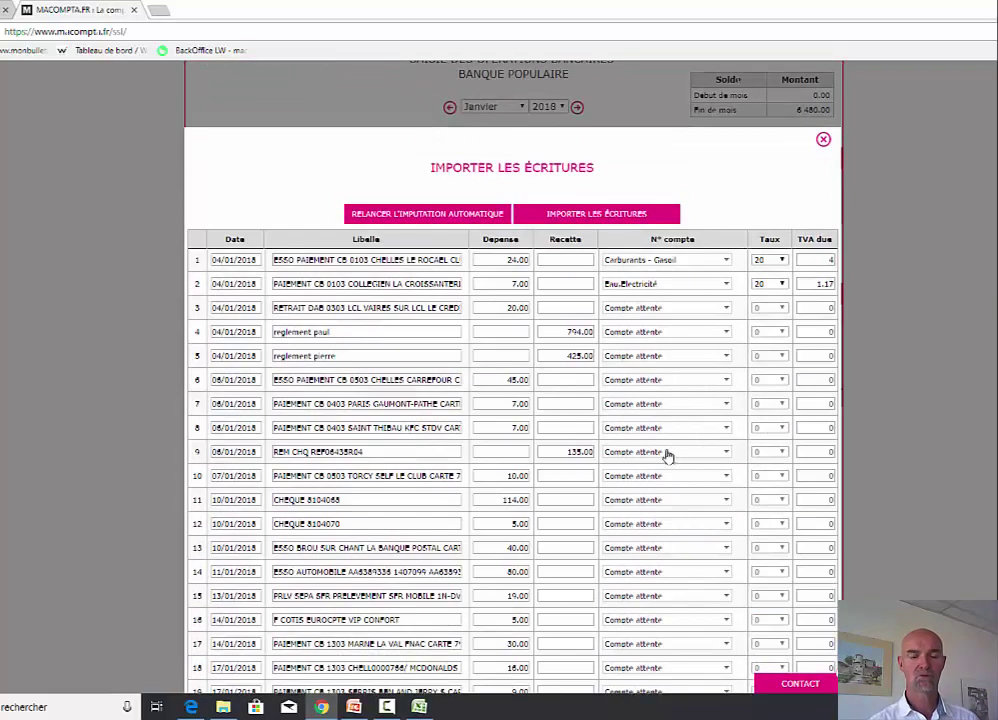
left_click(410, 216)
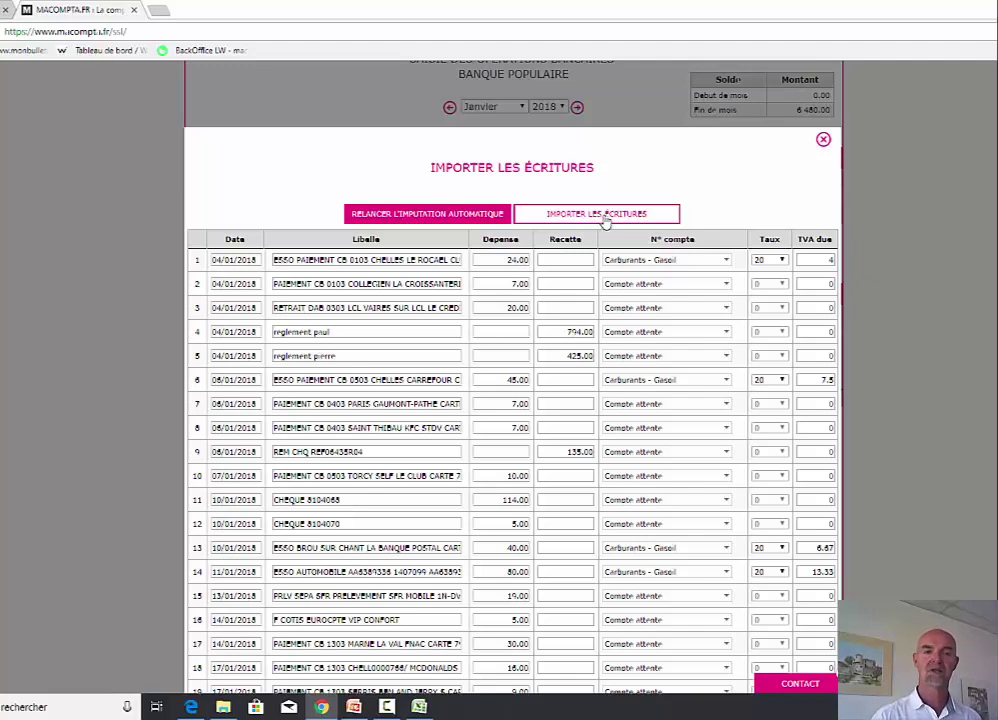
- Close the imported-entries table and bank statement import, then show actions for the abo téléphonique row
left_click(822, 141)
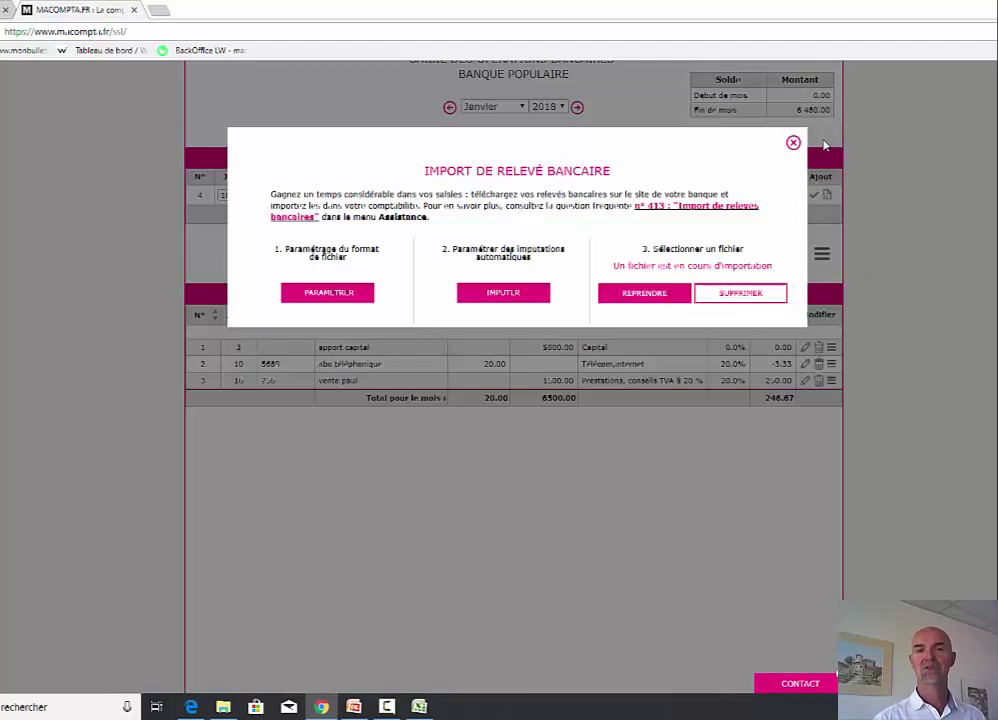
left_click(793, 143)
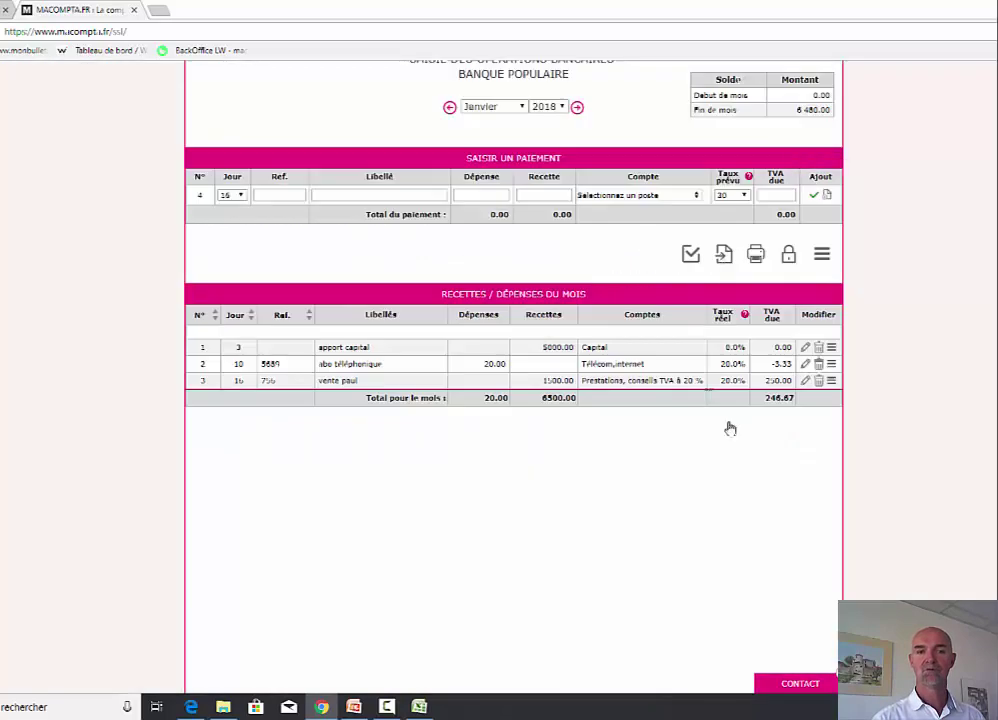
scroll(756, 455, "up", 1)
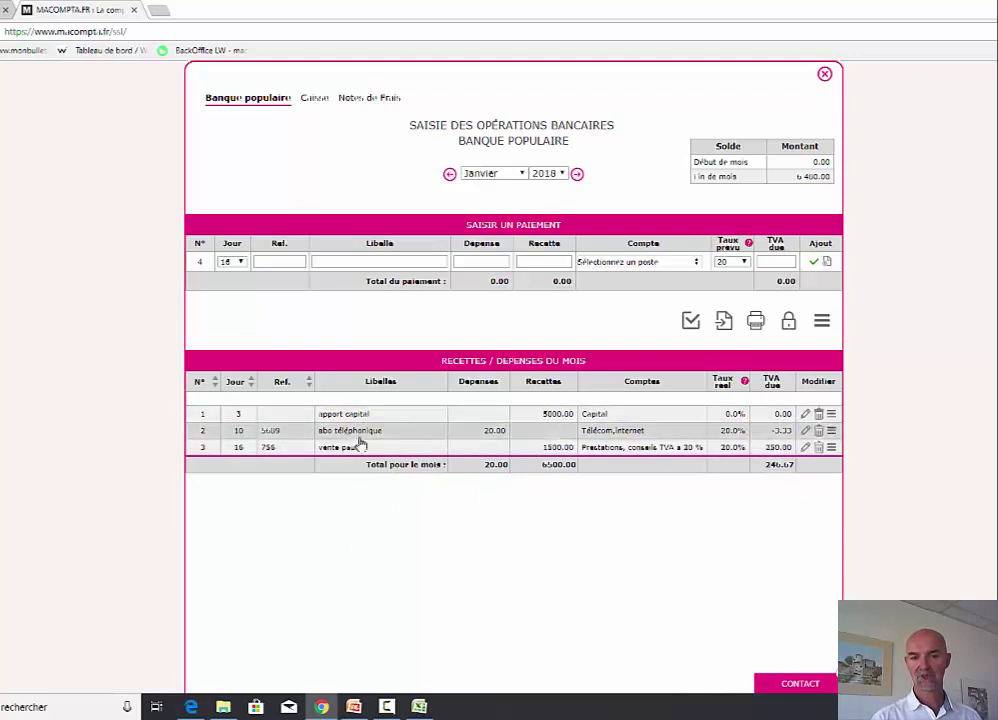
left_click(831, 431)
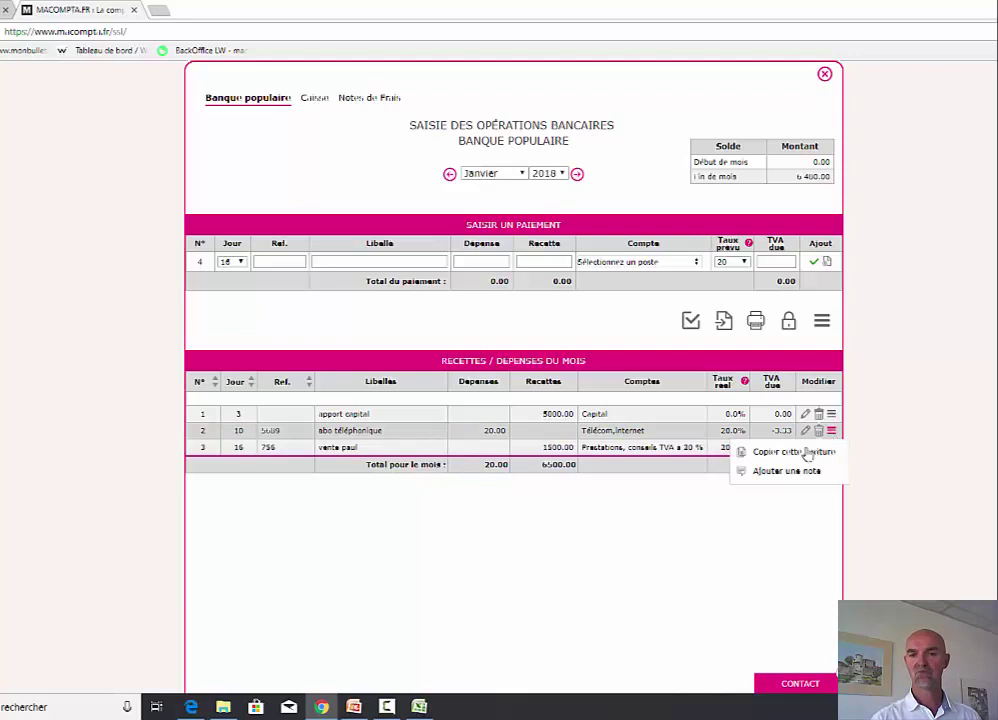
- Copy the 20.00 abo téléphonique entry to each following month through Novembre
left_click(800, 452)
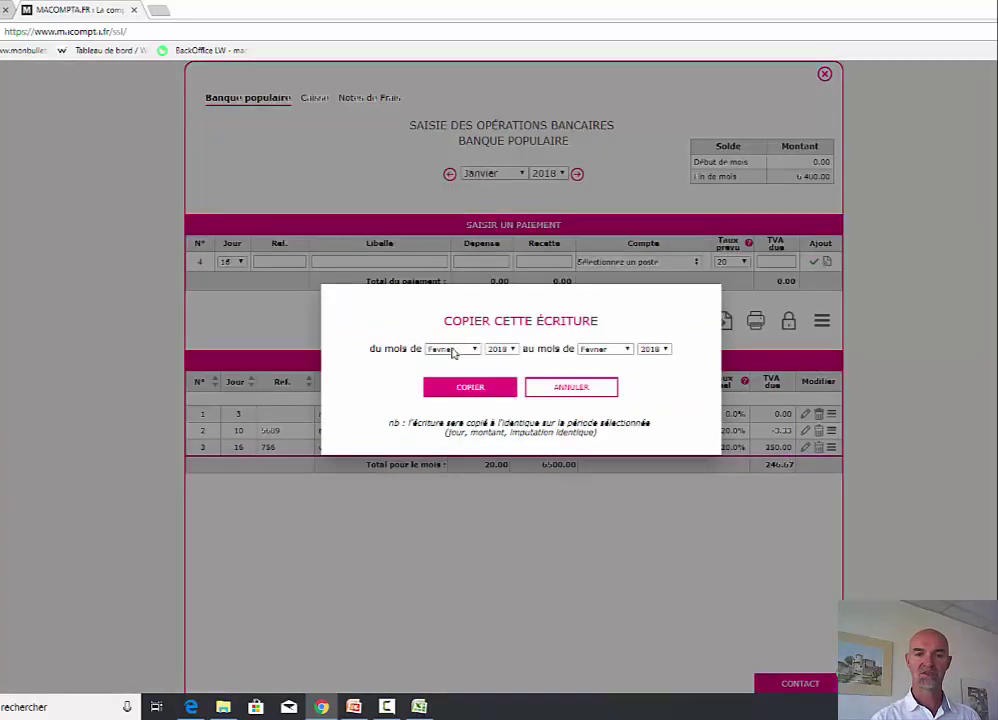
left_click(605, 349)
left_click(608, 463)
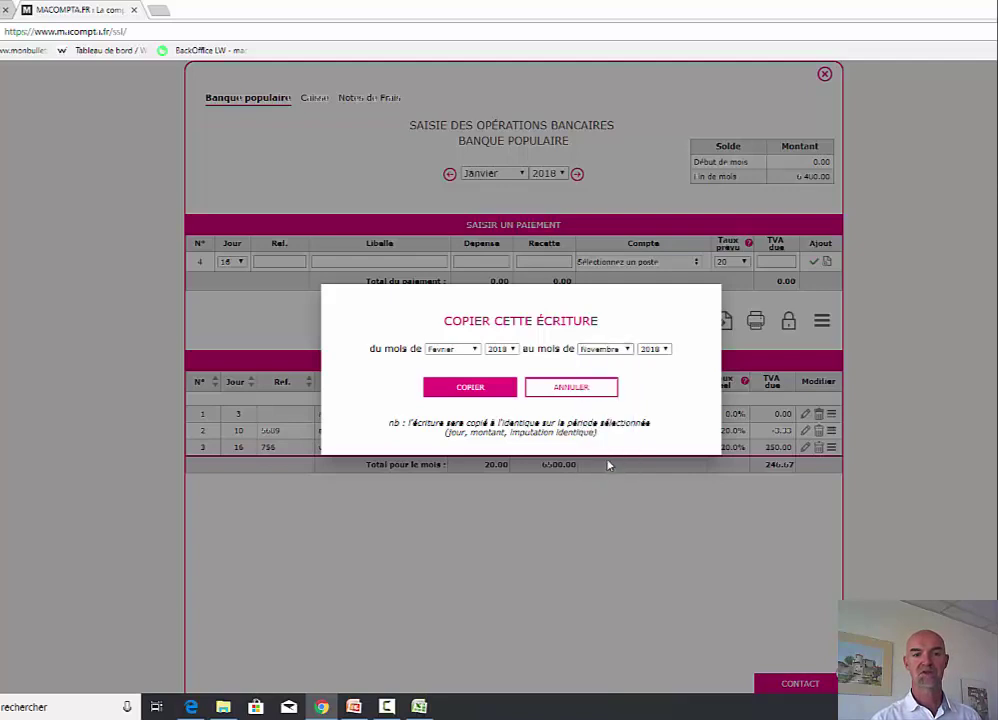
left_click(470, 387)
left_click(530, 388)
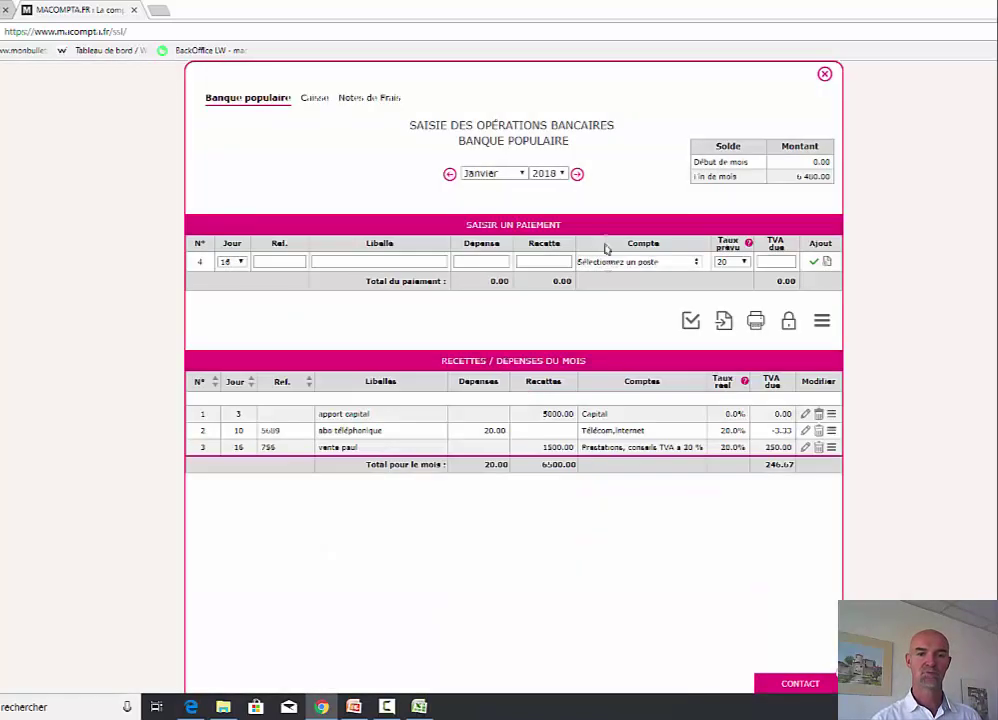
- Step forward to June to check the copied entry, then close the bank entries window
left_click(577, 175)
left_click(577, 175)
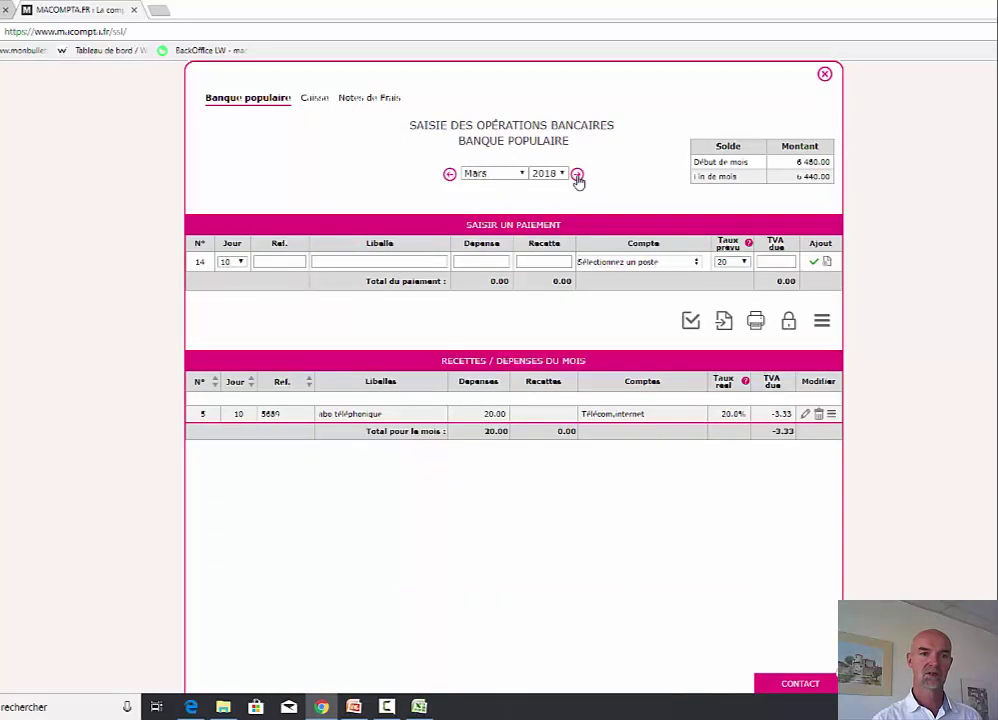
left_click(577, 175)
left_click(577, 175)
left_click(577, 175)
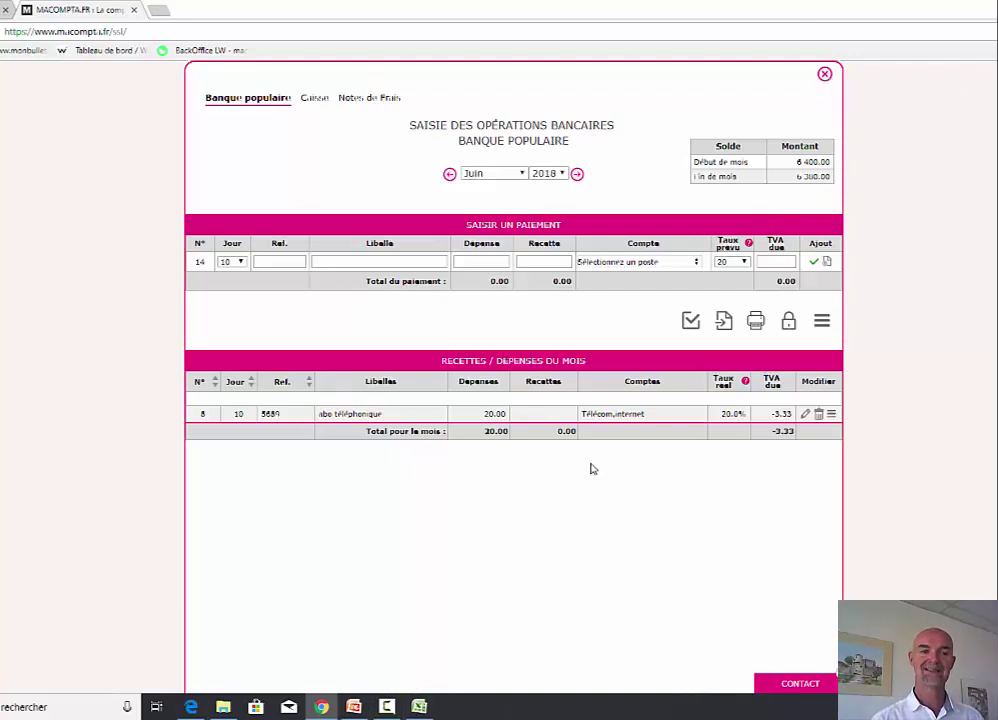
left_click(824, 74)
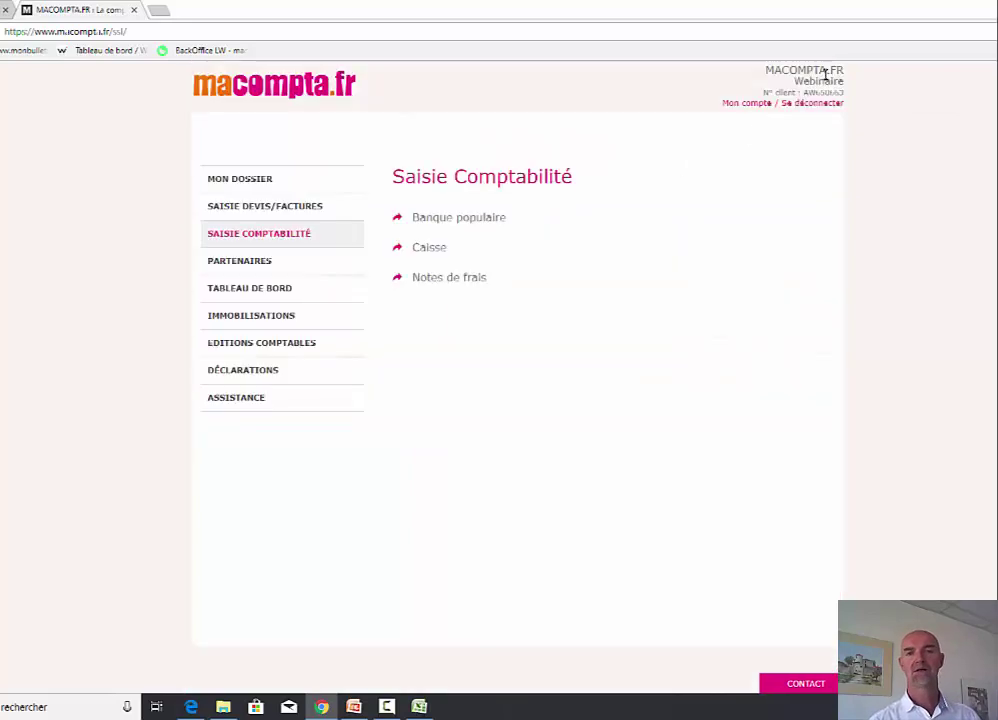
- Set payments to 'à date réelle' in Dossier Comptable, then reopen the Banque populaire entries
left_click(254, 185)
left_click(481, 220)
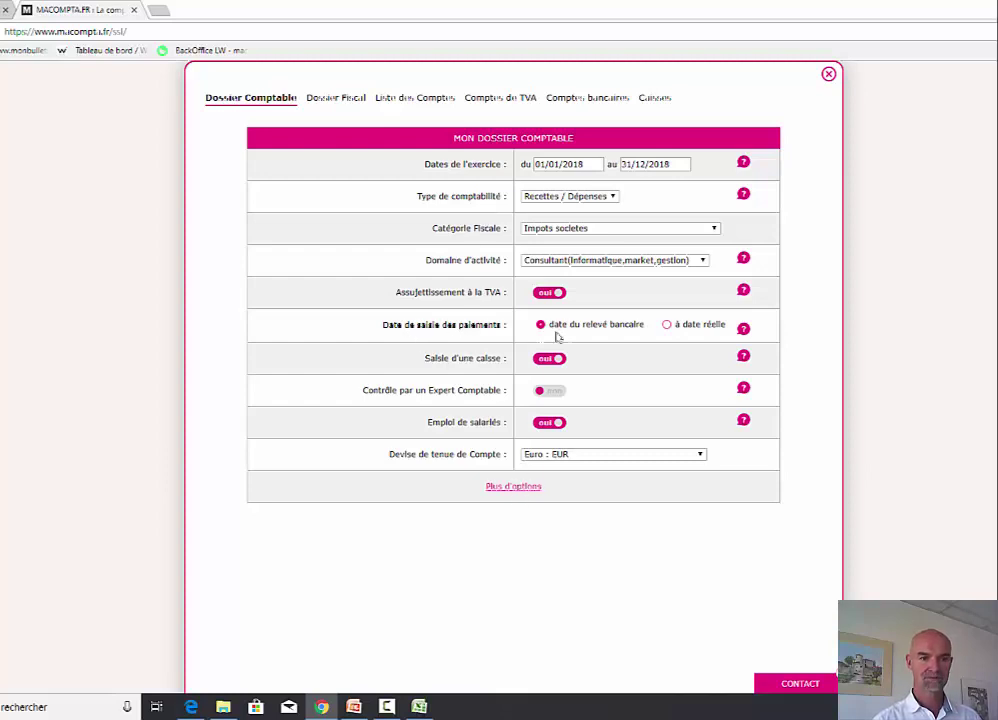
left_click(667, 326)
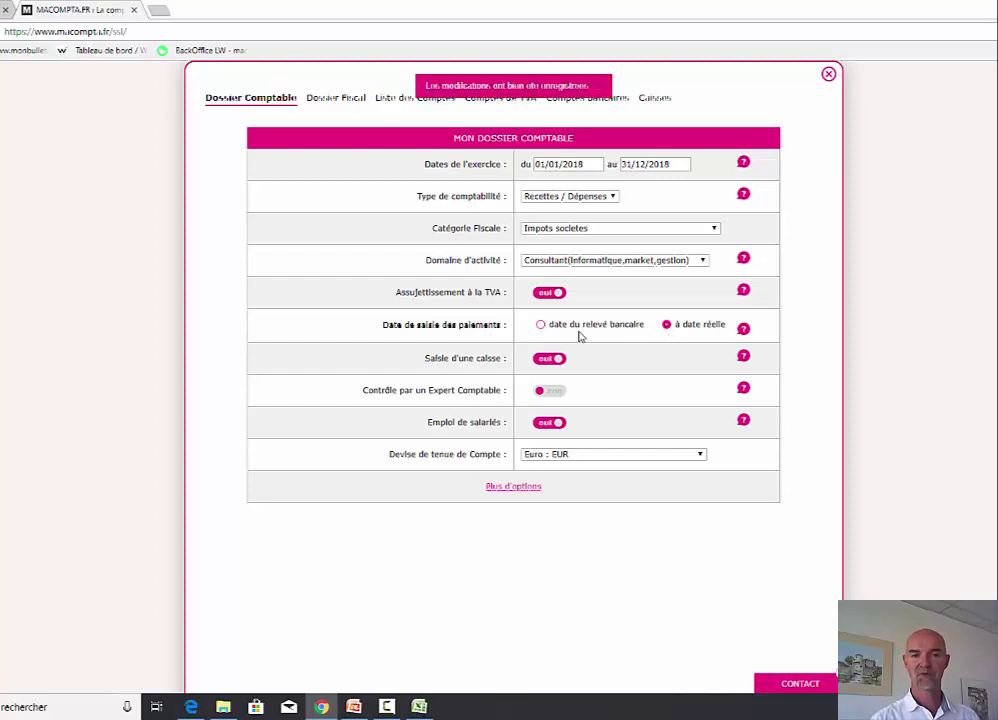
left_click(828, 74)
left_click(283, 240)
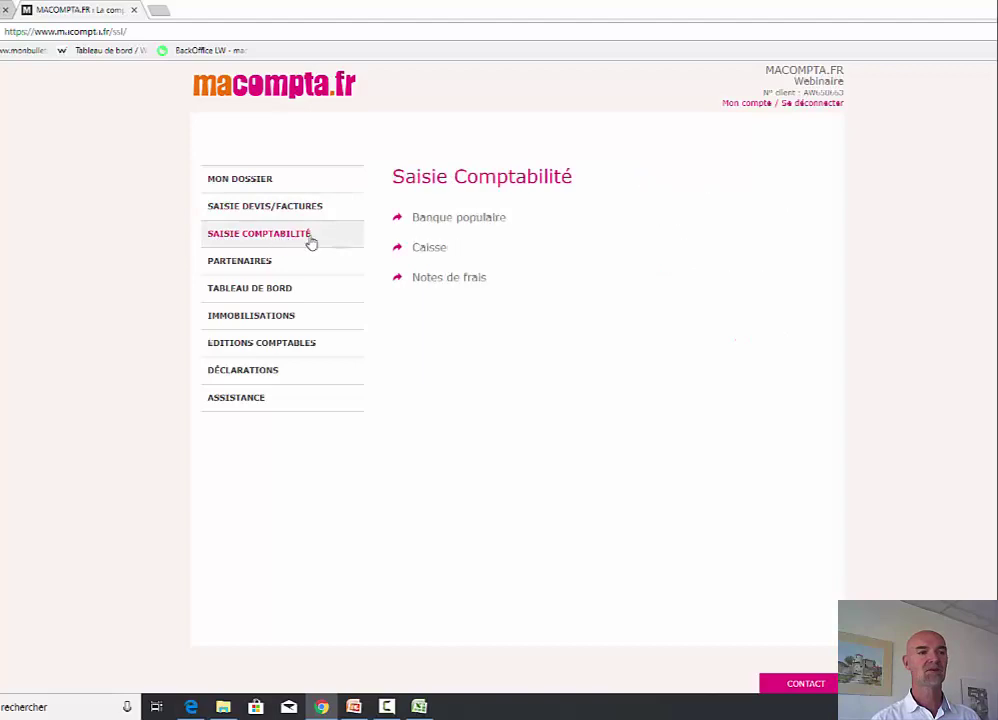
left_click(437, 222)
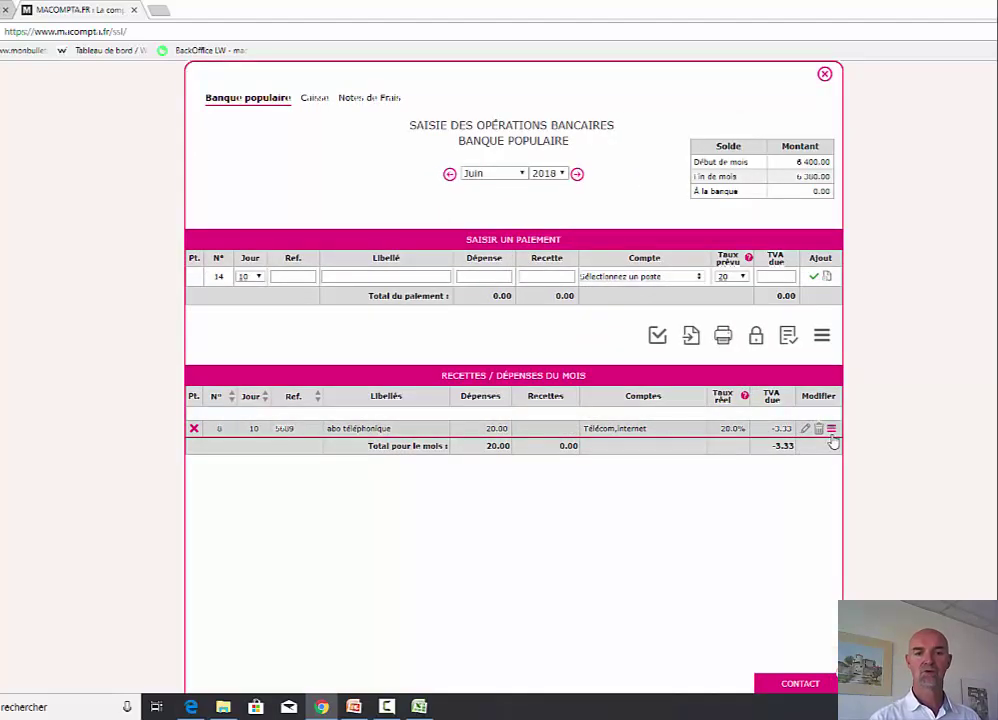
- In January, tick the apport capital and 20.00 phone entries as reconciled and view Rapprochement bancaire
left_click(474, 174)
left_click(480, 186)
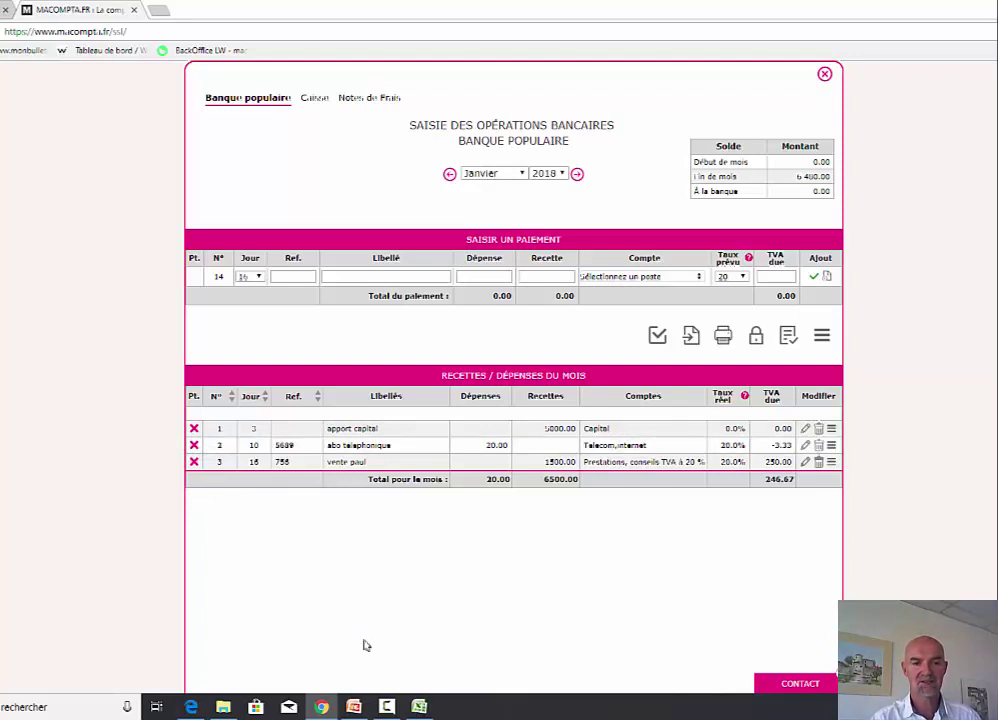
left_click(193, 428)
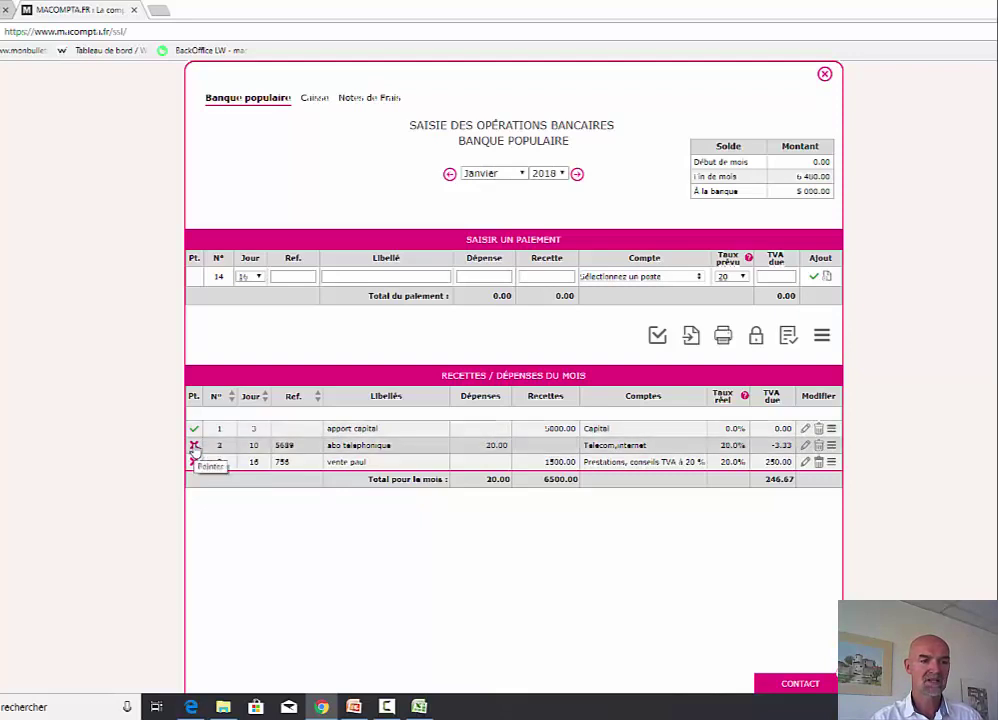
left_click(194, 445)
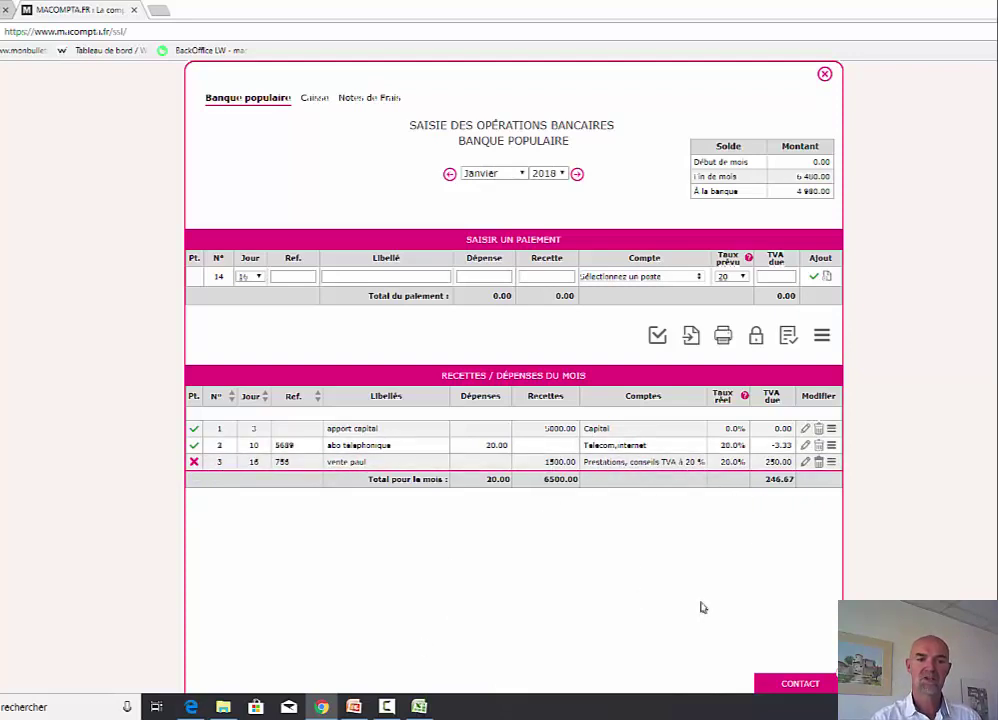
left_click(789, 338)
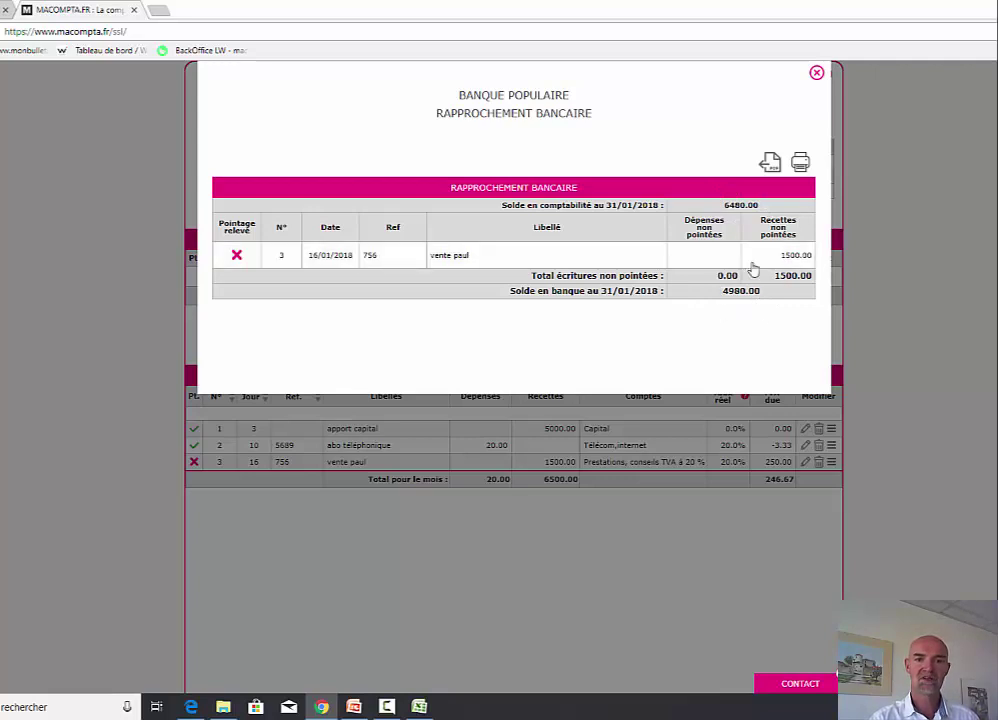
- Close the Rapprochement bancaire report and then the Banque populaire entry window
left_click(816, 74)
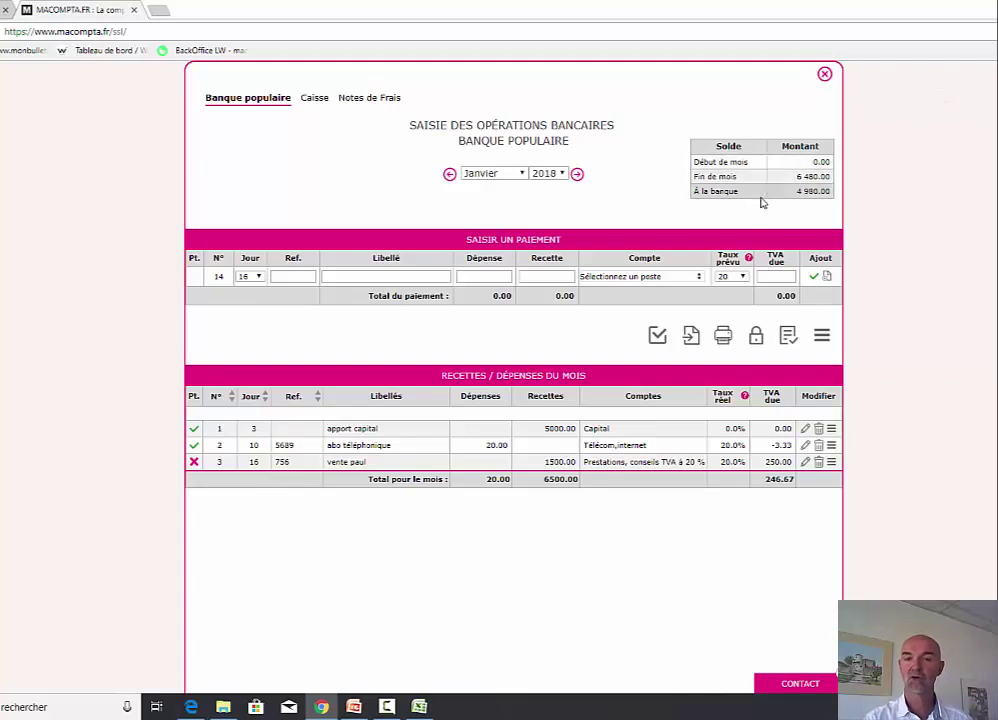
left_click(824, 74)
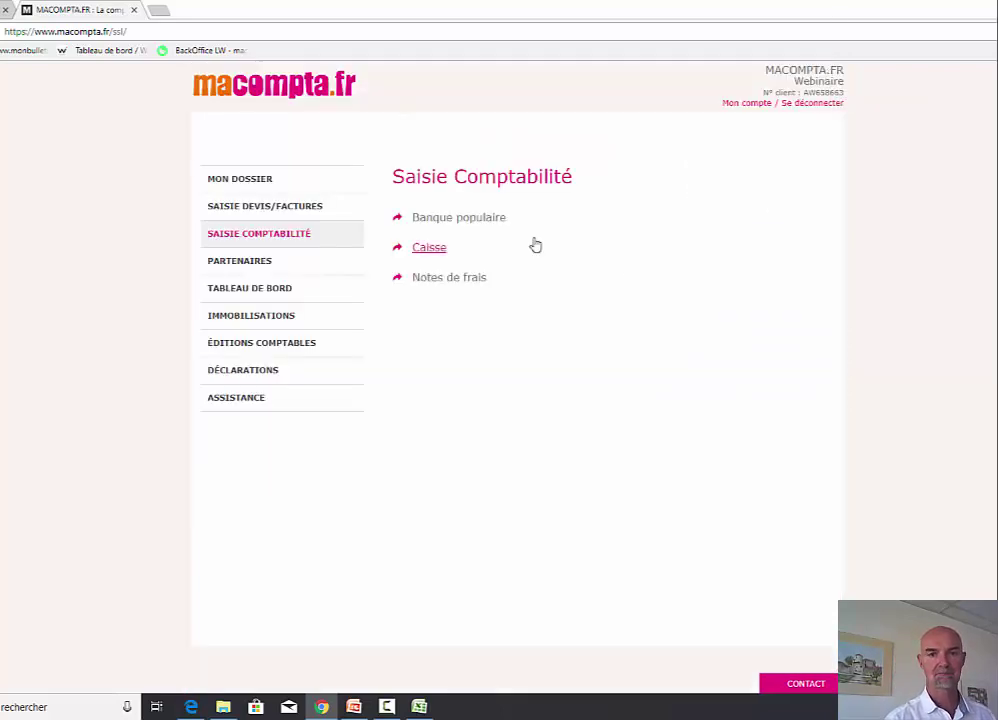
- Open the Caisse entries and switch to the Notes de Frais tab for Janvier 2018
left_click(426, 249)
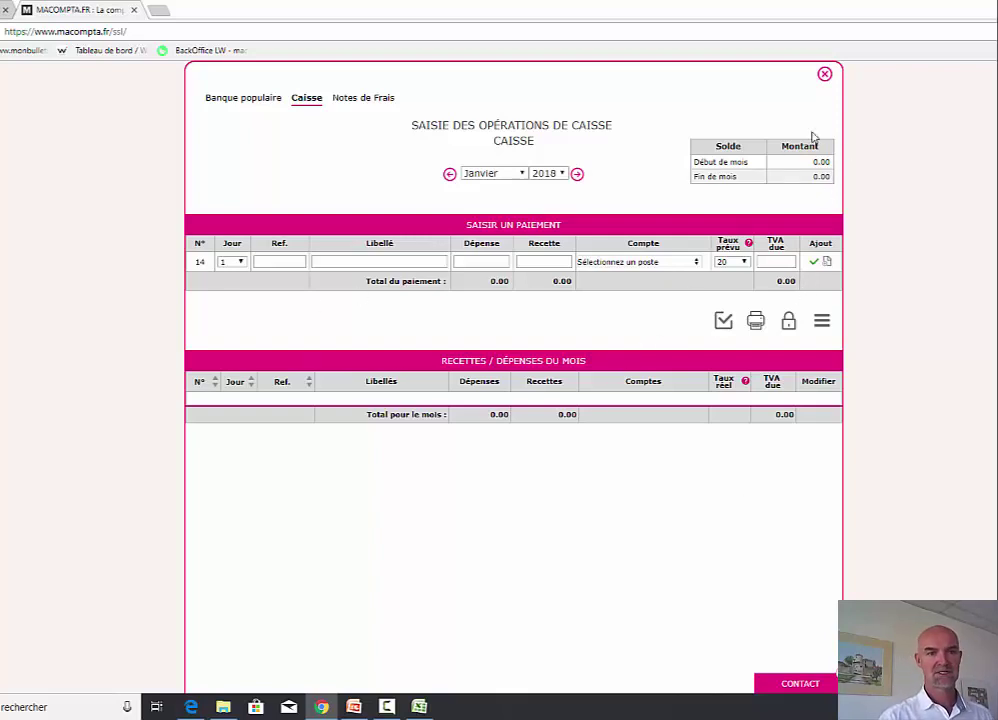
left_click(368, 99)
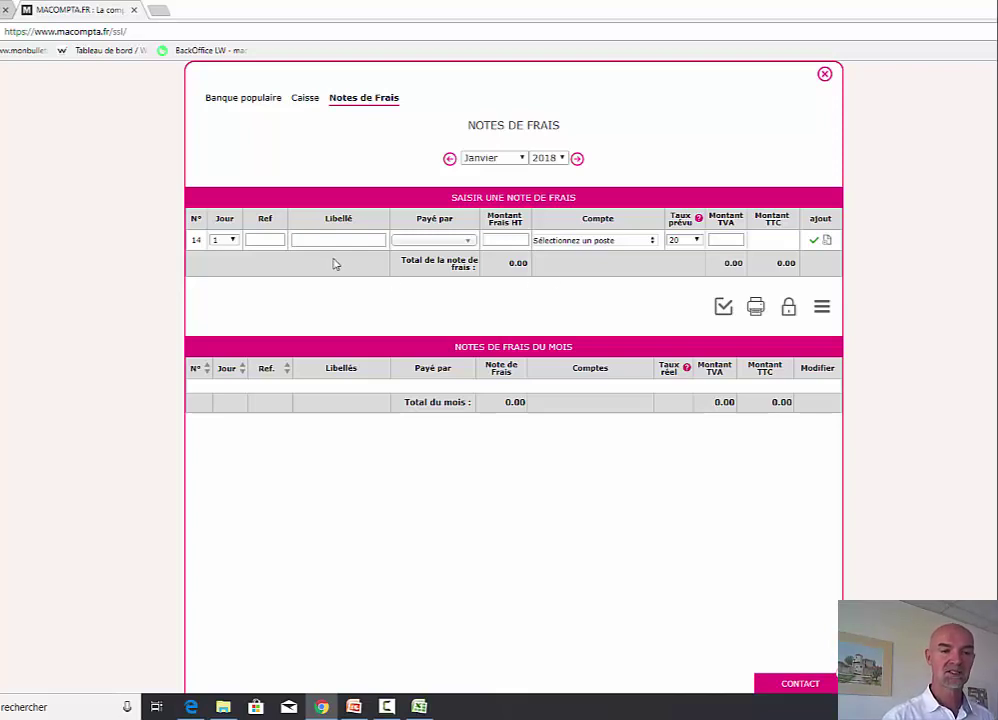
- Date the expense report entry the 7th with reference 562
left_click(218, 240)
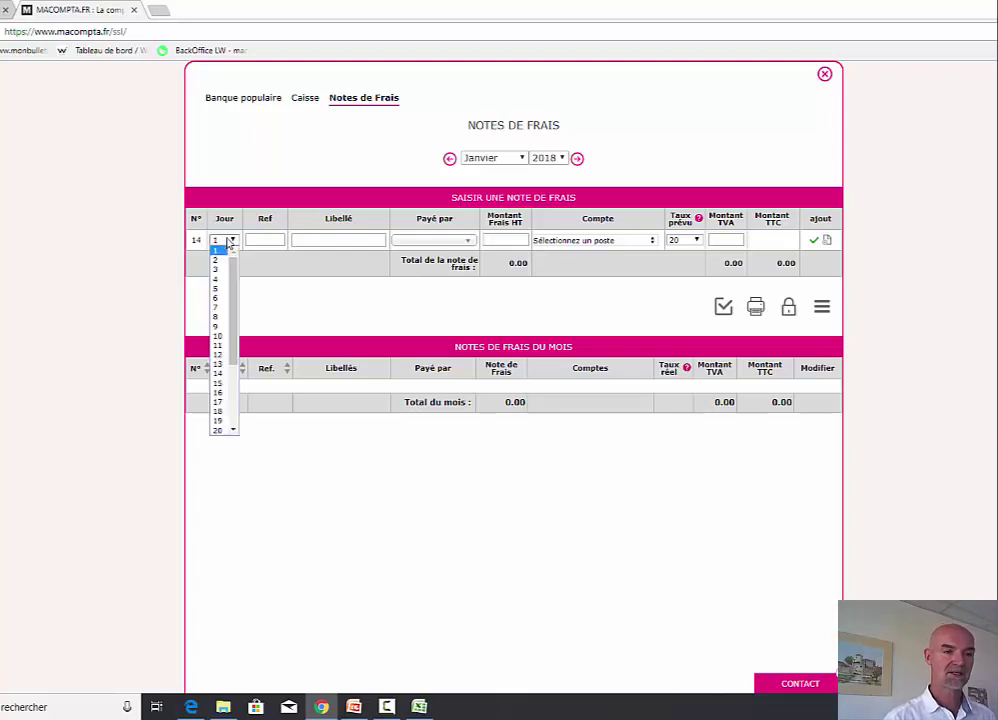
left_click(222, 315)
left_click(267, 241)
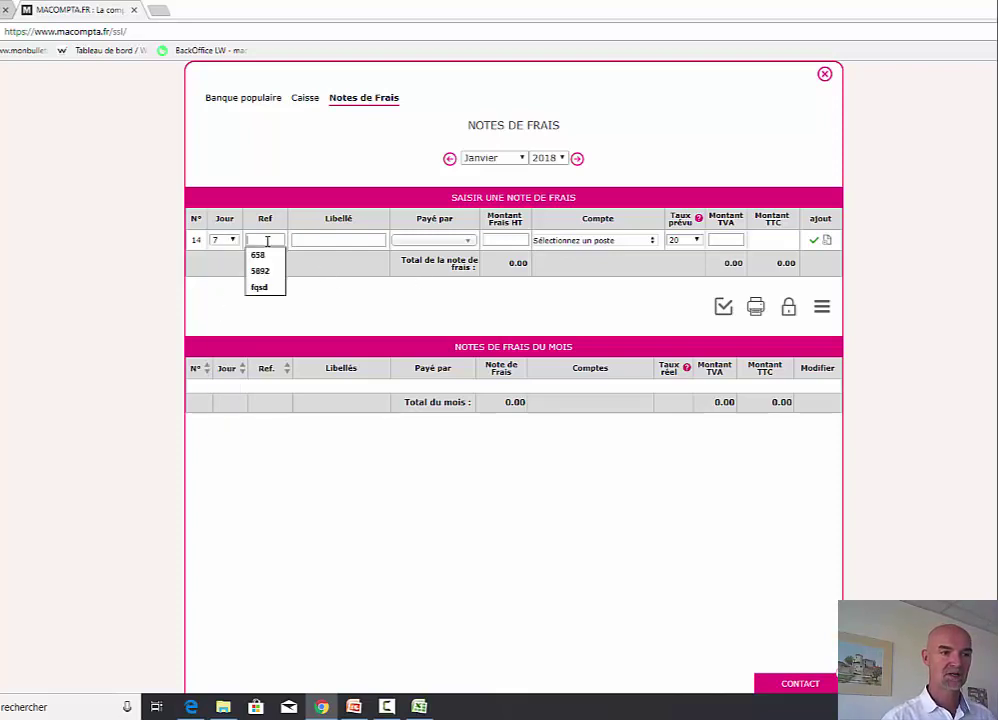
type("562")
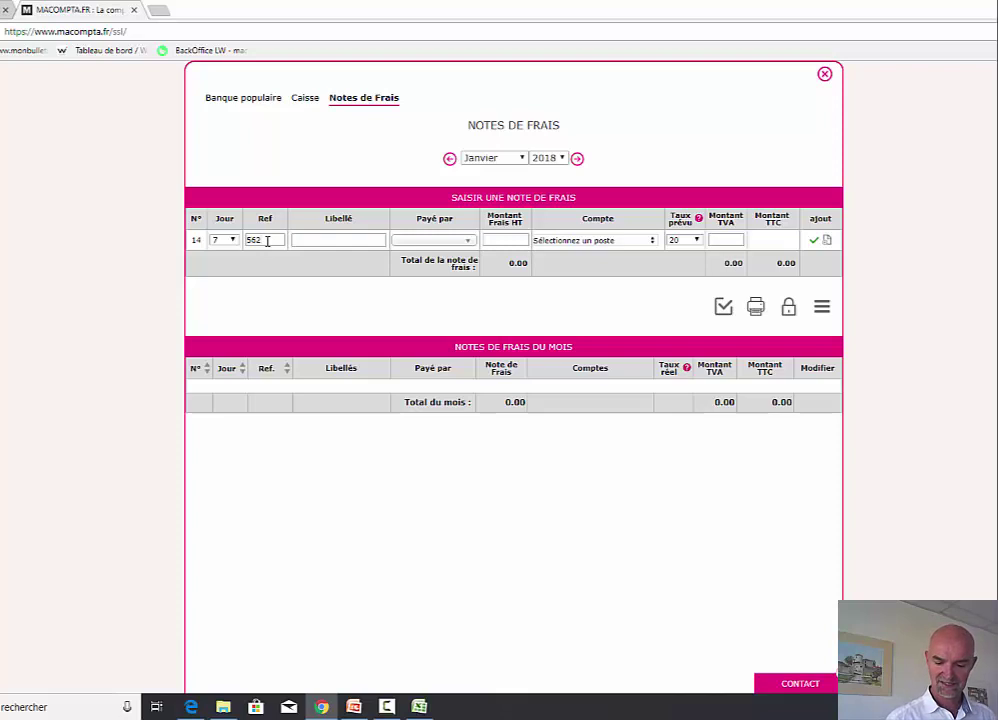
key("Tab")
- Label the entry 'transport' and create a new associate as the payer
type("FRAIS D")
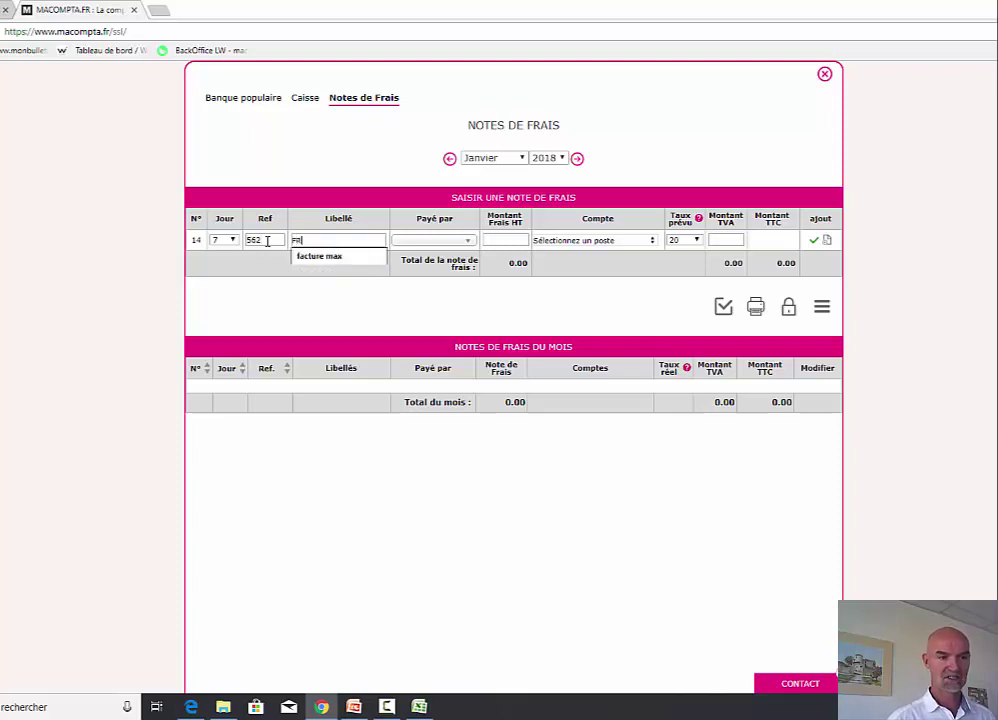
key("BackSpace")
key("BackSpace")
key("BackSpace")
key("BackSpace")
key("BackSpace")
key("BackSpace")
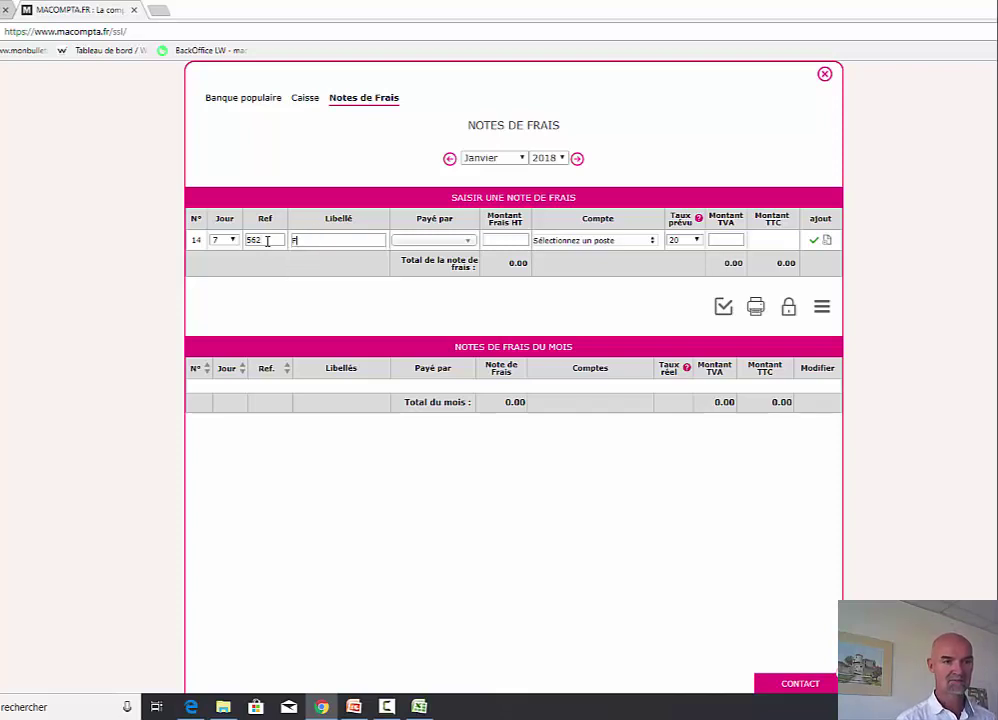
type("trans")
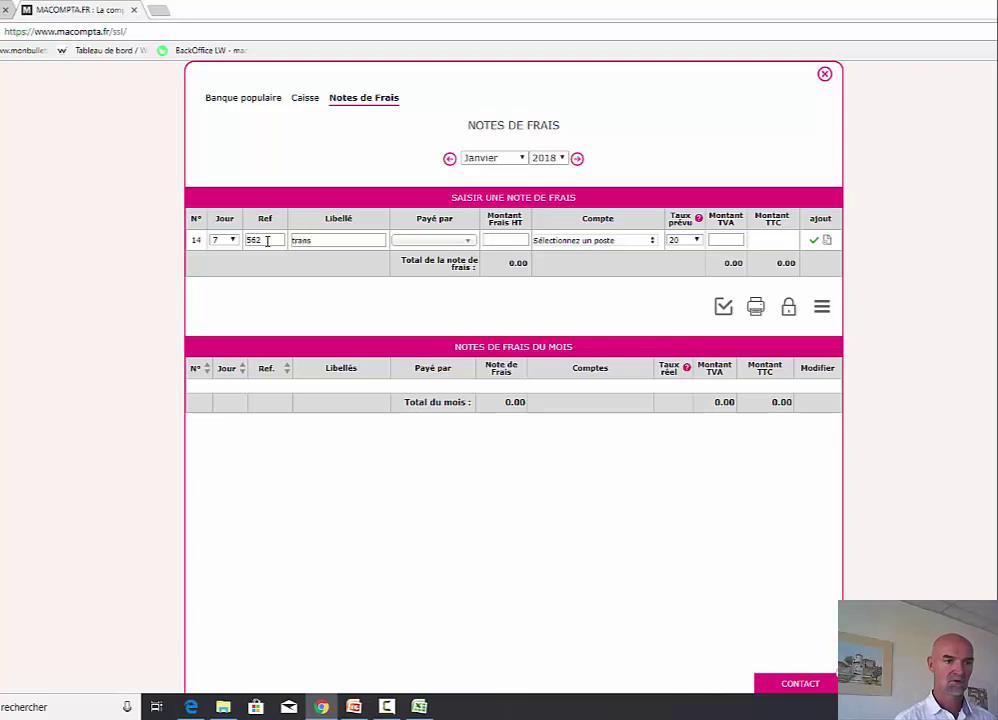
type("port")
key("Tab")
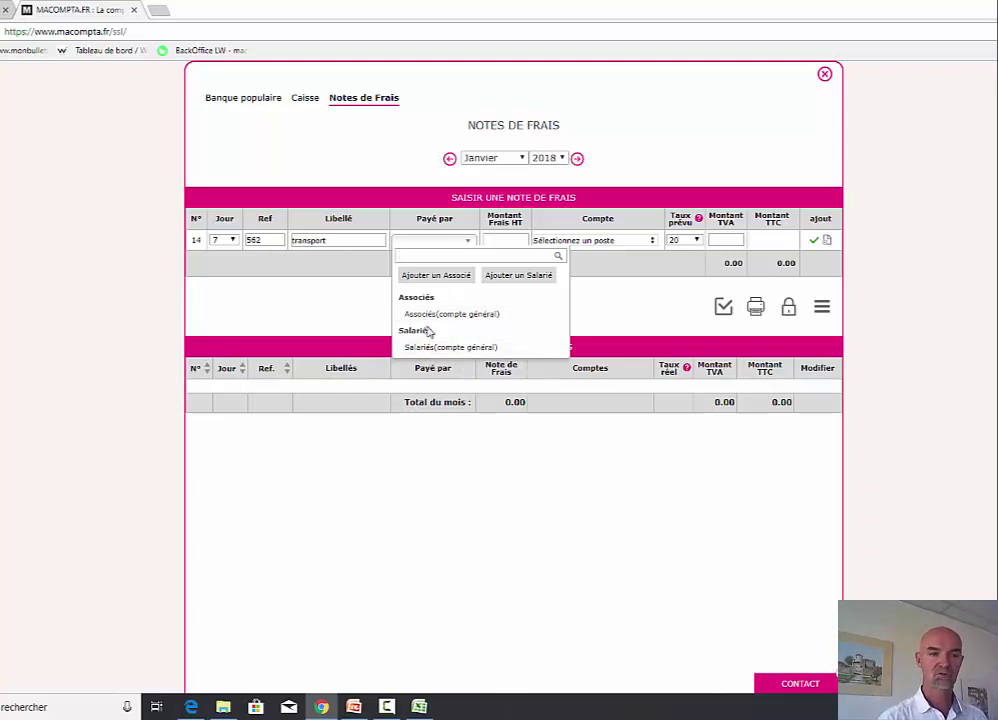
left_click(460, 278)
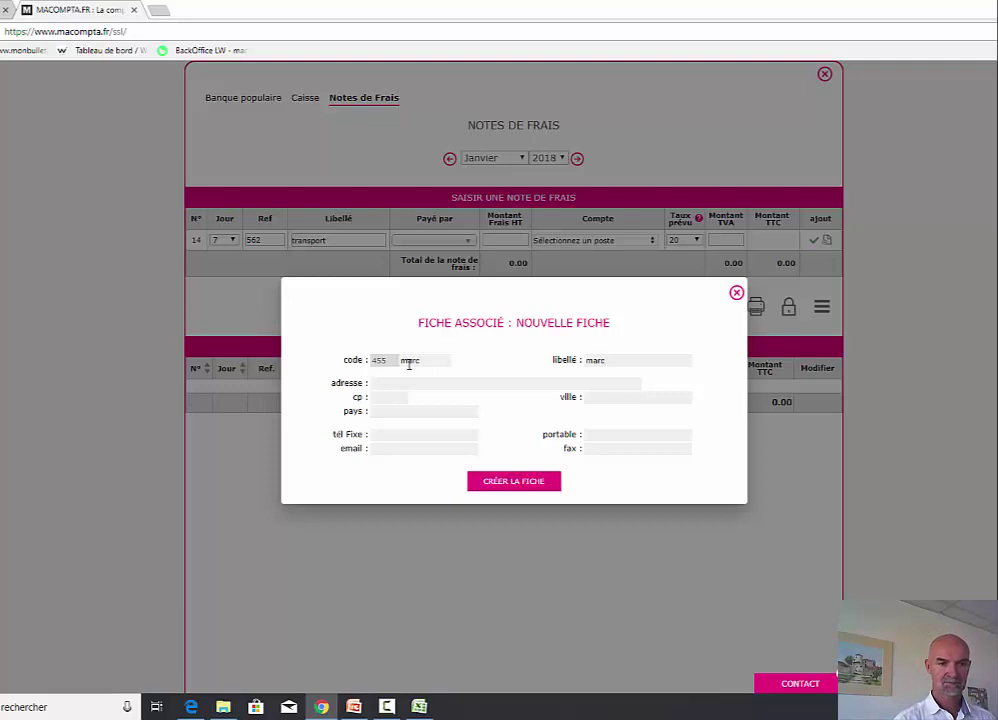
left_click(514, 486)
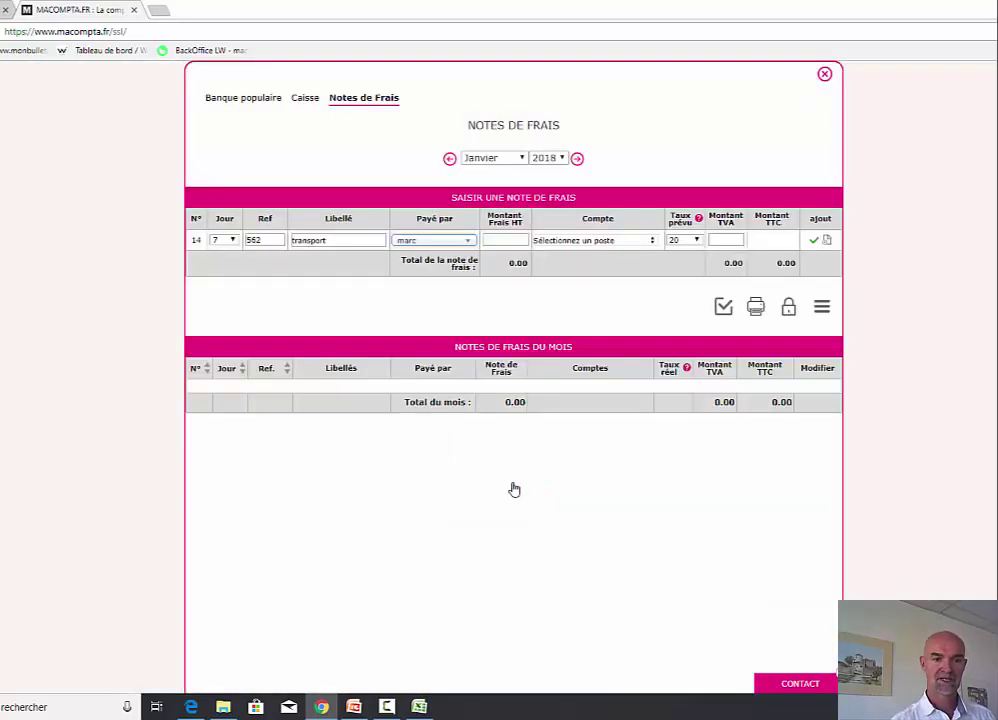
- Record 100.00 pre-tax to account 62500000 Déplacements, missions et réceptions with 0 TVA, and save
left_click(513, 241)
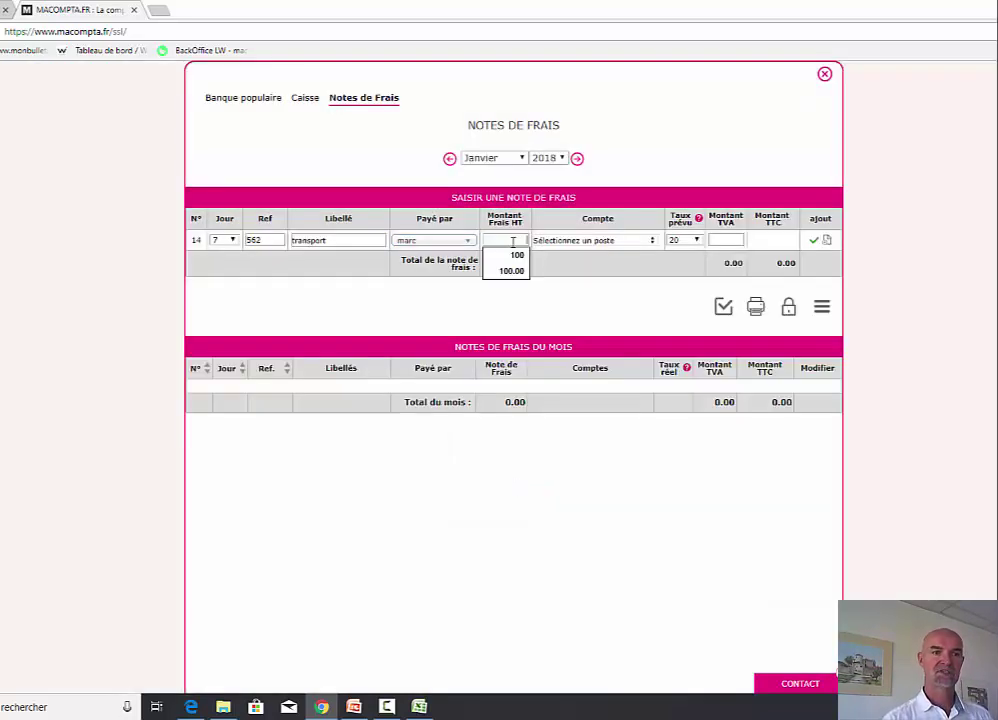
type("100")
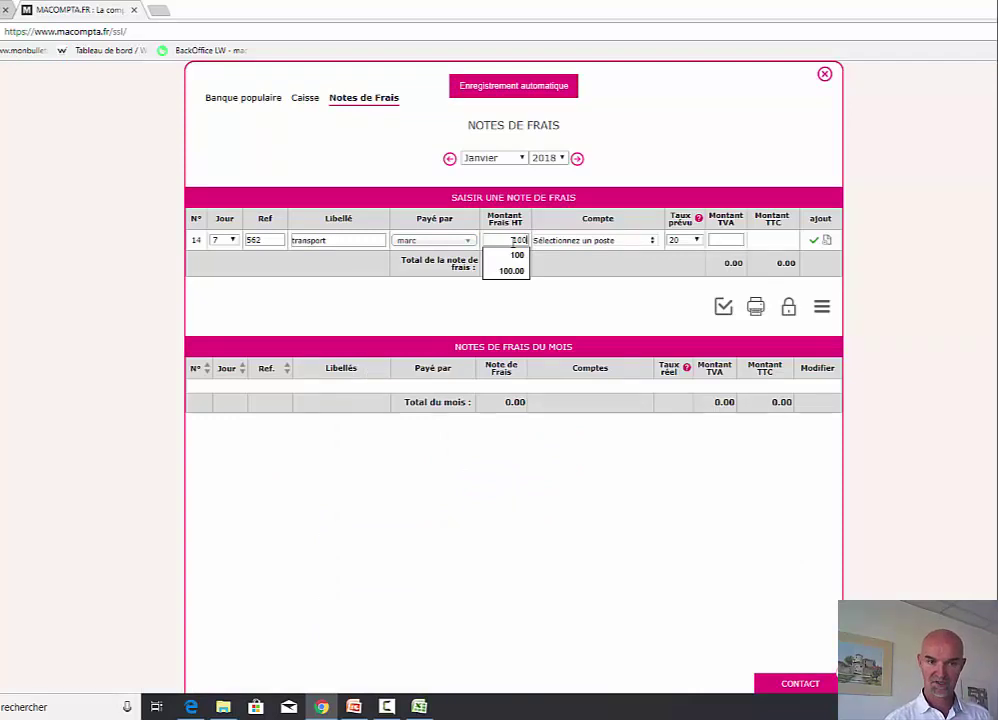
key("Tab")
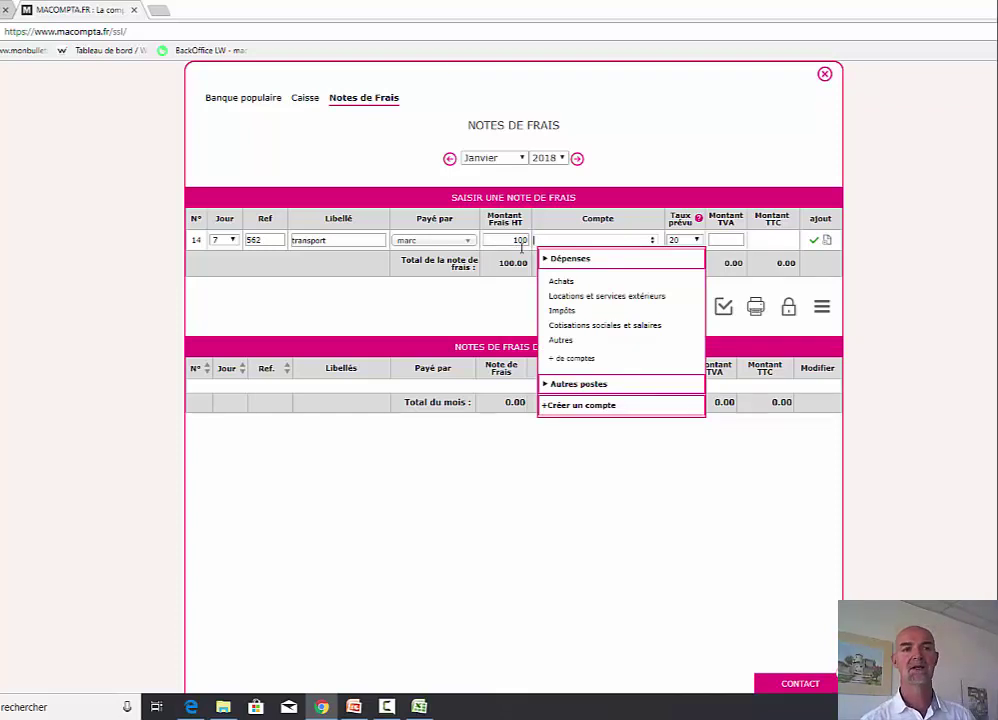
mouse_move(567, 285)
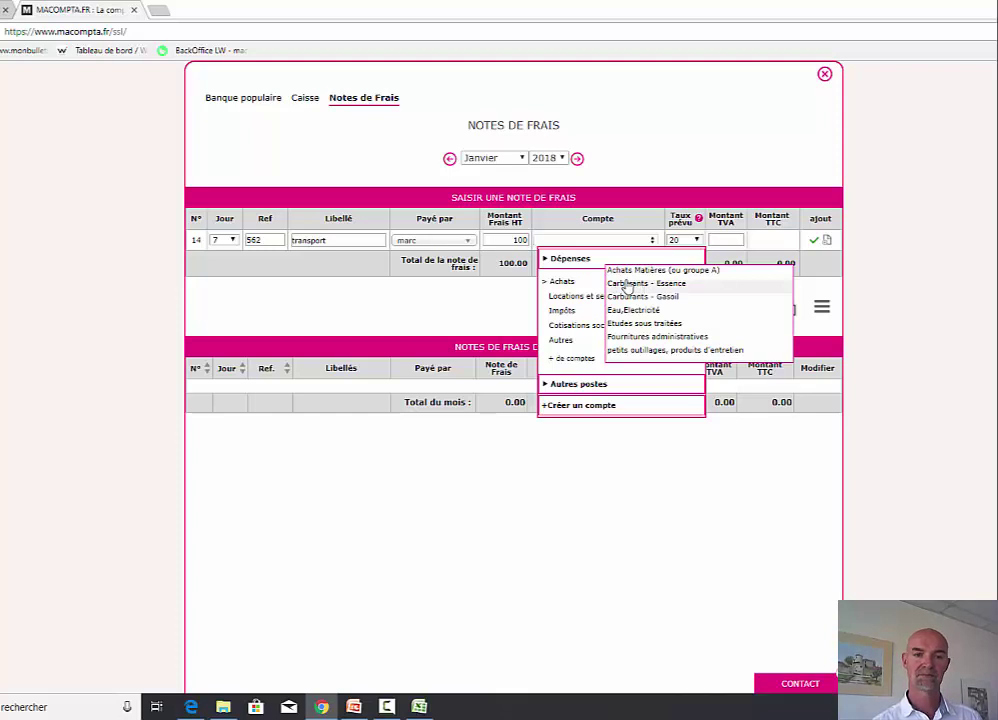
type("625")
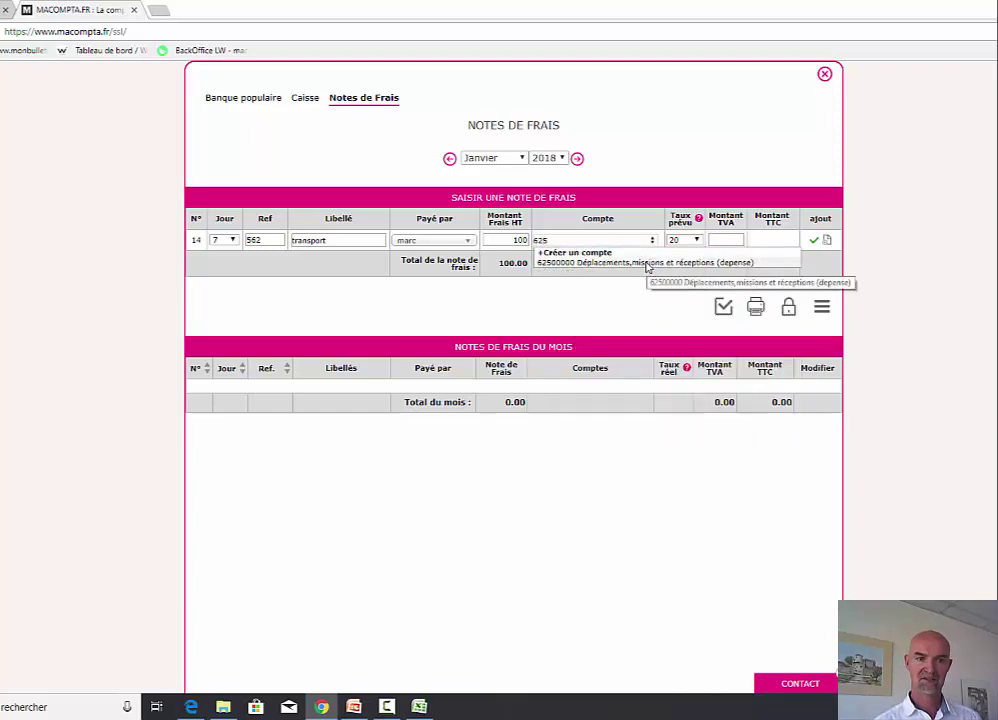
left_click(646, 264)
left_click_drag(717, 238, 790, 242)
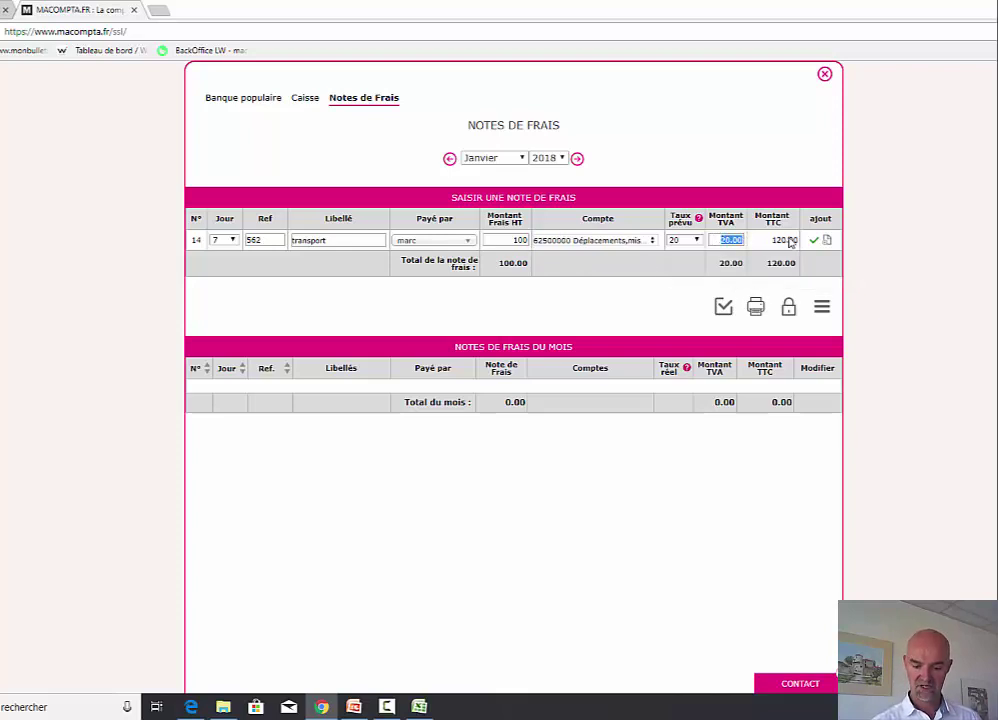
type("0")
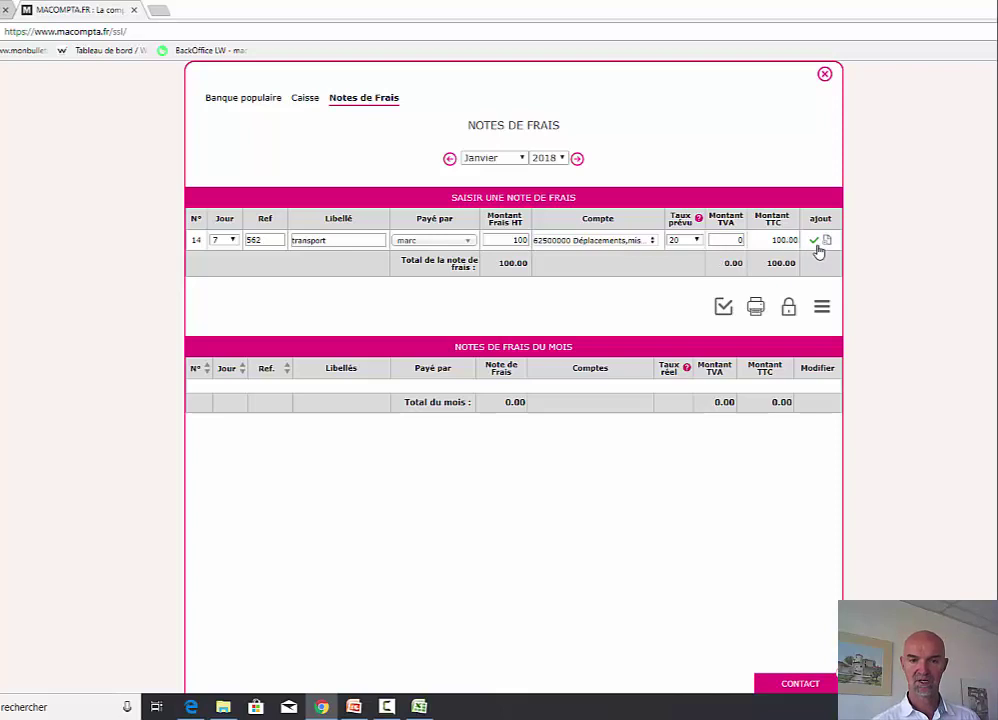
left_click(814, 242)
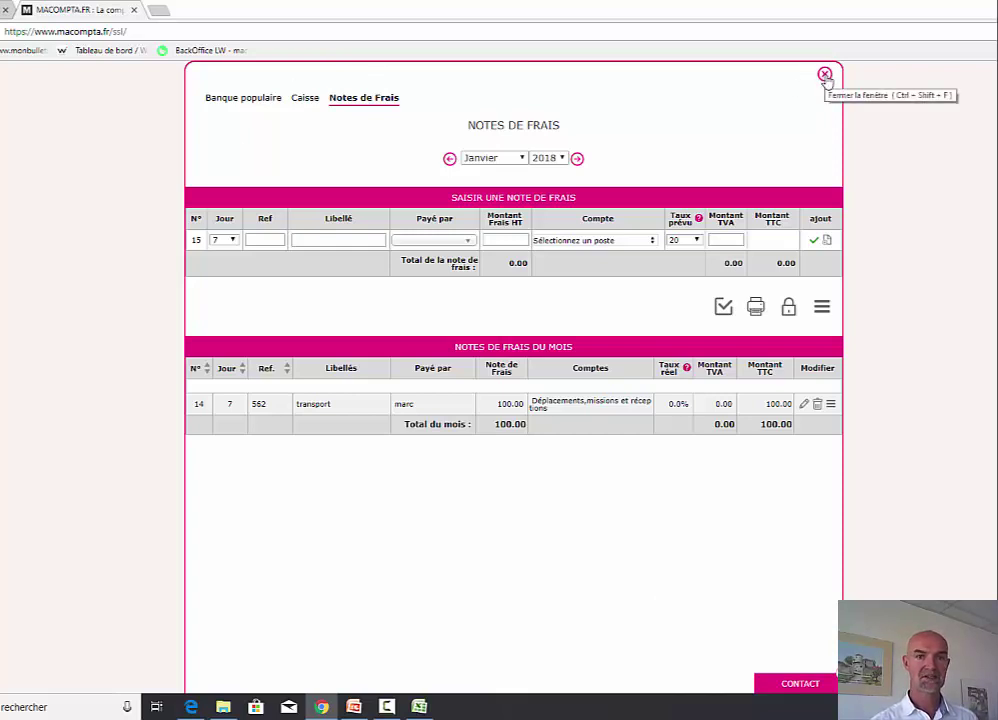
- Close the expense reports and read FAQ article 602 on year-end receivables and payables
left_click(825, 75)
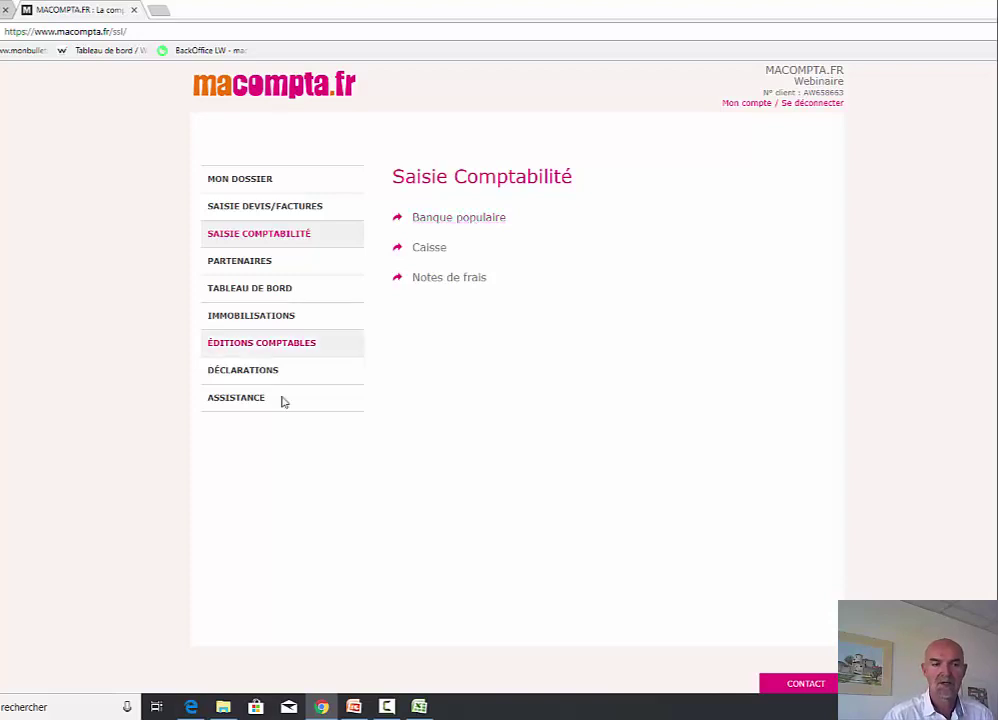
left_click(245, 405)
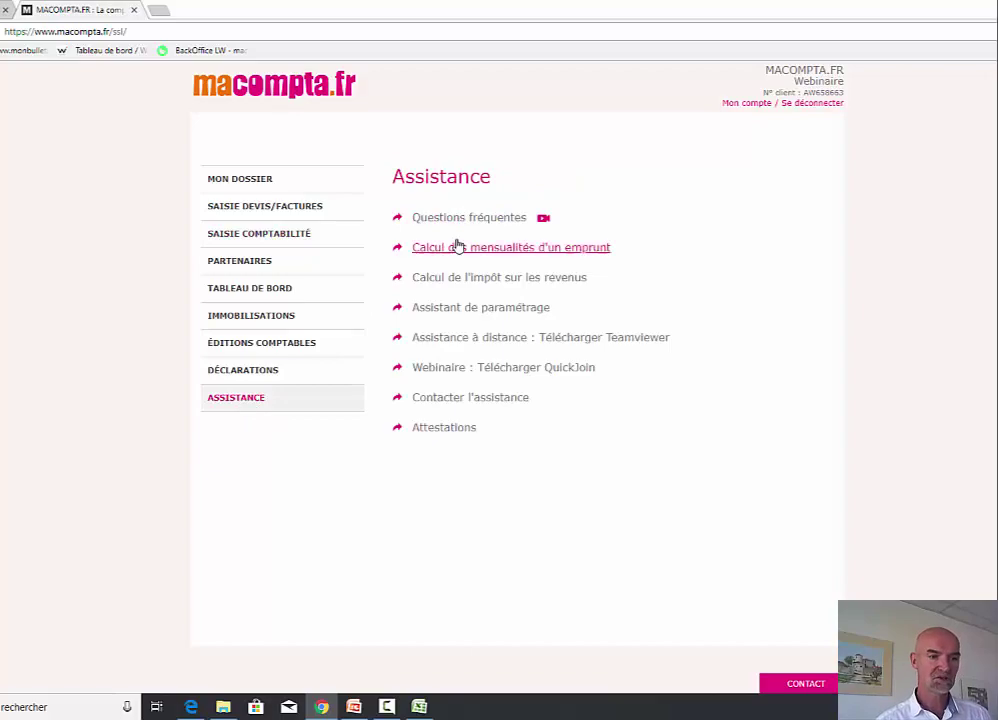
left_click(481, 218)
scroll(752, 505, "down", 15)
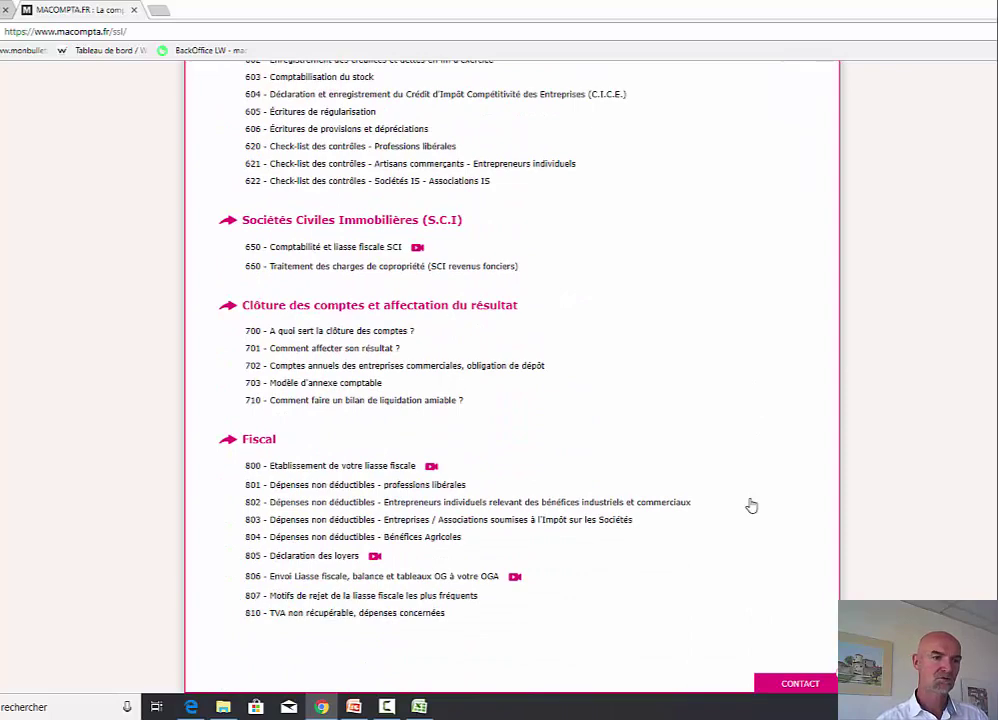
scroll(752, 505, "up", 3)
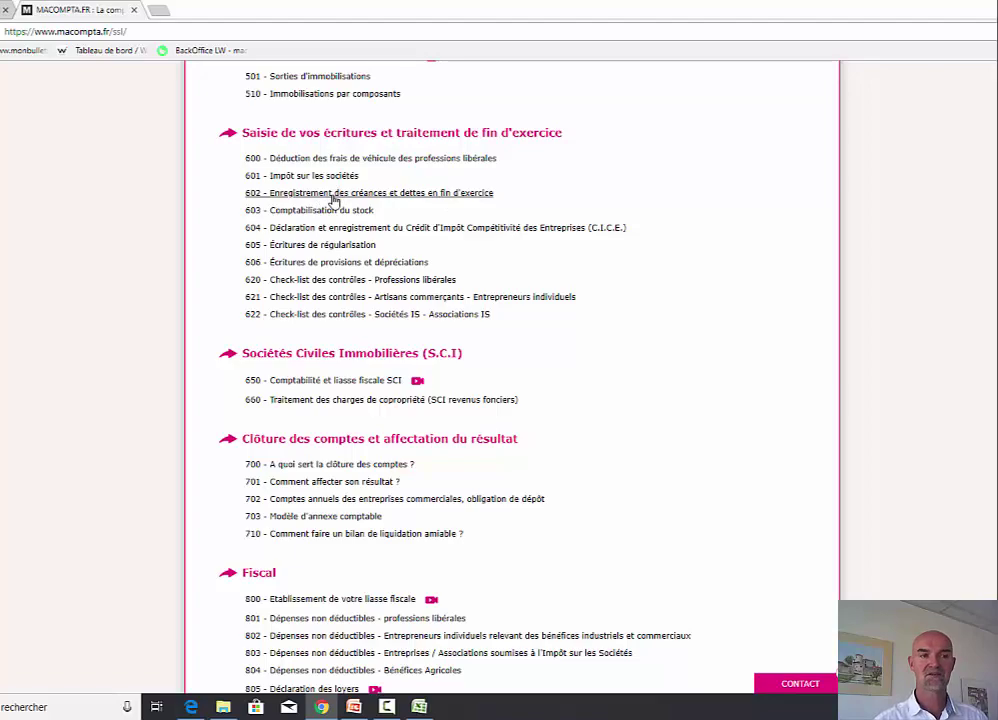
left_click(334, 200)
scroll(775, 477, "down", 5)
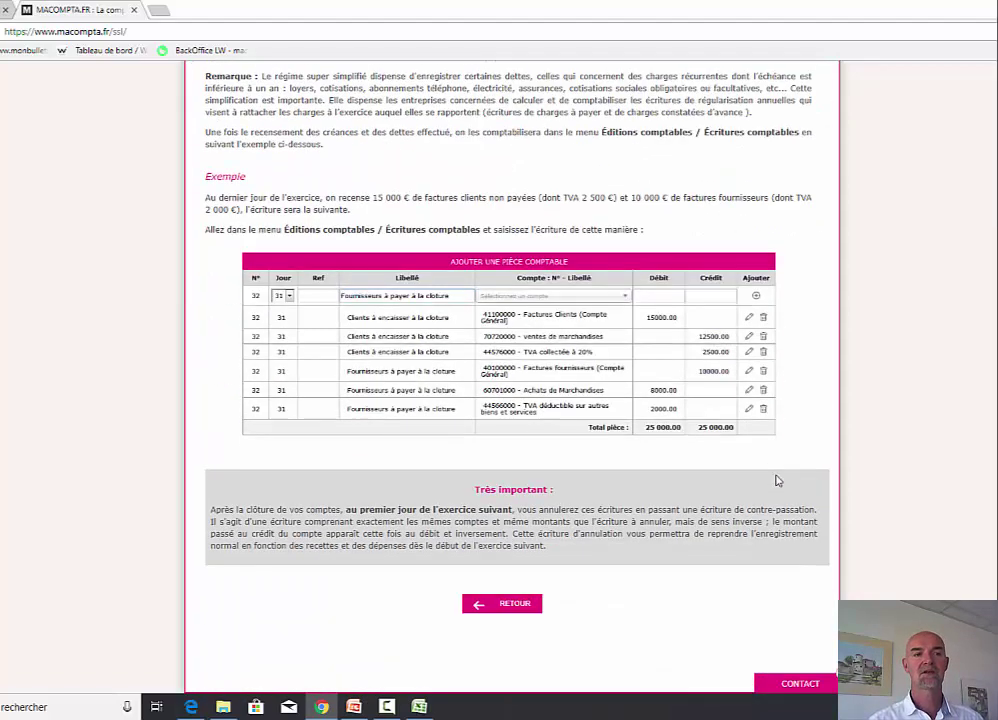
scroll(775, 480, "up", 4)
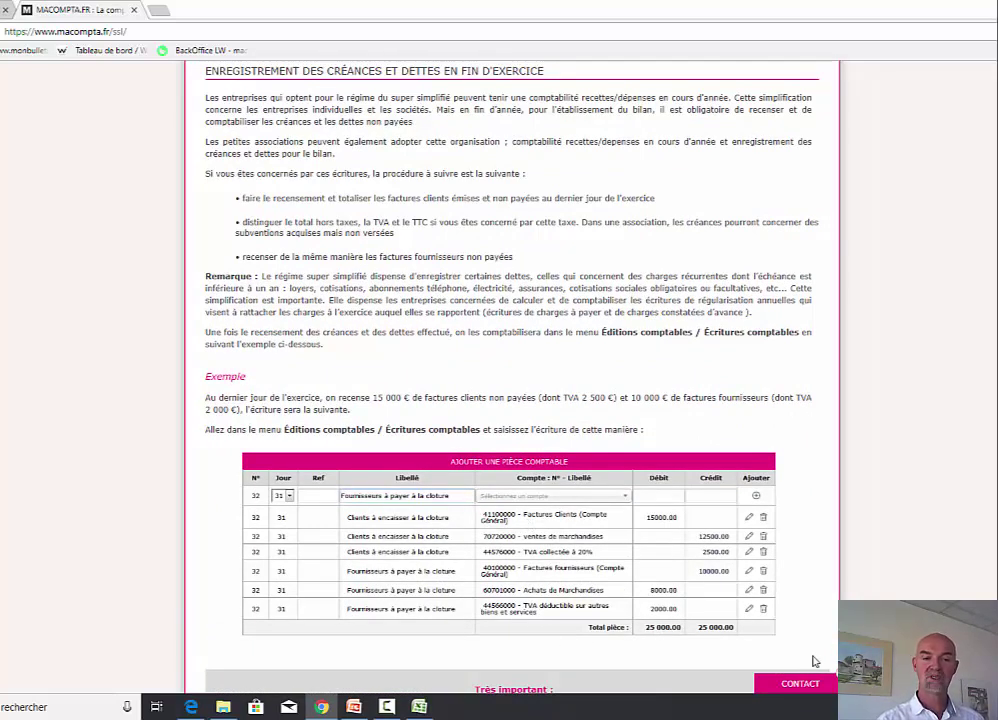
scroll(862, 580, "up", 1)
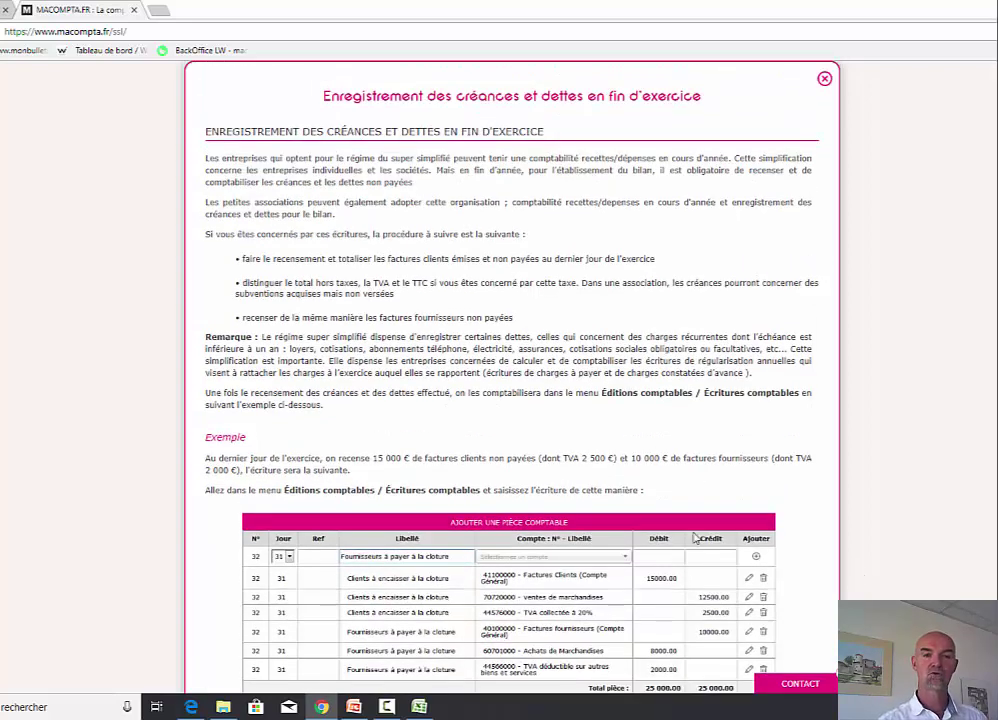
- Close the article and switch Dossier Comptable's Type de comptabilité to Créances / Dettes
left_click(824, 79)
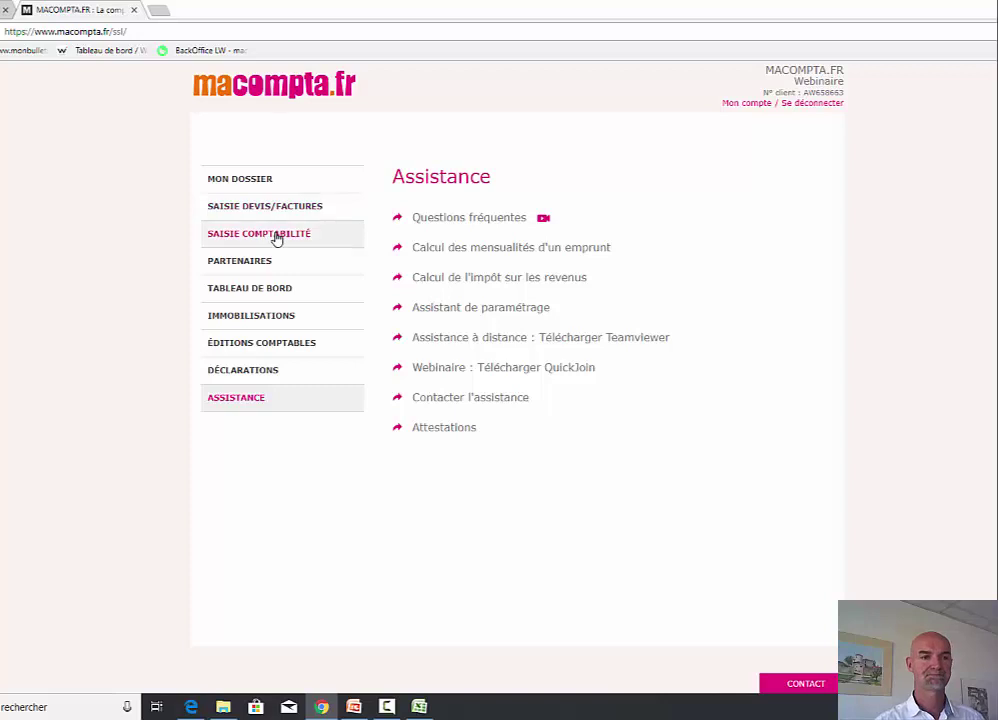
left_click(247, 181)
left_click(466, 219)
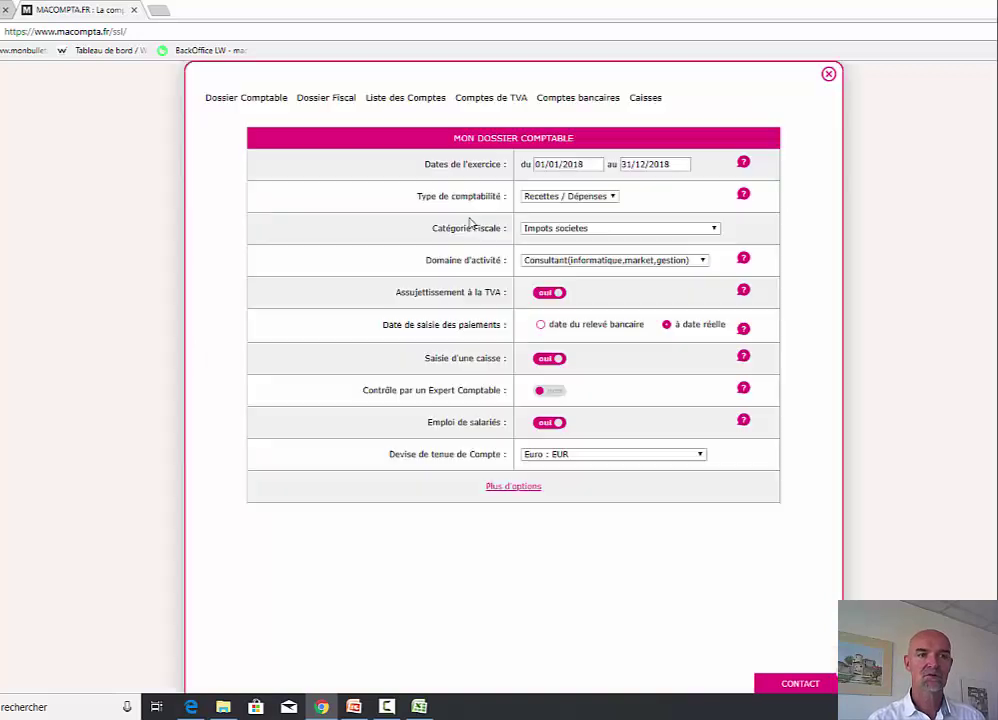
left_click(596, 197)
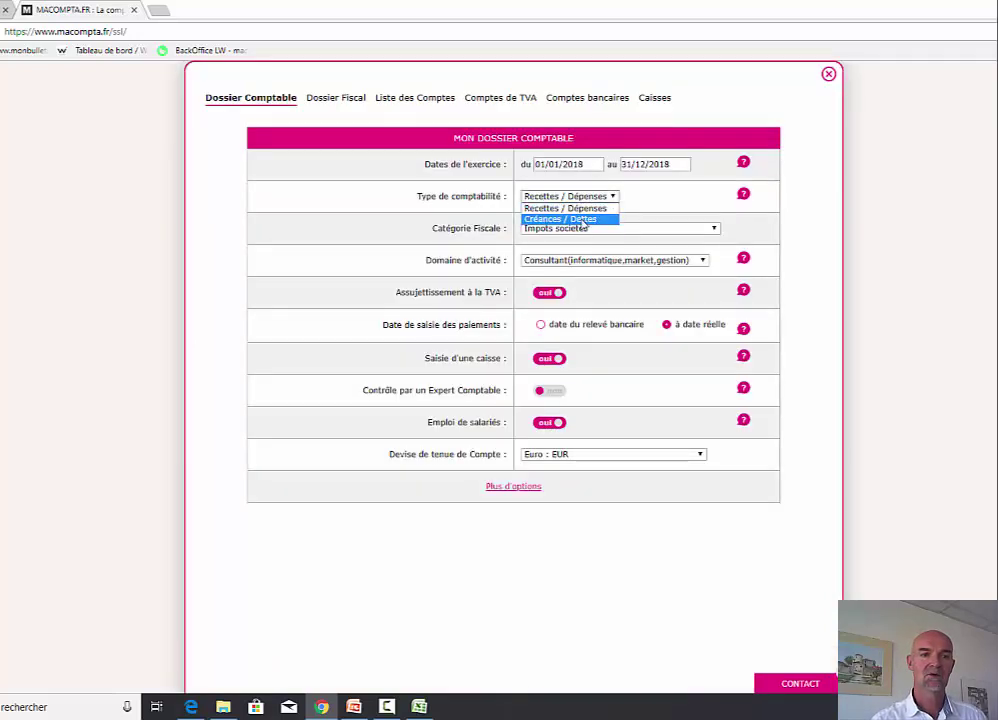
left_click(581, 220)
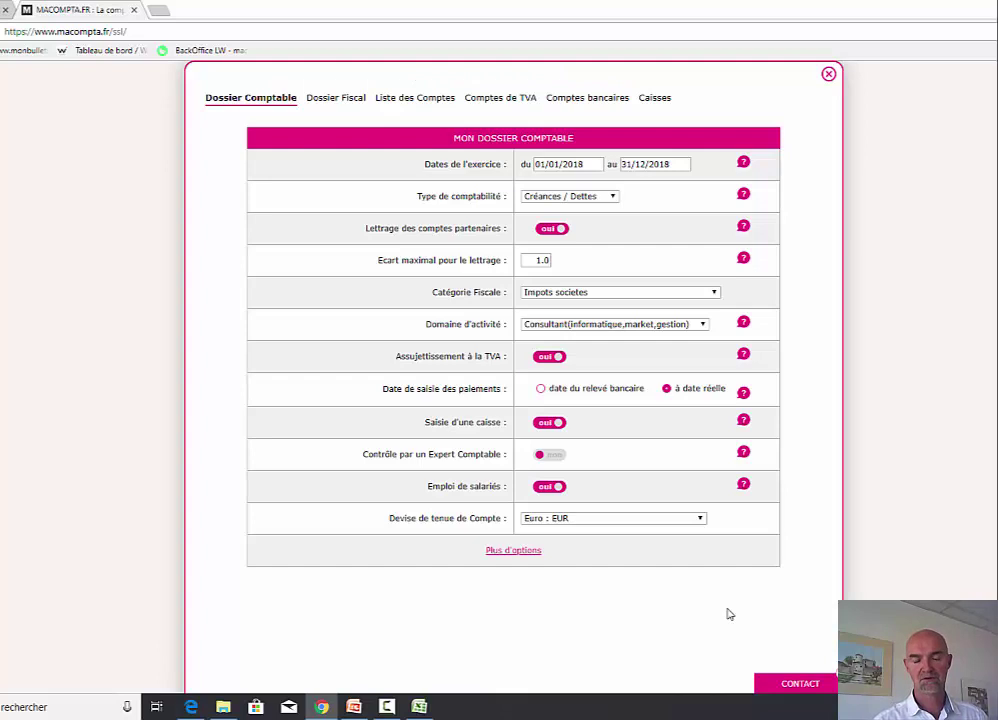
left_click(828, 75)
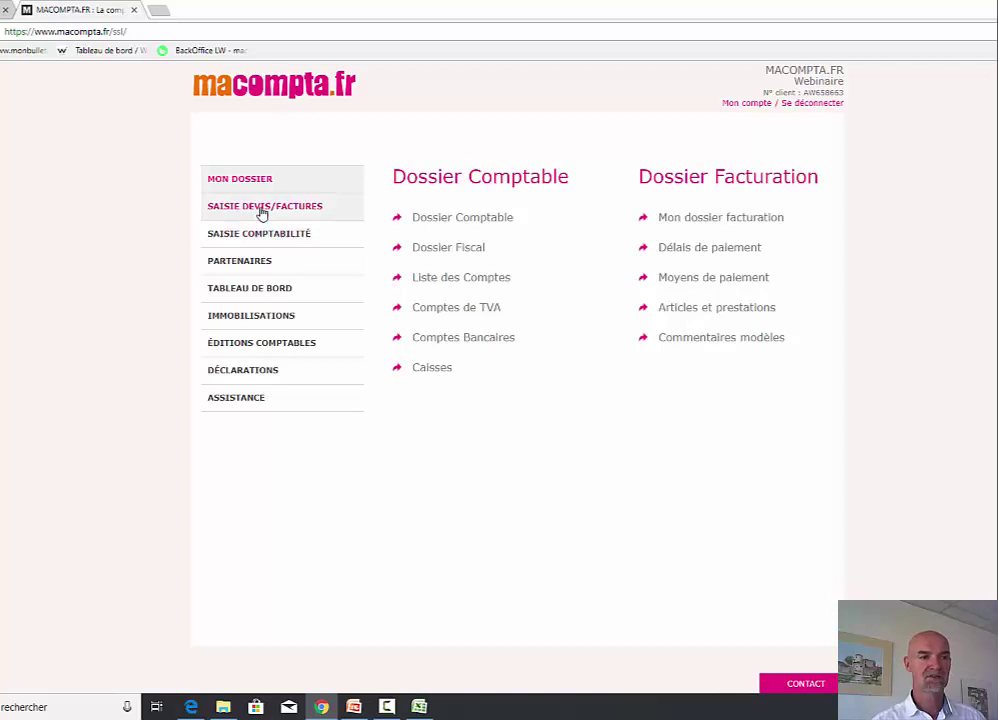
- Open a supplier invoice entry for September 2018, dated the 5th
left_click(261, 236)
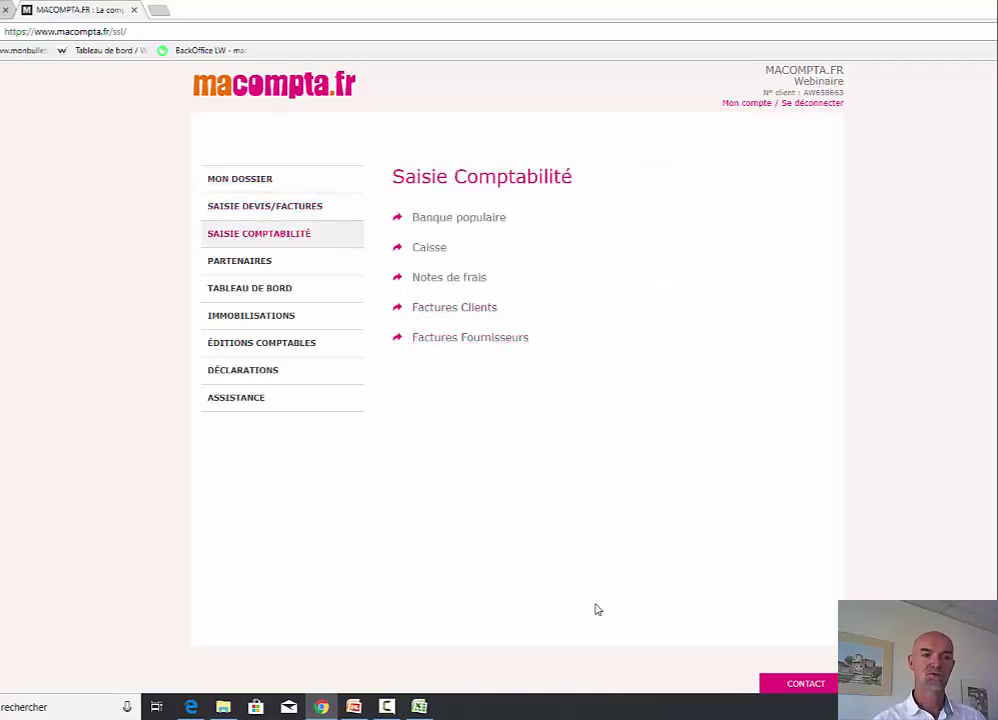
left_click(476, 341)
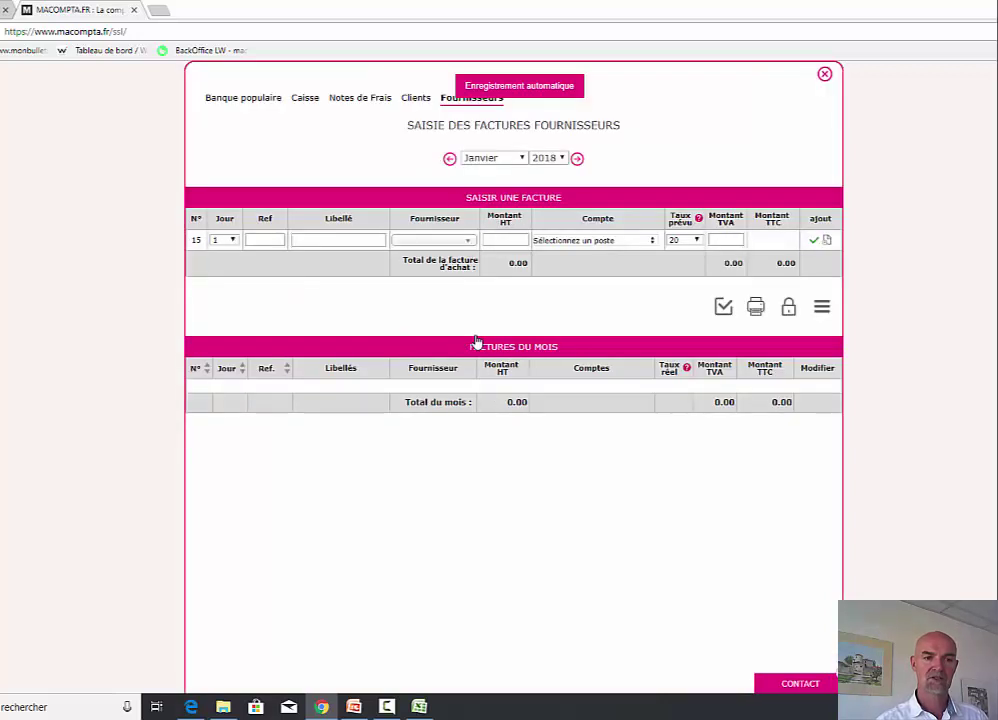
left_click(520, 160)
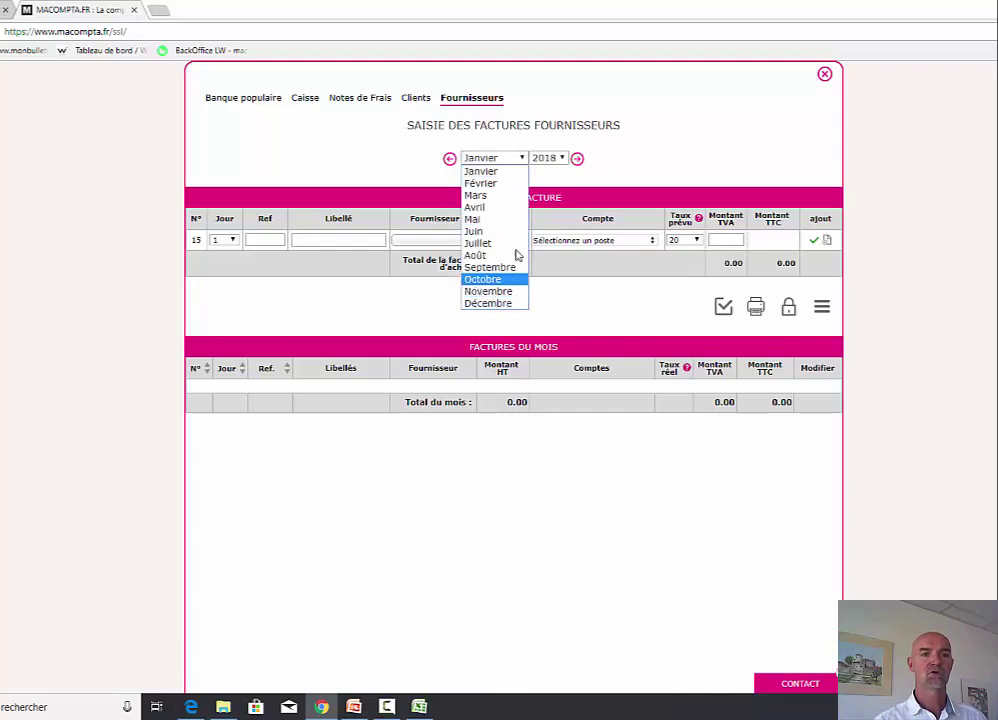
left_click(500, 268)
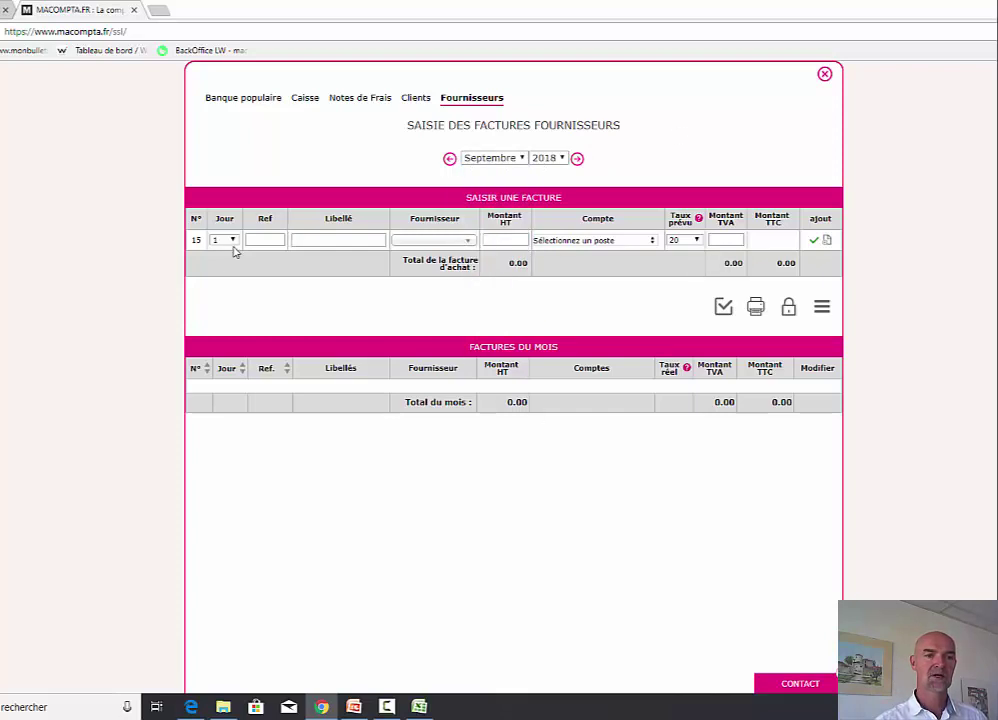
left_click(225, 240)
left_click(220, 293)
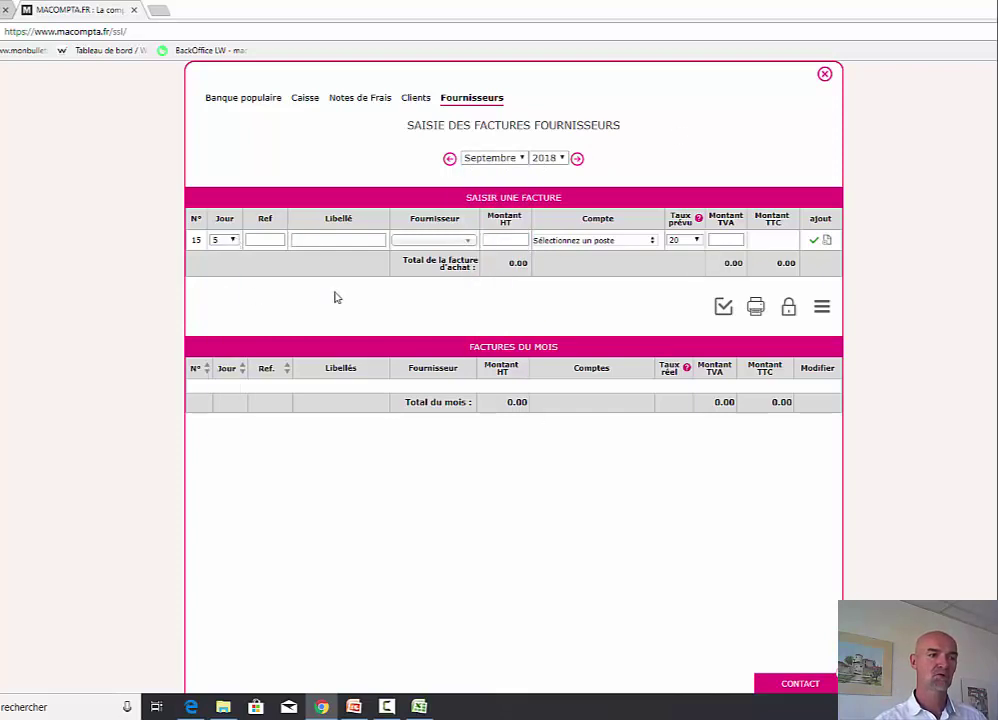
- Enter reference 5269 with label 'facture max' on the Factures fournisseurs account
left_click(265, 240)
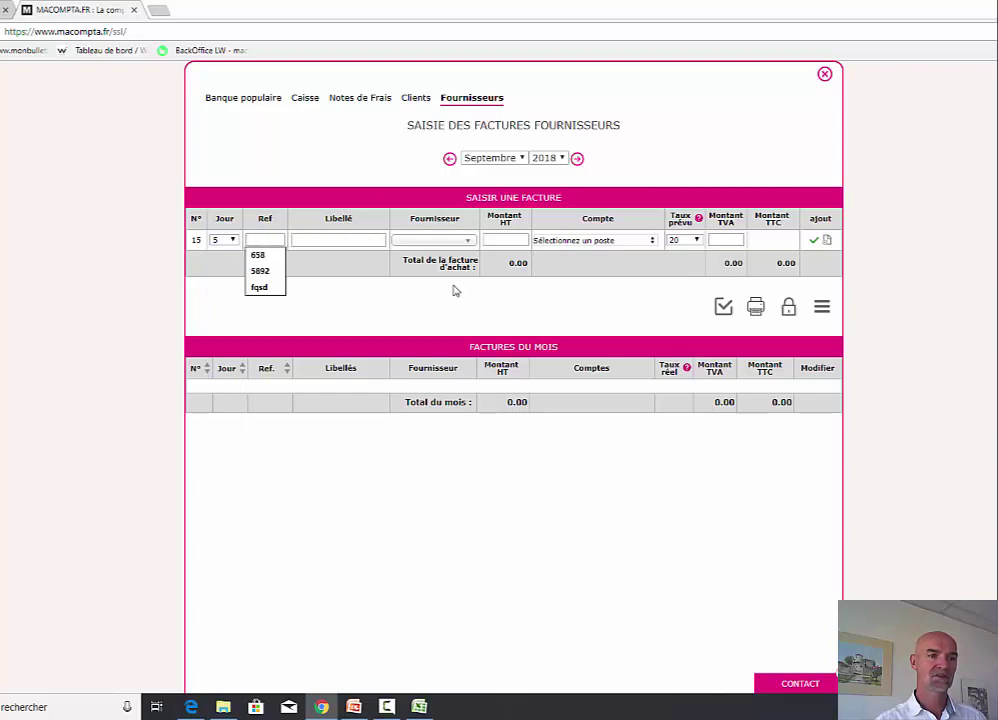
type("5269")
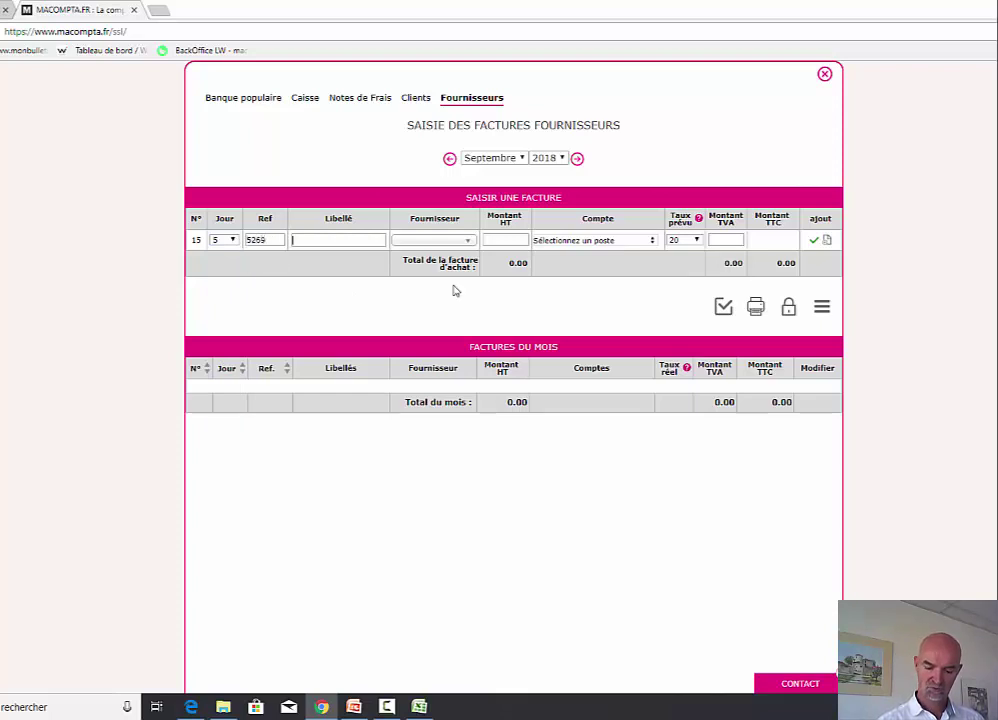
type("factu")
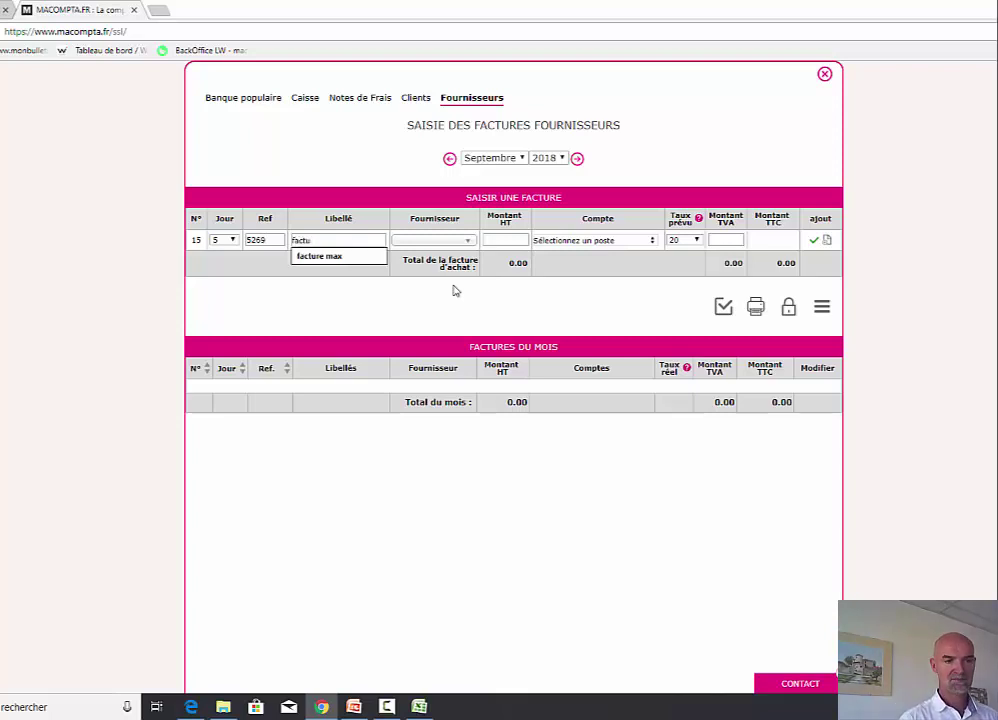
key("Down")
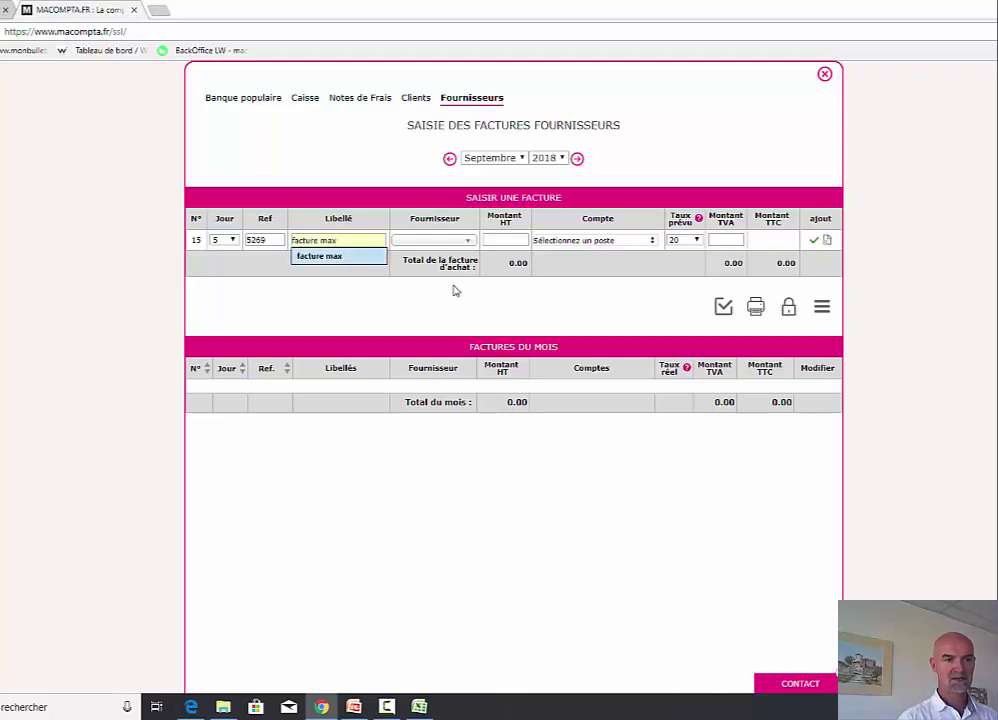
key("Return")
key("Tab")
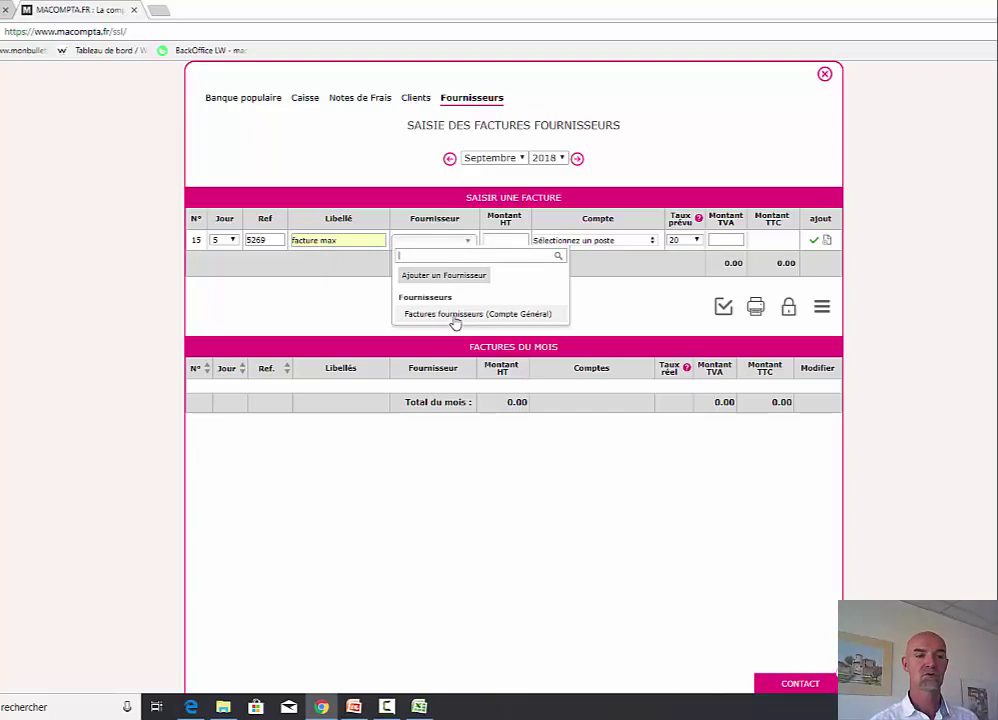
left_click(455, 316)
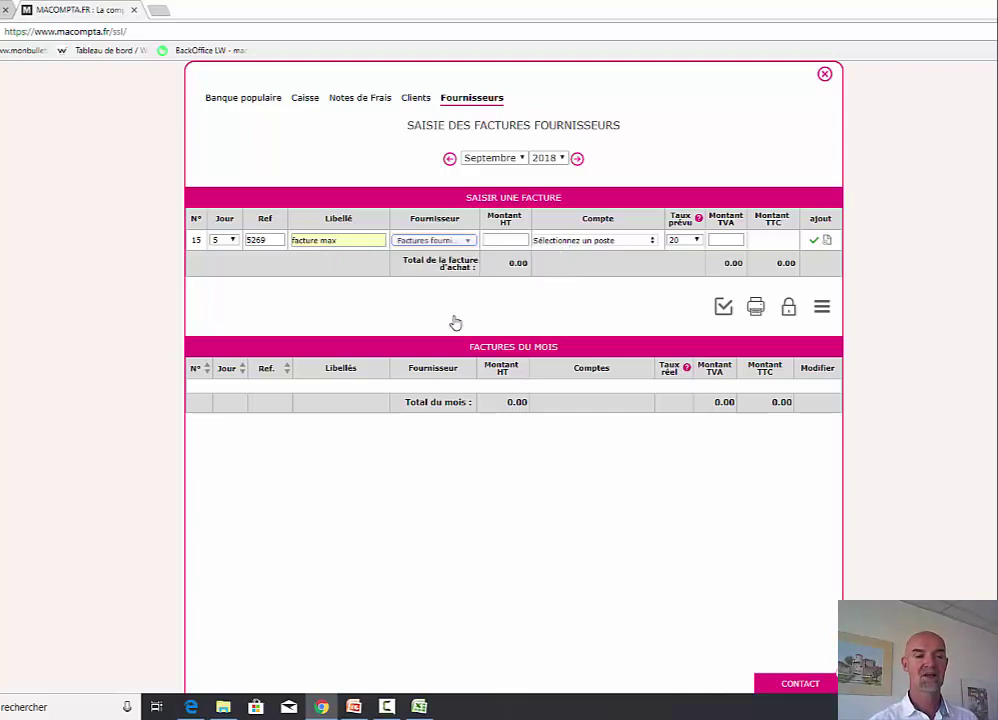
left_click(465, 244)
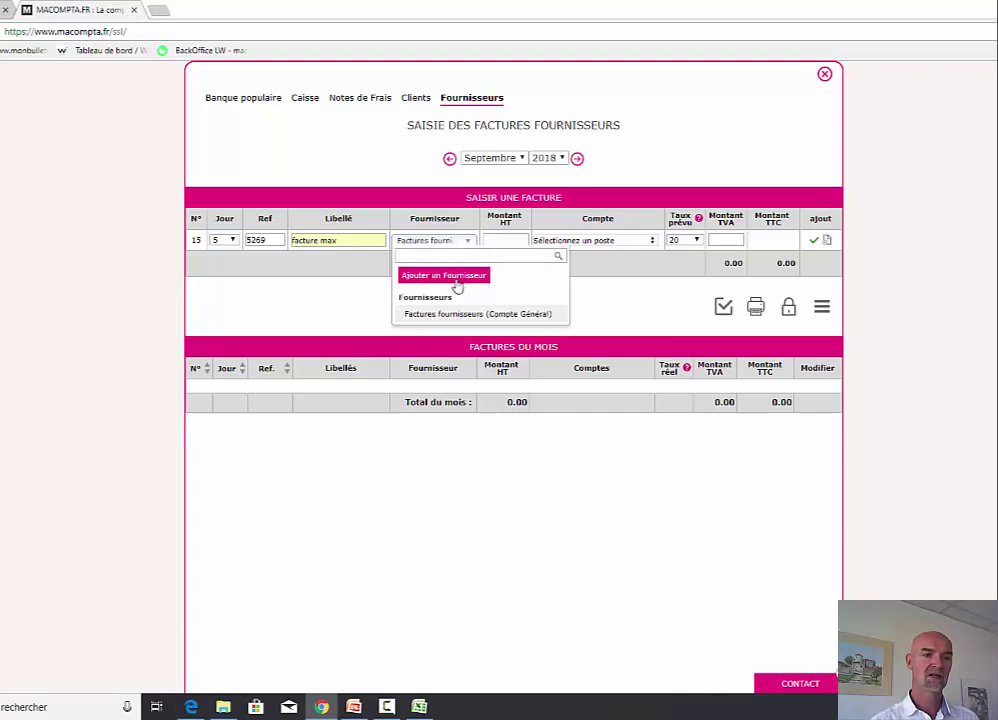
- Create supplier max and book 1500 HT to Achats Matières (ou groupe A)
left_click(455, 276)
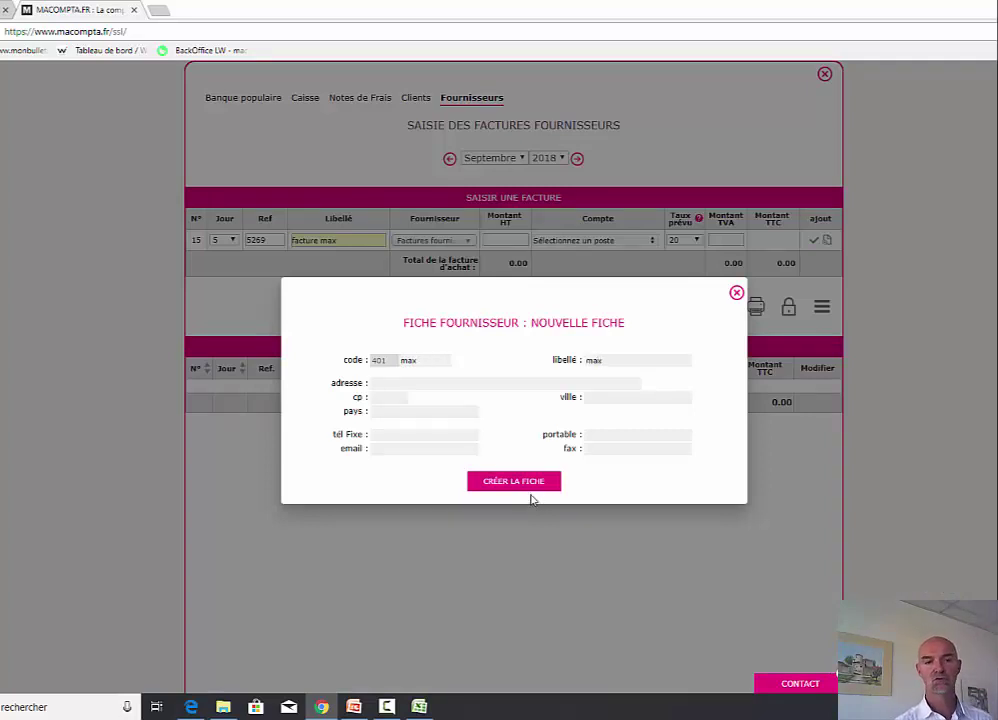
left_click(516, 482)
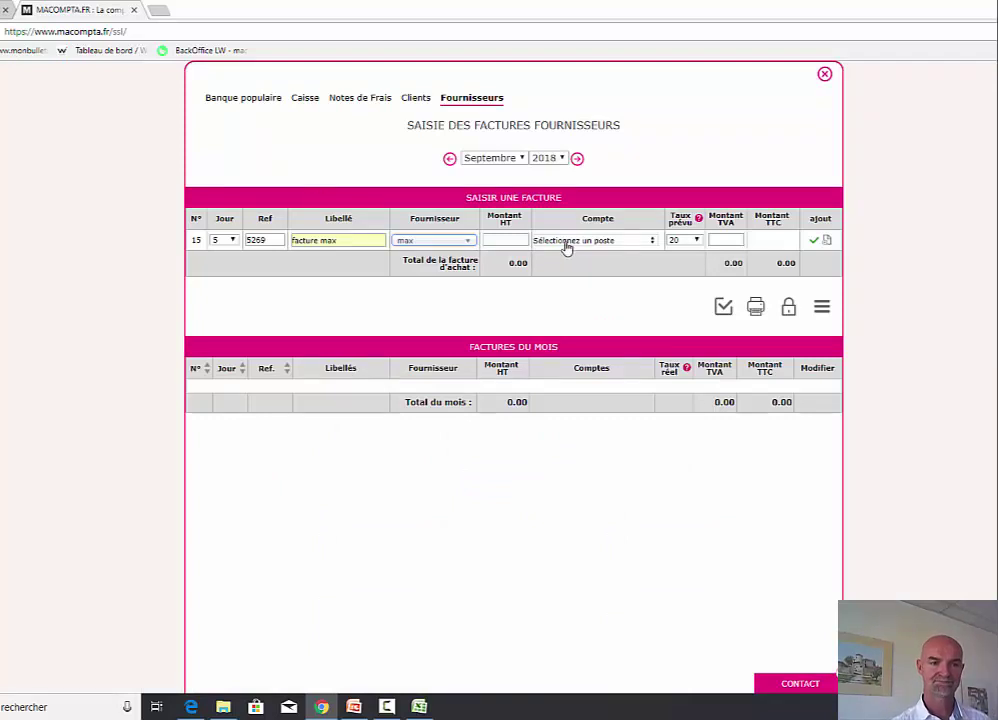
left_click(514, 238)
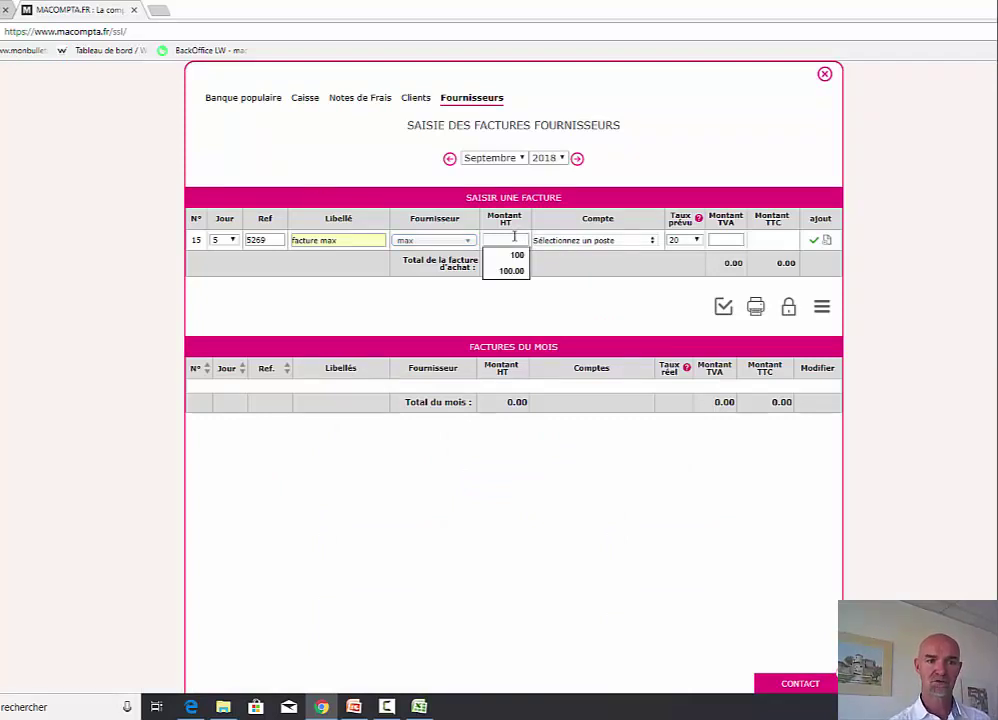
type("150")
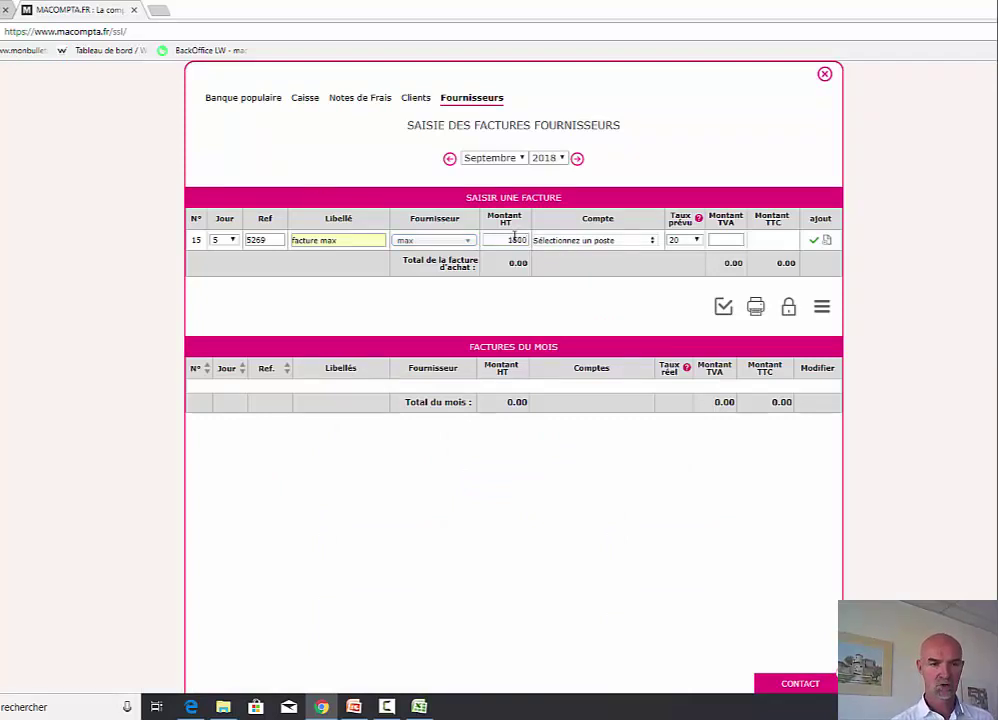
type("0")
left_click(600, 240)
mouse_move(592, 287)
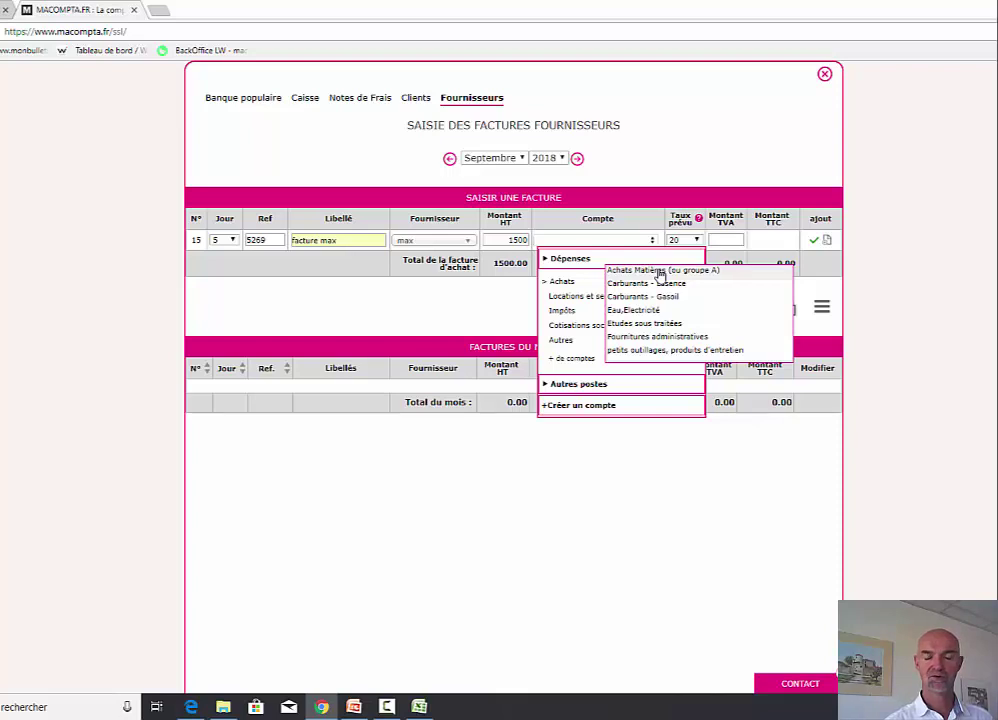
left_click(660, 272)
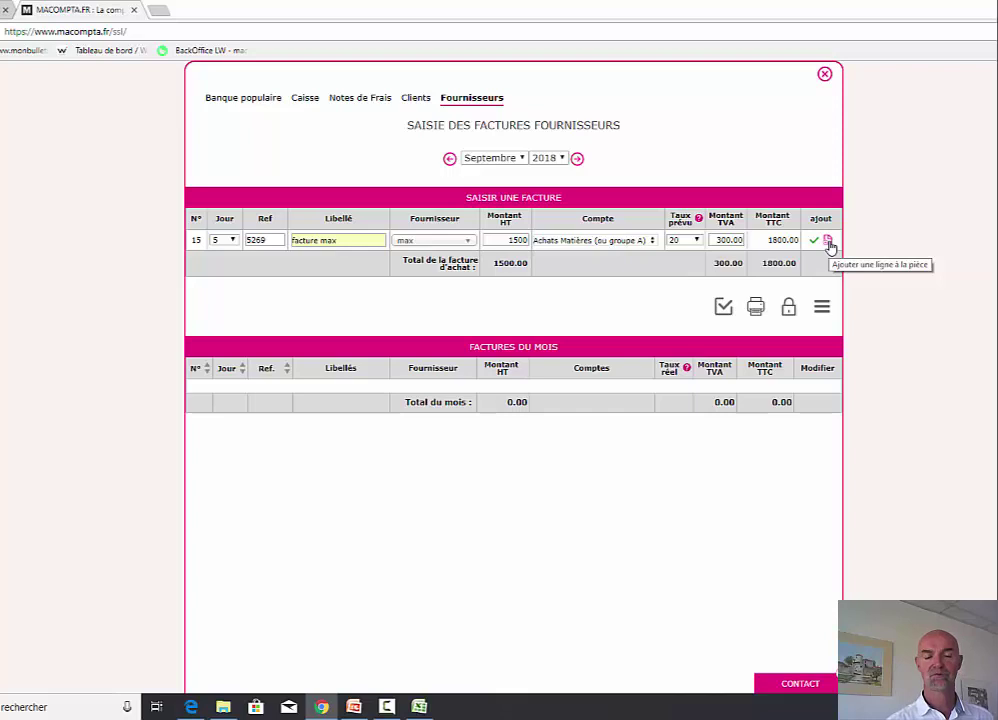
- Add a second 300 HT invoice line and bring up the Ajouter un compte form for it
left_click(828, 242)
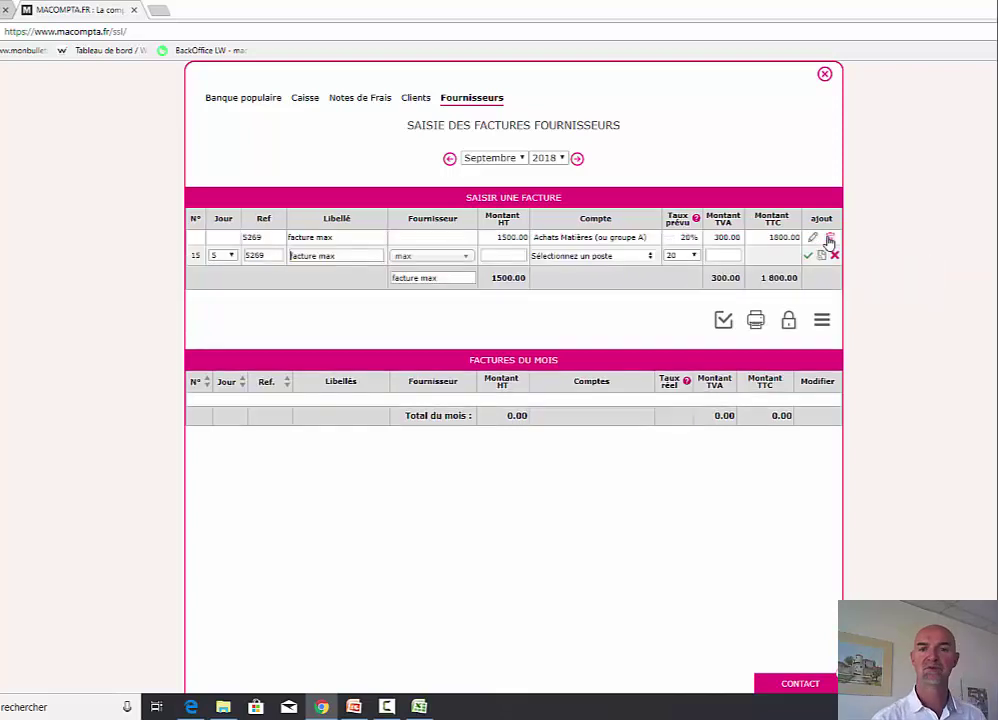
left_click(500, 254)
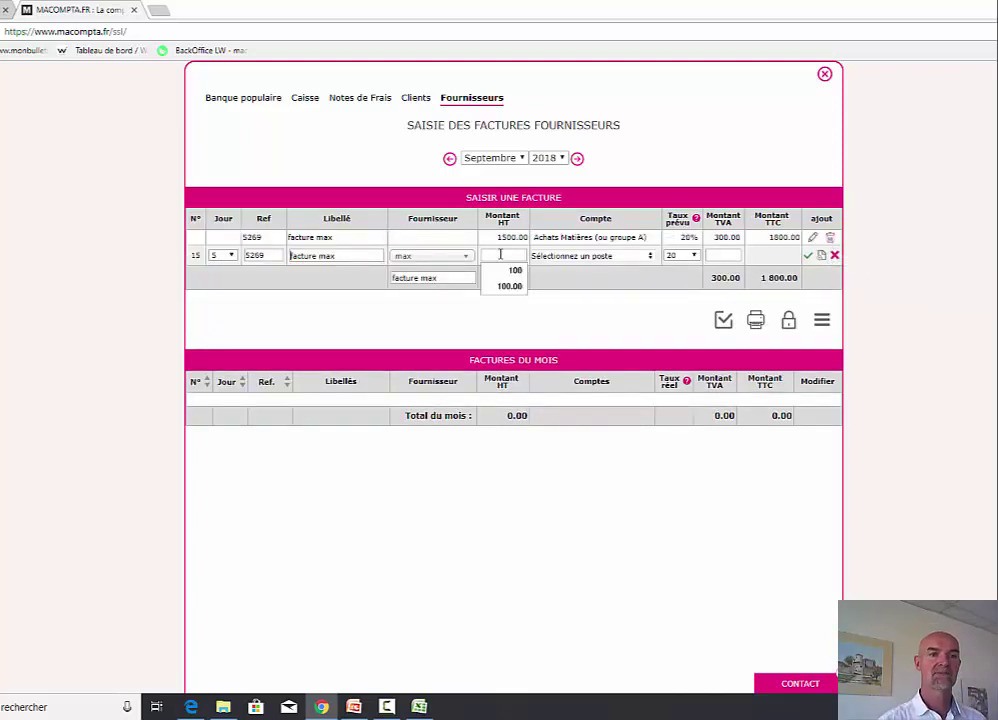
left_click(500, 254)
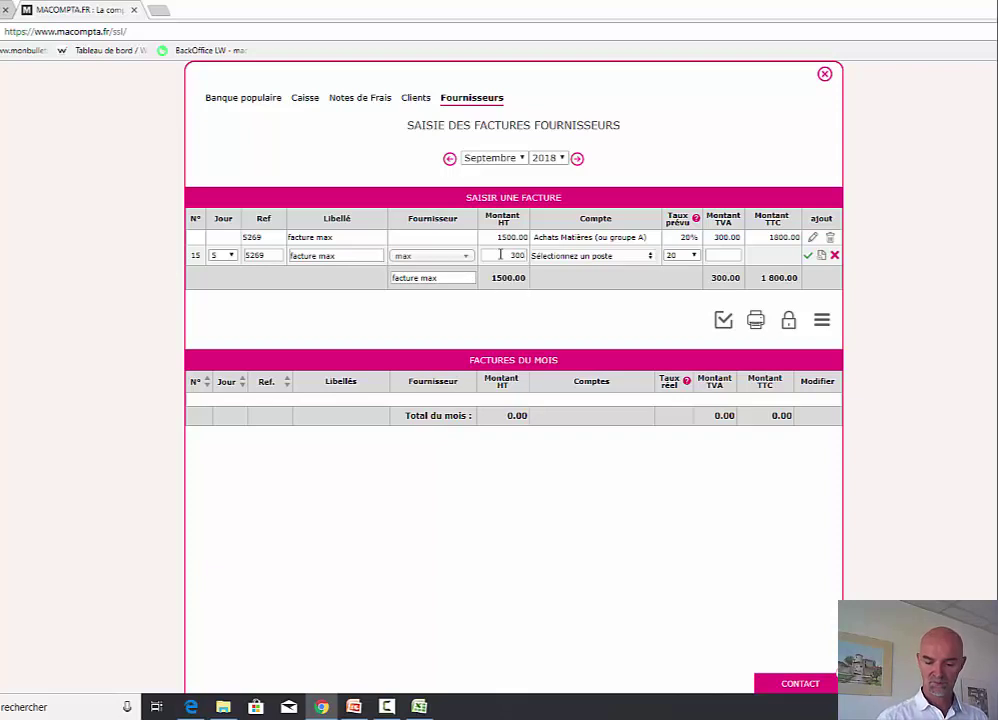
key("Tab")
type("t")
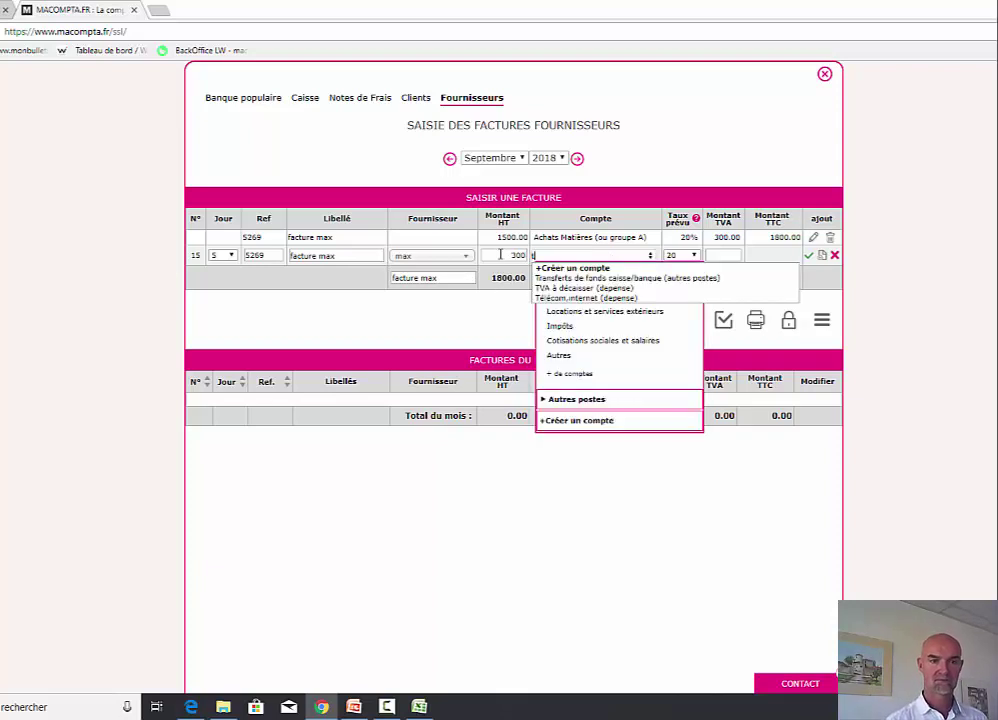
key("Escape")
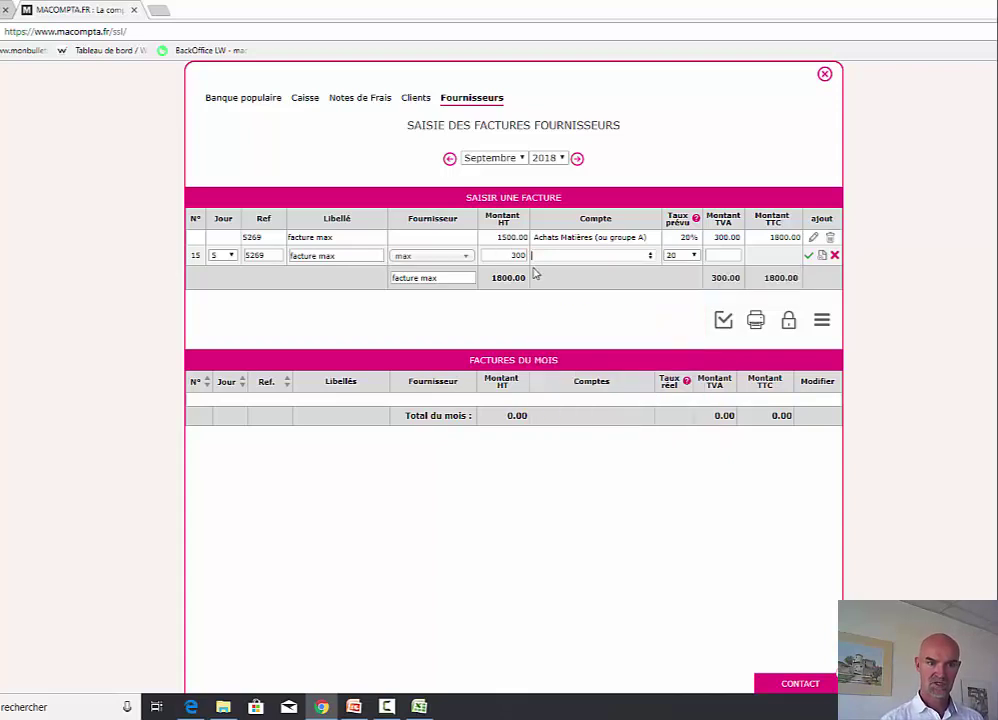
left_click(626, 257)
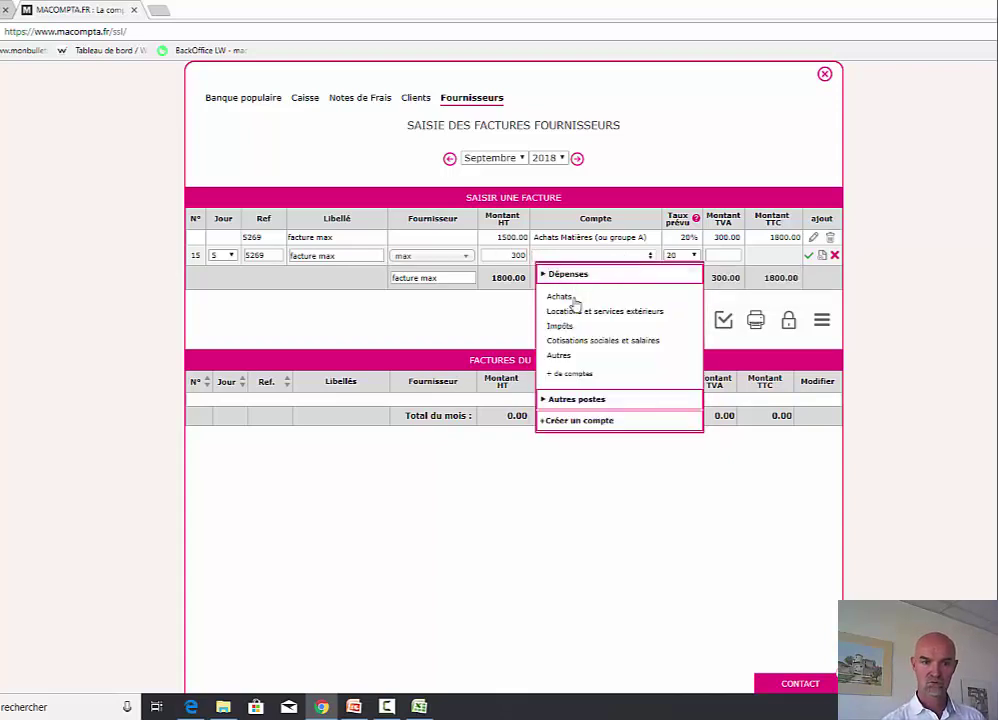
mouse_move(569, 313)
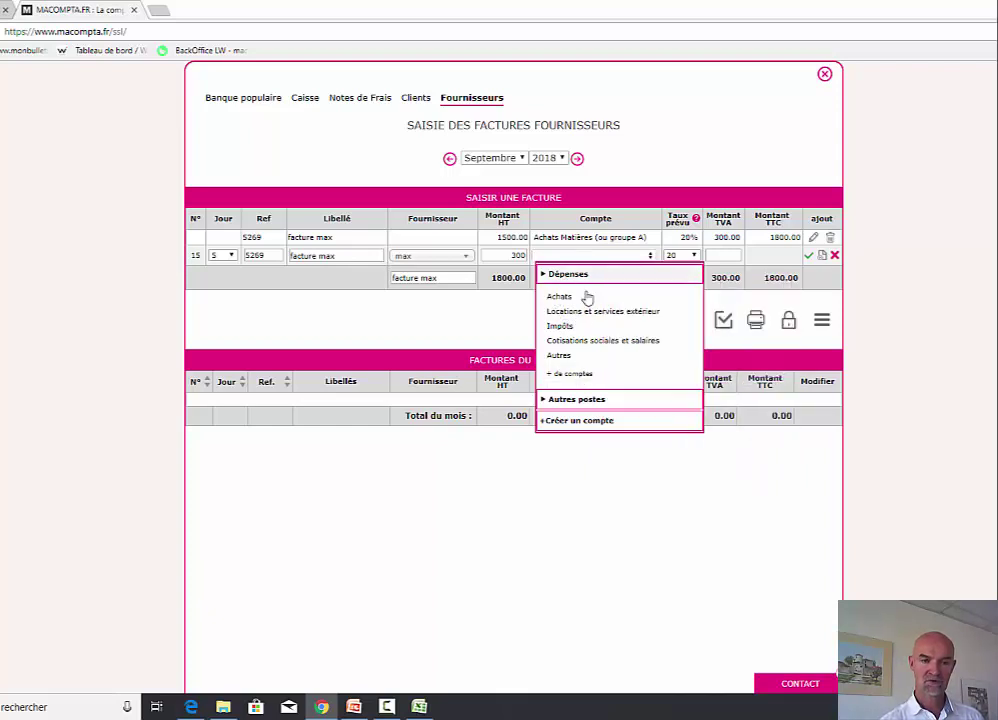
left_click(585, 424)
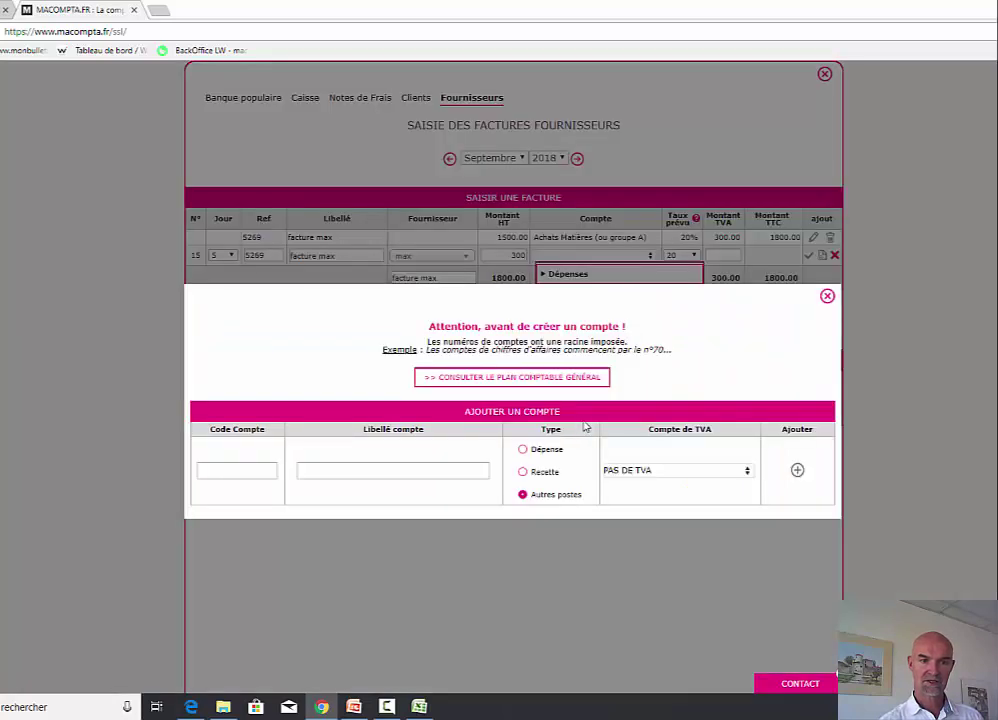
- Prefill the new account as 6241 Transports sur achats from the general chart's 624 group
left_click(524, 380)
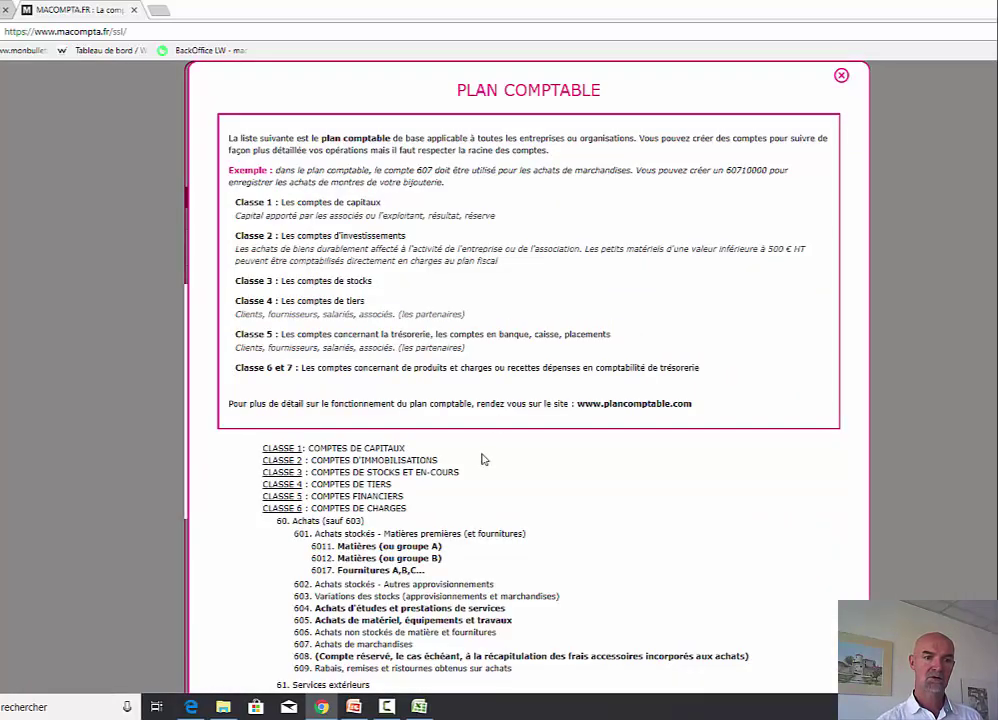
scroll(700, 505, "down", 2)
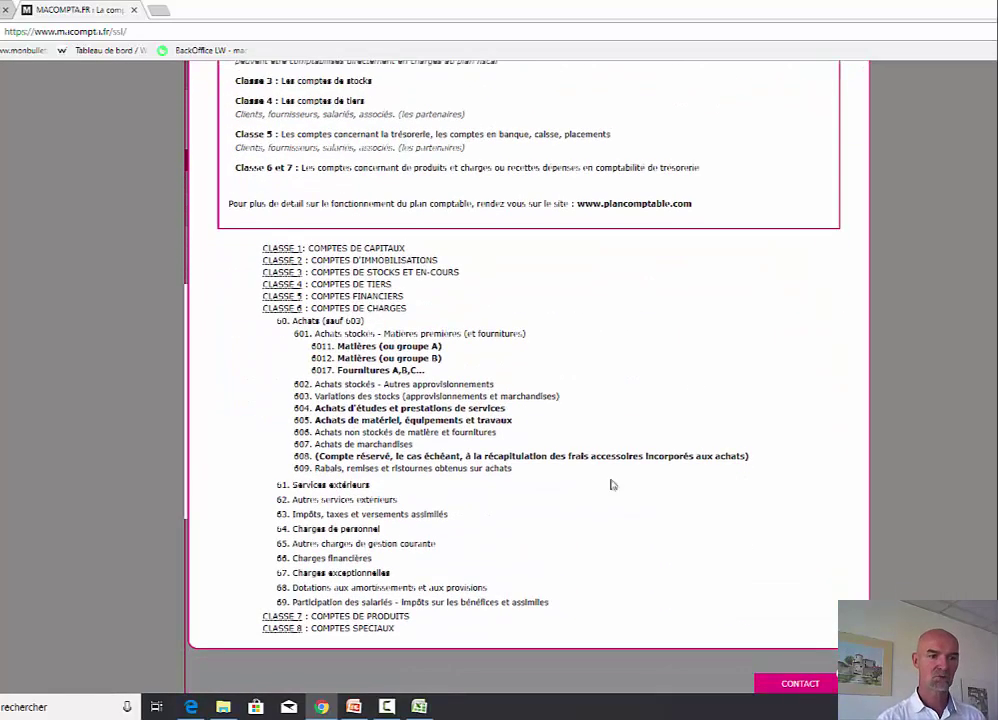
left_click(331, 324)
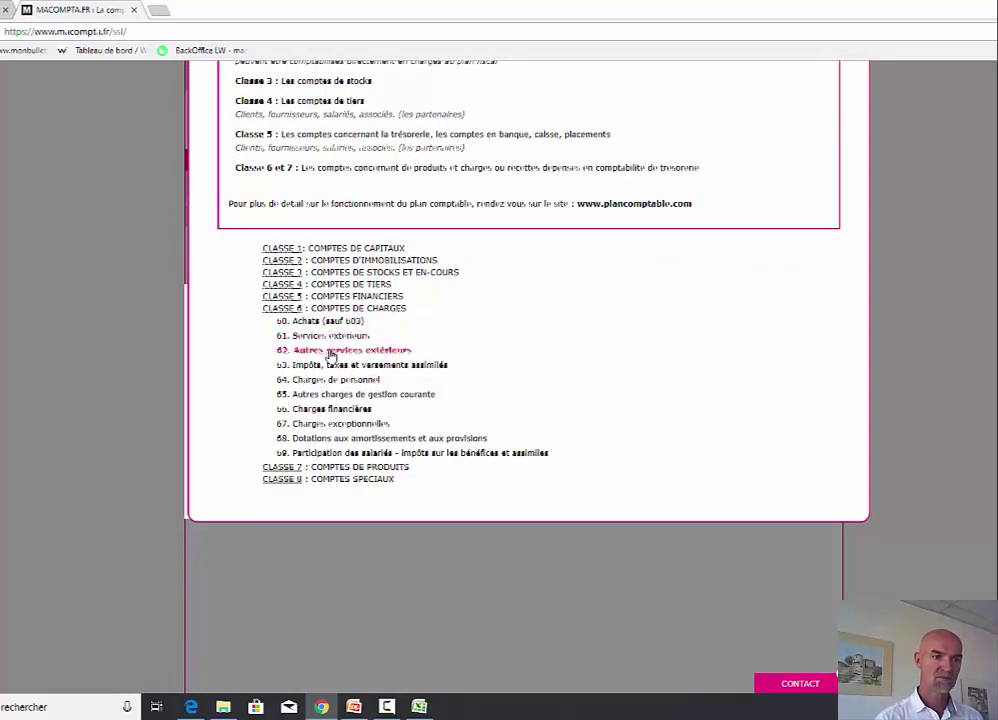
left_click(333, 337)
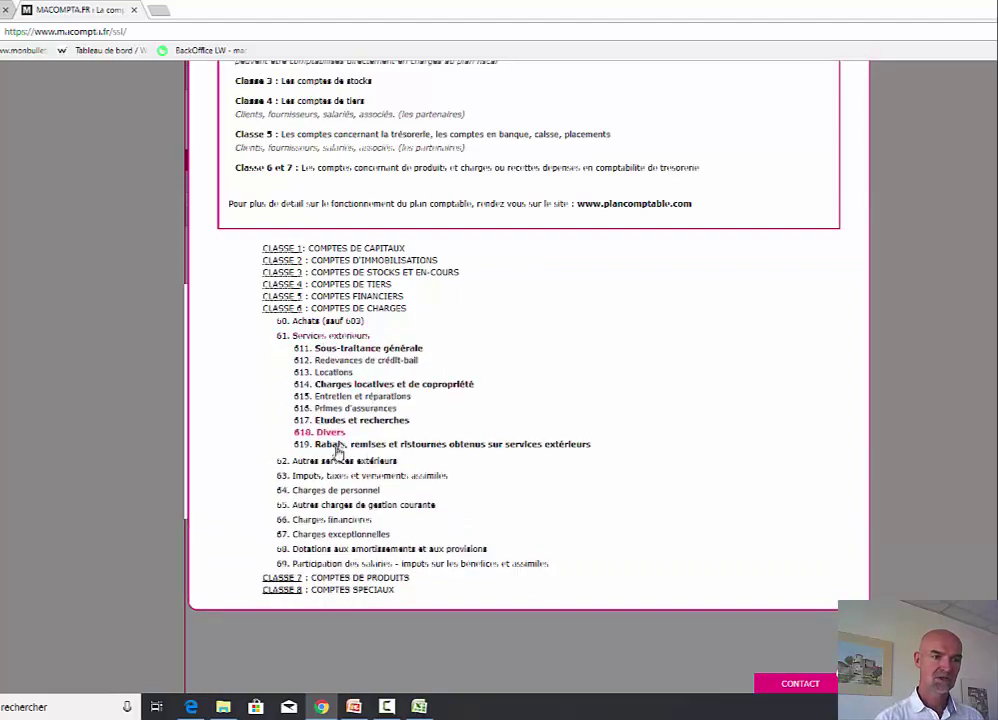
left_click(336, 462)
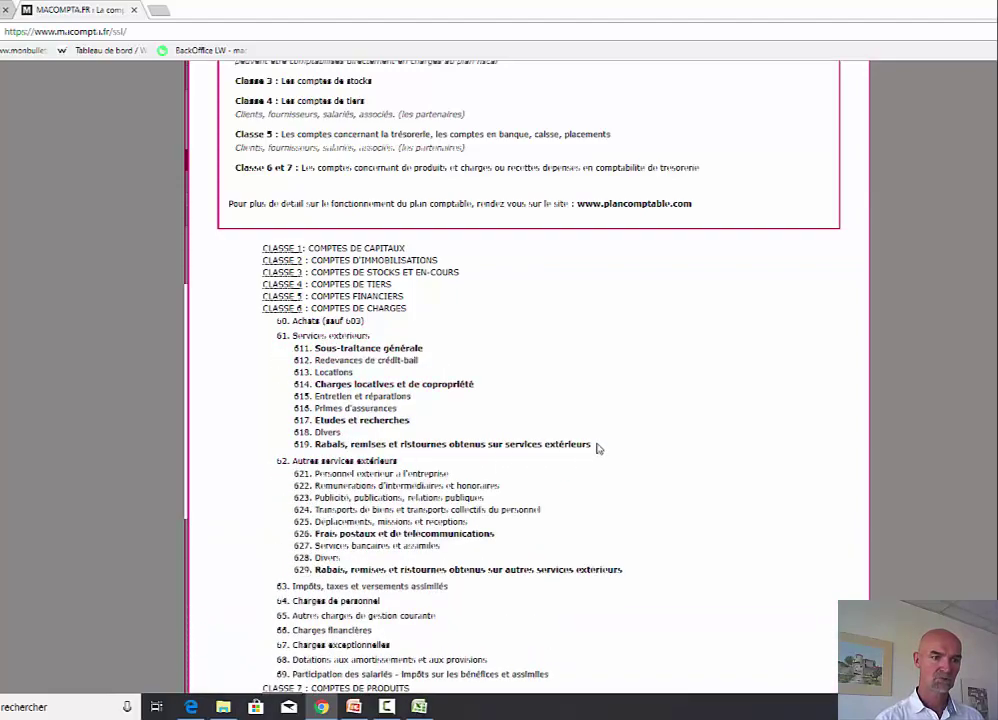
scroll(591, 449, "down", 1)
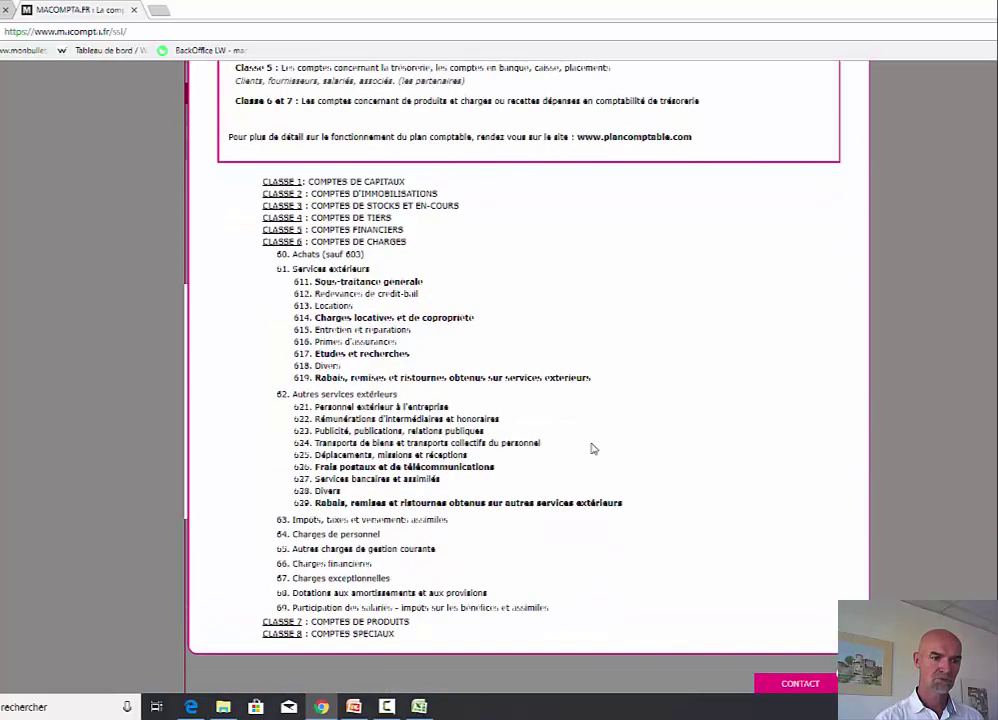
left_click(455, 447)
left_click(445, 456)
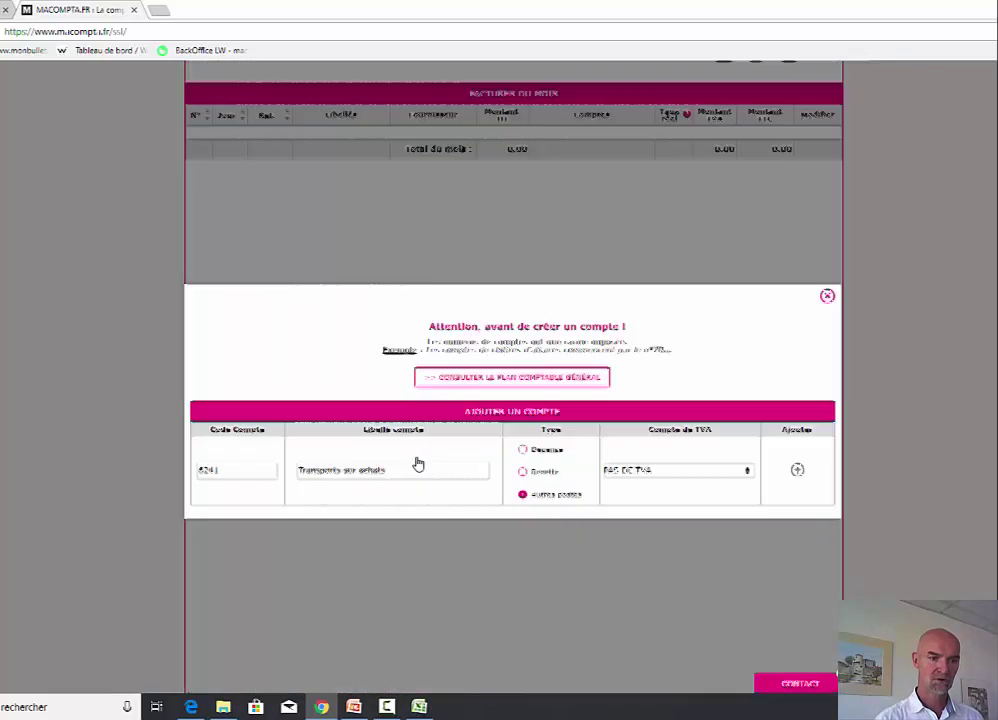
- Add 6241 as an expense account with deductible VAT on other goods and services, then validate the invoice
left_click(524, 450)
left_click(631, 474)
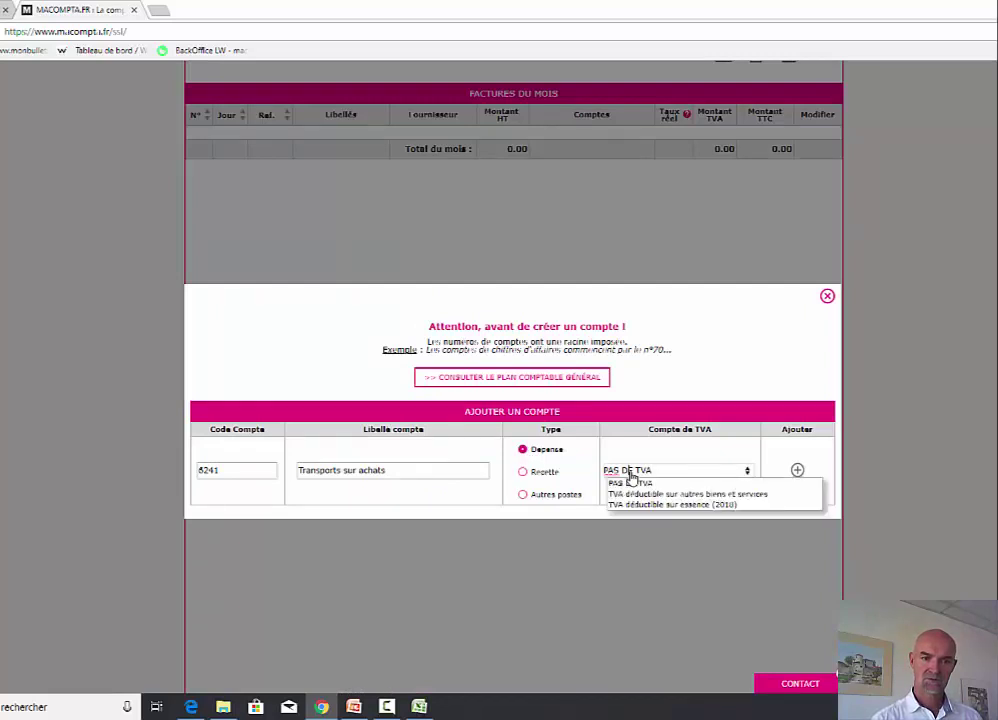
left_click(735, 494)
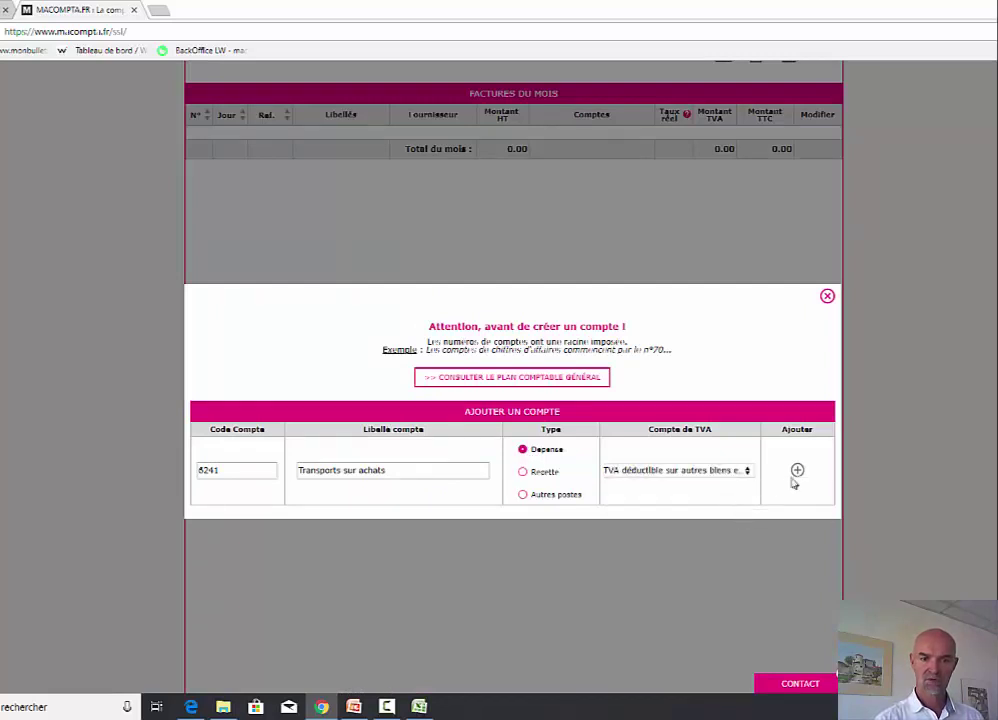
left_click(797, 471)
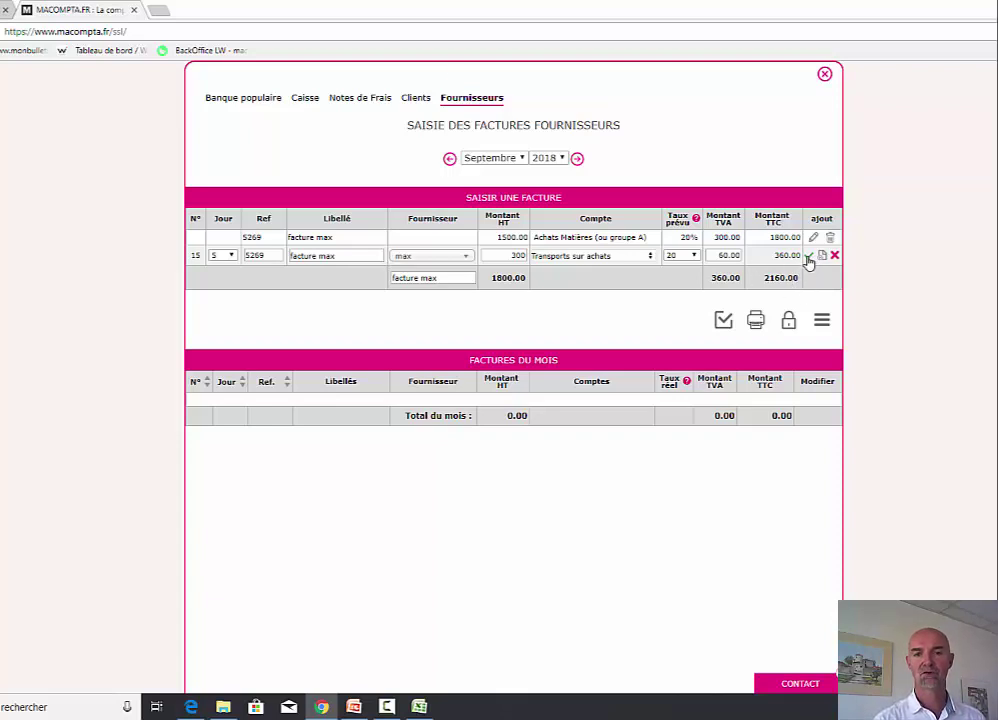
left_click(808, 256)
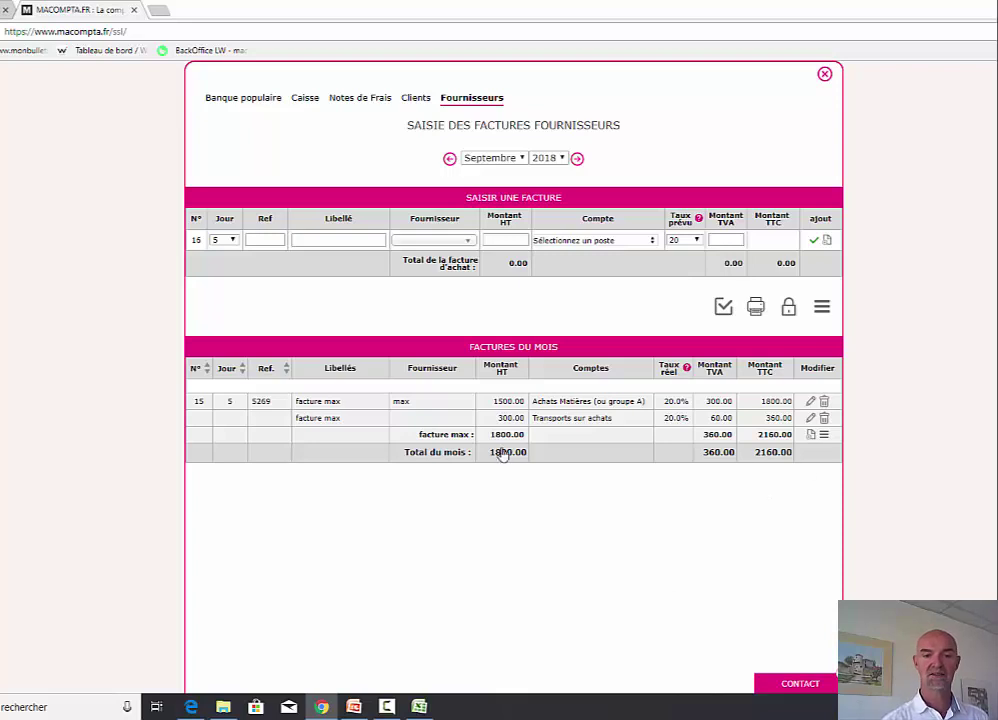
- Check supplier max's accounting history through Décembre, showing 2160.00 owed
left_click(824, 74)
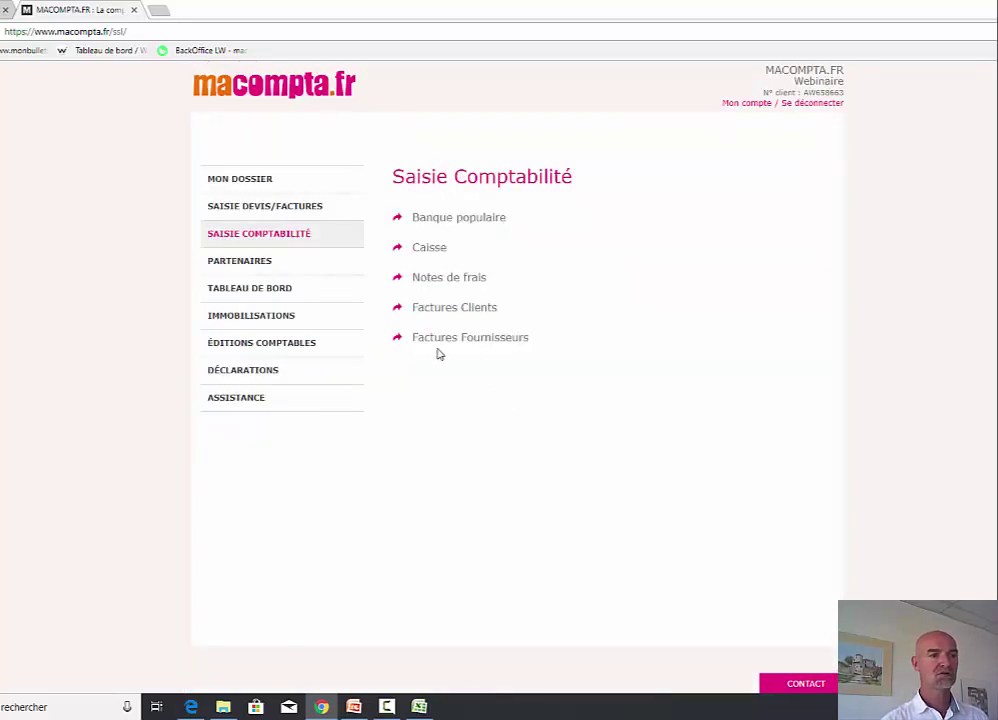
left_click(258, 266)
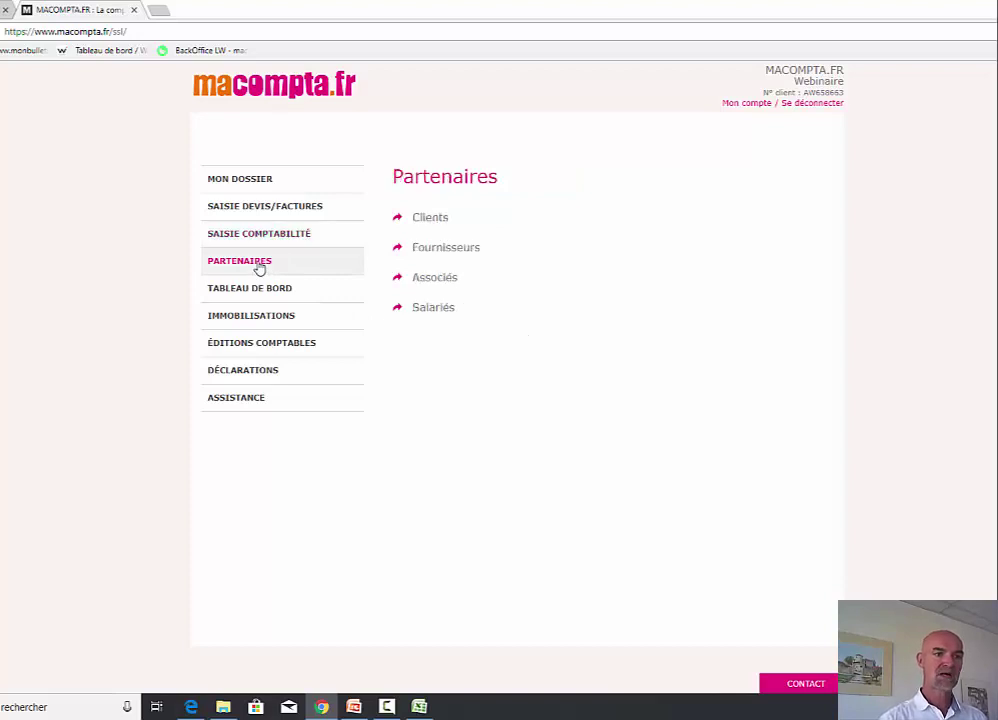
left_click(450, 248)
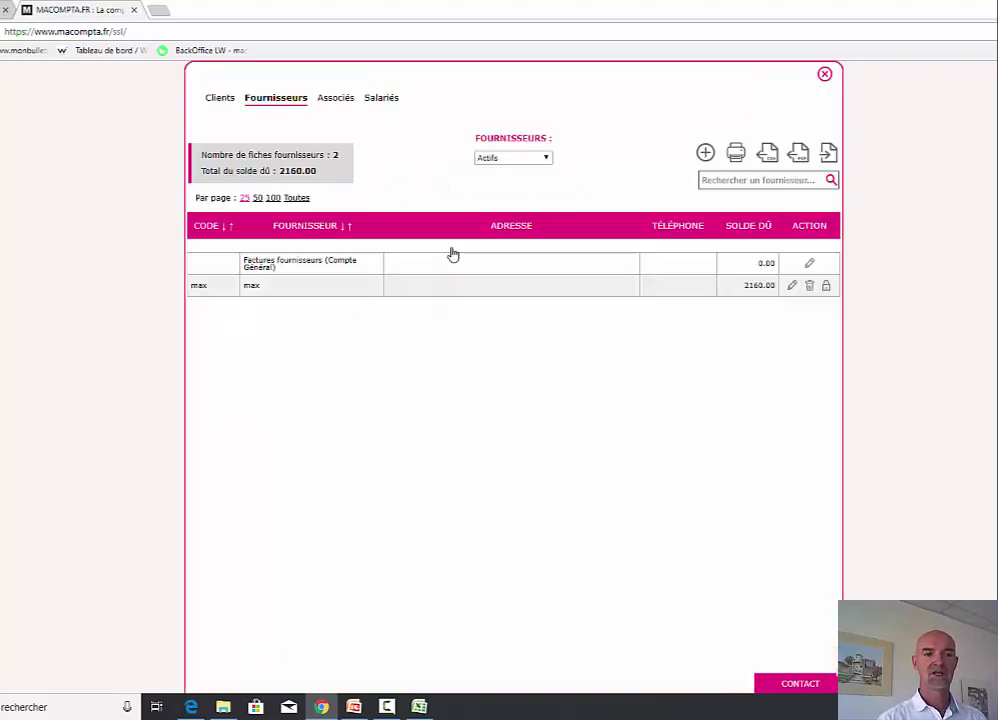
left_click(792, 287)
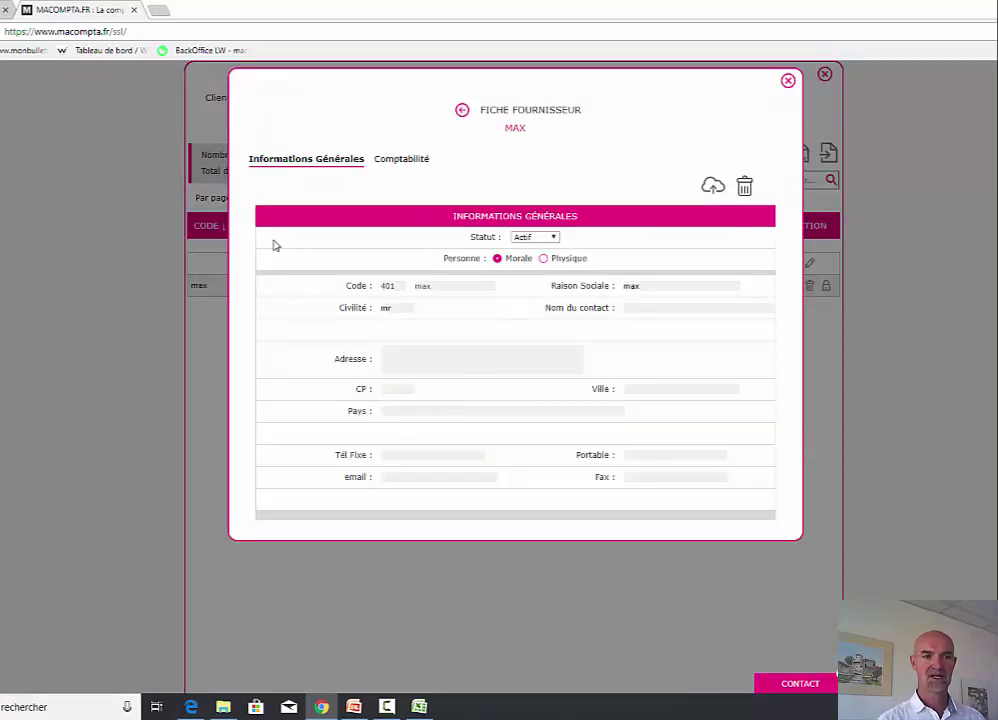
left_click(408, 164)
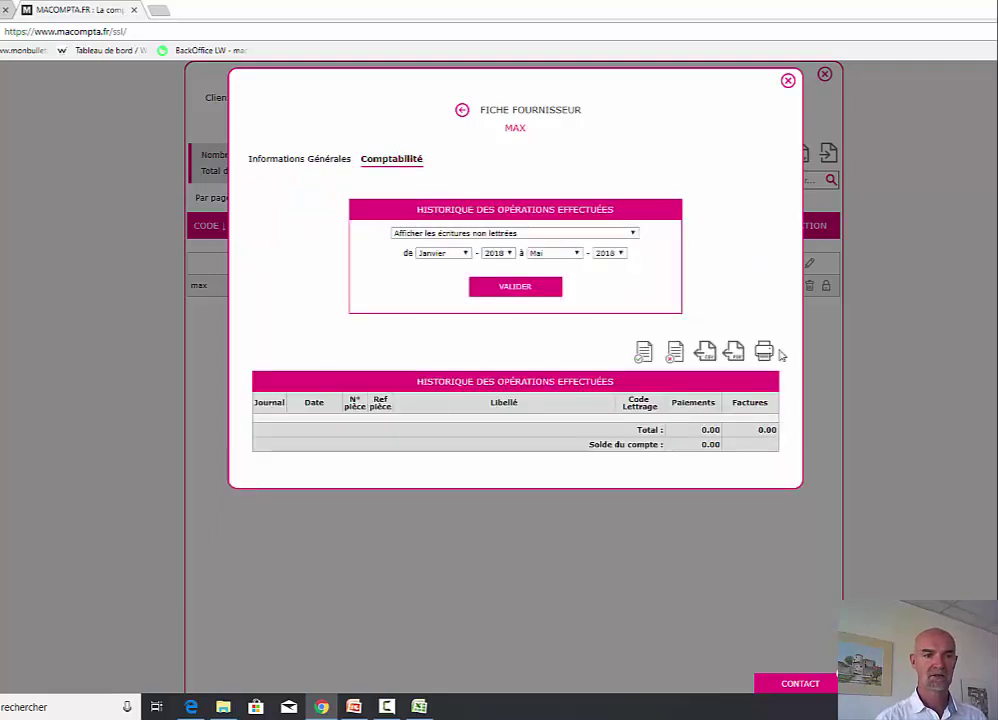
left_click(568, 256)
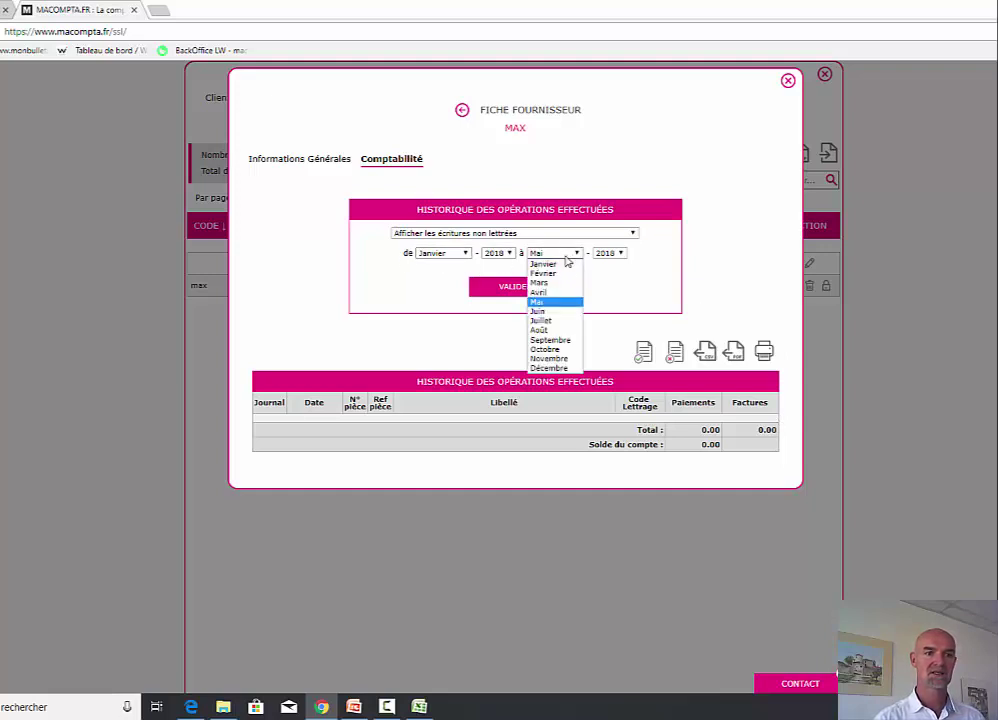
left_click(552, 365)
left_click(539, 290)
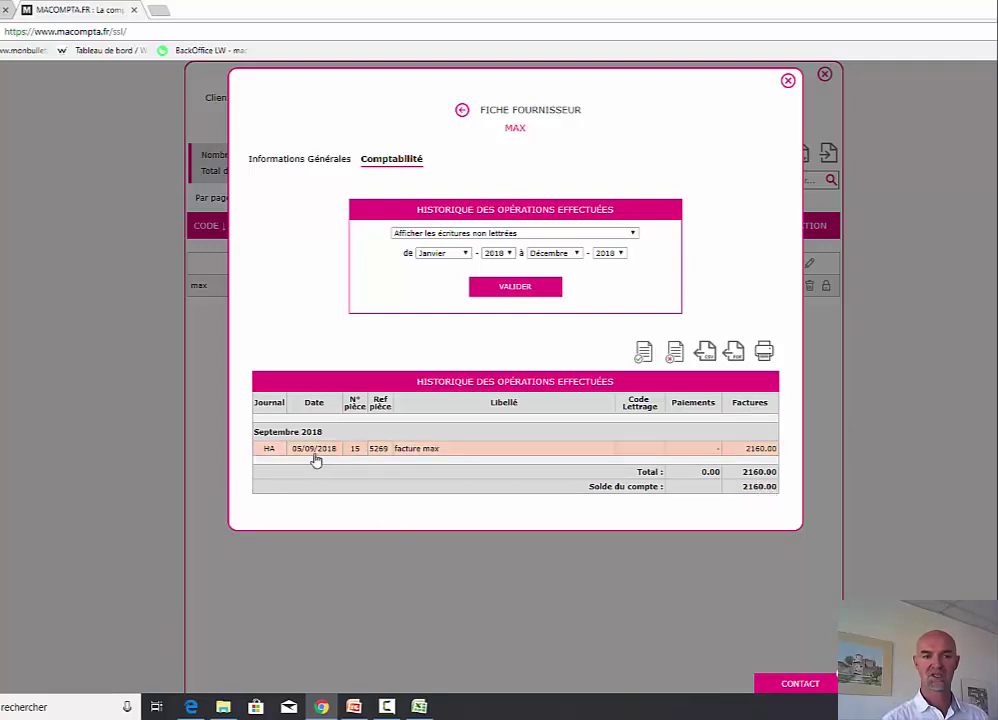
left_click(788, 81)
left_click(822, 78)
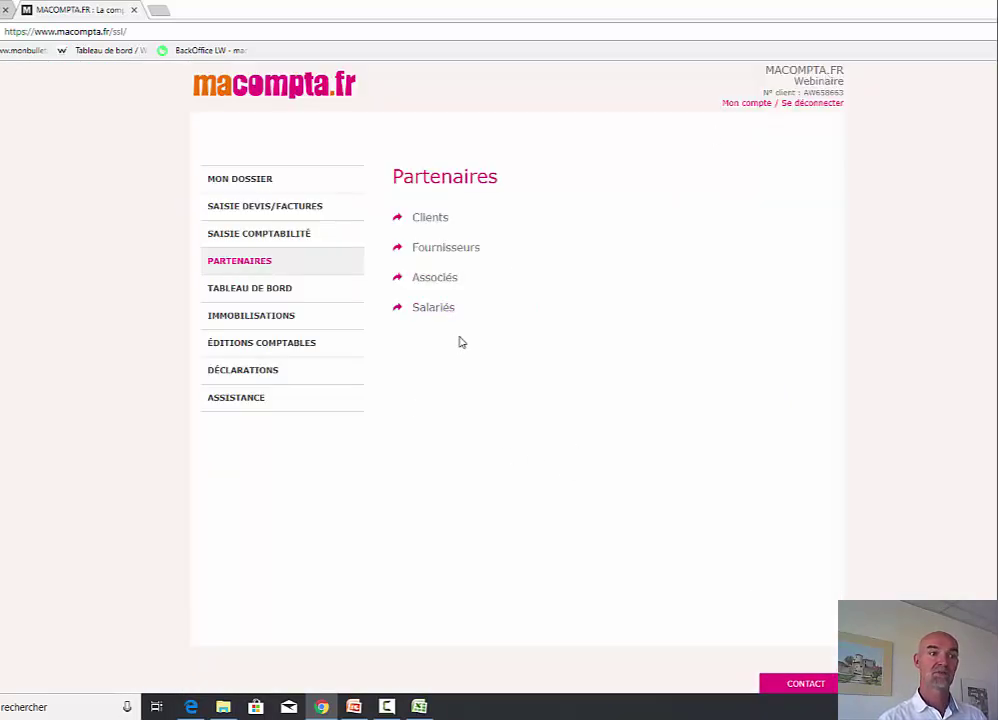
- Open the Banque populaire entries for November 2018 and set the payment day to 4
left_click(285, 236)
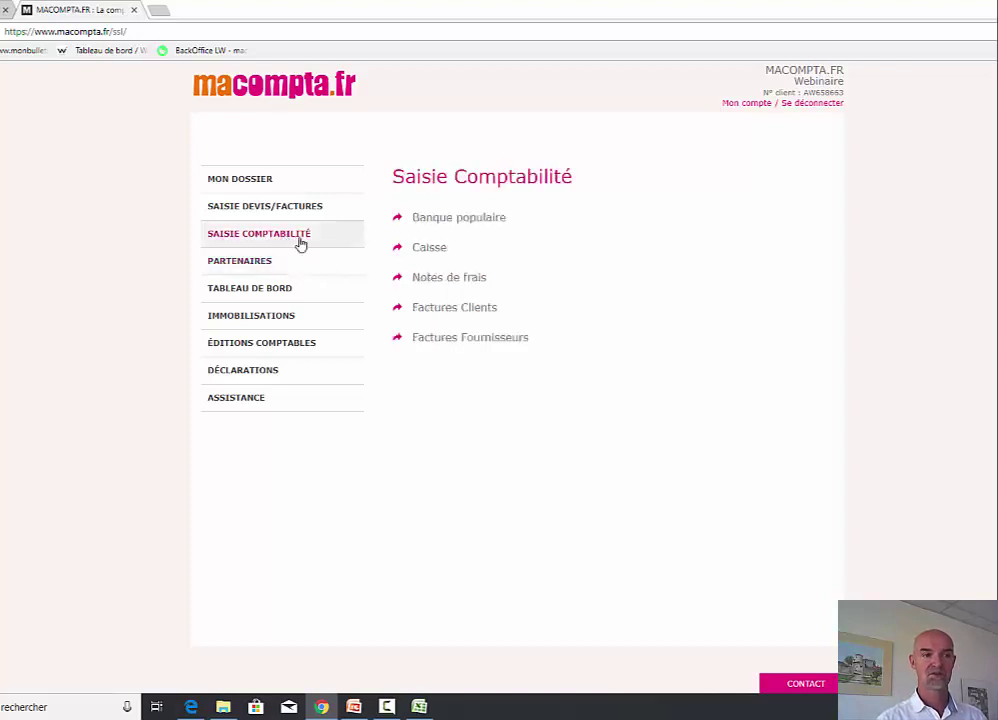
left_click(460, 219)
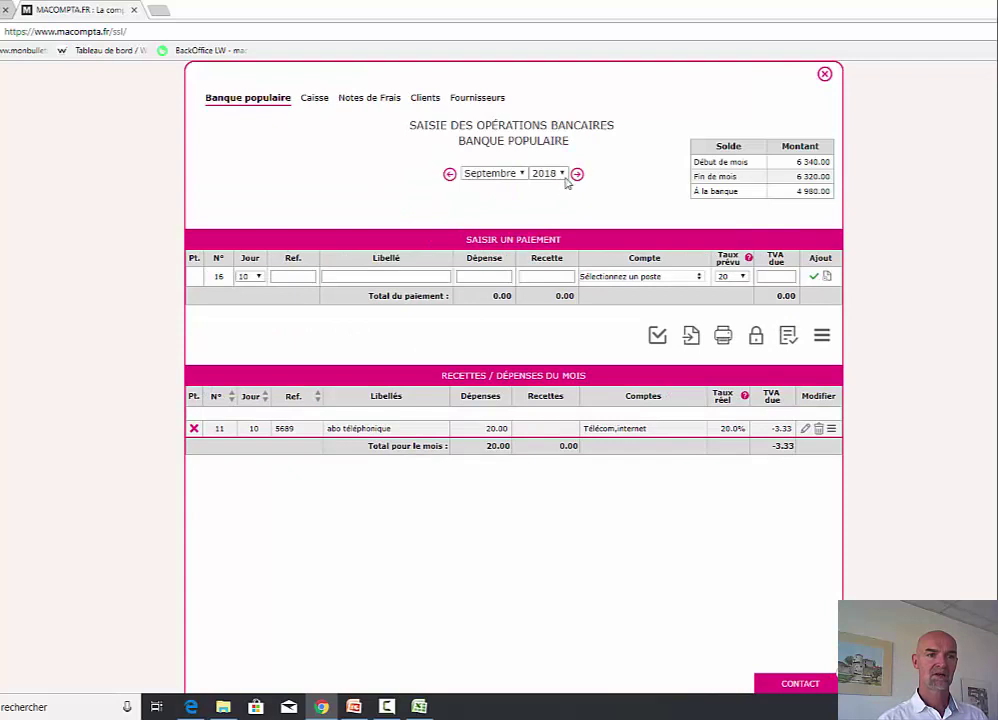
left_click(577, 175)
left_click(577, 175)
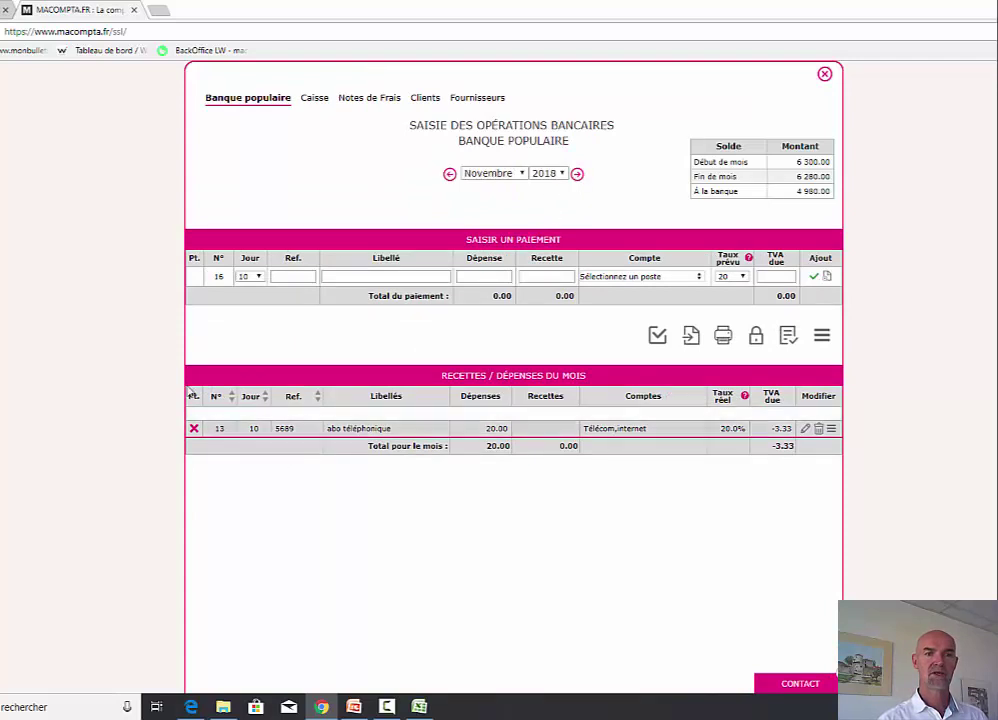
left_click(261, 280)
left_click(250, 330)
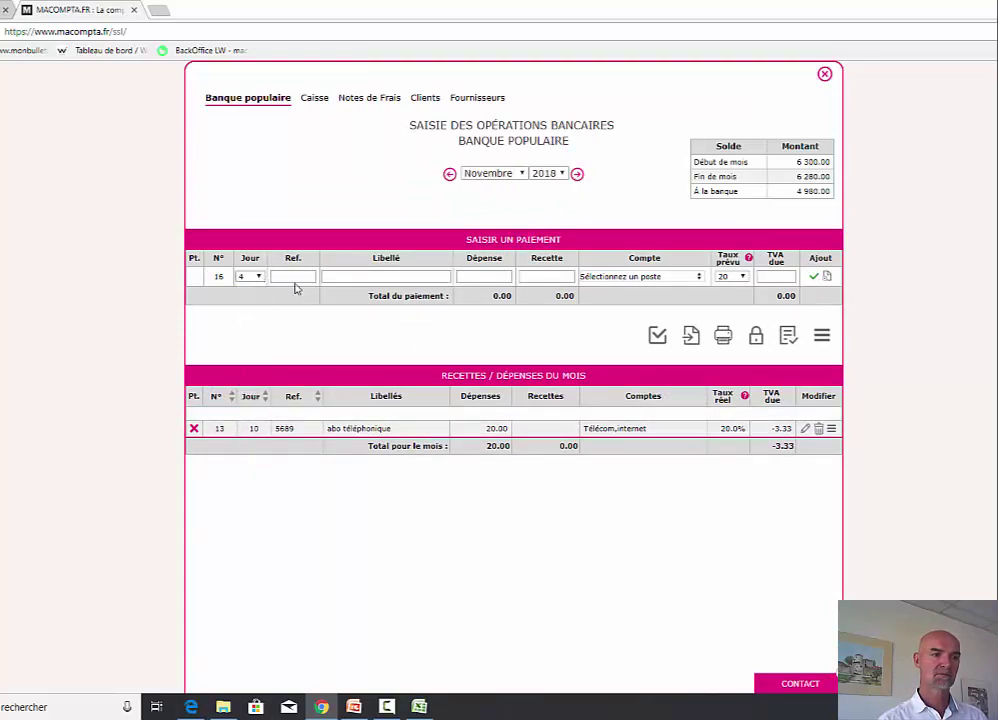
- Record cheque 45 'chq max' for 2560.00 assigned to supplier max and save it
left_click(295, 277)
type("4582")
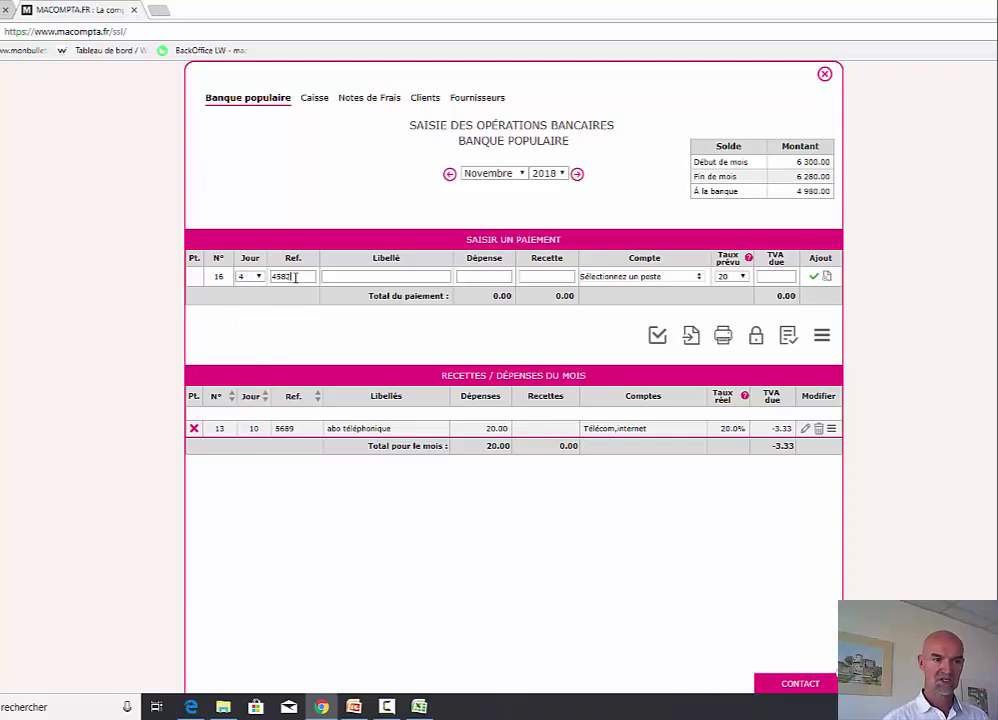
type("chq max")
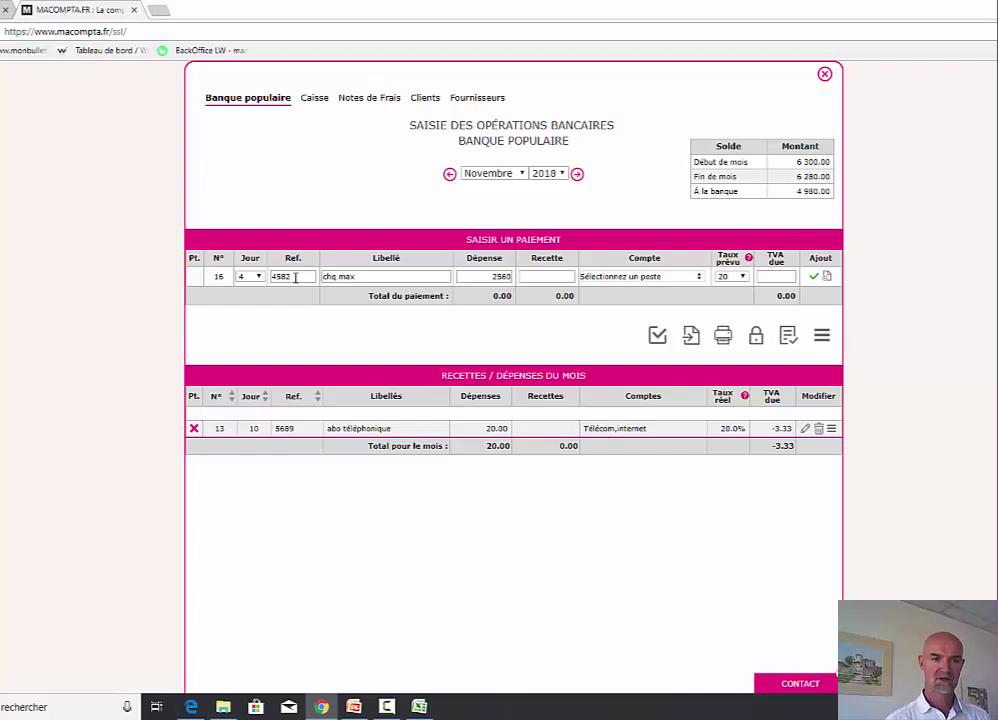
key("Tab")
key("Tab")
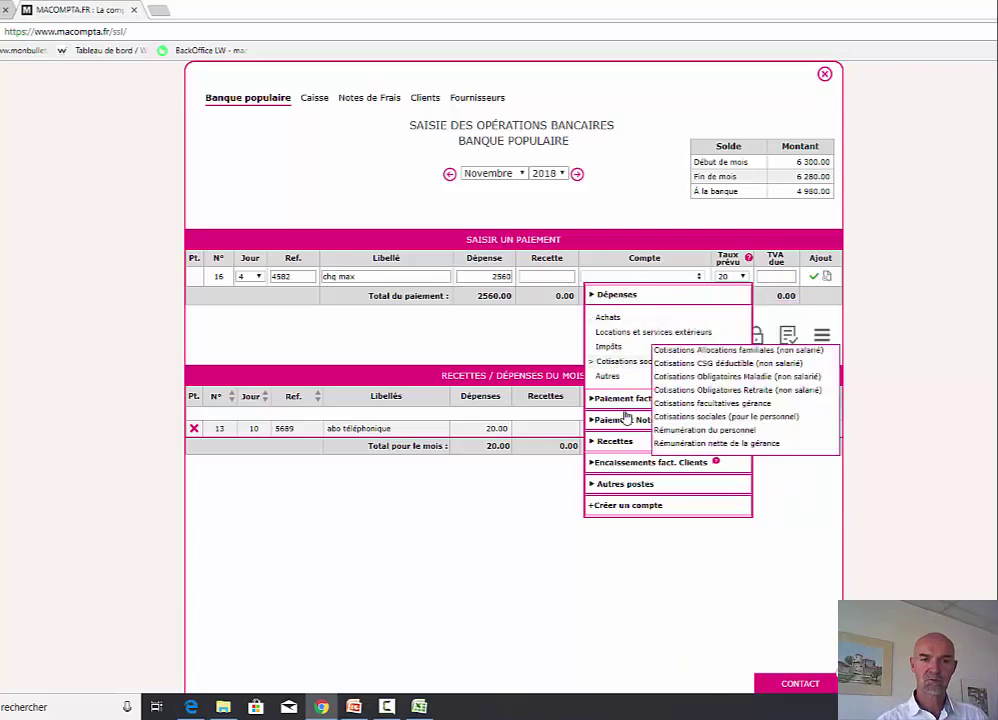
mouse_move(631, 318)
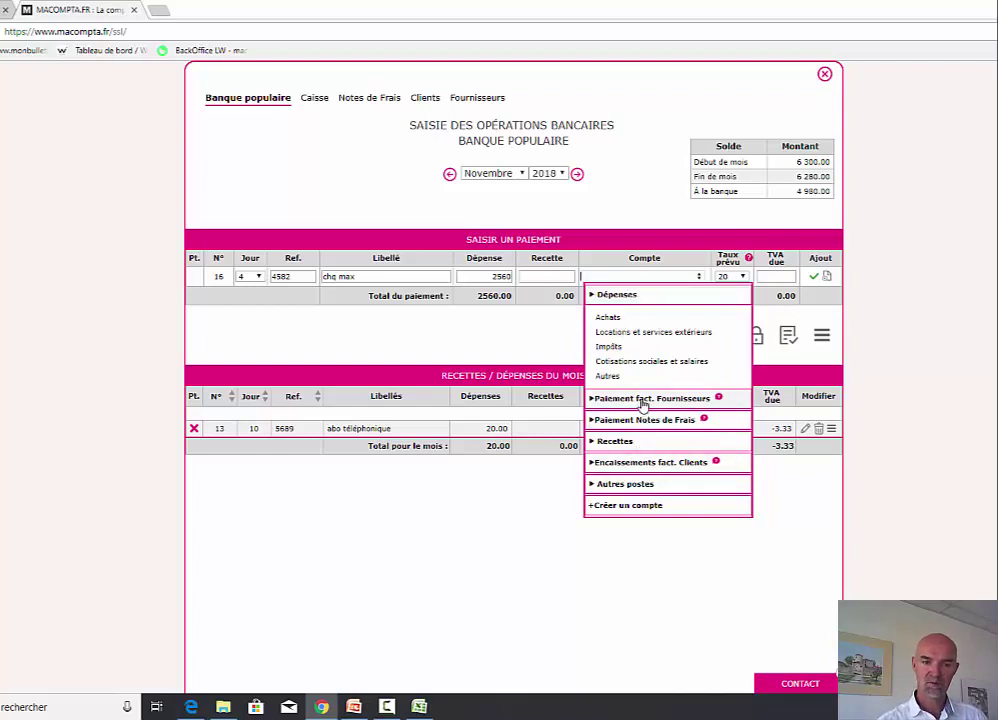
left_click(641, 401)
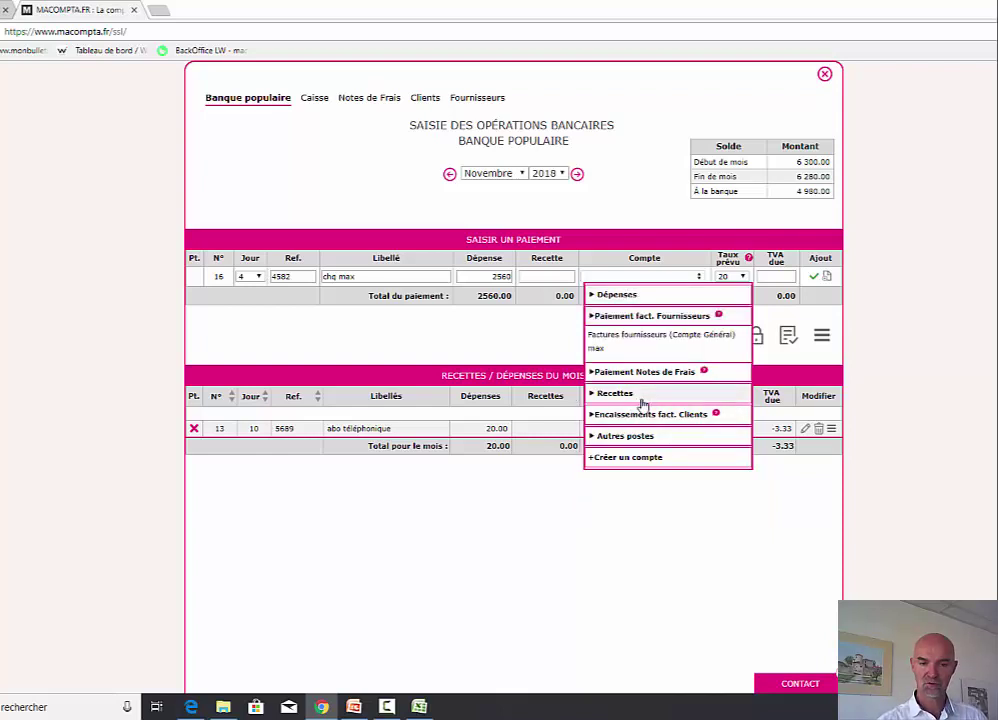
left_click(598, 349)
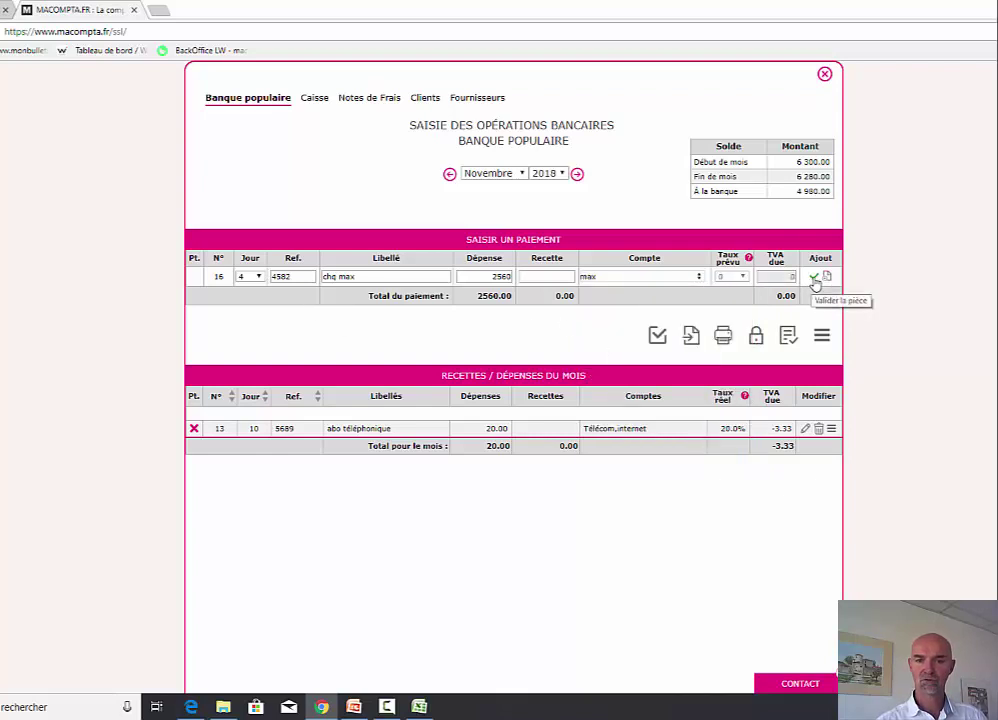
left_click(814, 279)
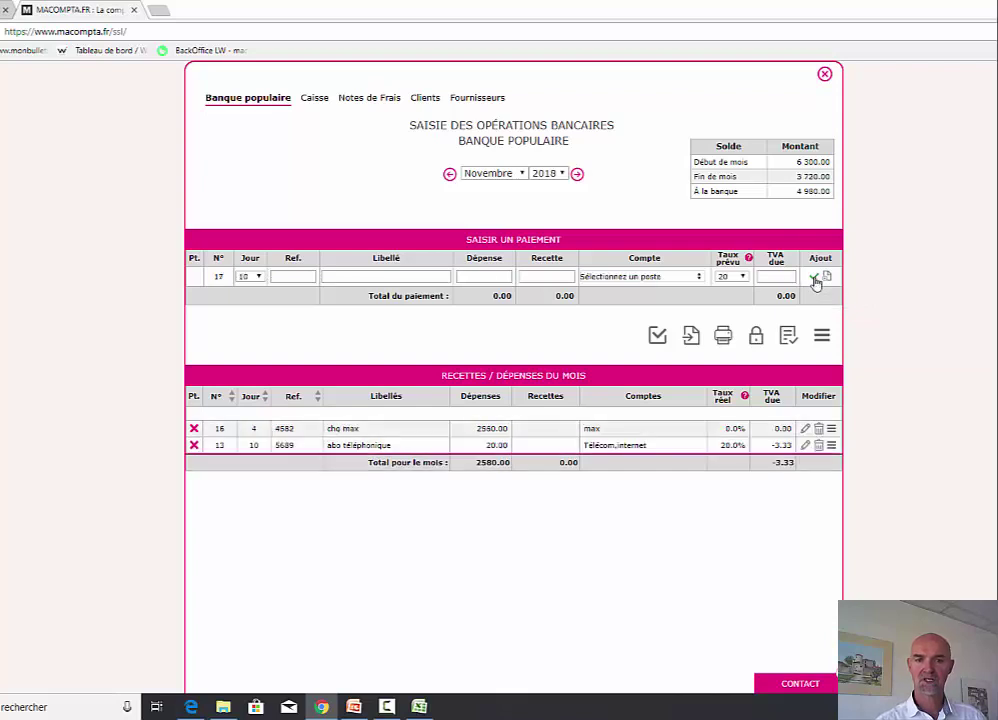
- View max's January–December 2018 supplier history, showing a 400.00 overpaid balance
left_click(824, 74)
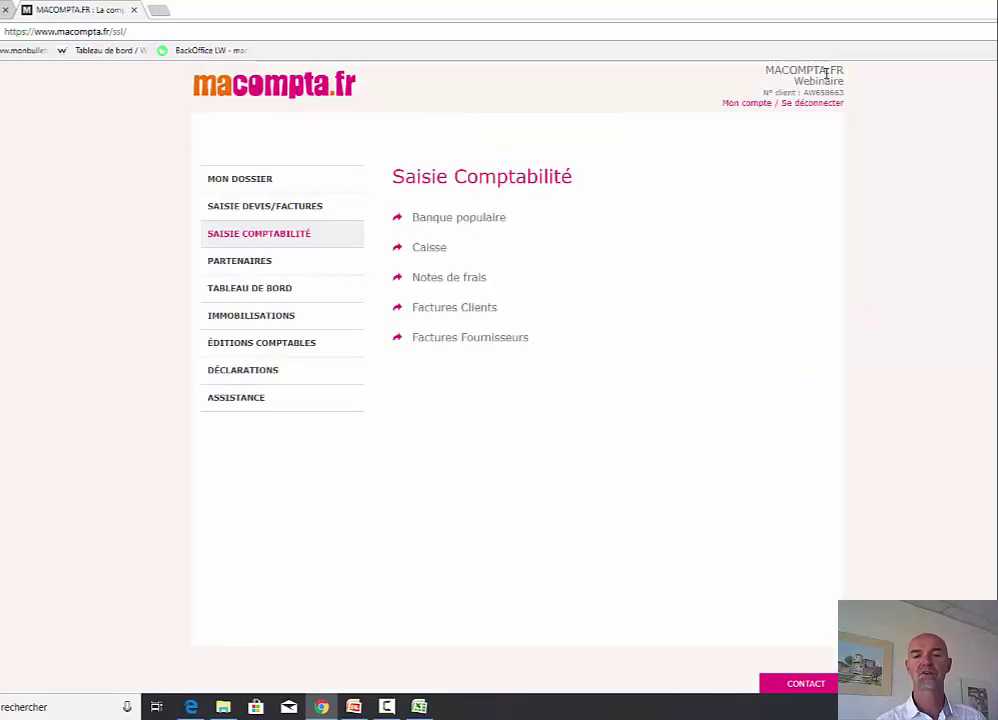
left_click(248, 263)
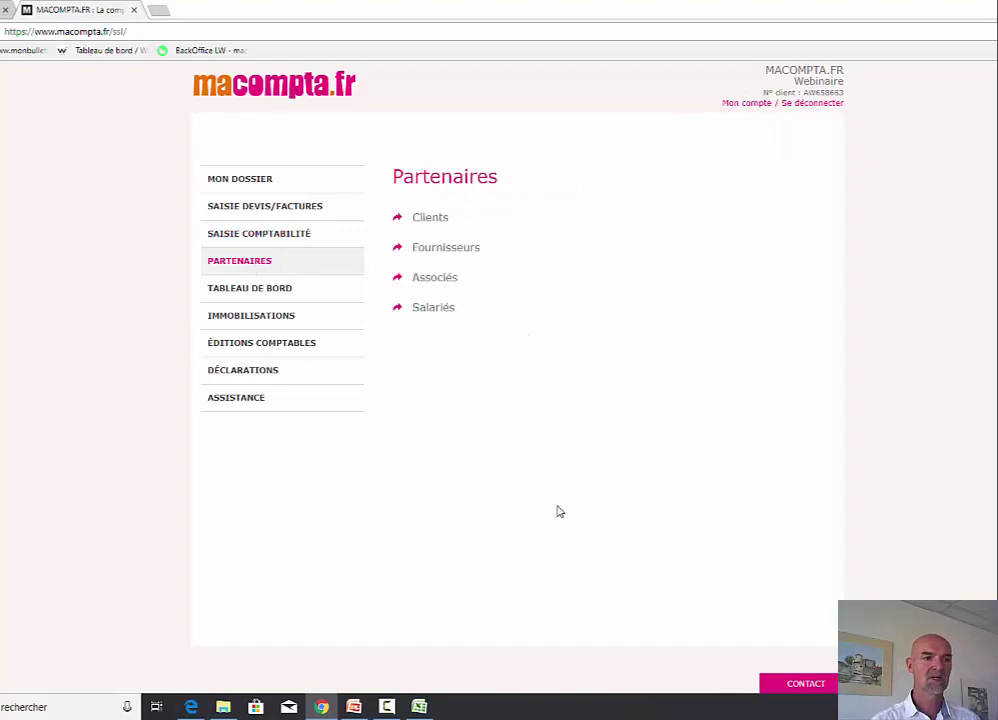
left_click(448, 250)
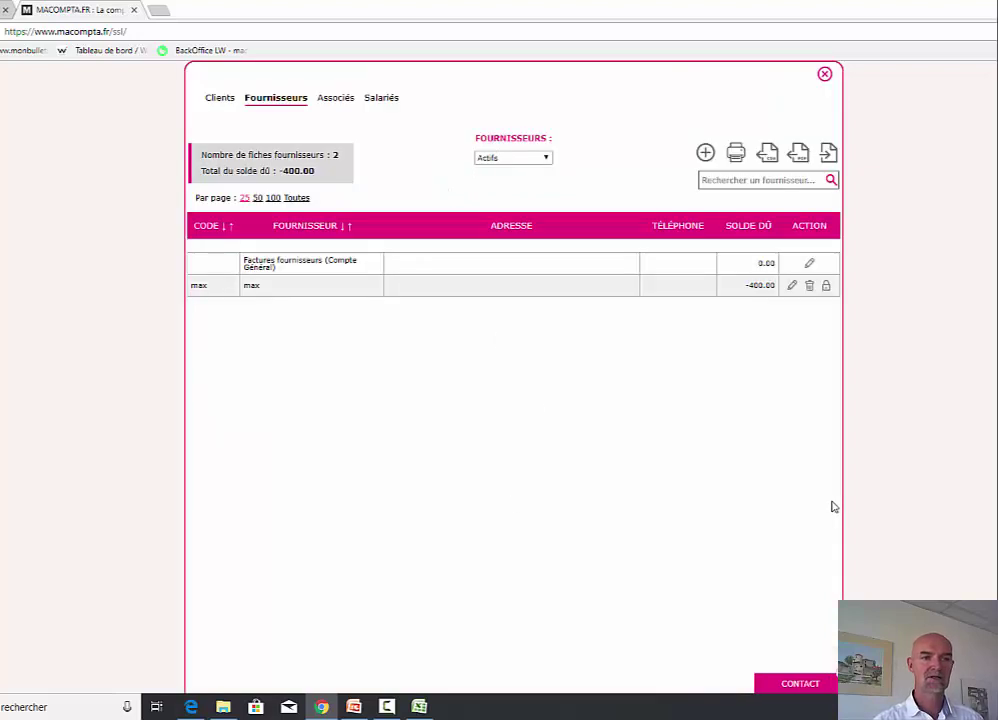
left_click(792, 285)
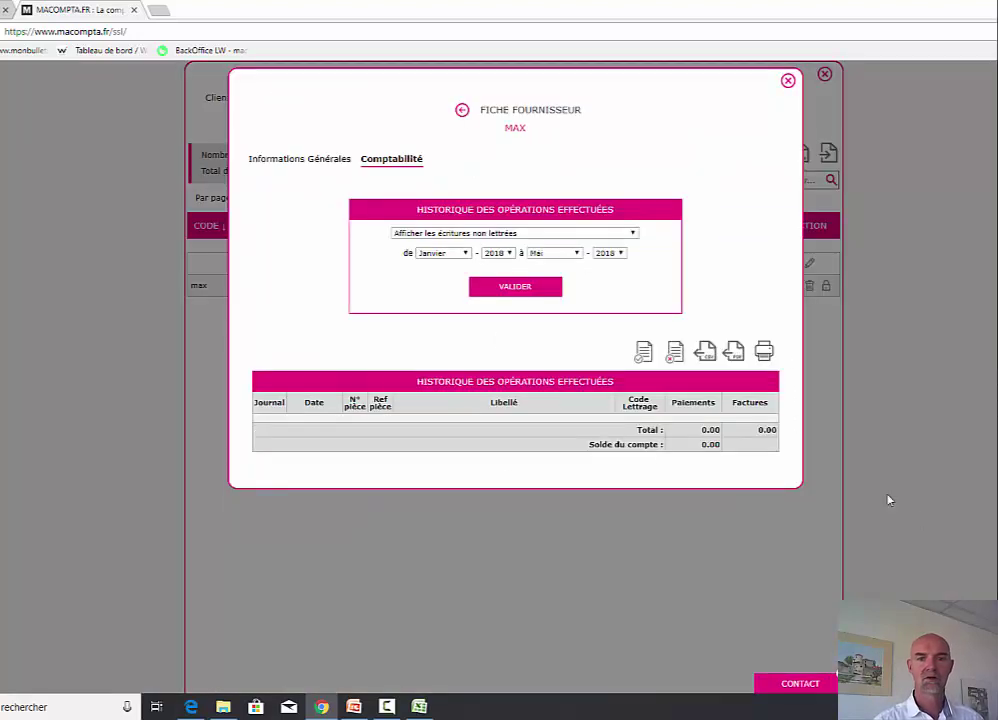
left_click(575, 254)
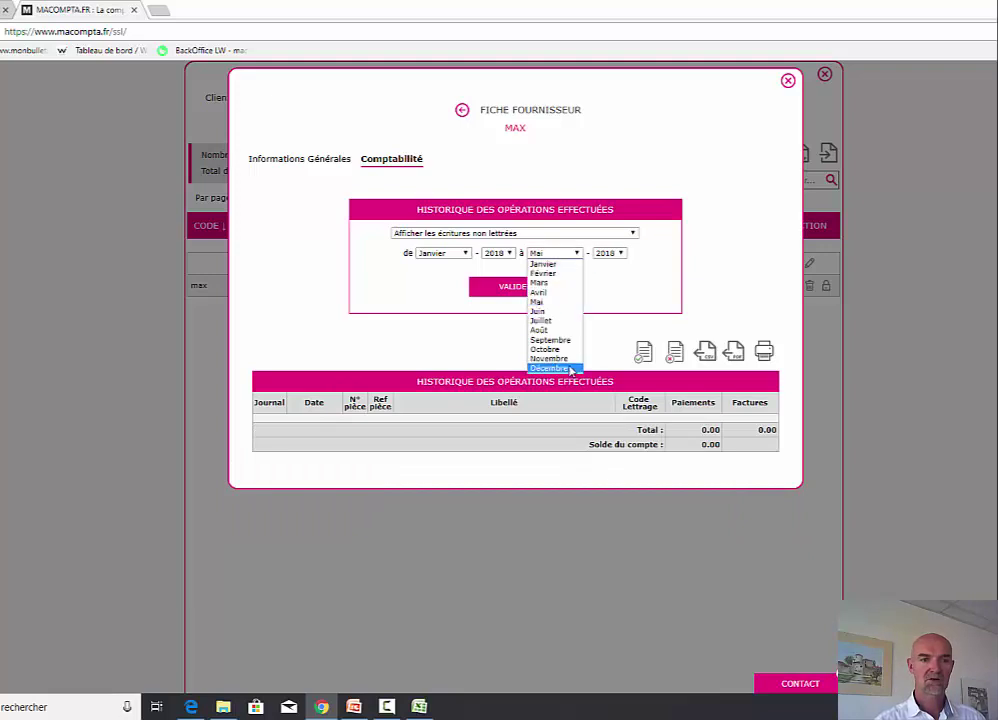
left_click(570, 369)
left_click(537, 289)
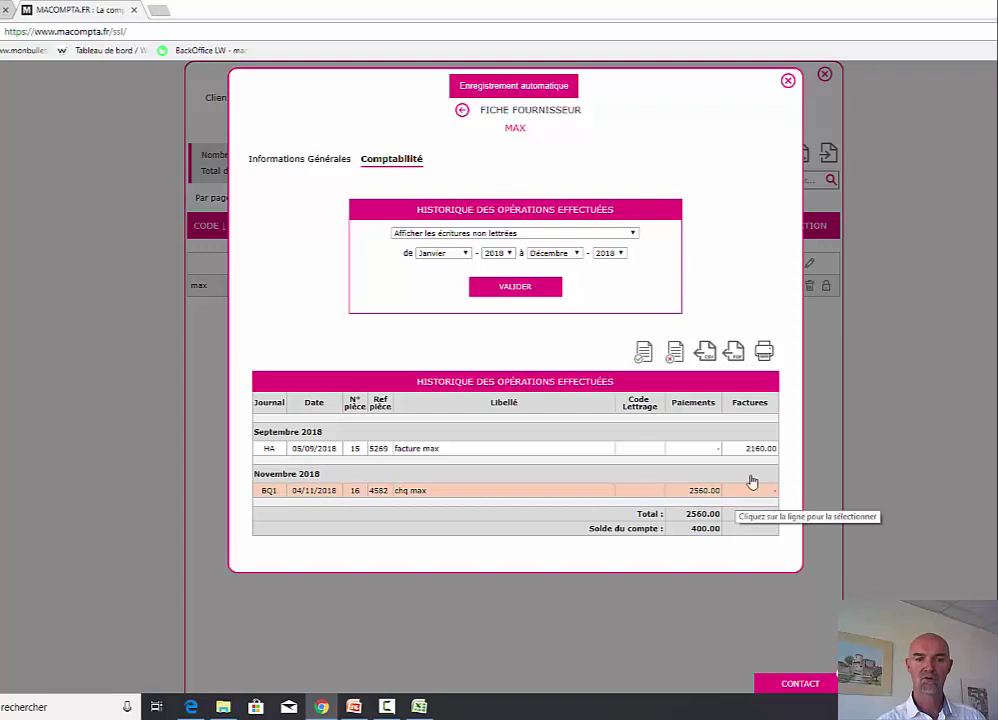
left_click(788, 80)
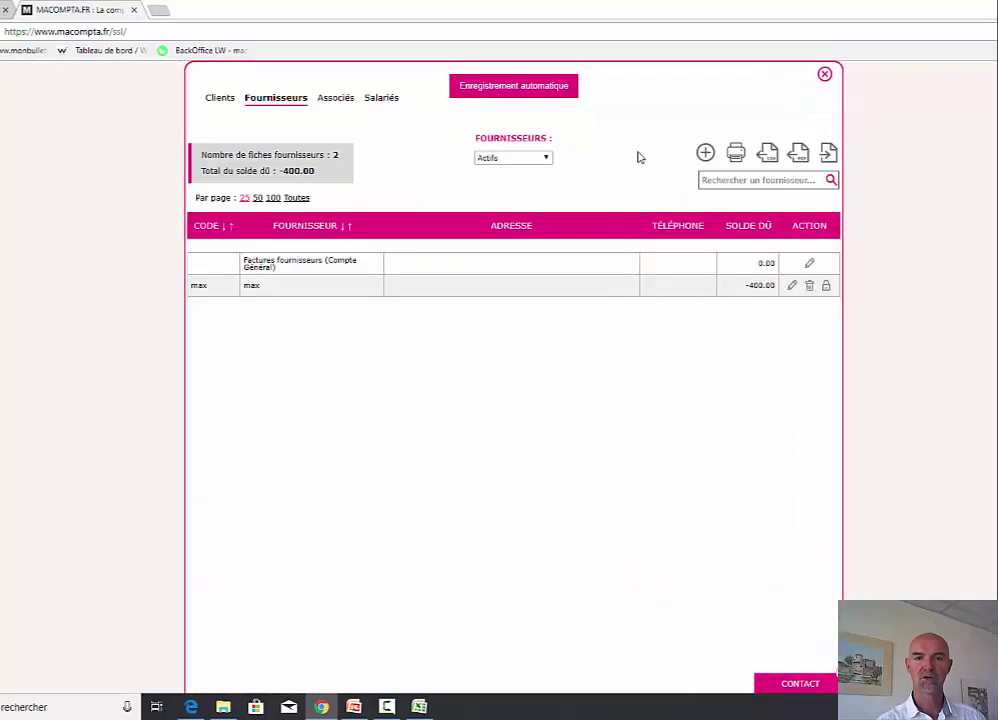
left_click(824, 74)
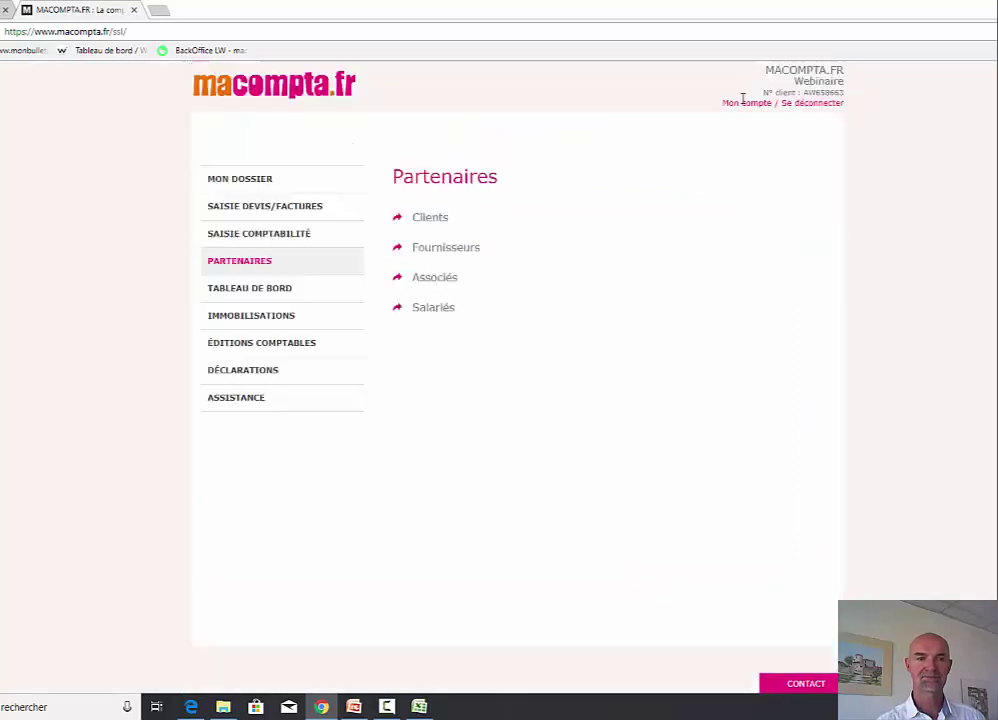
- Change the chq max Banque populaire payment to 2160 on the max (depense) account
left_click(283, 233)
left_click(437, 219)
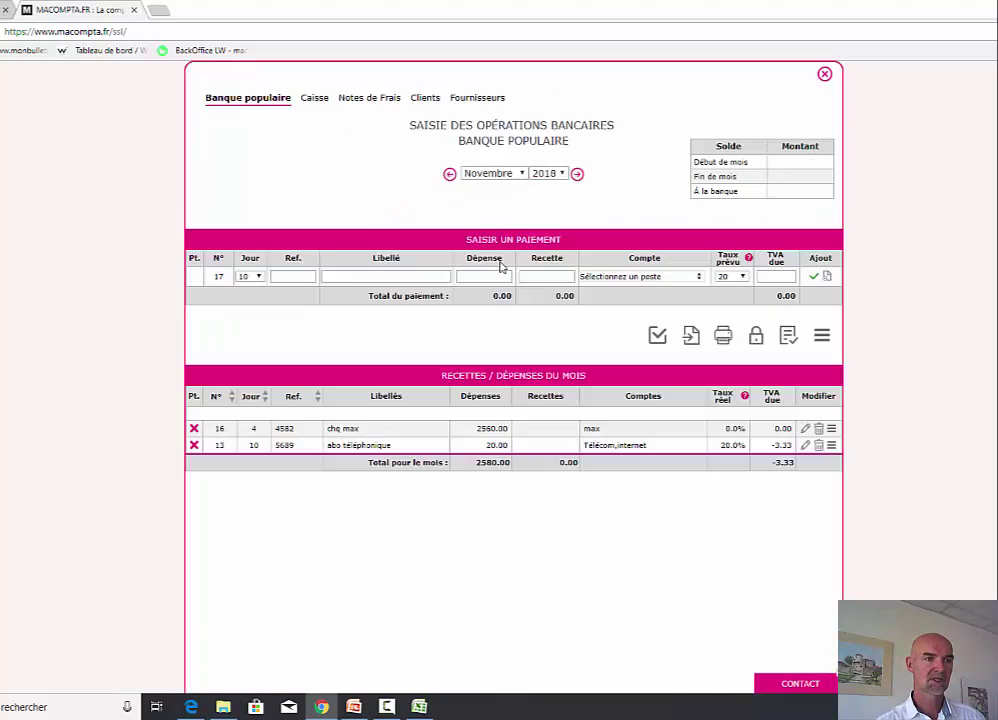
left_click(805, 428)
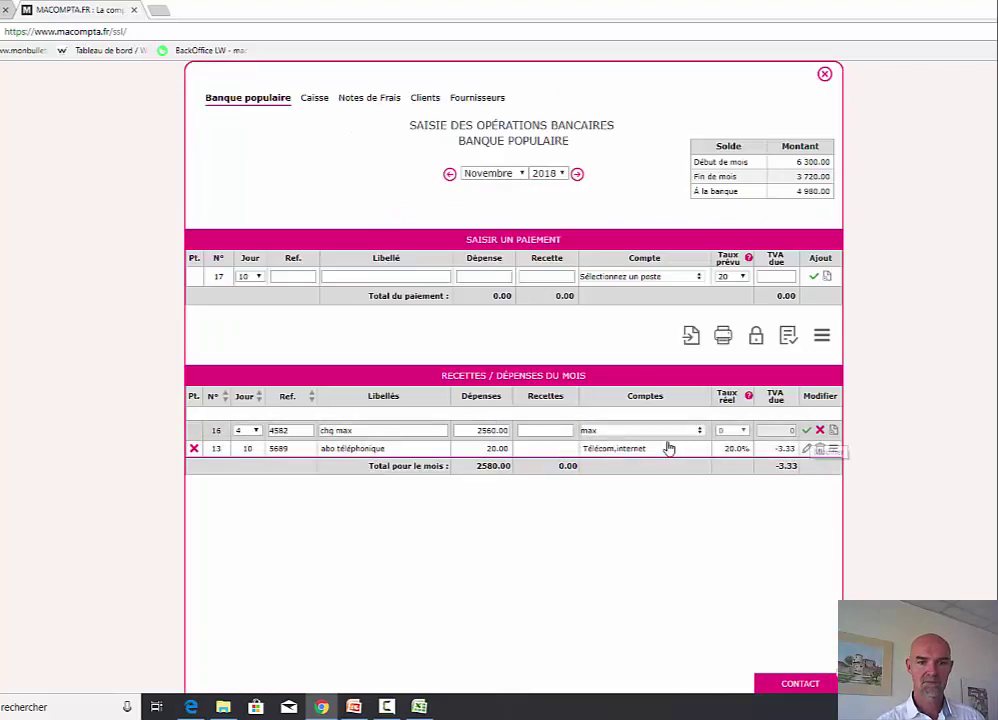
double_click(501, 432)
type("2160")
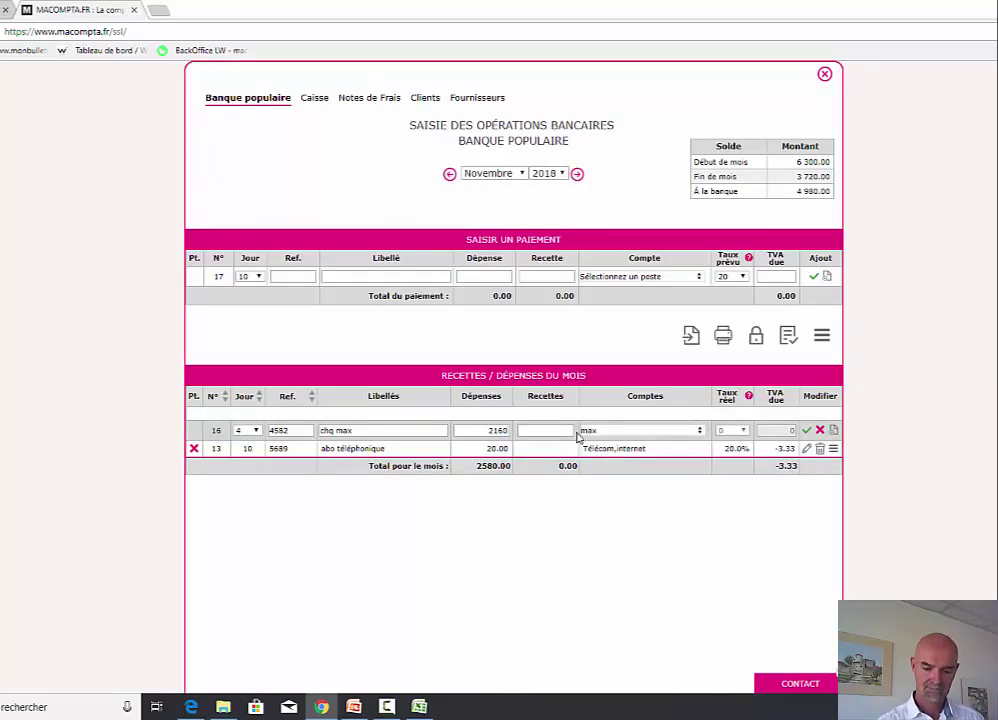
left_click(581, 431)
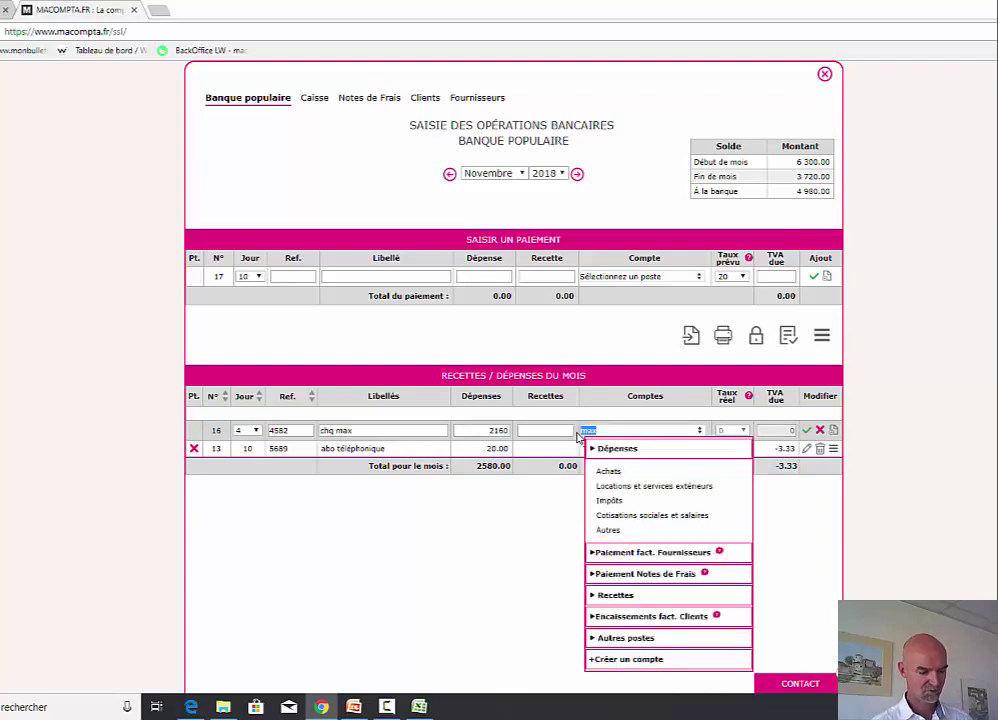
left_click(679, 452)
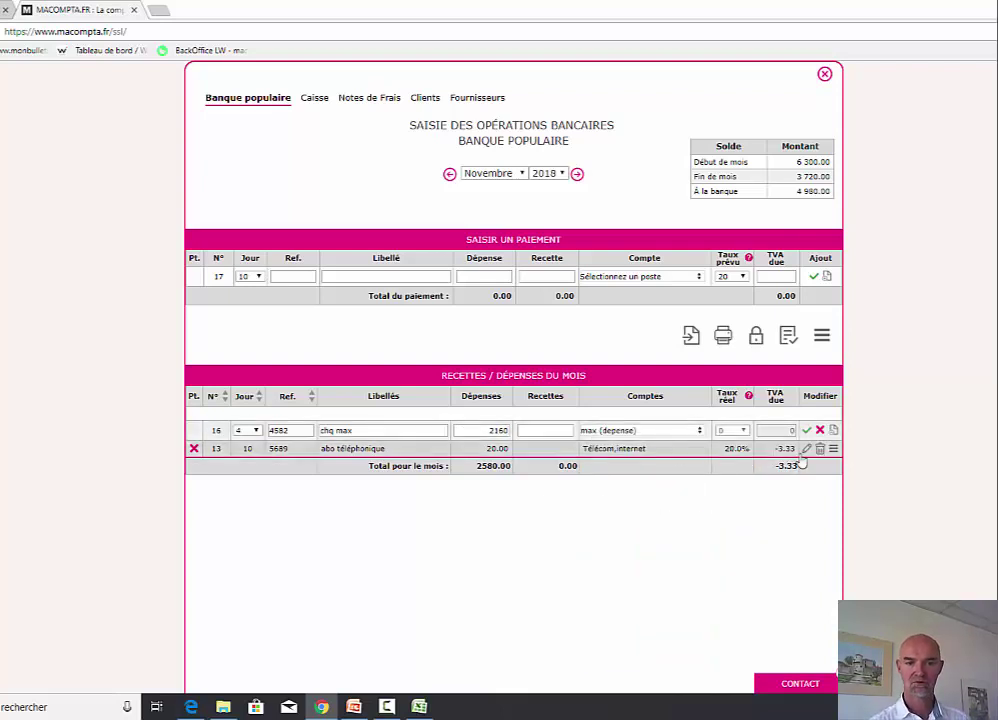
key("Return")
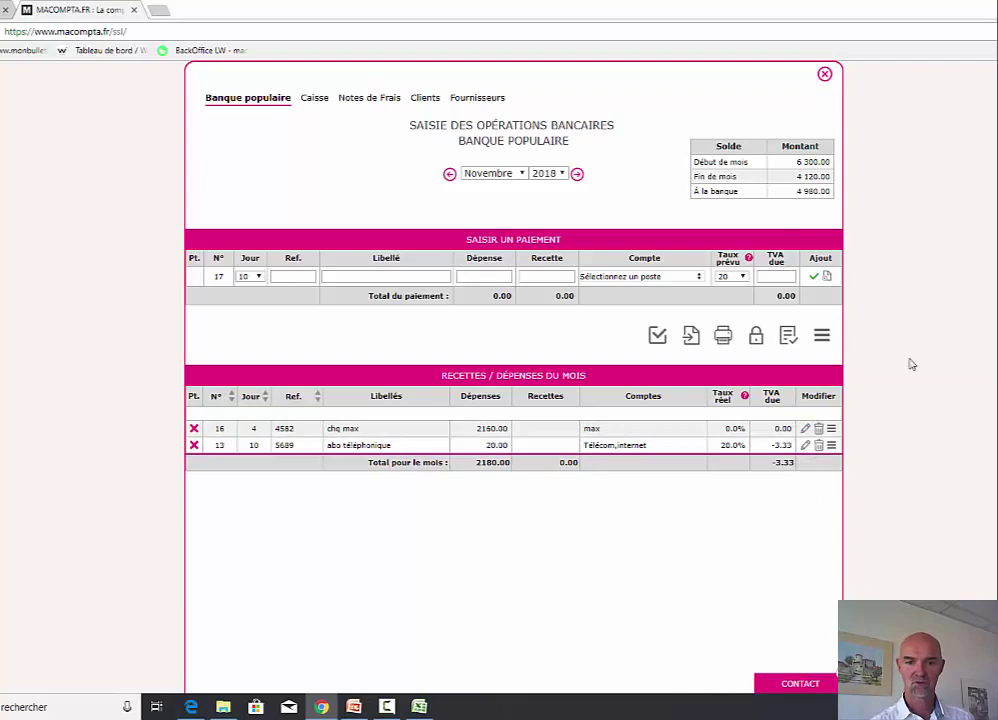
left_click(824, 74)
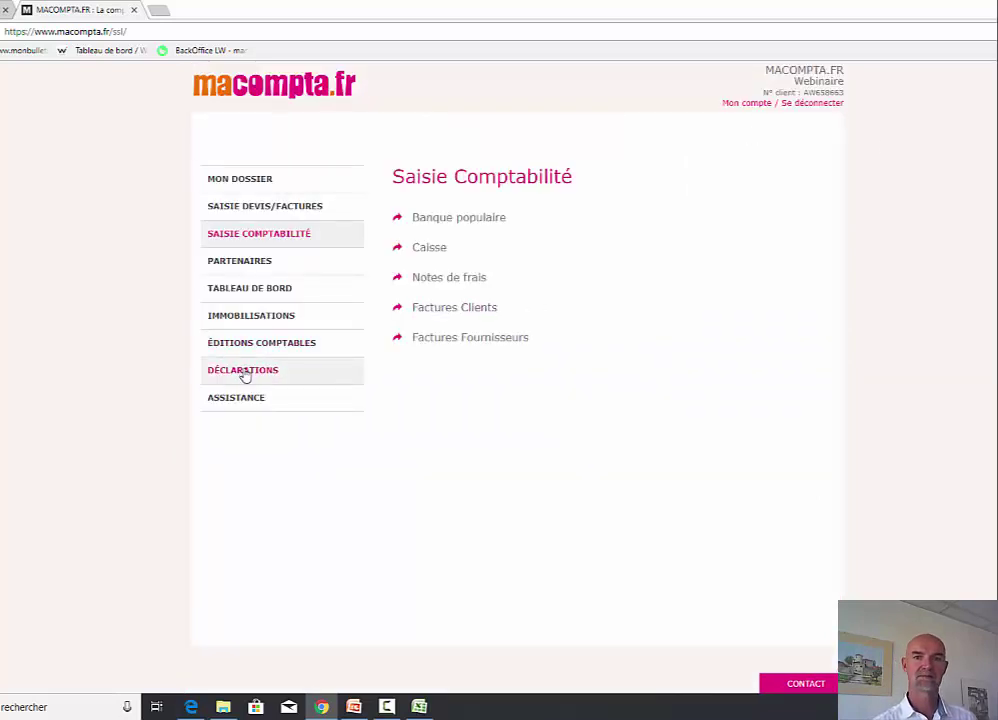
- Display max's supplier history through Décembre 2018, confirming a 0.00 balance
left_click(250, 262)
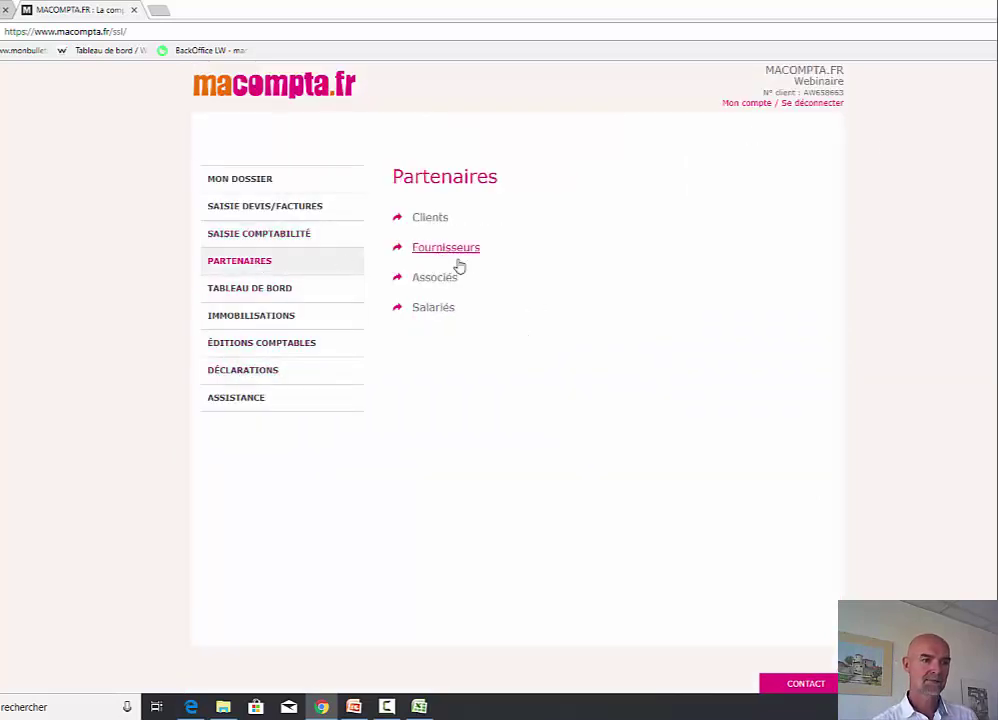
left_click(457, 260)
left_click(792, 287)
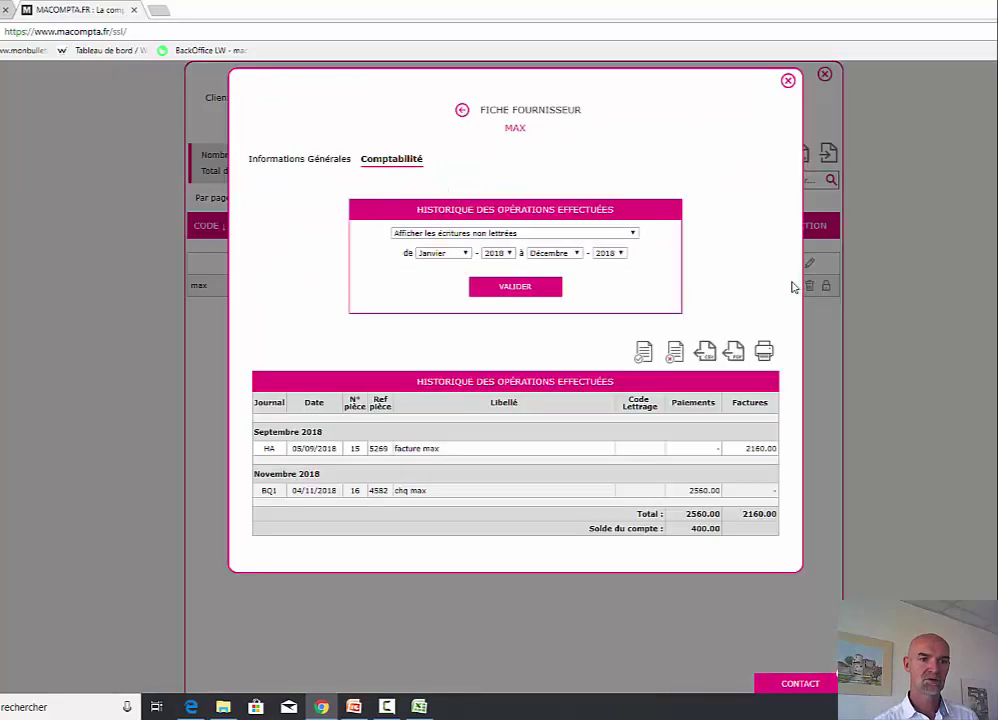
left_click(553, 253)
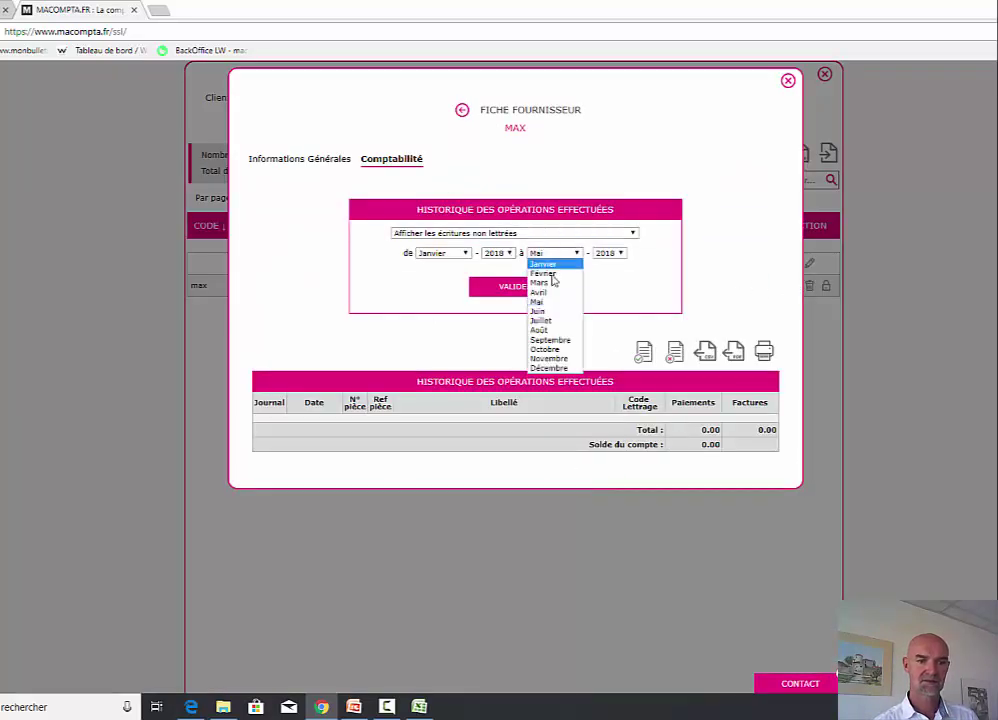
left_click(549, 367)
left_click(525, 289)
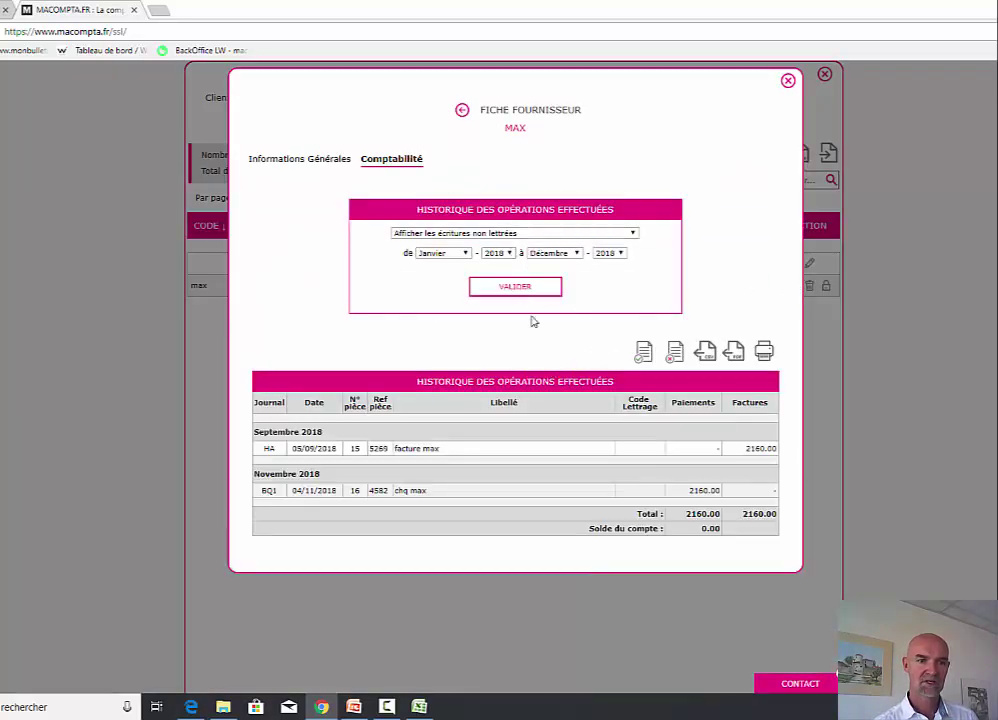
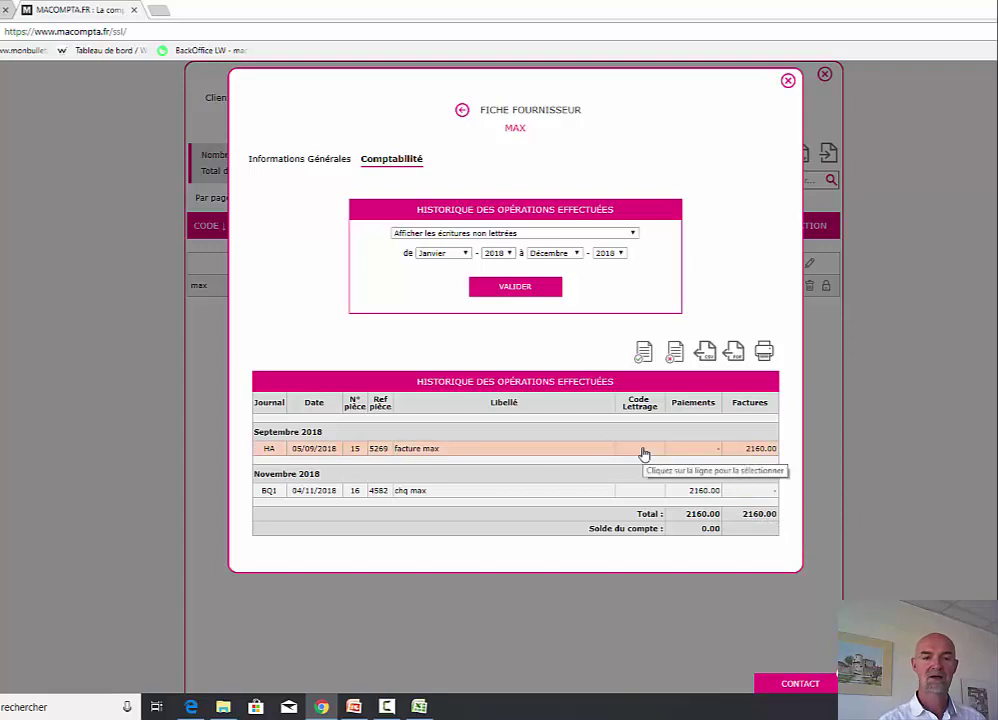
- Letter the supplier's 2160.00 invoice against its matching cheque payment
left_click(515, 453)
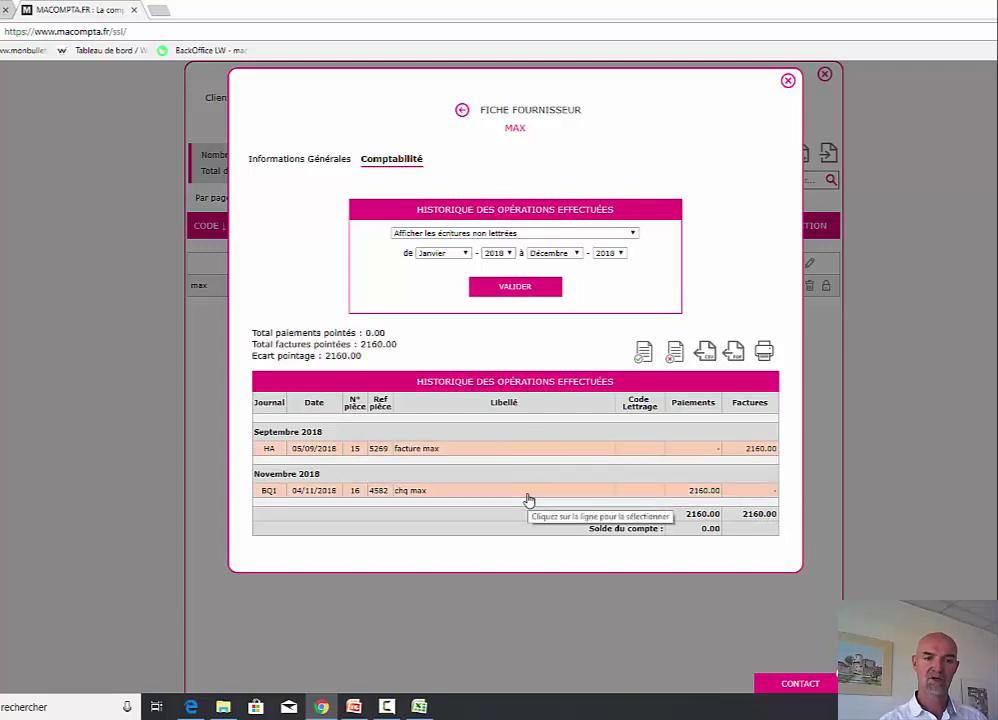
left_click(527, 492)
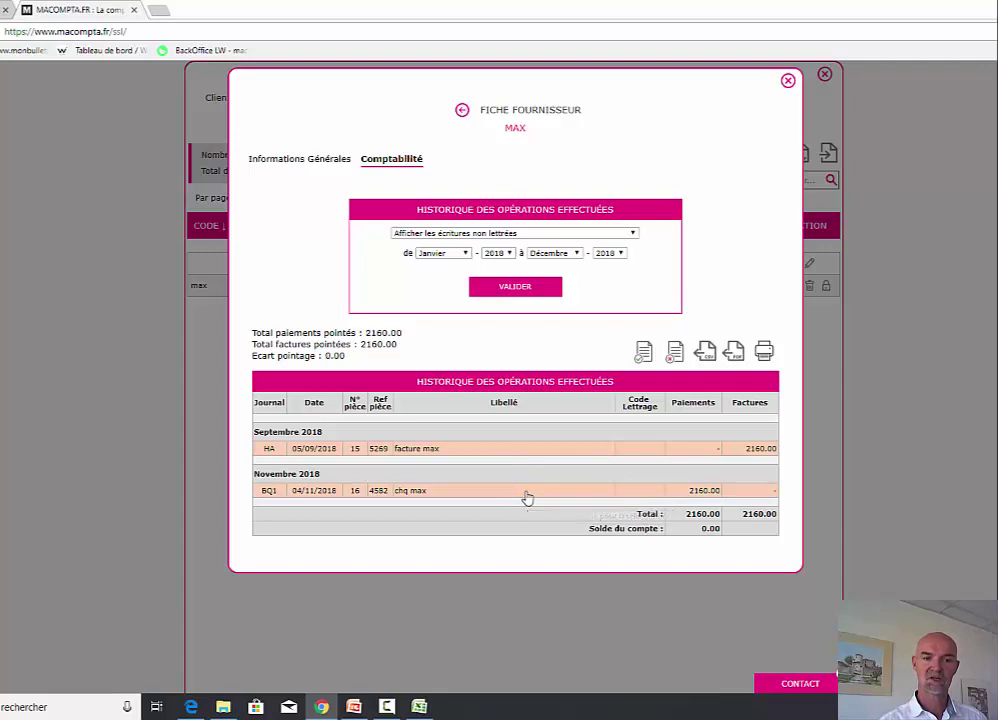
left_click(642, 358)
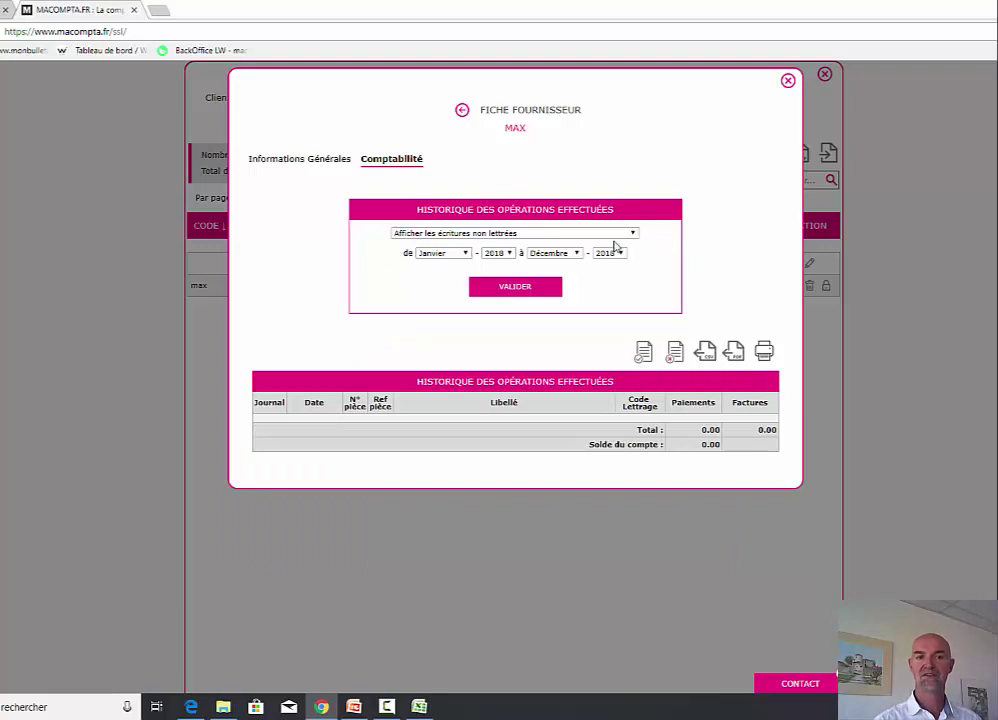
- Check the lettered 2018 entries, then switch back to showing unlettered entries
left_click(612, 234)
left_click(510, 253)
left_click(553, 289)
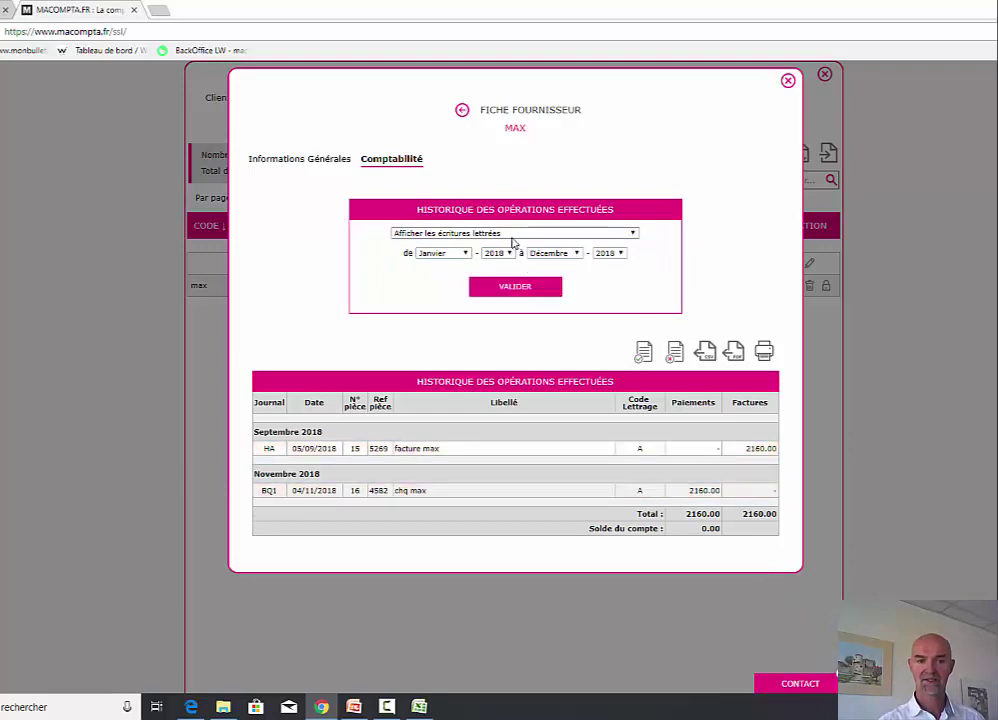
left_click(511, 234)
left_click(508, 246)
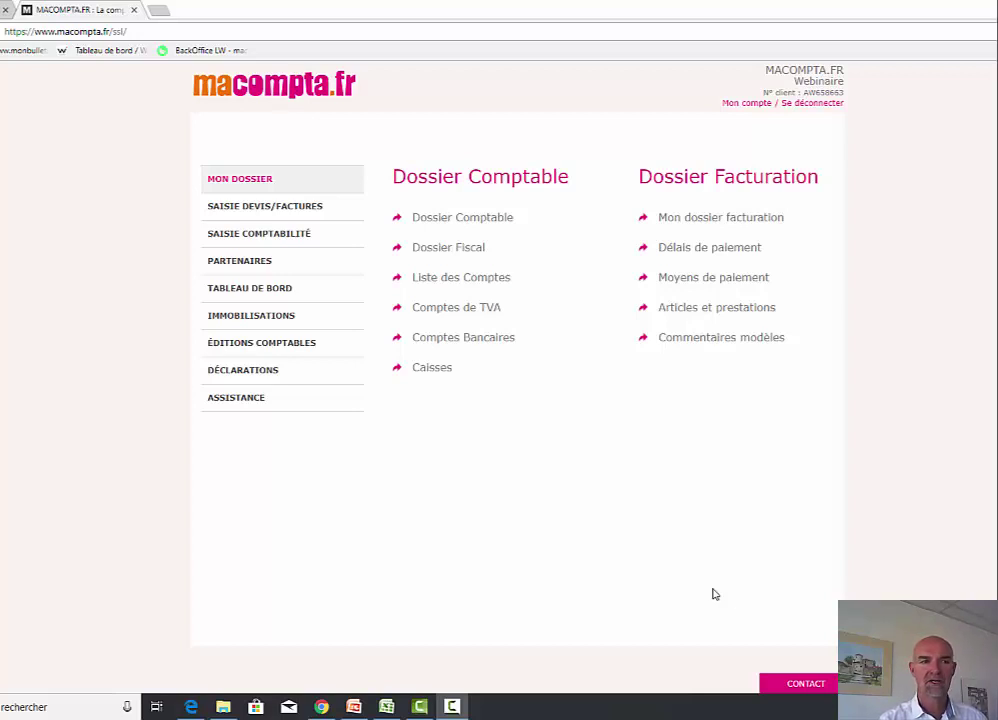
- Launch the setup assistant for Devis/Facturation and accept the company details
left_click(228, 404)
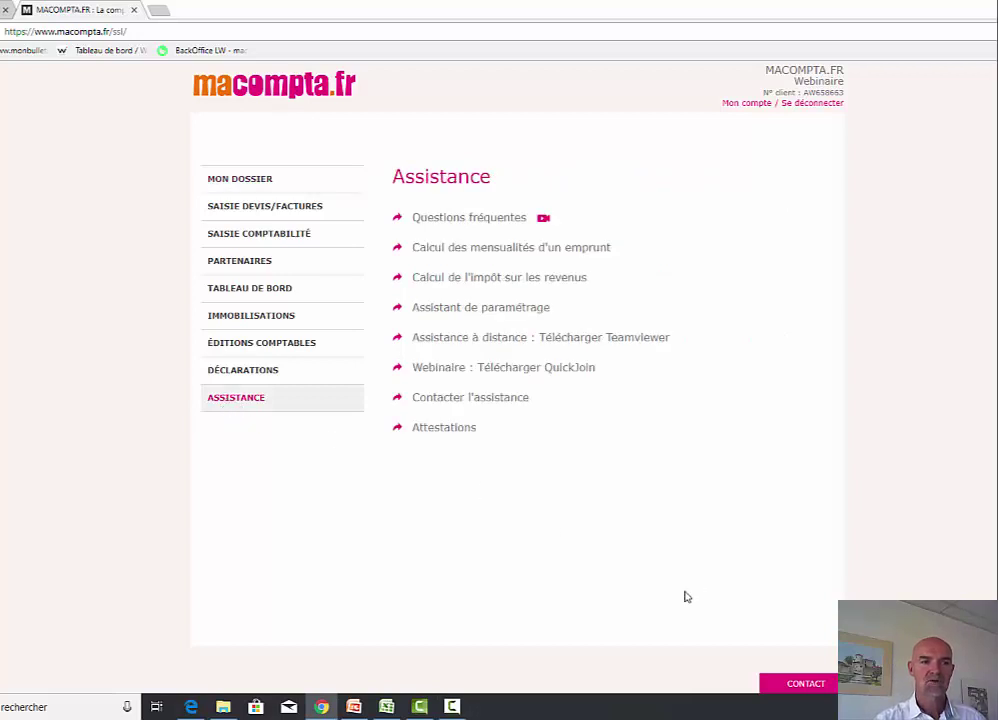
left_click(472, 312)
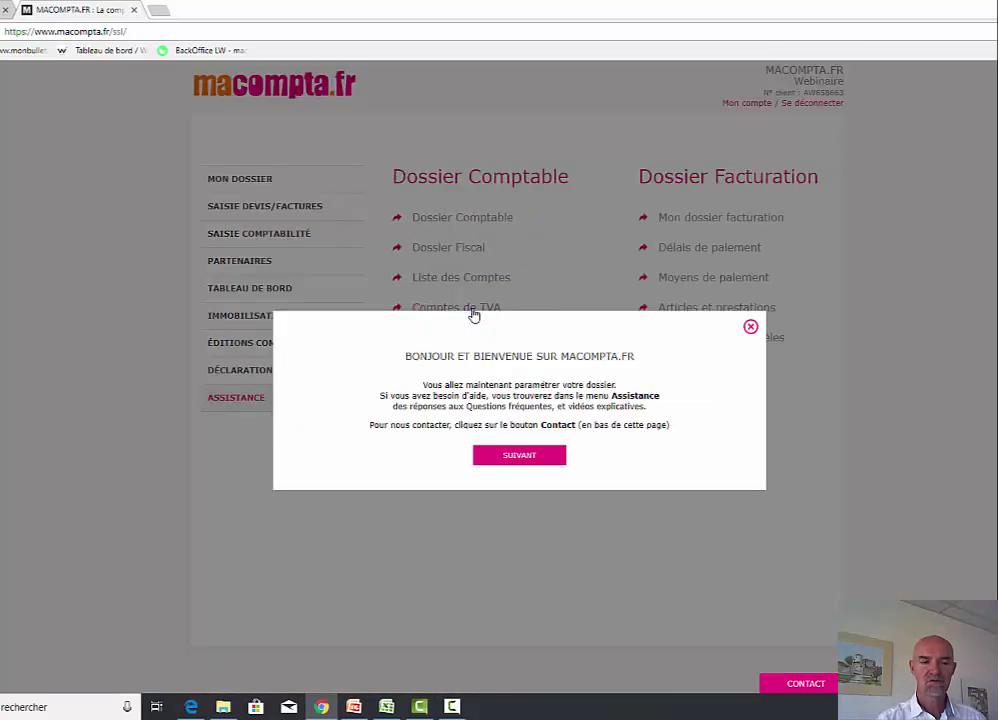
left_click(535, 457)
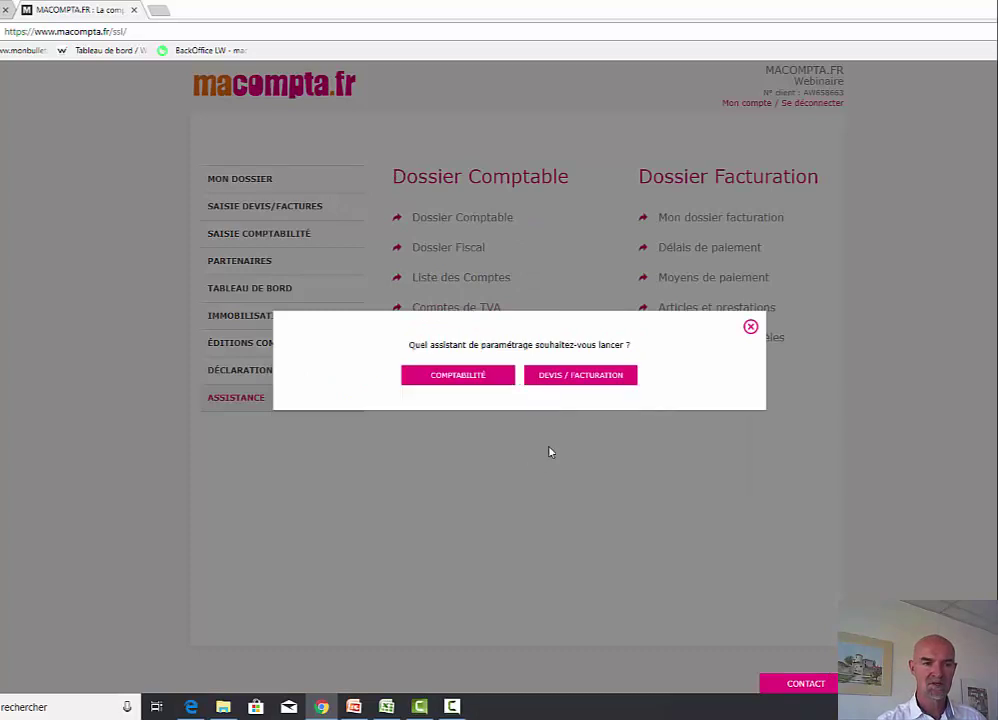
left_click(575, 376)
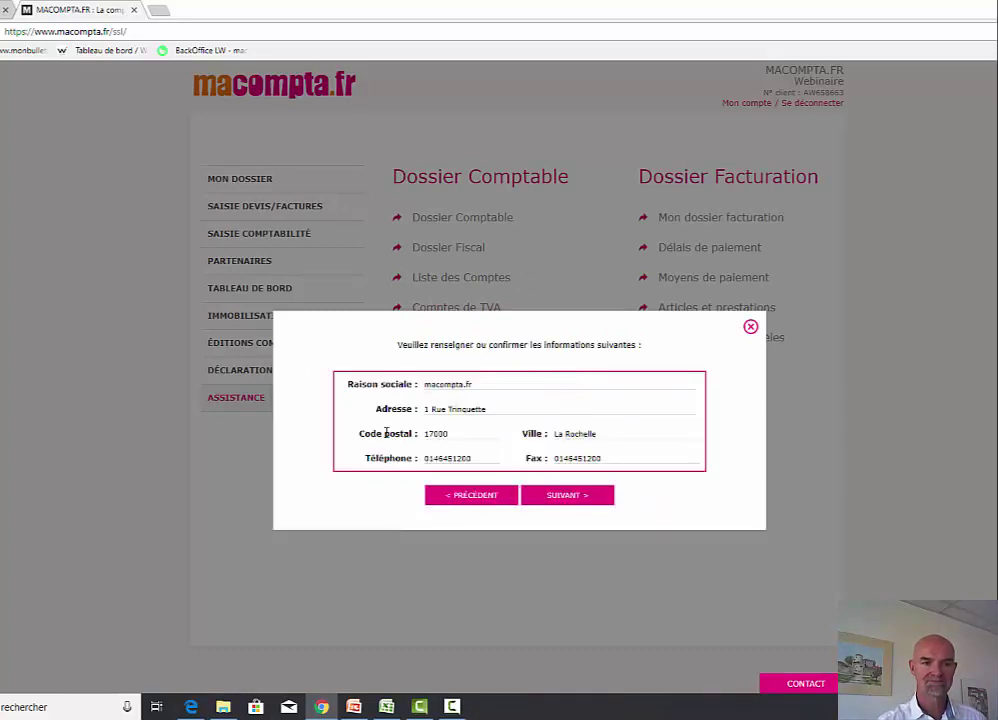
left_click(565, 499)
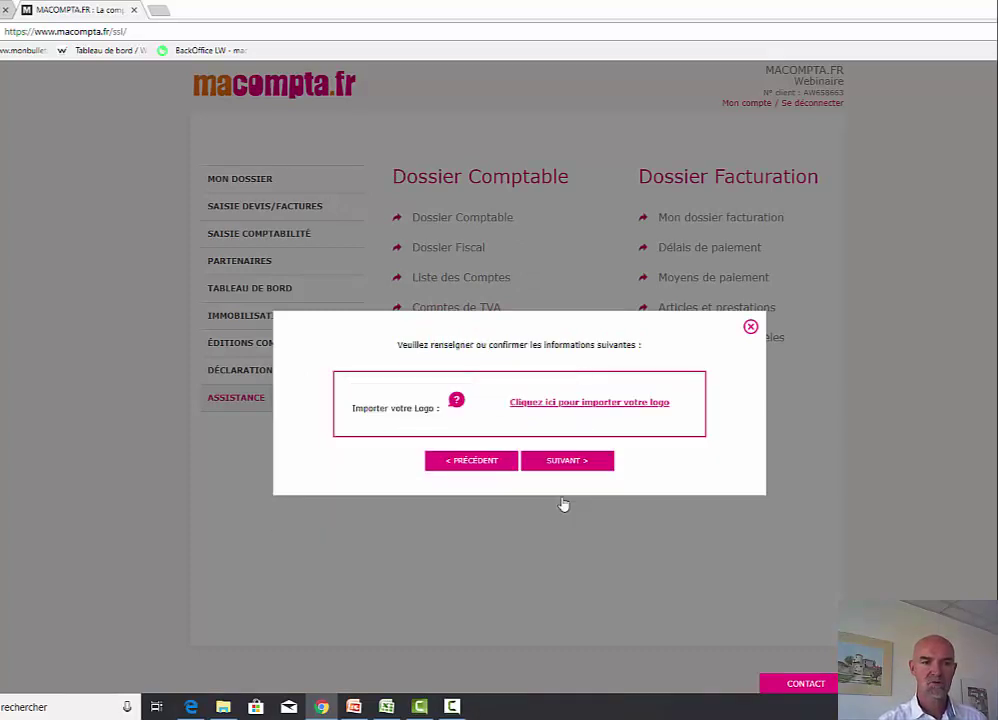
- Upload MACOMPTA-LOGO pour facture.jpg as the company logo and continue
left_click(613, 405)
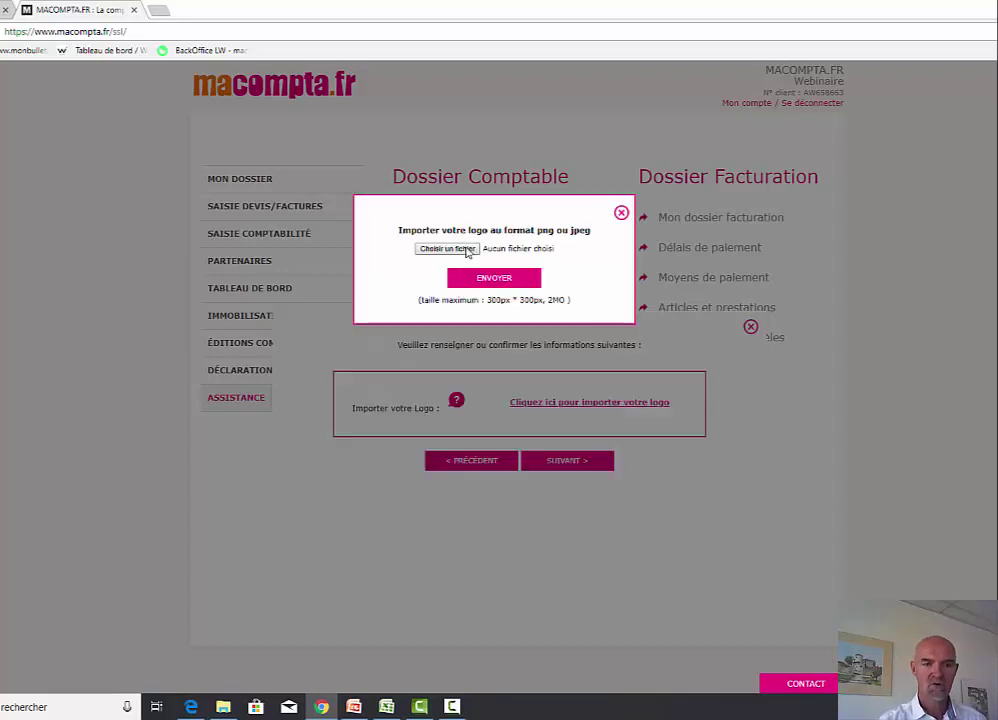
left_click(446, 249)
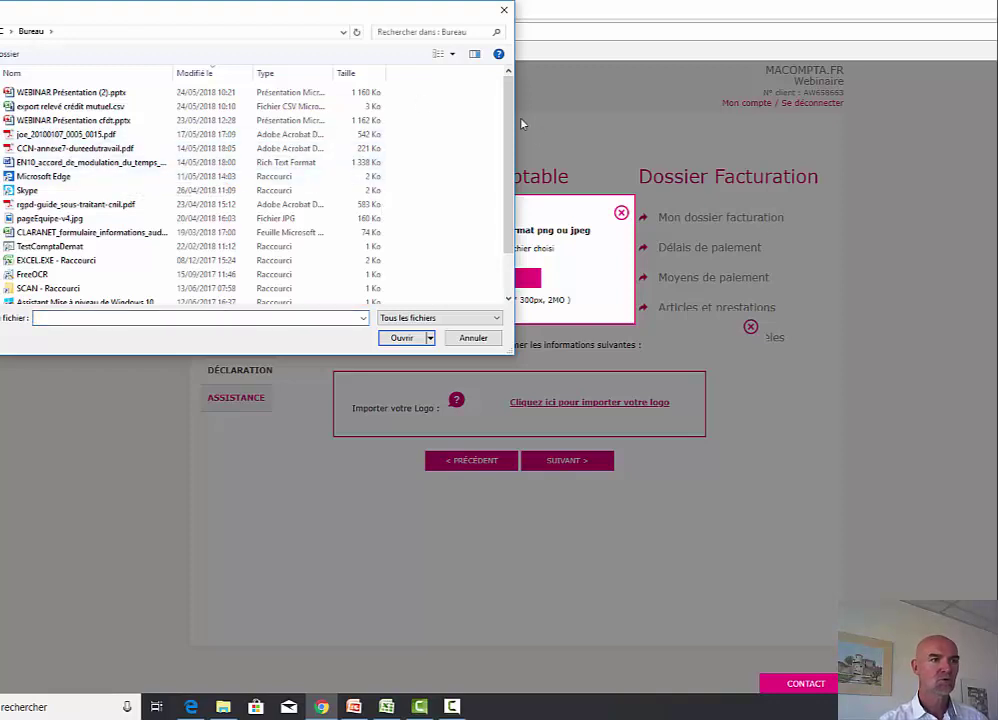
left_click_drag(507, 123, 507, 185)
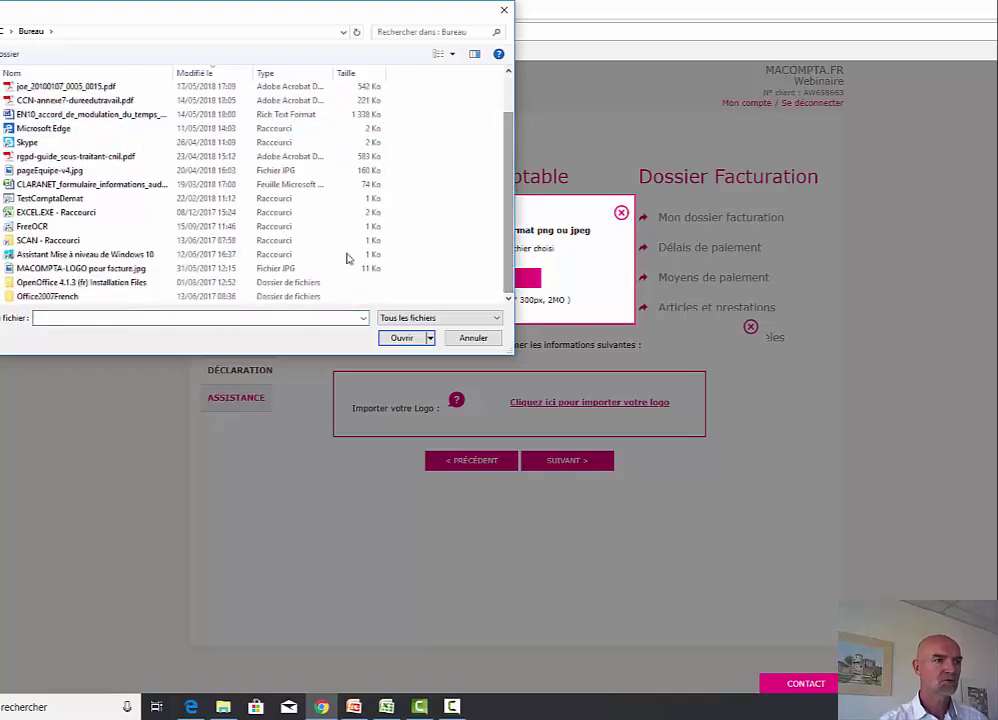
double_click(100, 269)
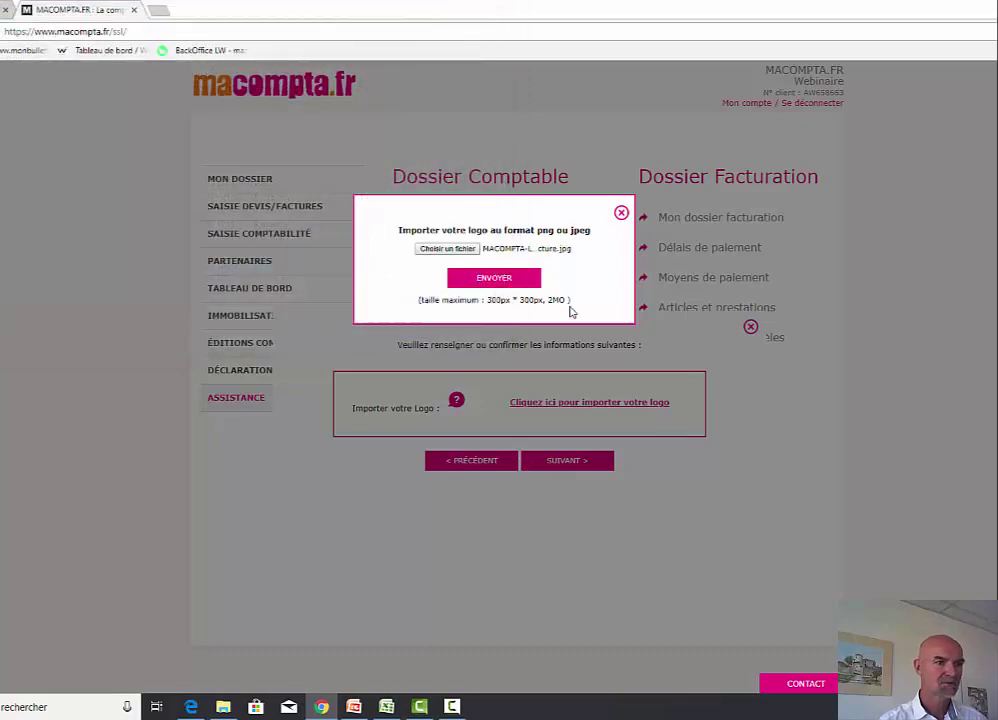
left_click(493, 281)
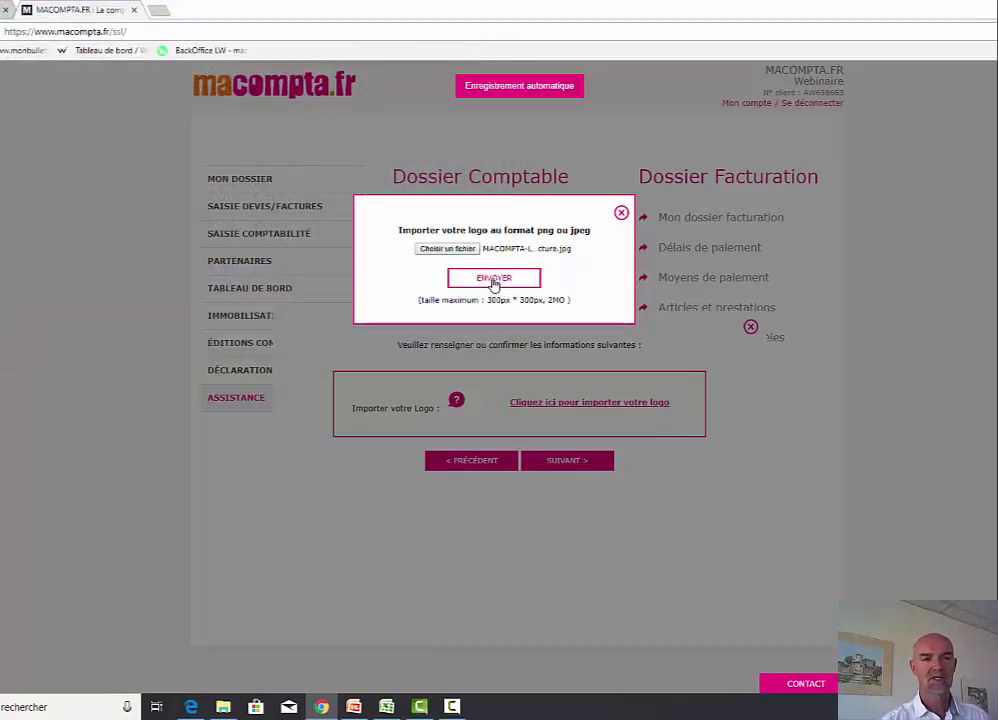
left_click(493, 281)
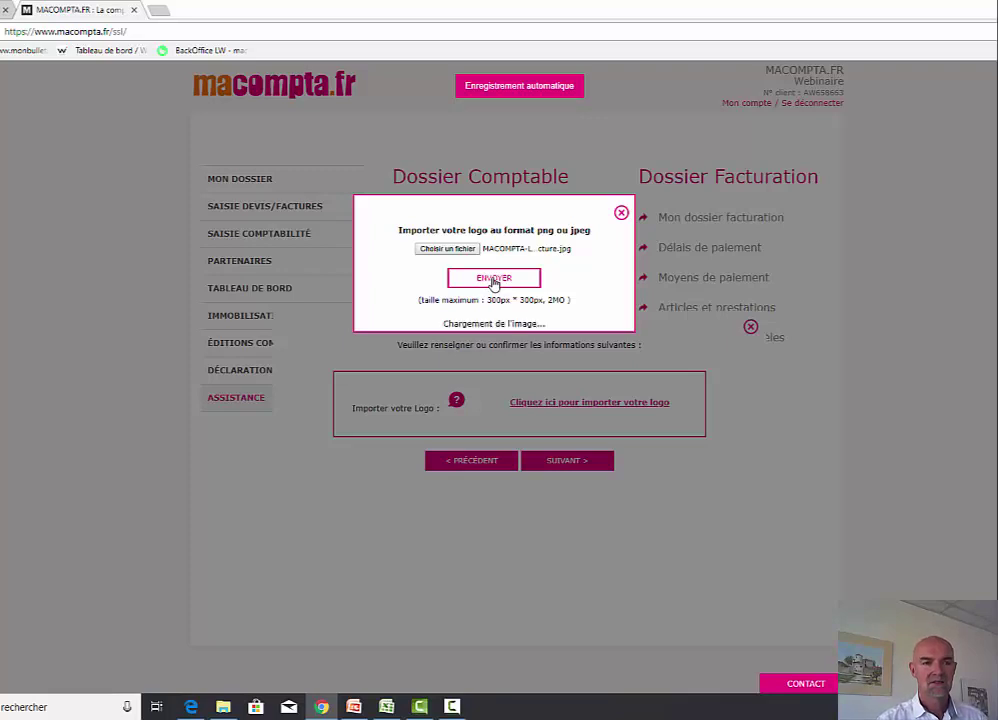
left_click(575, 464)
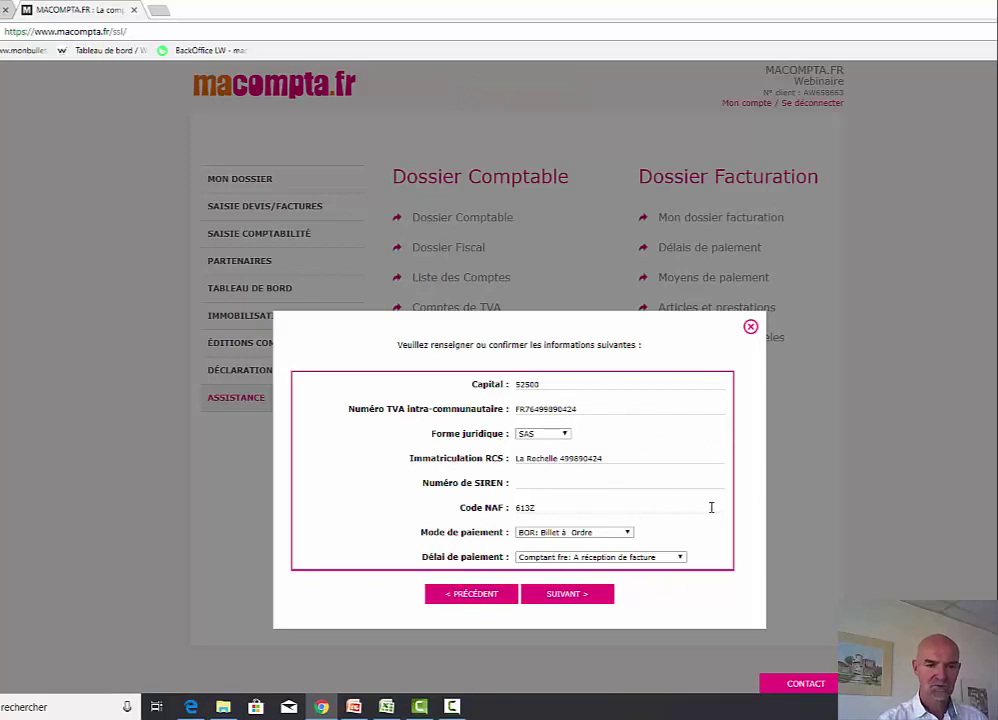
- Set payment to 'VIR: Par Virement' with a '15J: 15 jours date de facture' term
left_click(626, 533)
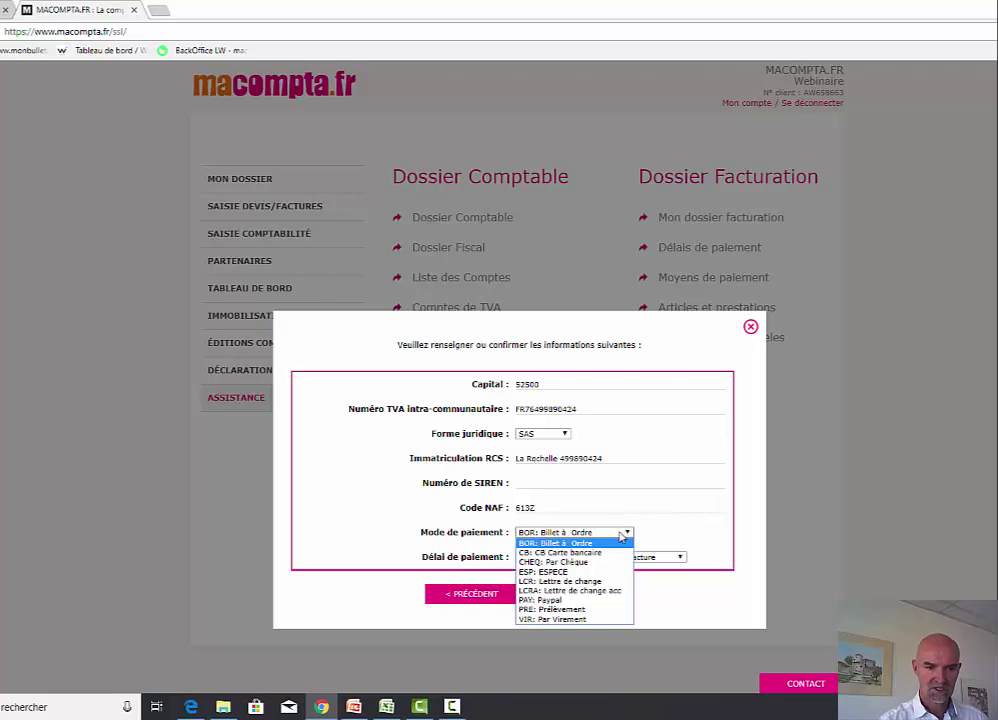
left_click(588, 619)
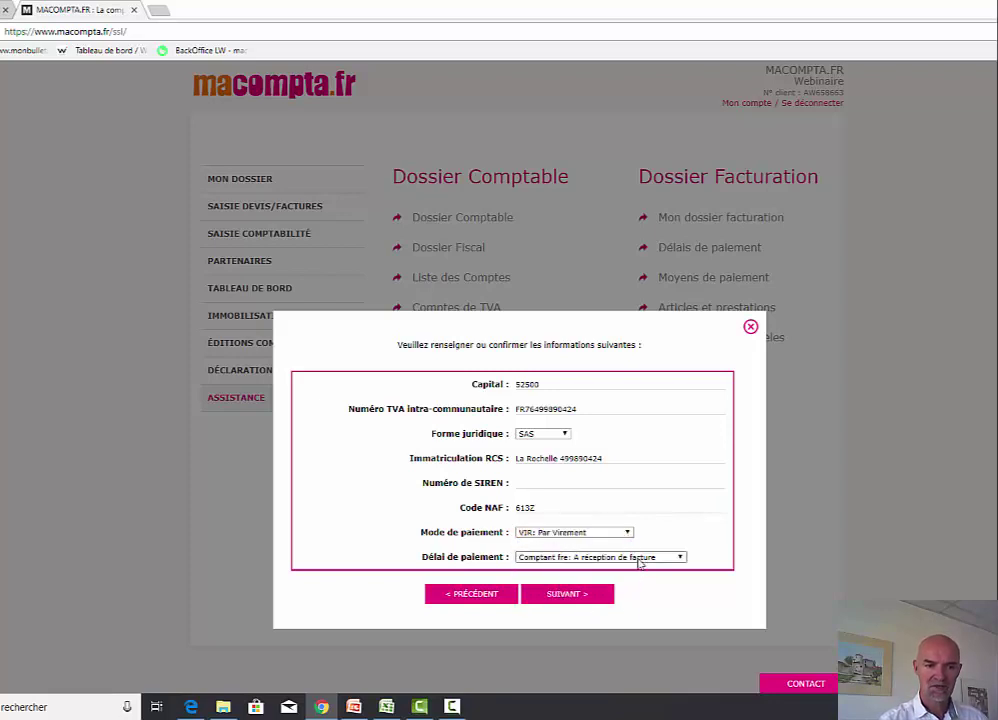
left_click(638, 560)
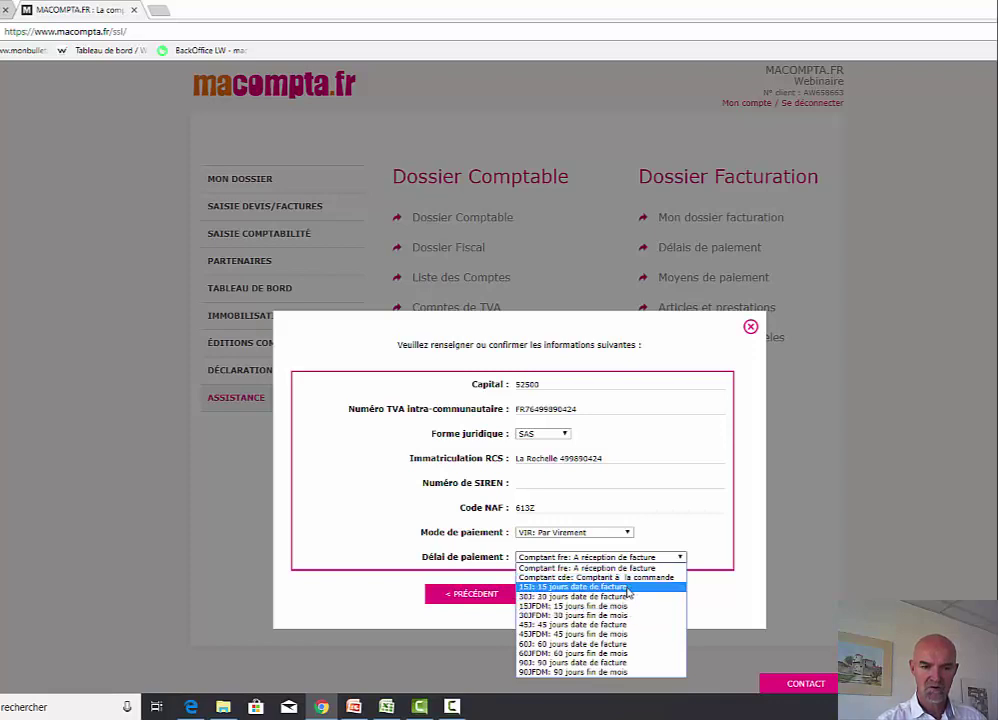
left_click(620, 587)
left_click(601, 595)
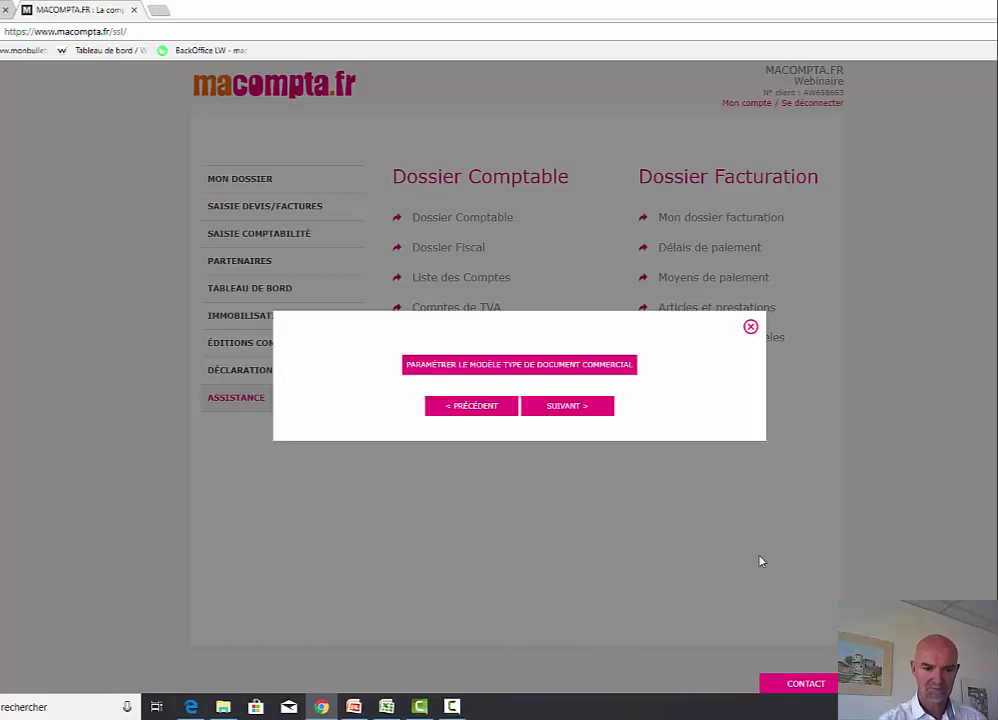
- Import the standard header, legal mentions and footer texts into the commercial document template
left_click(501, 366)
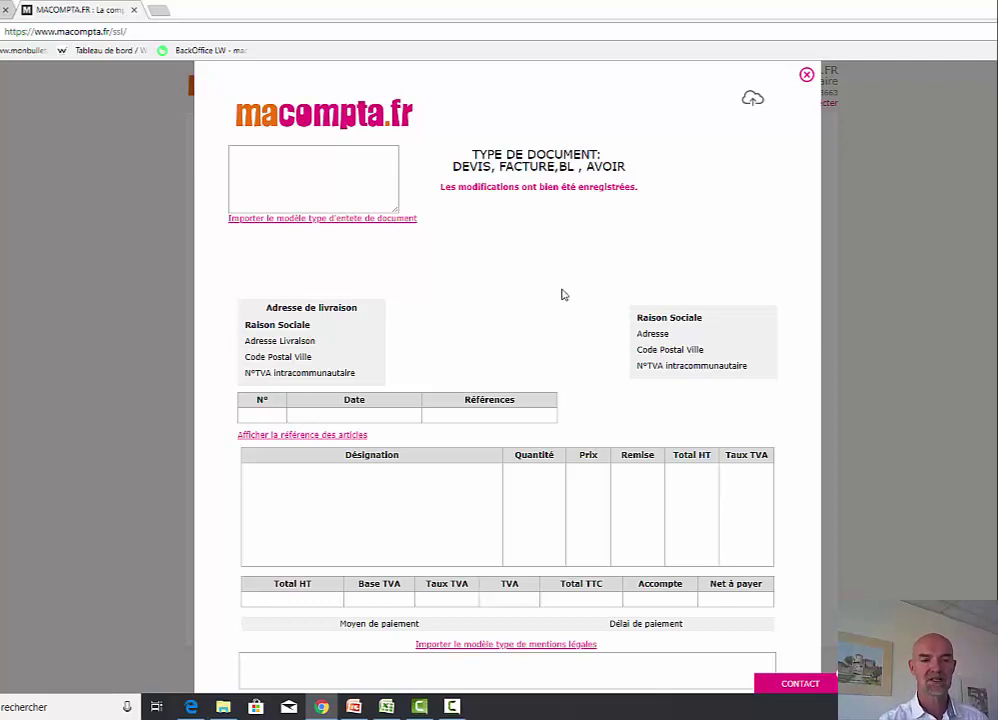
left_click(385, 220)
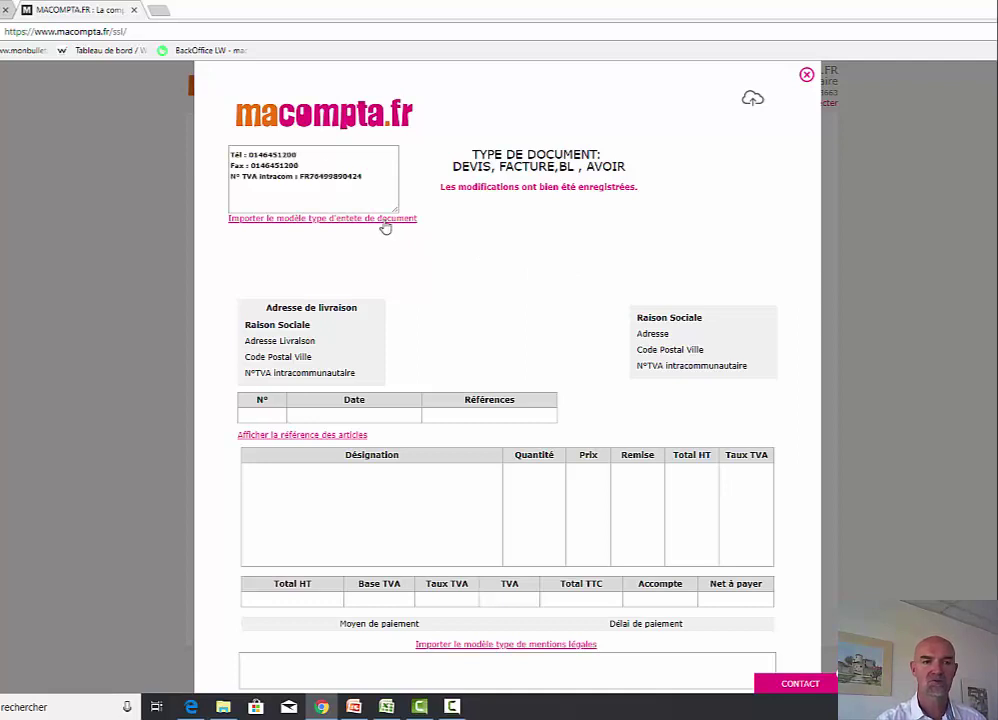
left_click(383, 174)
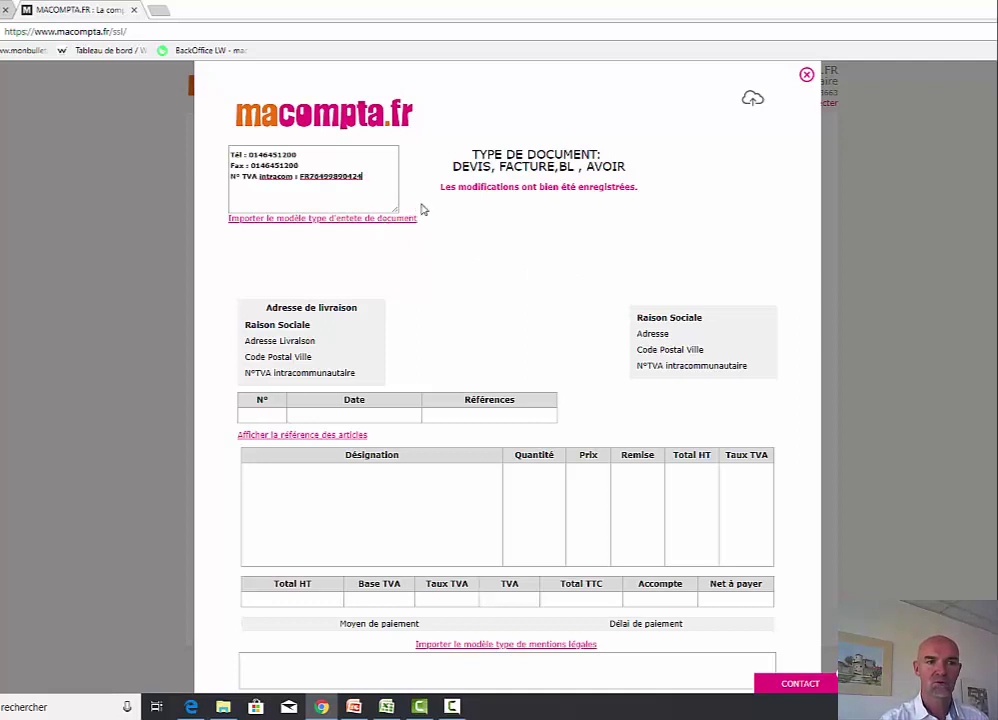
scroll(524, 318, "down", 1)
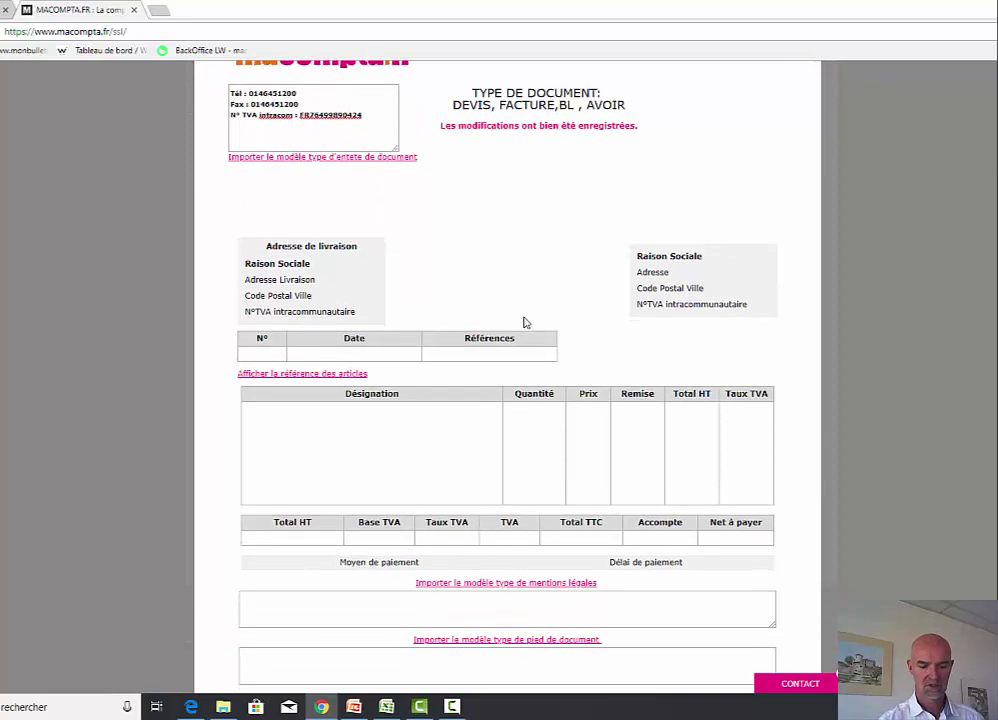
left_click(542, 584)
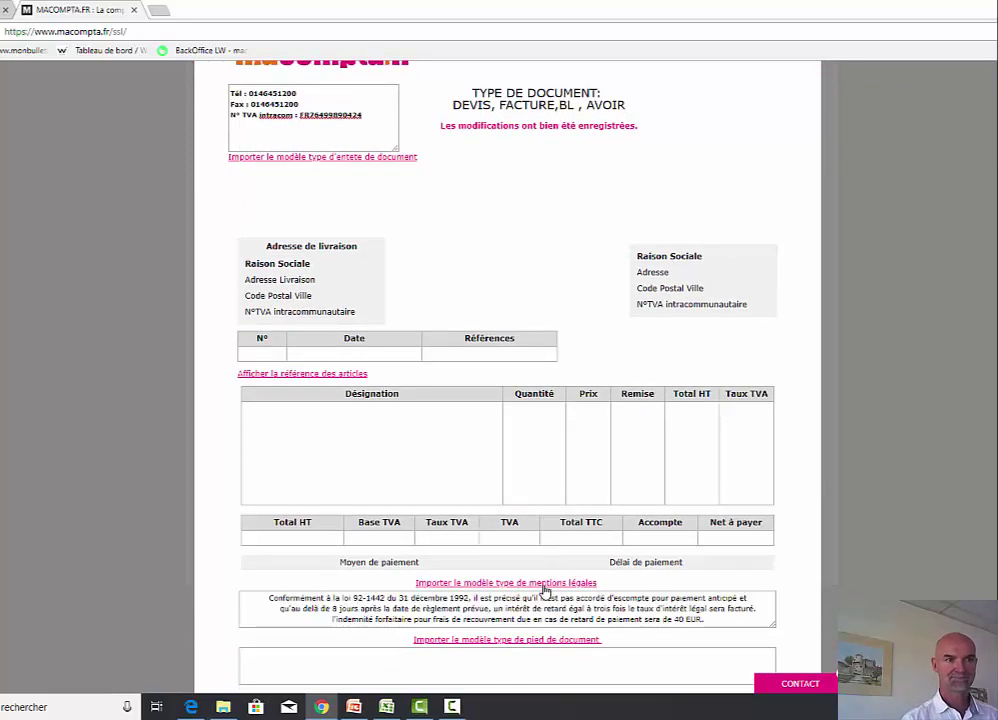
left_click(552, 642)
scroll(746, 560, "up", 1)
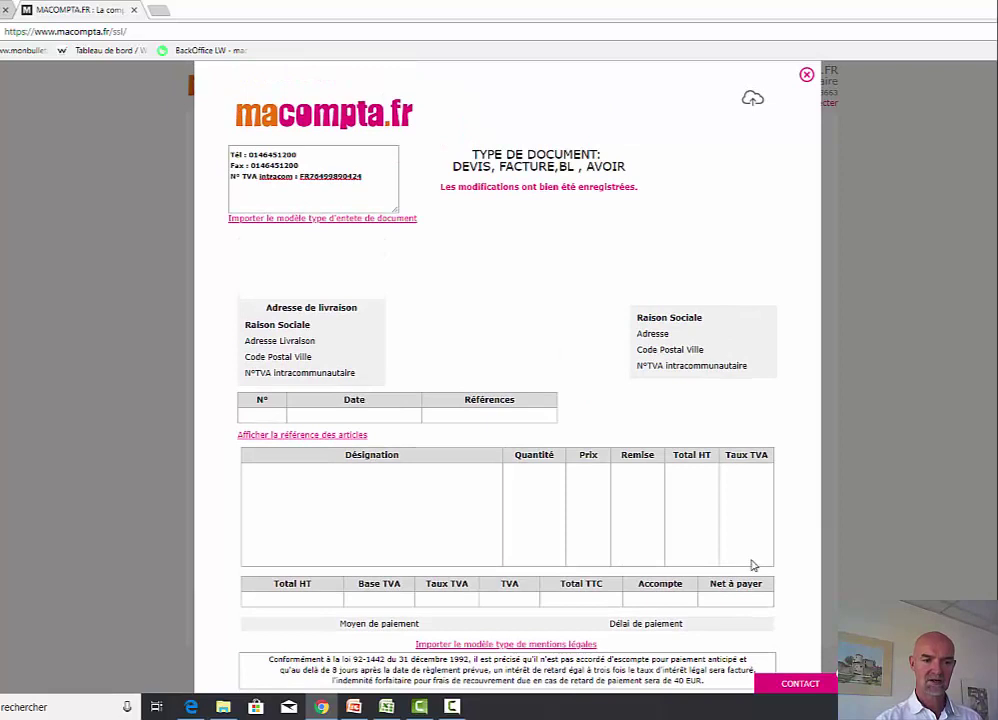
left_click(806, 74)
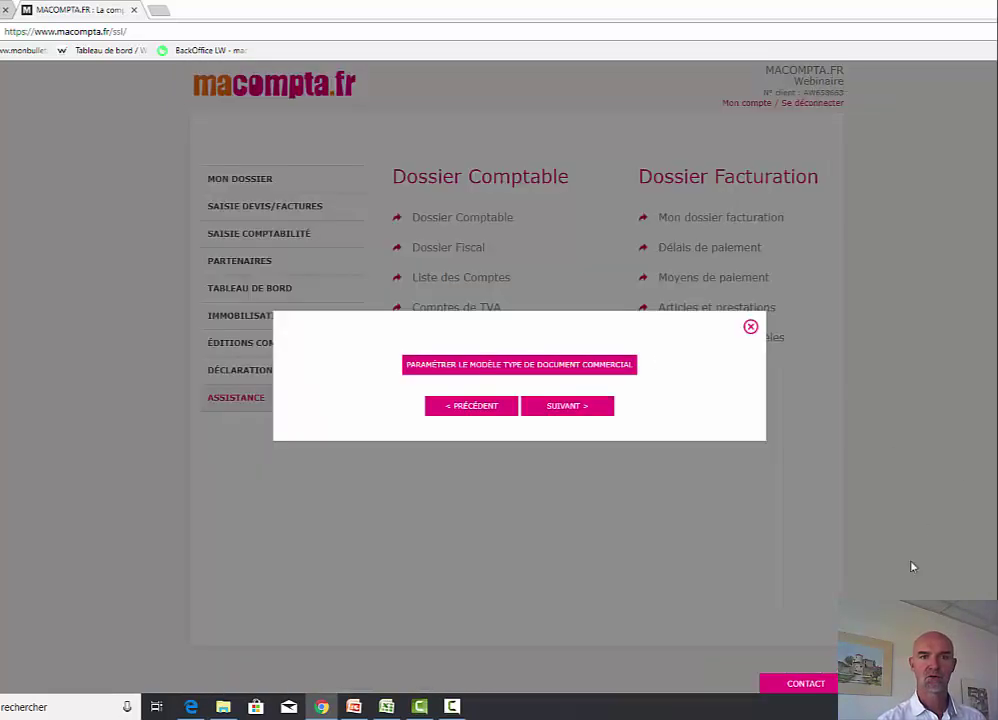
- Skip the remaining assistant steps, exit the assistant, and return to Mon Dossier
left_click(592, 410)
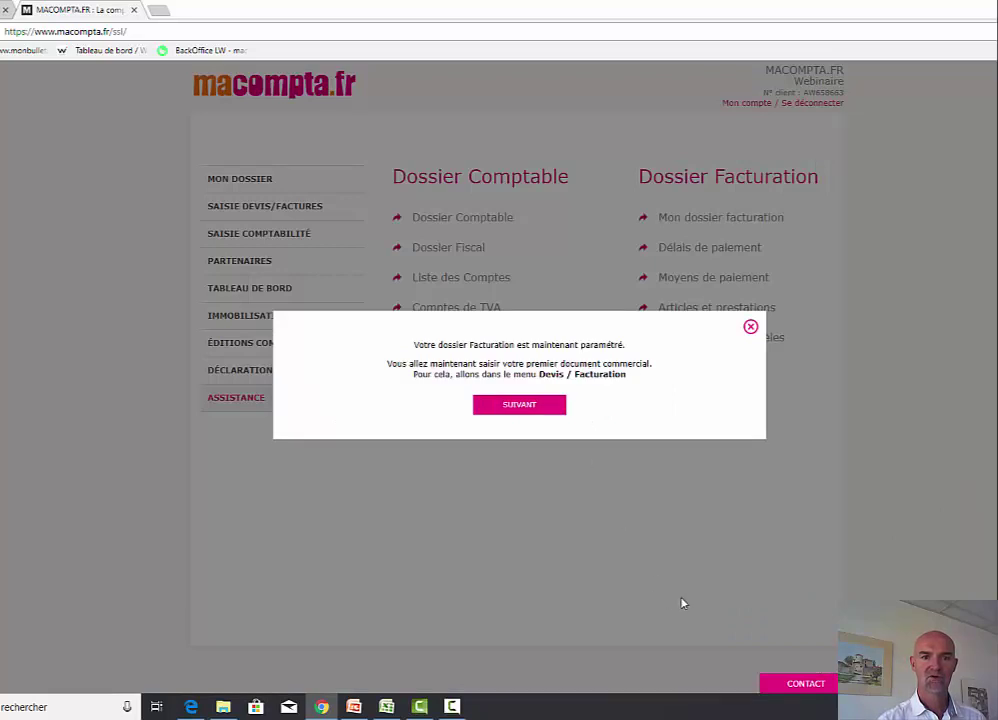
left_click(528, 406)
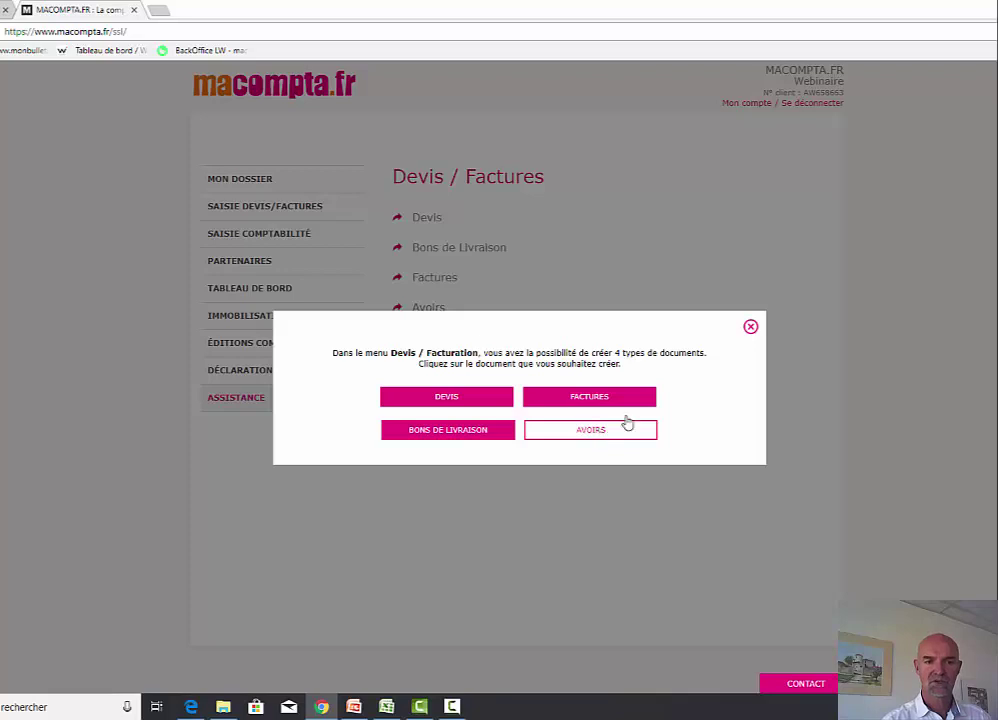
left_click(750, 326)
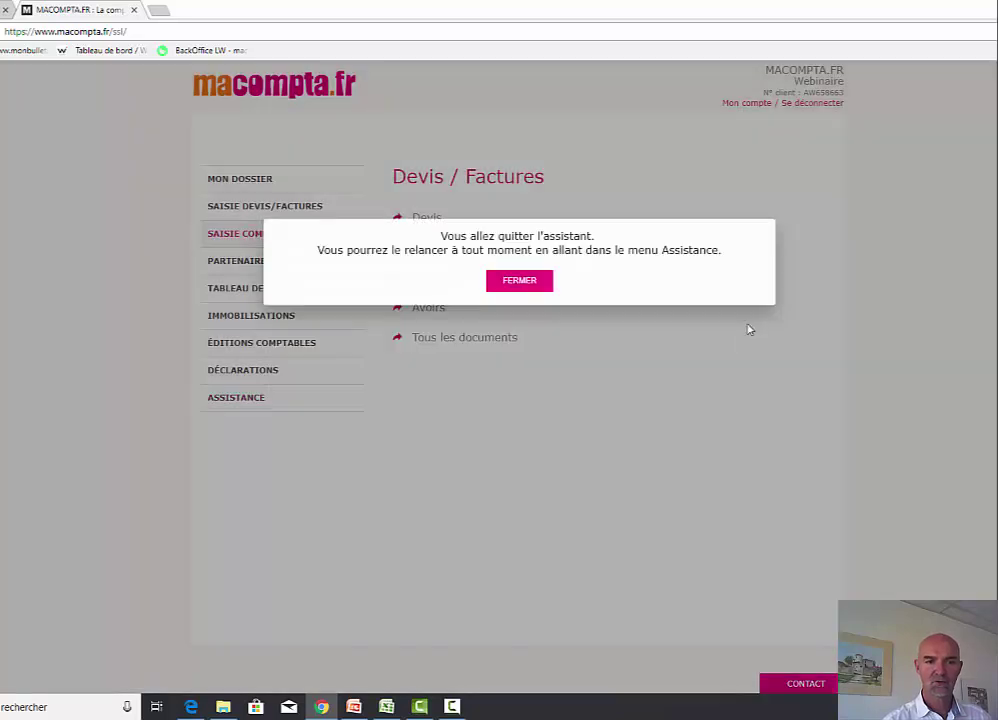
left_click(516, 286)
left_click(239, 181)
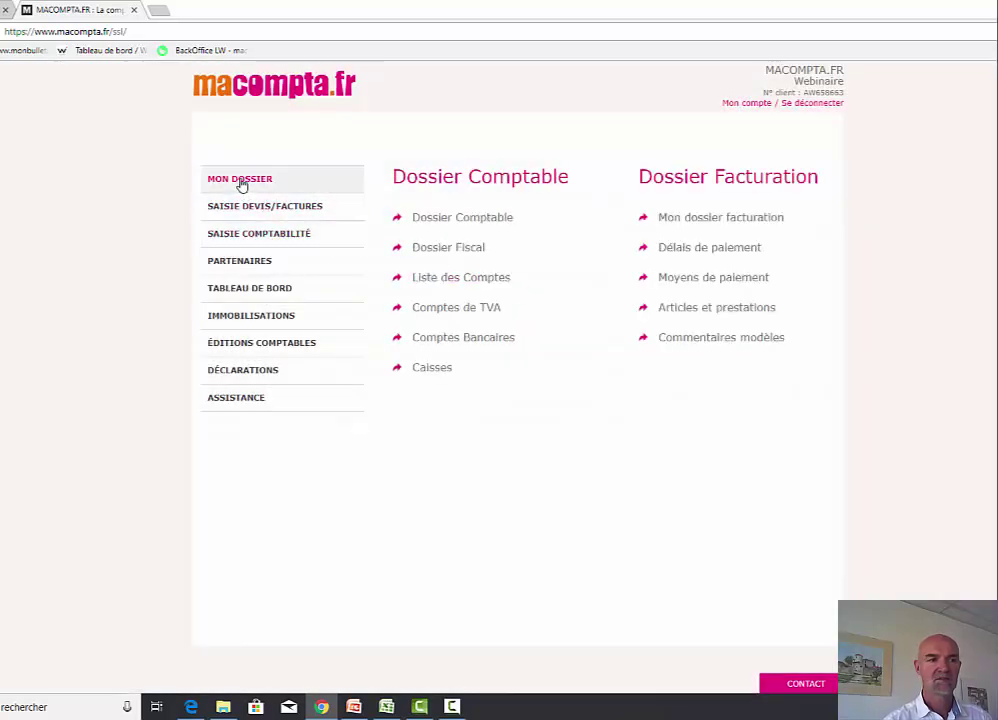
- In Mon dossier facturation, set 'Plus de choix de modèles de documents' to oui
left_click(730, 218)
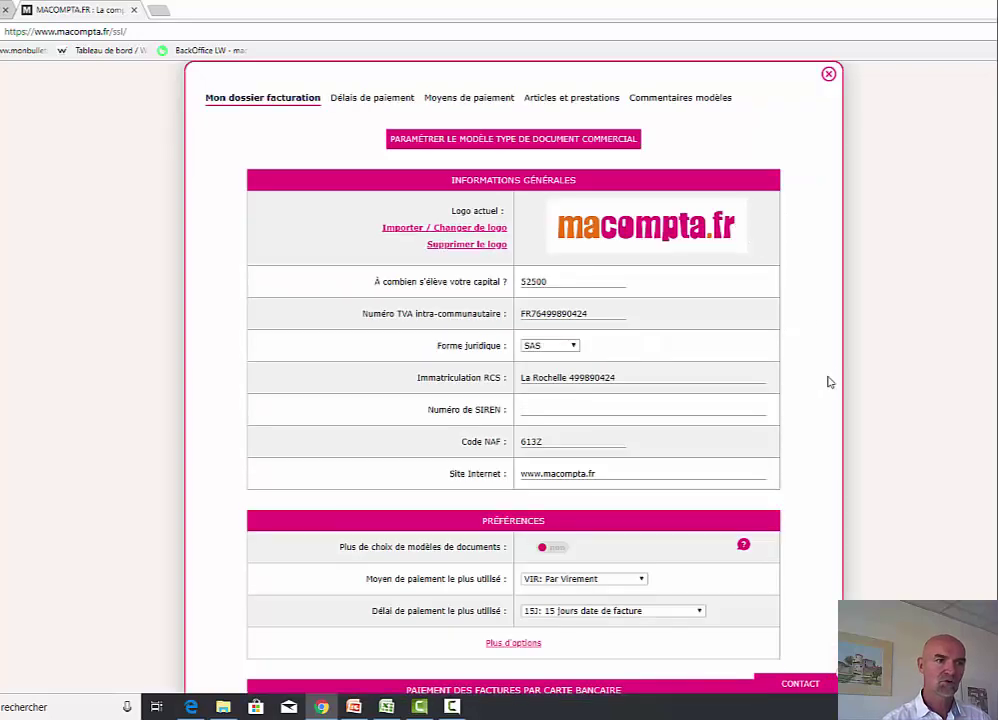
scroll(829, 383, "down", 3)
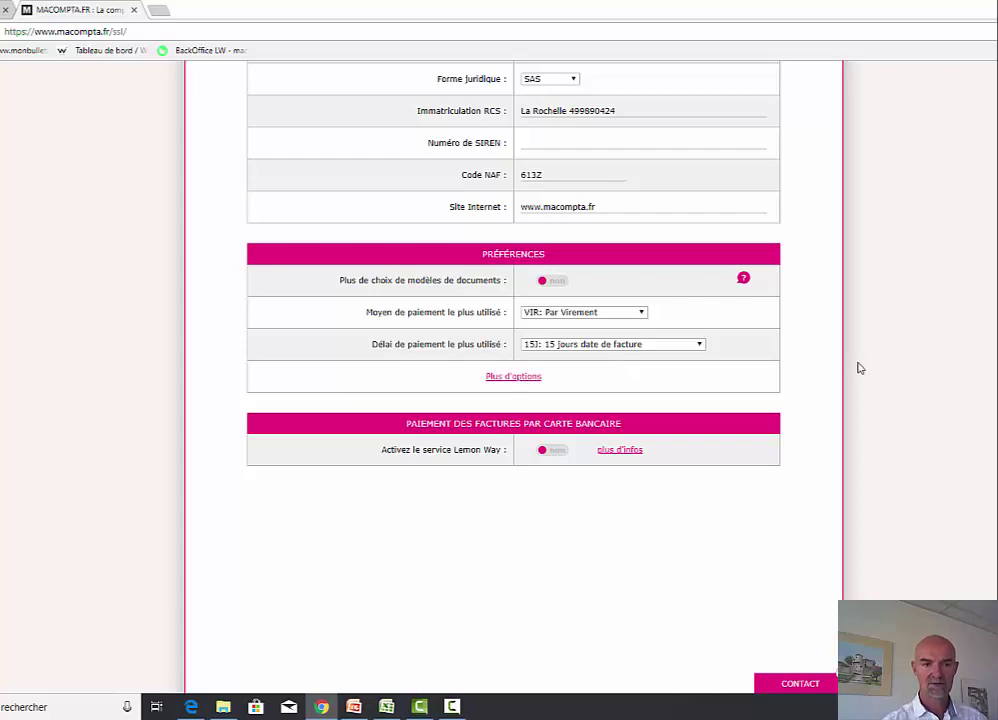
scroll(857, 366, "up", 1)
scroll(857, 368, "up", 3)
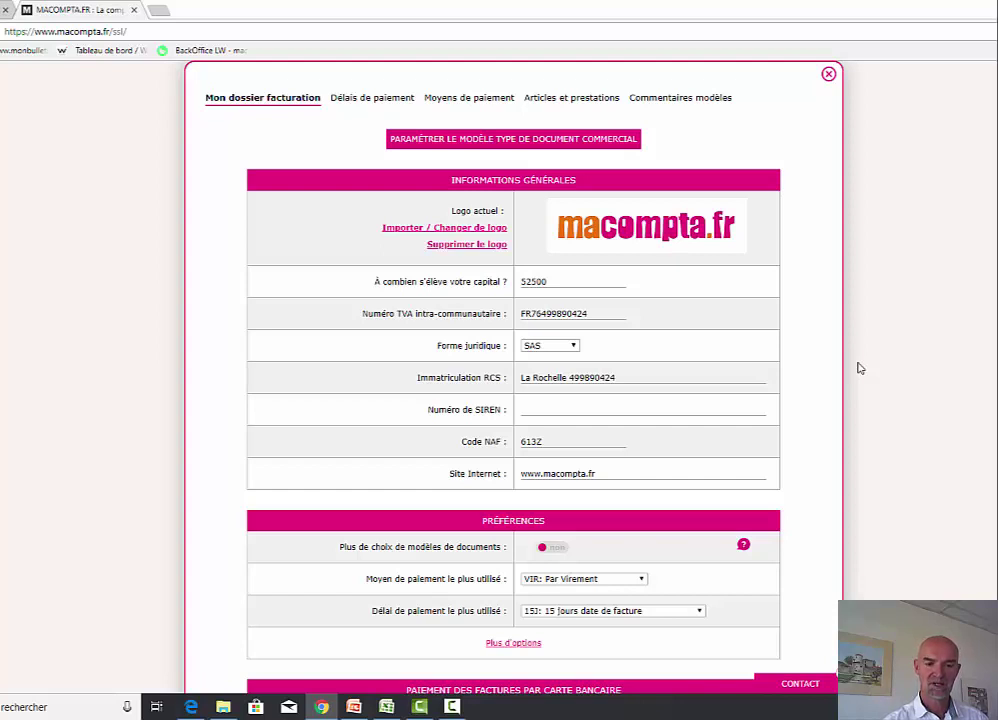
left_click(556, 551)
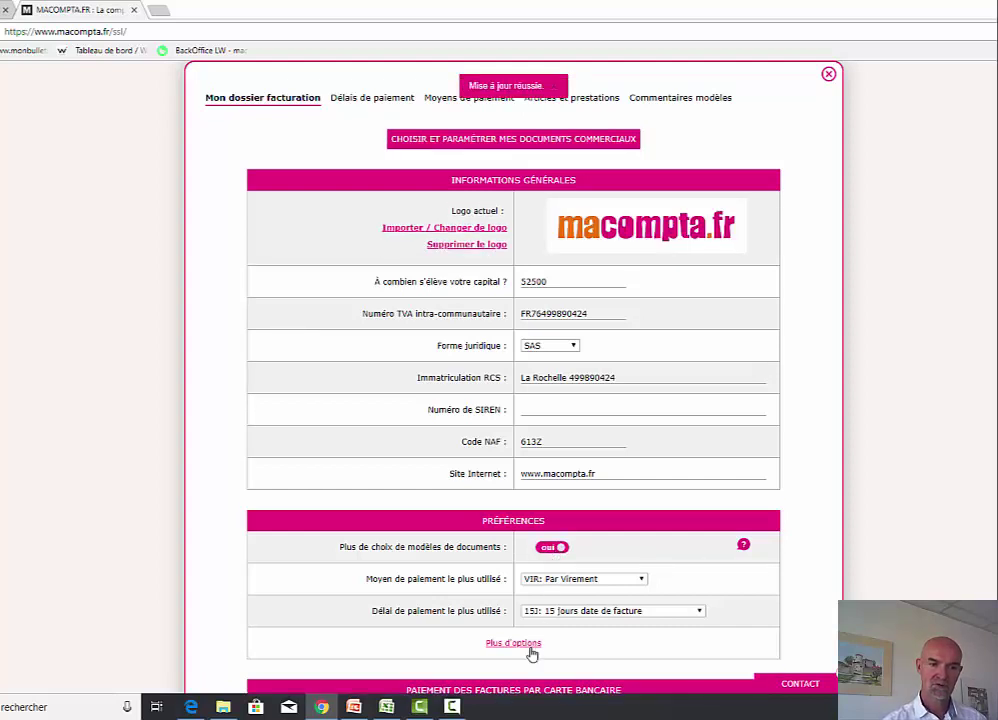
- Compare the quote templates and settle on Modèle 4 for quotes
left_click(535, 146)
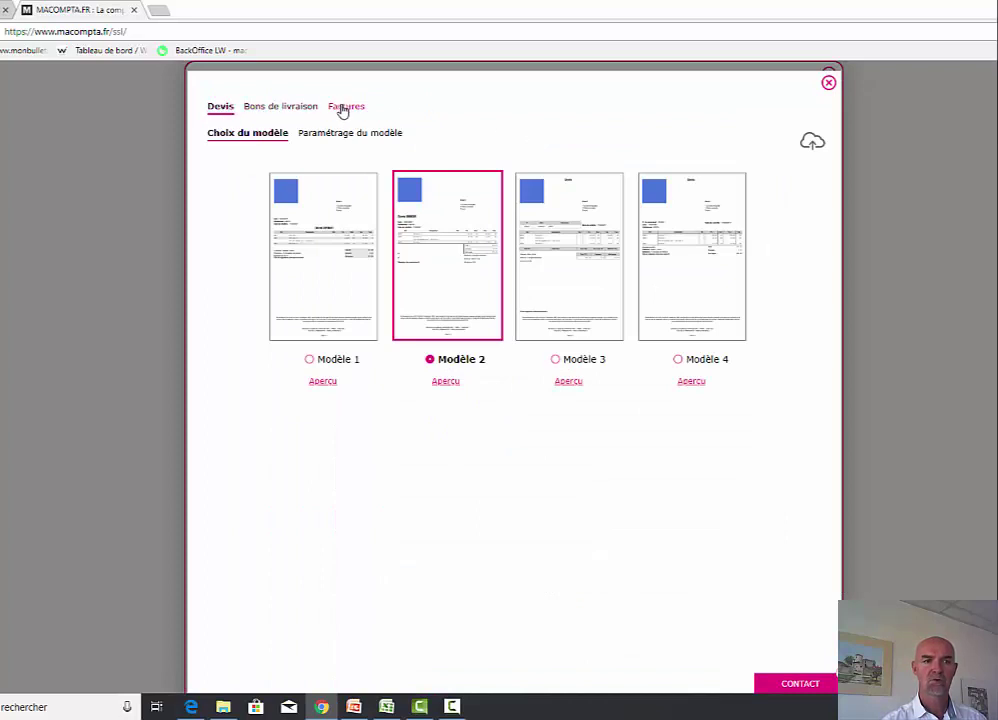
left_click(341, 288)
left_click(432, 300)
left_click(610, 318)
left_click(698, 314)
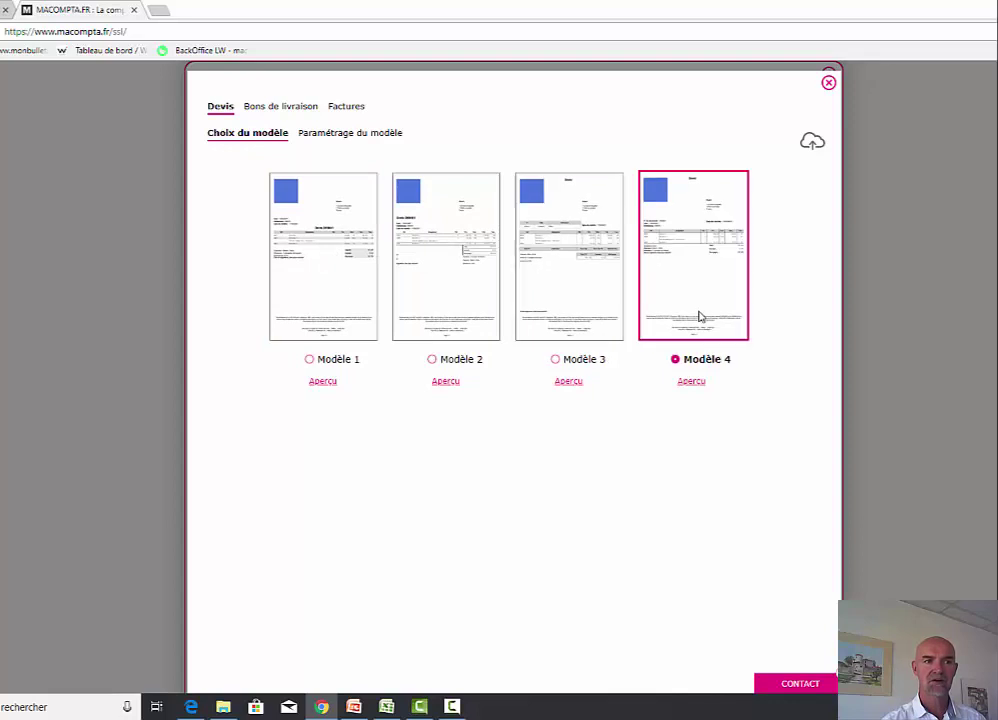
- Select Modèle 1 for invoices and bring up its template settings
left_click(345, 107)
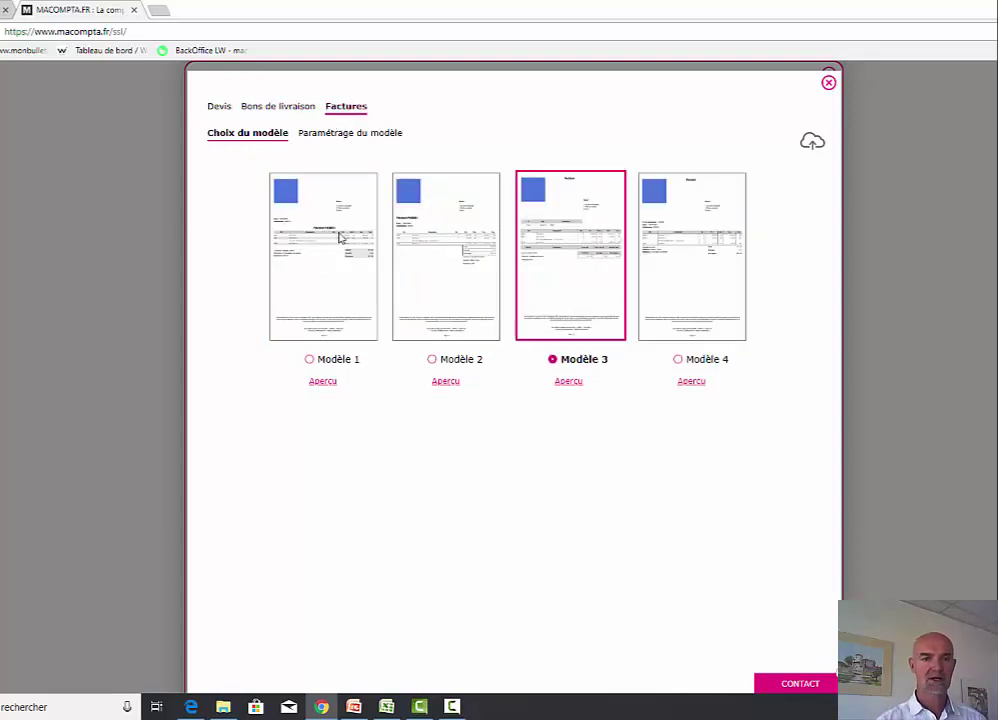
left_click(370, 258)
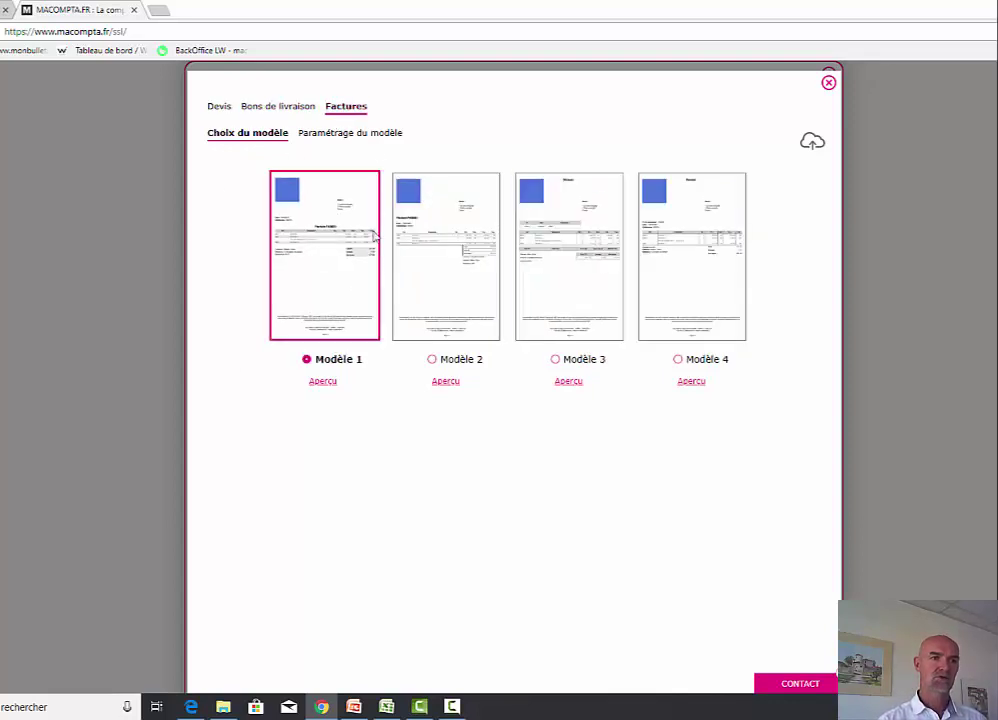
left_click(360, 133)
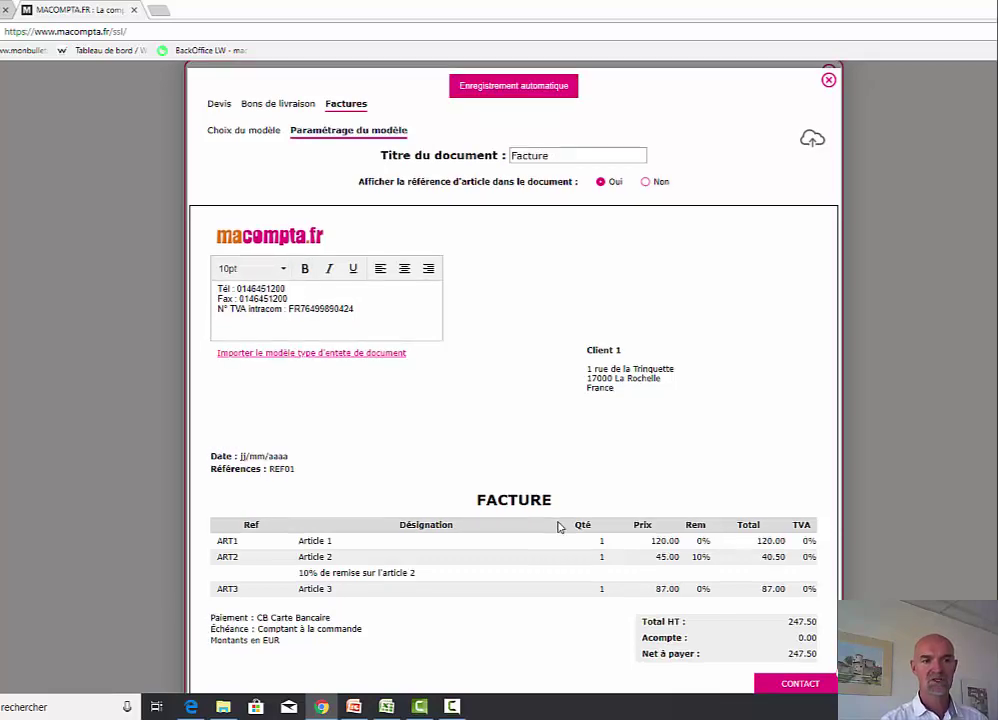
- Review the invoice template and keep 'Facture' as its document title
scroll(559, 526, "down", 4)
scroll(559, 526, "down", 1)
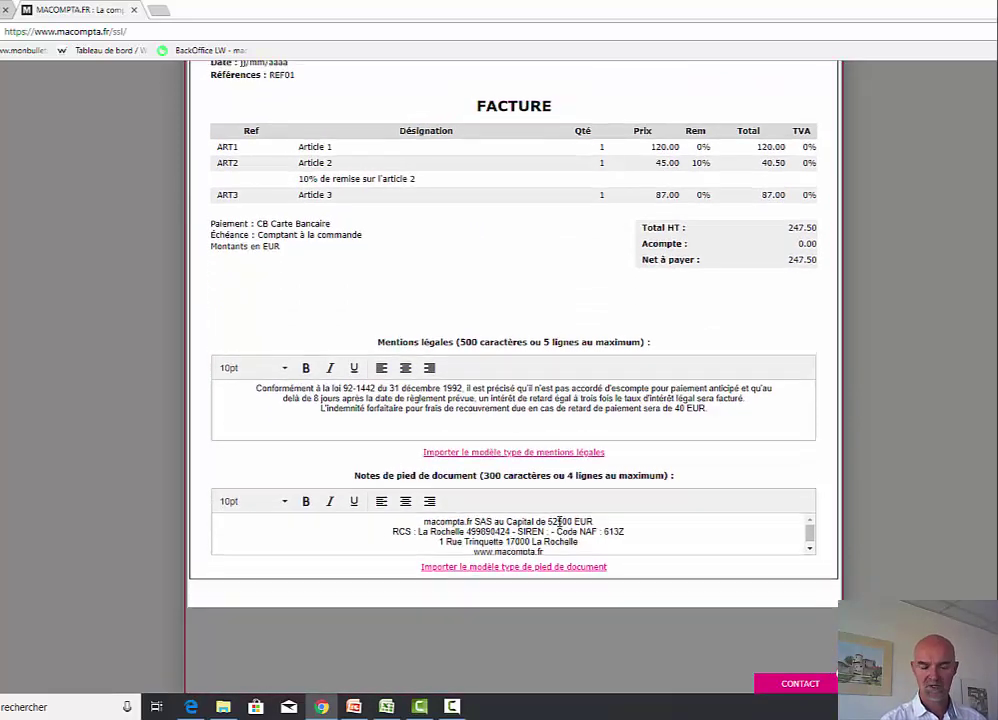
scroll(559, 518, "up", 6)
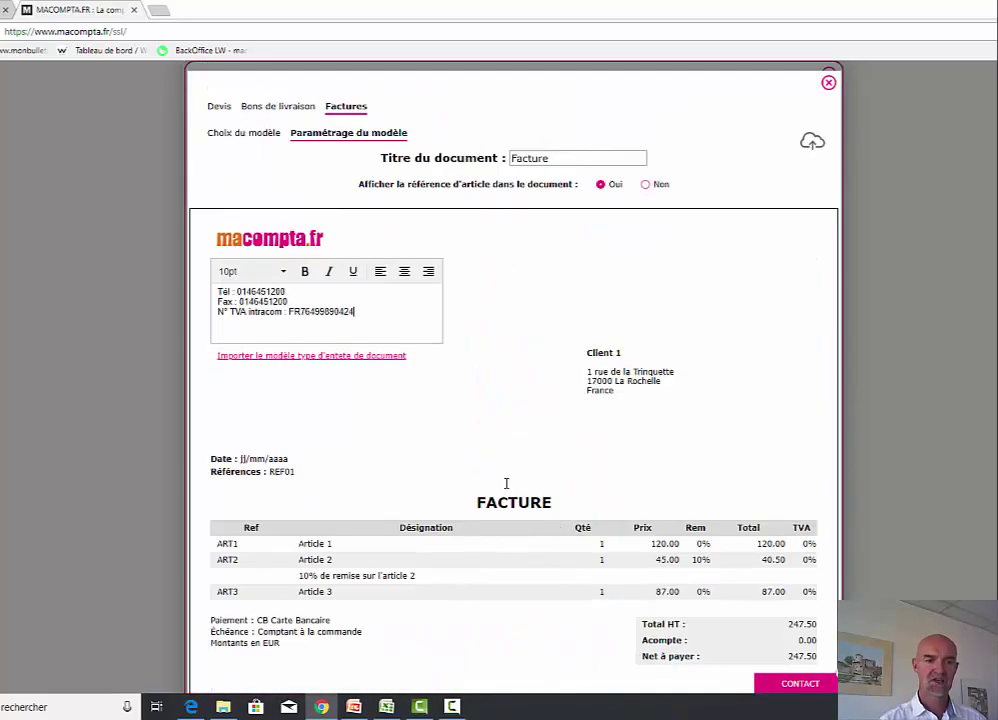
left_click(552, 156)
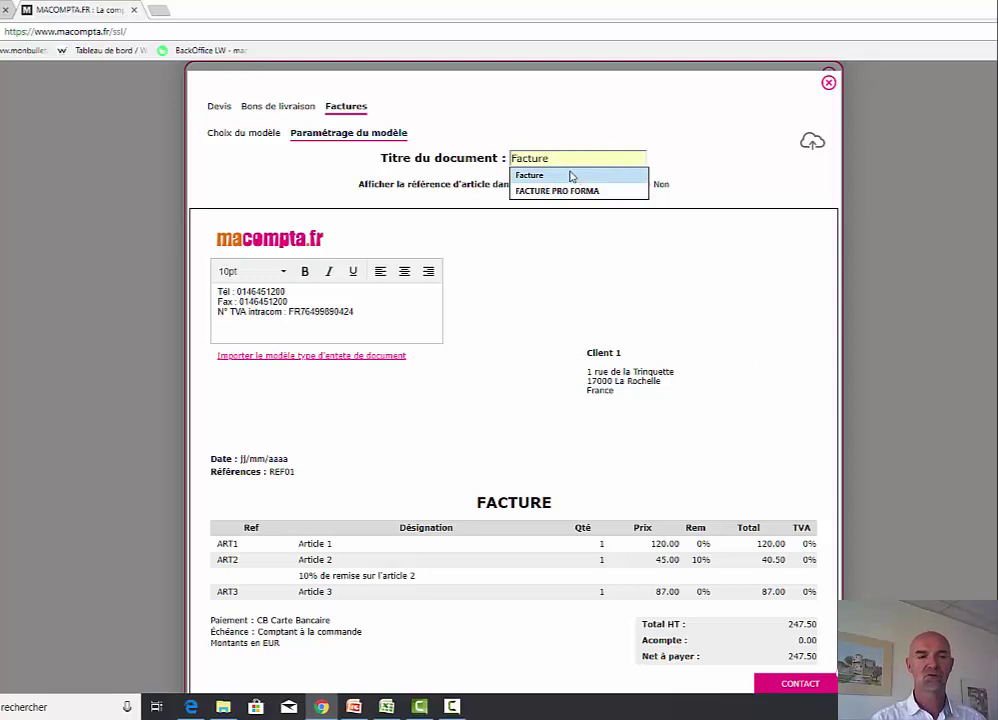
left_click(731, 220)
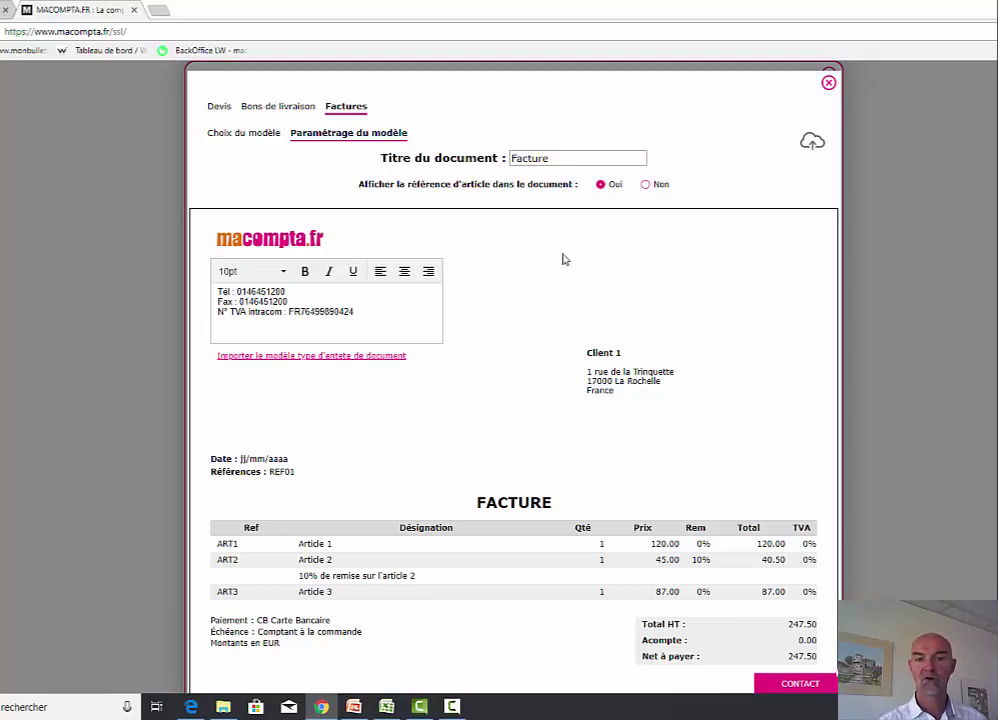
left_click(828, 82)
- Expand 'Plus d'options' under Préférences in the billing dossier settings
scroll(757, 406, "down", 3)
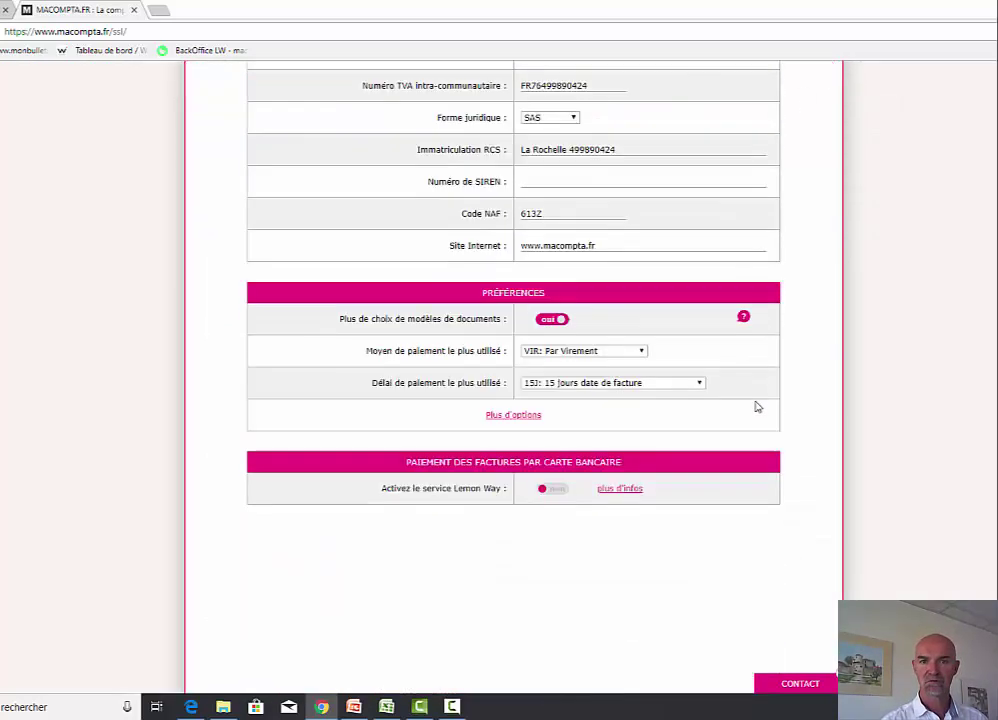
left_click(515, 381)
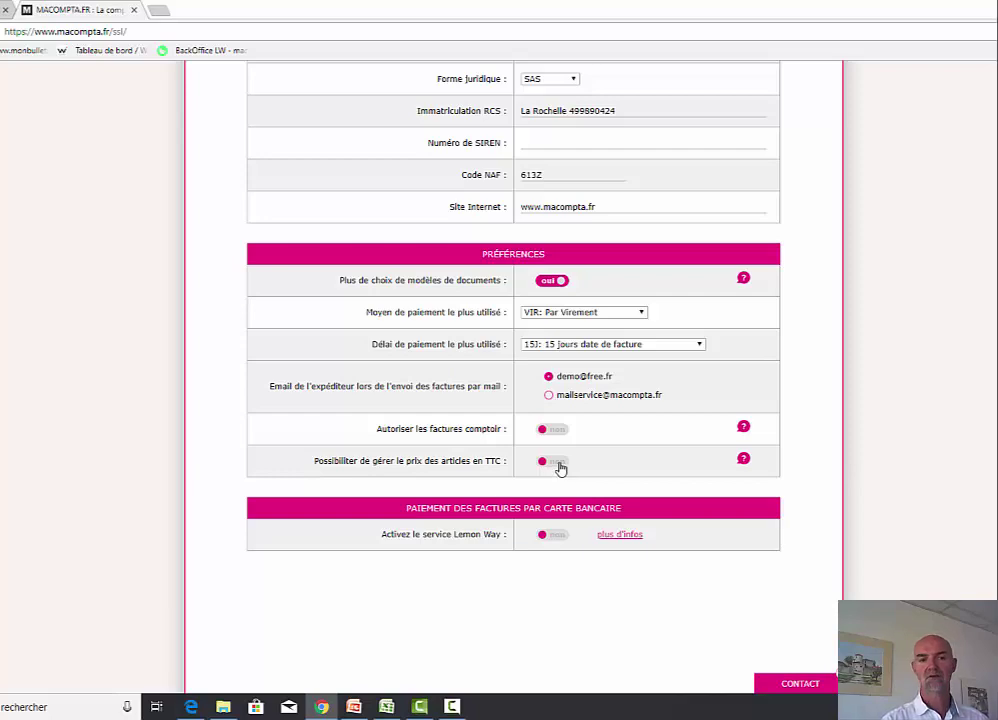
scroll(745, 460, "up", 3)
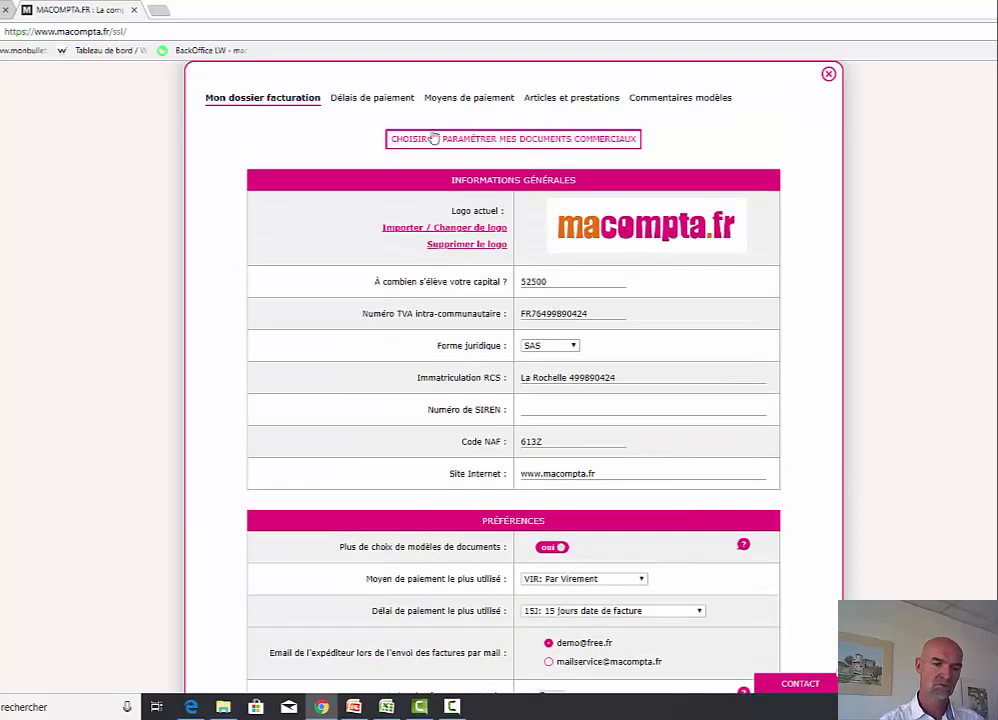
- Look through Délais de paiement, Moyens de paiement, Articles et prestations and Commentaires modèles
left_click(358, 103)
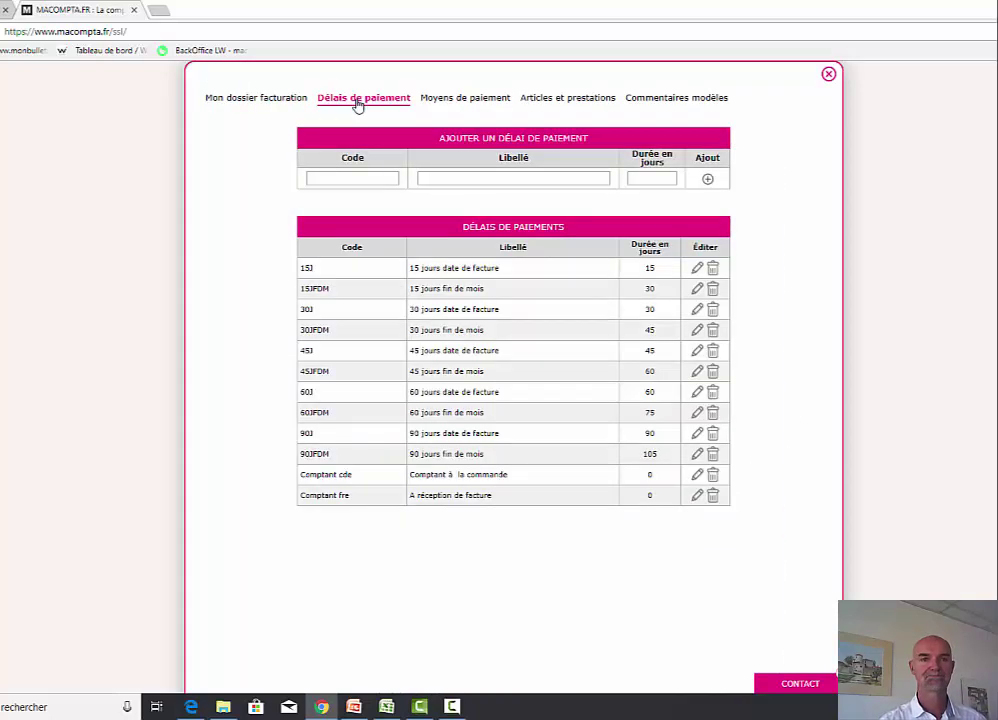
left_click(461, 103)
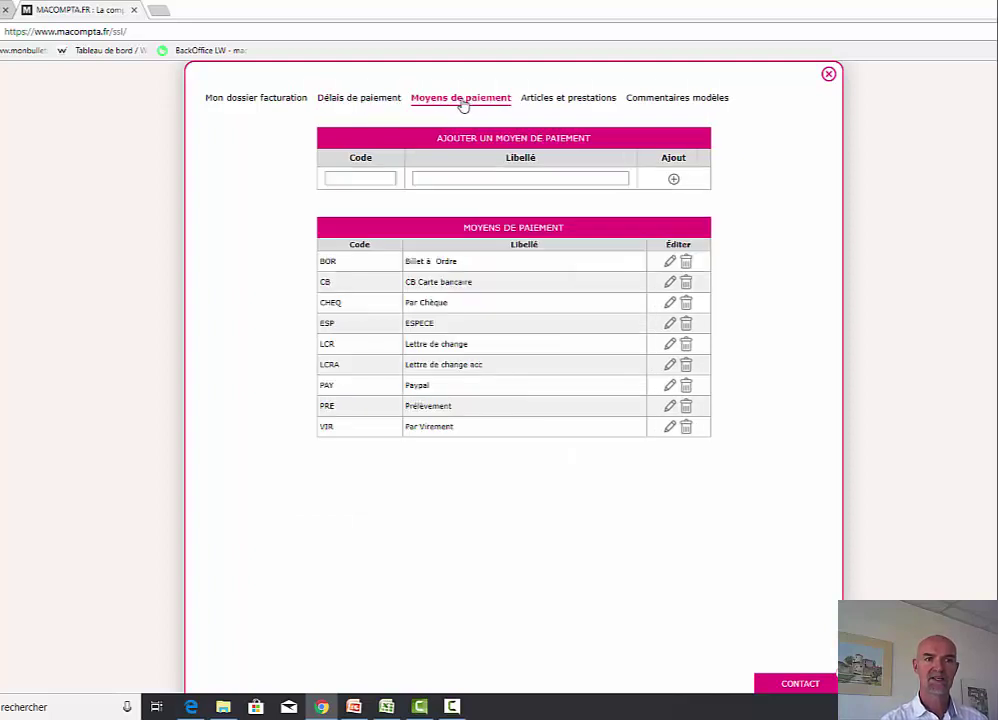
left_click(543, 102)
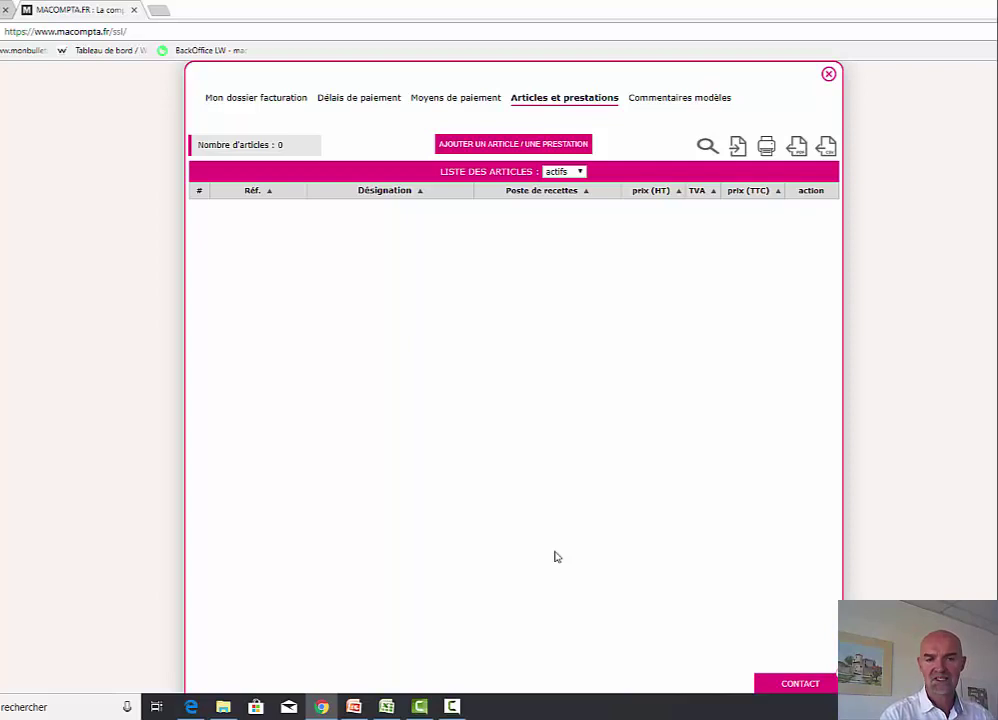
left_click(673, 100)
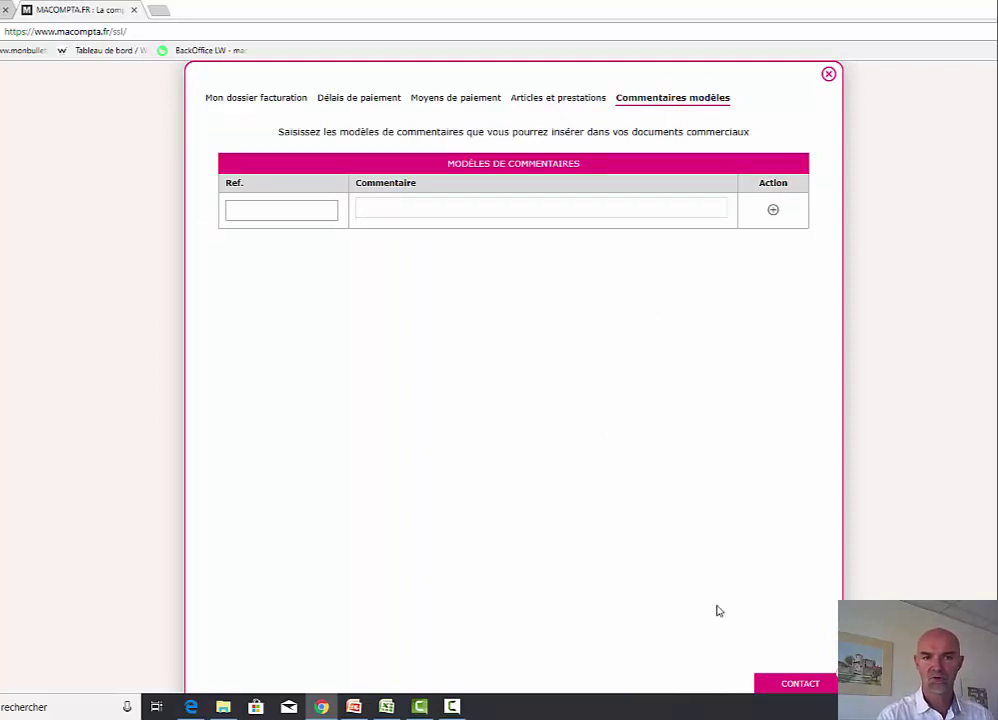
left_click(828, 74)
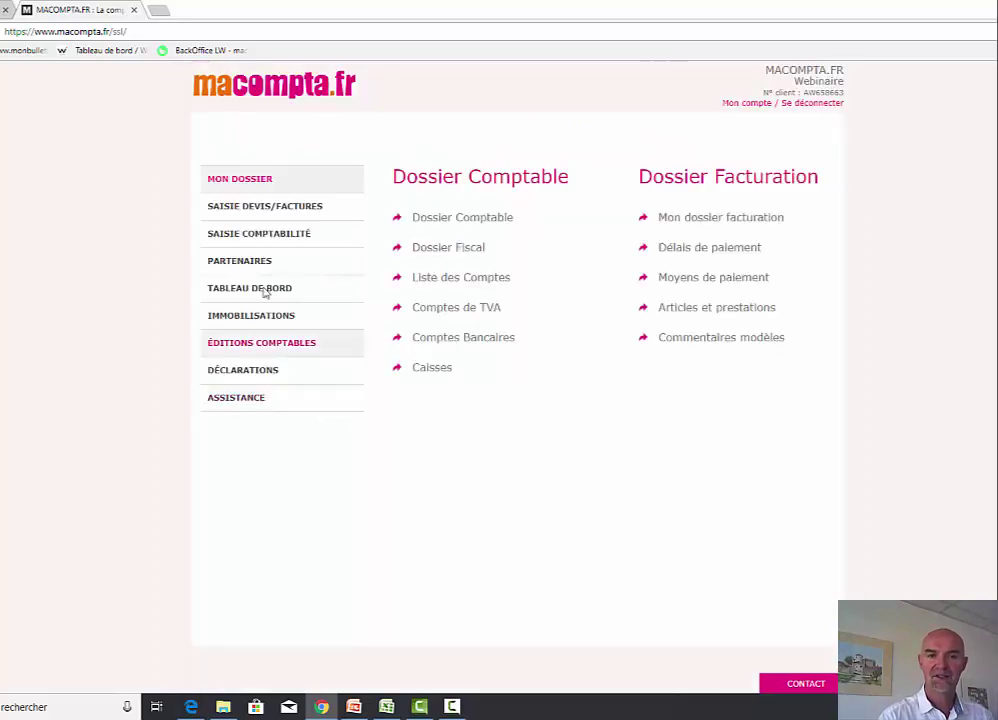
- Open the Factures list from SAISIE DEVIS/FACTURES, showing no invoices for January–May 2018
left_click(267, 210)
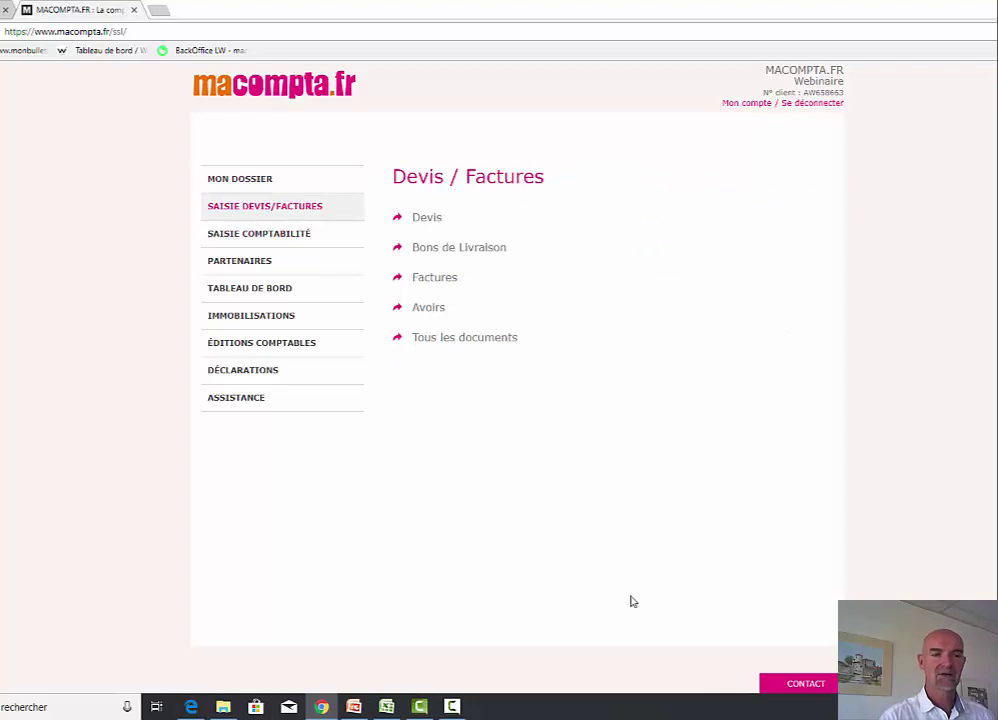
left_click(415, 279)
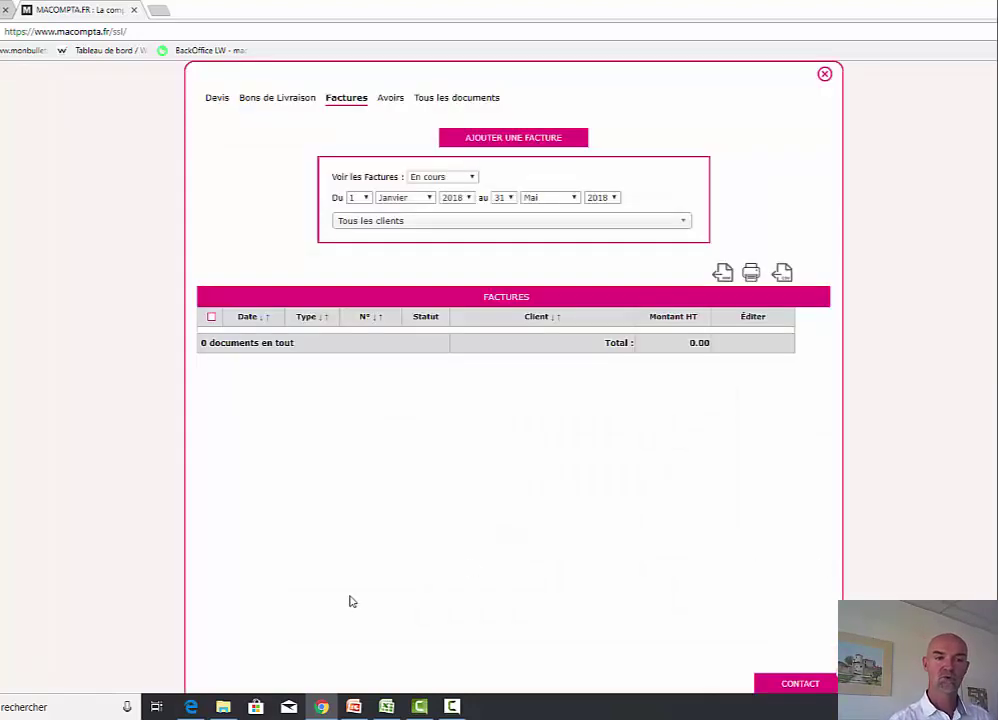
- Start a new invoice numbered FA0500, dated 25/05/2018, and open its recipient list
left_click(511, 140)
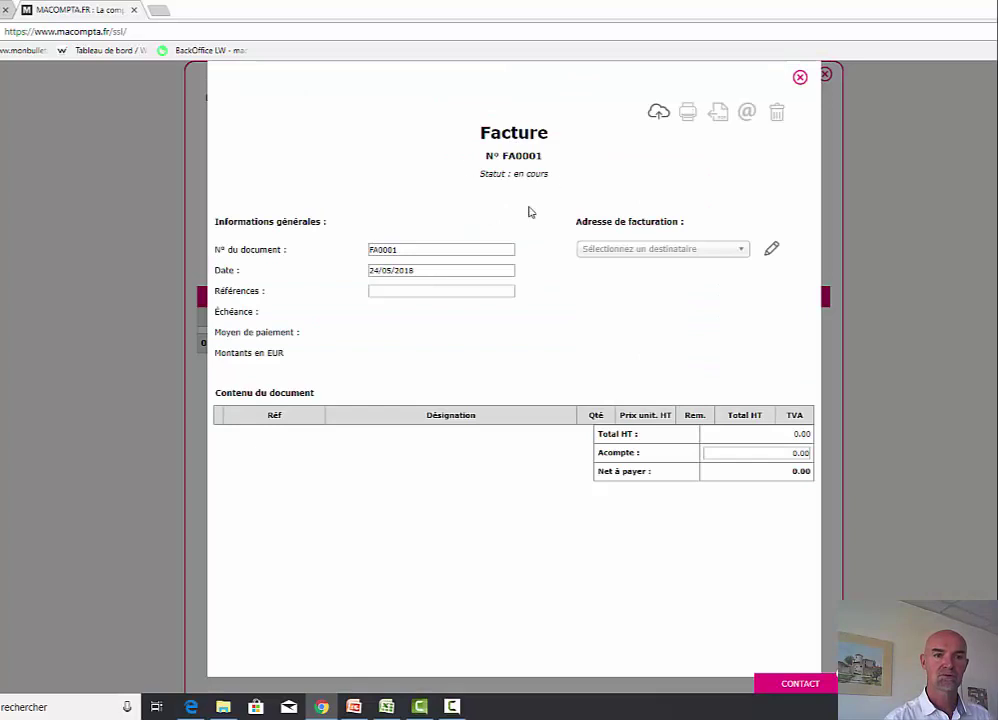
left_click(454, 247)
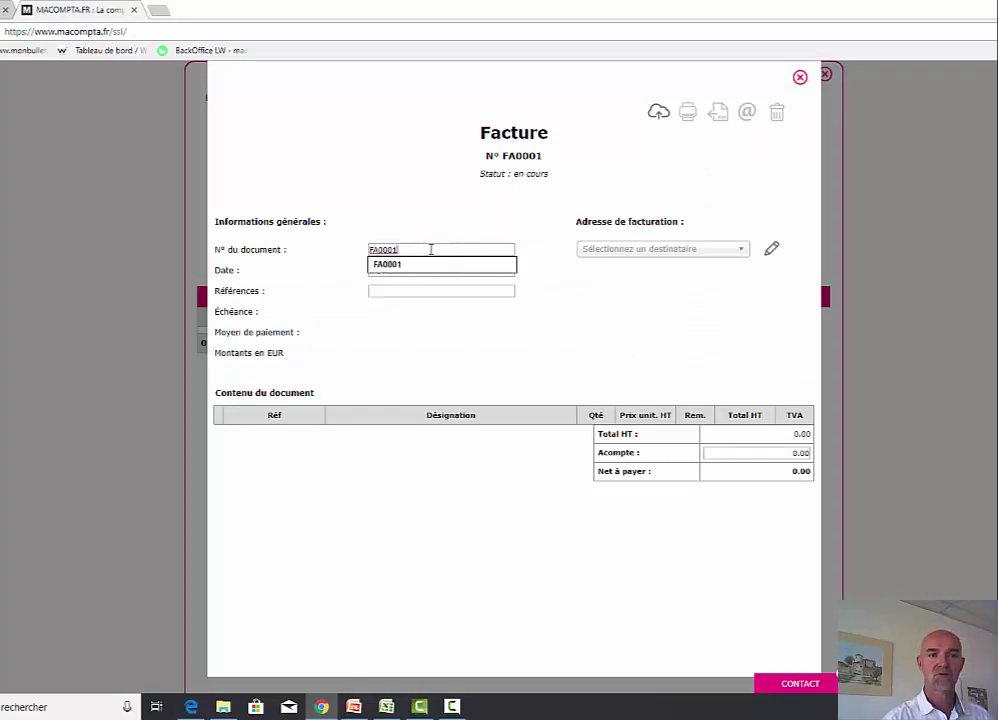
key("BackSpace")
key("BackSpace")
key("BackSpace")
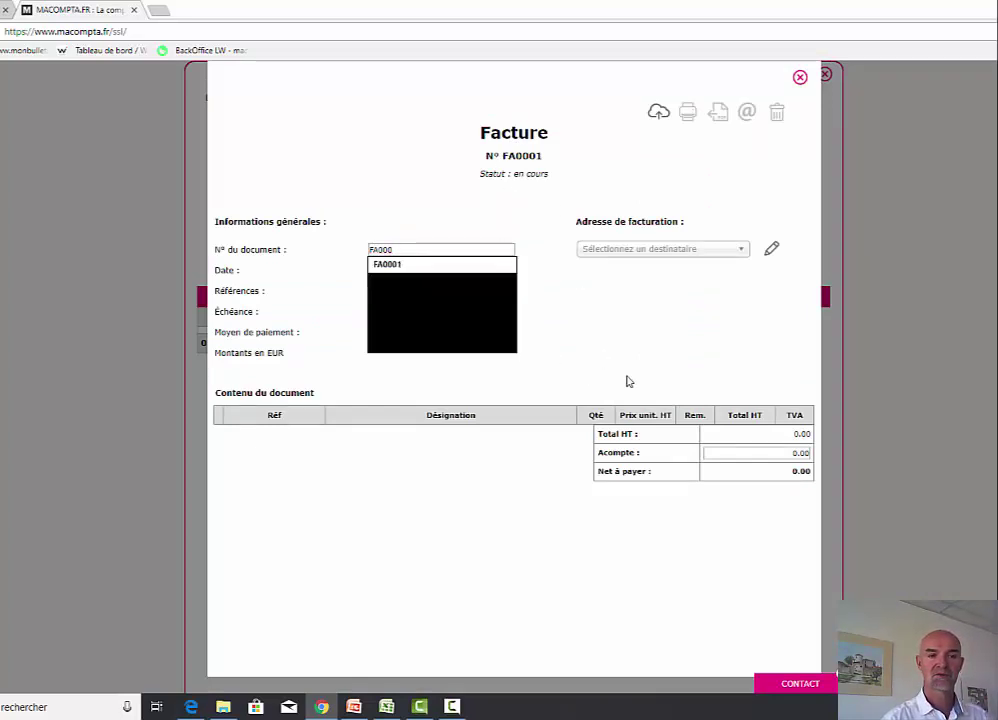
type("50")
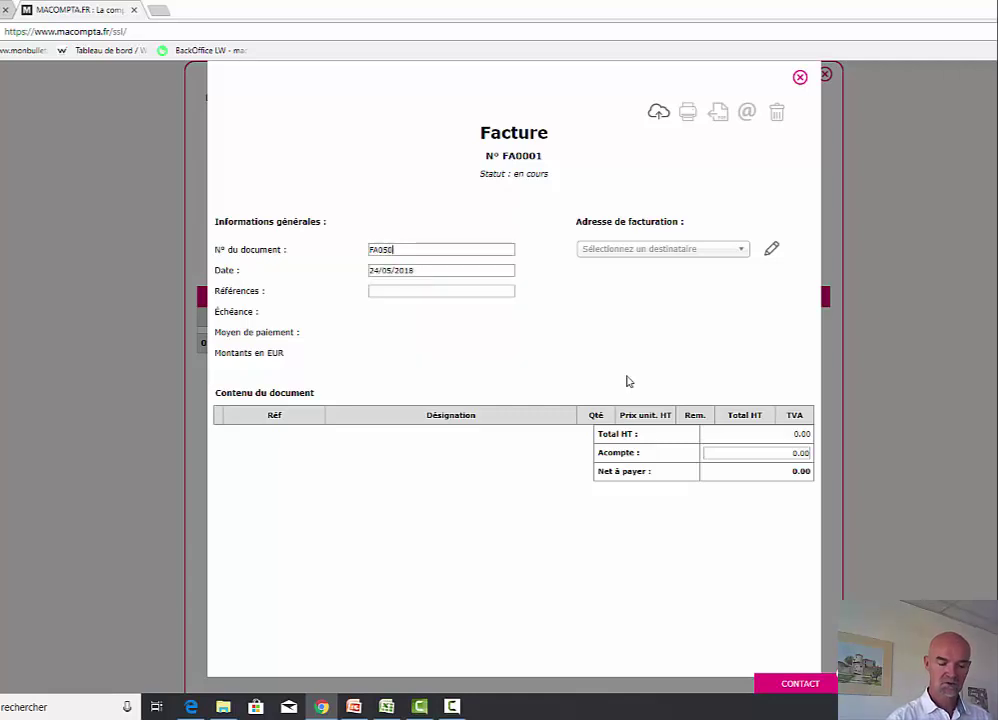
key("Tab")
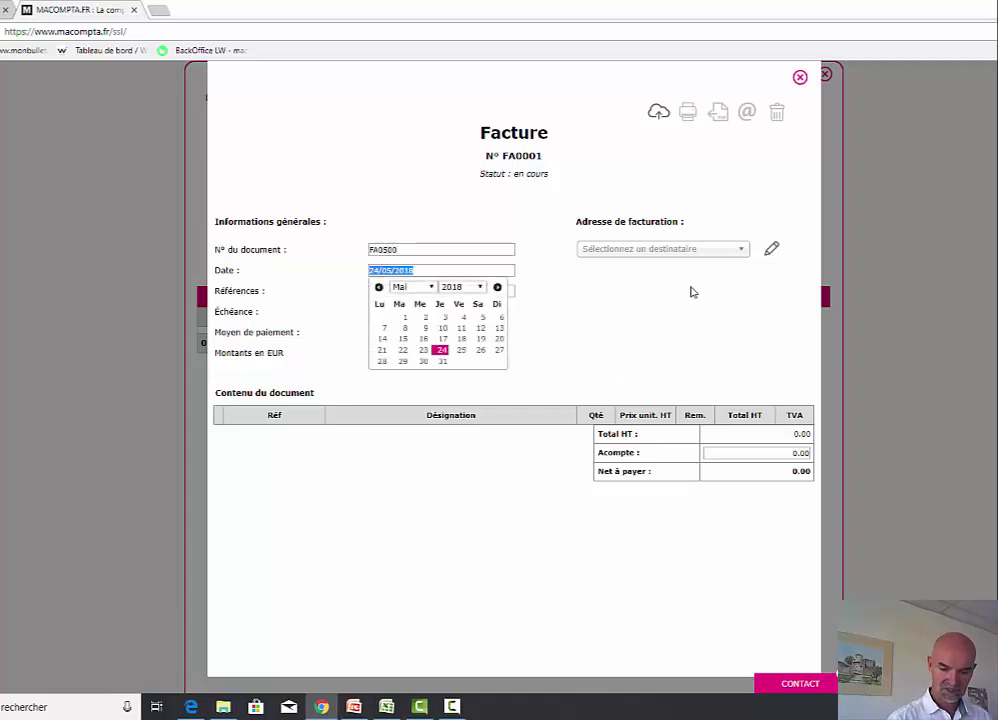
left_click(461, 350)
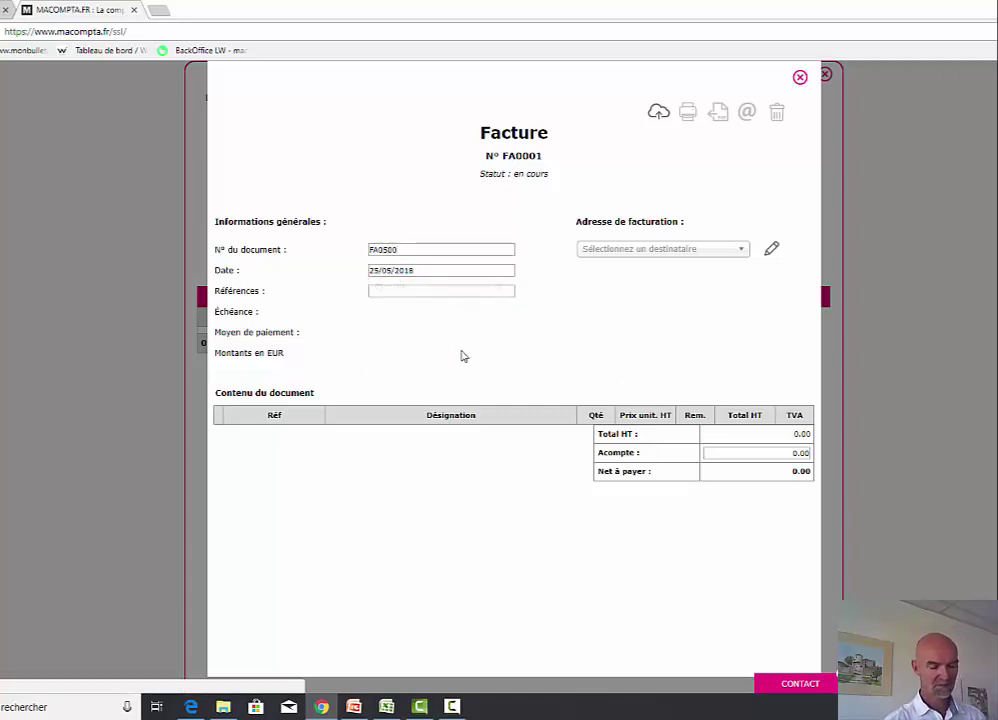
left_click(638, 254)
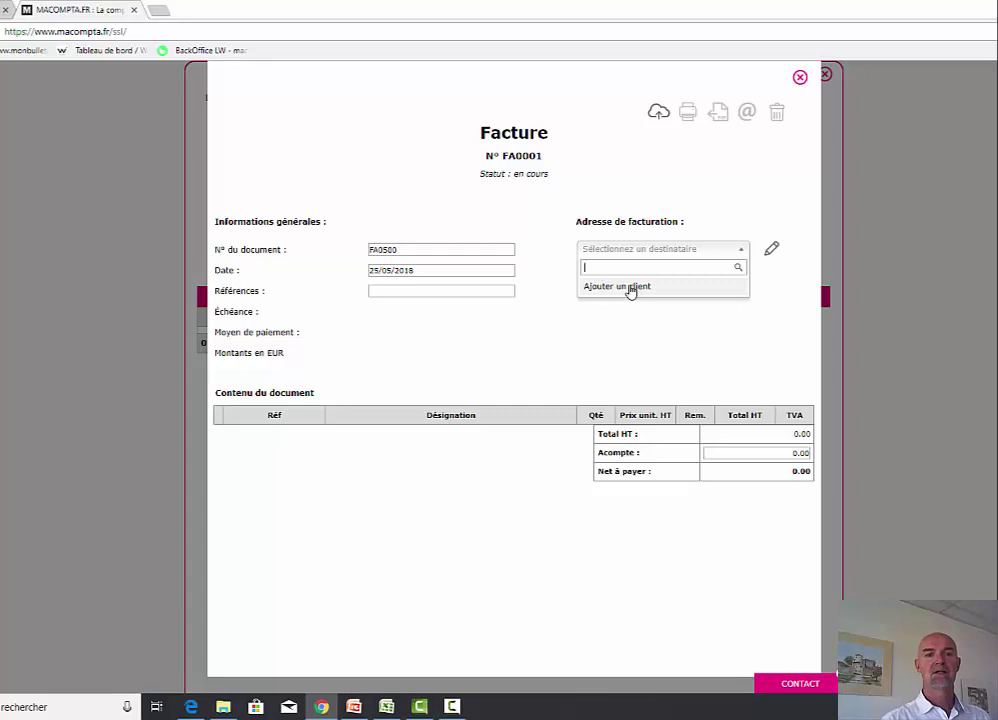
- Add a new client, entering its code, company name, civility M and contact name
left_click(630, 288)
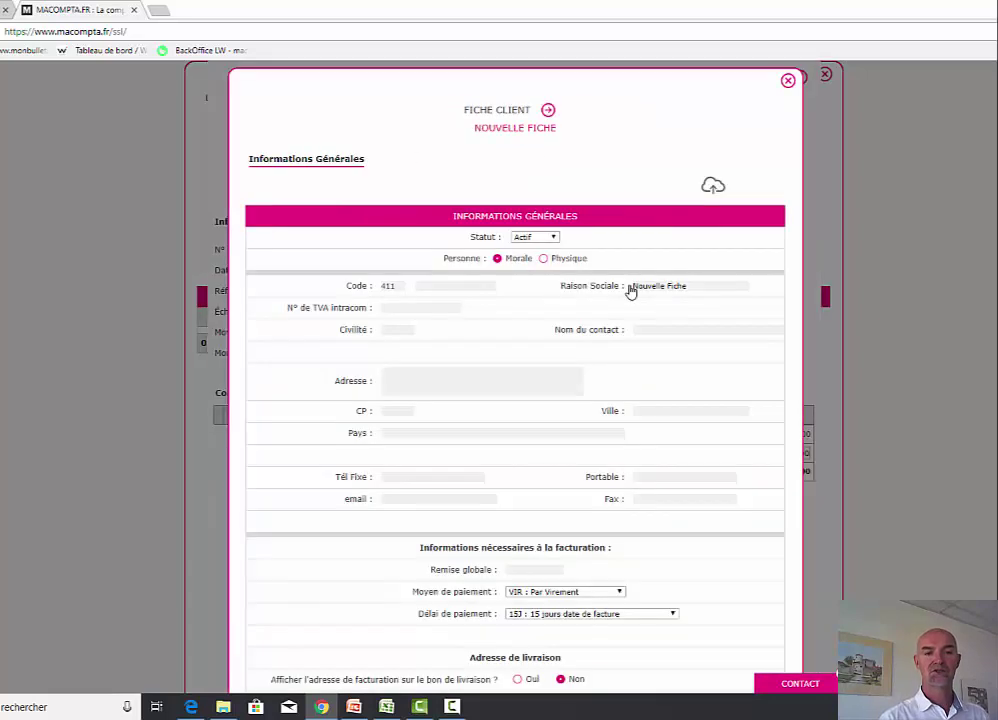
left_click(456, 287)
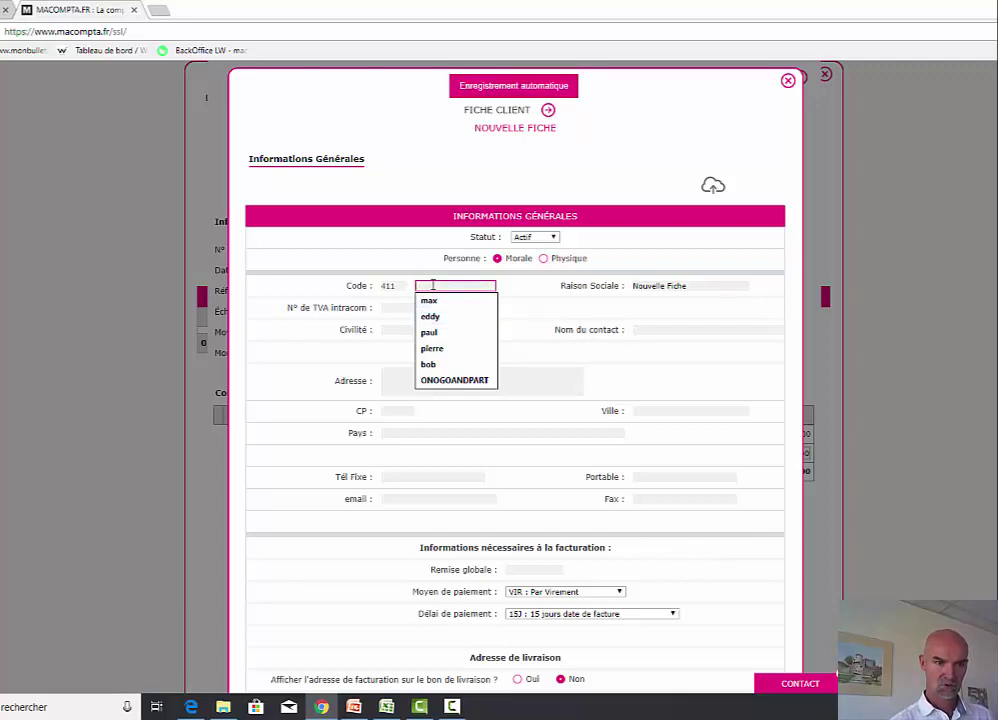
type("jacques")
key("Tab")
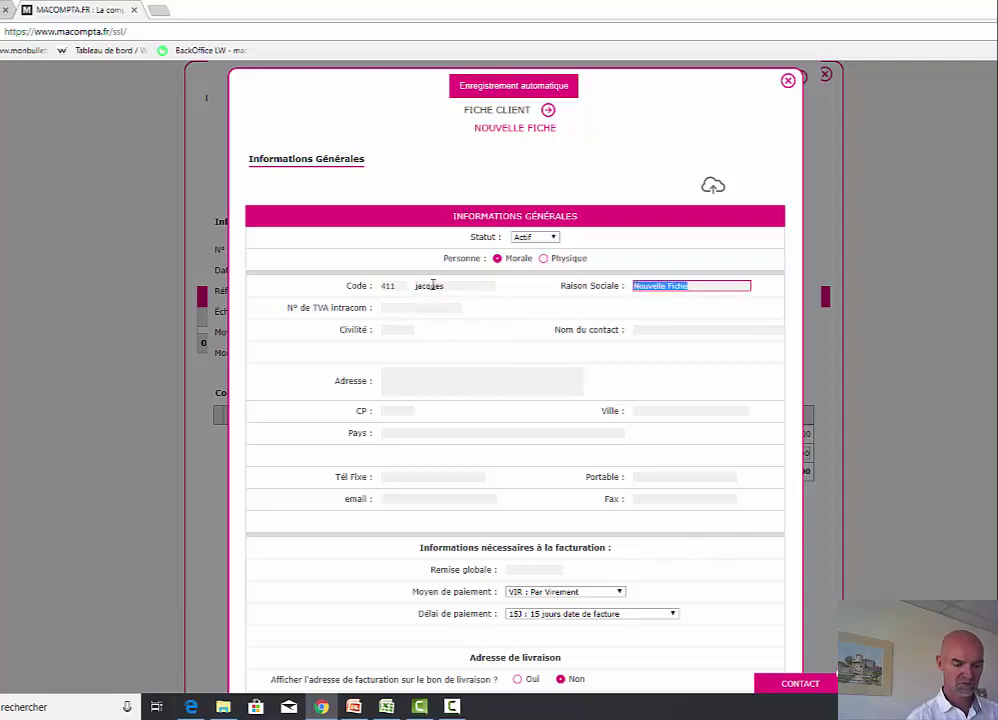
type("jacques")
key("Tab")
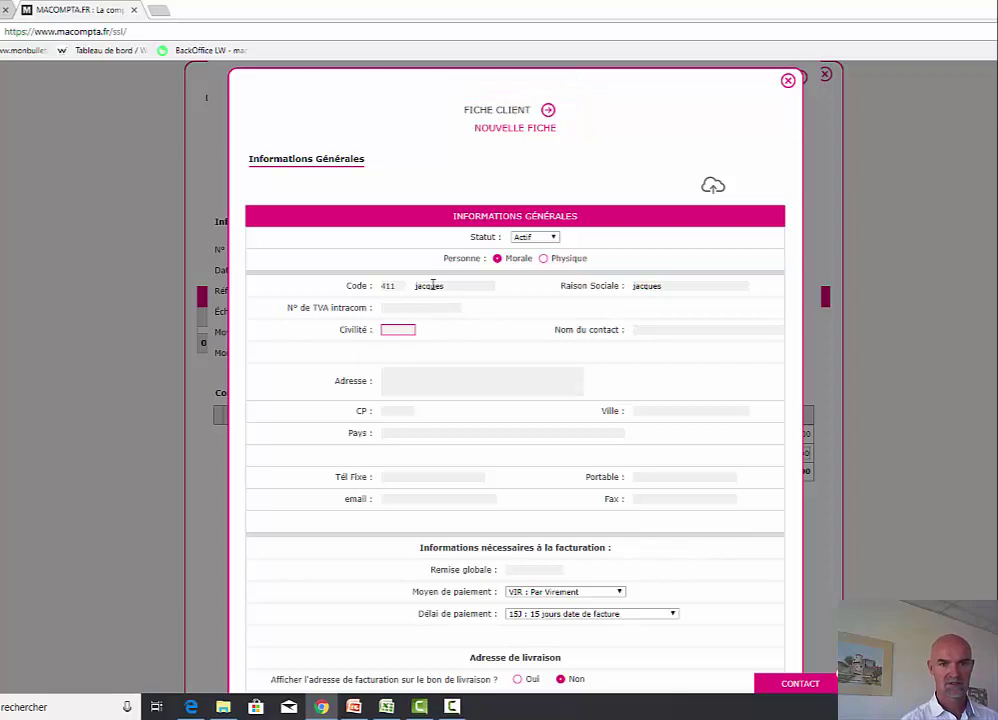
type("M")
key("Tab")
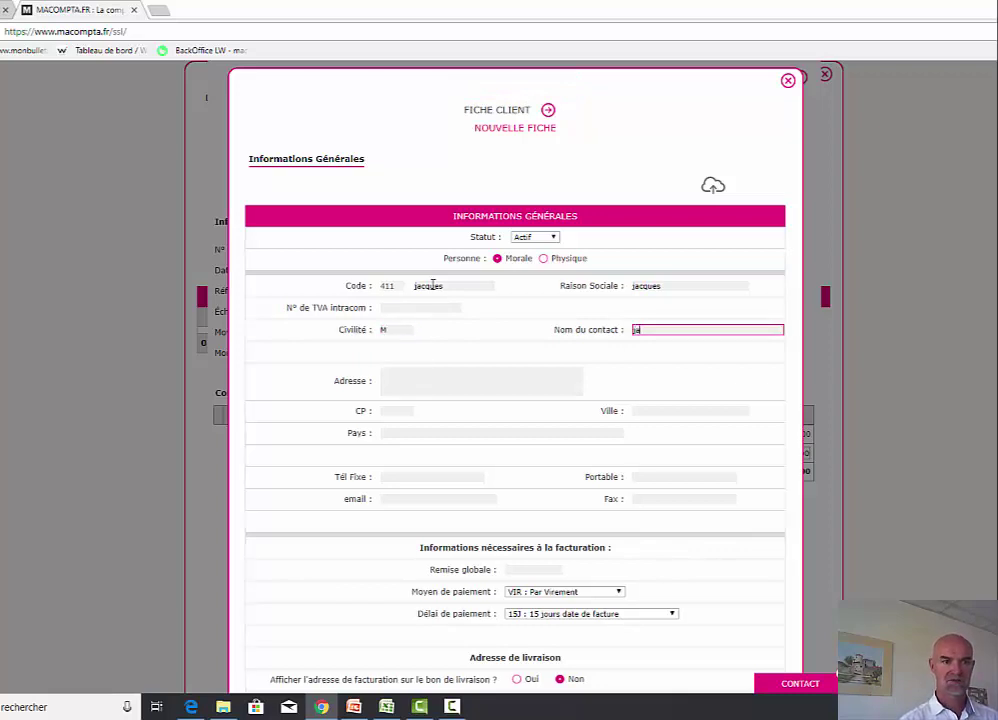
type("jacques")
key("Tab")
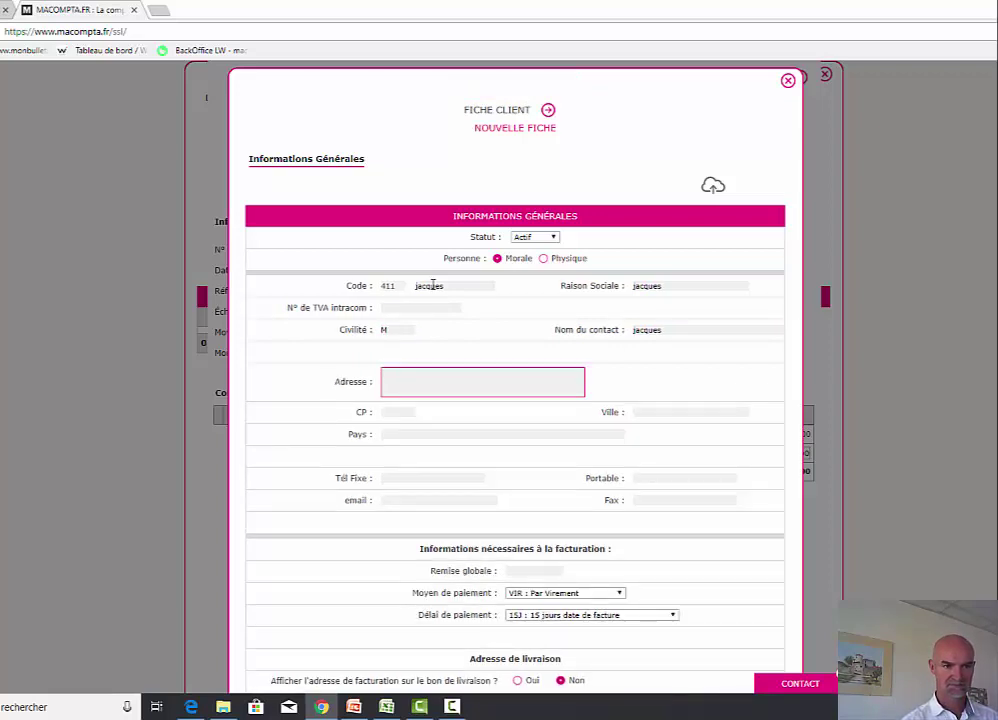
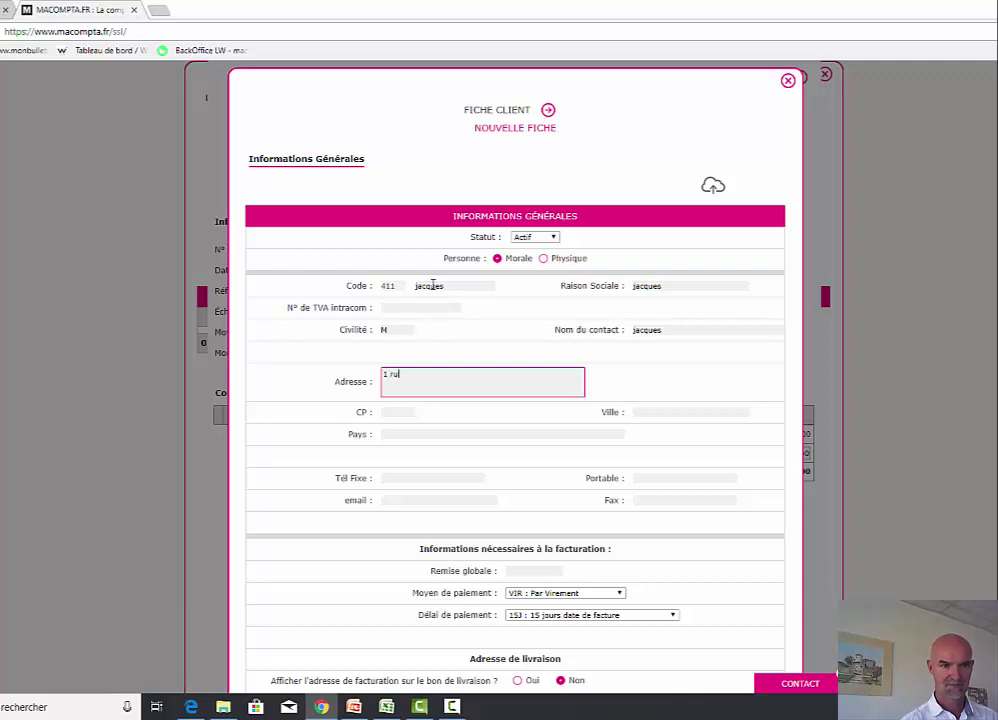
- Fill in the client's postal address, postcode, town and e-mail, keeping payment by transfer
key("Tab")
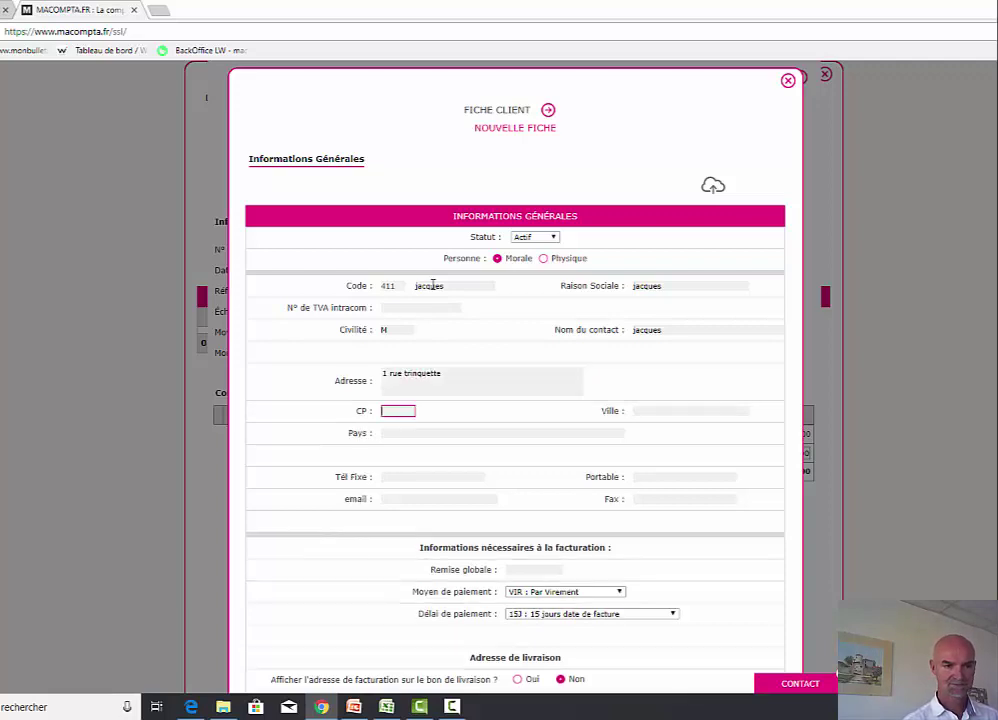
type("17000")
key("Tab")
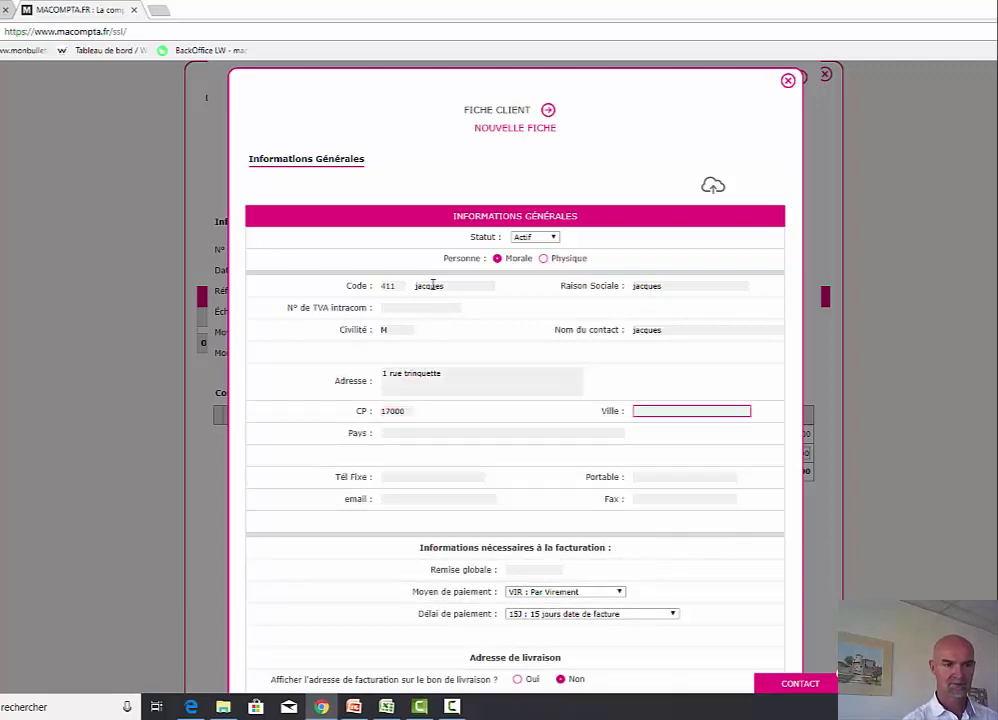
type("la rochelle")
key("Tab")
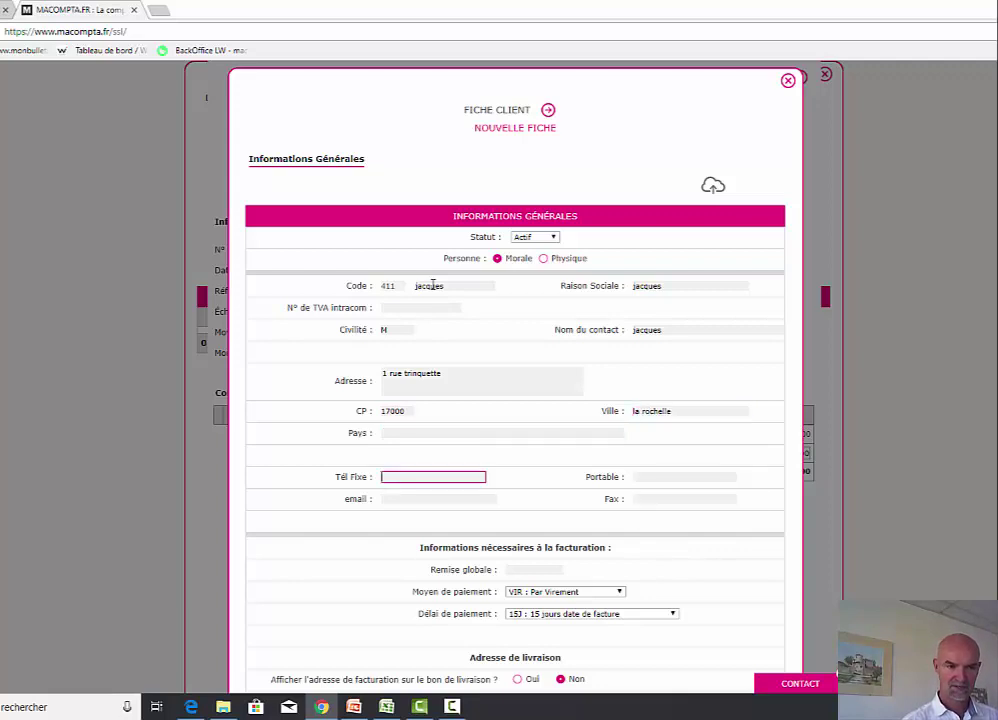
key("Tab")
left_click(421, 502)
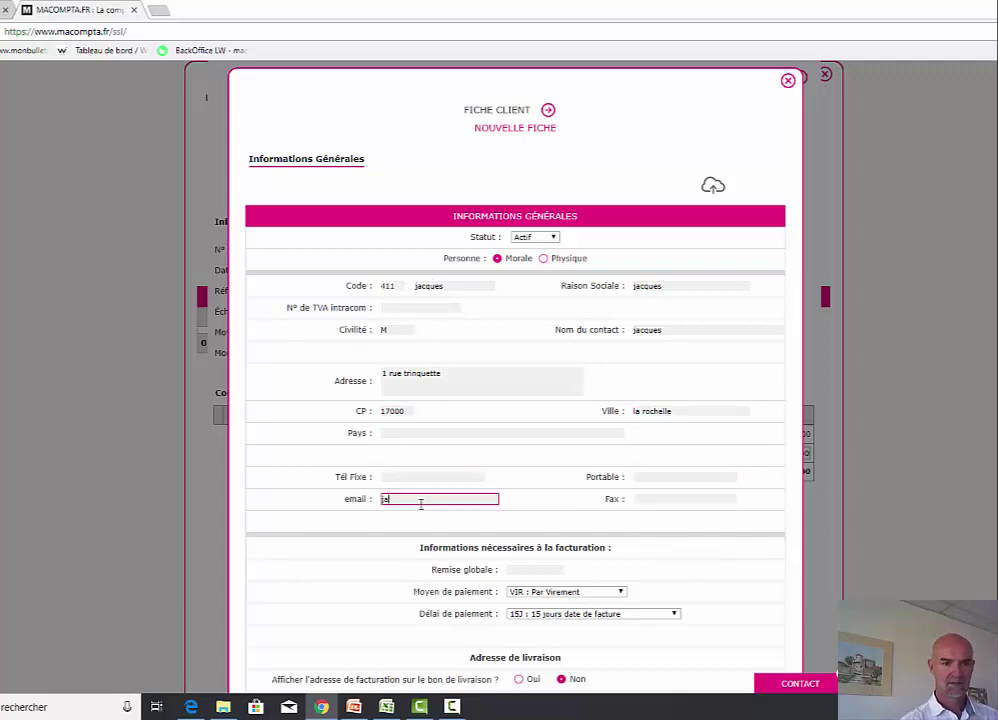
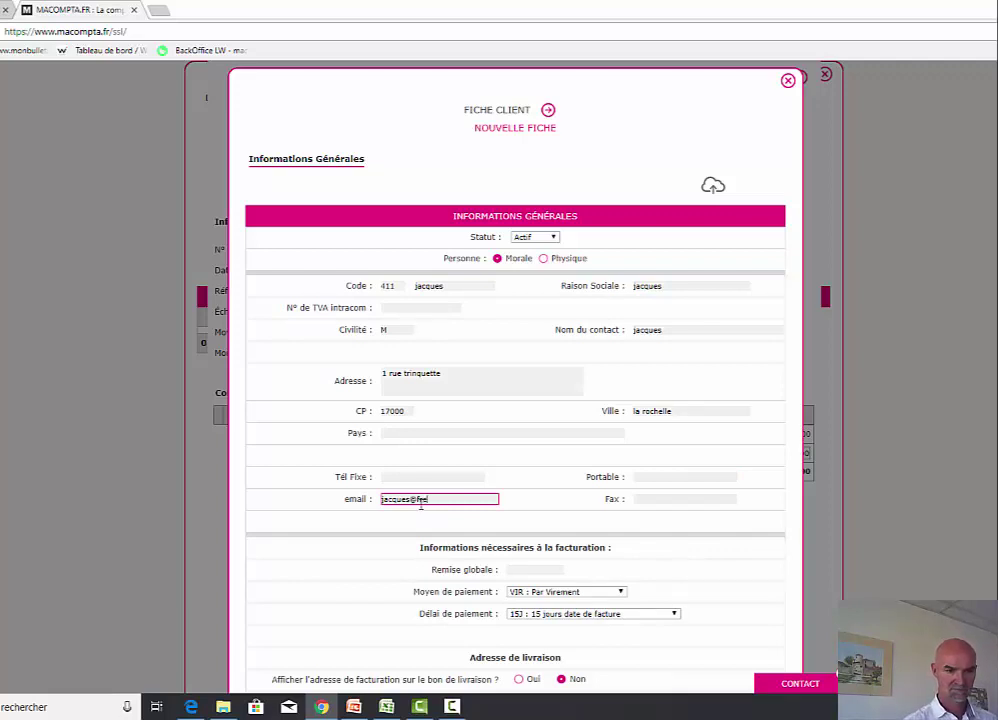
key("Tab")
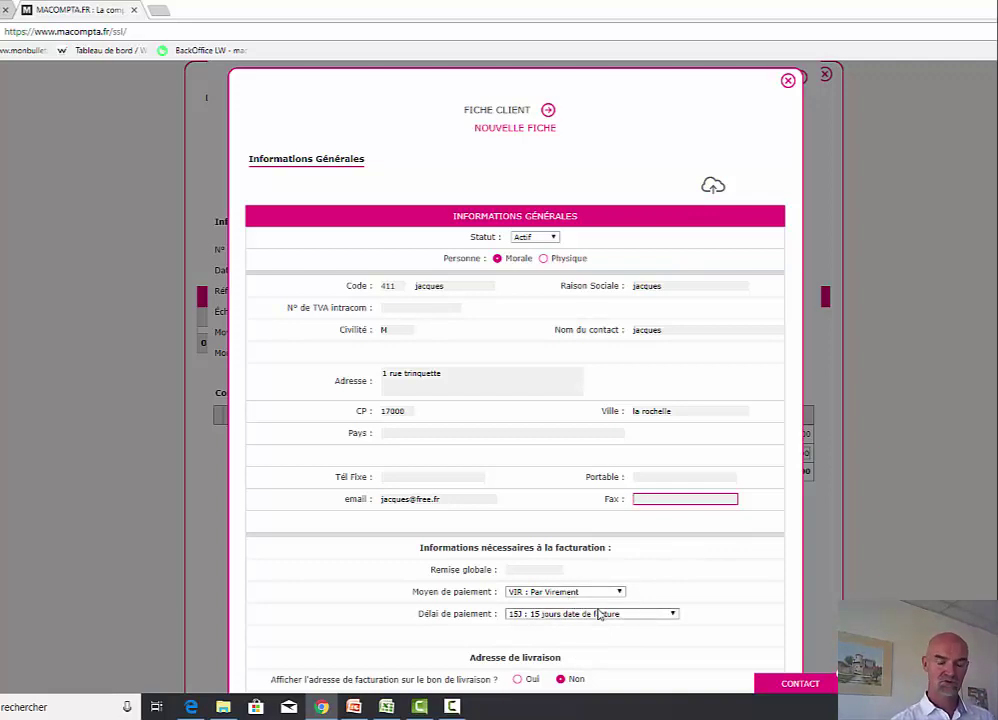
left_click(596, 596)
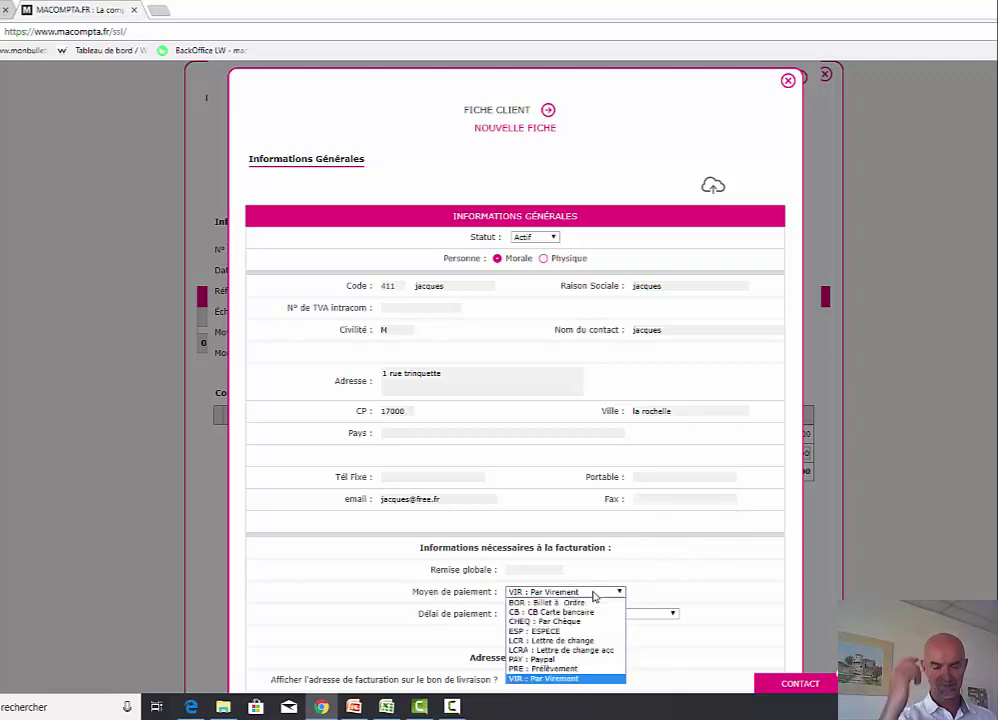
left_click(594, 596)
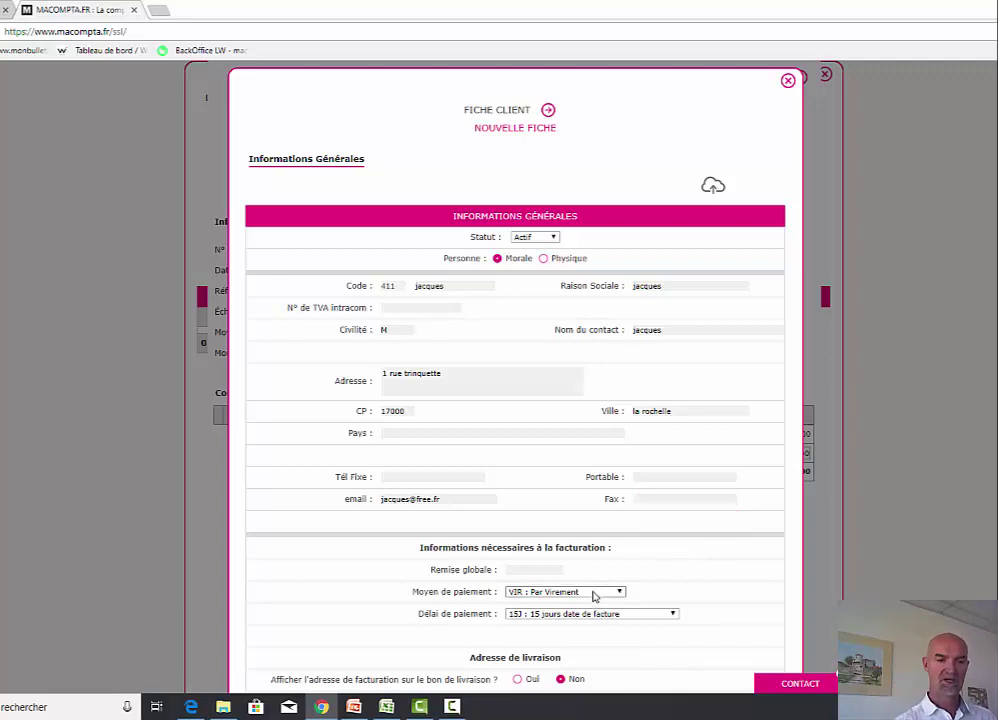
- Save the new client card as the invoice's billing recipient and open the first line's item choices
left_click(712, 188)
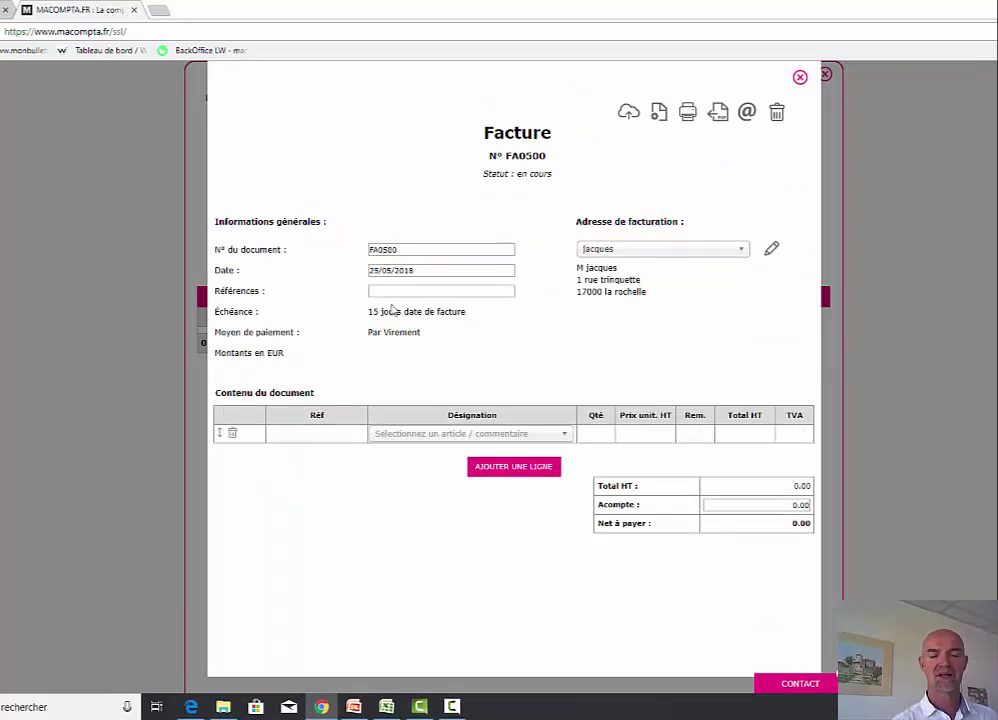
left_click(523, 442)
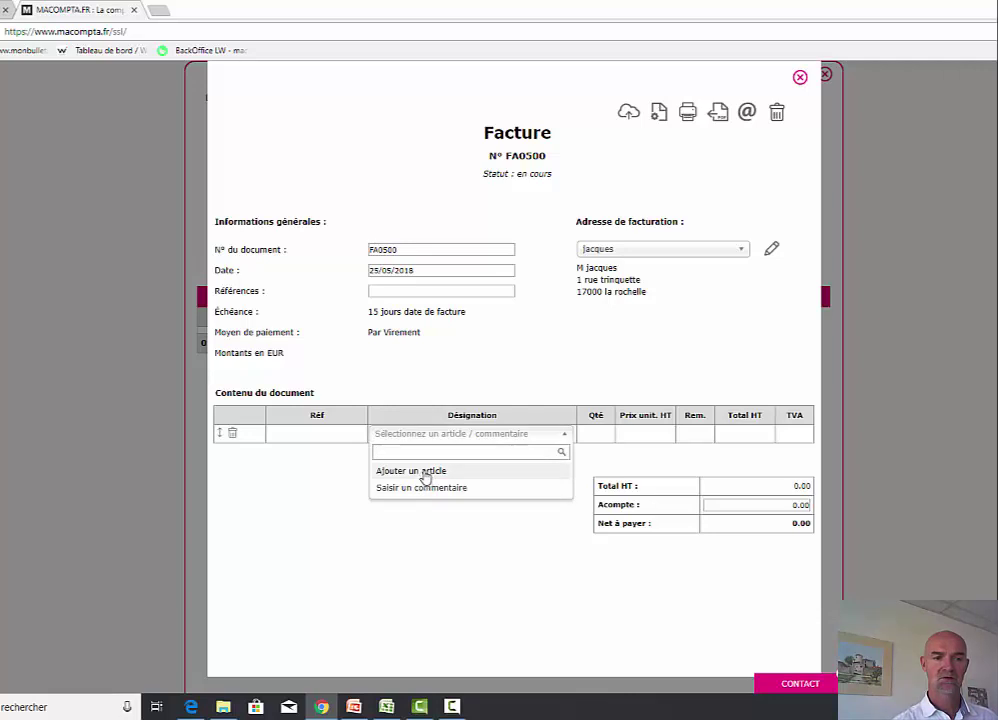
- Create article AA 'prestation A' under 'Prestations, conseils TVA à 20 %'
left_click(423, 472)
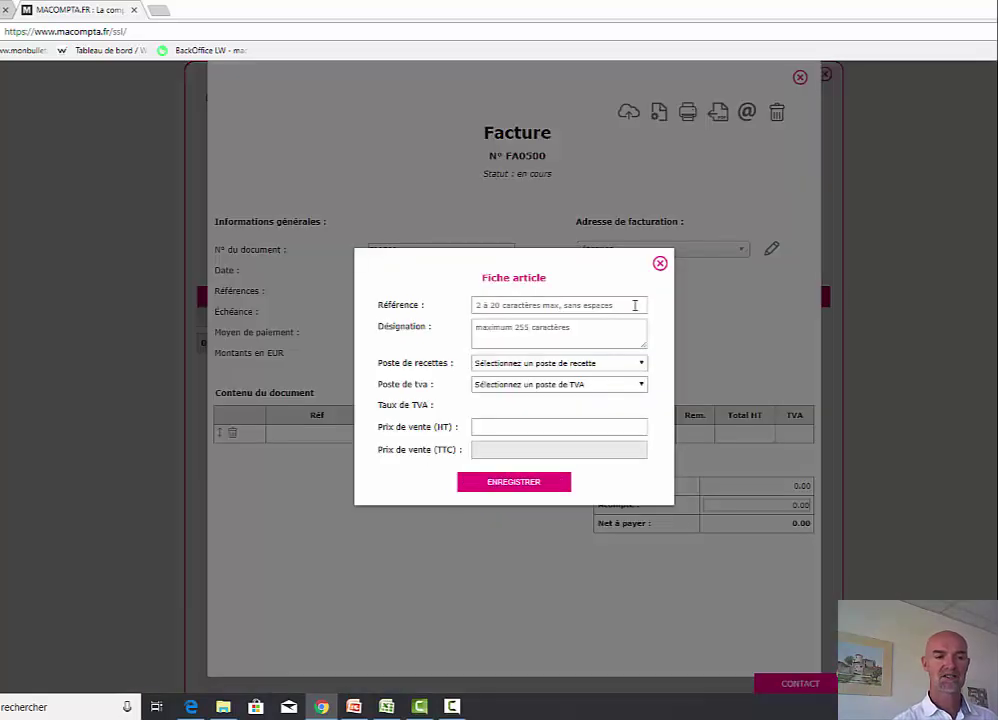
left_click(534, 309)
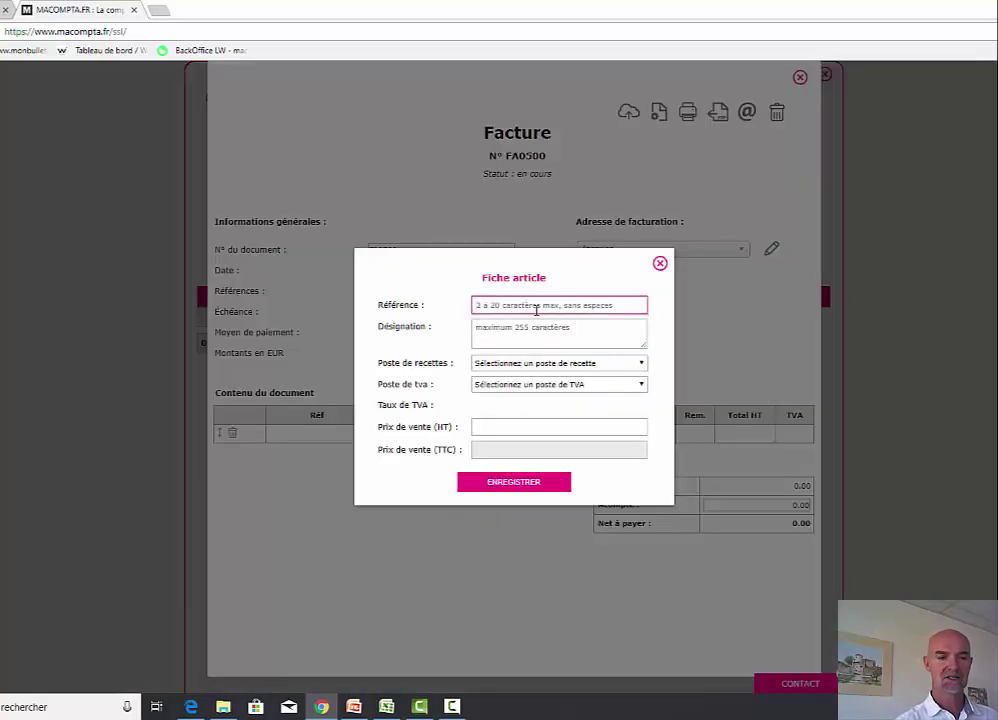
type("AA")
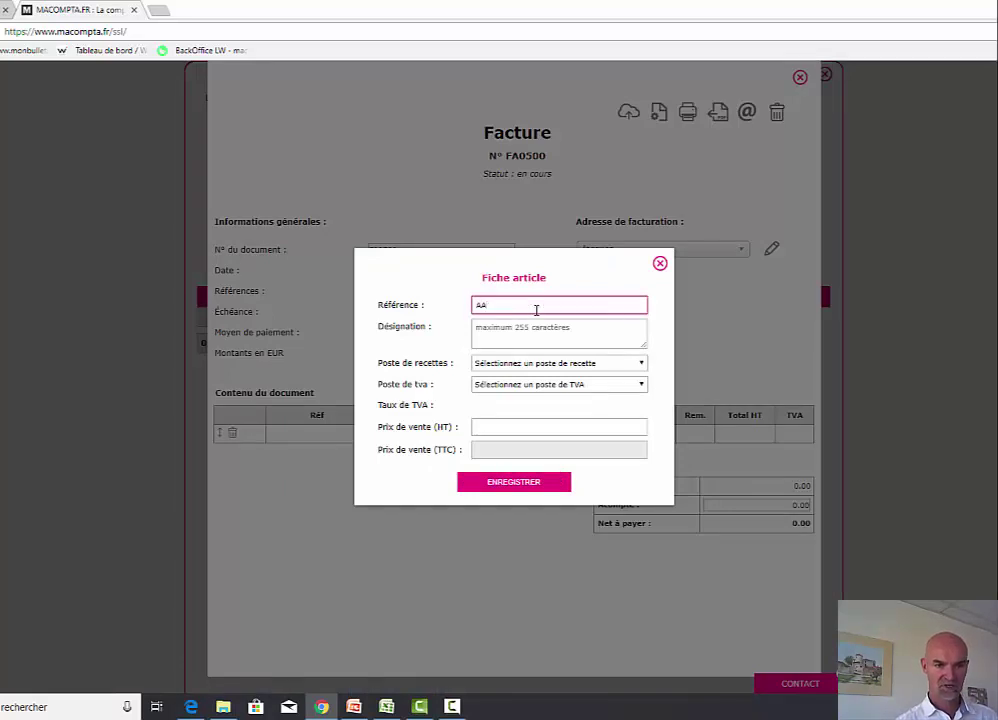
key("Tab")
type("prestation")
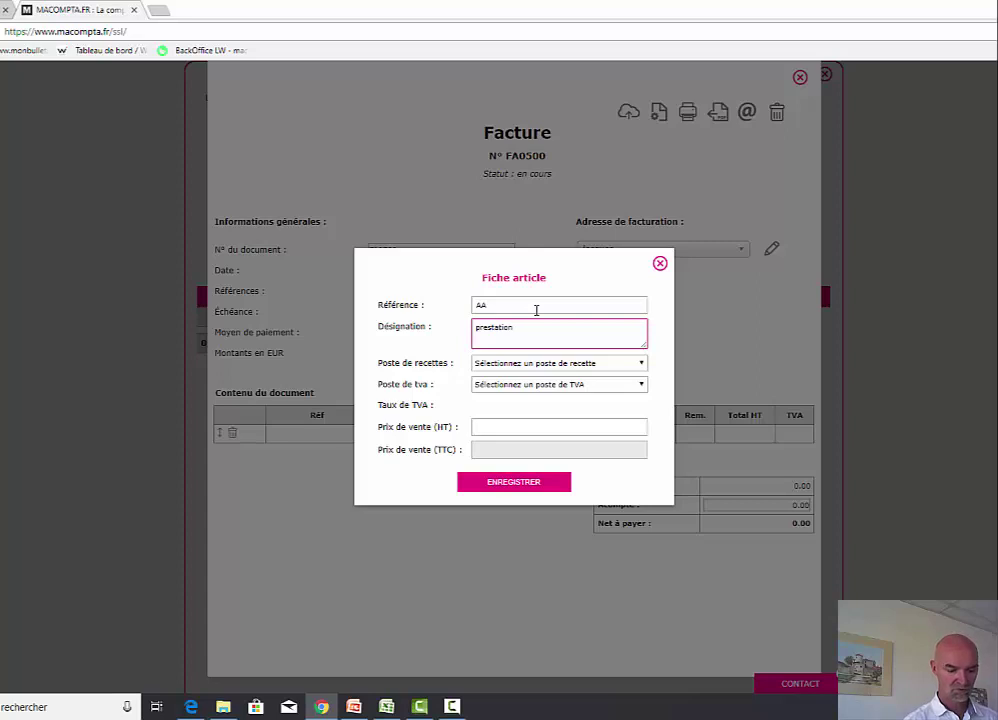
type(" A")
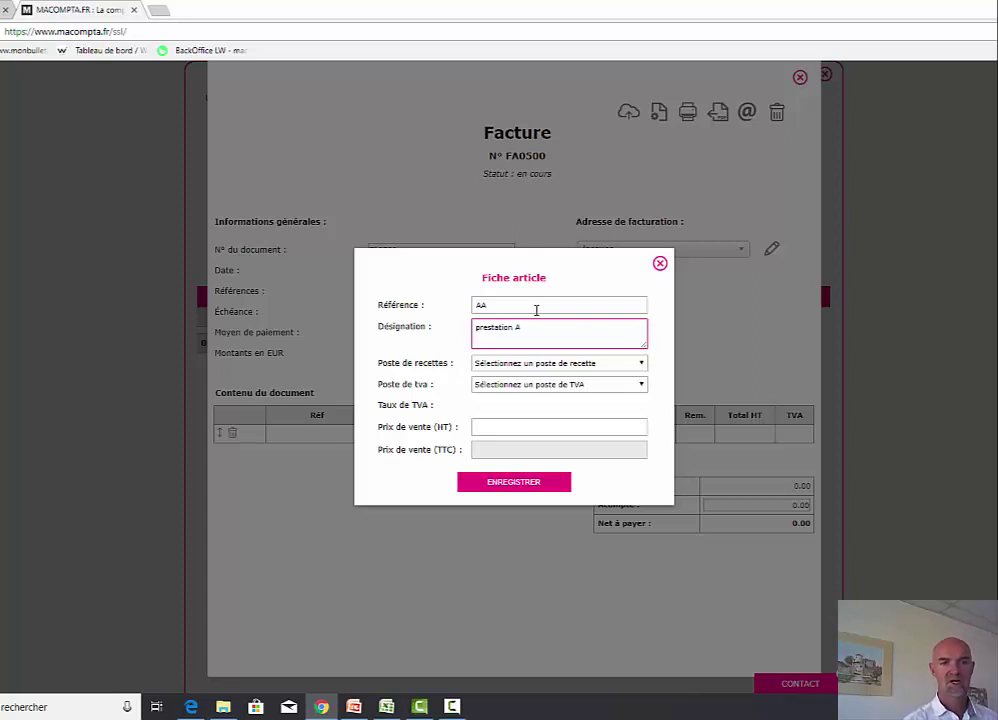
key("Tab")
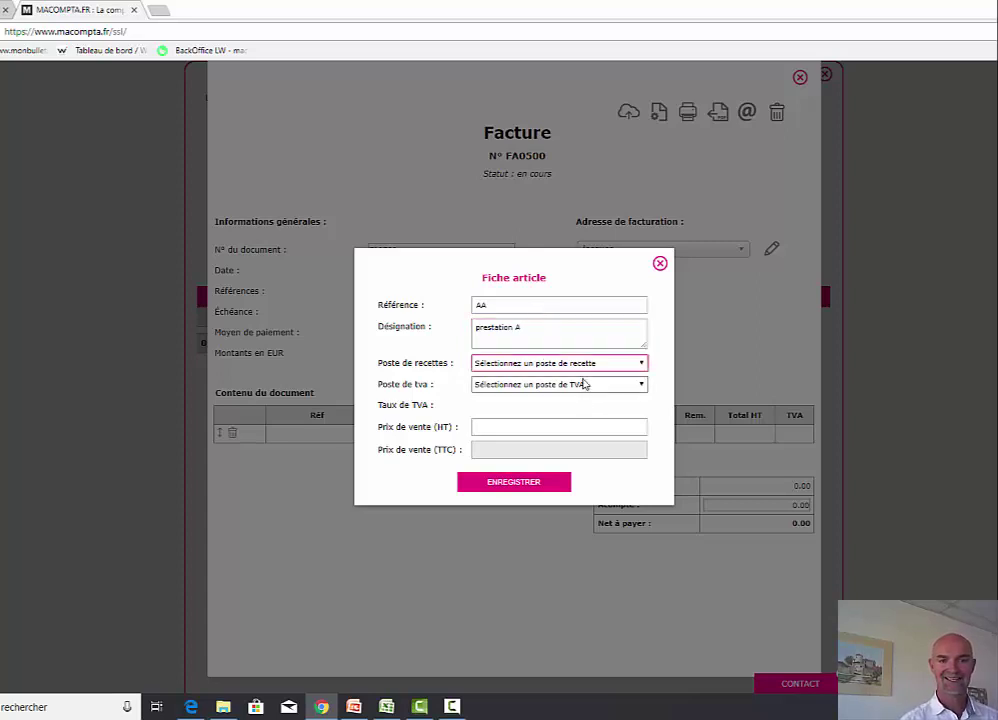
left_click(579, 362)
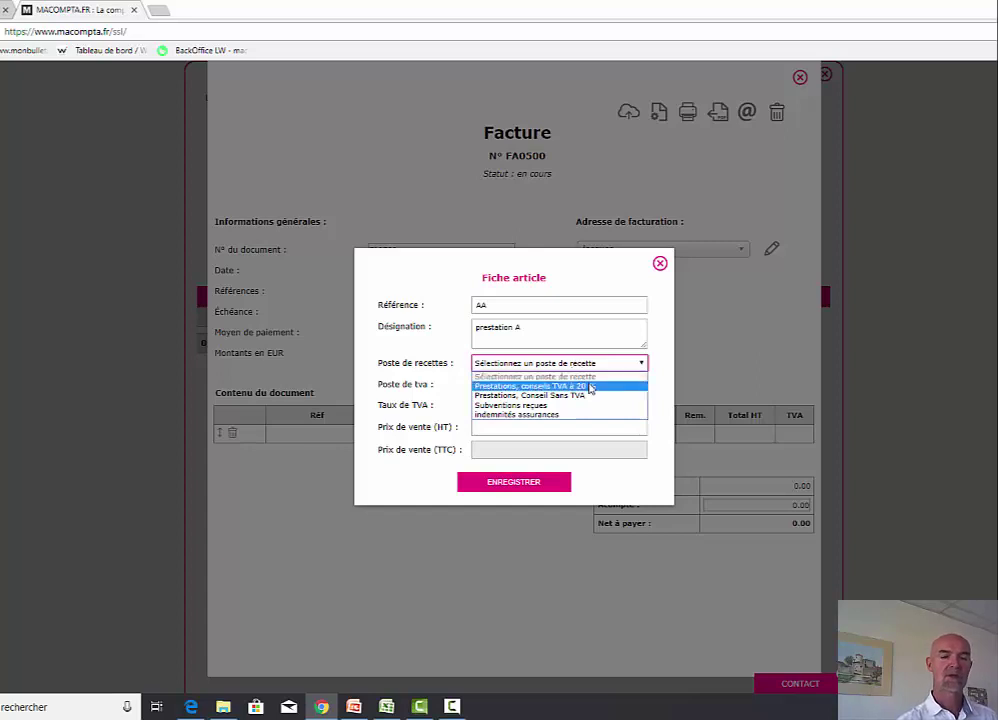
left_click(579, 385)
- Set the article's excluding-tax price to 1000 and save it onto the invoice
left_click(508, 428)
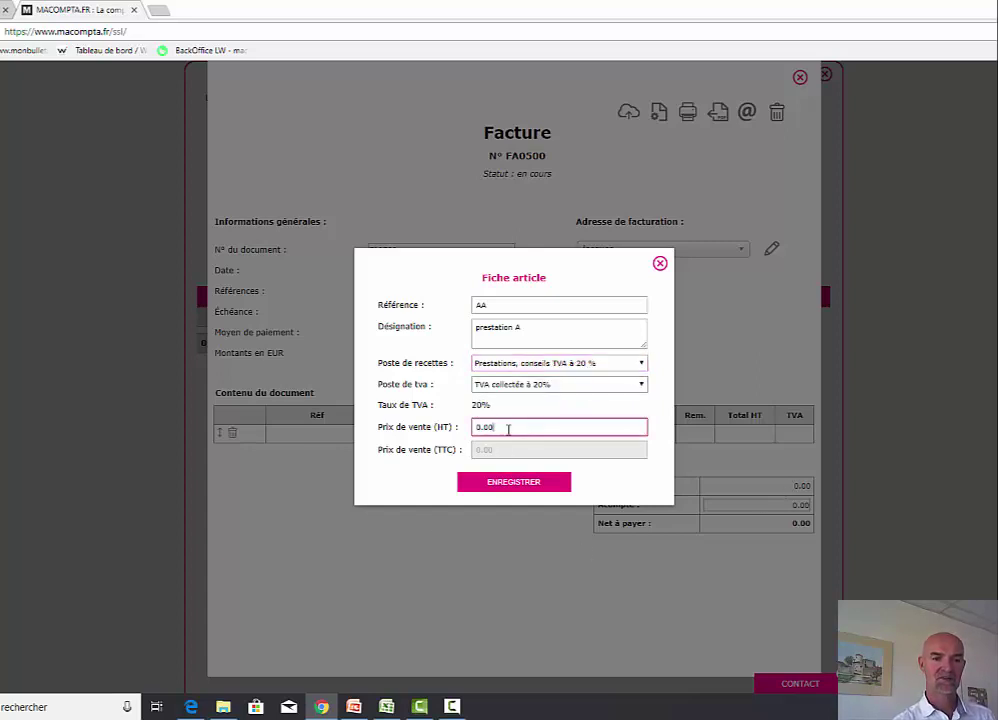
left_click_drag(508, 428, 463, 444)
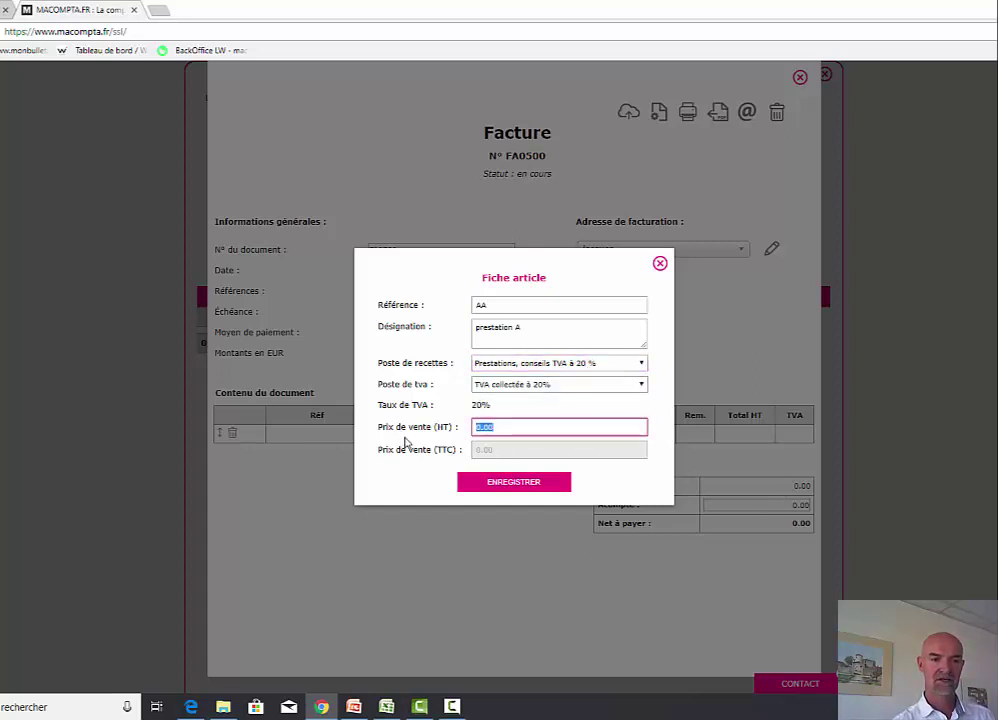
type("1000")
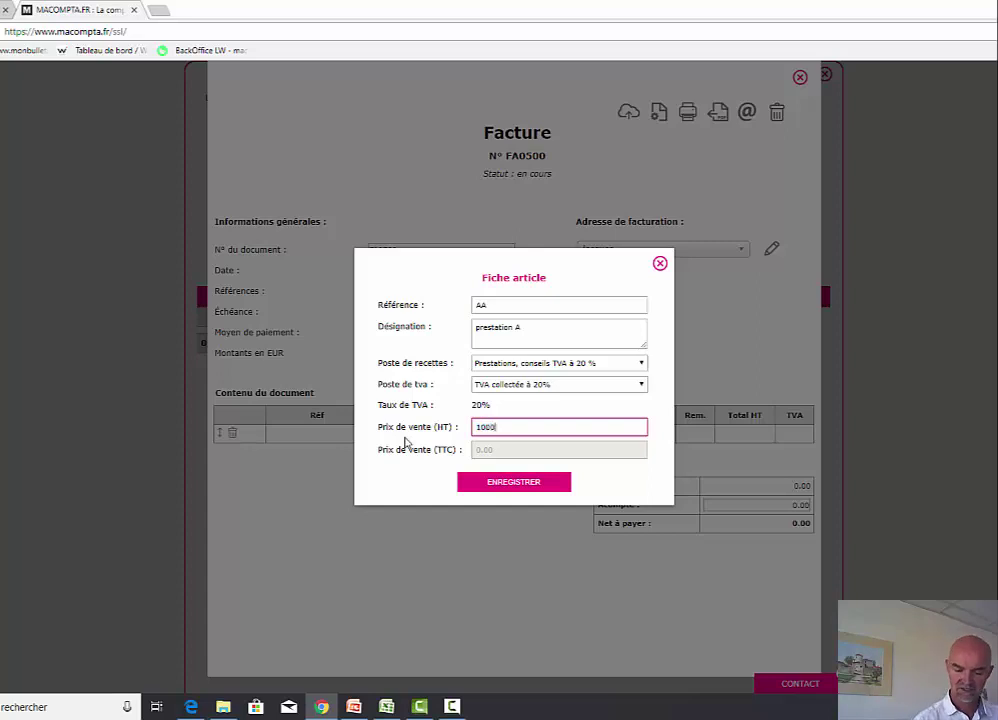
left_click(405, 443)
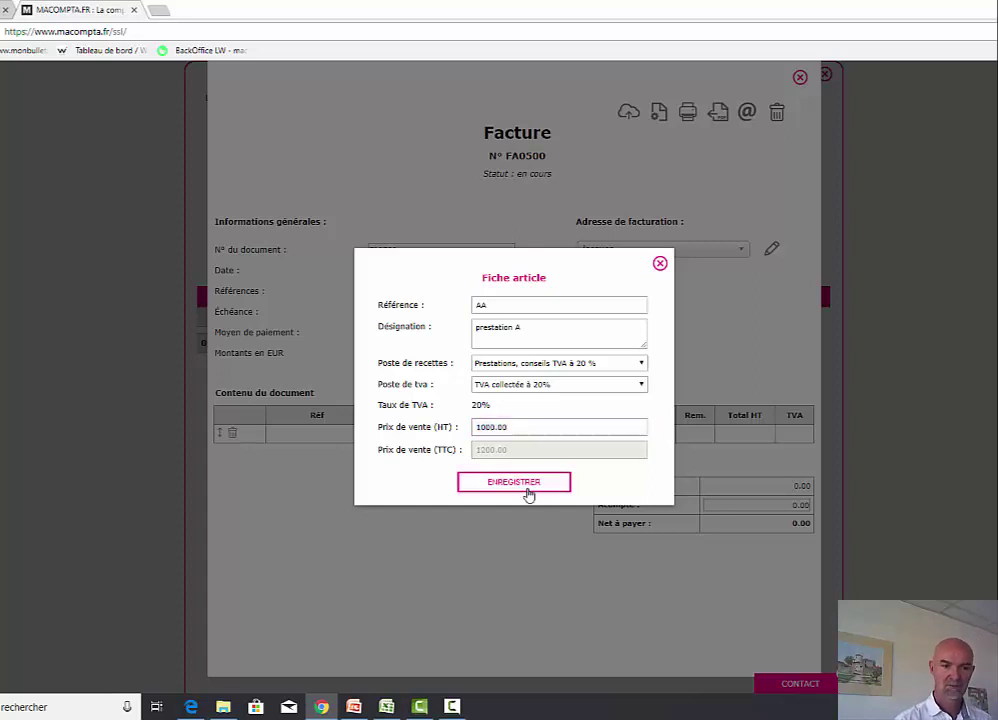
left_click(525, 485)
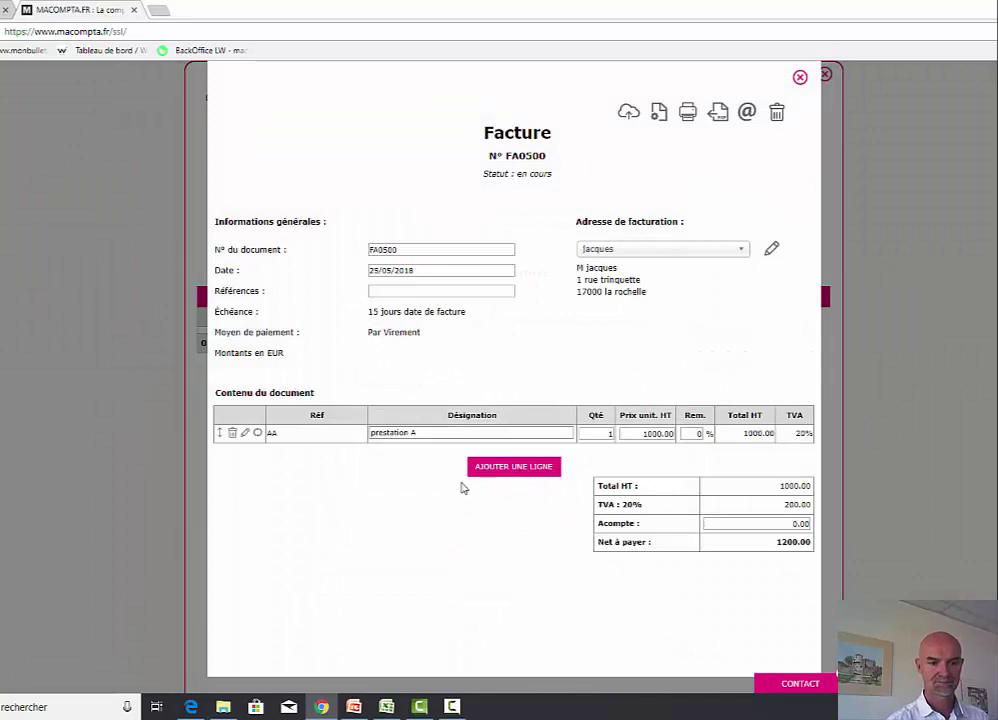
- Edit the first line's description, typing 'kkkk'
left_click(491, 432)
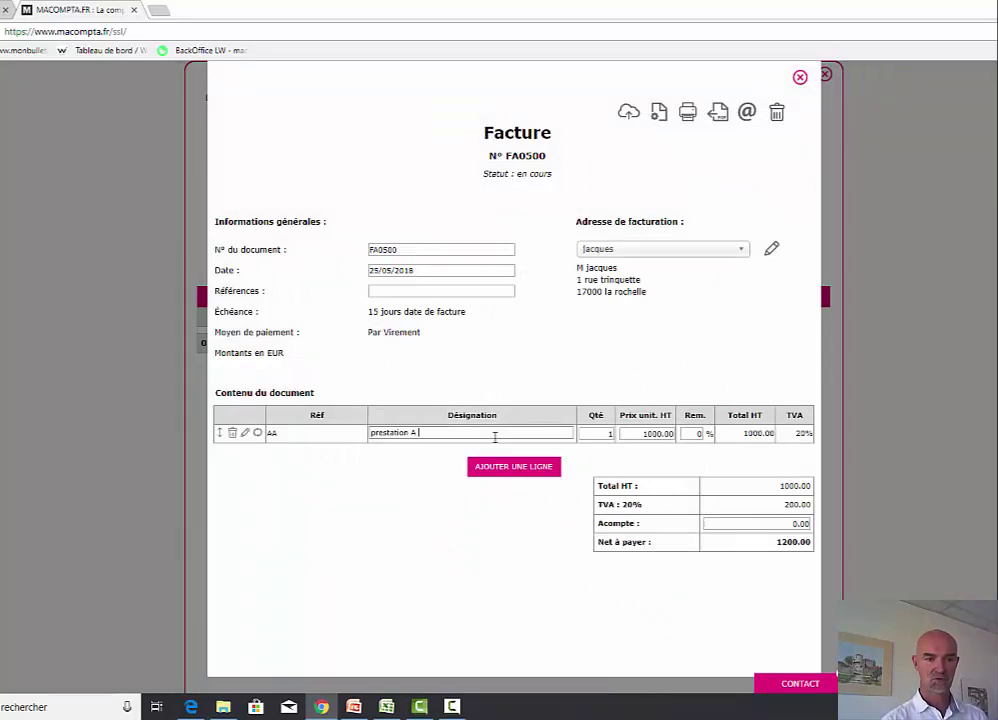
type("kkkk")
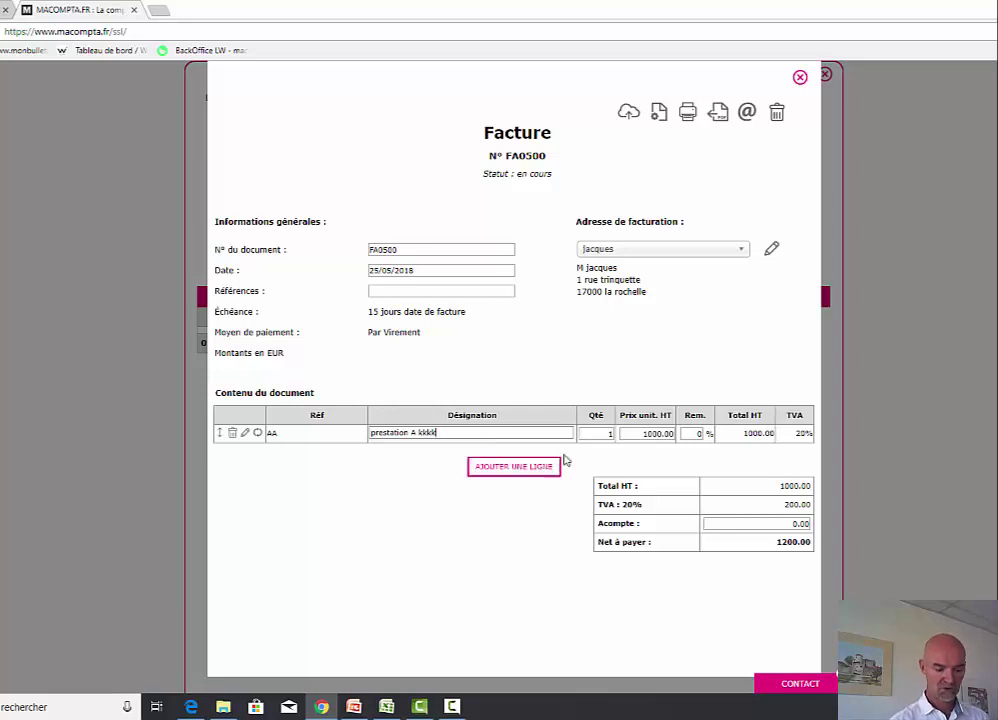
key("Tab")
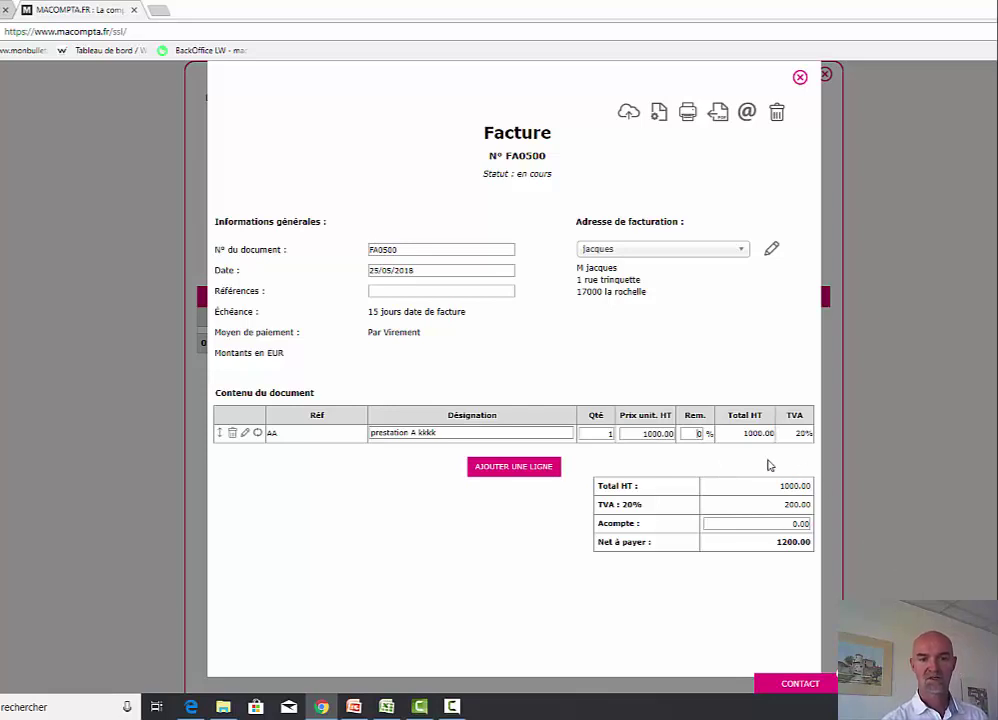
- Add a comment line 'fin prévue le 10' and save the invoice
left_click(516, 470)
left_click(463, 452)
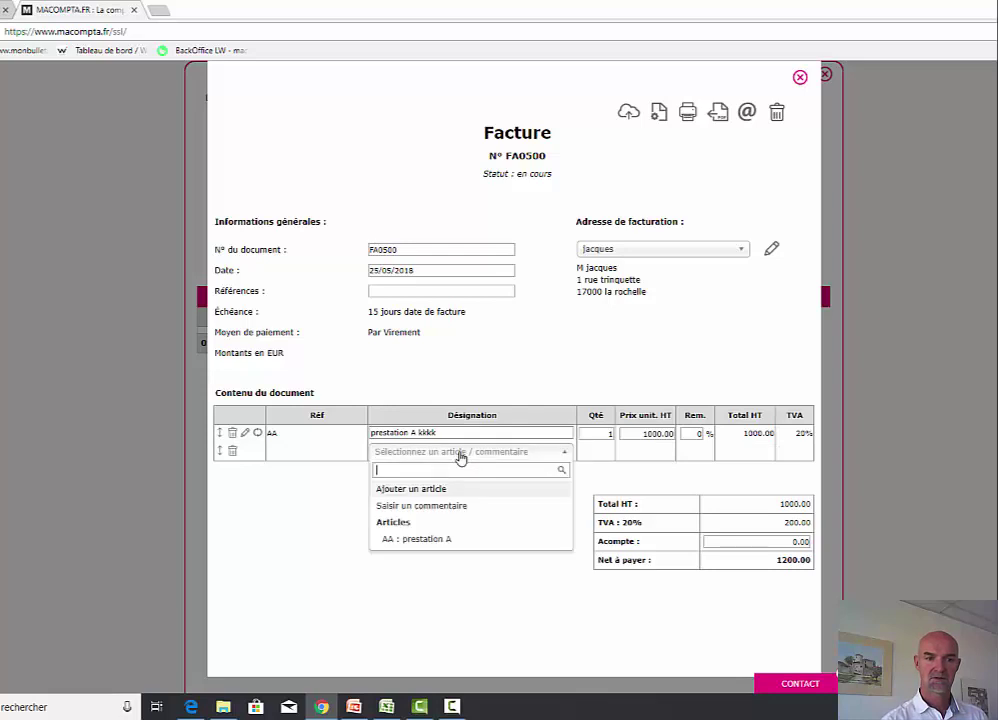
left_click(452, 506)
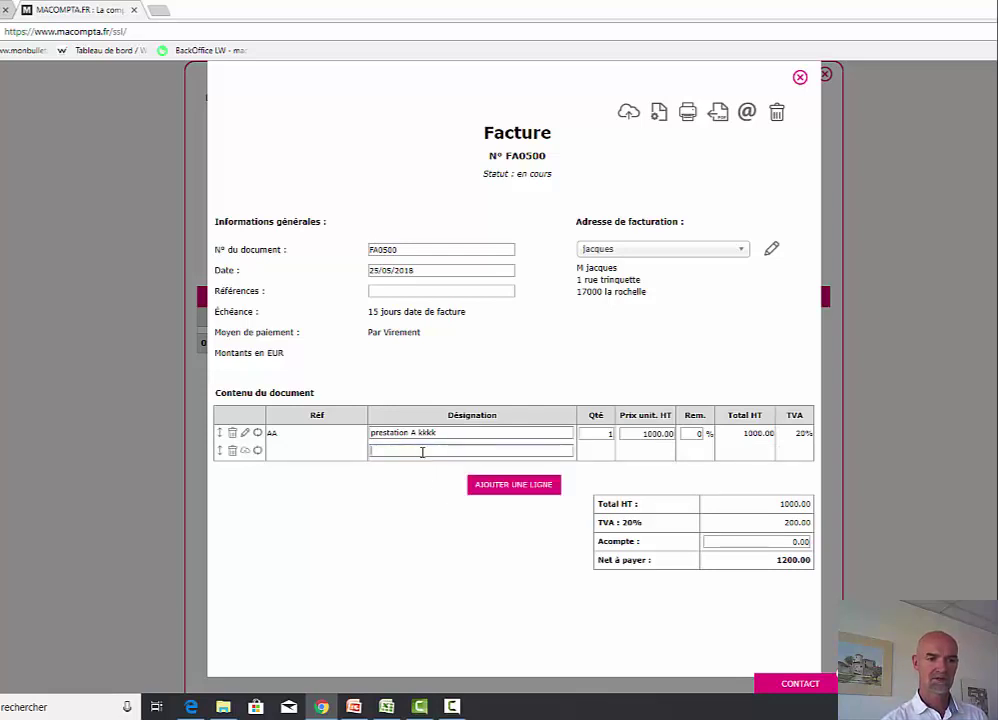
type("fi")
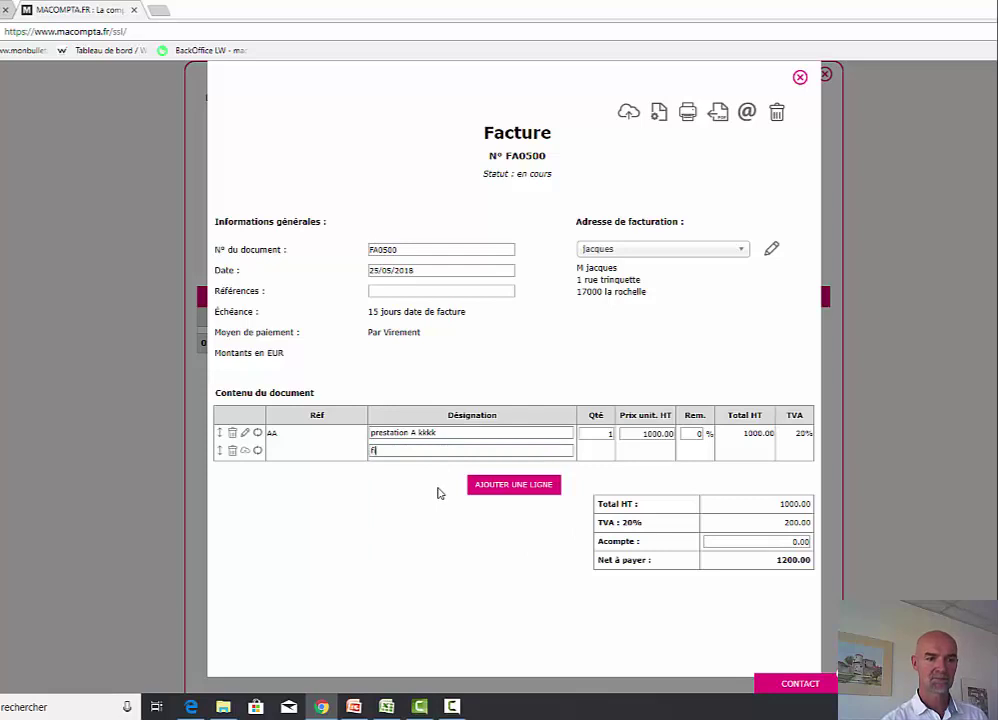
type("n prévue le 10")
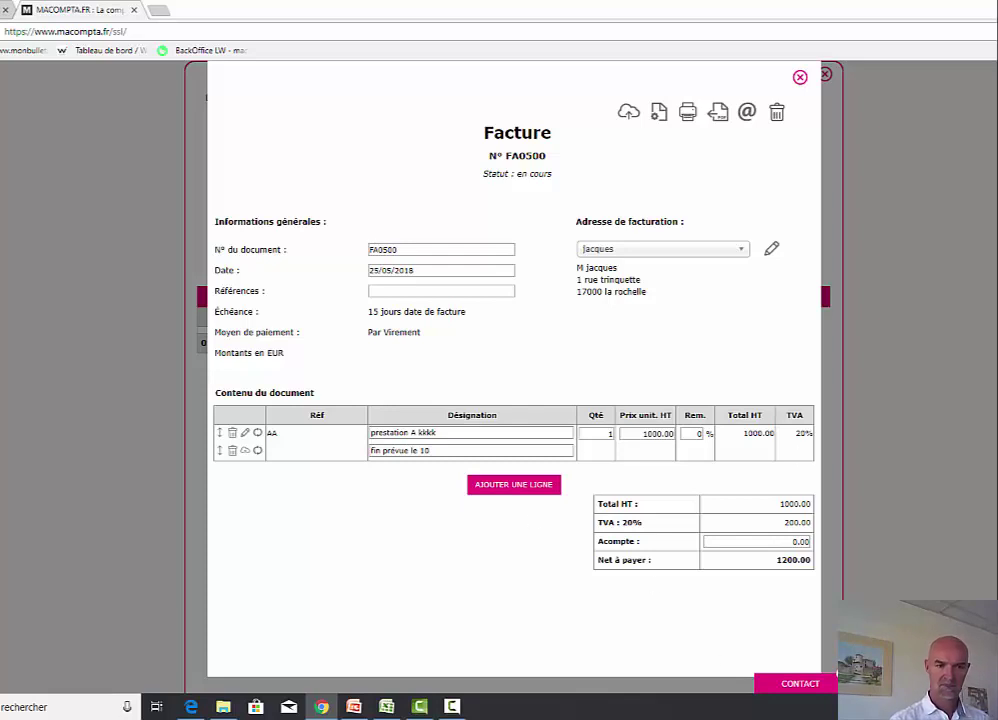
left_click(629, 113)
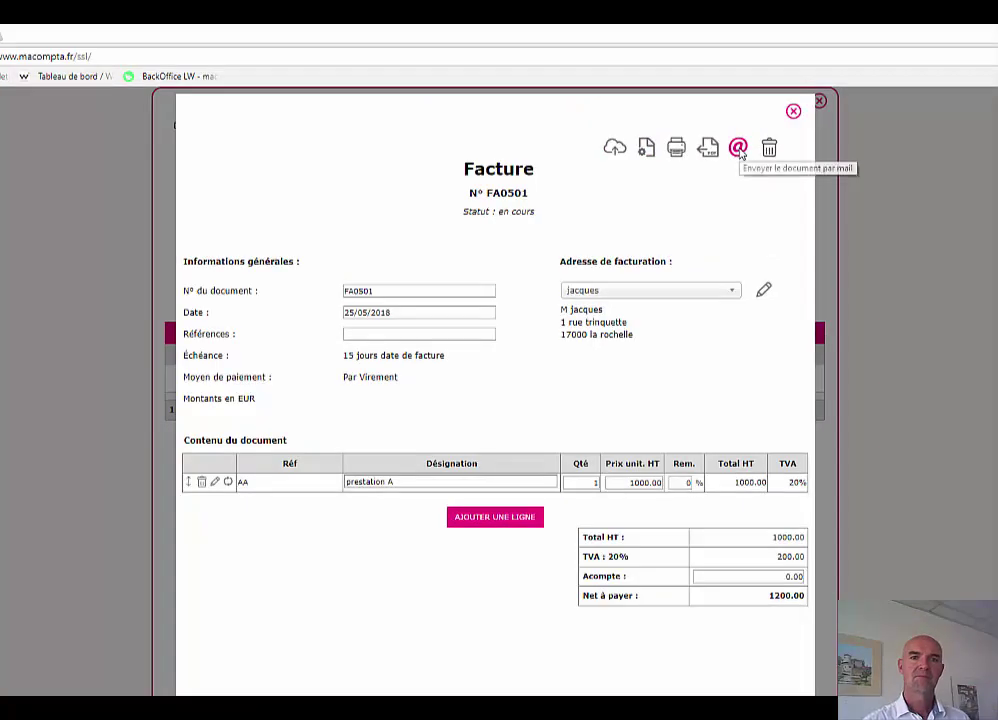
- E-mail invoice FA0501 to the client with the pasted greeting message
left_click(747, 112)
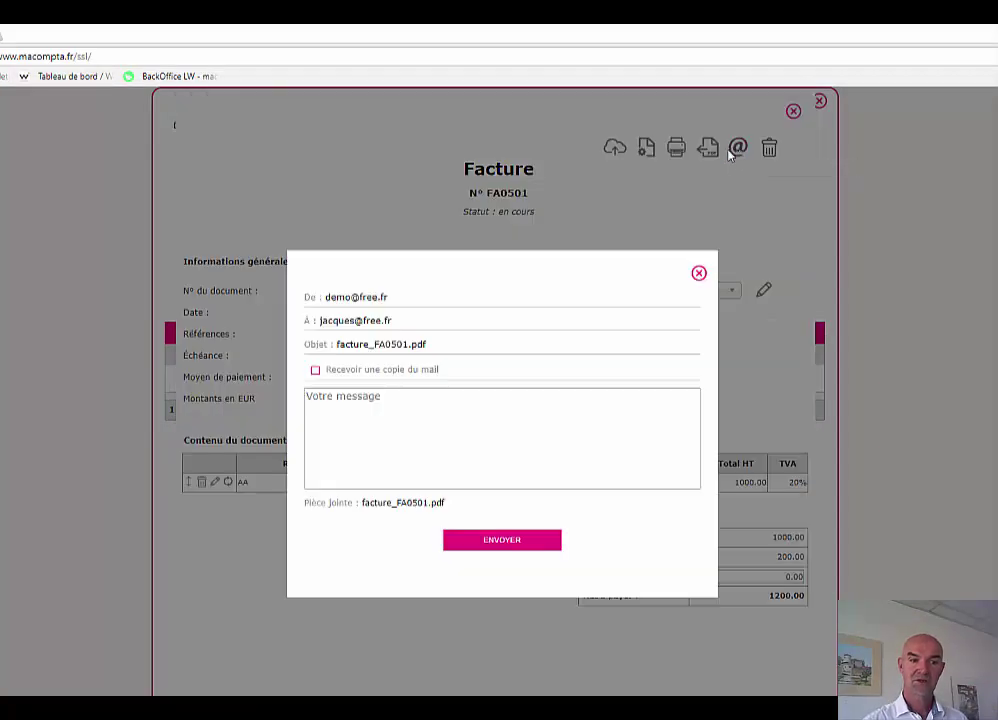
left_click(354, 398)
type("Bonjour, veuillez trouver votre facture ci-jointe. bonne réception macompta.fr")
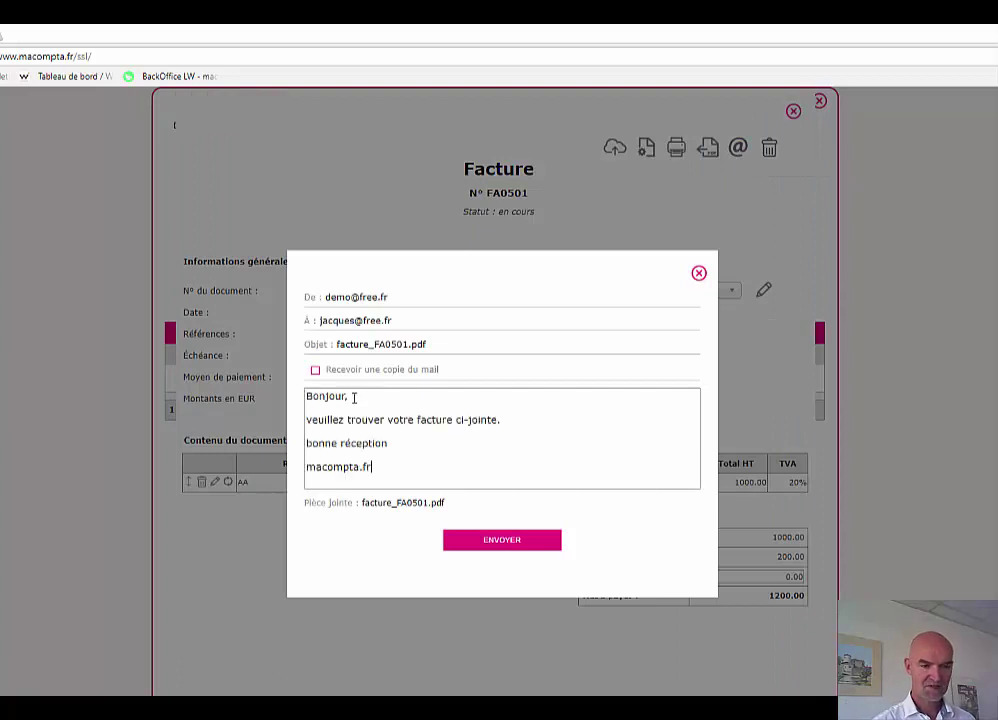
left_click(503, 542)
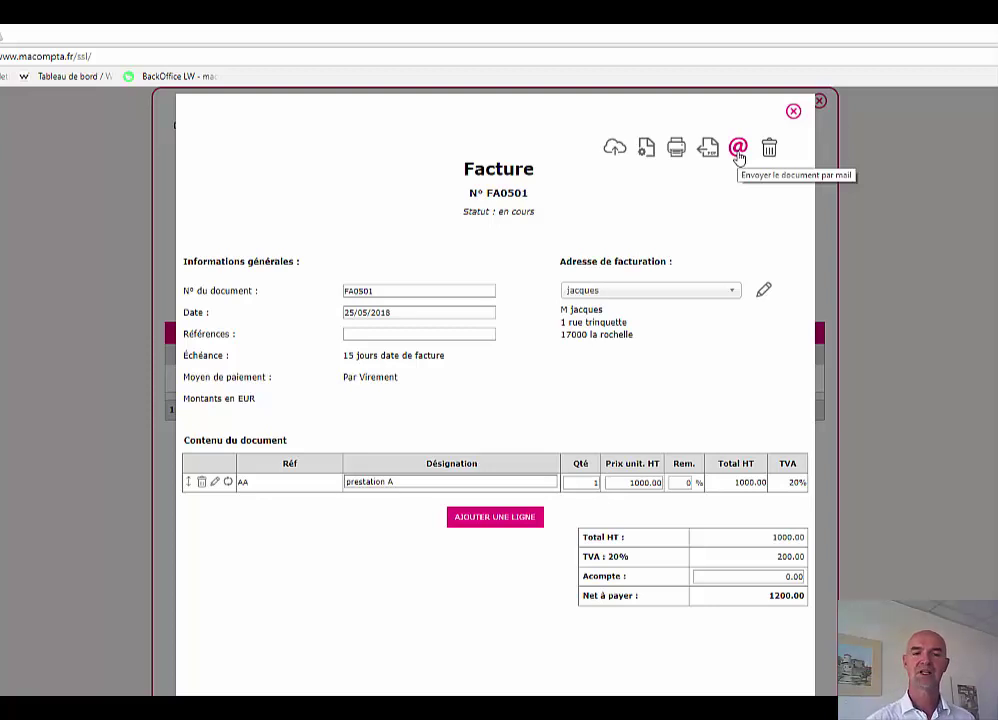
- Close FA0501, preview Lemon Way in billing settings but cancel, then return to Devis / Factures
left_click(793, 111)
left_click(819, 102)
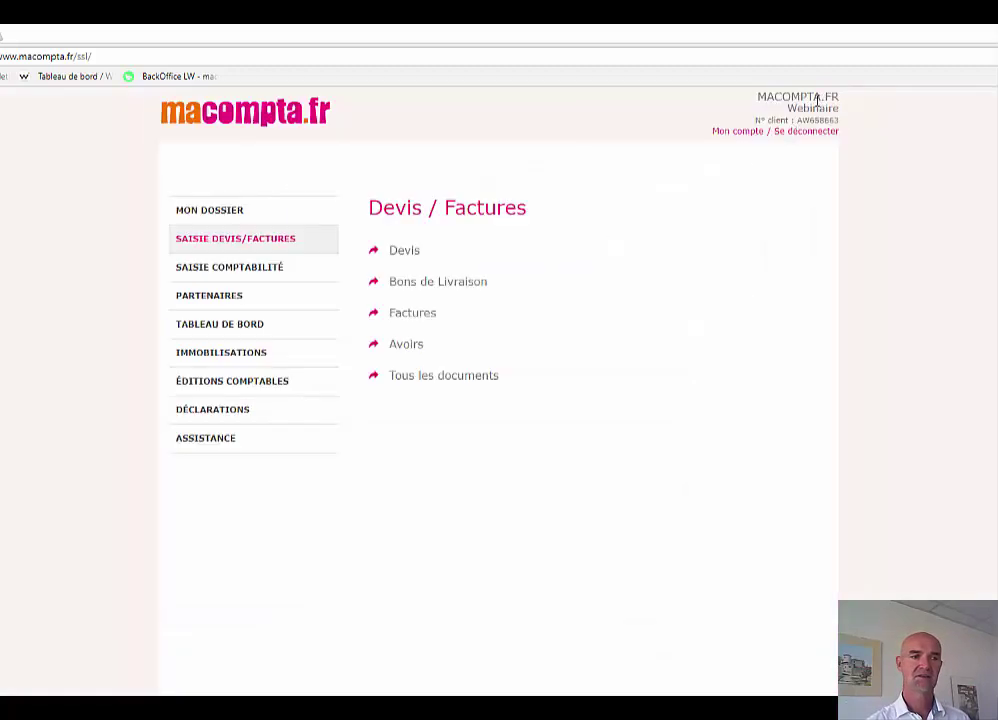
left_click(213, 219)
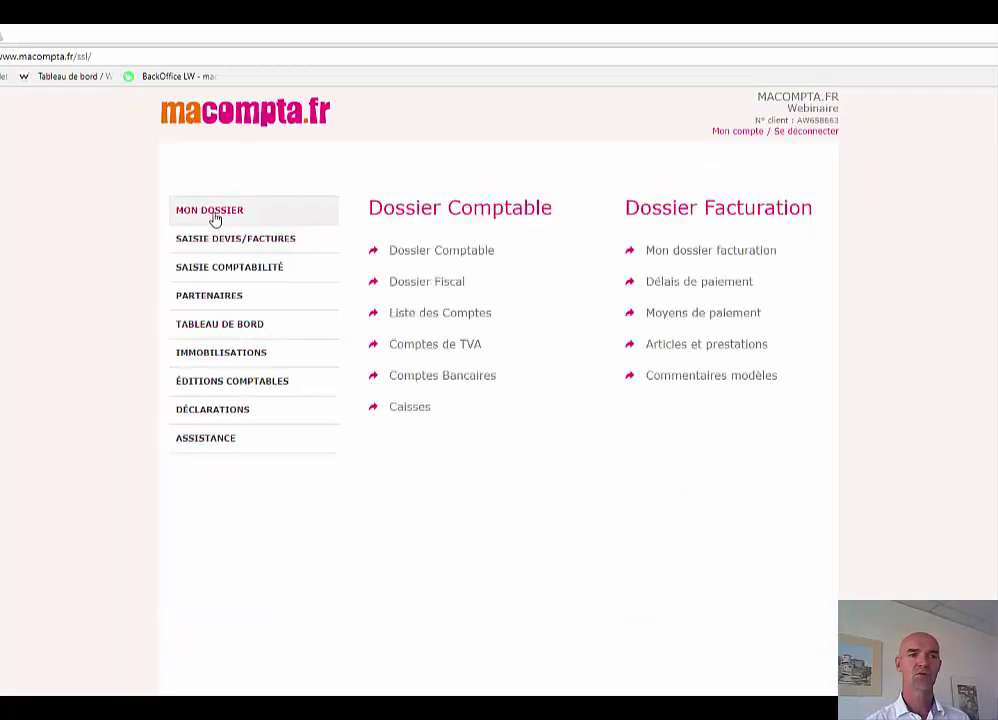
left_click(724, 256)
scroll(722, 630, "down", 4)
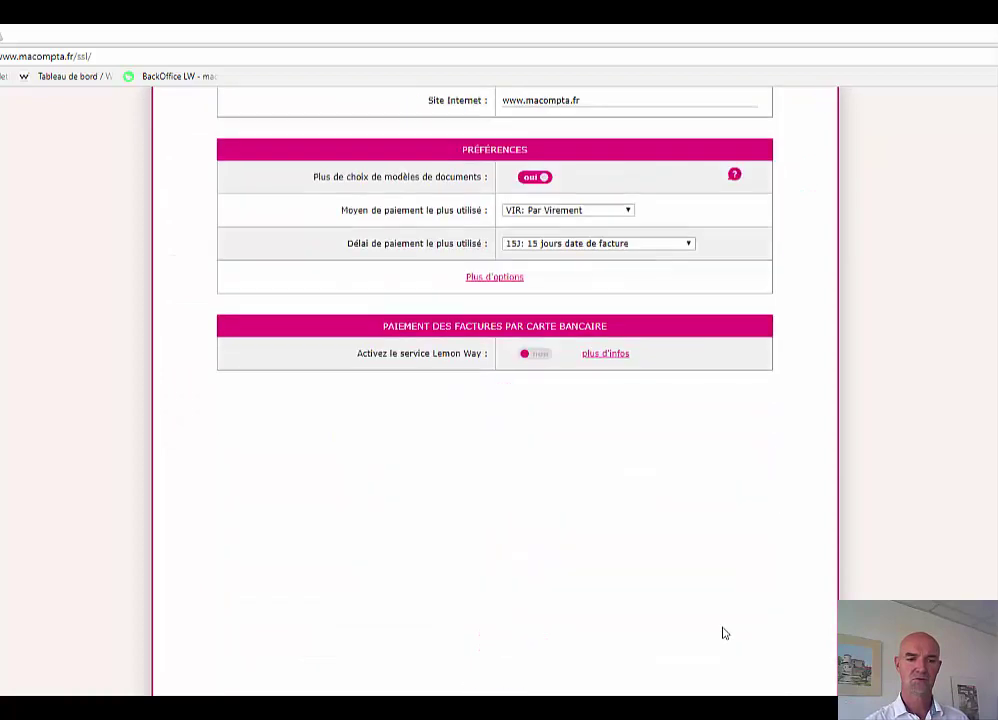
left_click(537, 360)
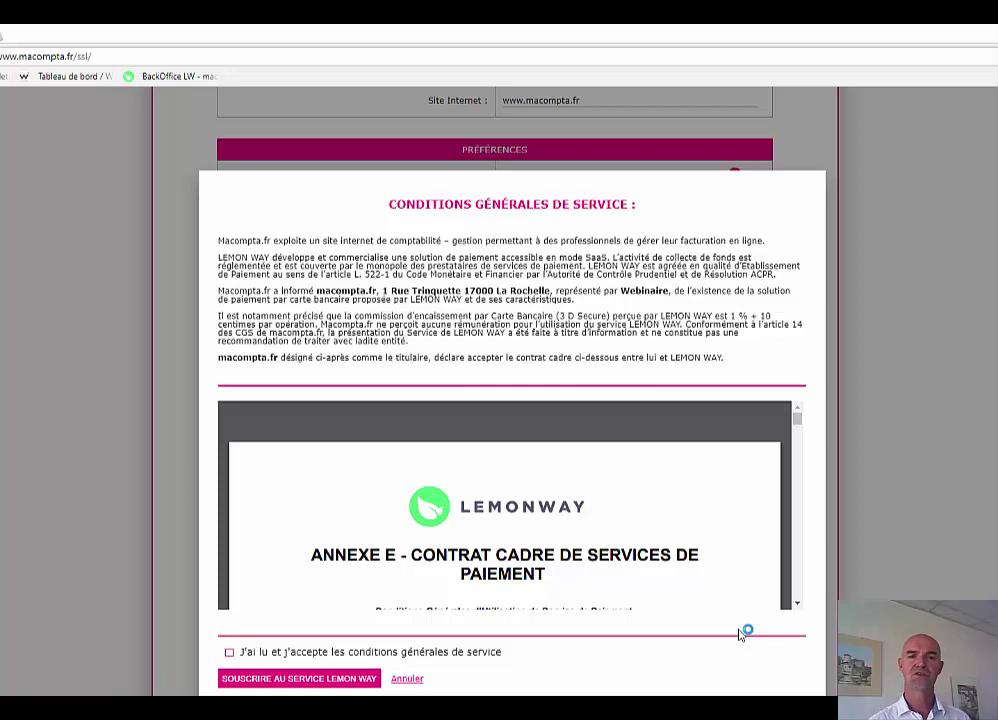
left_click(418, 679)
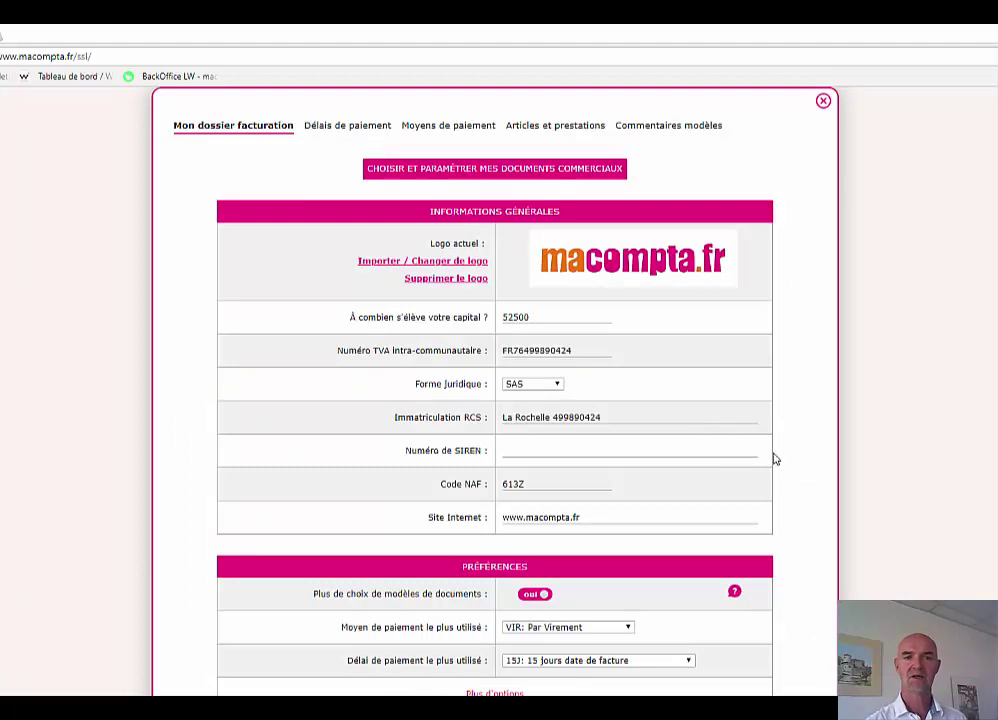
left_click(823, 101)
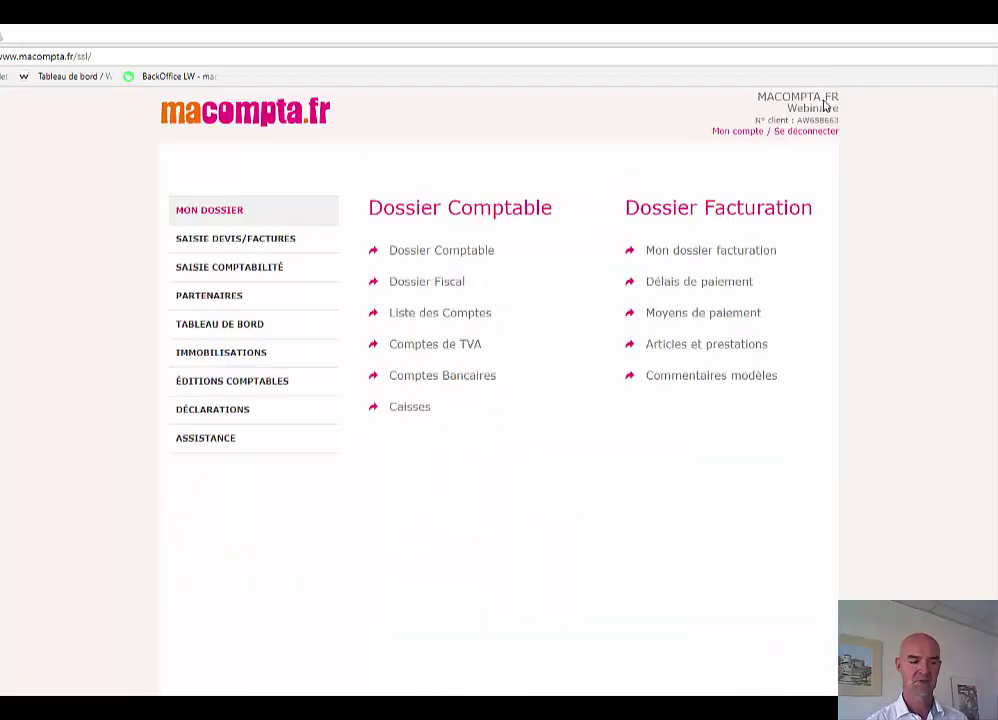
left_click(235, 238)
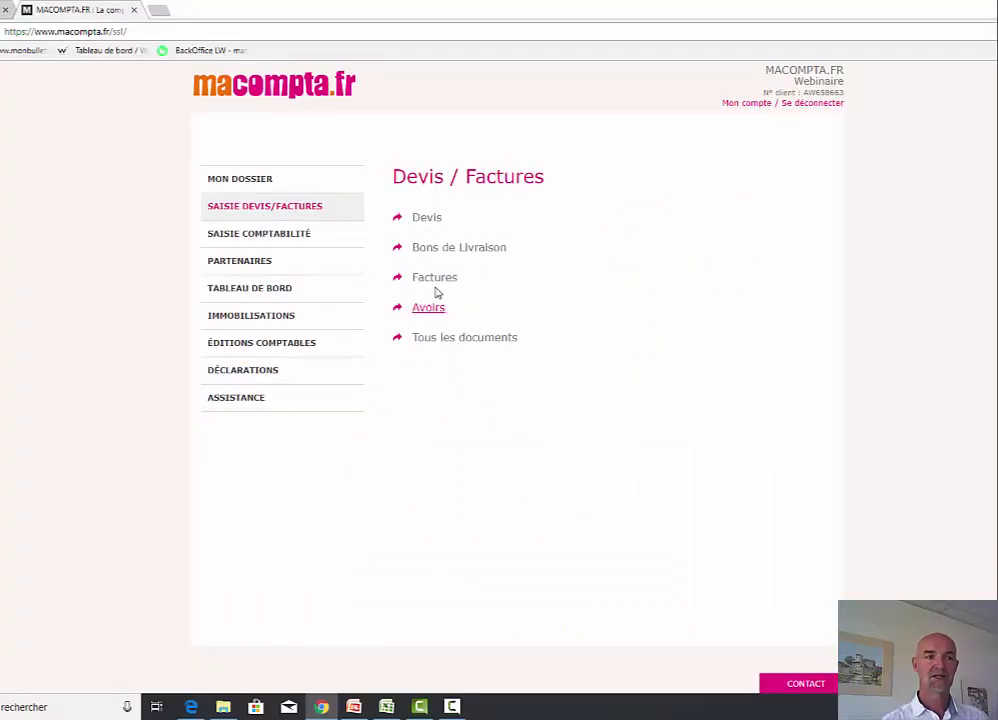
- Validate invoice FA0500 and filter the Factures list to show Validée invoices
left_click(425, 280)
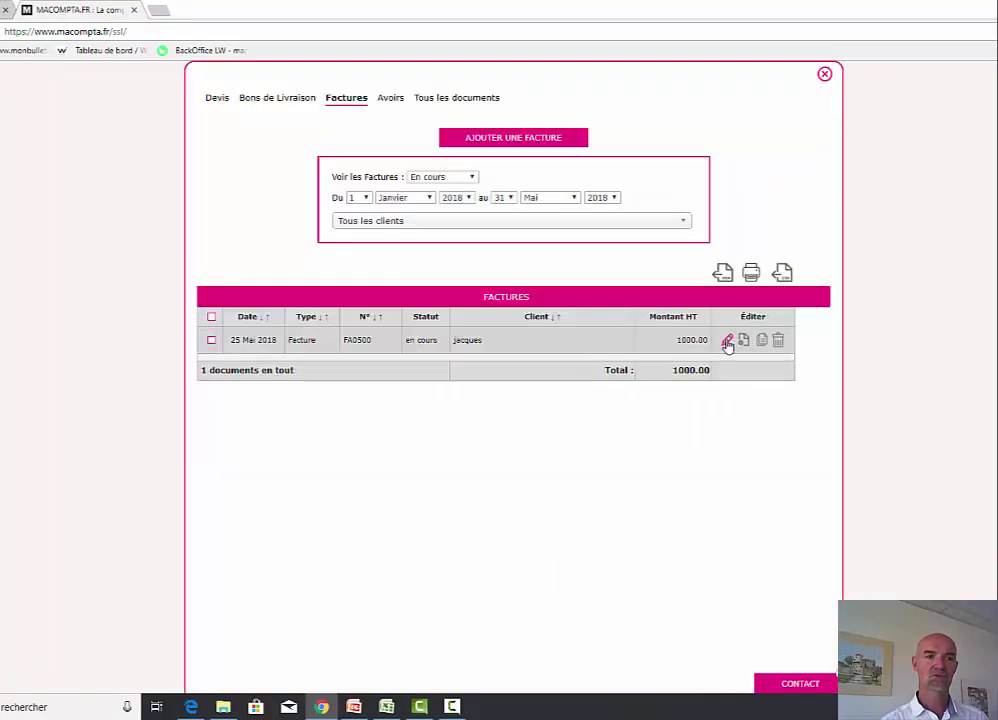
left_click(728, 340)
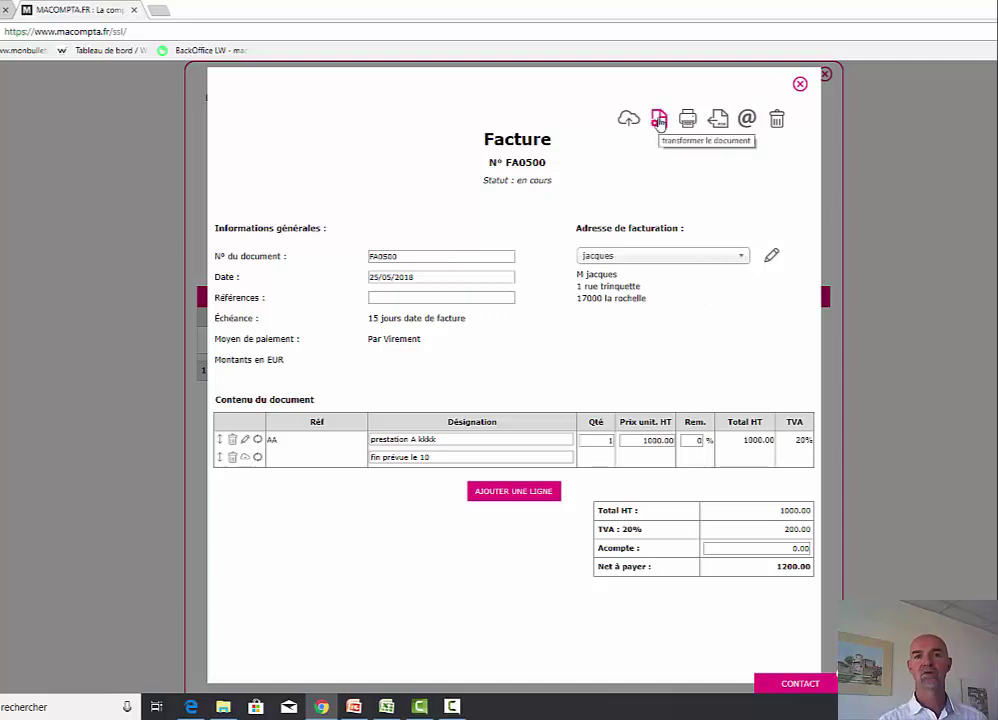
left_click(659, 120)
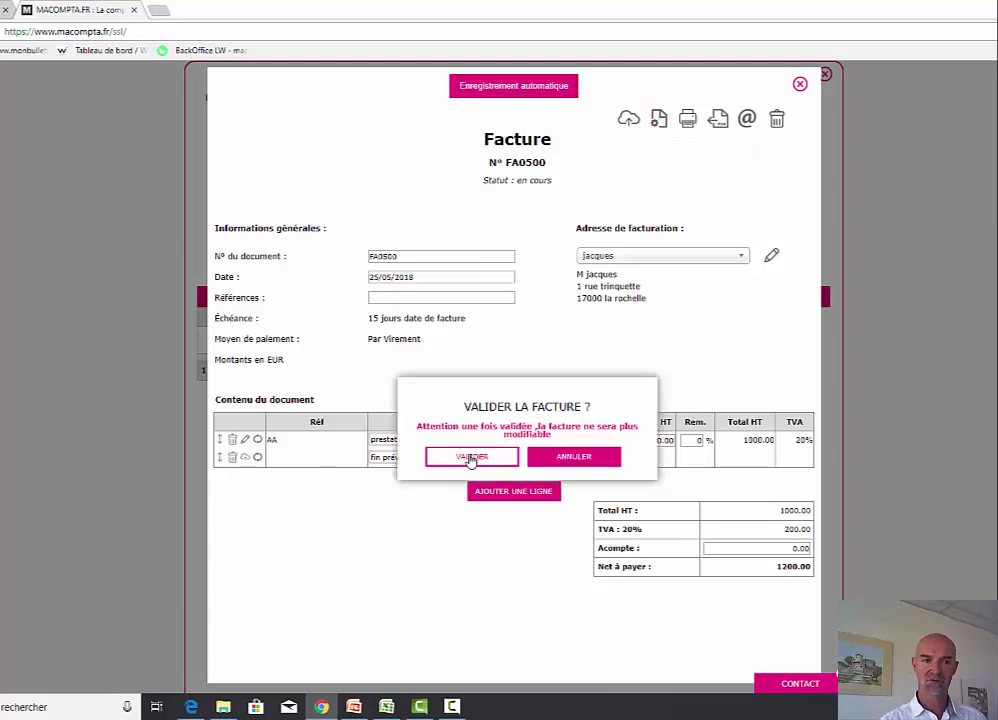
left_click(473, 459)
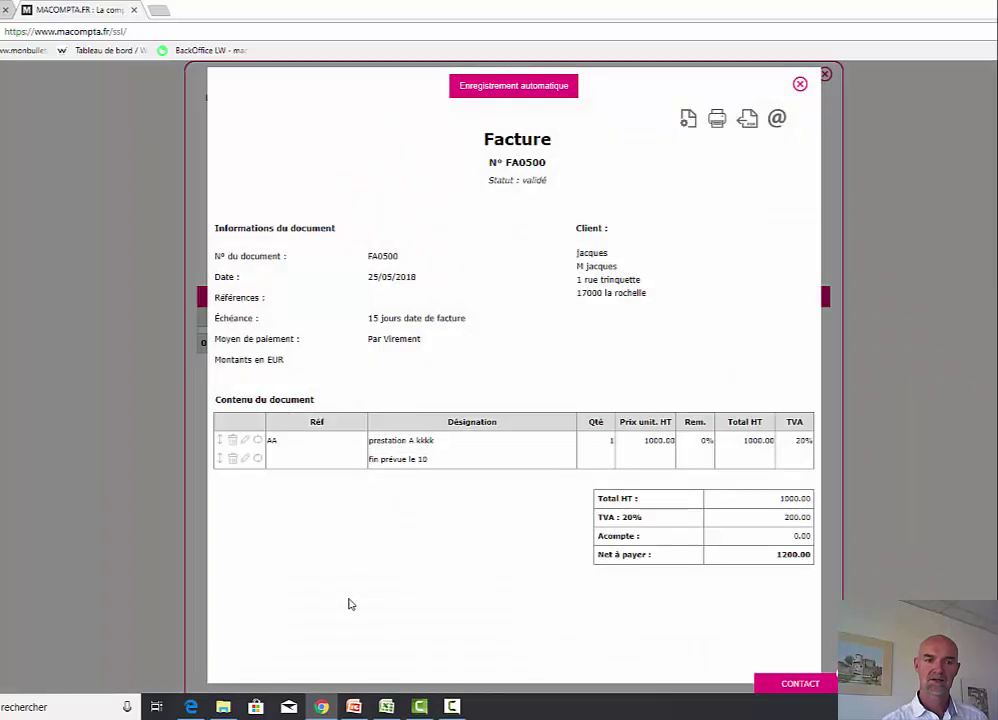
left_click(800, 84)
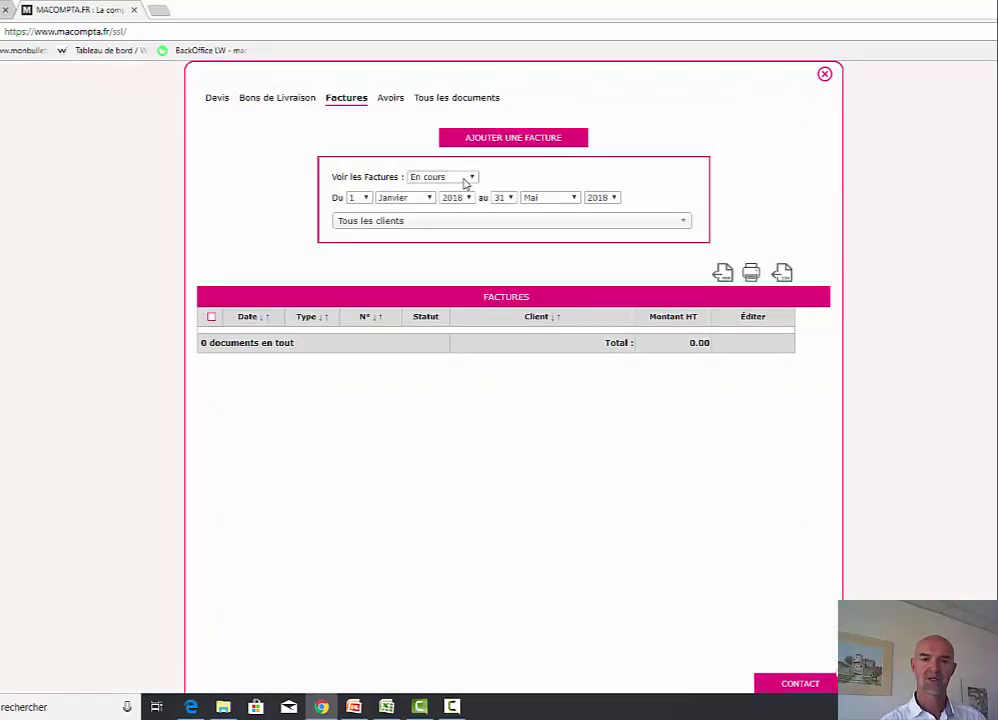
left_click(466, 178)
left_click(433, 201)
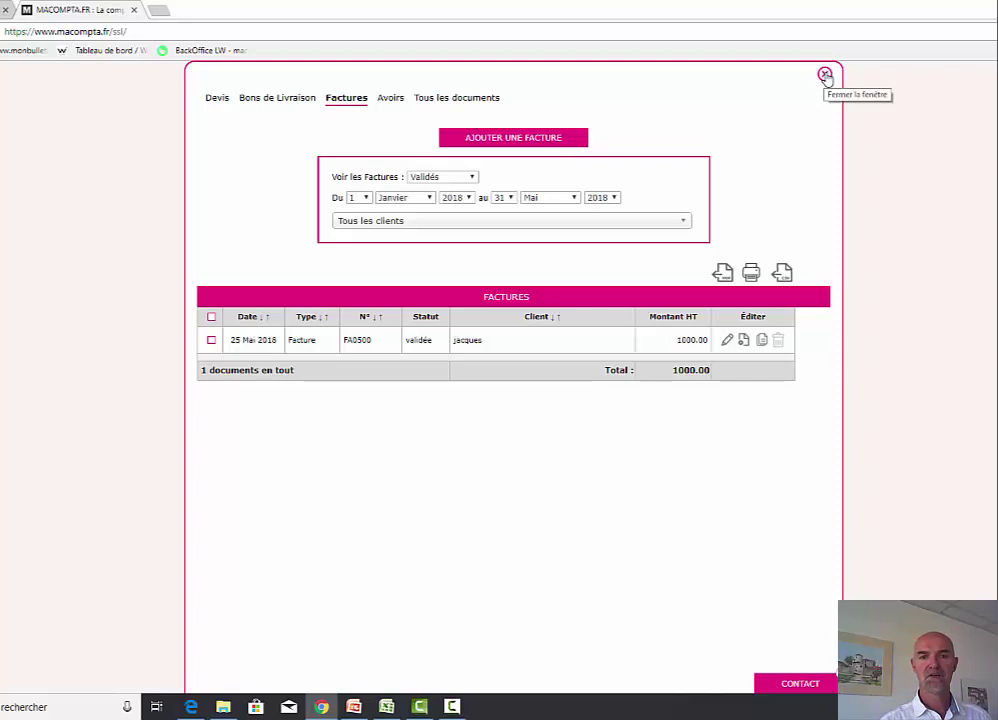
- Check FA0500 in the May 2018 Factures Clients journal, then close that journal
left_click(825, 75)
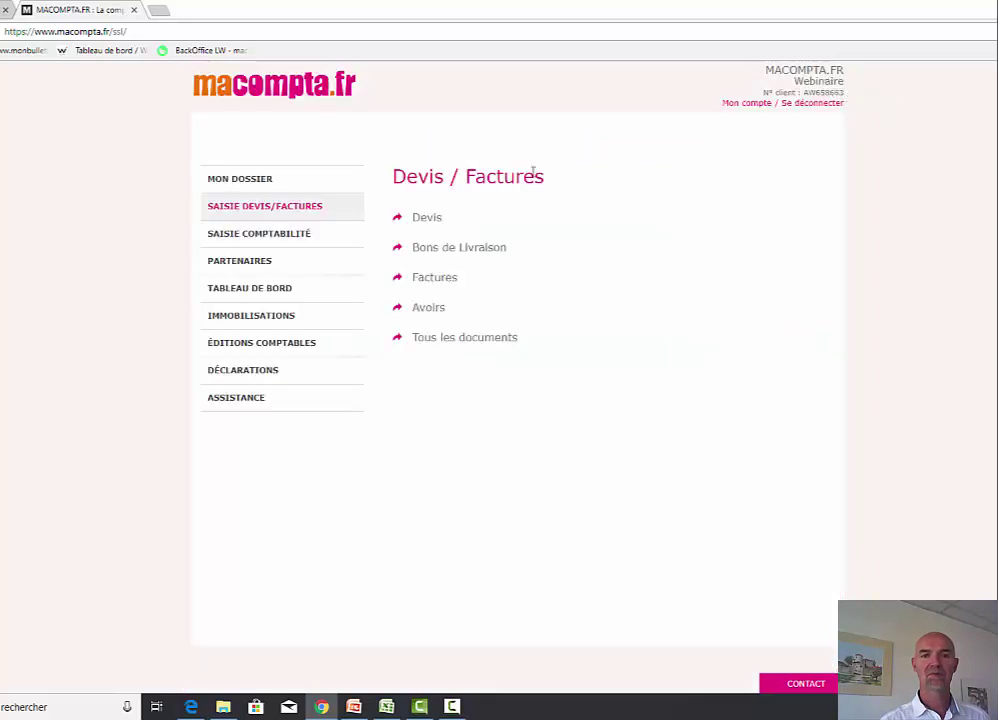
left_click(290, 236)
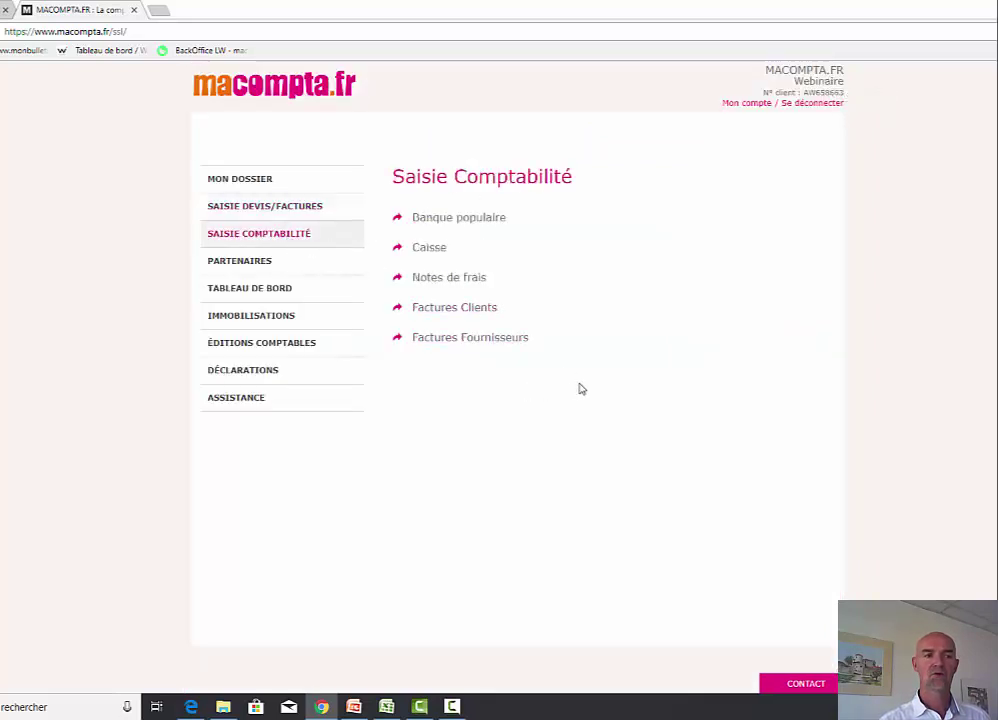
left_click(445, 310)
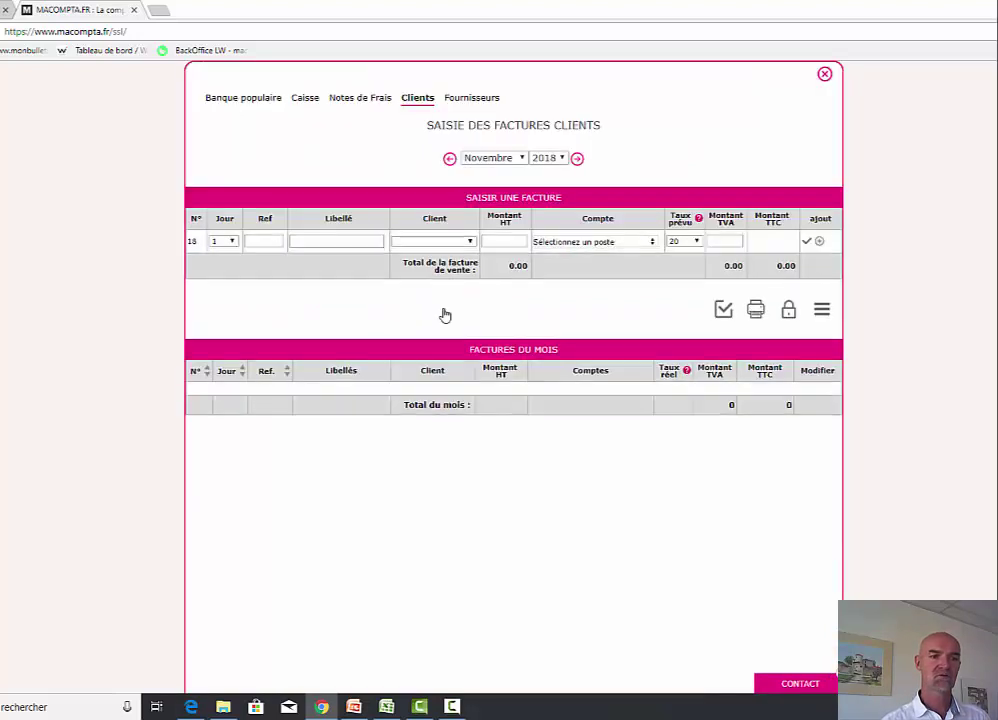
left_click(505, 160)
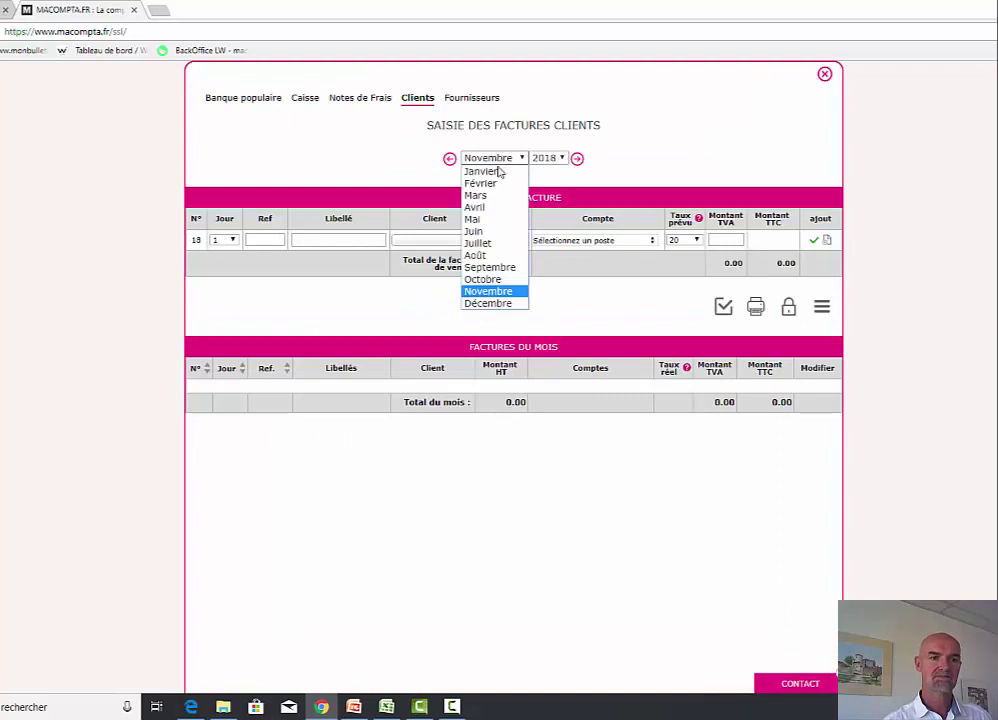
left_click(488, 228)
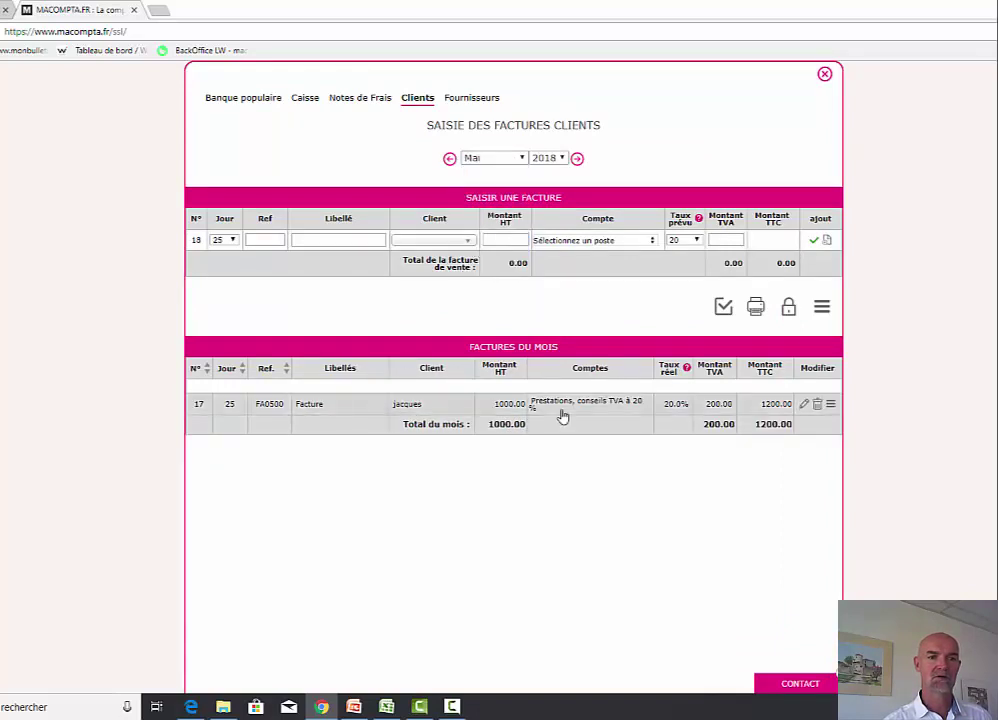
left_click(824, 74)
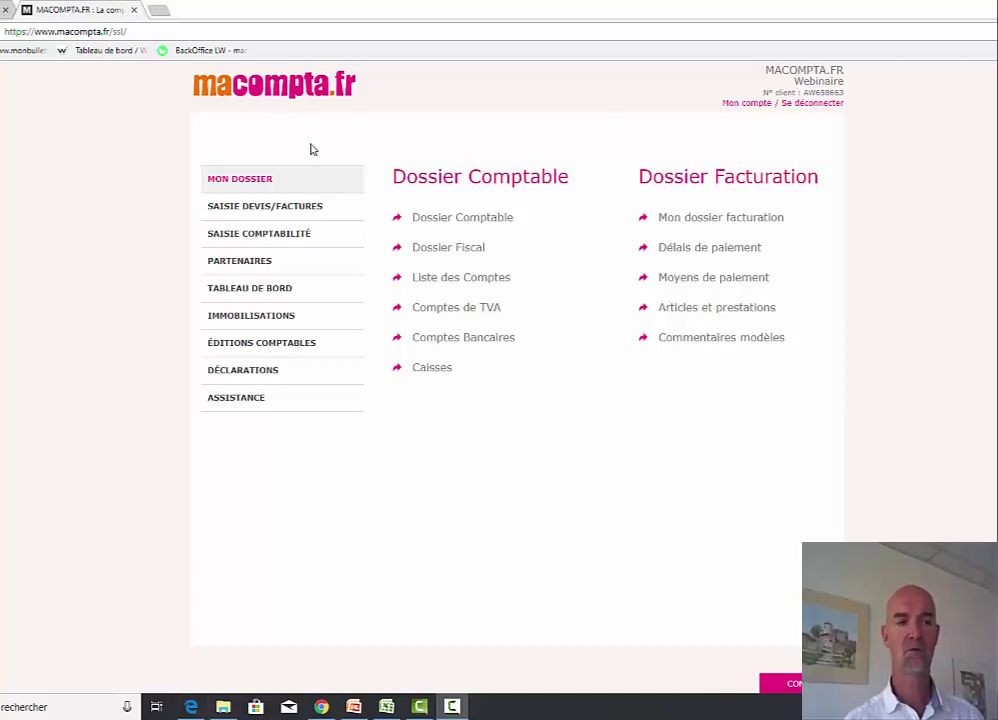
left_click(263, 292)
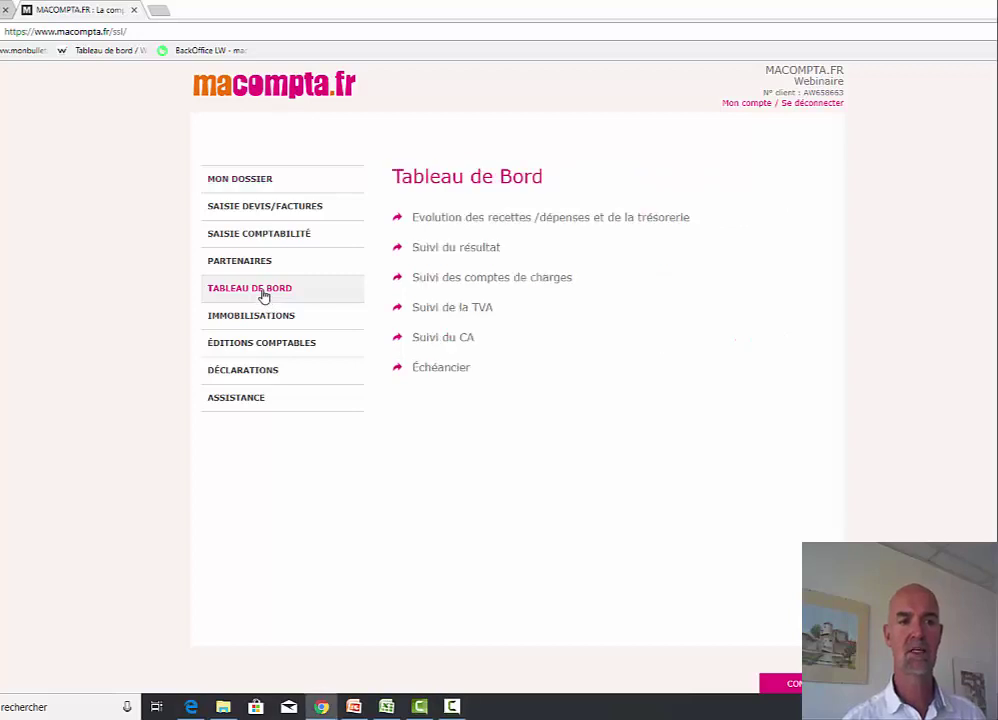
left_click(468, 219)
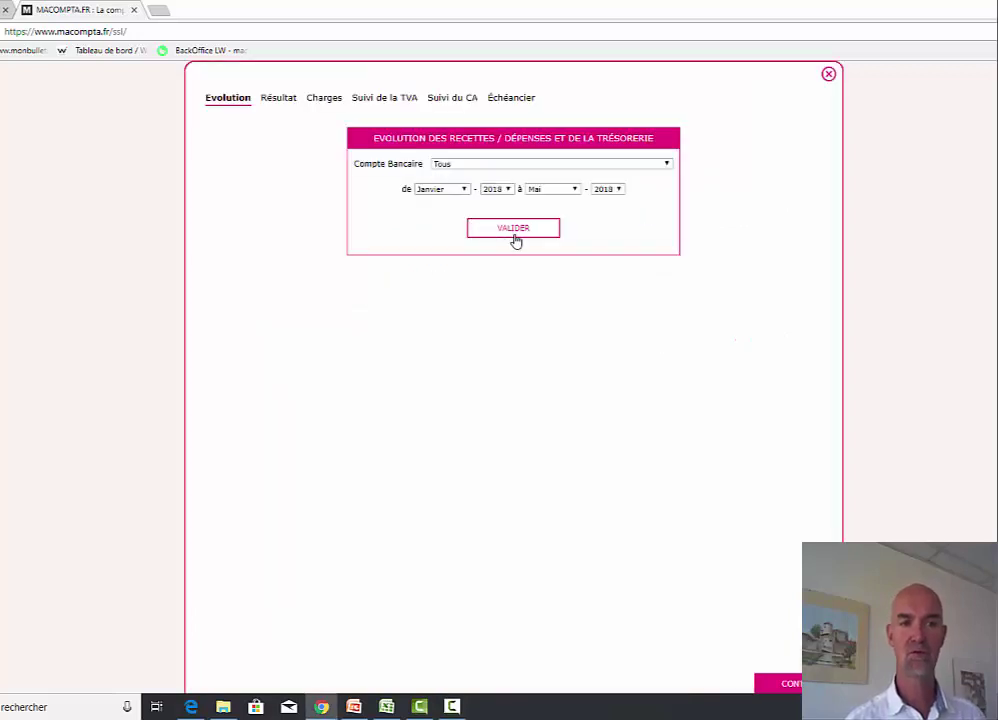
left_click(514, 236)
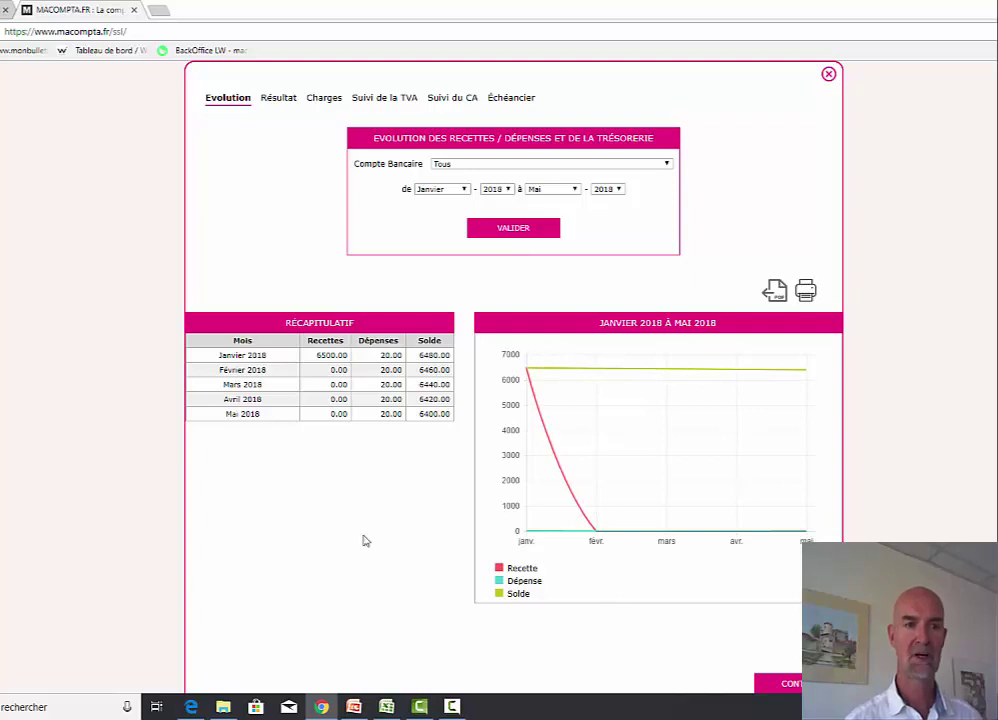
left_click(562, 189)
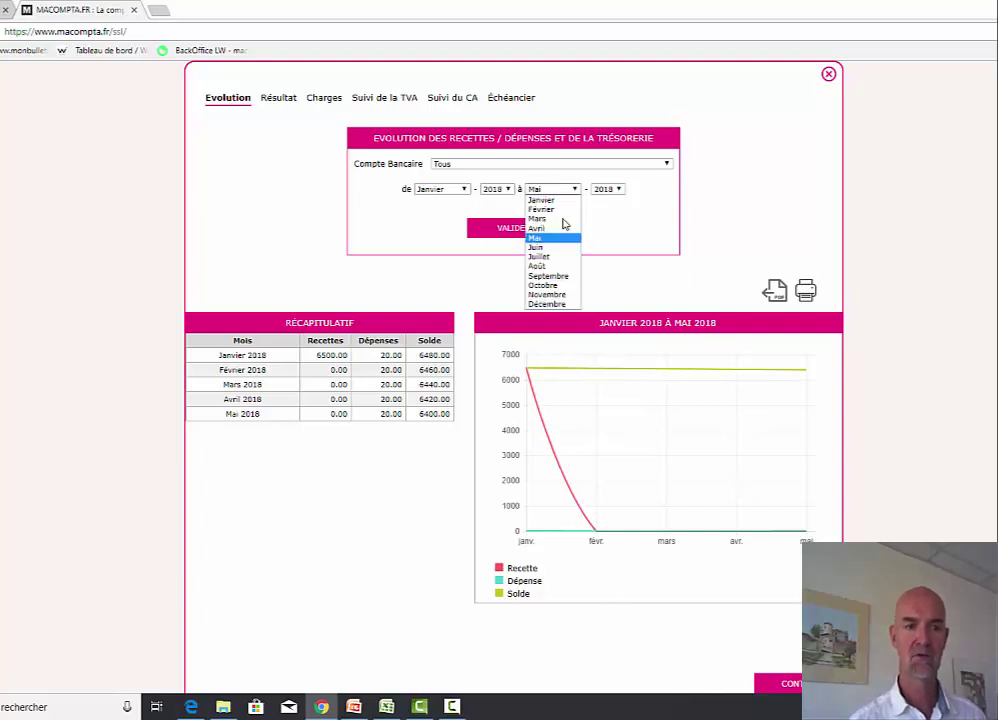
left_click(565, 304)
left_click(539, 232)
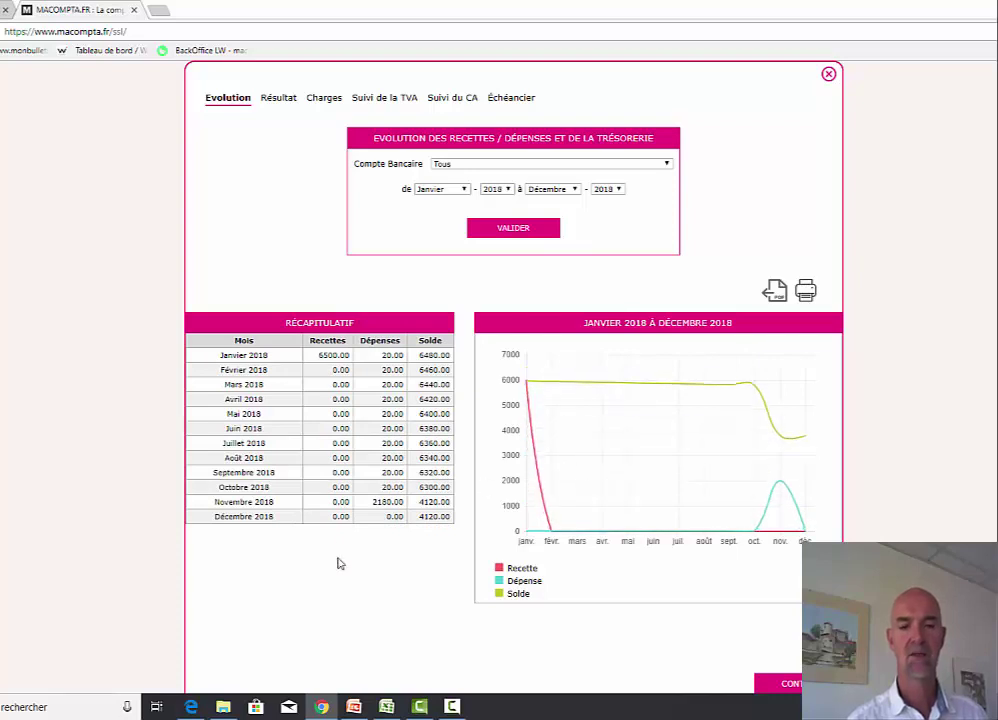
left_click(280, 99)
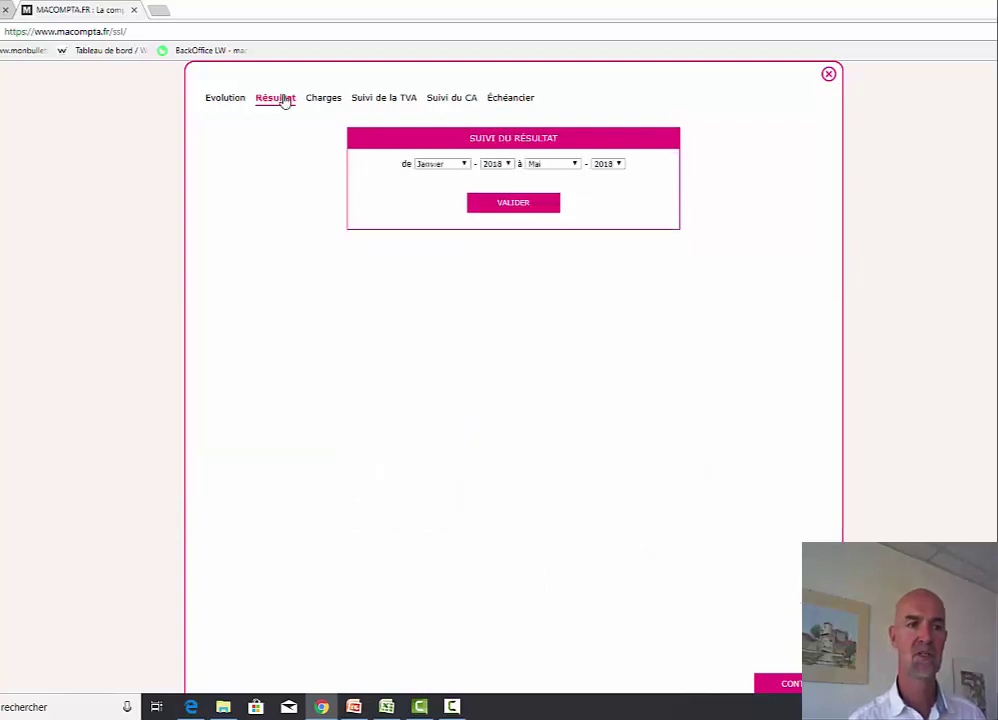
left_click(540, 163)
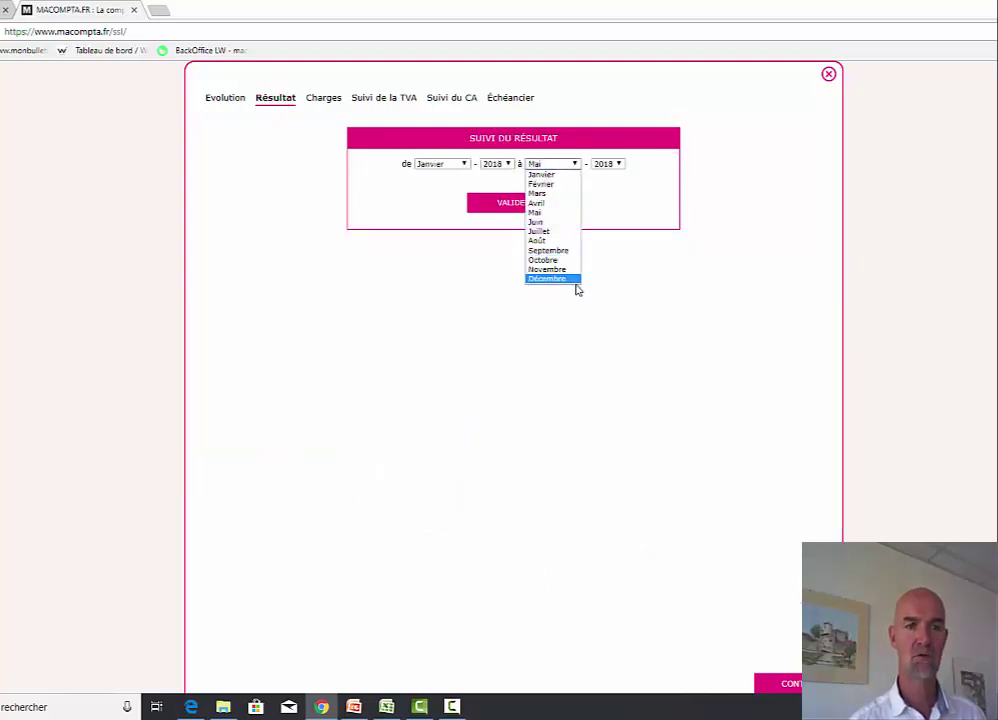
left_click(562, 279)
left_click(513, 205)
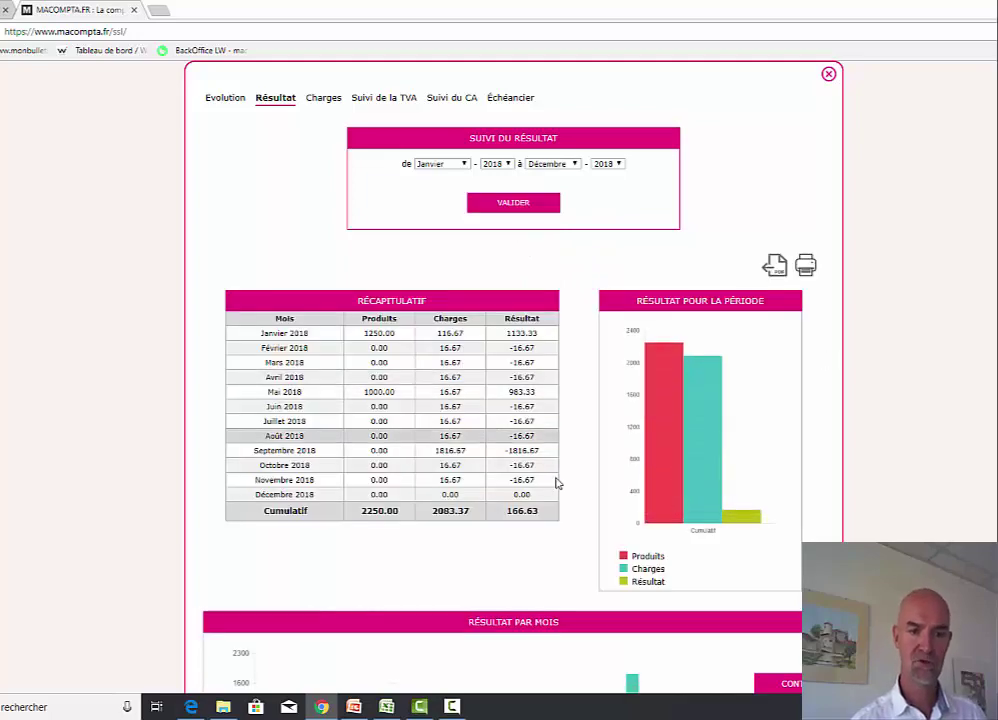
scroll(575, 485, "down", 2)
scroll(591, 488, "up", 2)
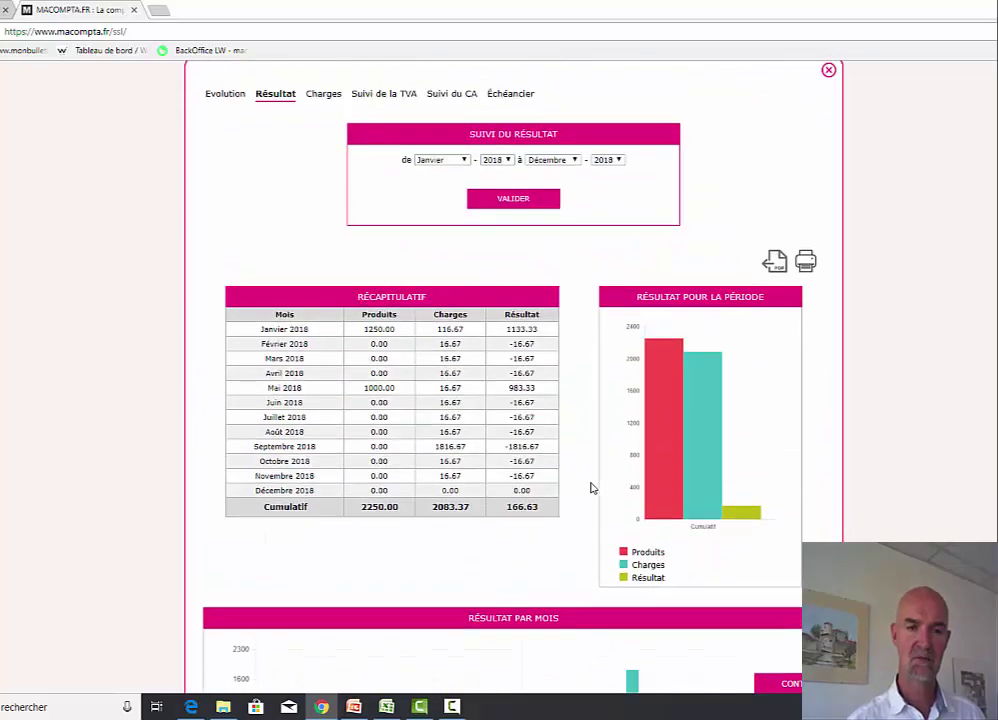
left_click(313, 102)
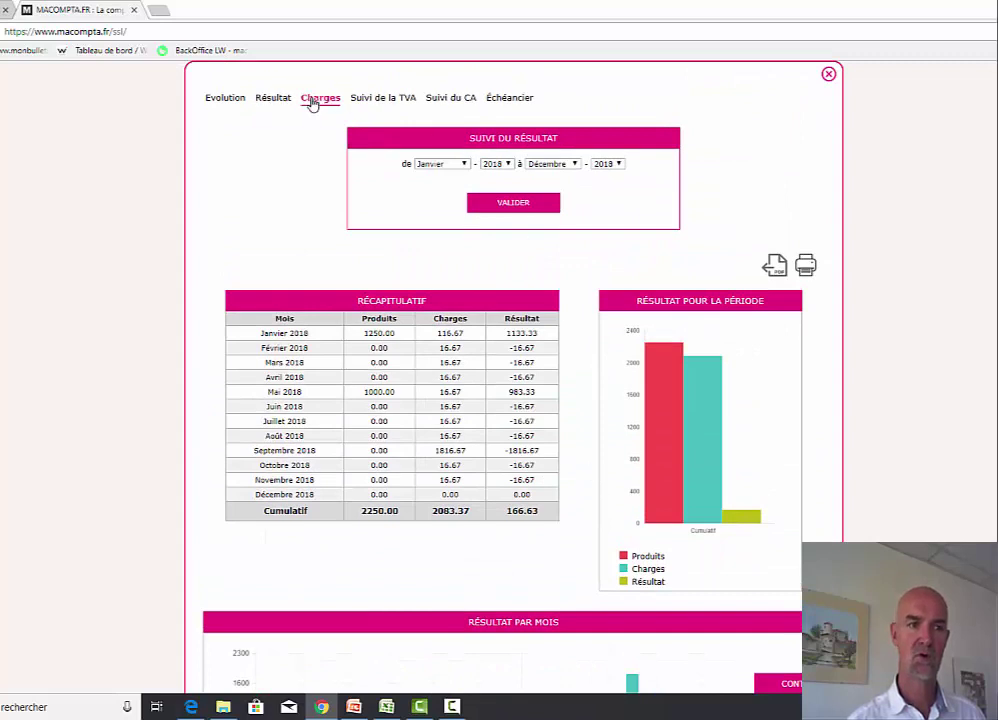
left_click(572, 163)
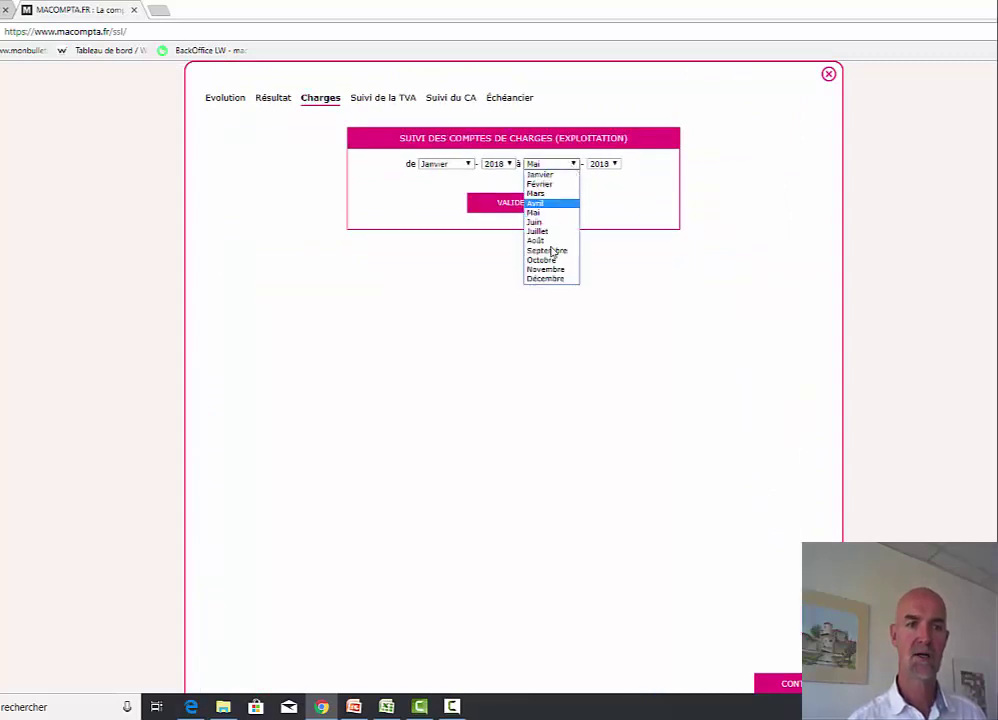
left_click(553, 278)
left_click(524, 205)
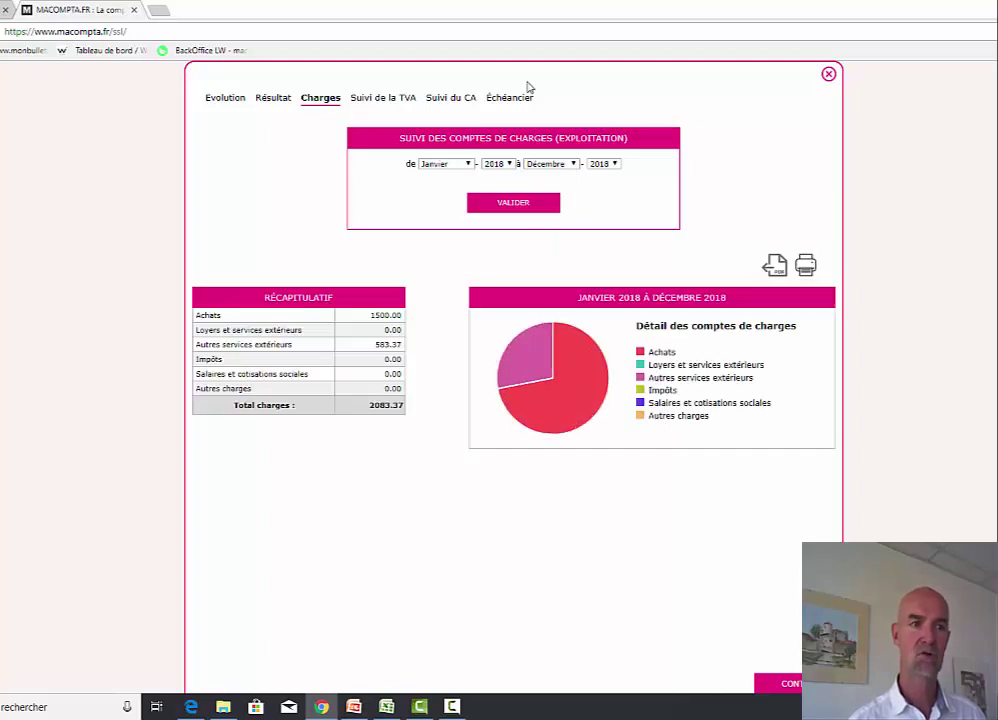
left_click(384, 99)
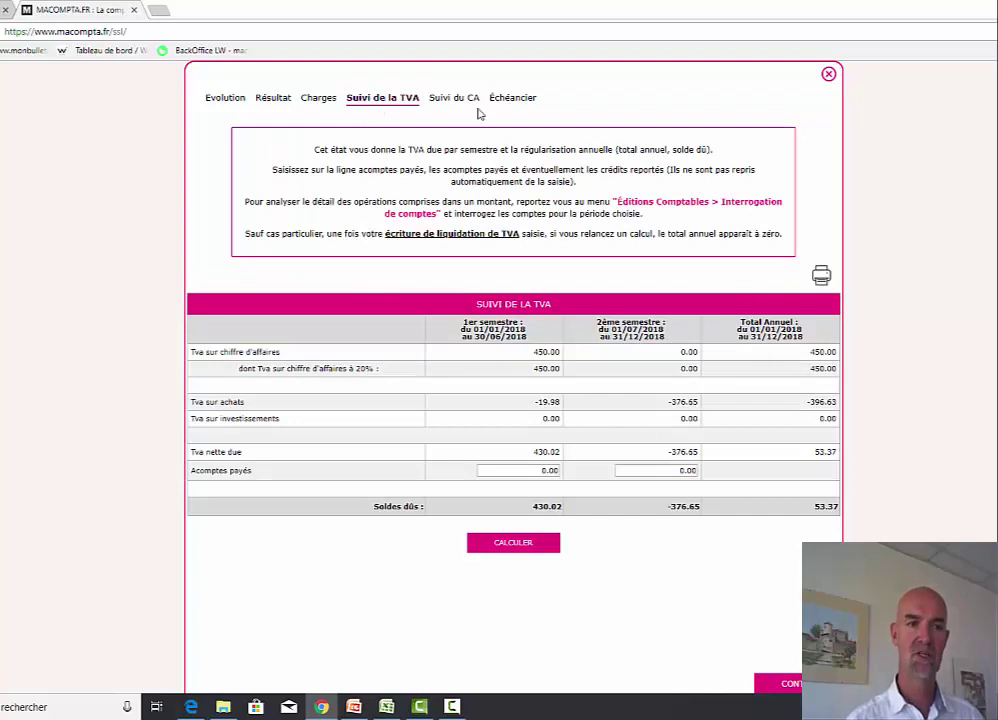
left_click(449, 98)
left_click(513, 98)
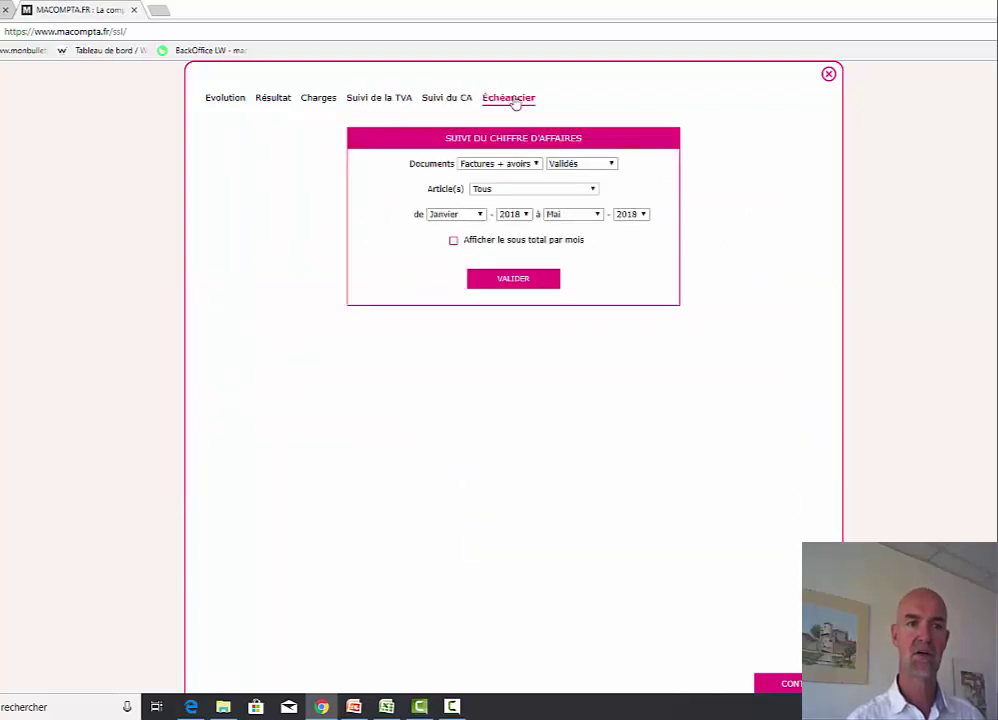
left_click(827, 74)
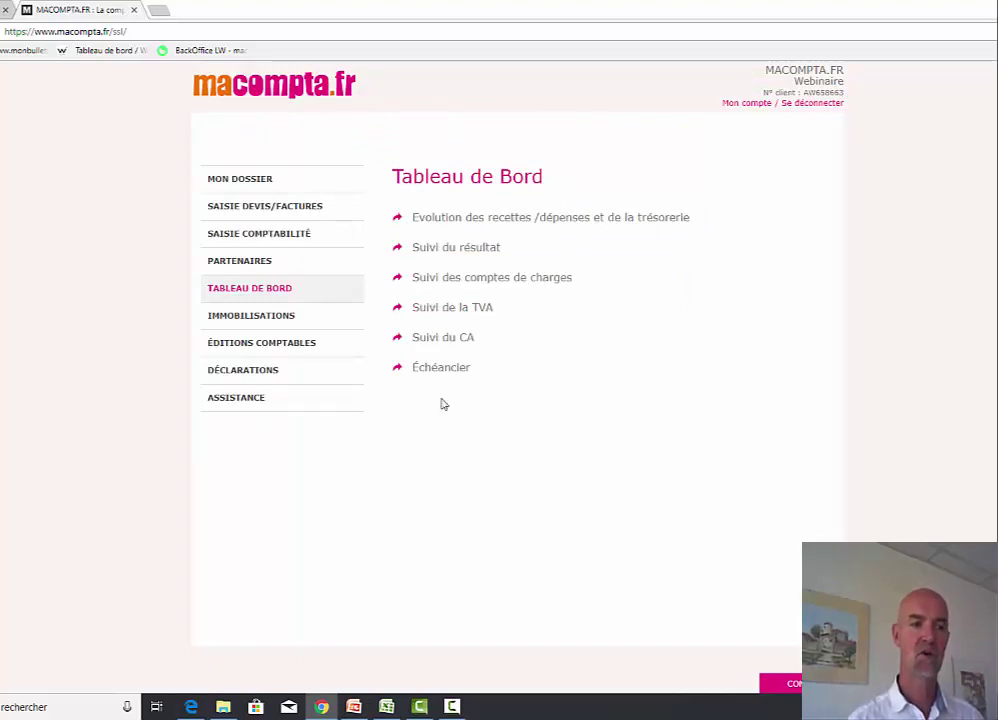
left_click(238, 371)
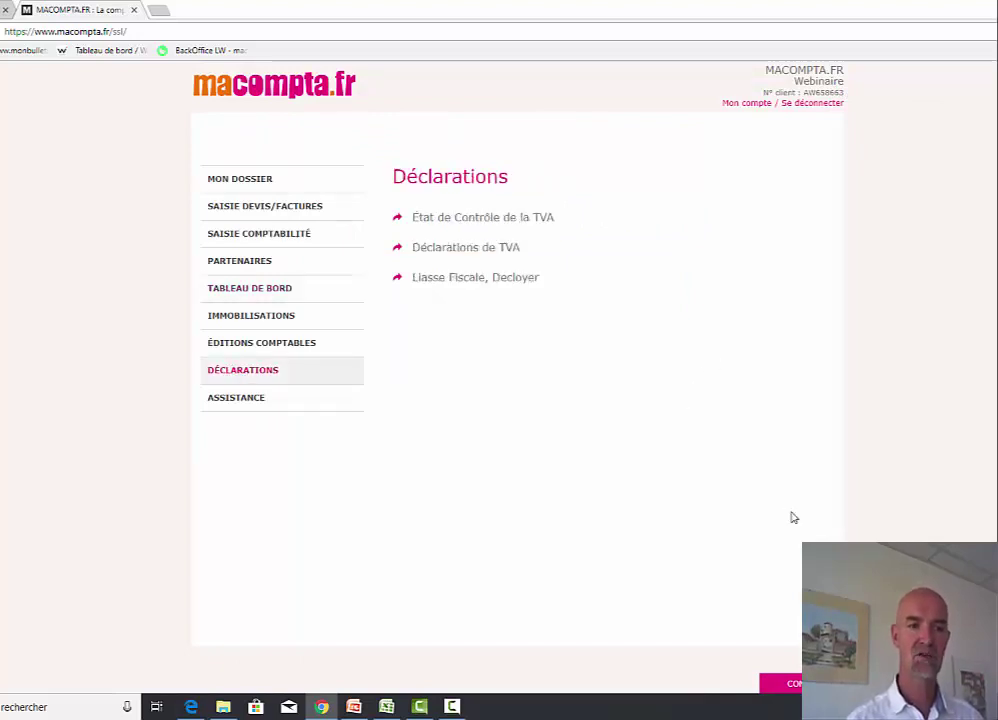
- Create a CA12 VAT return recalculated from the entries; Page 2 shows line 5A: 2250 base, 450 due
left_click(475, 251)
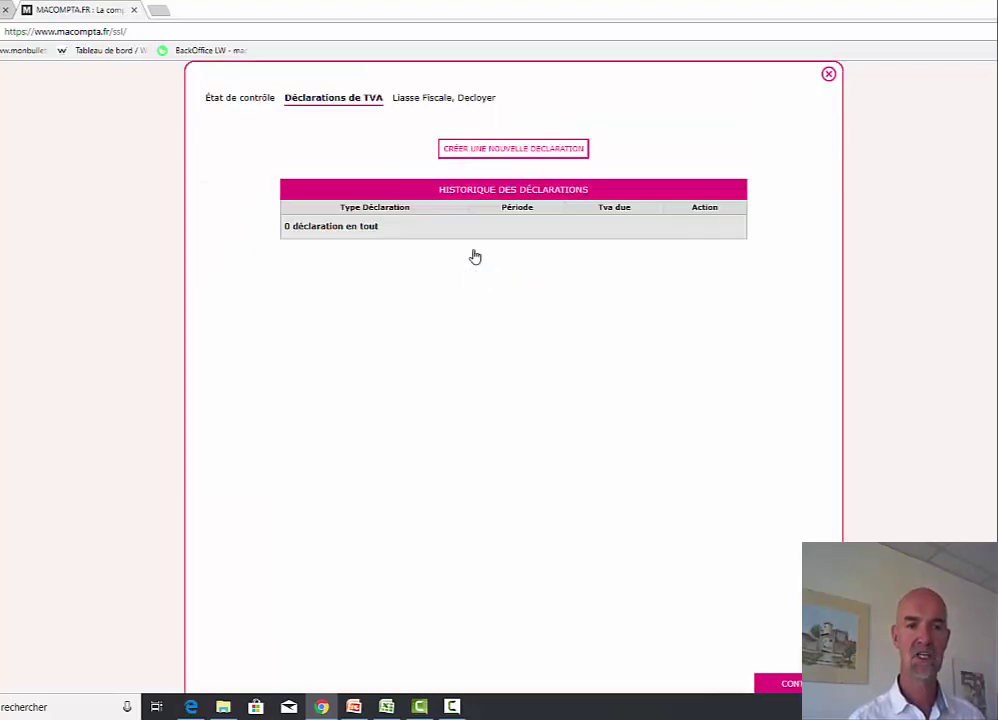
left_click(533, 151)
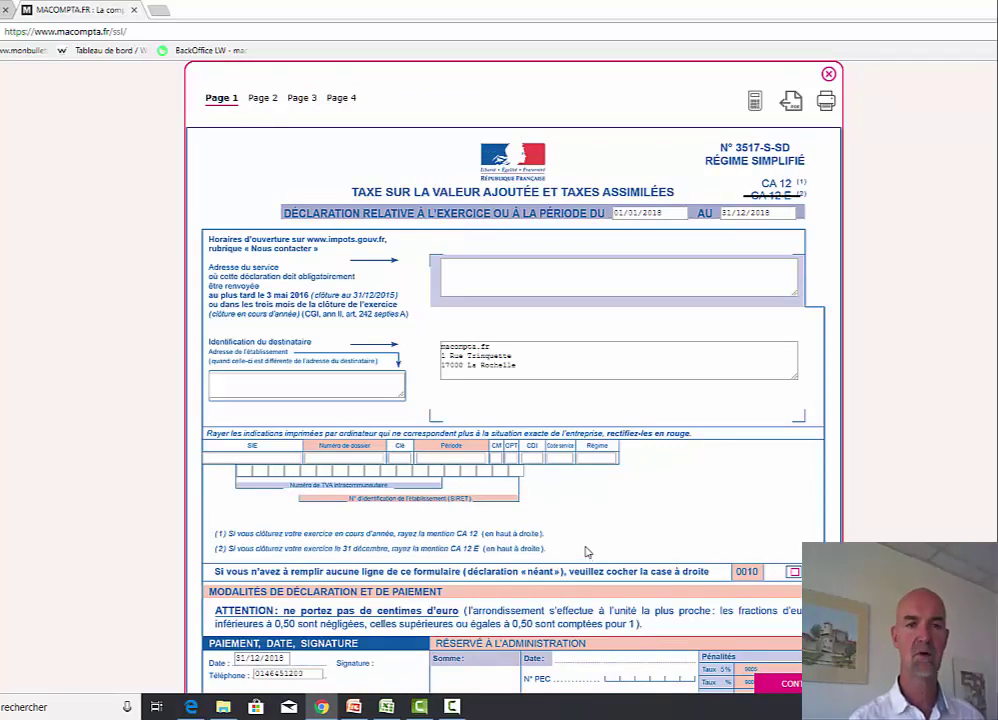
left_click(755, 101)
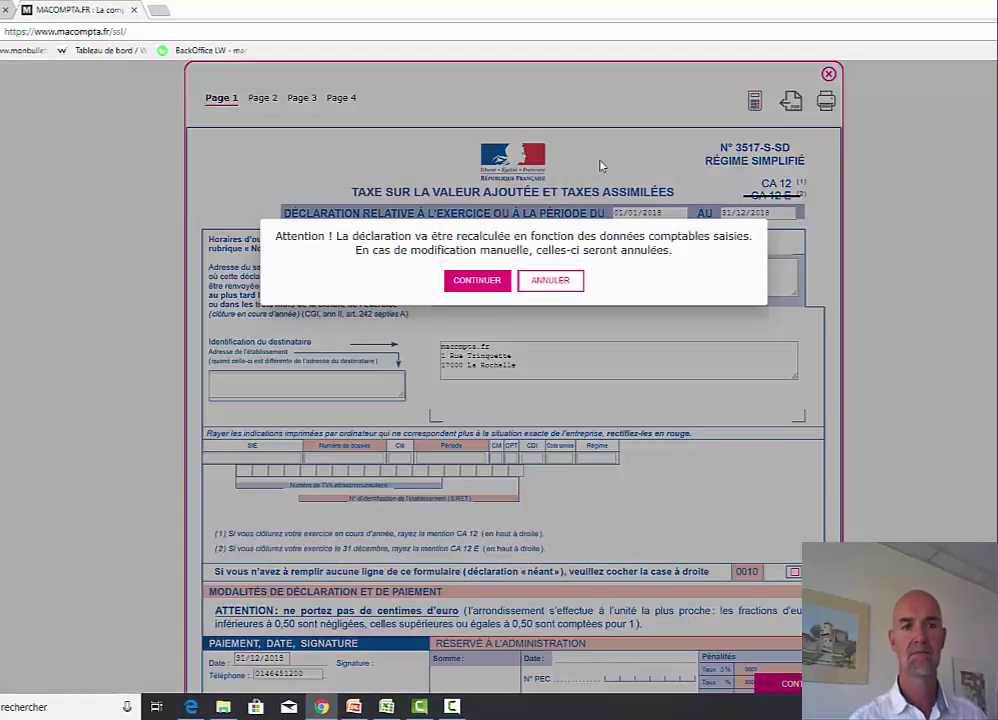
left_click(485, 281)
left_click(264, 98)
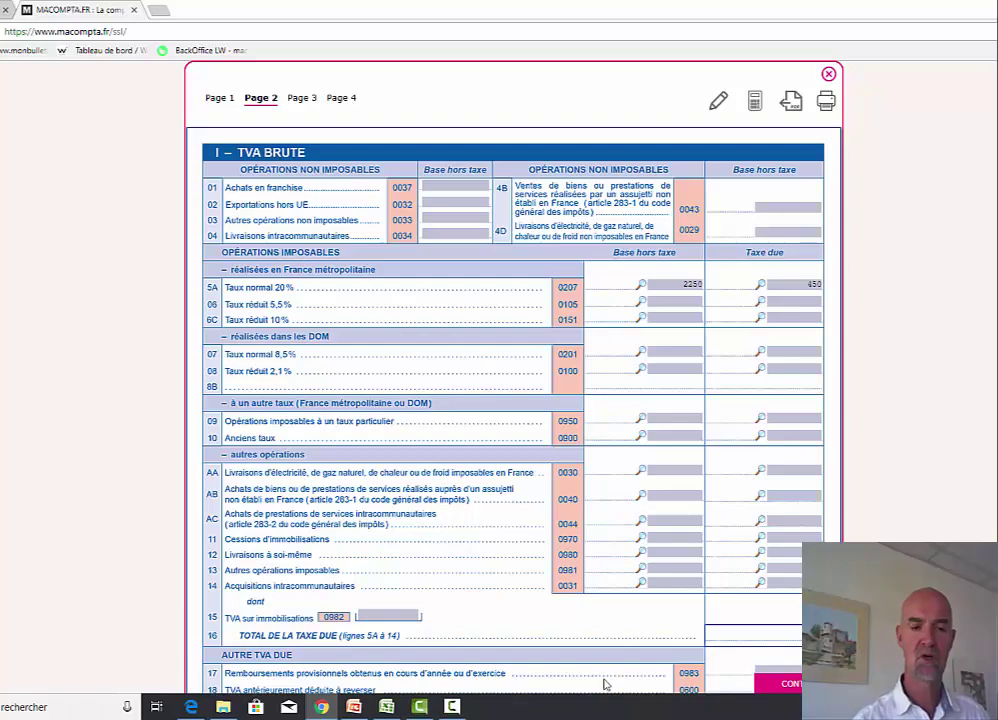
scroll(634, 518, "down", 2)
scroll(634, 518, "up", 2)
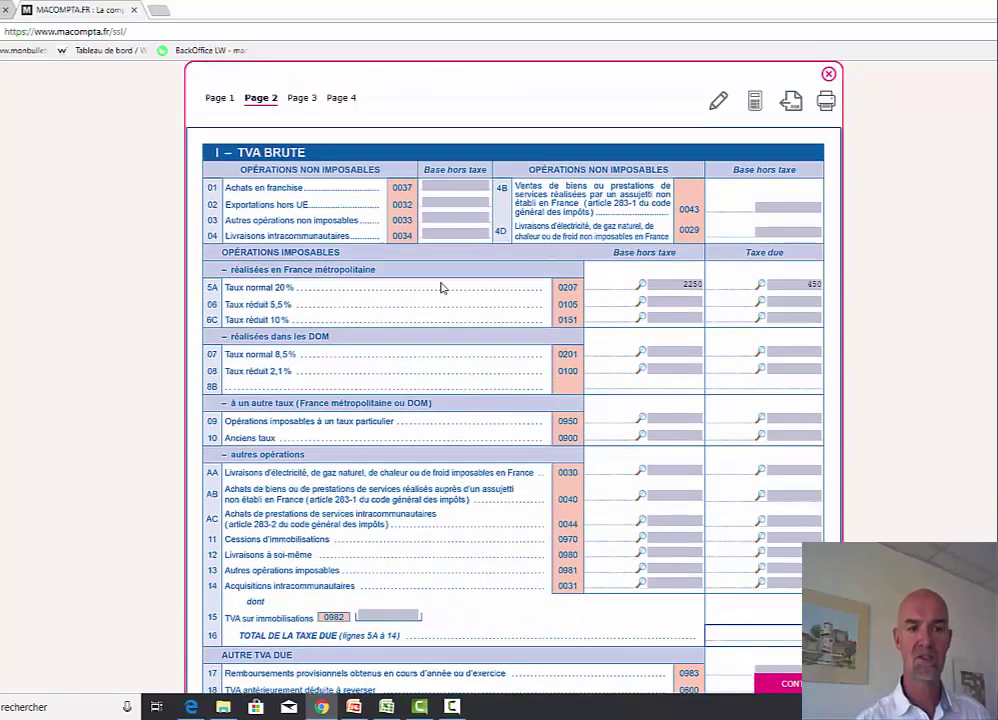
- Inspect the entries behind line 5A and line 20 deductible VAT, then close the CA12 return
left_click(642, 286)
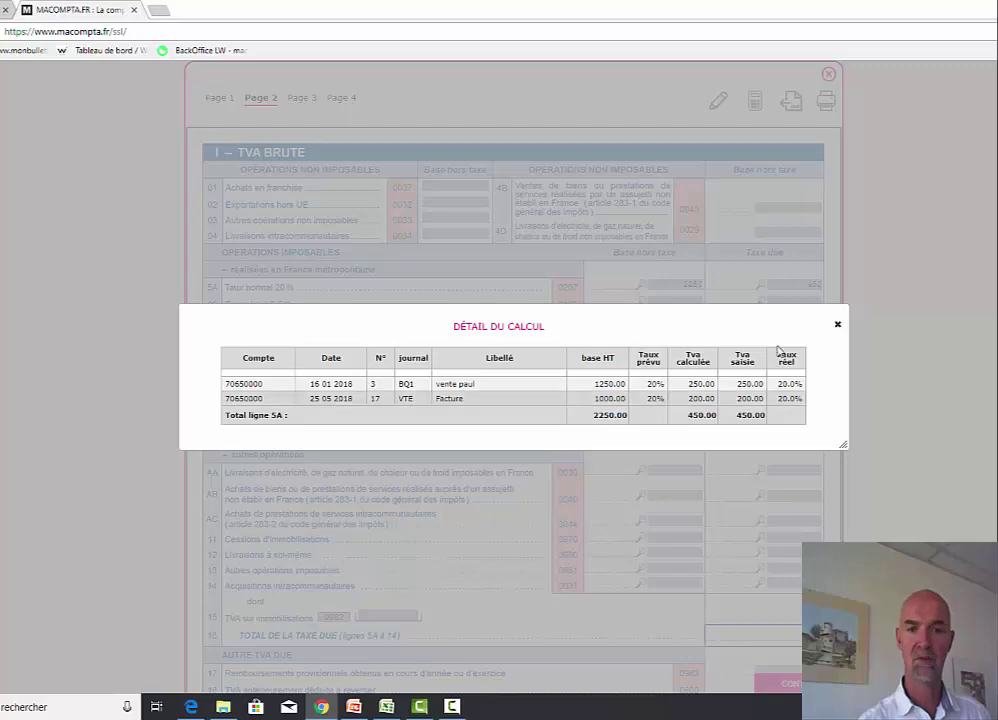
left_click(838, 324)
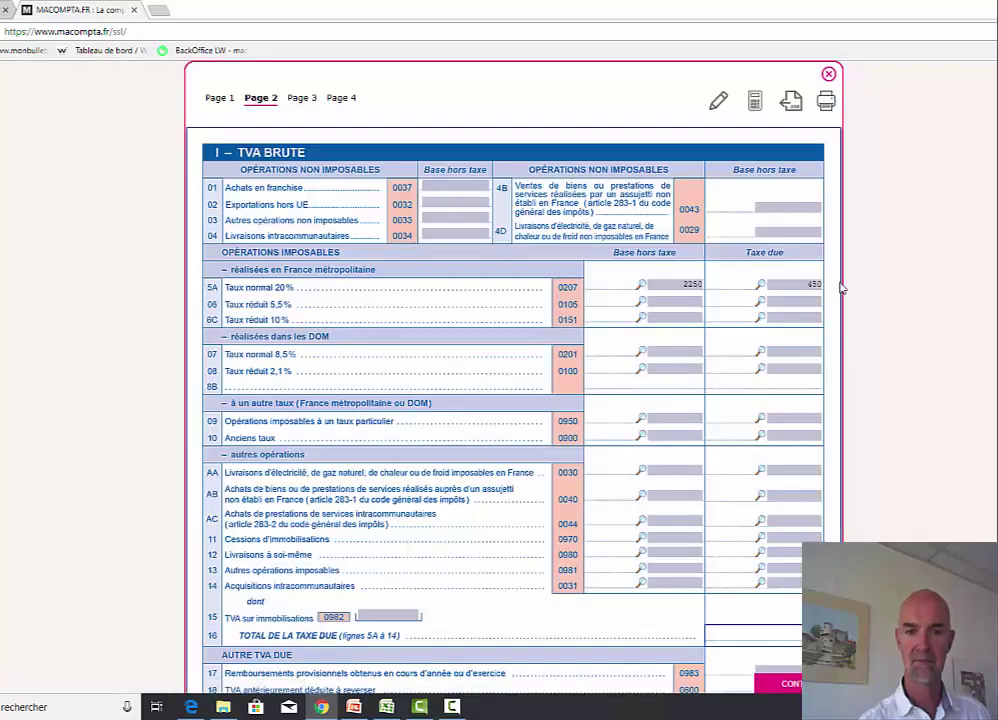
scroll(688, 528, "down", 3)
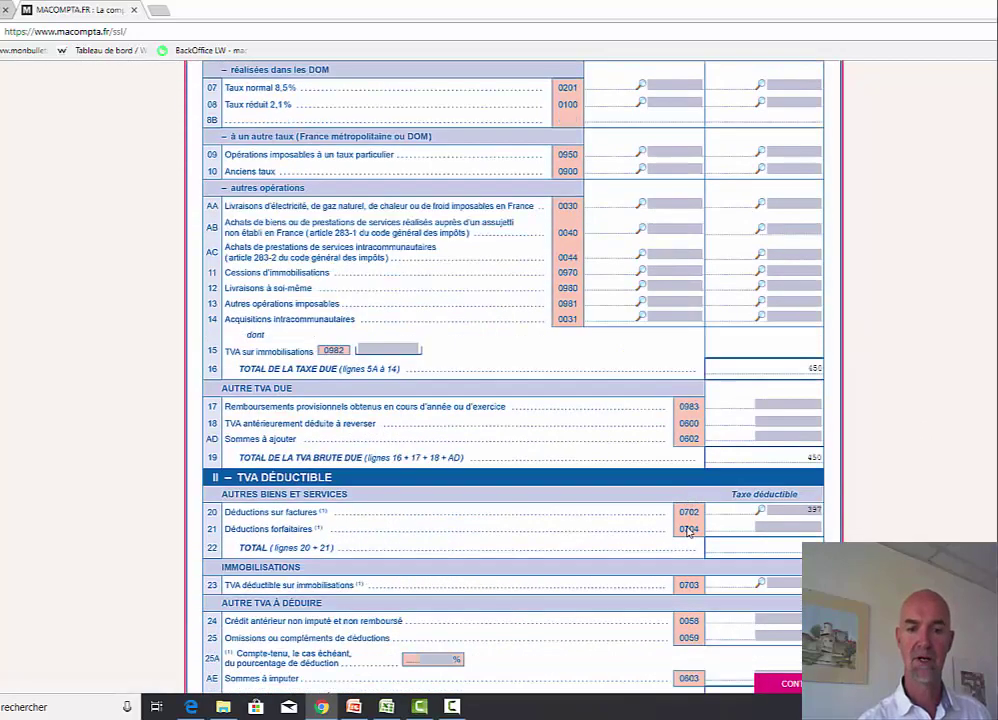
left_click(762, 510)
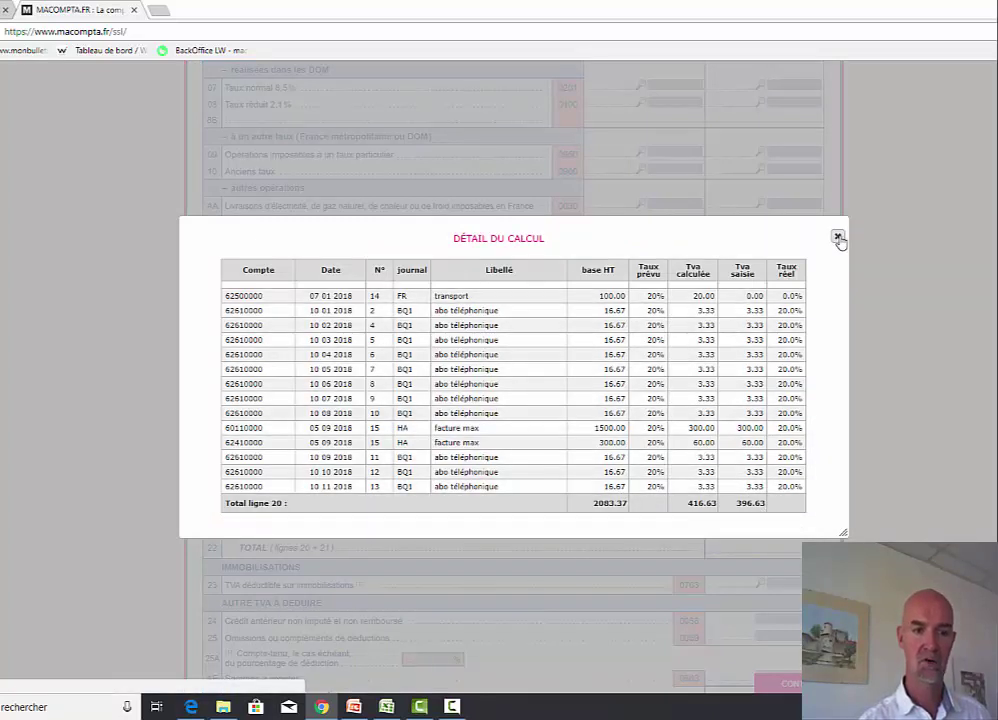
left_click(838, 238)
scroll(751, 350, "up", 3)
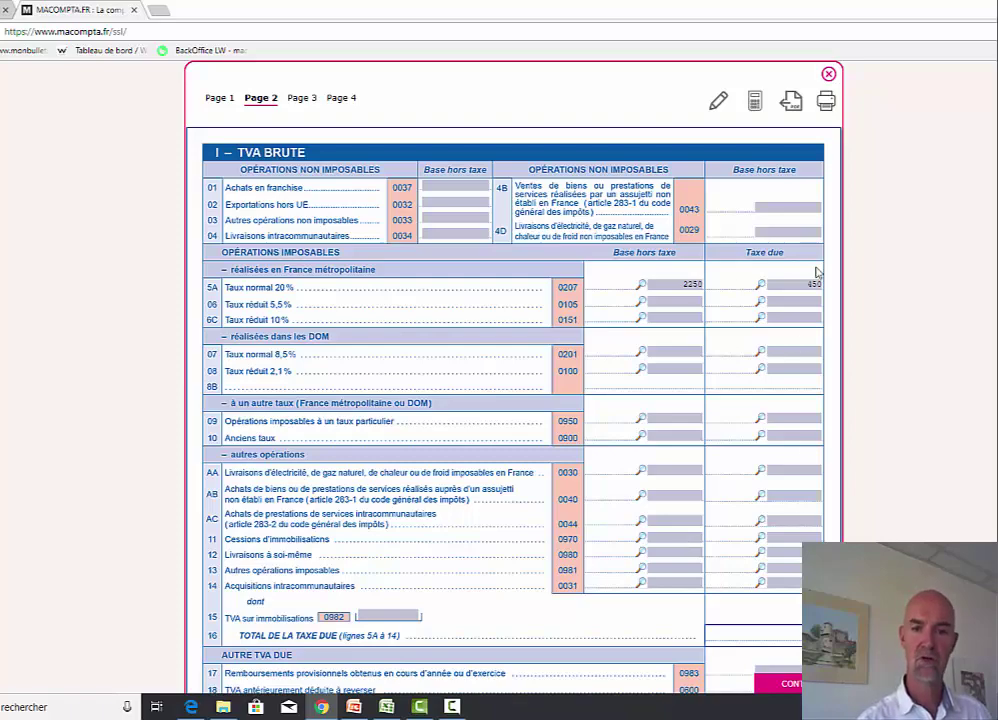
scroll(623, 470, "down", 1)
scroll(520, 400, "down", 5)
scroll(520, 400, "up", 6)
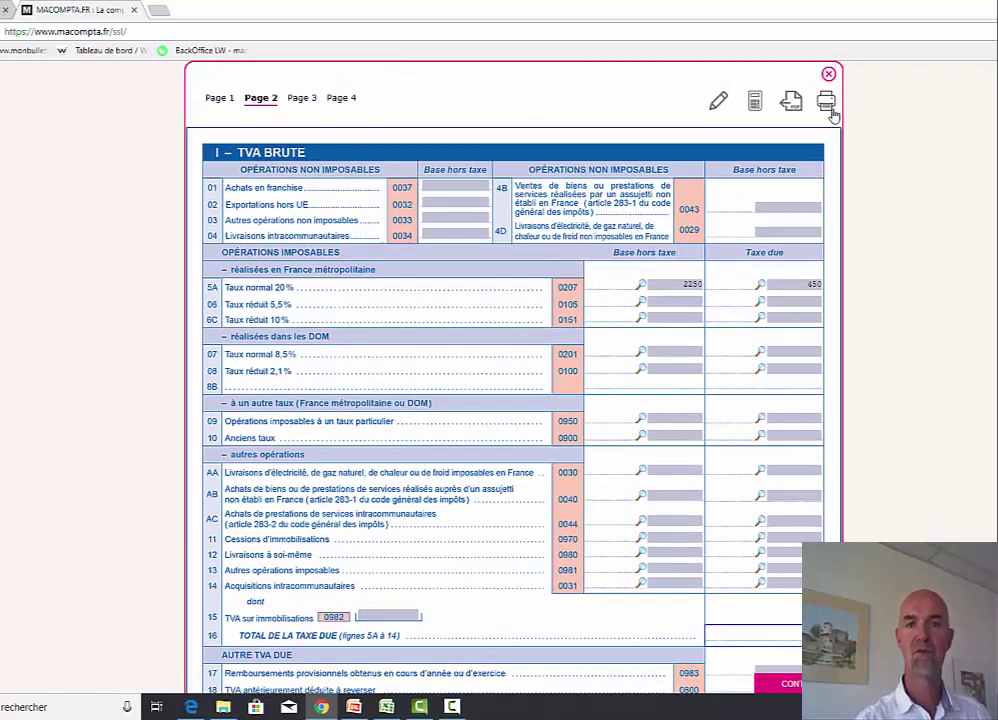
left_click(829, 75)
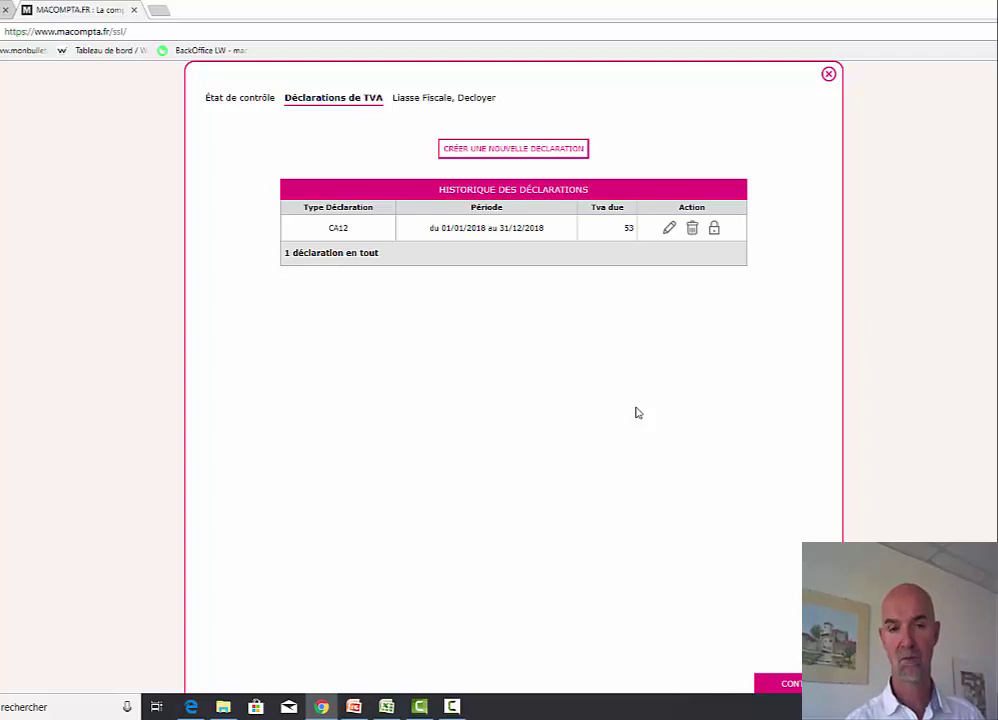
- Close the VAT declarations, browse the Écritures Comptables journal, then open the help section
left_click(830, 76)
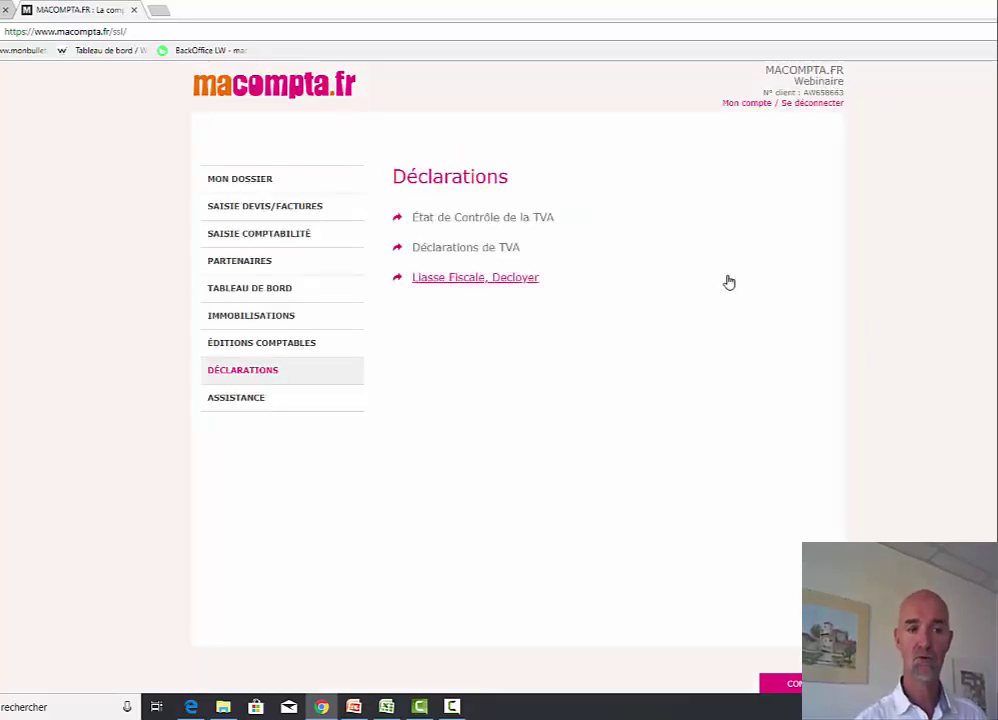
left_click(268, 346)
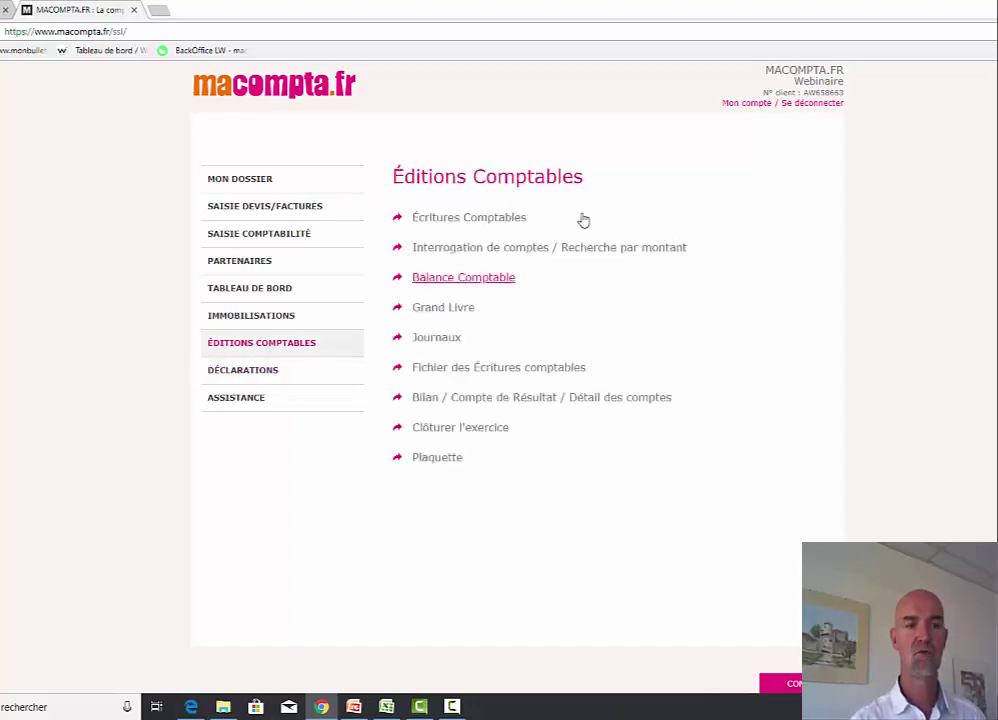
left_click(470, 220)
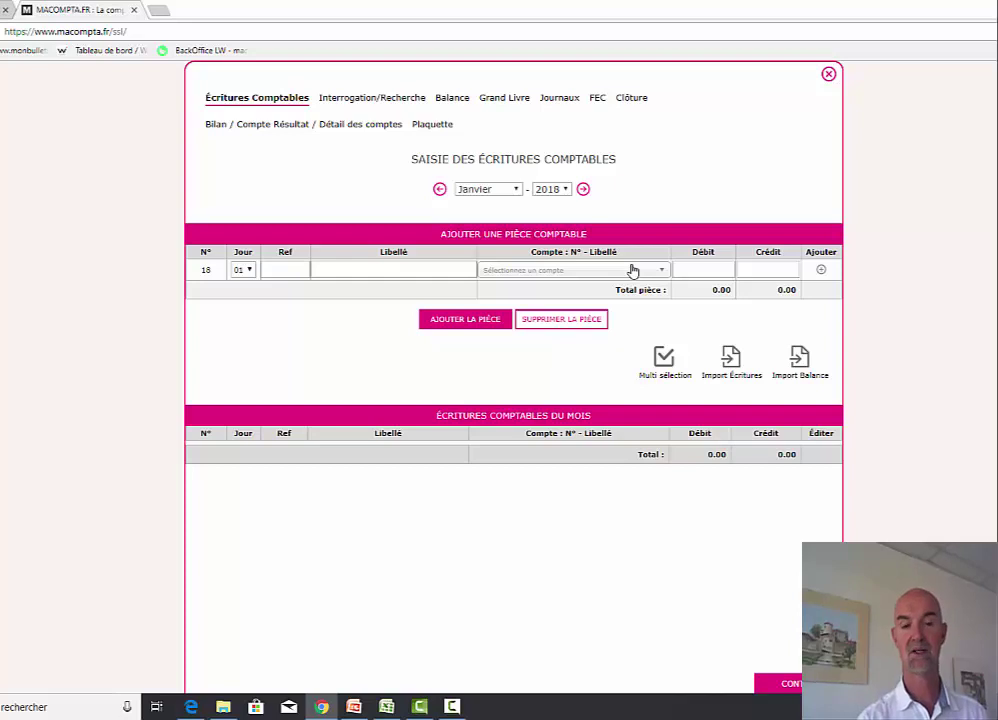
left_click(828, 74)
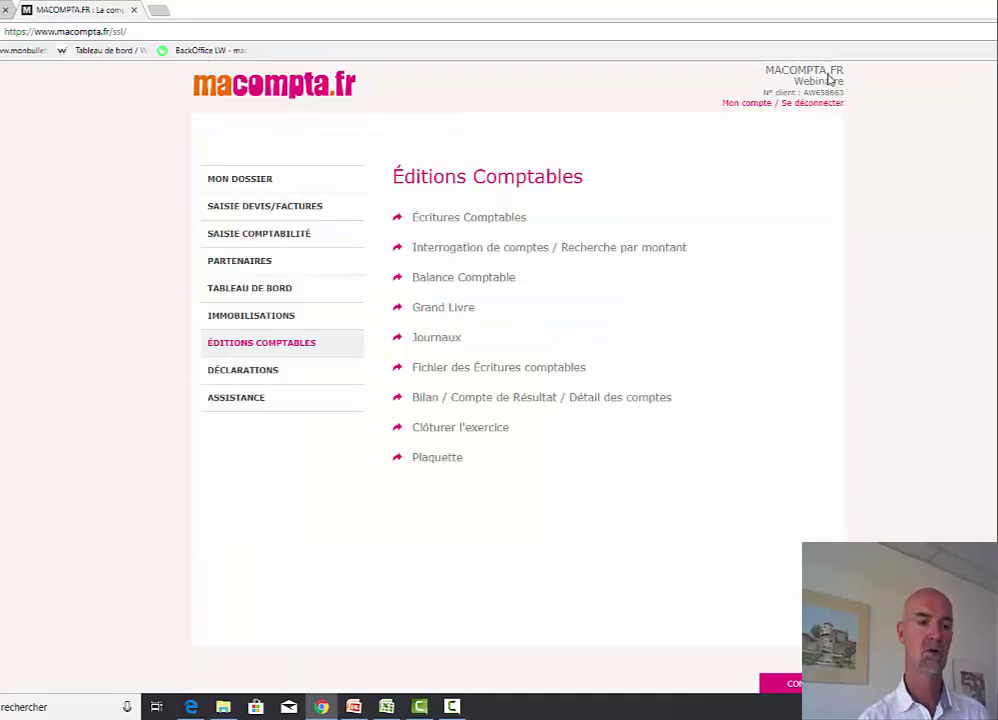
left_click(264, 400)
left_click(460, 218)
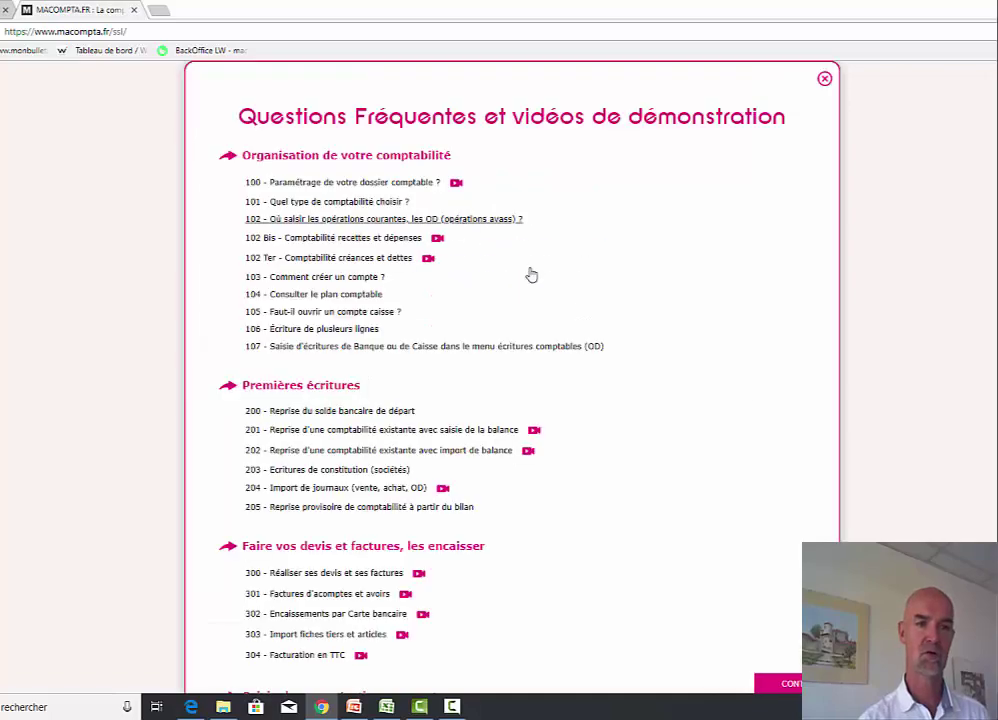
scroll(760, 457, "down", 5)
scroll(760, 457, "down", 5)
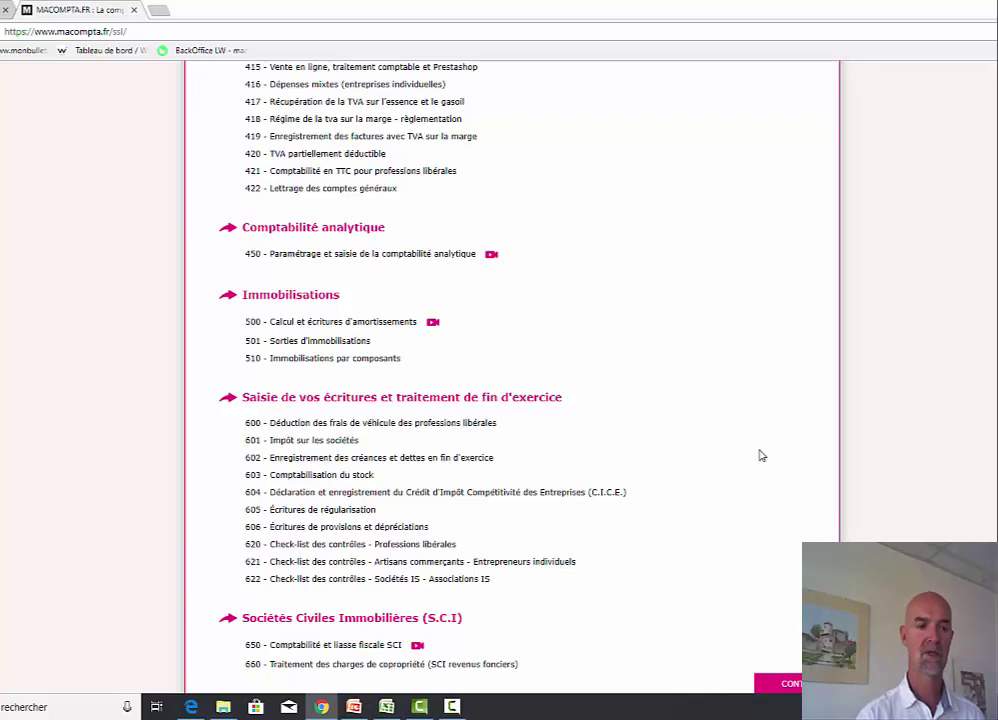
left_click(328, 478)
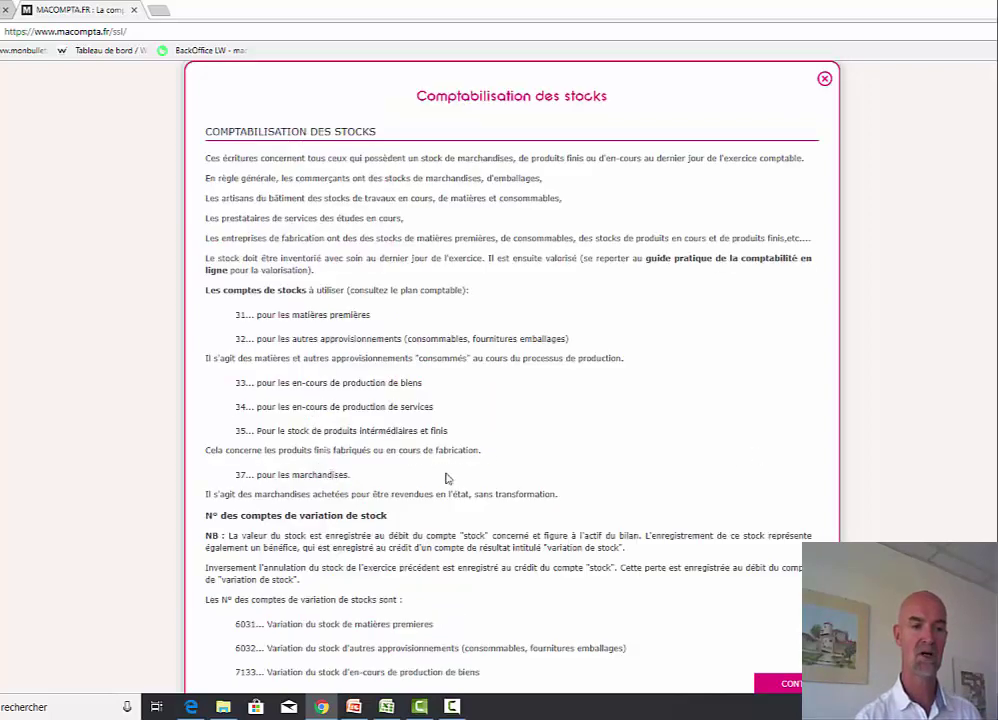
scroll(526, 478, "down", 6)
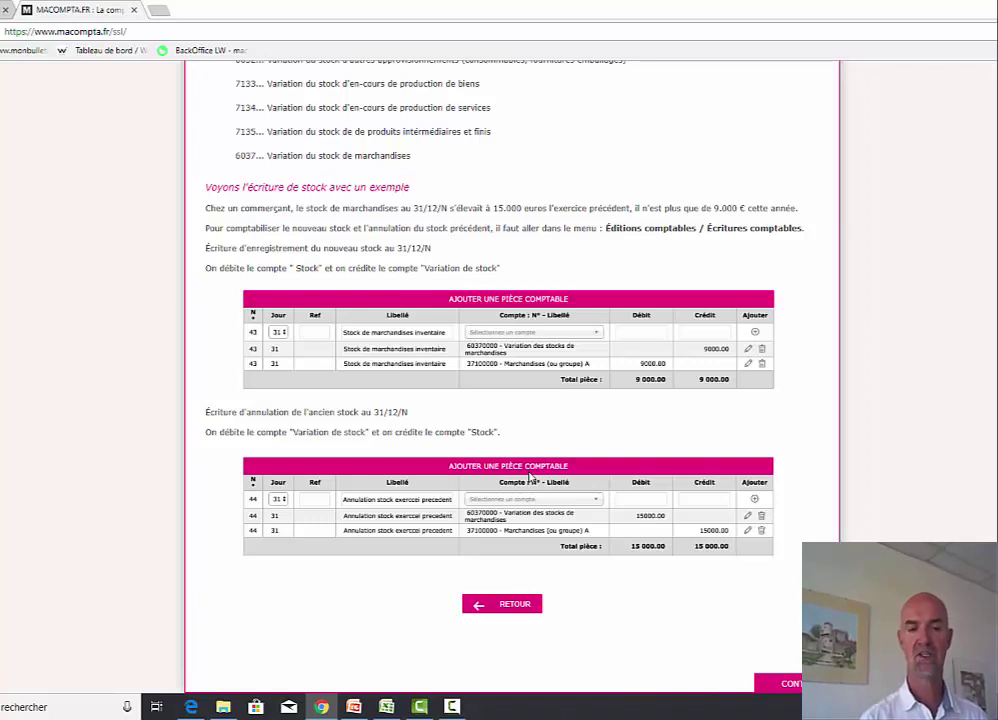
left_click(512, 605)
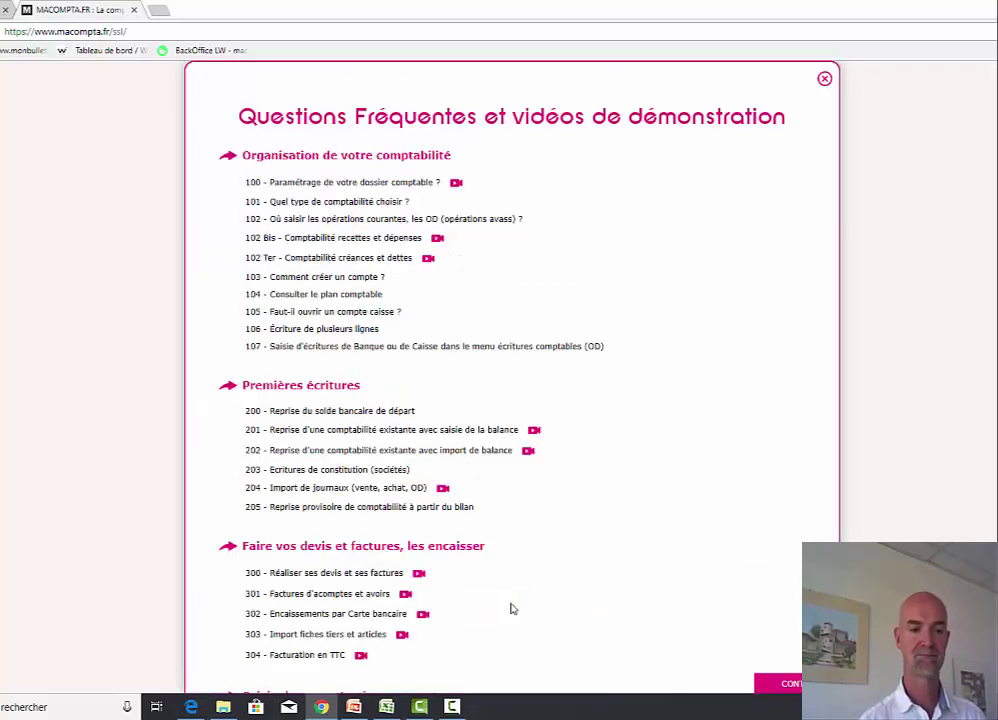
scroll(590, 582, "down", 7)
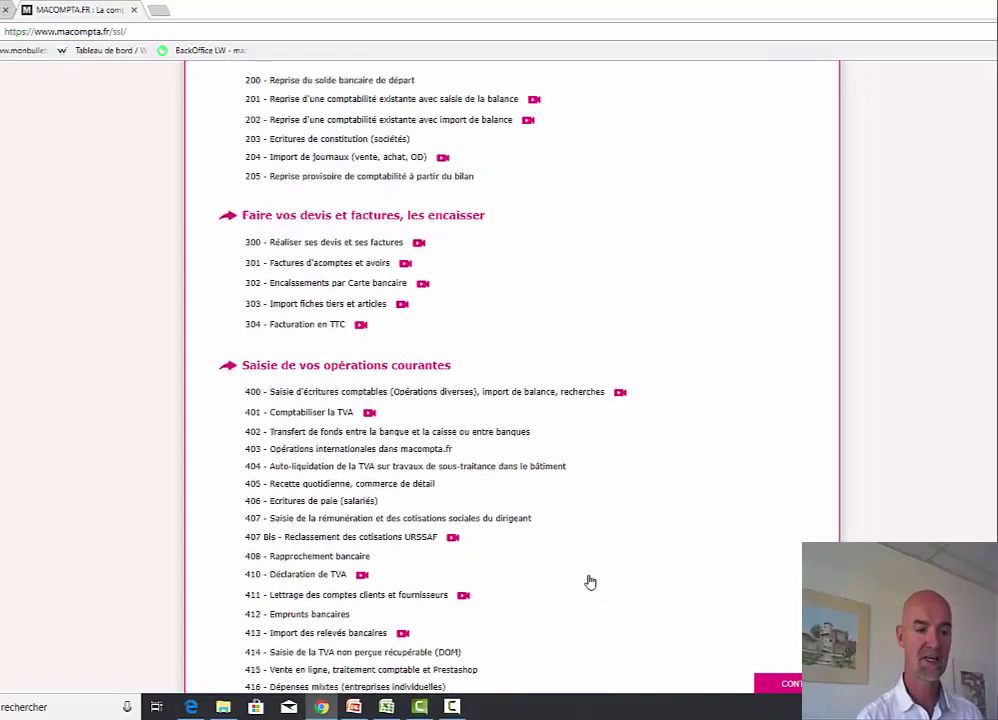
scroll(590, 582, "down", 4)
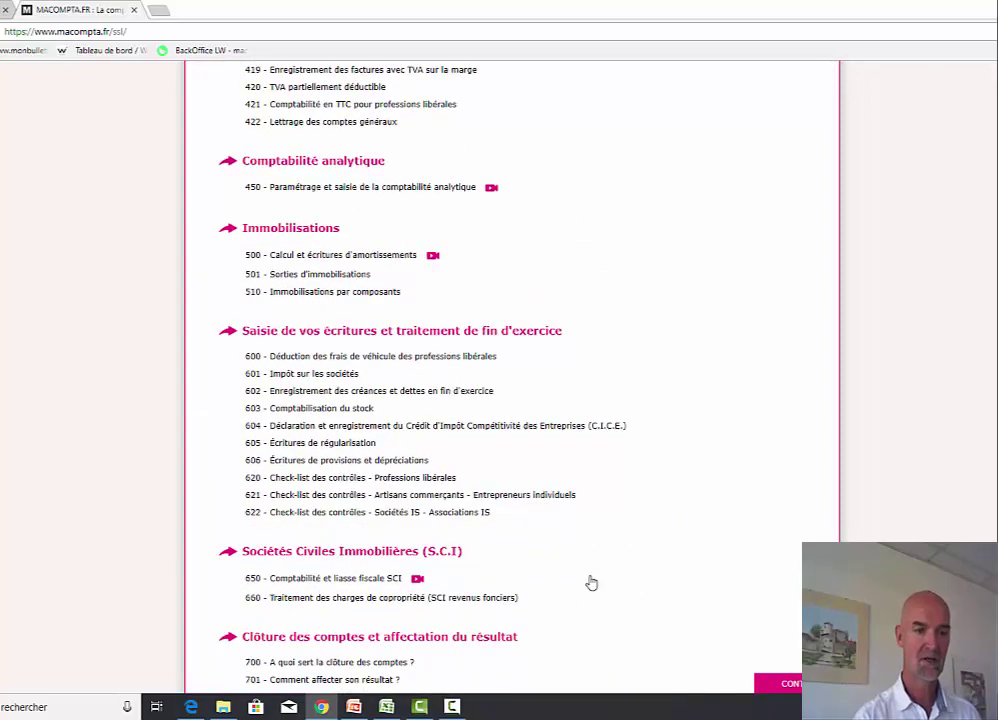
left_click(320, 374)
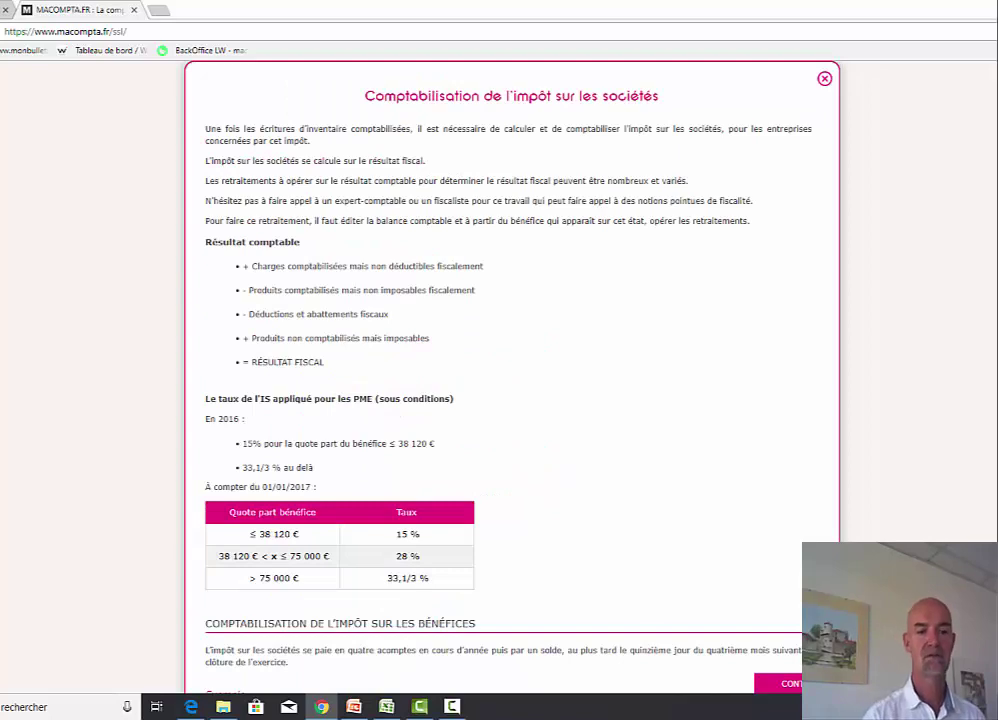
scroll(775, 550, "down", 6)
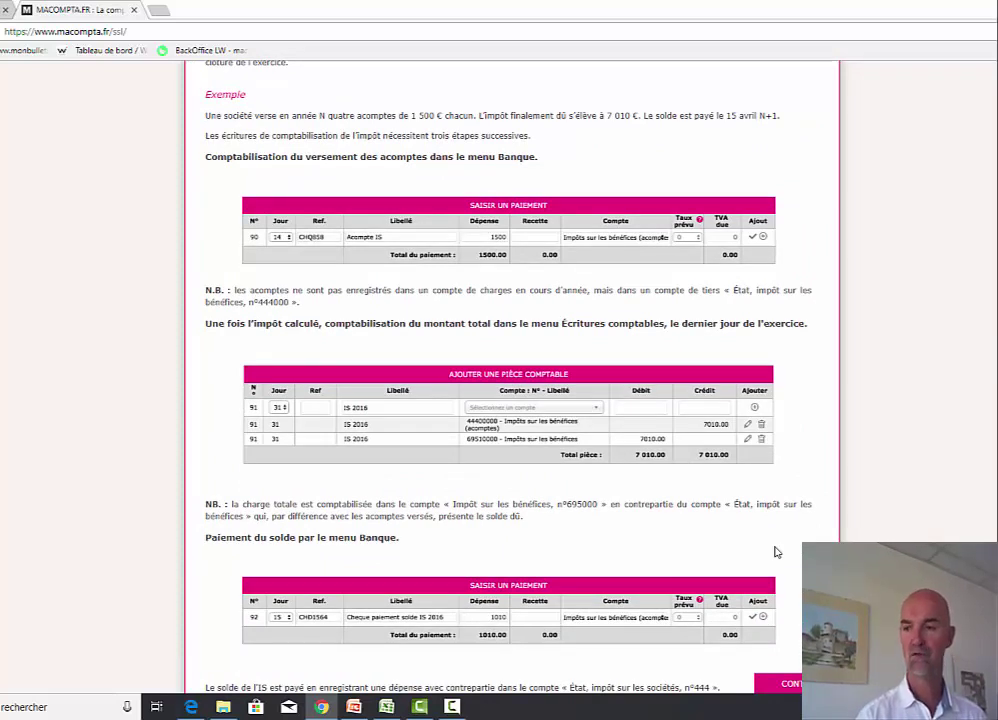
scroll(775, 552, "up", 7)
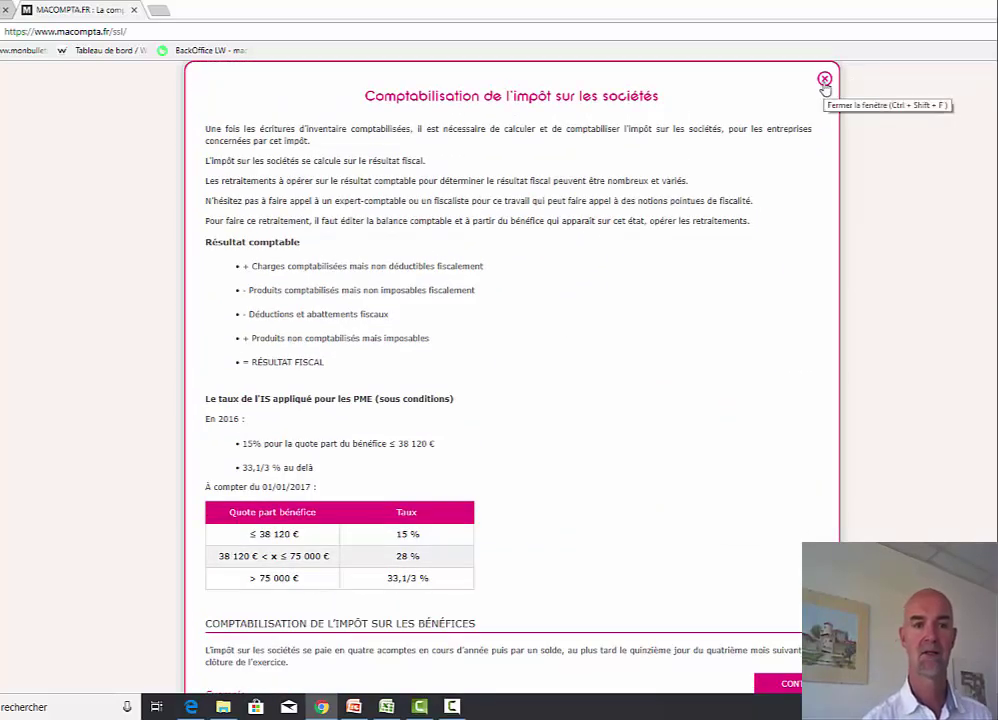
left_click(824, 79)
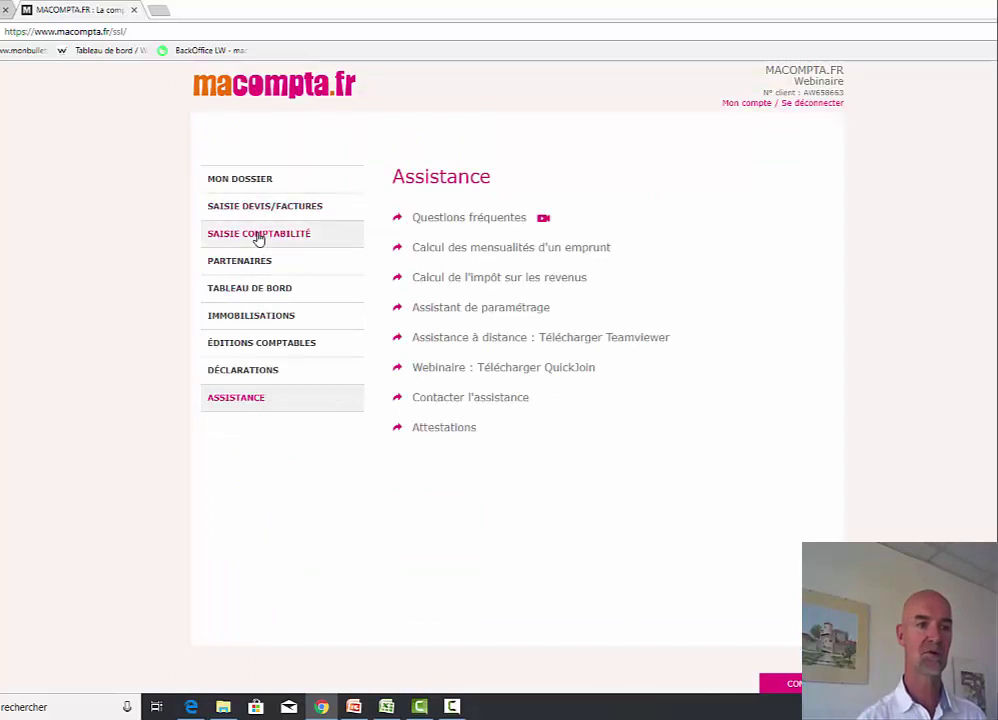
- Query the 51200000 Banque populaire account under Écritures Comptables' Interrogation/Recherche tab
left_click(263, 349)
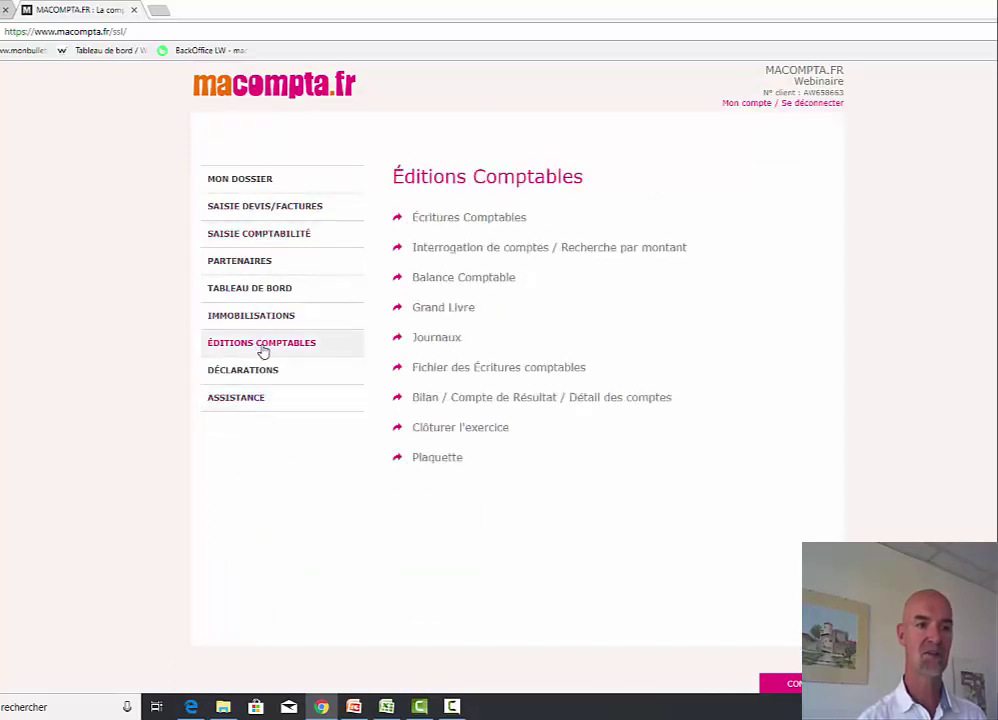
left_click(458, 218)
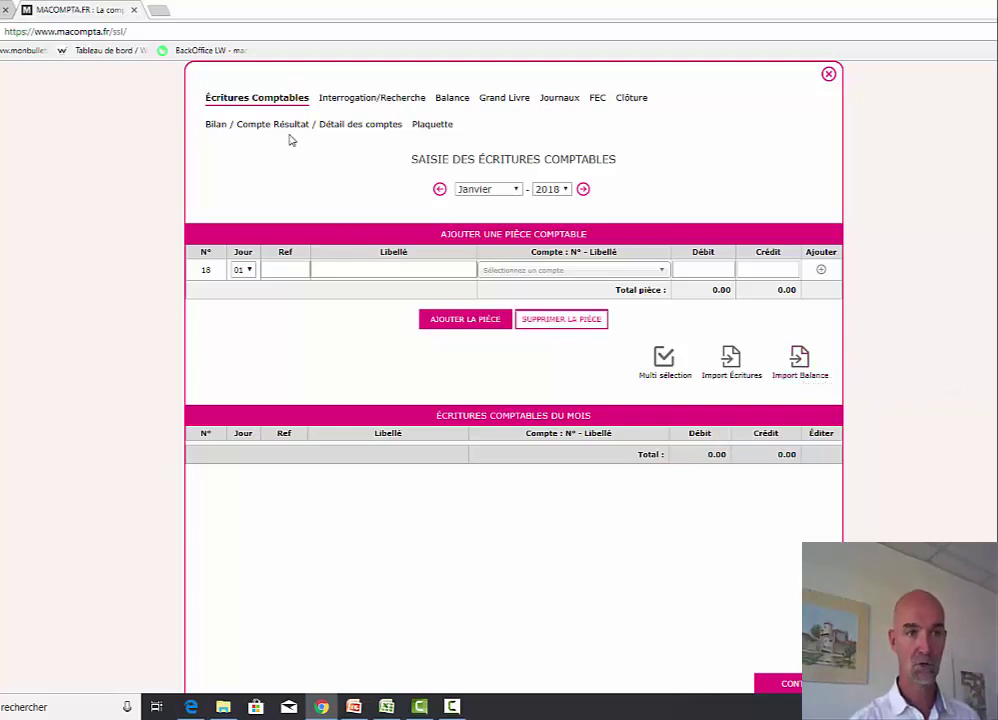
left_click(369, 100)
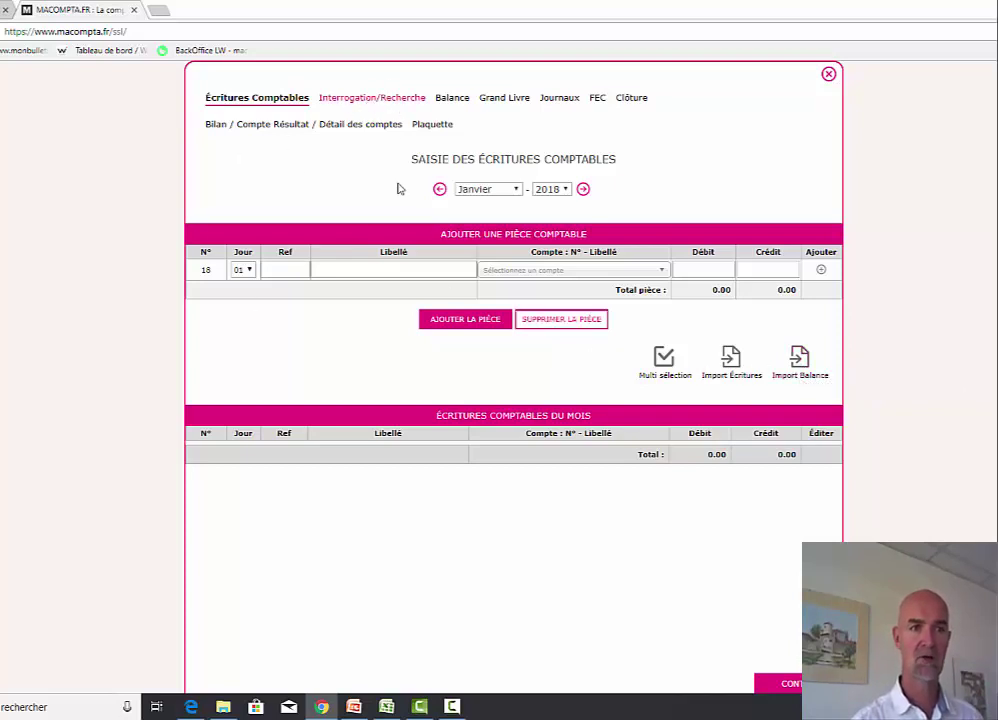
left_click(523, 221)
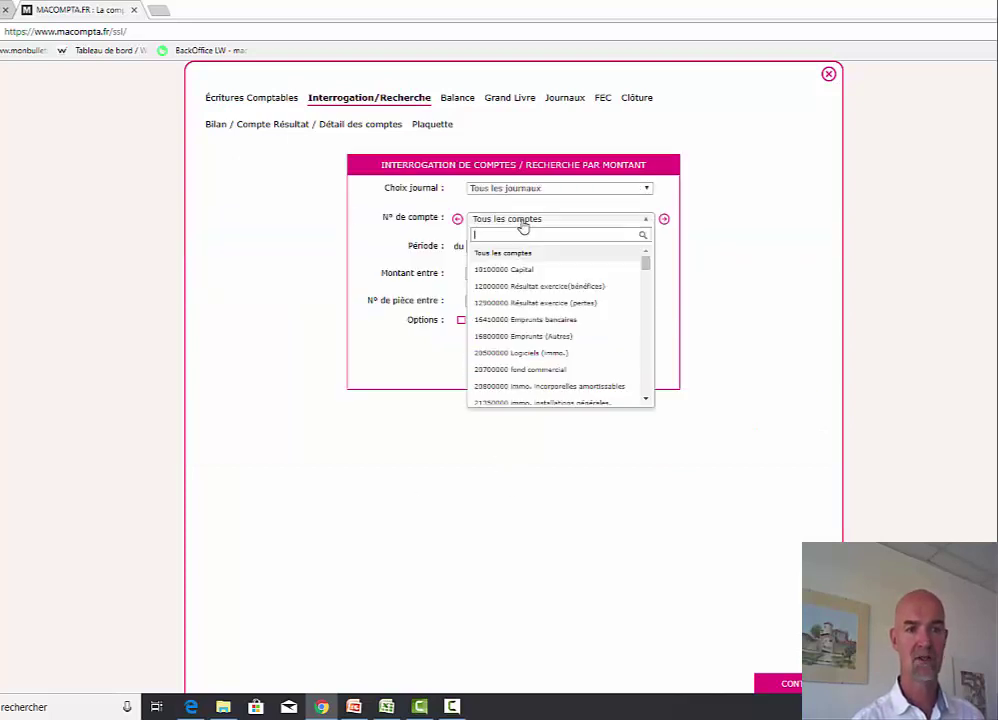
type("50")
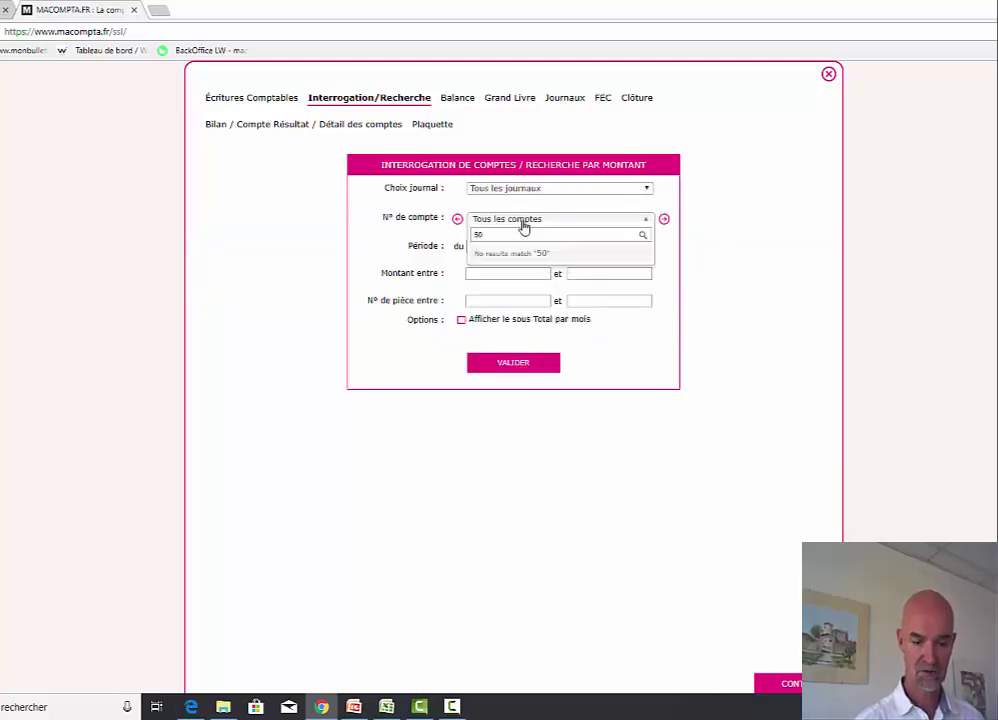
type("12")
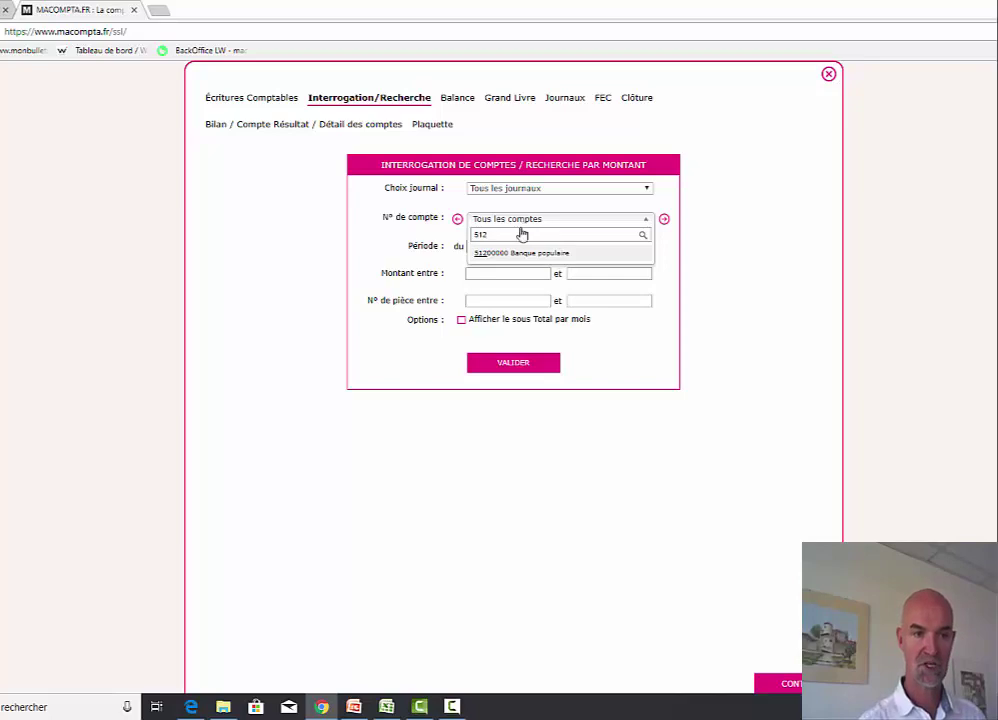
left_click(540, 256)
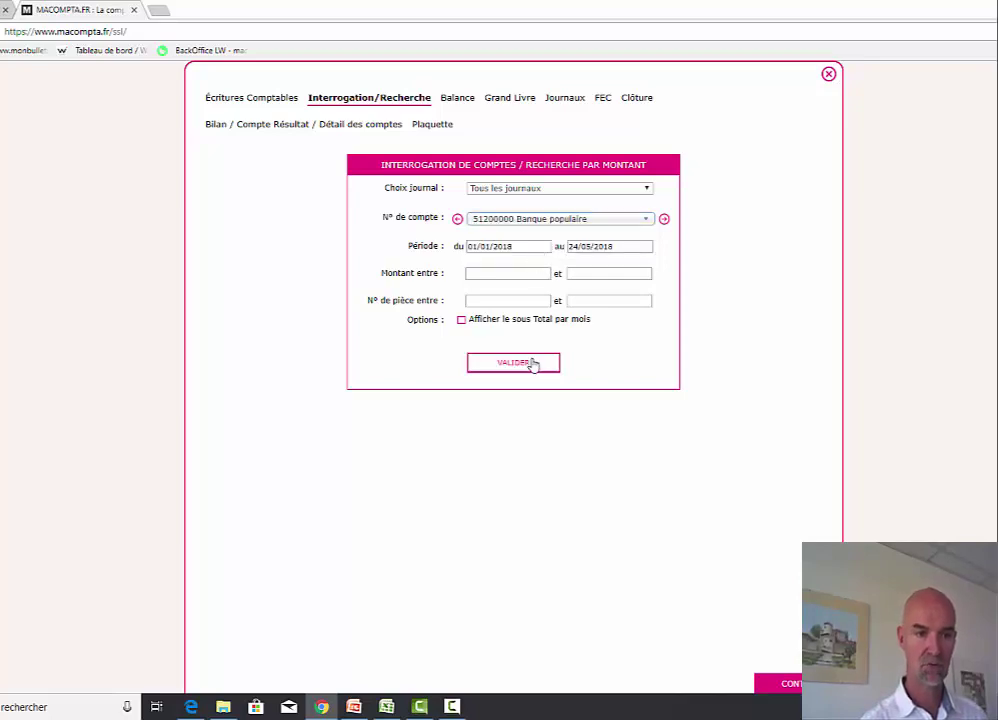
left_click(532, 363)
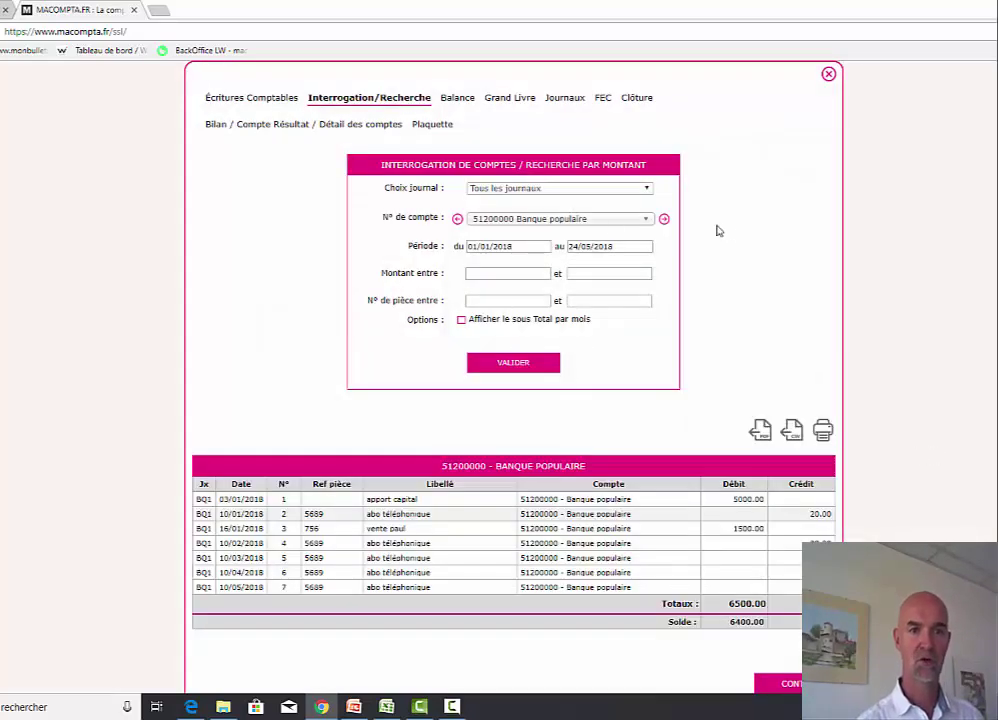
- Inspect the 'vente paul' bank entry and return to the account results
scroll(703, 352, "down", 2)
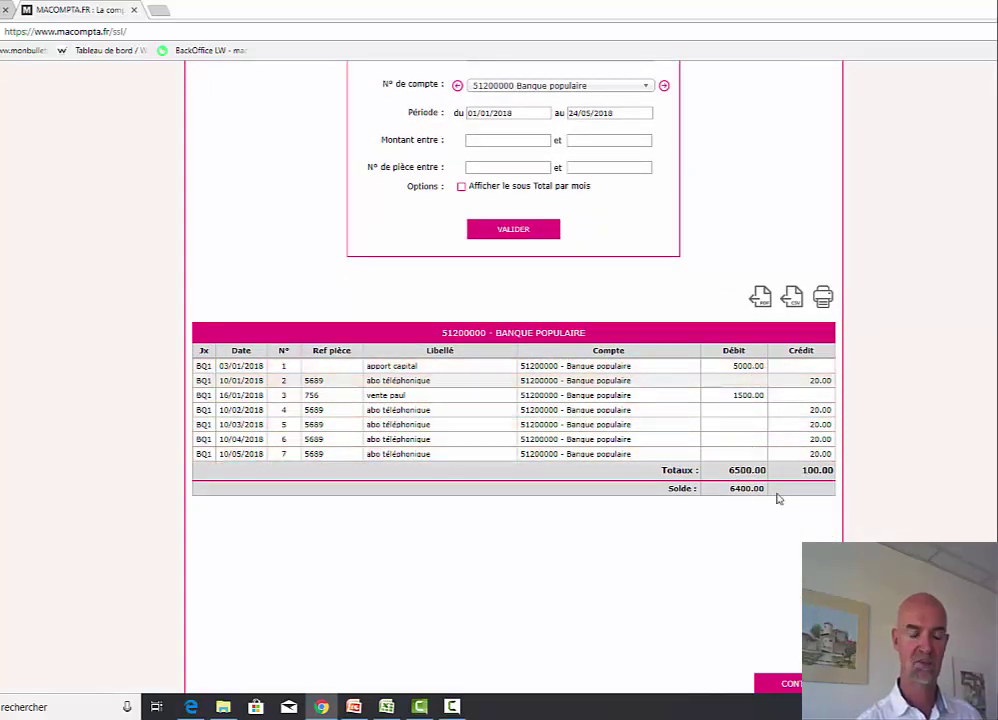
left_click(588, 397)
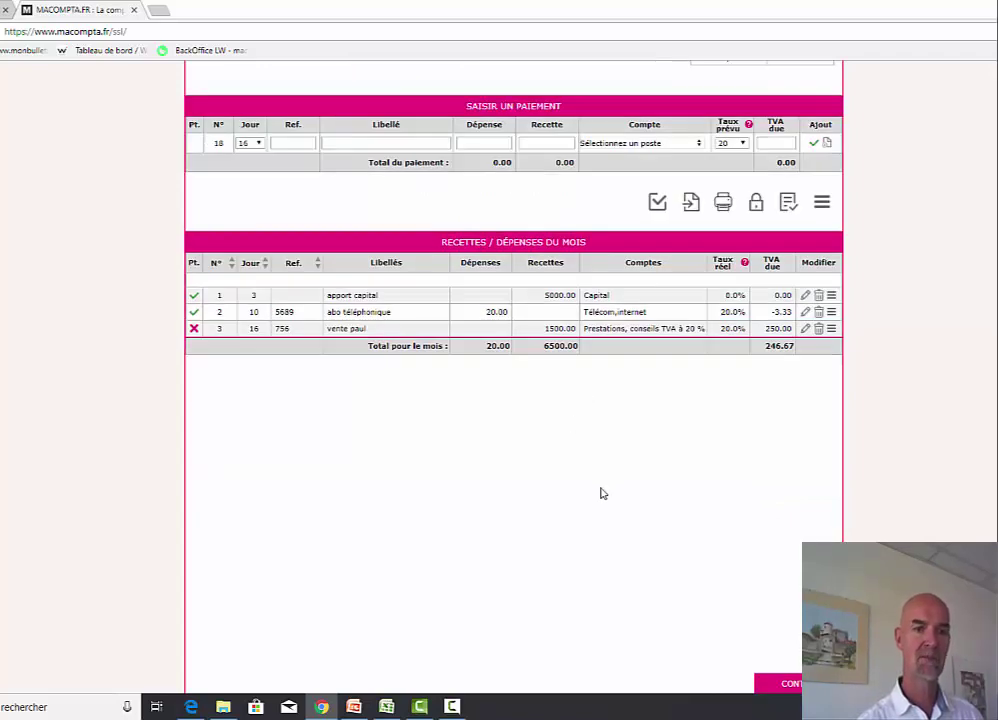
scroll(612, 489, "up", 2)
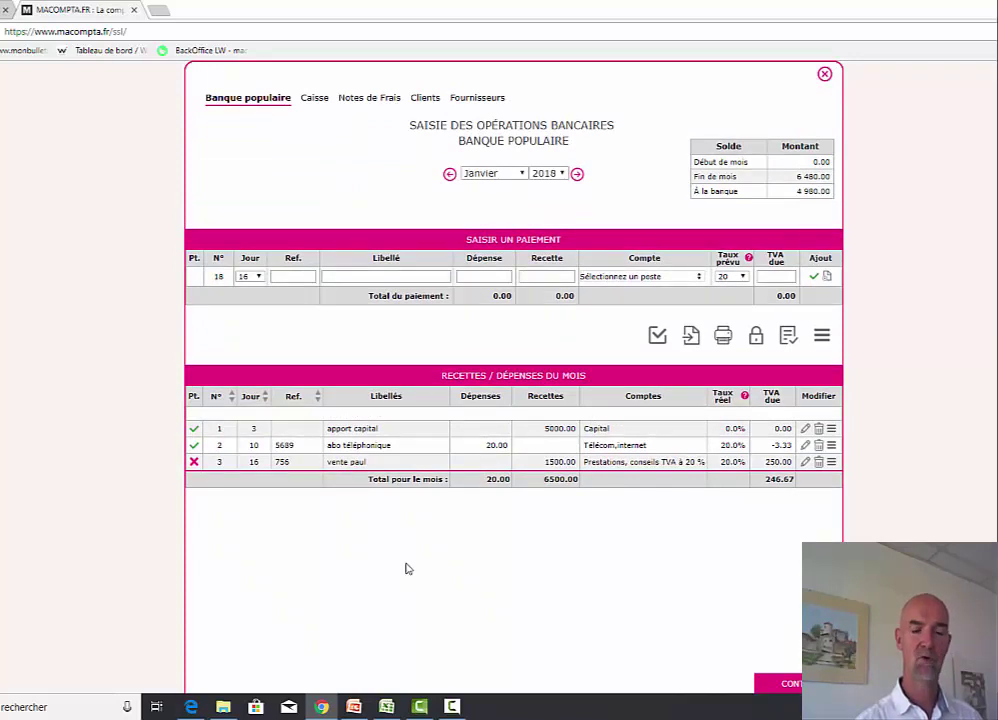
left_click(824, 75)
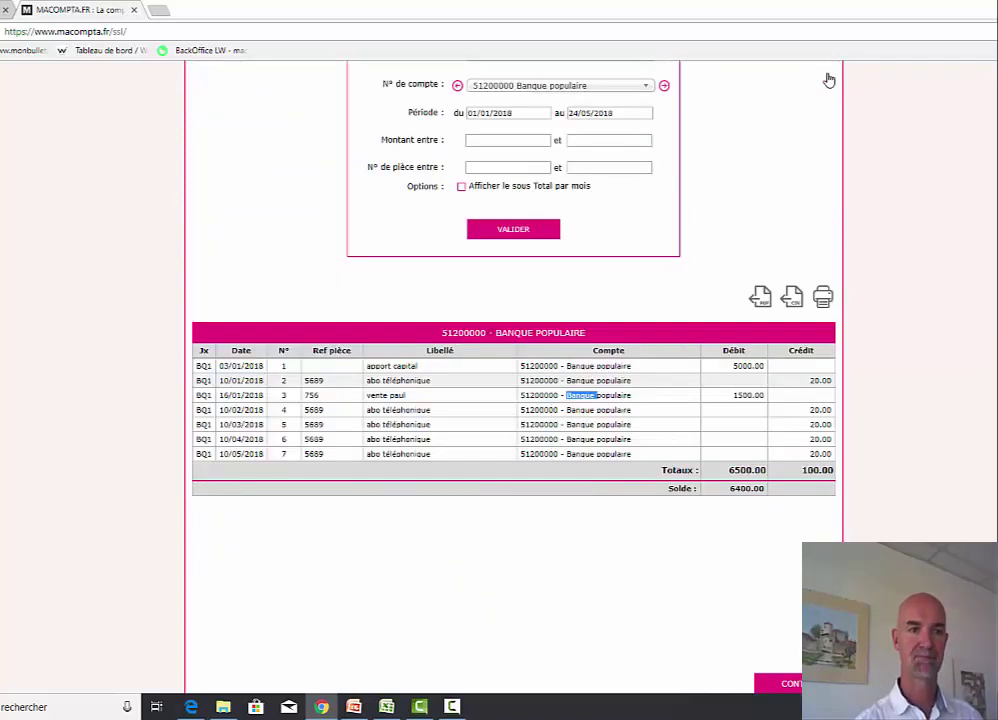
scroll(760, 241, "up", 2)
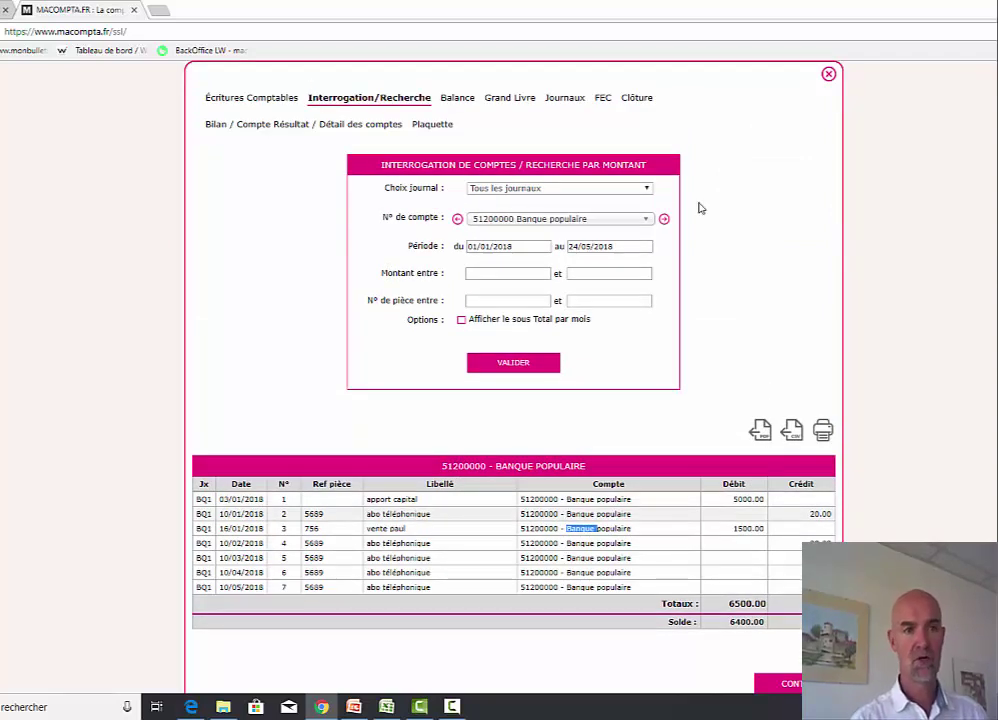
- Generate the Balance Générale for 01/01/2018–31/12/2018: 7800.00 debit and credit totals, 166.63 result
left_click(456, 98)
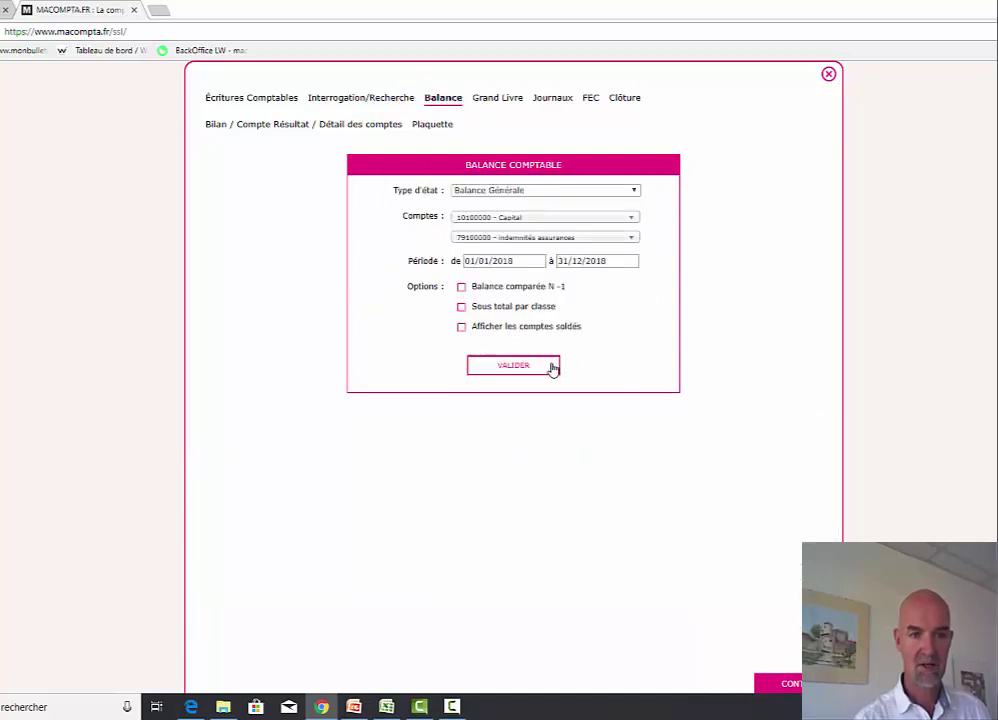
left_click(550, 368)
scroll(809, 368, "down", 3)
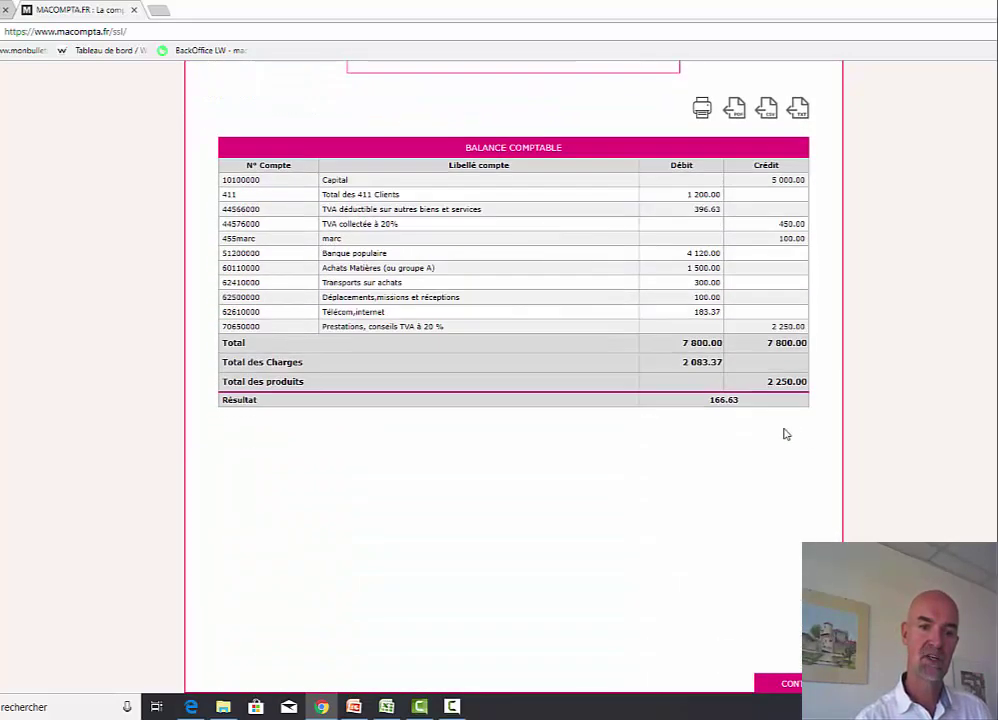
scroll(768, 442, "up", 5)
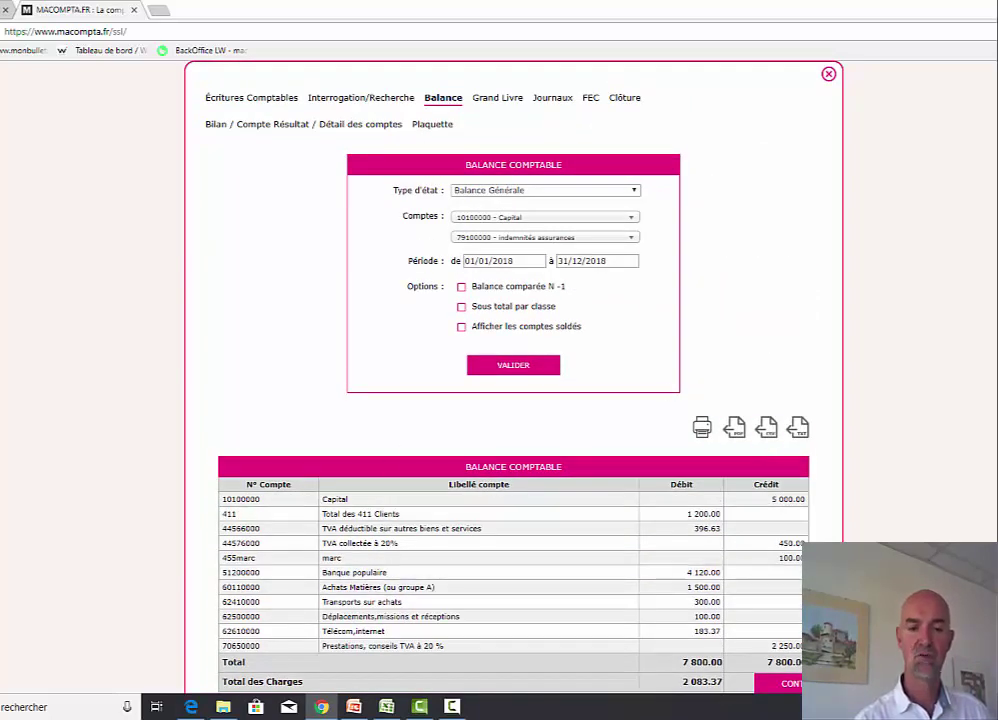
scroll(789, 372, "down", 2)
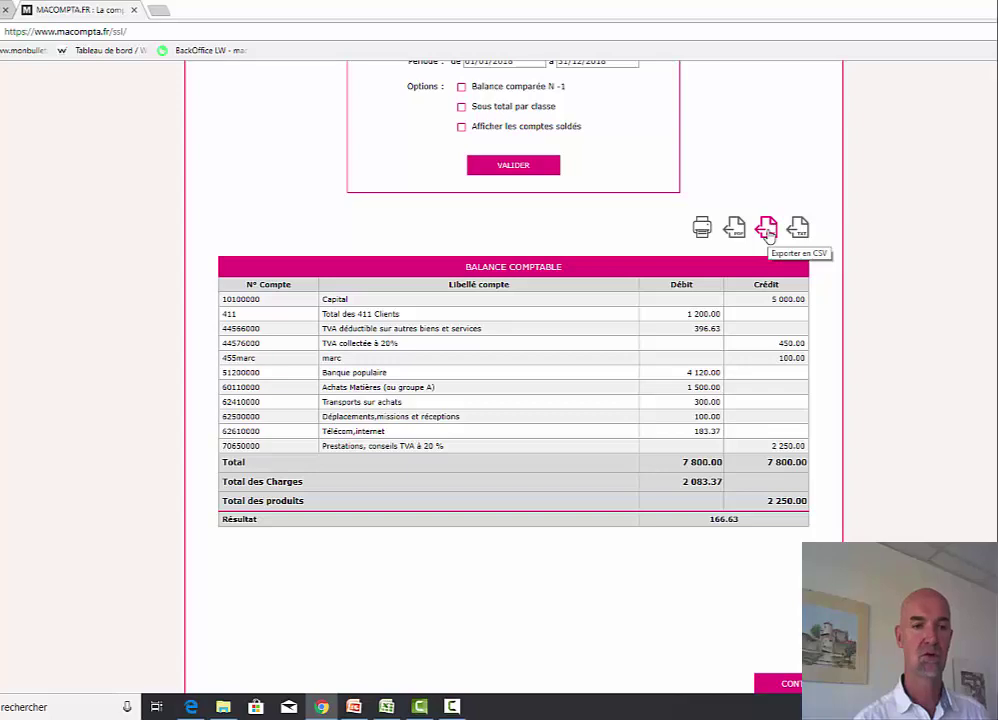
scroll(769, 236, "up", 2)
scroll(769, 236, "up", 1)
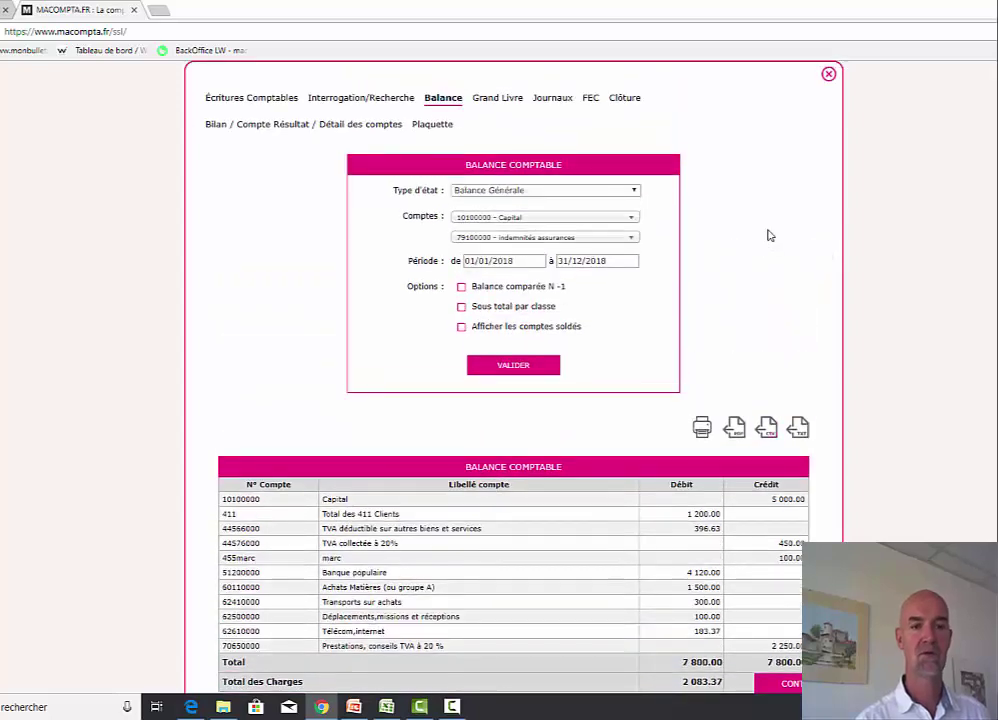
- Browse the ledger, journals and FEC pages, then show 'Plus d'options' on the Clôture tab
left_click(497, 99)
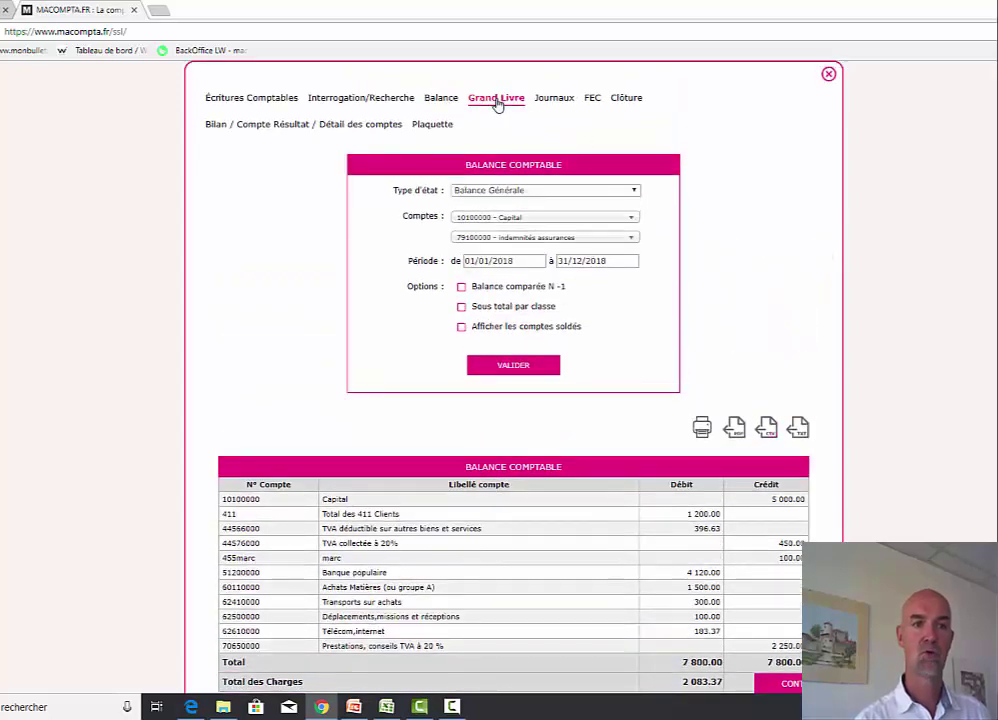
left_click(551, 100)
left_click(590, 98)
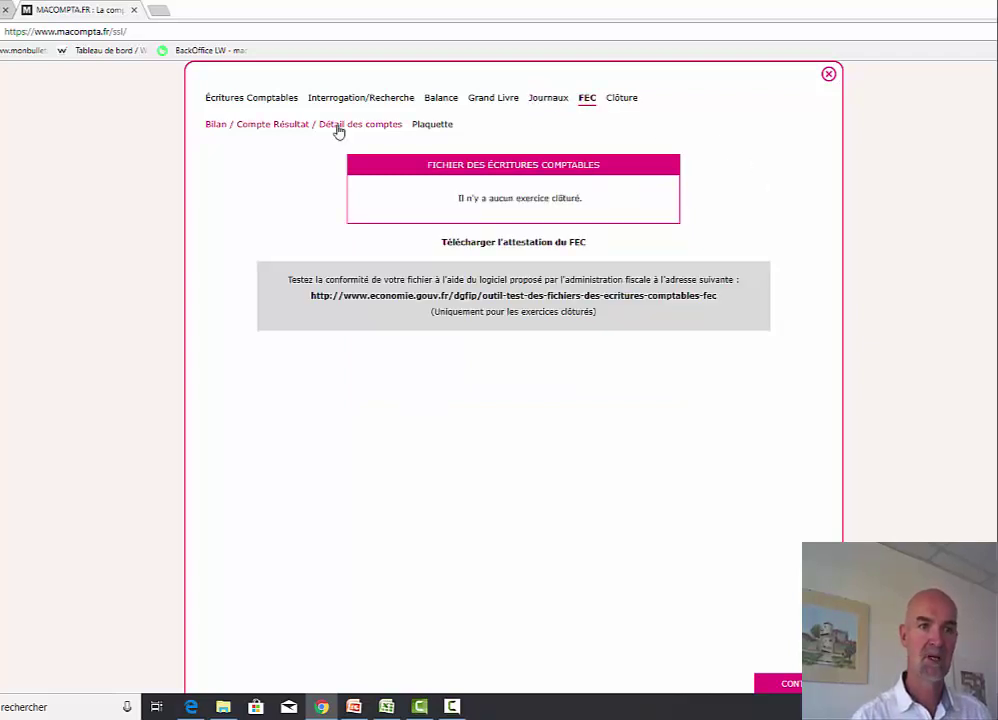
left_click(622, 98)
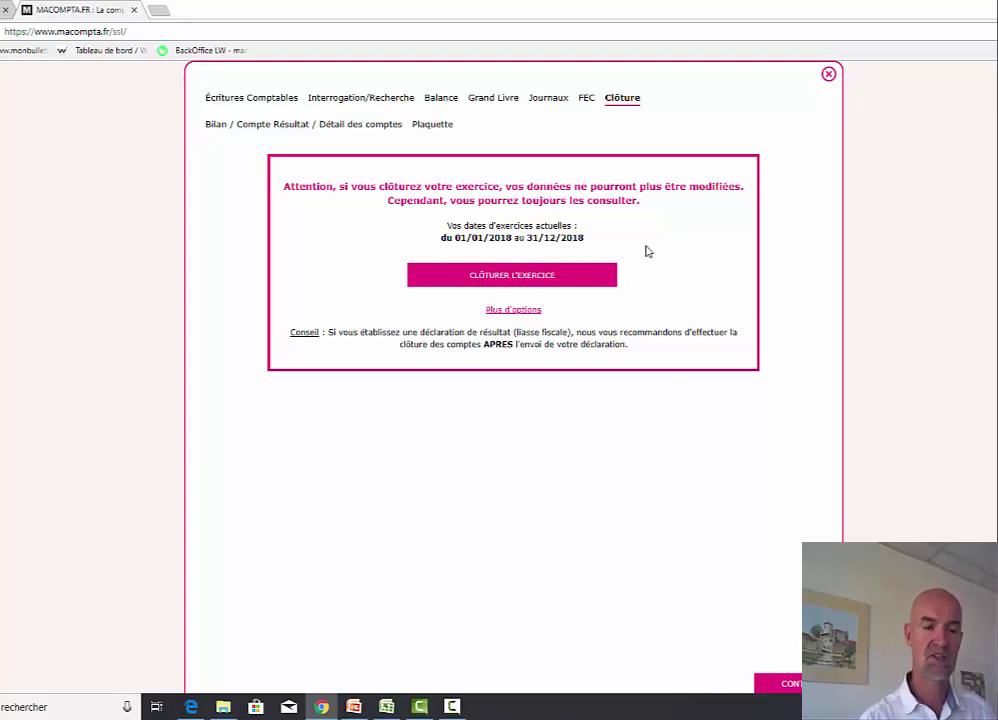
left_click(500, 311)
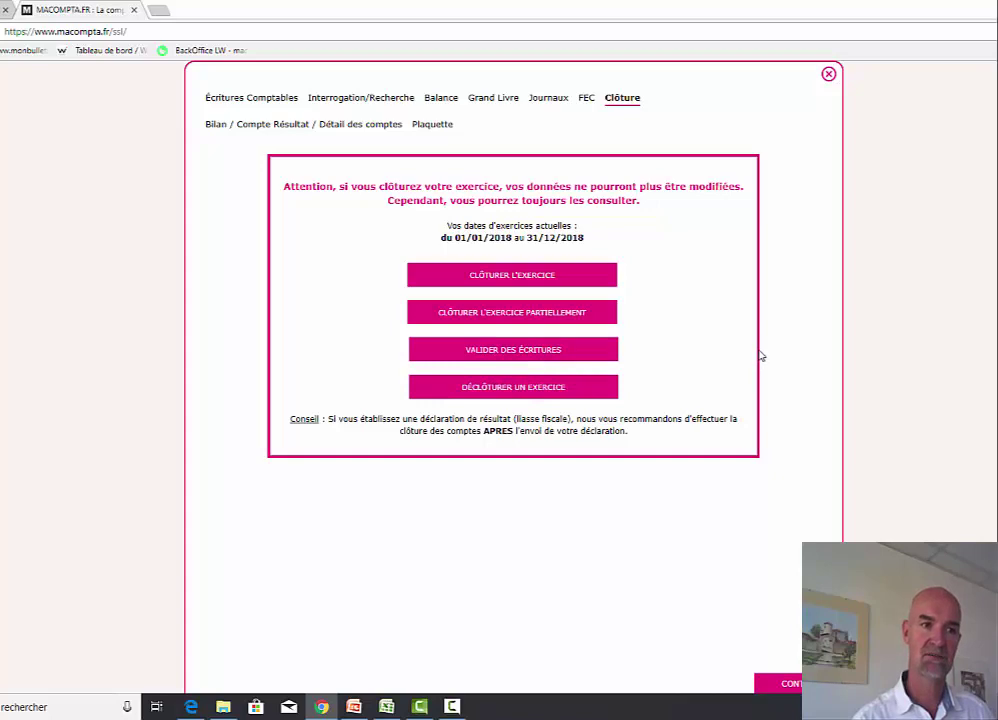
- Open the 2017 Bilan without recalculating and scroll through its Actif and Passif
left_click(305, 125)
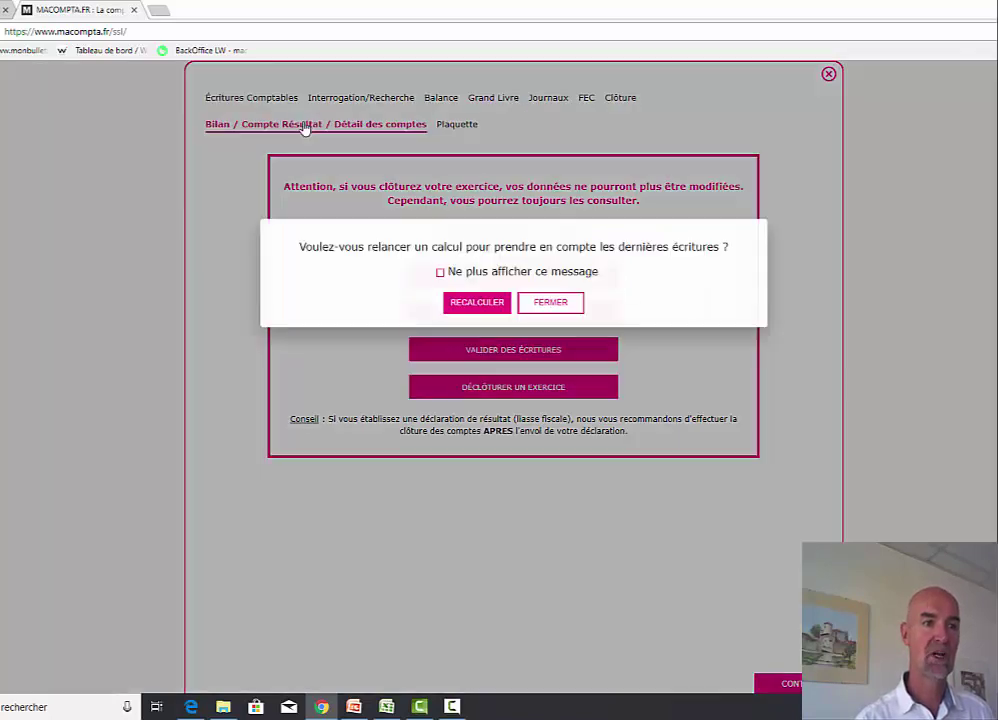
left_click(549, 302)
scroll(785, 394, "down", 5)
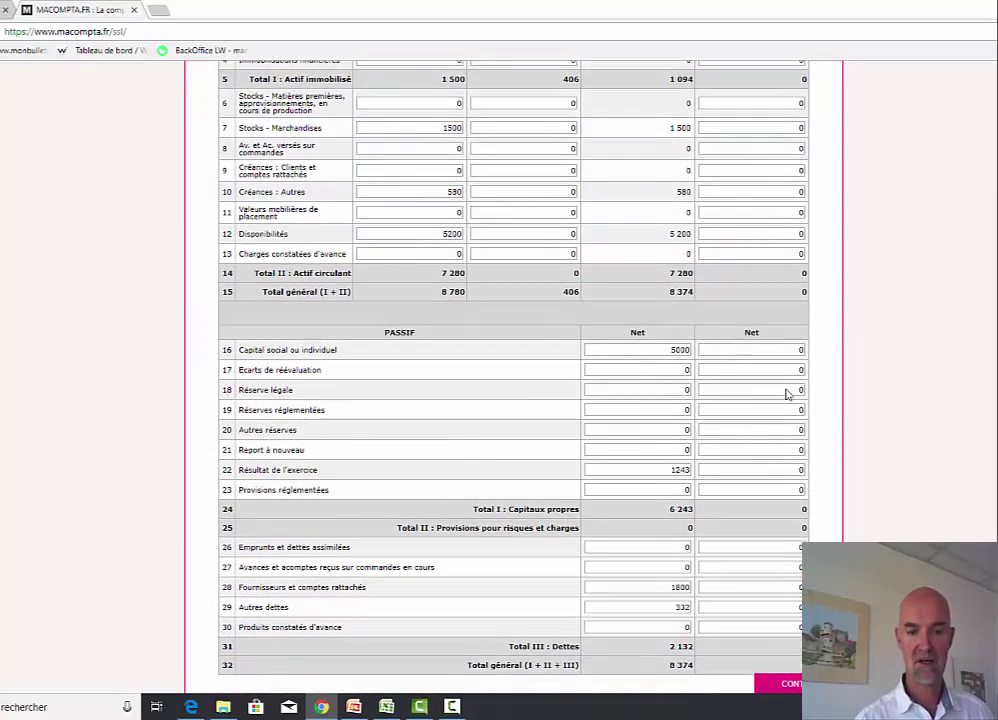
scroll(785, 394, "up", 5)
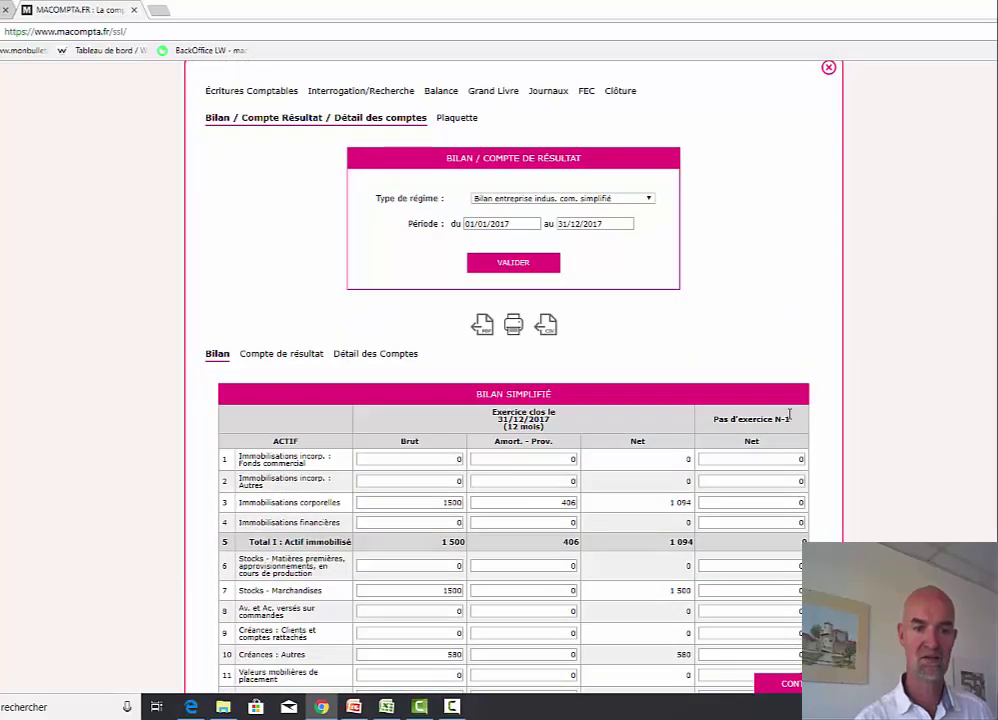
scroll(789, 414, "down", 3)
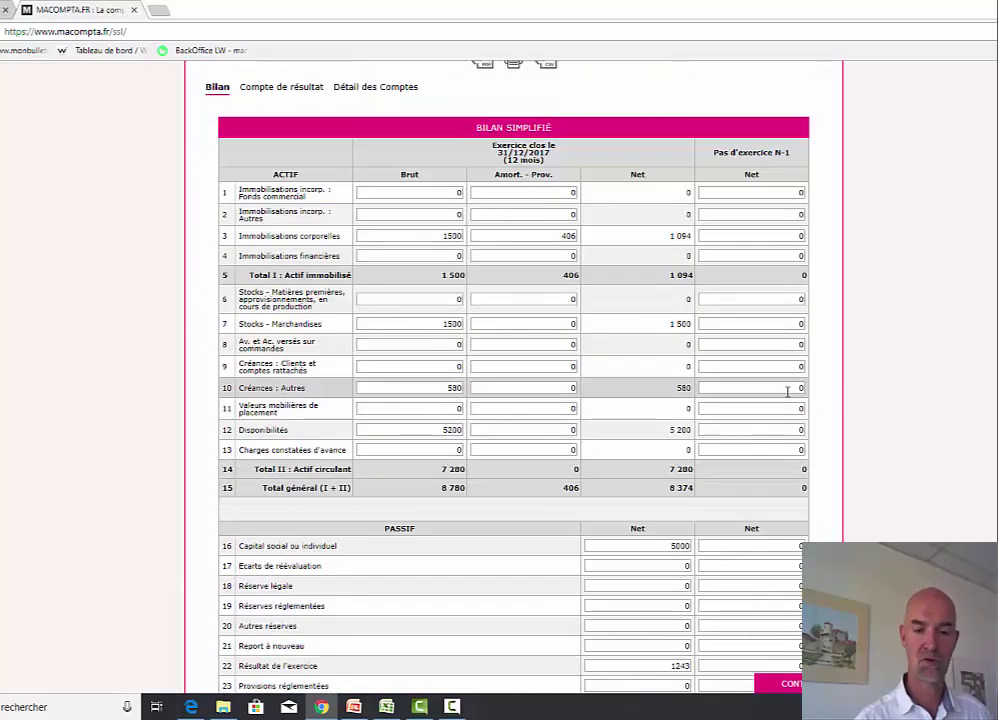
scroll(787, 393, "down", 2)
scroll(787, 393, "up", 5)
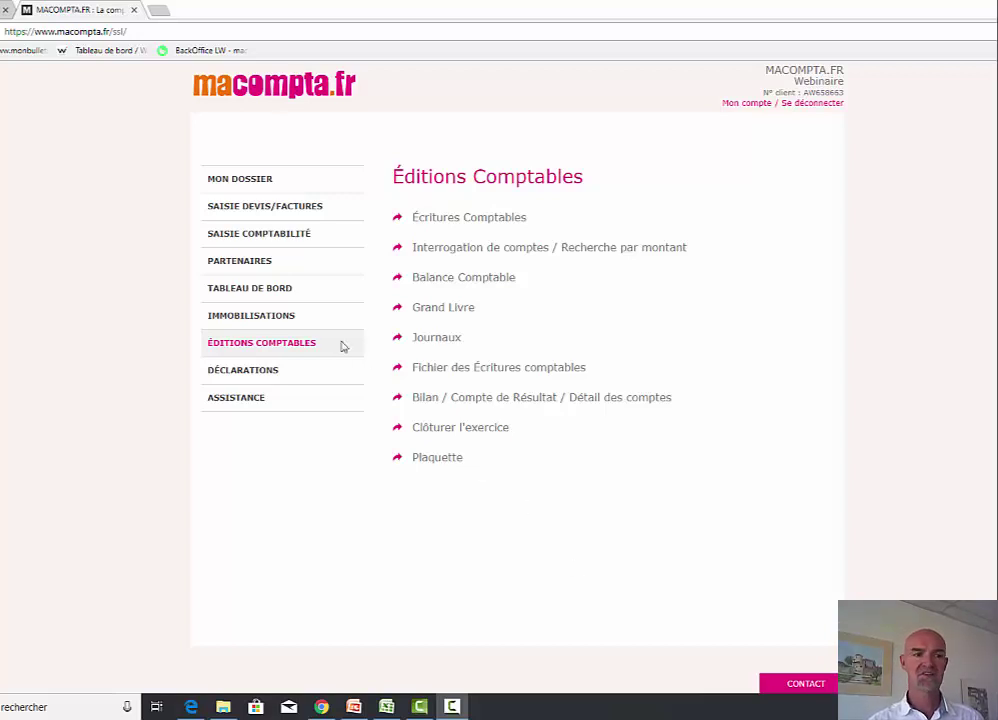
- Open the Banque populaire entries for February and set the payment day to 15
left_click(274, 239)
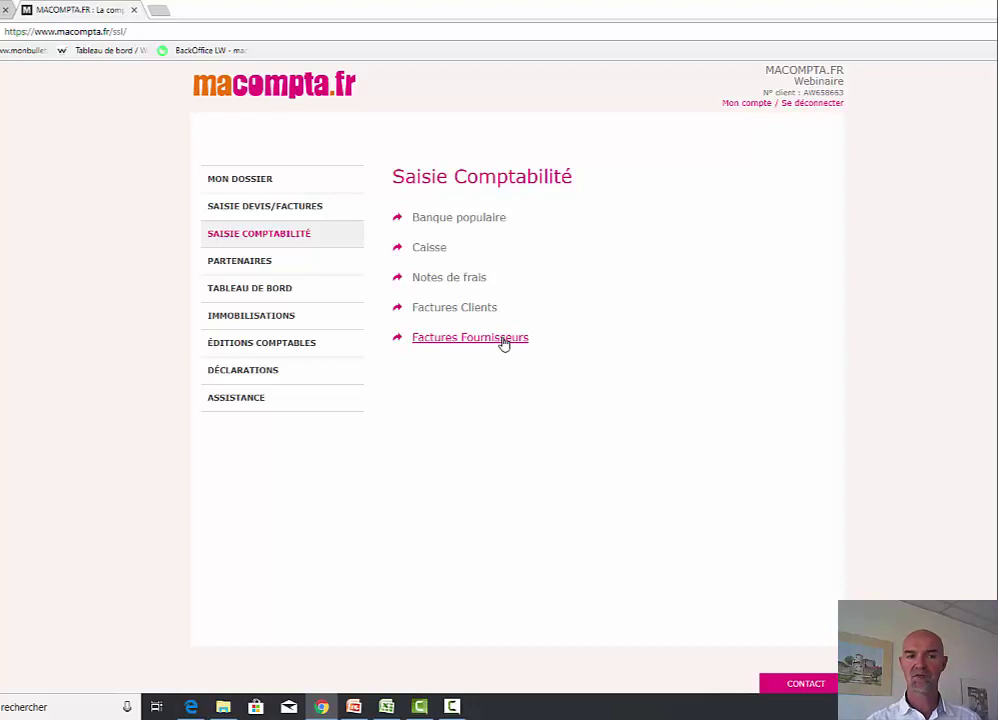
left_click(446, 219)
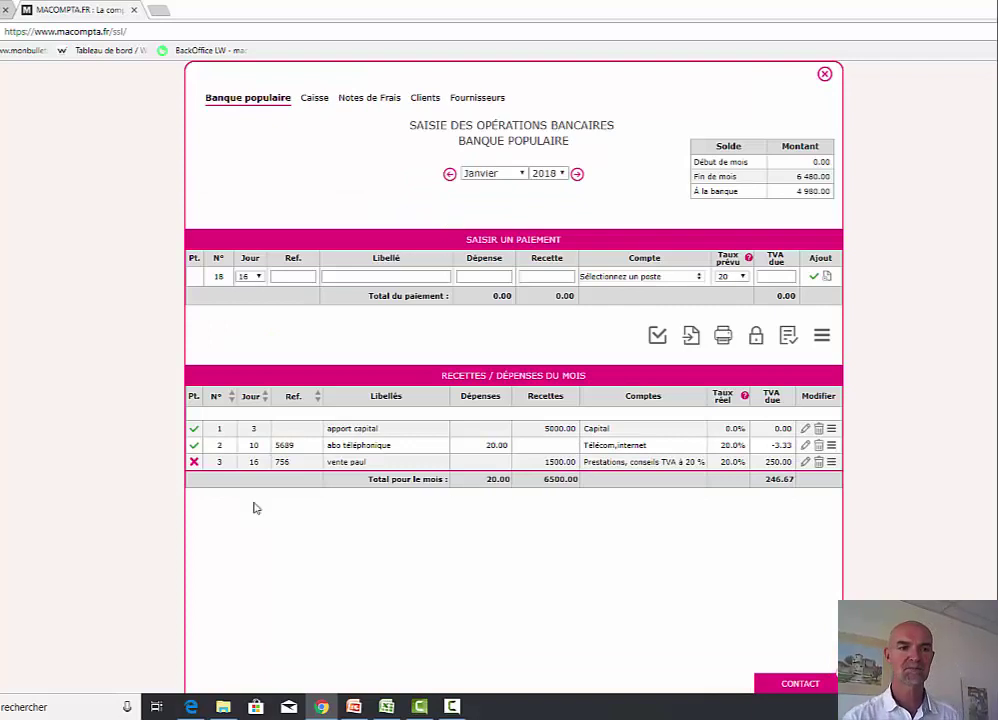
left_click(577, 175)
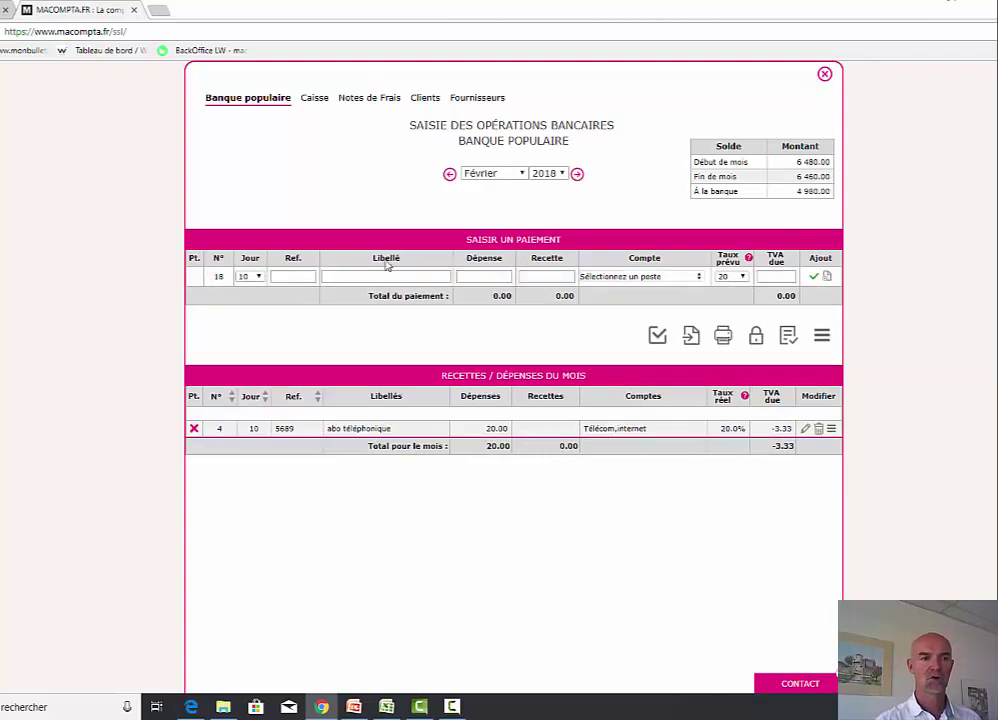
left_click(256, 277)
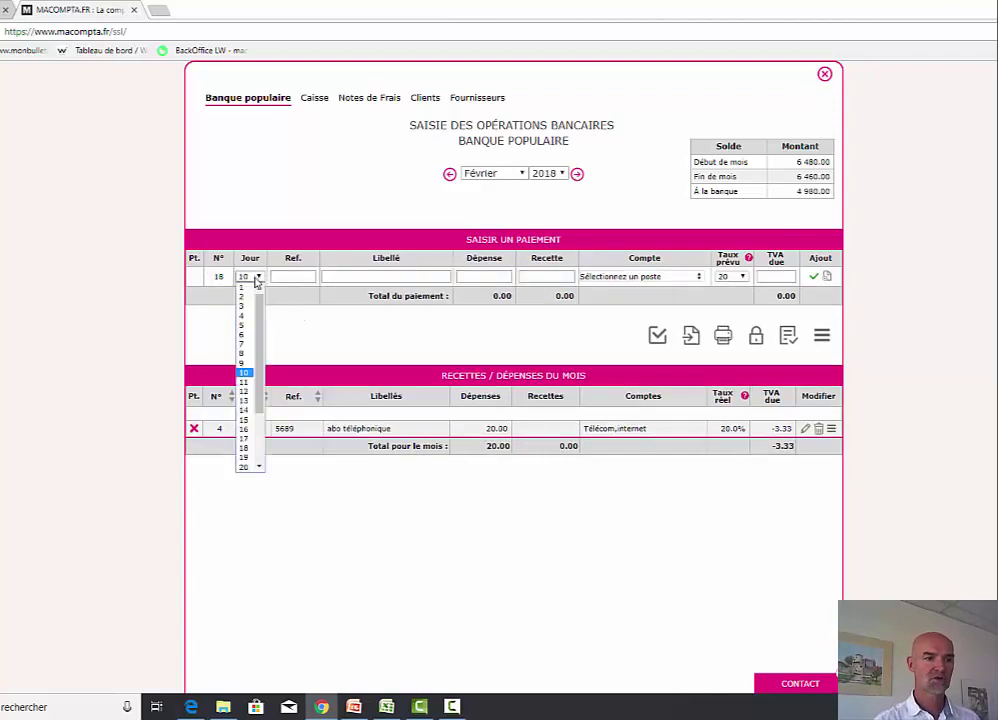
left_click(250, 419)
- Record ref 569 'achat ordinateur', 1800 expense to Matériel de bureau et informatique (immo.), and validate
left_click(301, 277)
type("569")
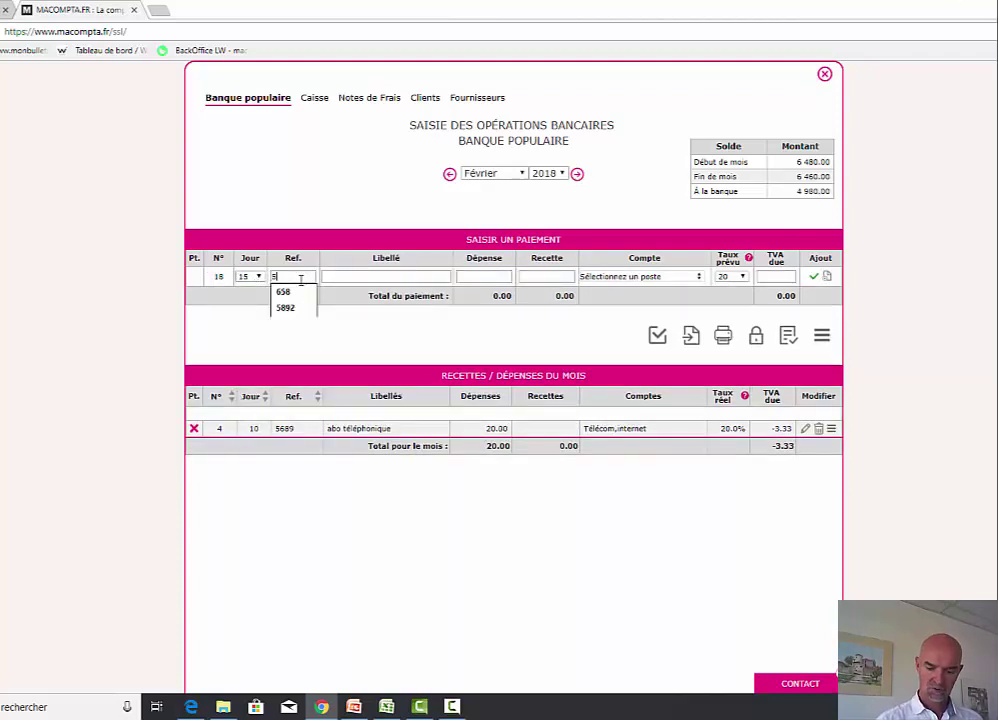
key("Tab")
type("achat")
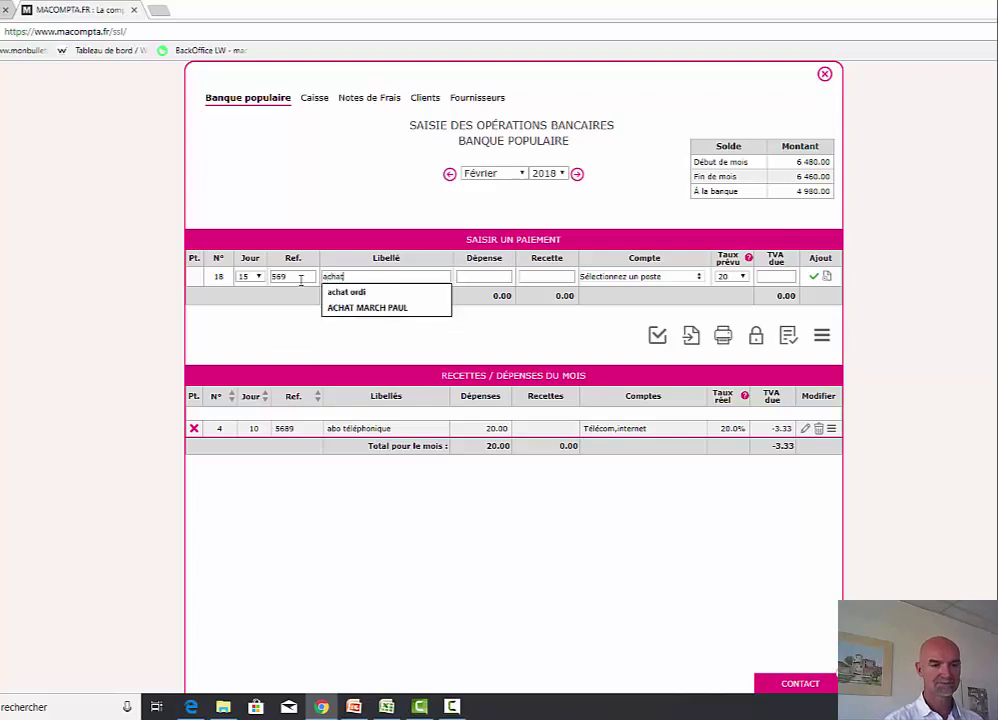
type(" ordinateur")
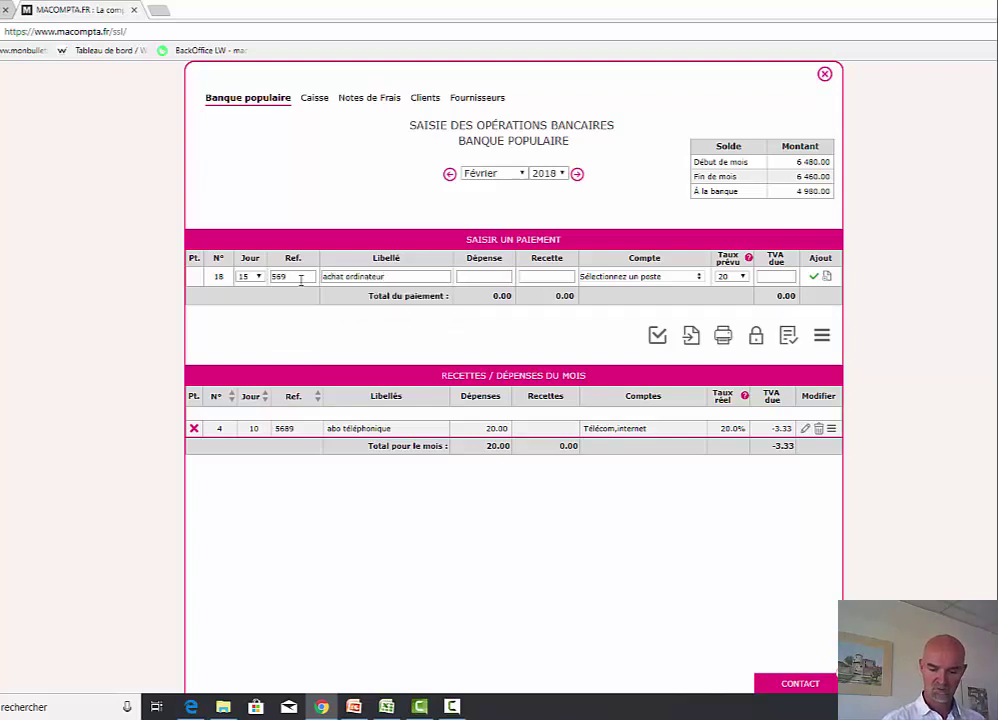
key("Tab")
type("1800")
key("Tab")
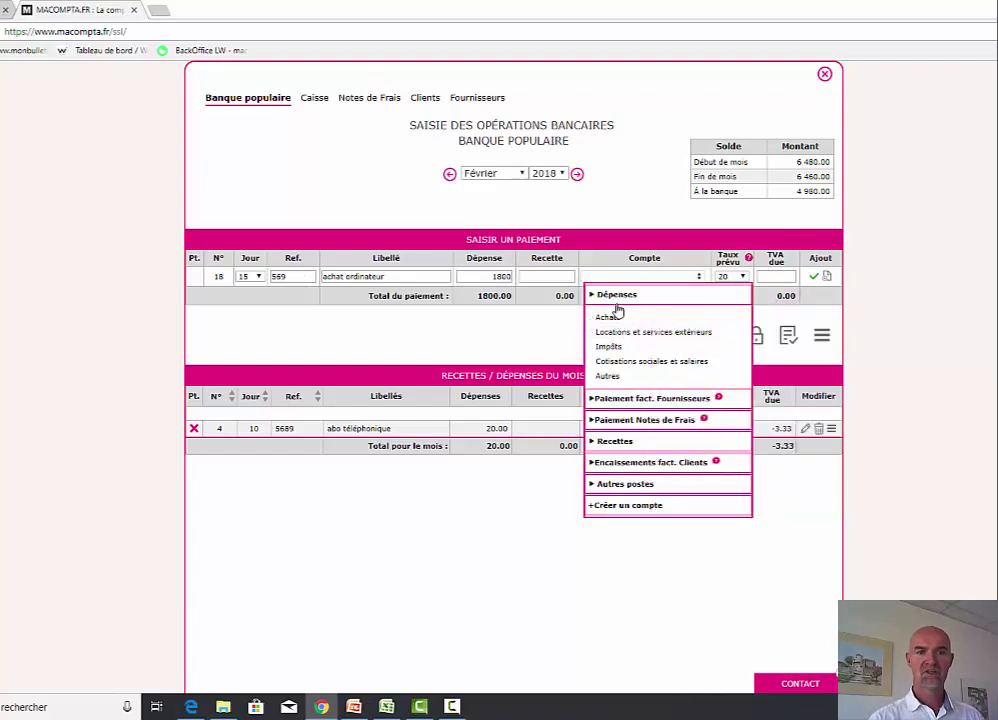
mouse_move(619, 384)
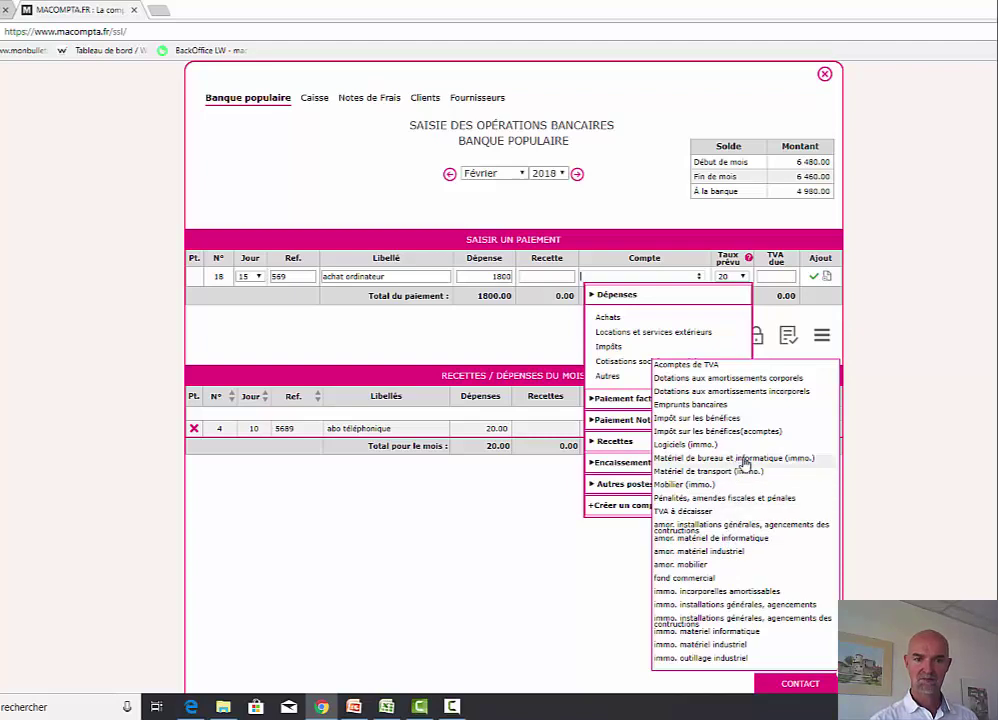
left_click(745, 462)
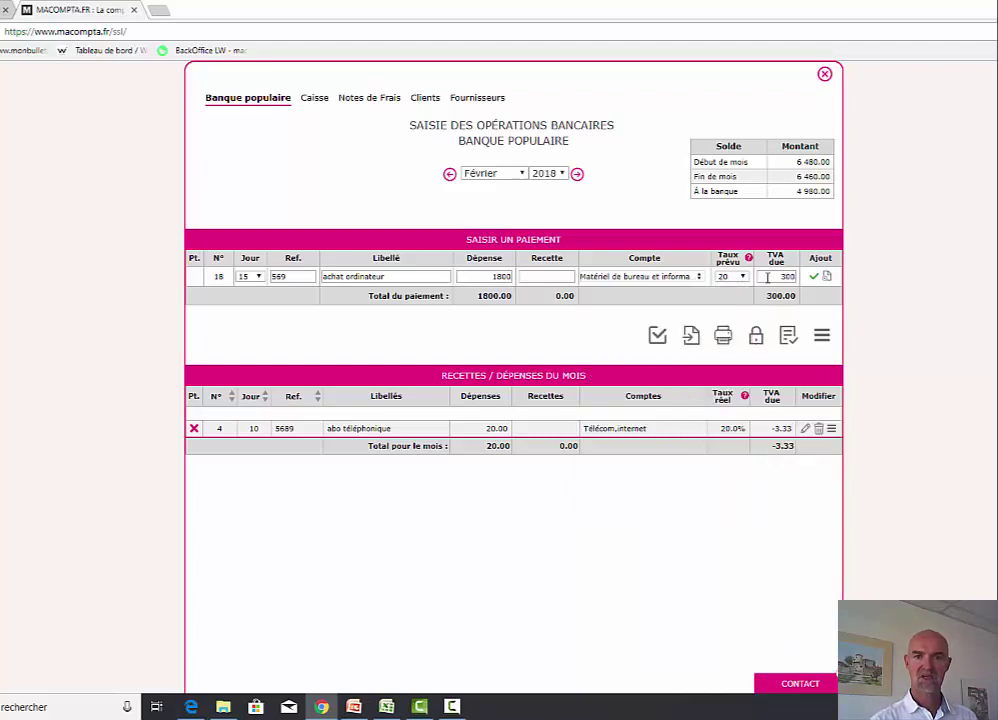
left_click(815, 281)
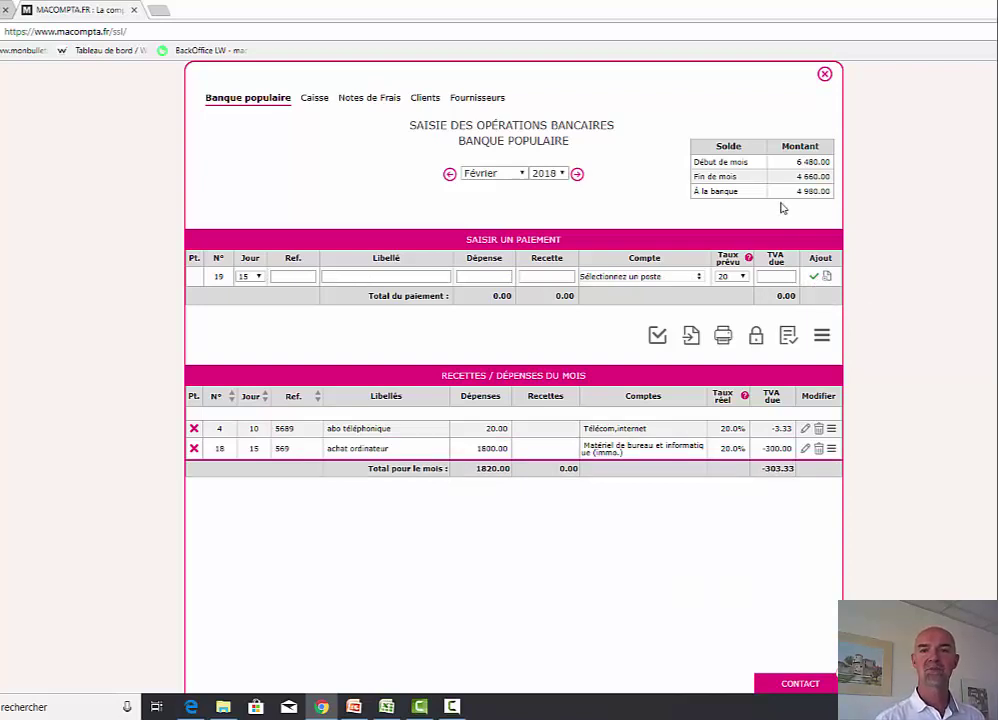
left_click(824, 76)
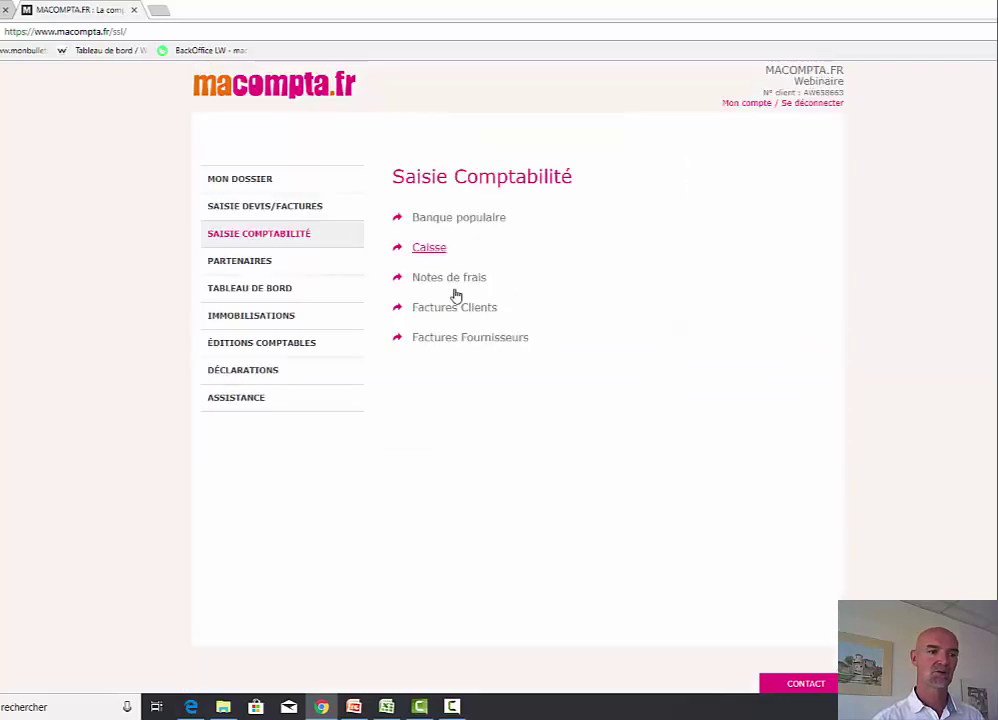
- Review the Familles Immobilisations table of asset families and depreciation settings, then close it
left_click(261, 317)
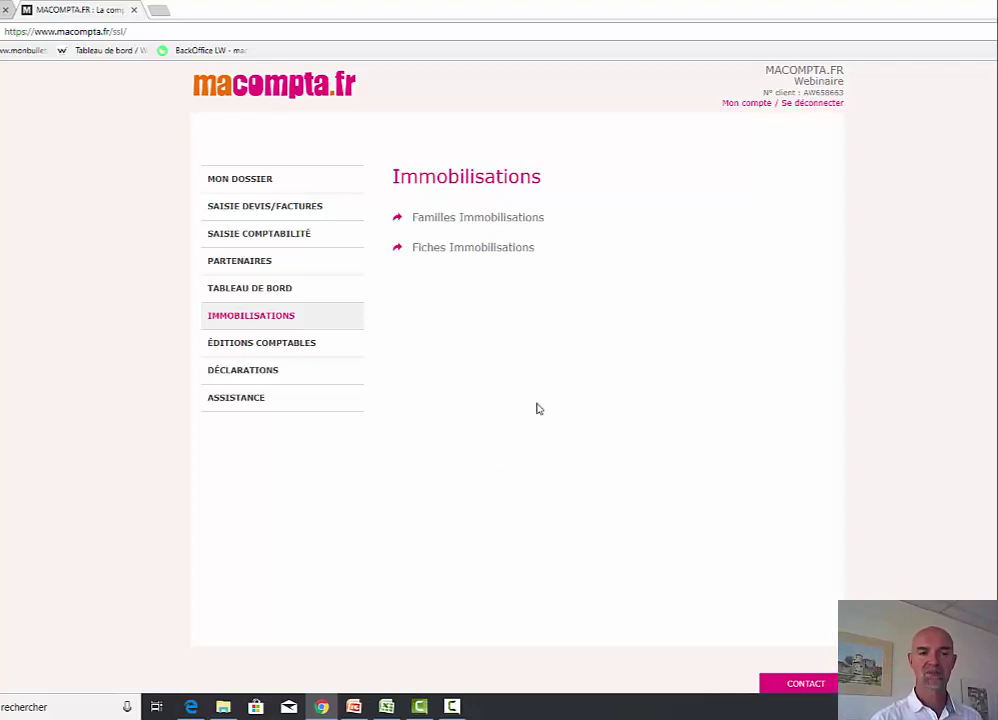
left_click(497, 218)
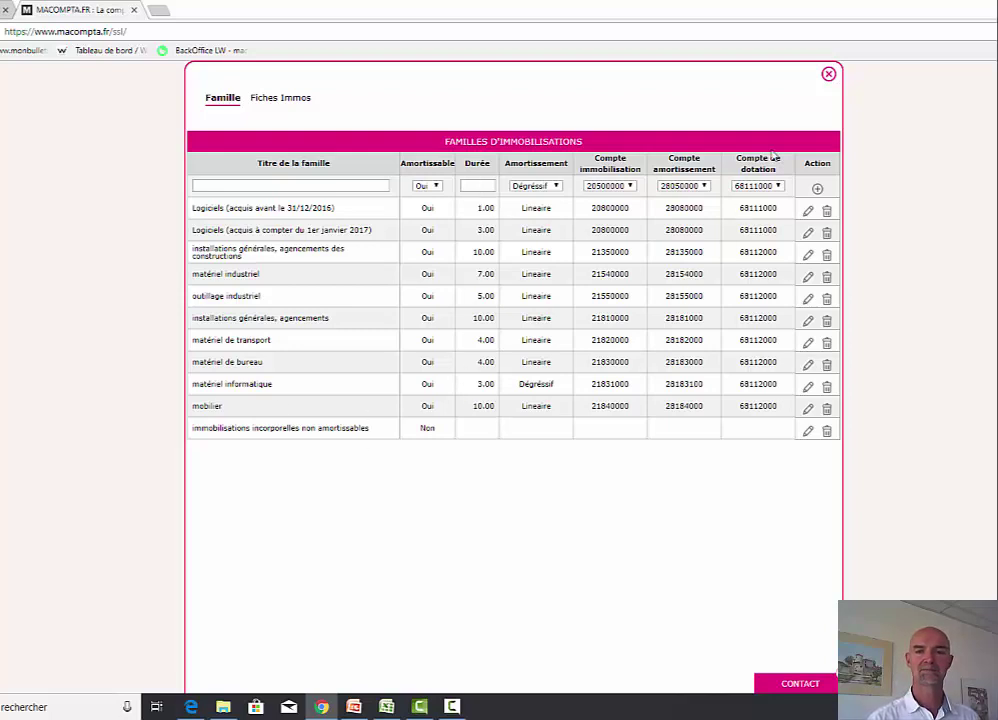
left_click(828, 74)
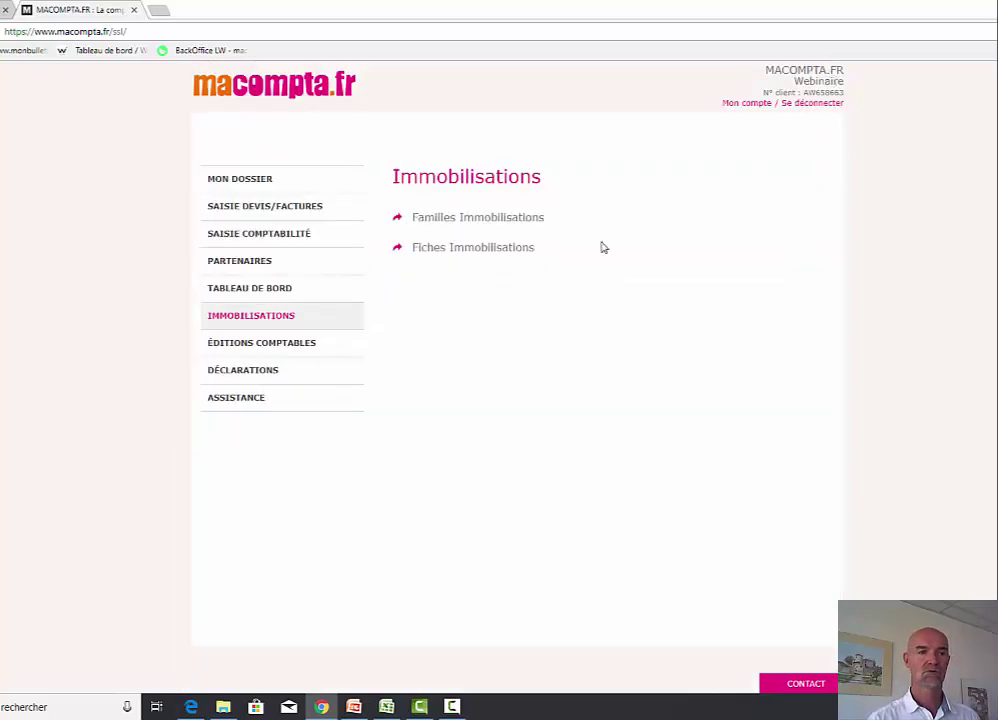
- Create a new fixed-asset record 'ordinateur' with 1500 pre-tax amount and 300 VAT
left_click(500, 250)
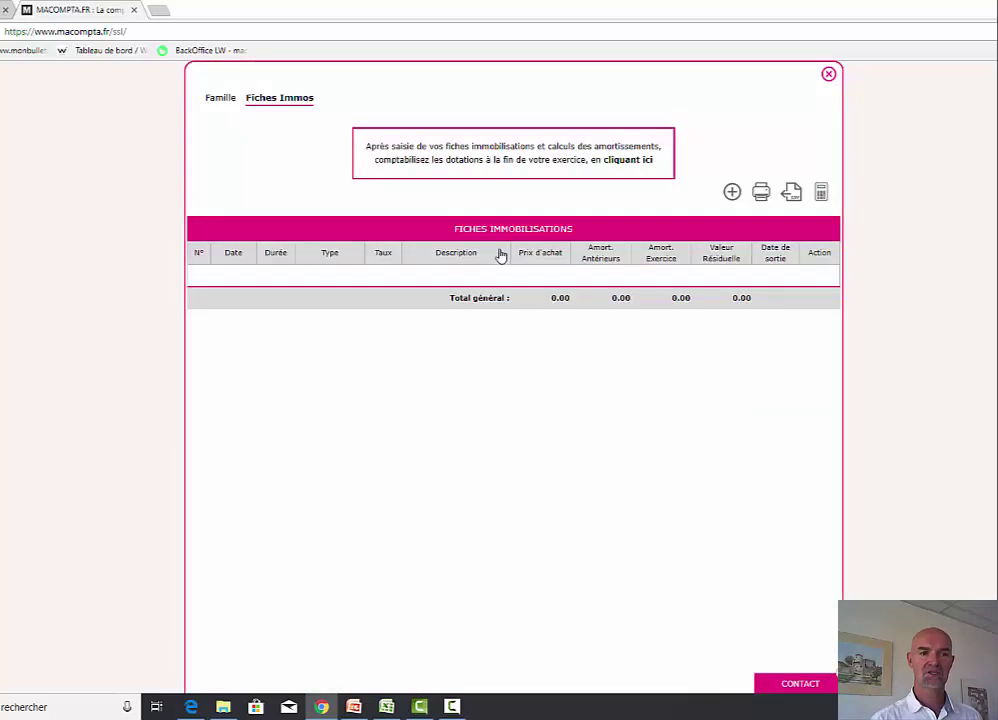
left_click(732, 192)
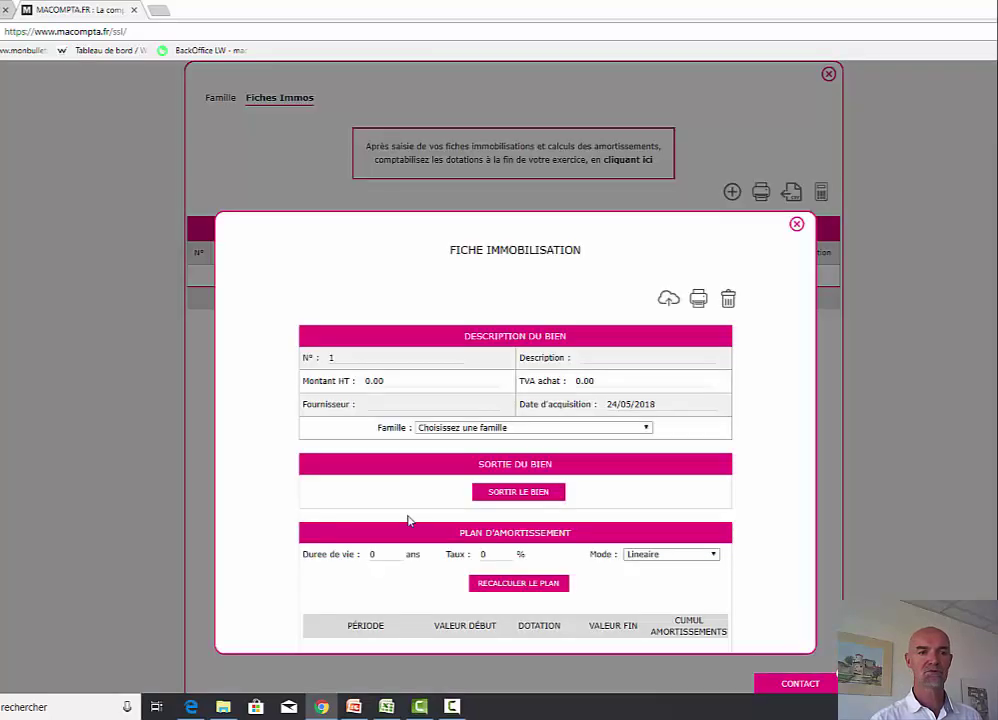
scroll(532, 466, "down", 3)
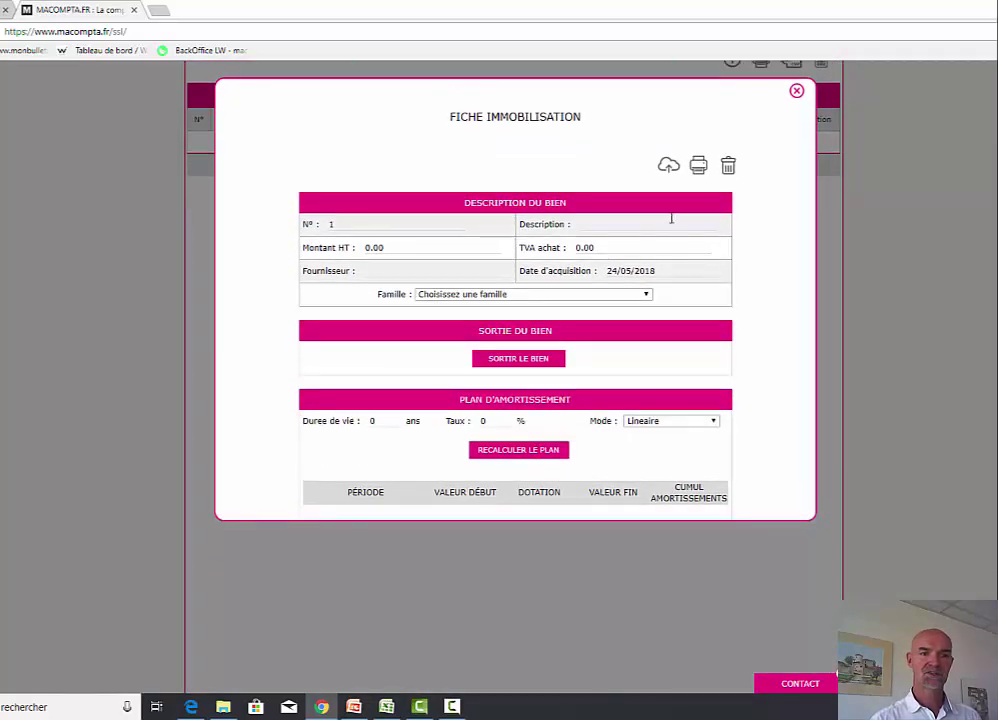
left_click(605, 224)
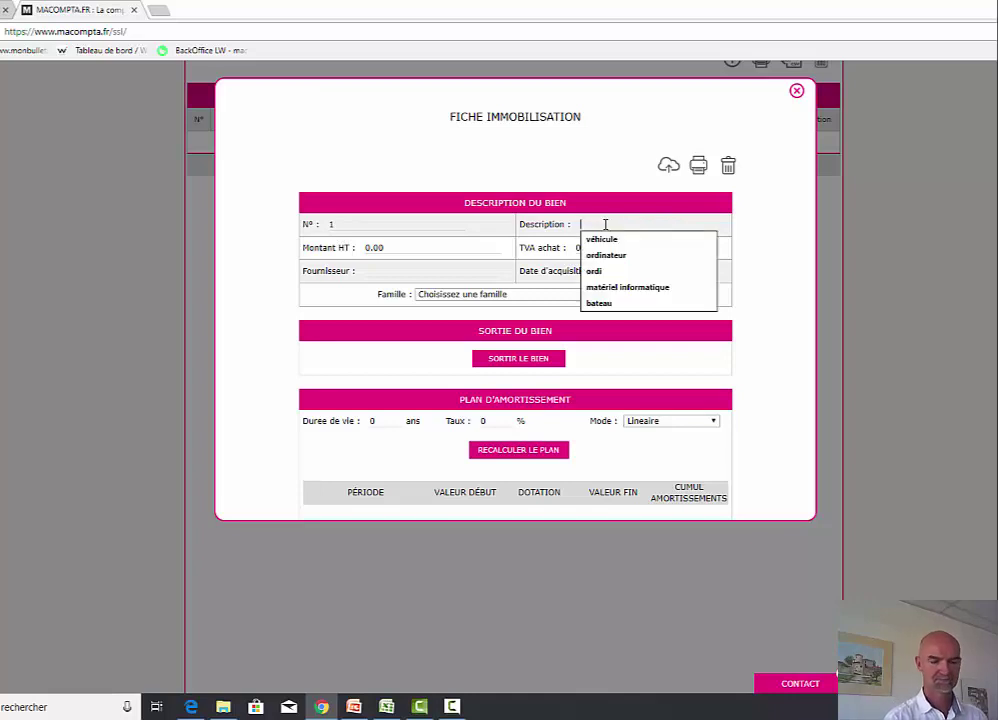
type("ordinateur")
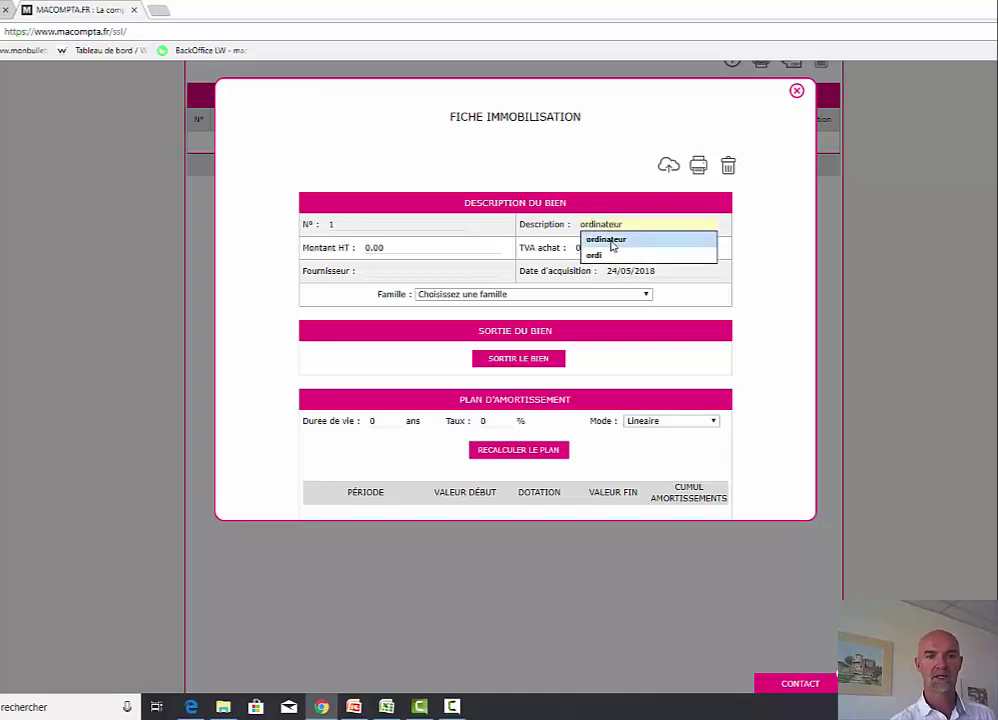
left_click(612, 239)
left_click(425, 247)
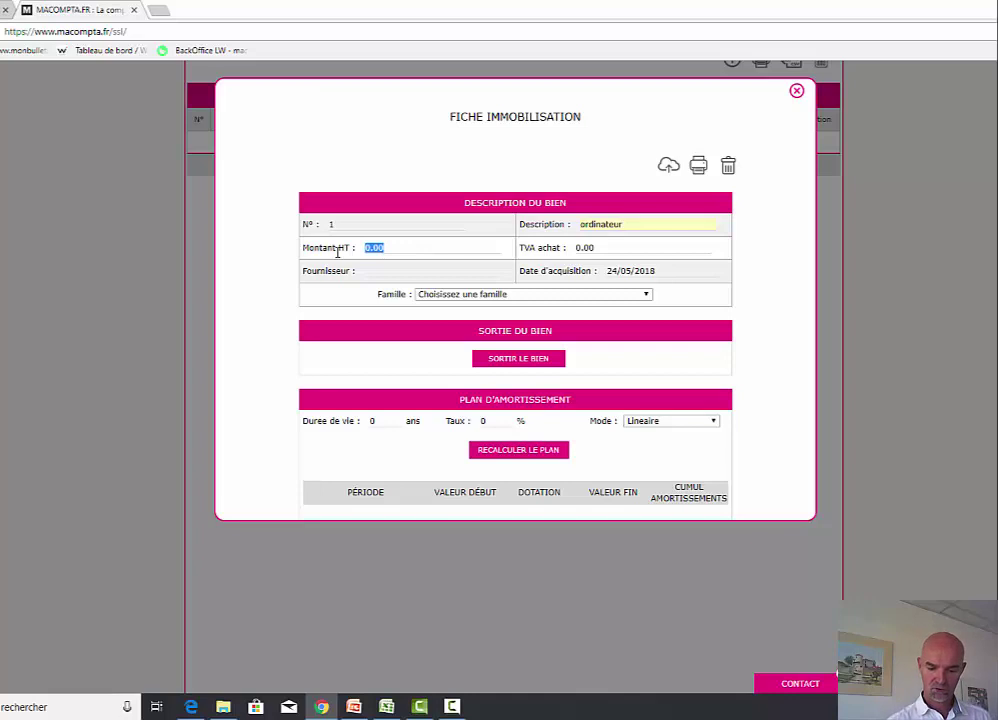
type("1500")
key("Tab")
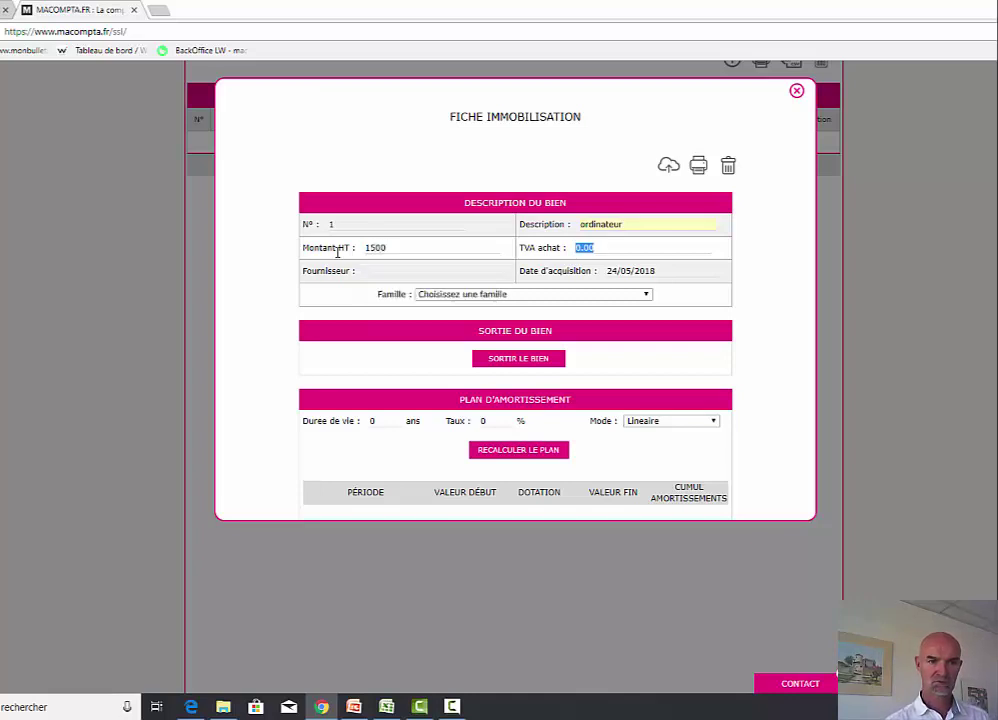
type("300")
key("Tab")
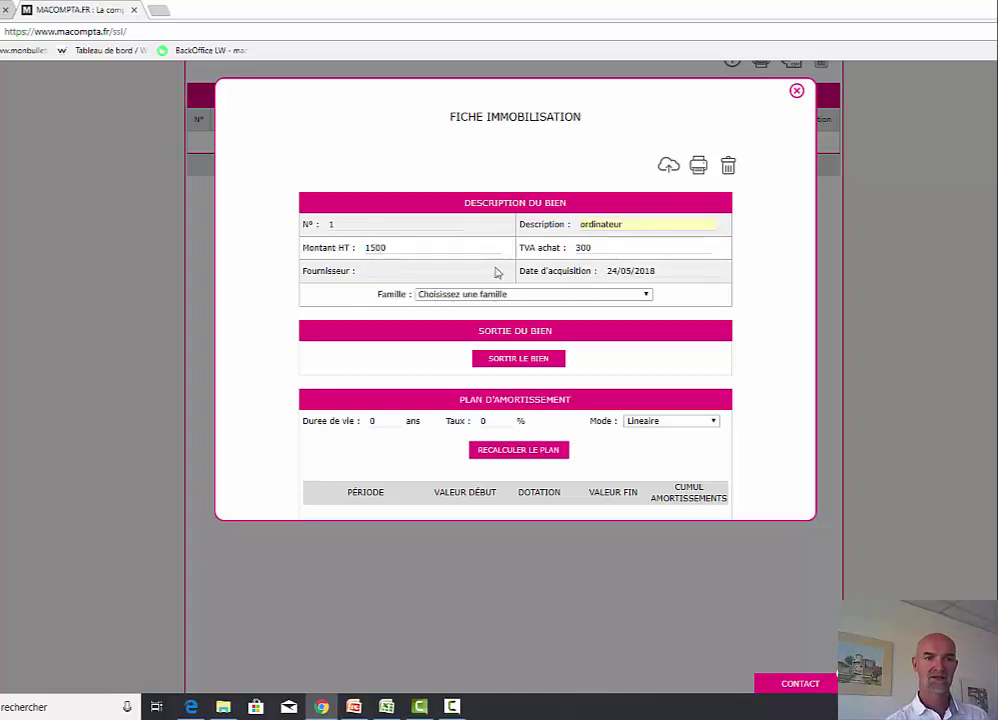
- Date it 15/02/2018, class it as matériel informatique, save, and recalculate the depreciation plan
left_click(667, 271)
left_click(660, 288)
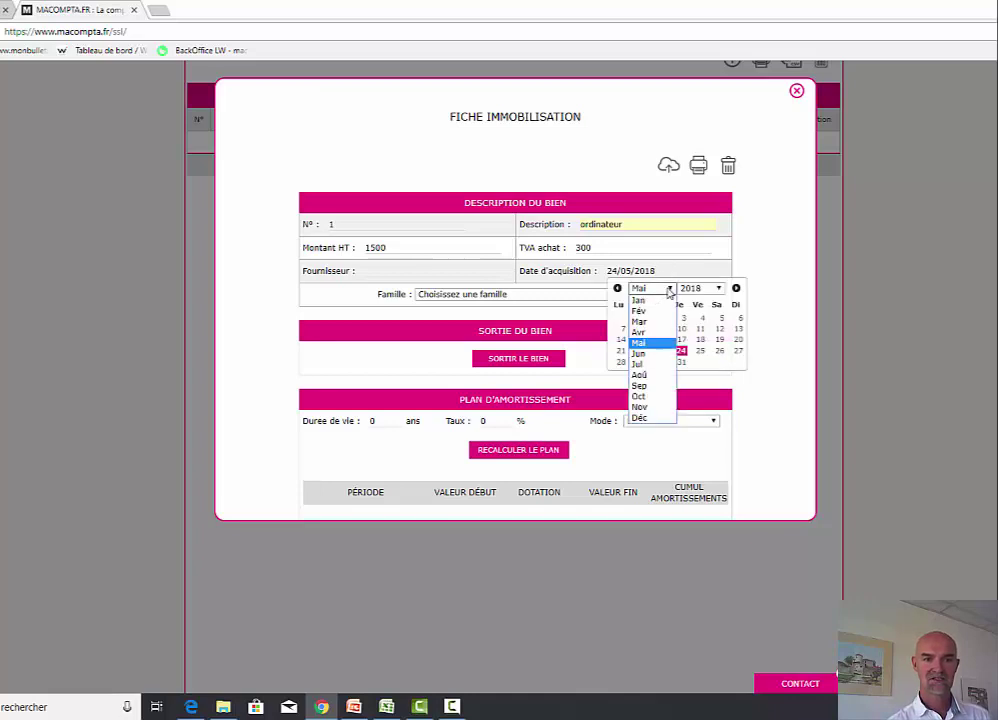
left_click(645, 308)
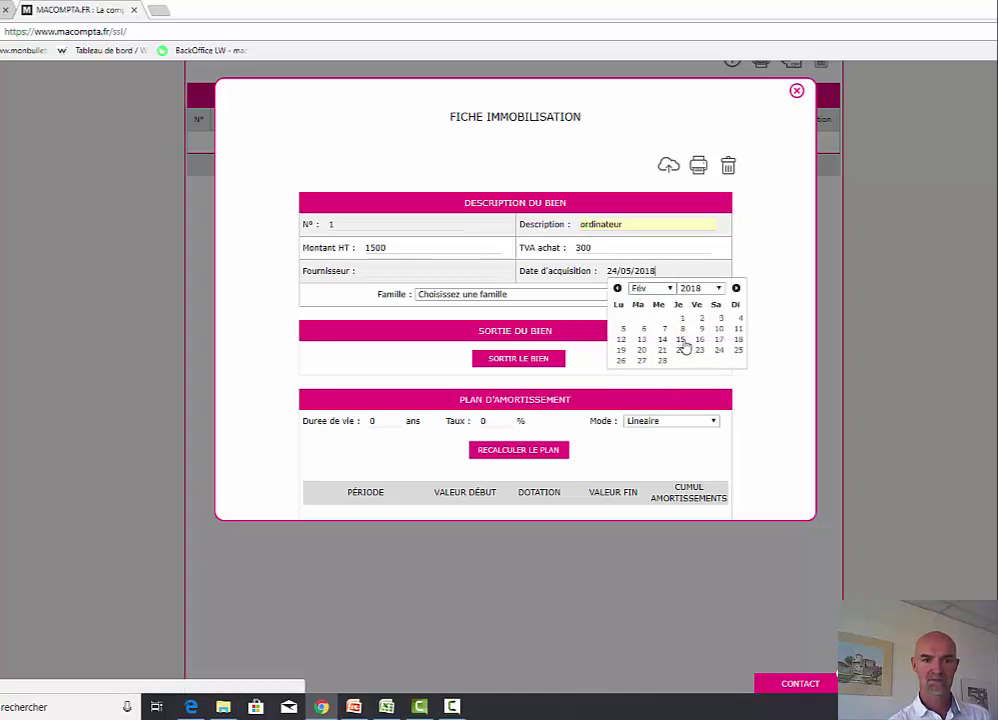
left_click(680, 340)
left_click(568, 296)
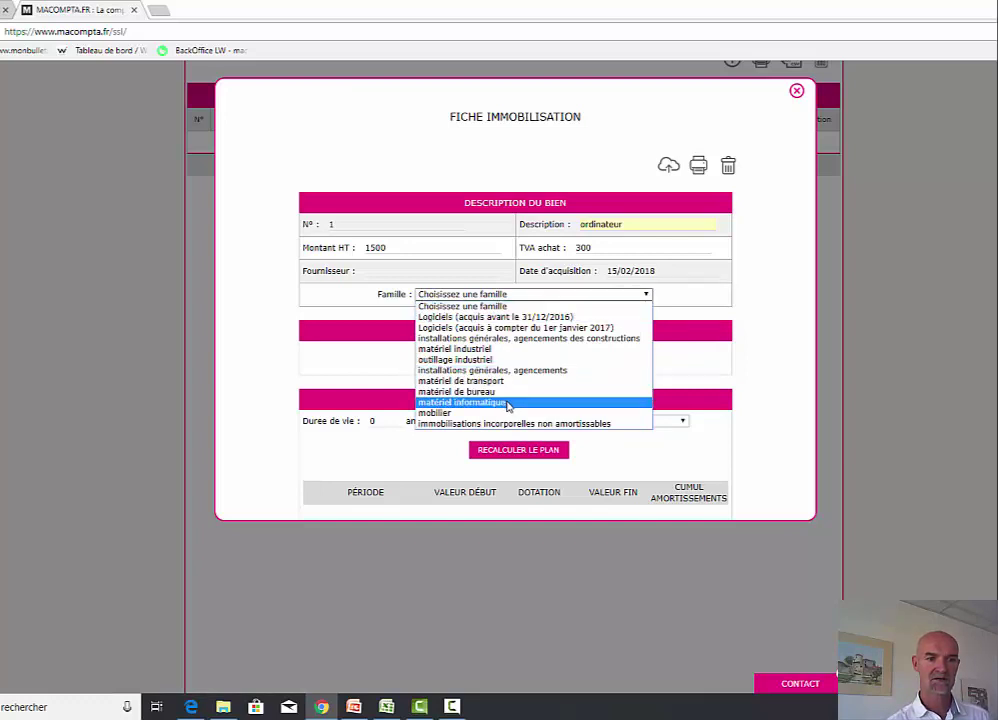
left_click(508, 403)
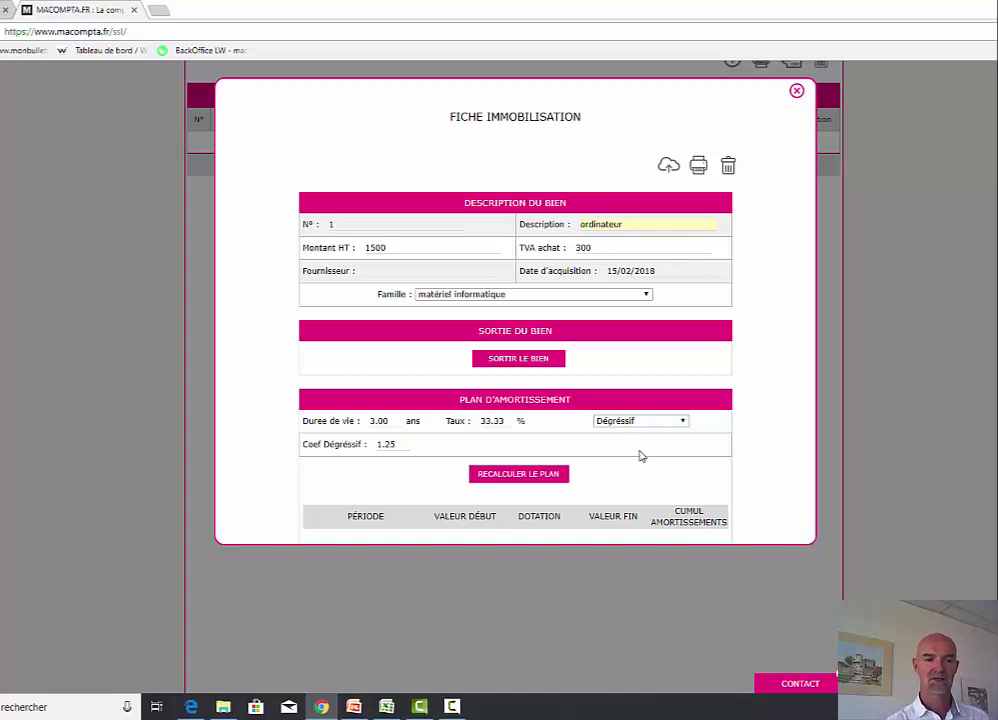
left_click(668, 165)
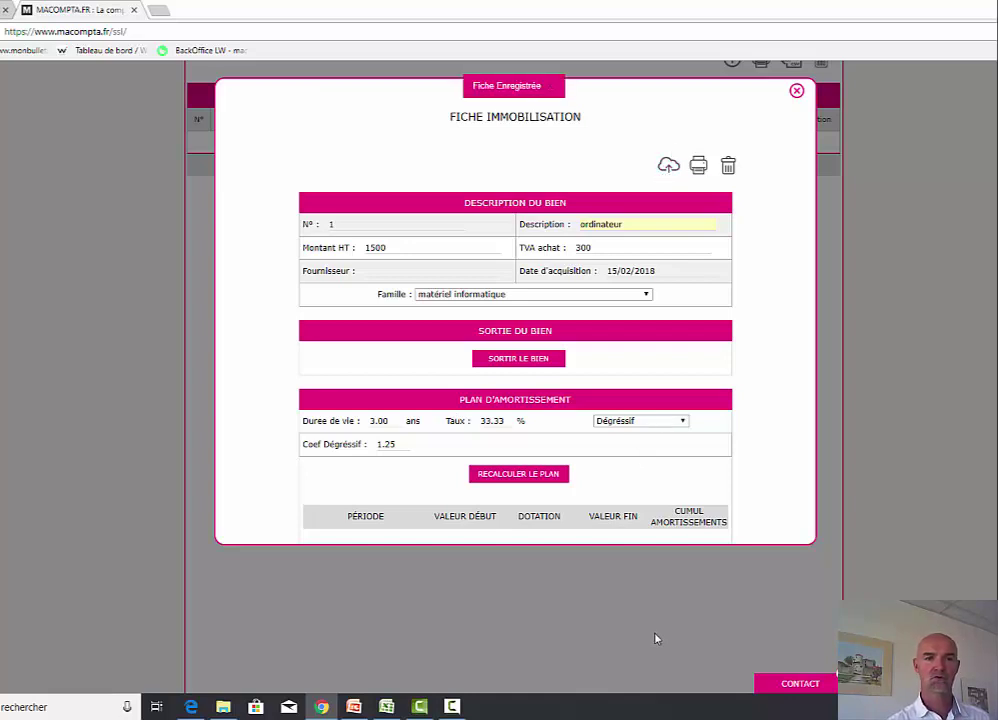
left_click(531, 477)
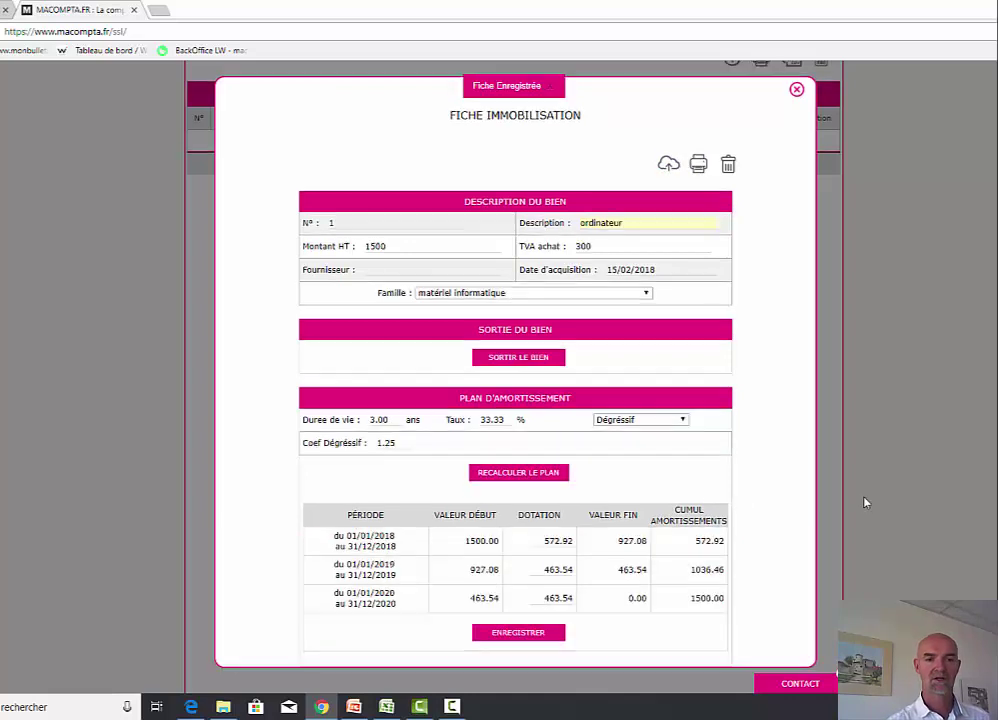
- Post the 2018 depreciation charge of 572.92 to the accounts and close the asset records
scroll(864, 503, "down", 3)
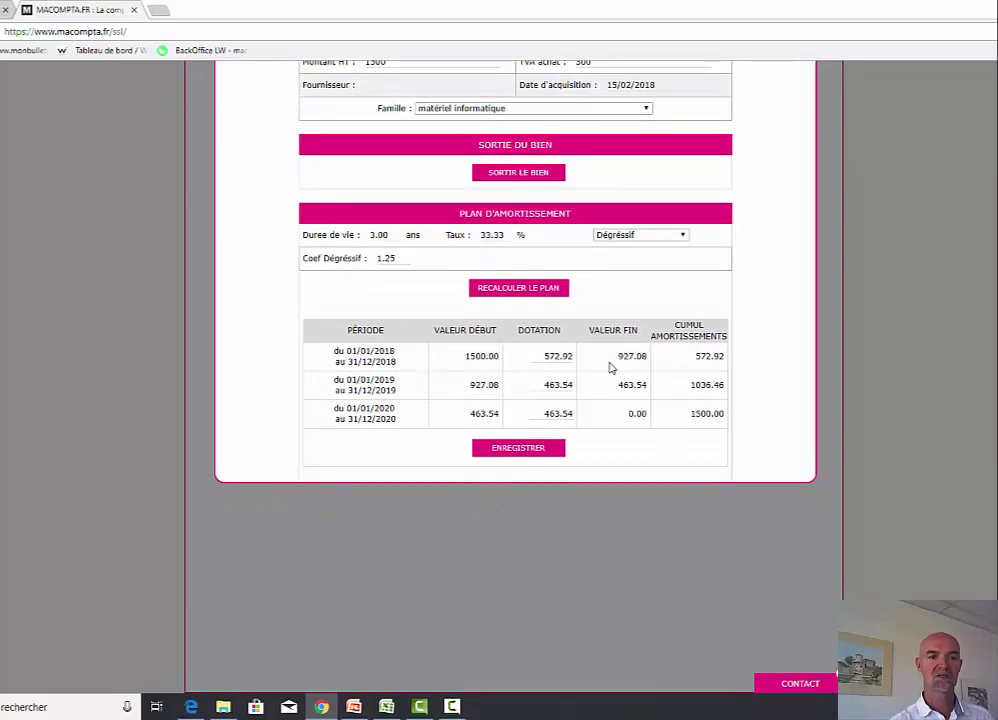
scroll(610, 368, "up", 3)
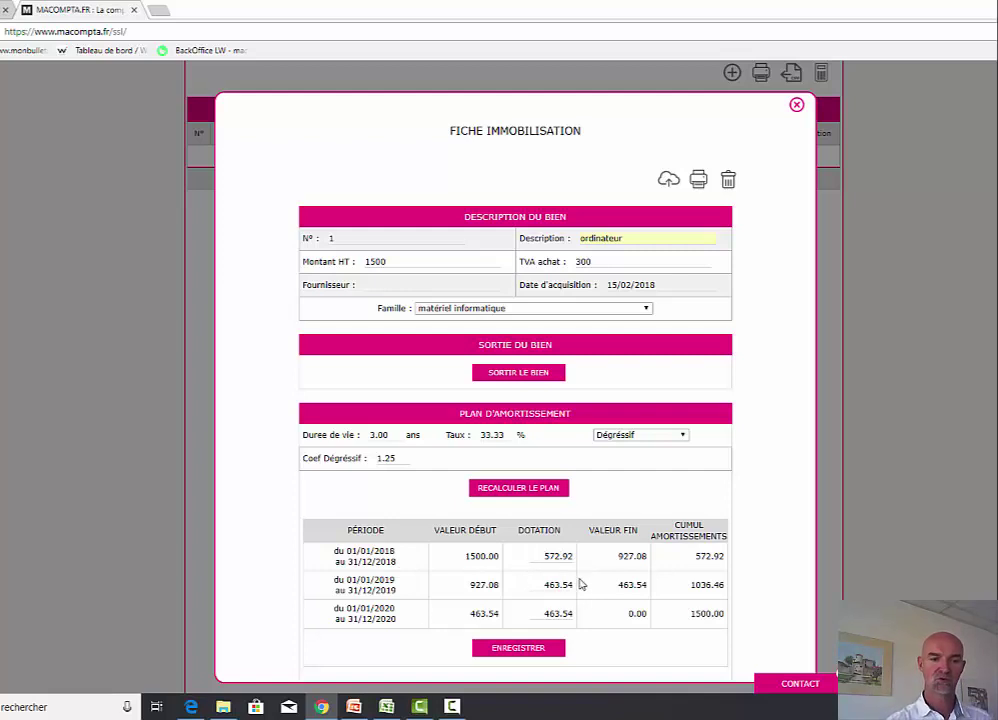
left_click(796, 105)
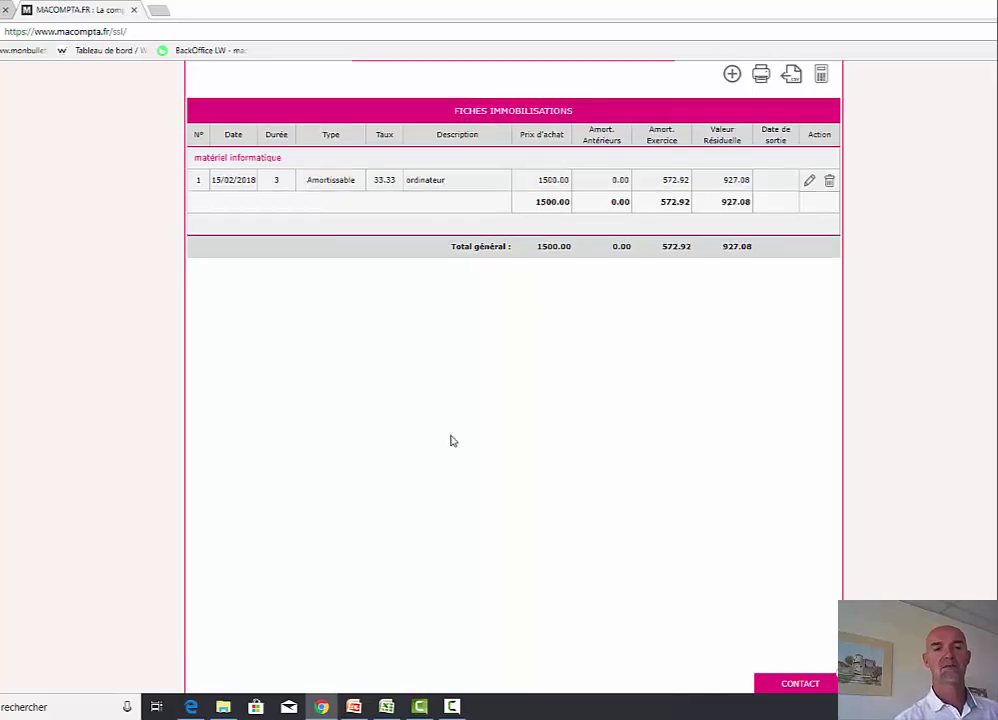
scroll(450, 441, "up", 2)
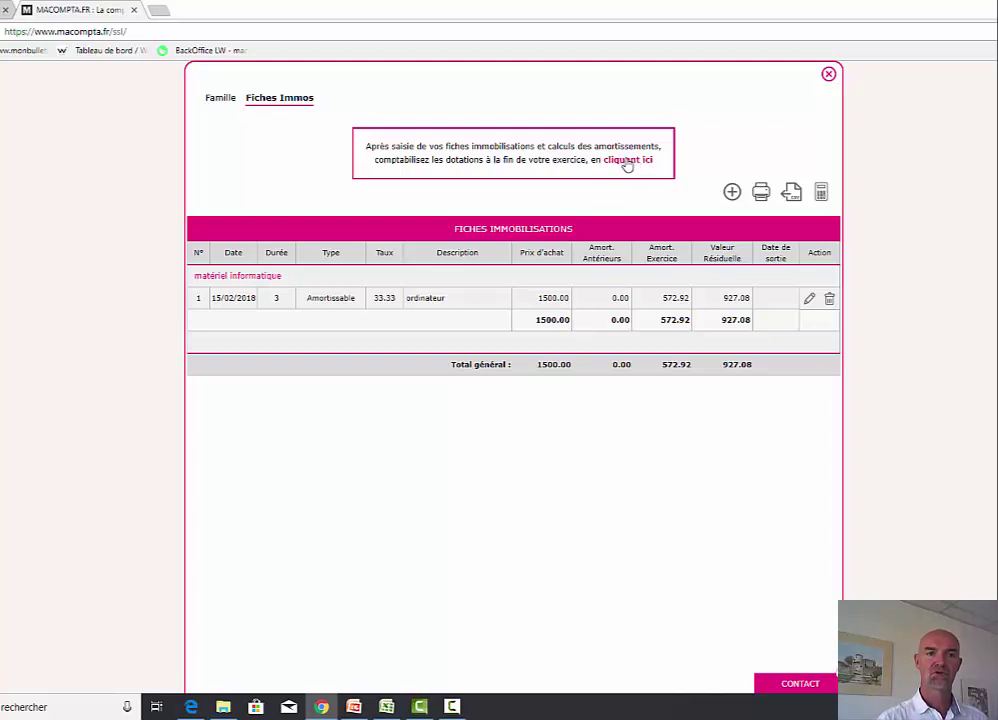
left_click(627, 162)
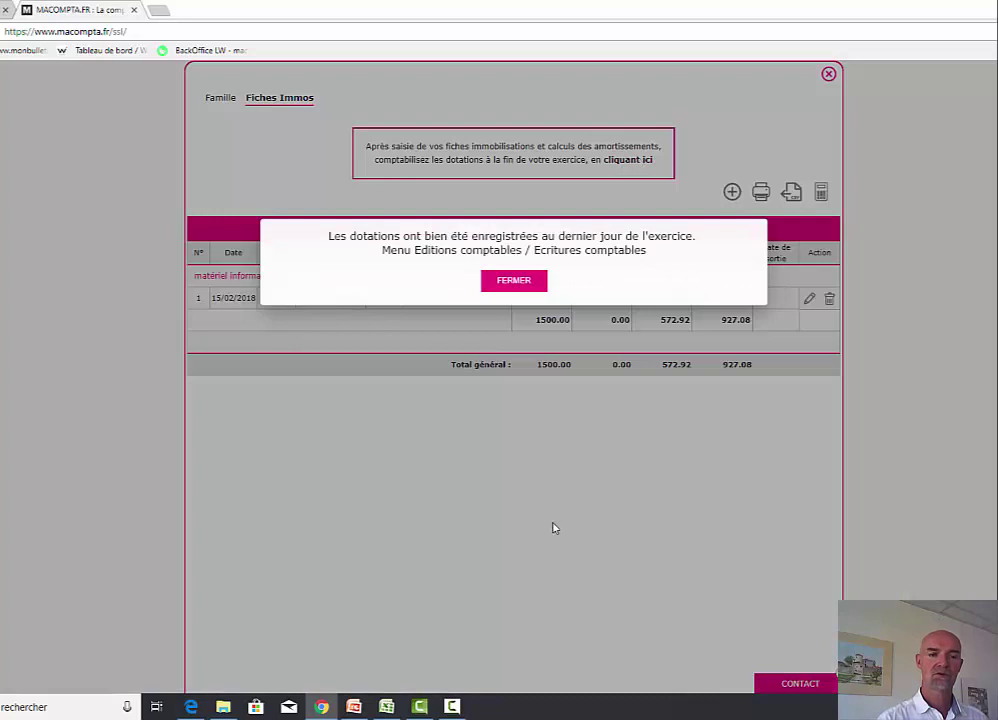
left_click(521, 283)
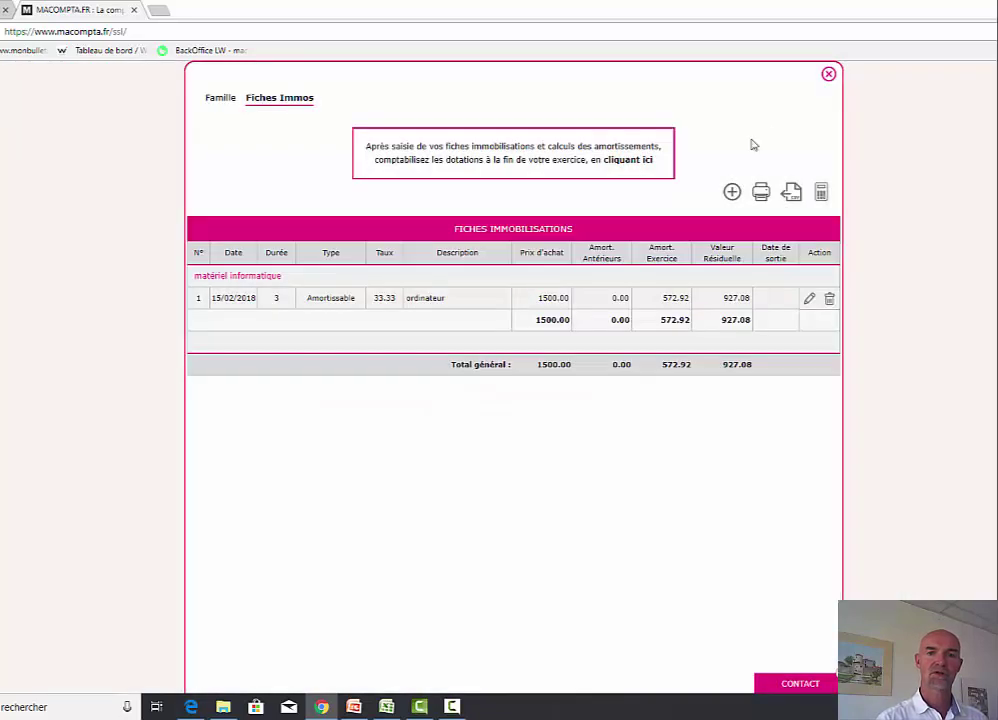
left_click(828, 74)
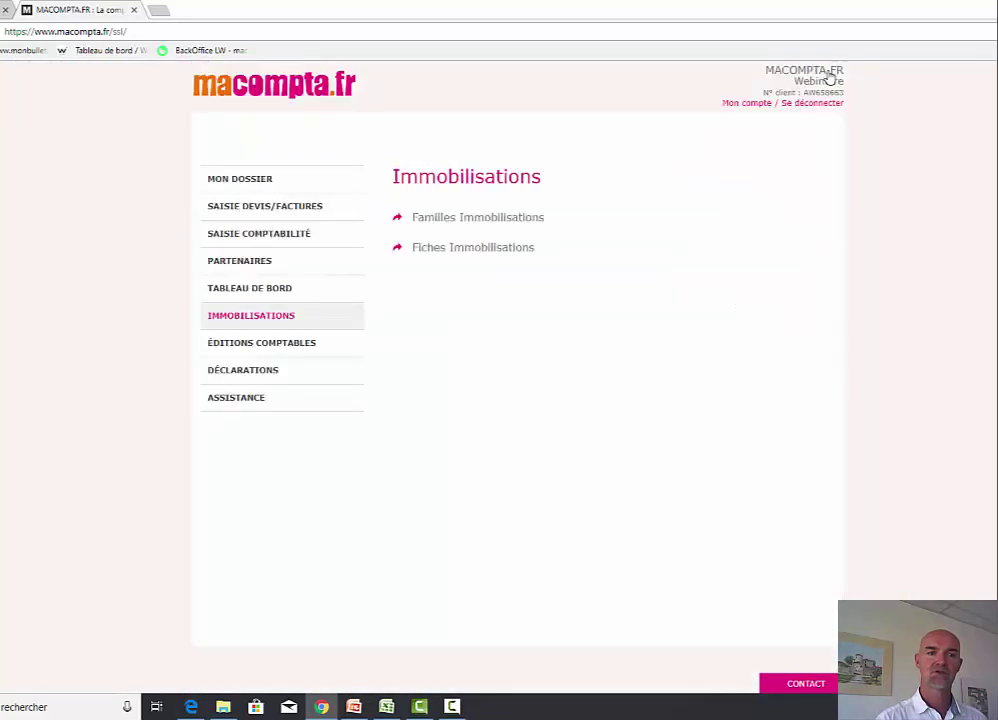
- Check December's accounting entries for the 572.92 depreciation debiting 68112000 and crediting 28183100
left_click(254, 345)
left_click(457, 219)
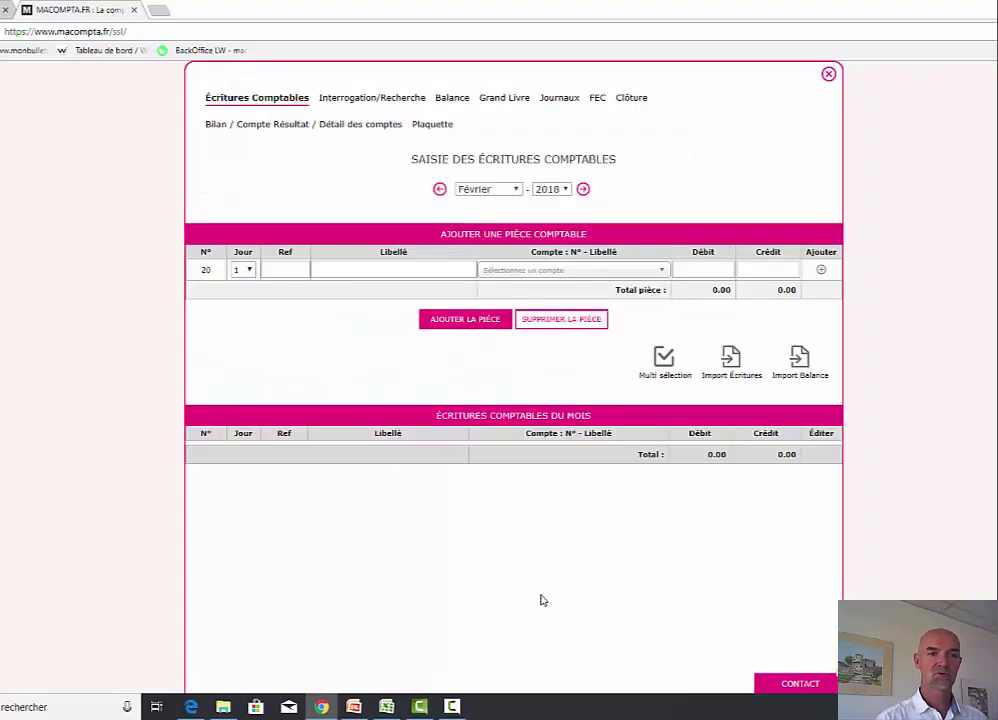
left_click(488, 189)
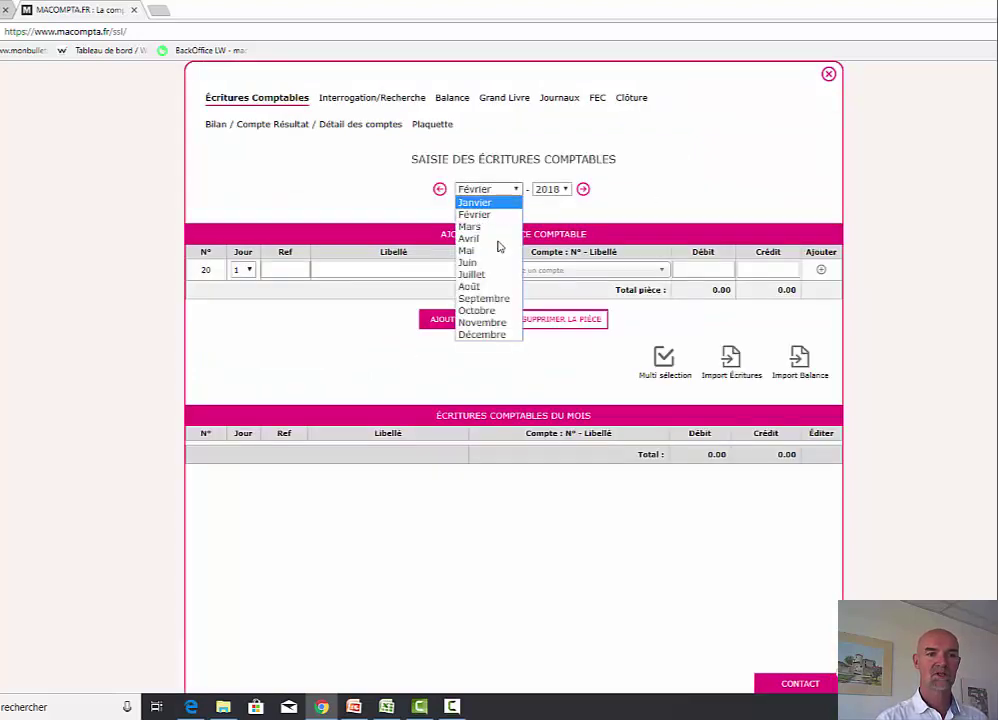
left_click(484, 335)
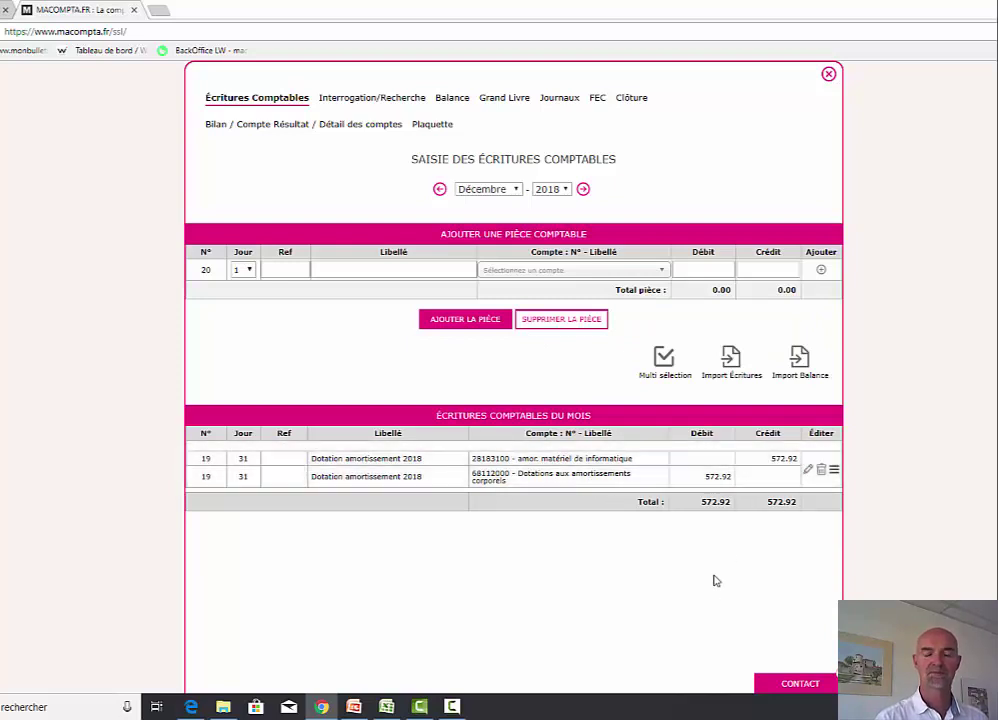
left_click(828, 75)
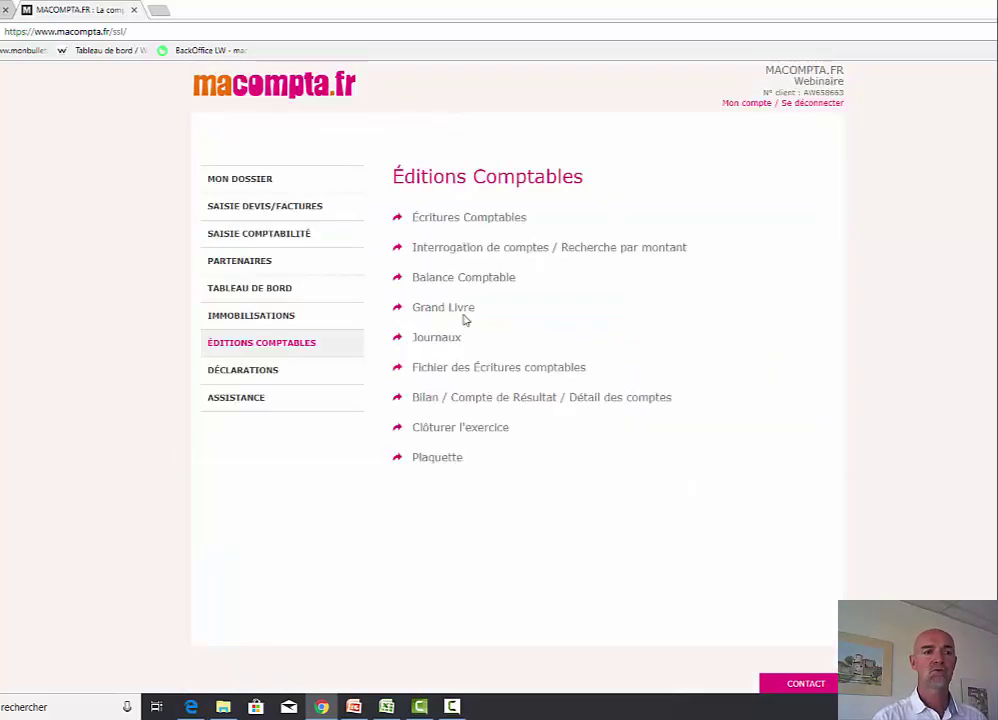
- Record a sale exit dated 24/05/2018 on the computer asset's record
left_click(258, 317)
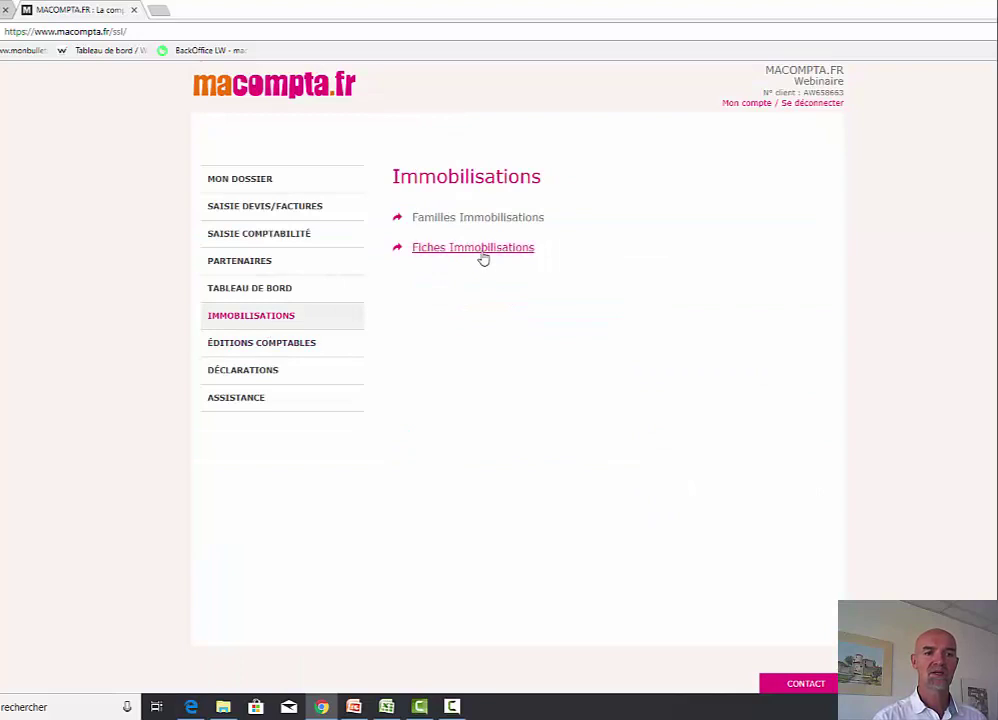
left_click(483, 249)
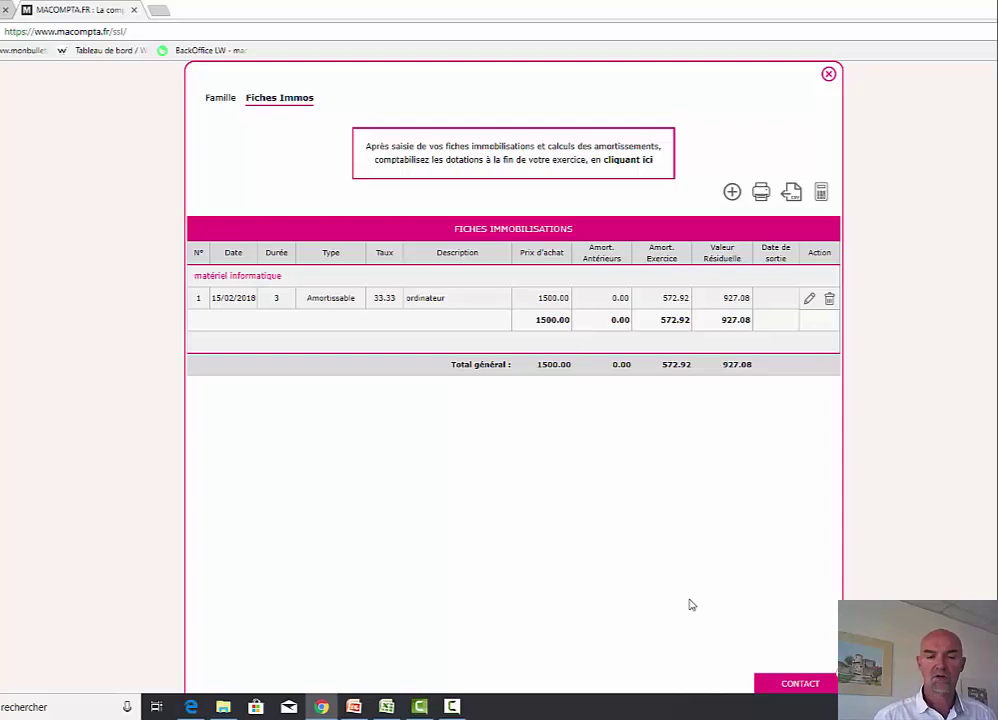
left_click(809, 300)
left_click(505, 490)
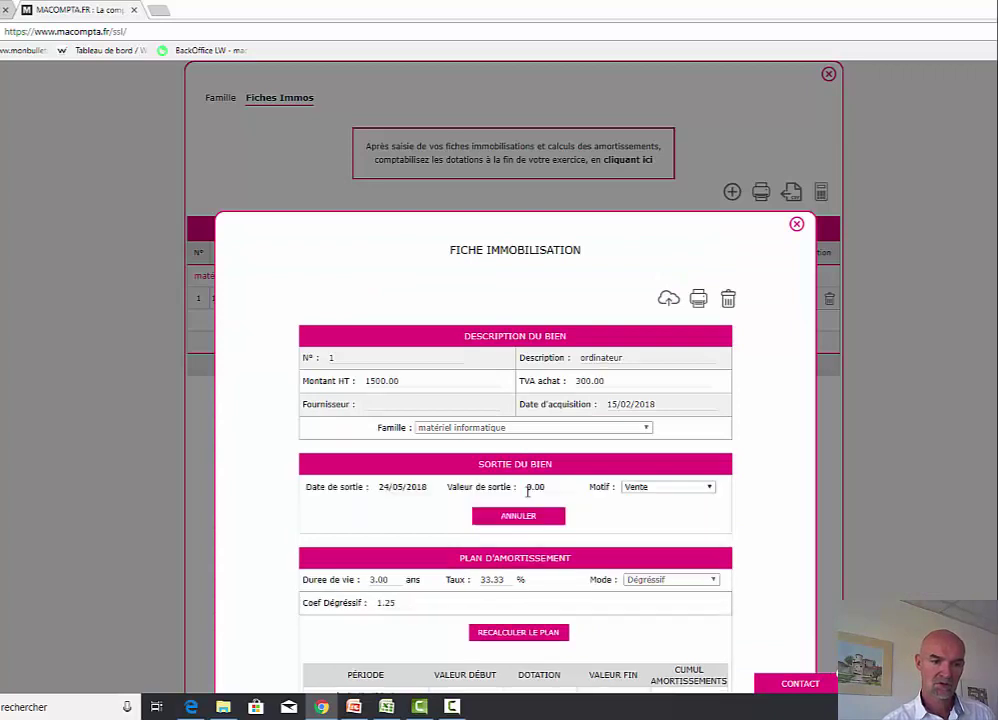
left_click(796, 225)
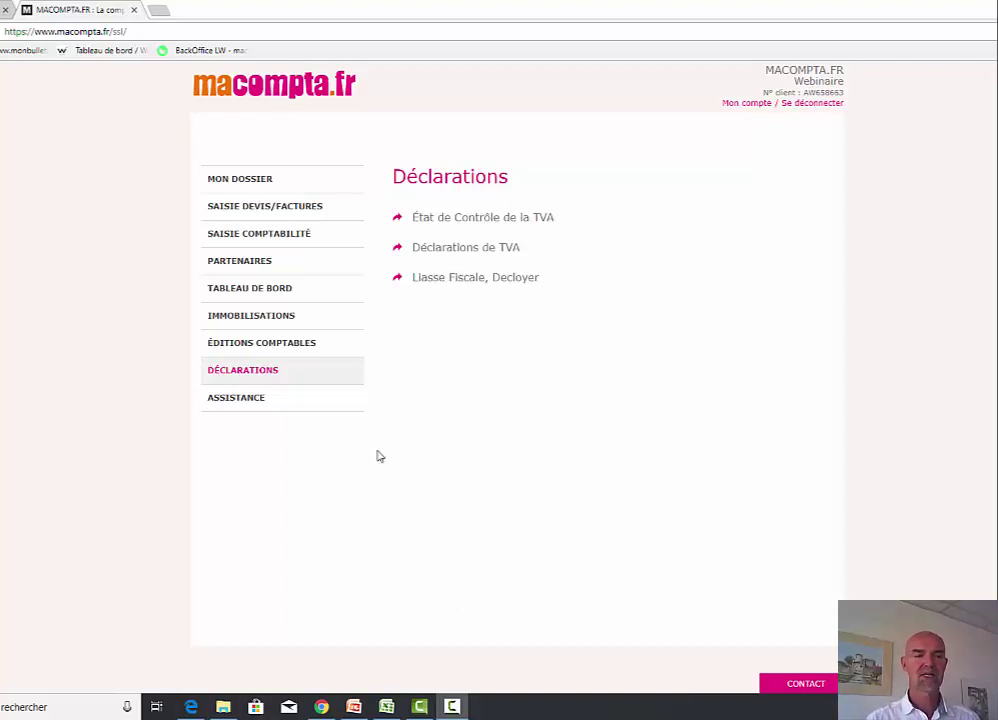
- Create a new BIC corporate-tax Liasse Fiscale with forms 2033 + 2065 for 01/01/2018–31/12/2018
left_click(228, 378)
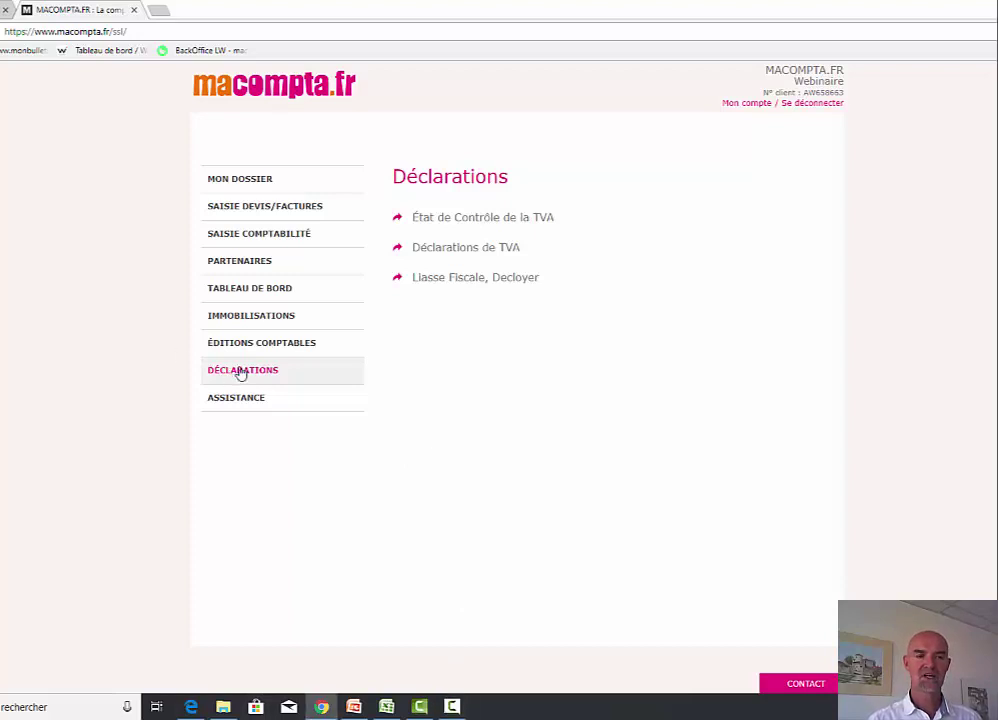
left_click(463, 280)
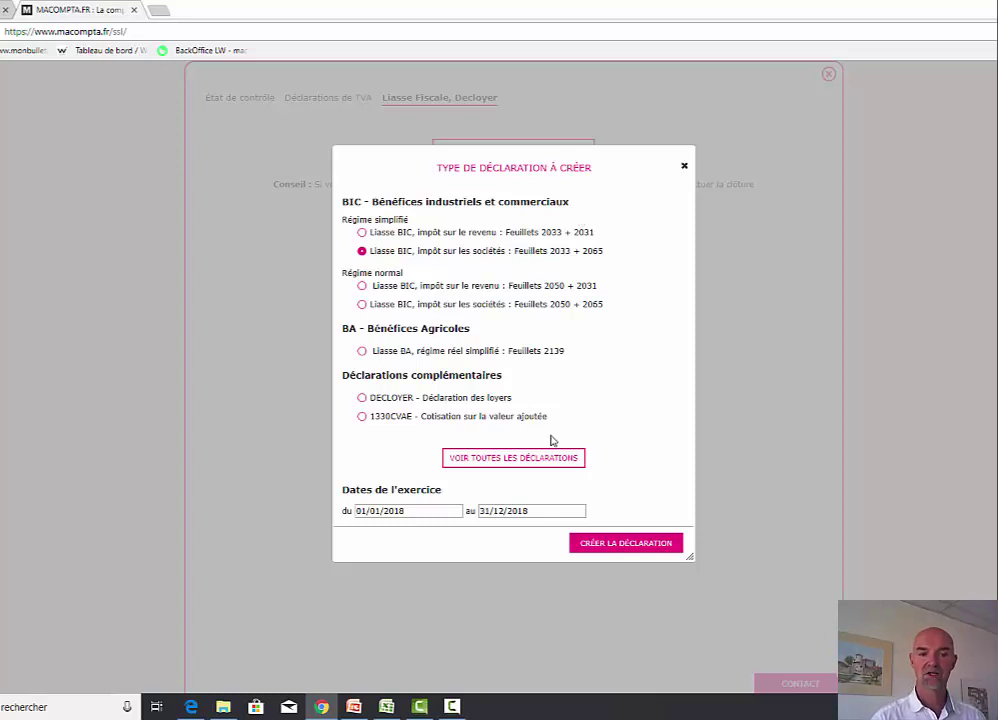
left_click(525, 460)
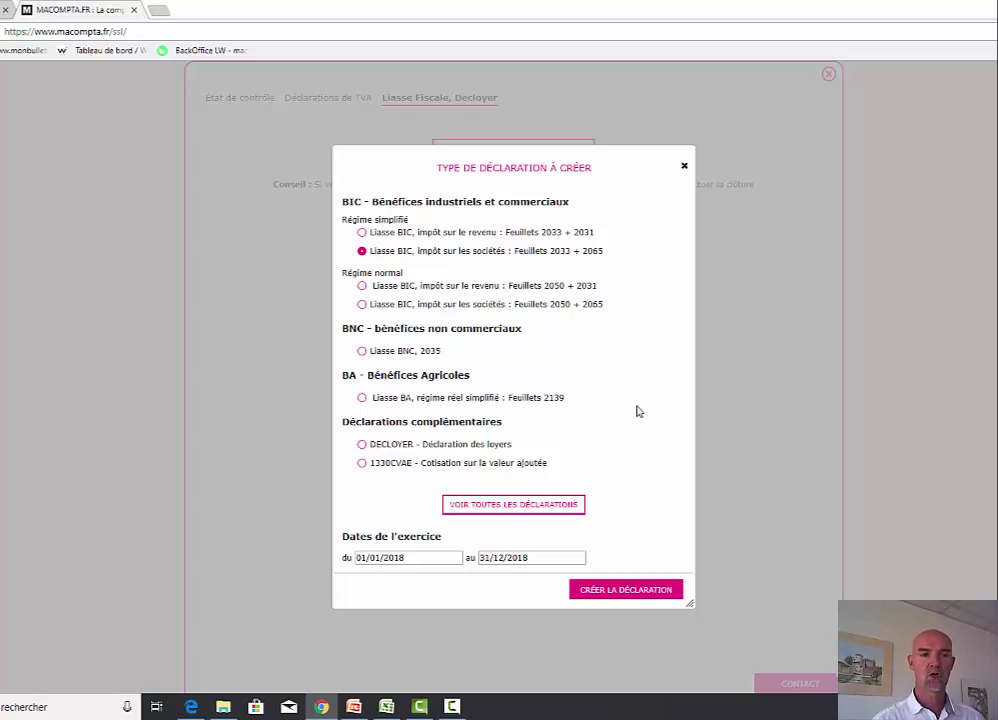
left_click(614, 594)
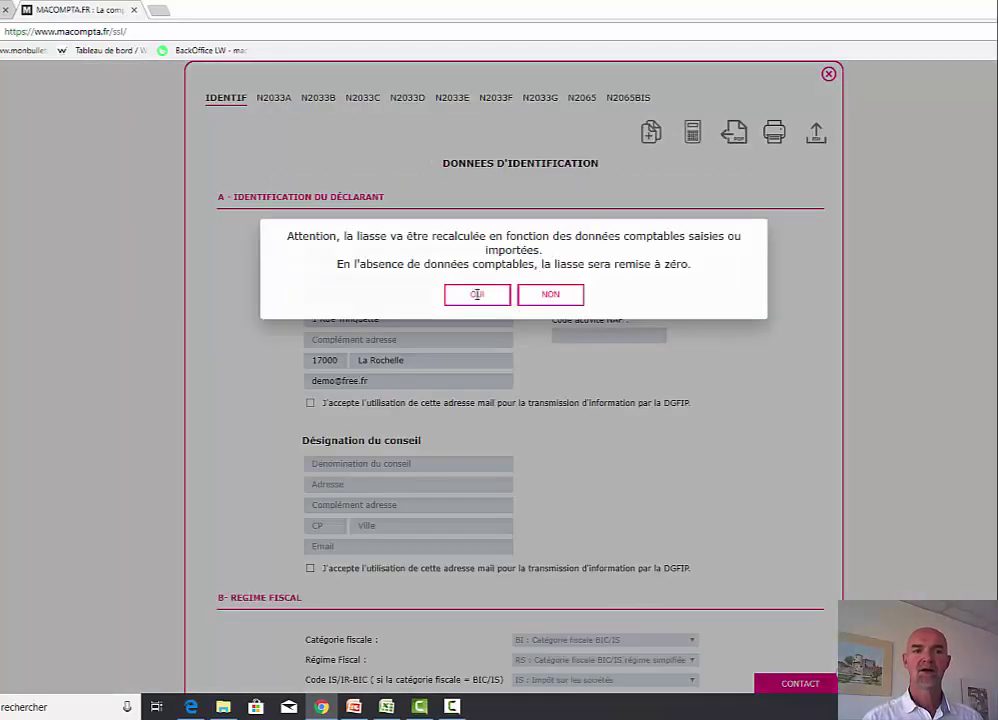
- Recalculate the return from the accounts and set the NAF activity code to 6312Z
left_click(477, 294)
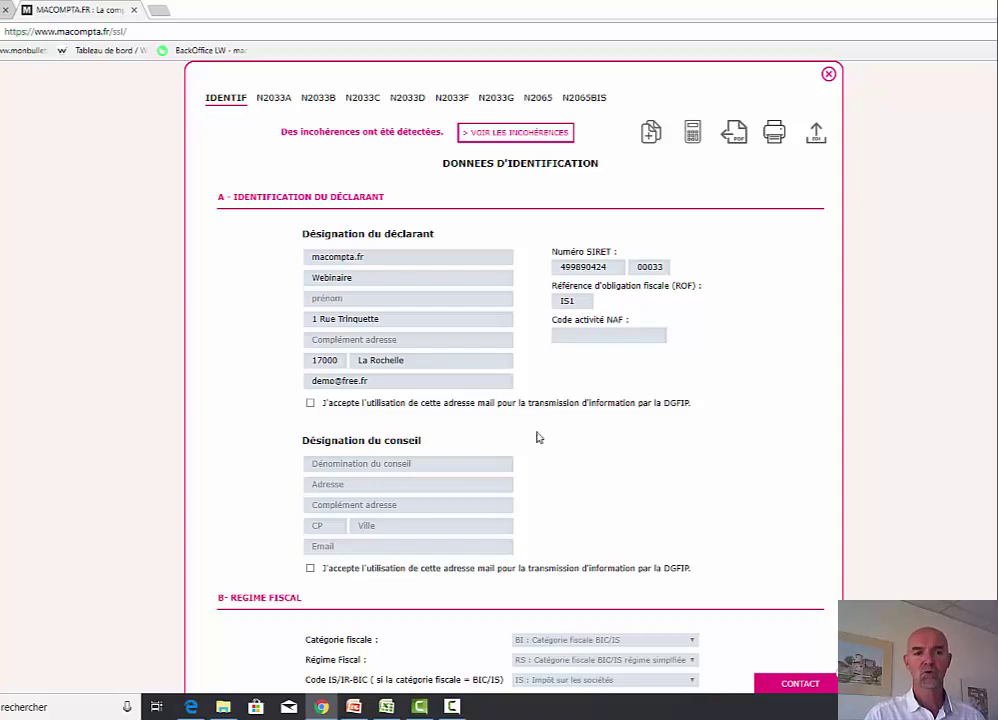
scroll(755, 537, "down", 3)
scroll(755, 537, "up", 3)
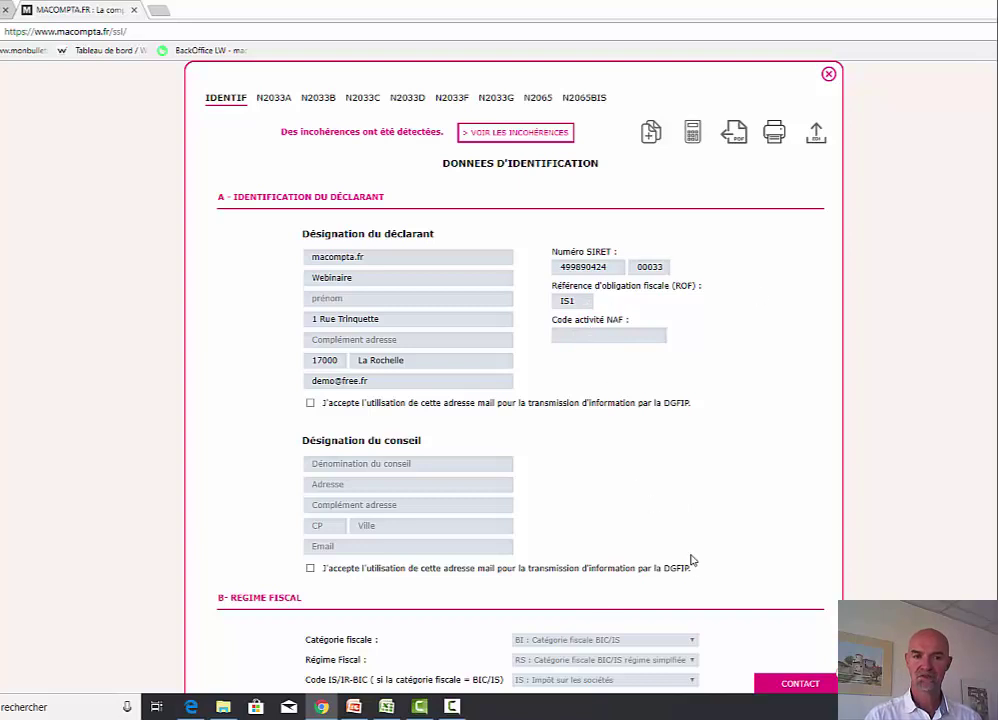
left_click(577, 337)
left_click(586, 372)
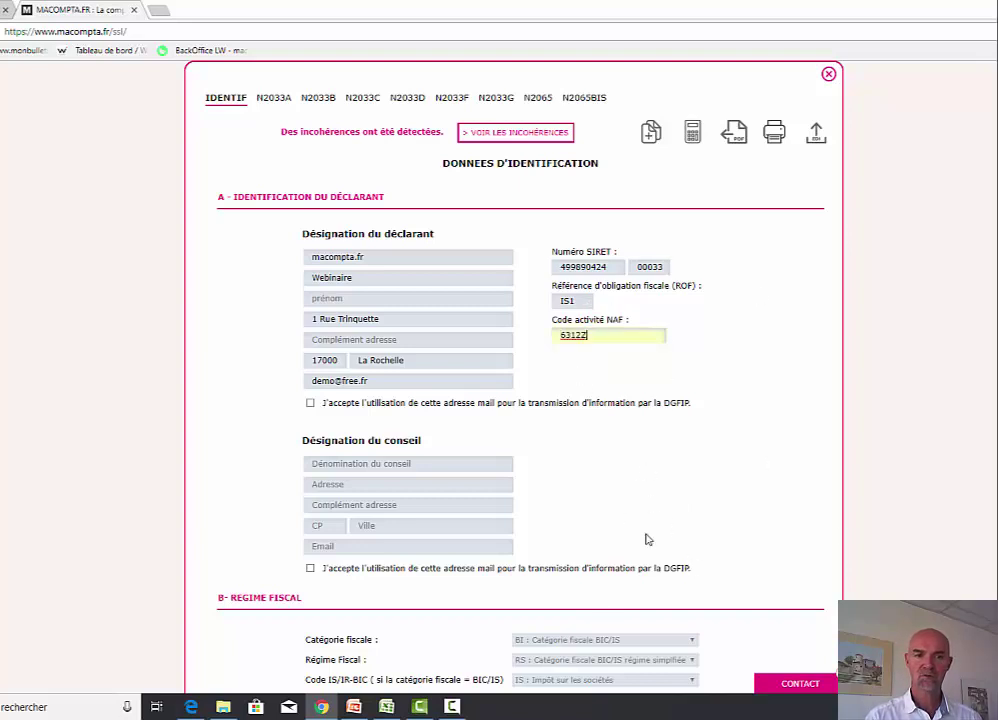
scroll(783, 524, "down", 3)
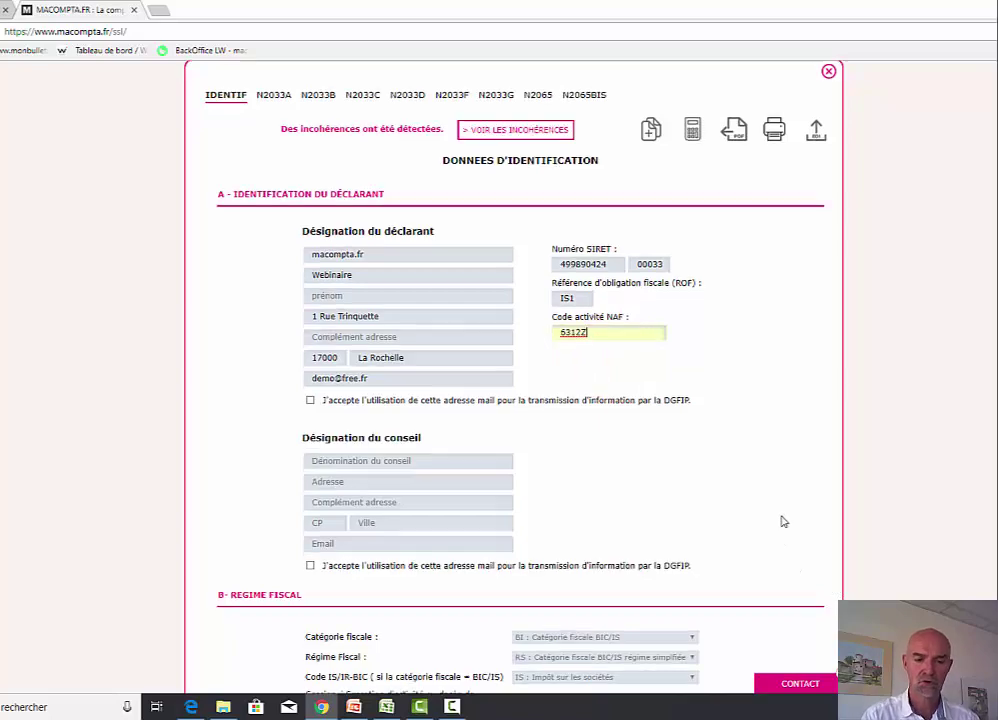
scroll(781, 520, "up", 3)
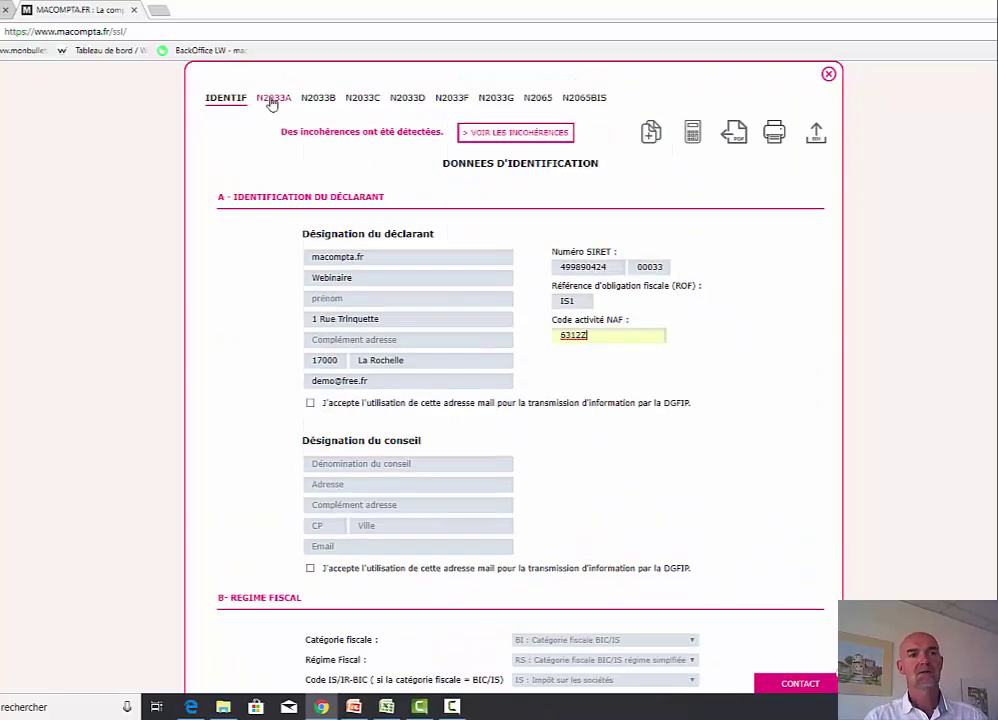
- Inspect the formula behind the 1200 client receivables on the 2033A balance sheet, then close the form
left_click(270, 99)
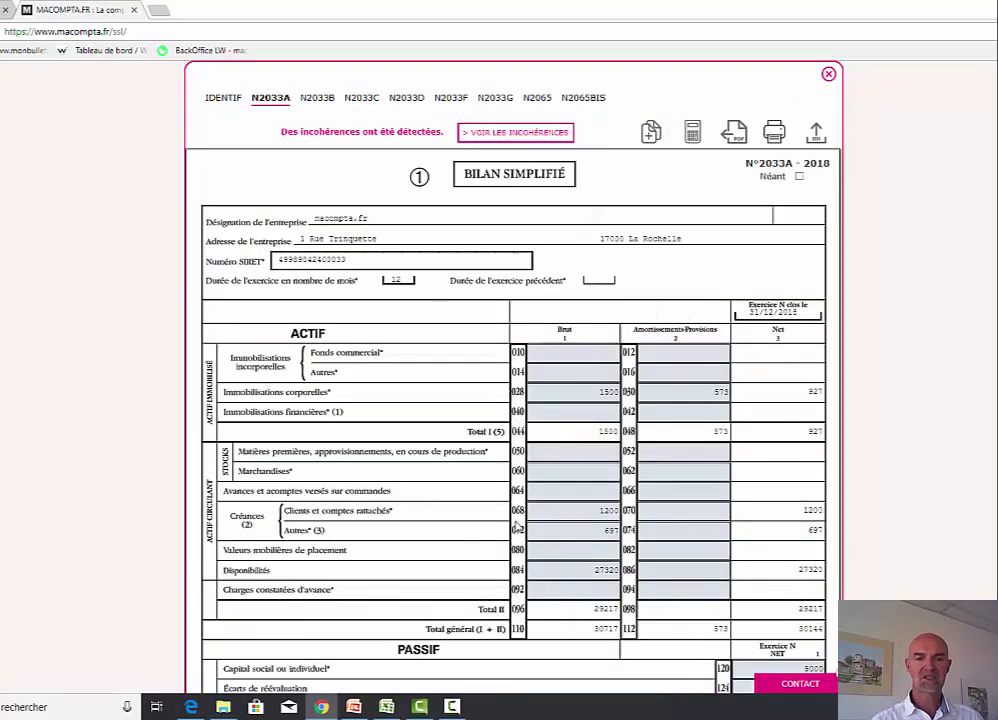
scroll(529, 474, "down", 4)
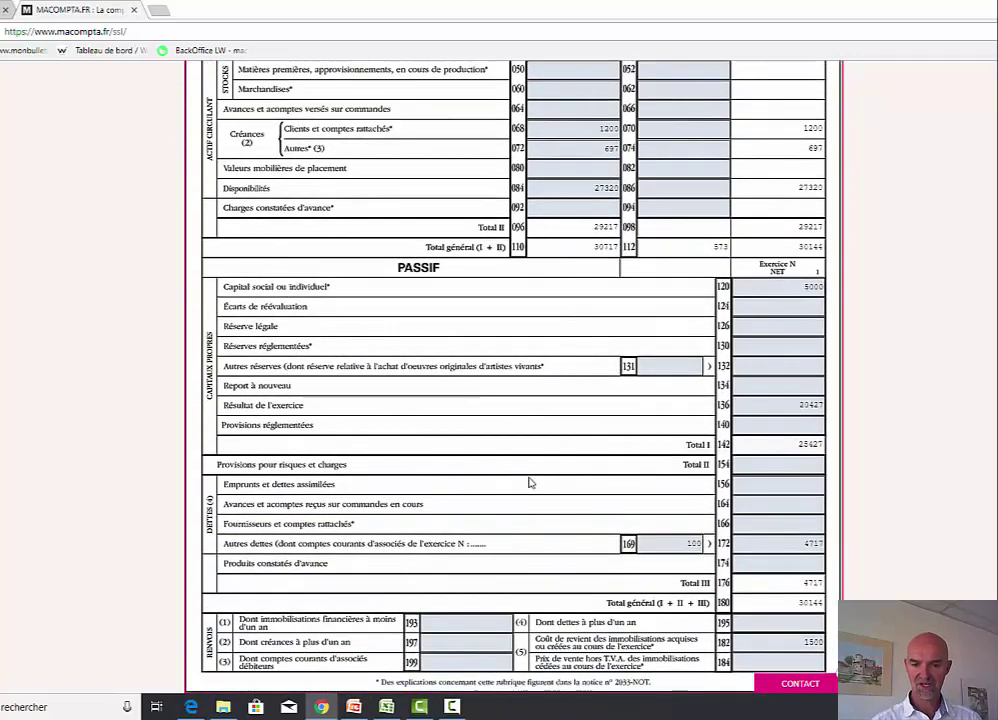
scroll(529, 483, "up", 4)
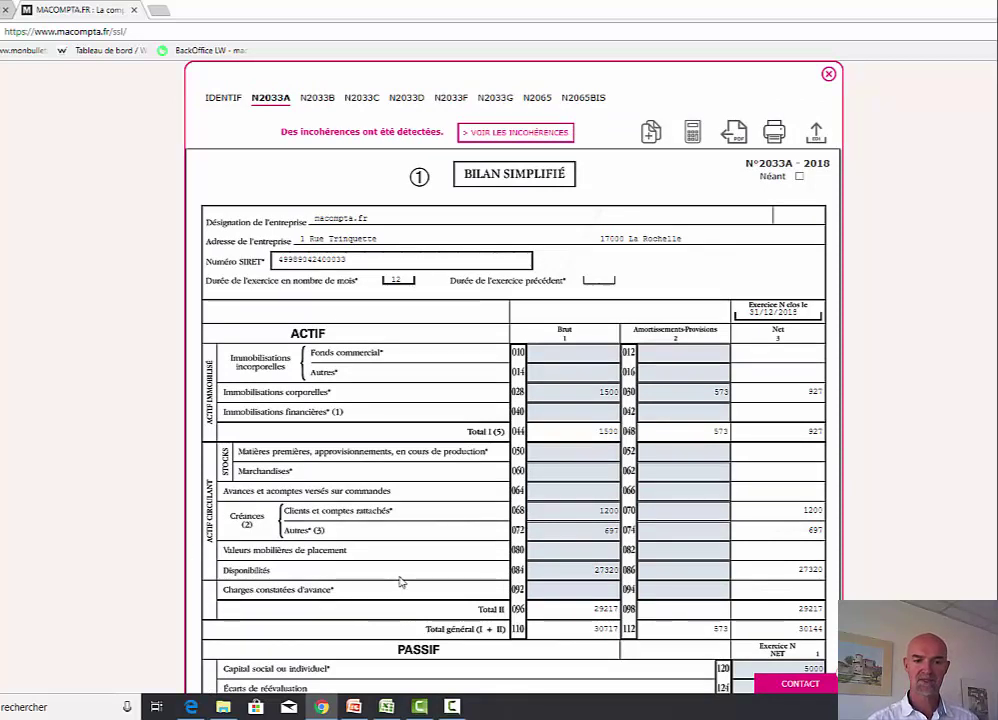
left_click(592, 511)
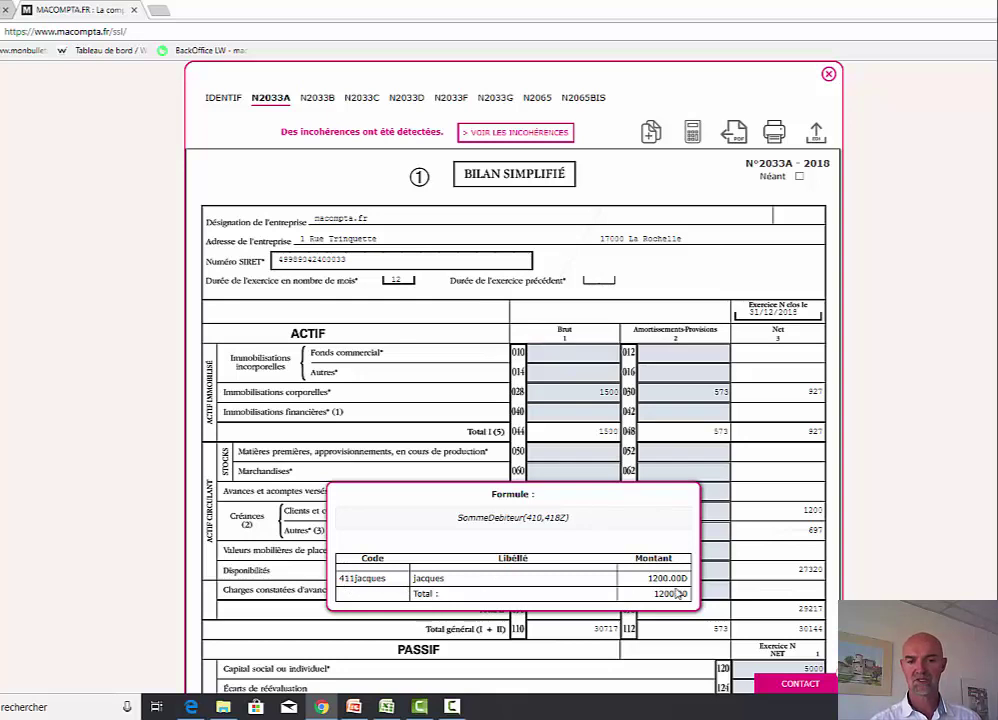
left_click(736, 532)
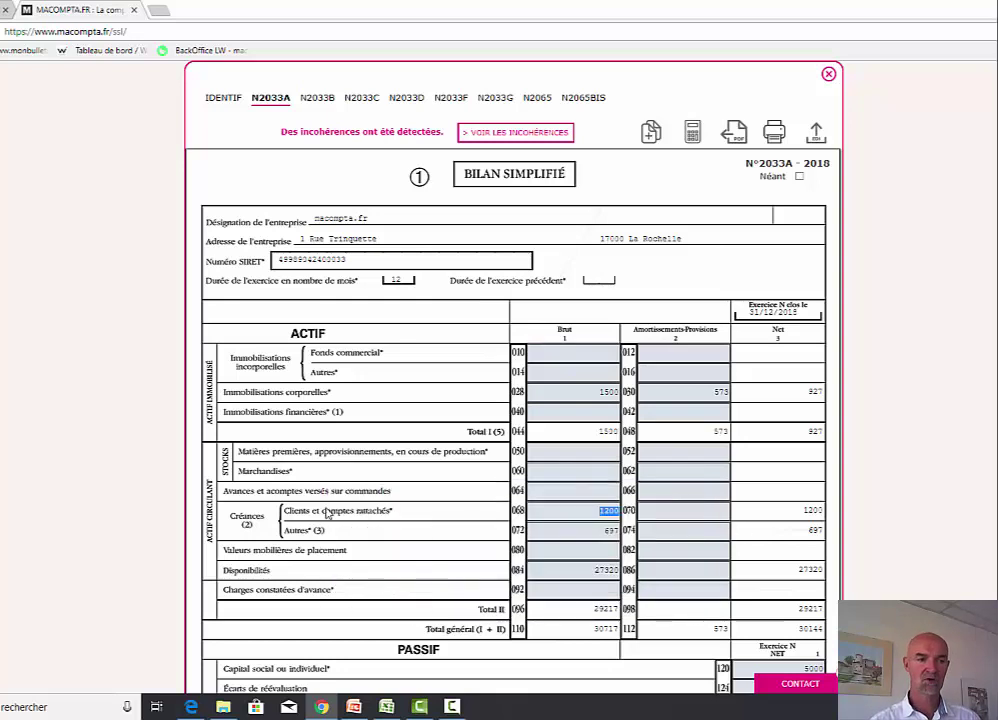
left_click(581, 514)
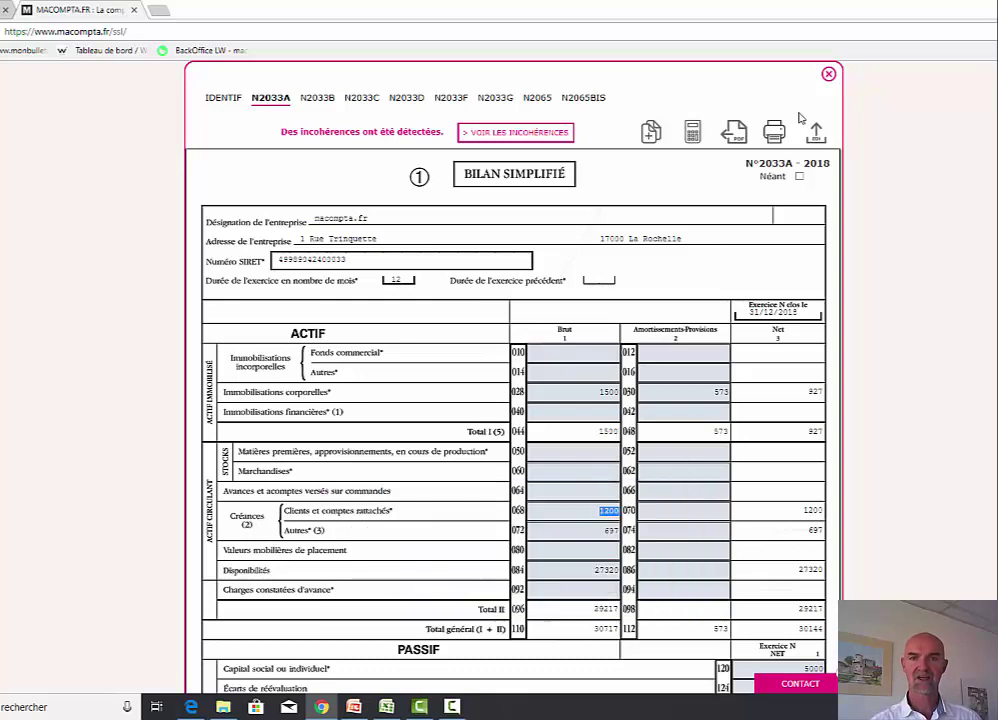
left_click(829, 74)
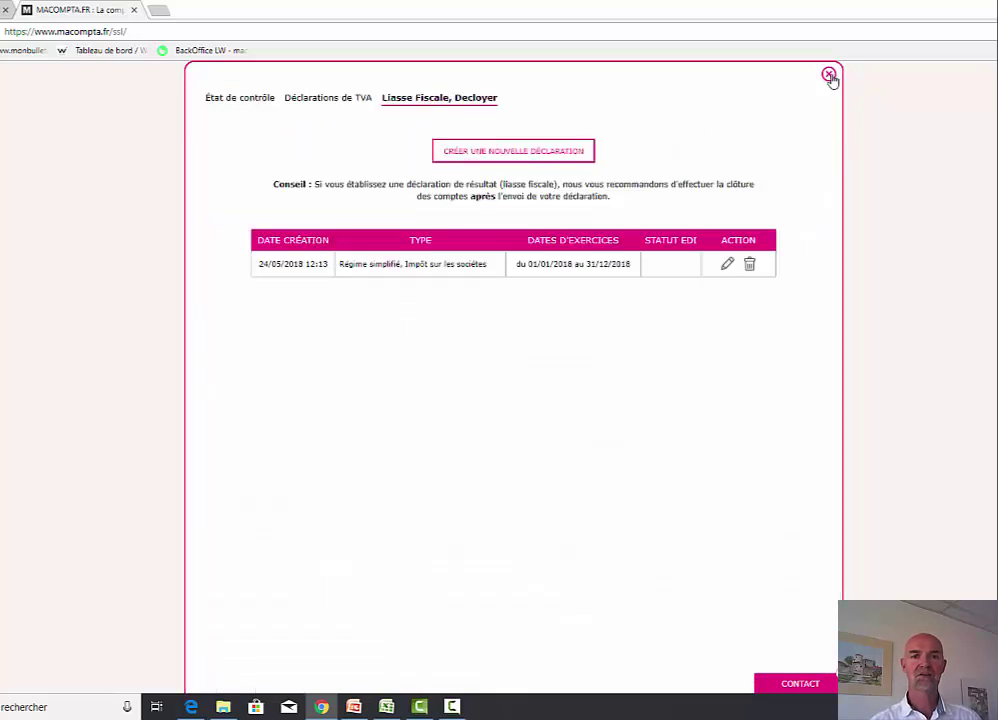
- Run an account inquiry on the 411 customer account
left_click(829, 75)
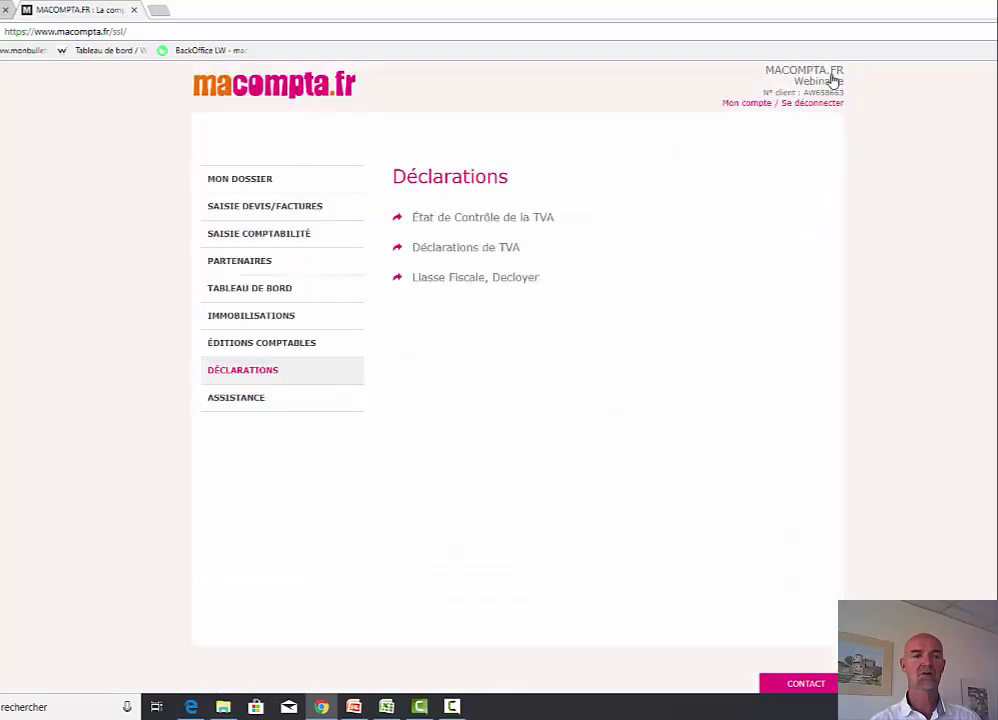
left_click(250, 345)
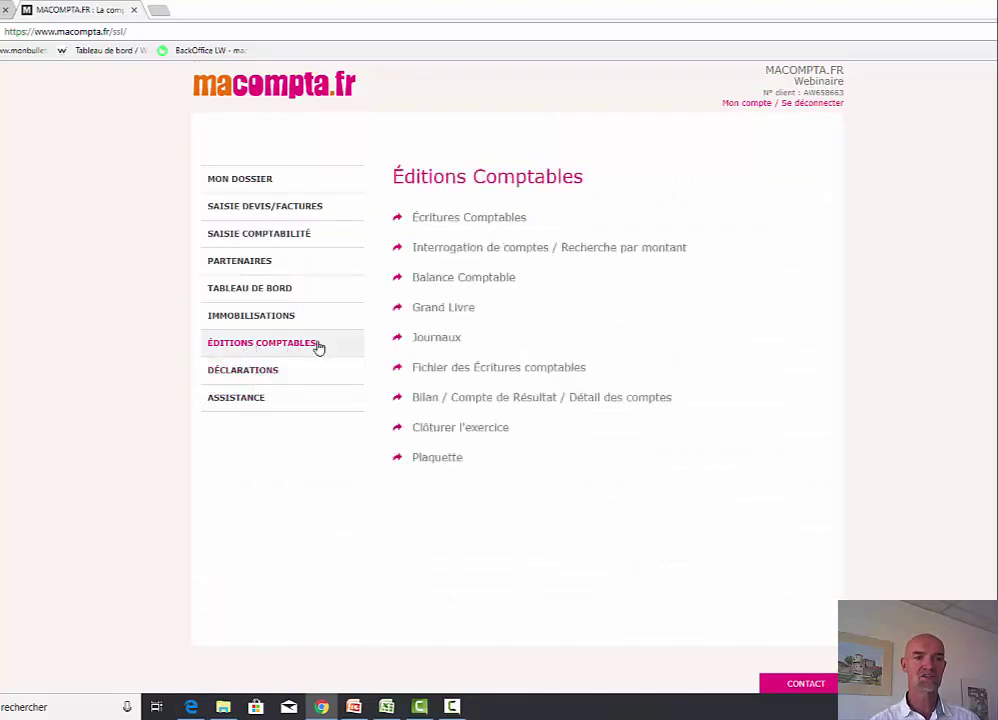
left_click(456, 248)
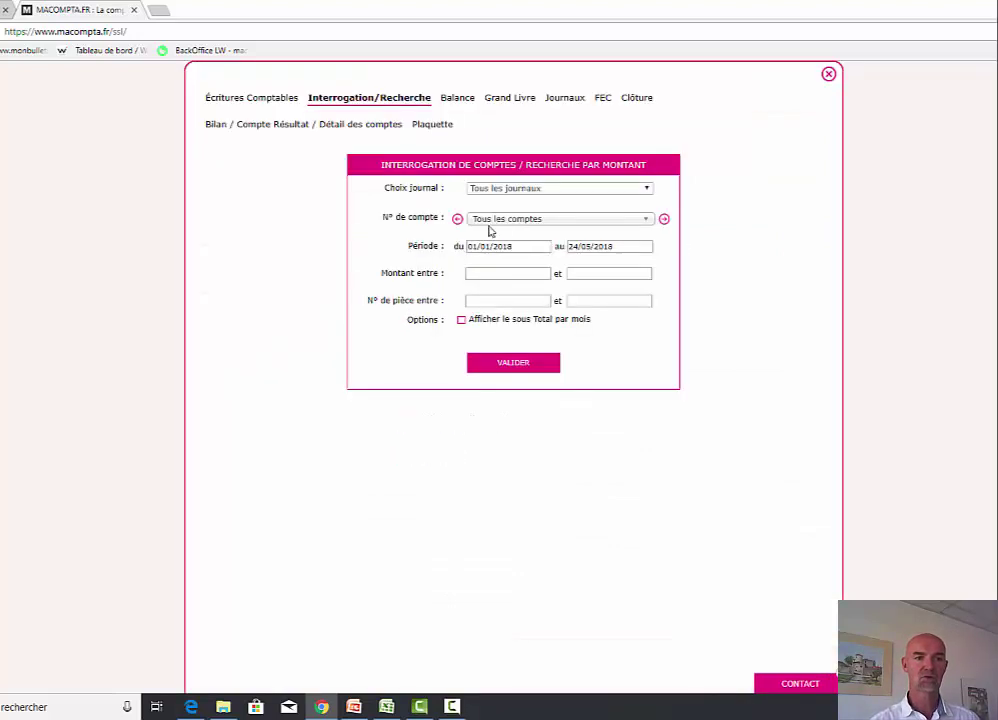
left_click(495, 220)
type("411")
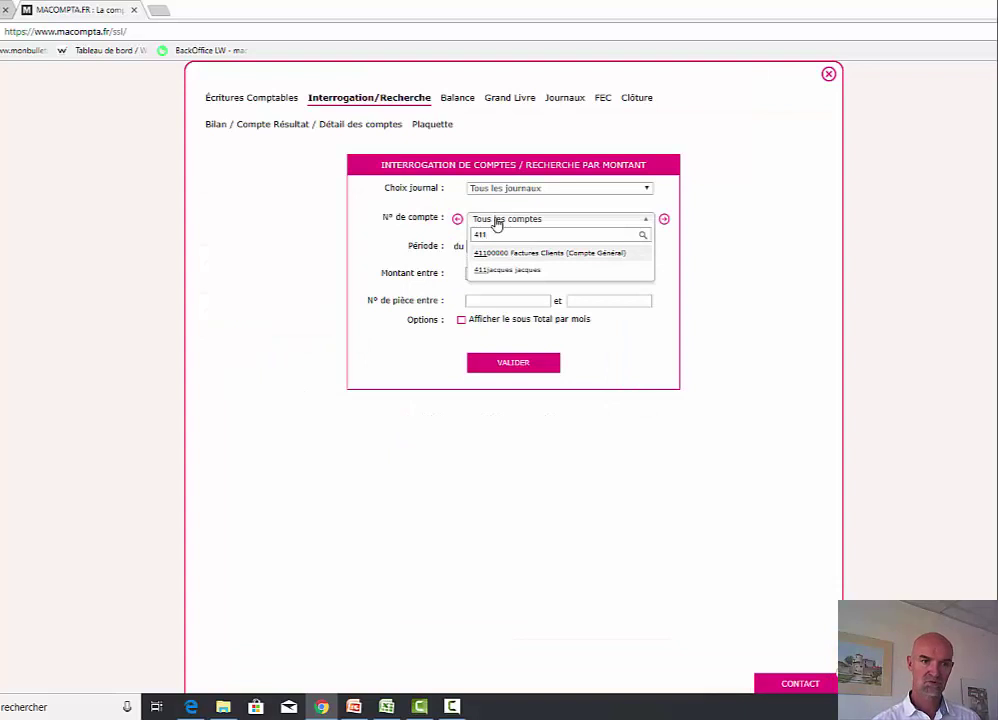
left_click(517, 279)
left_click(522, 362)
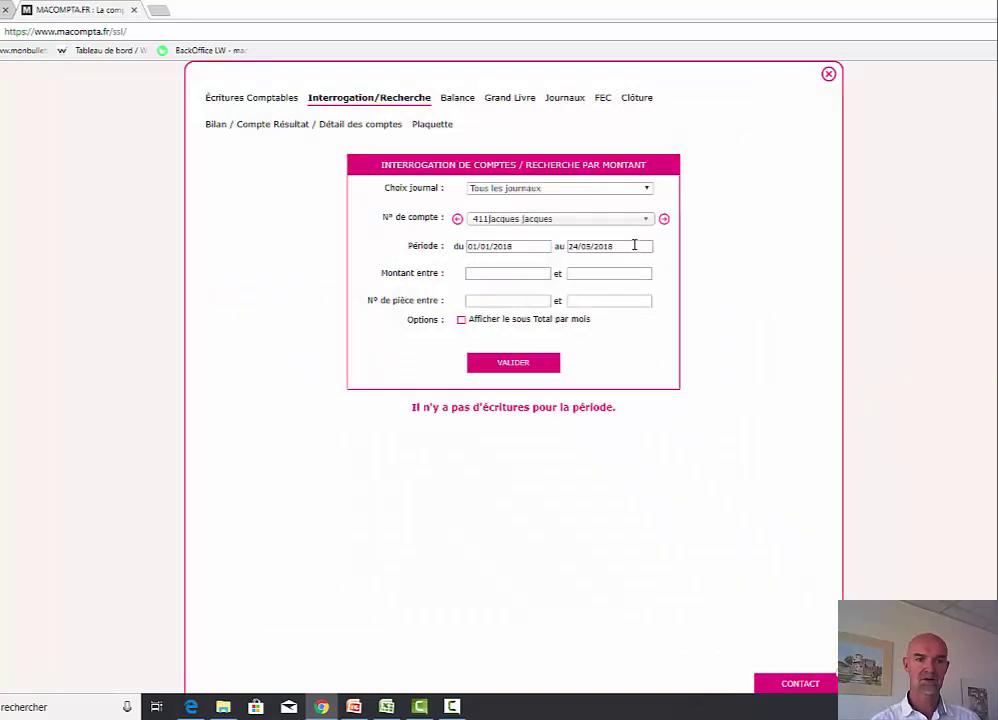
- Extend the inquiry period to 31/12/2018 to confirm the 1200.00 invoice debit, then close it
left_click(635, 245)
left_click(630, 263)
left_click(599, 392)
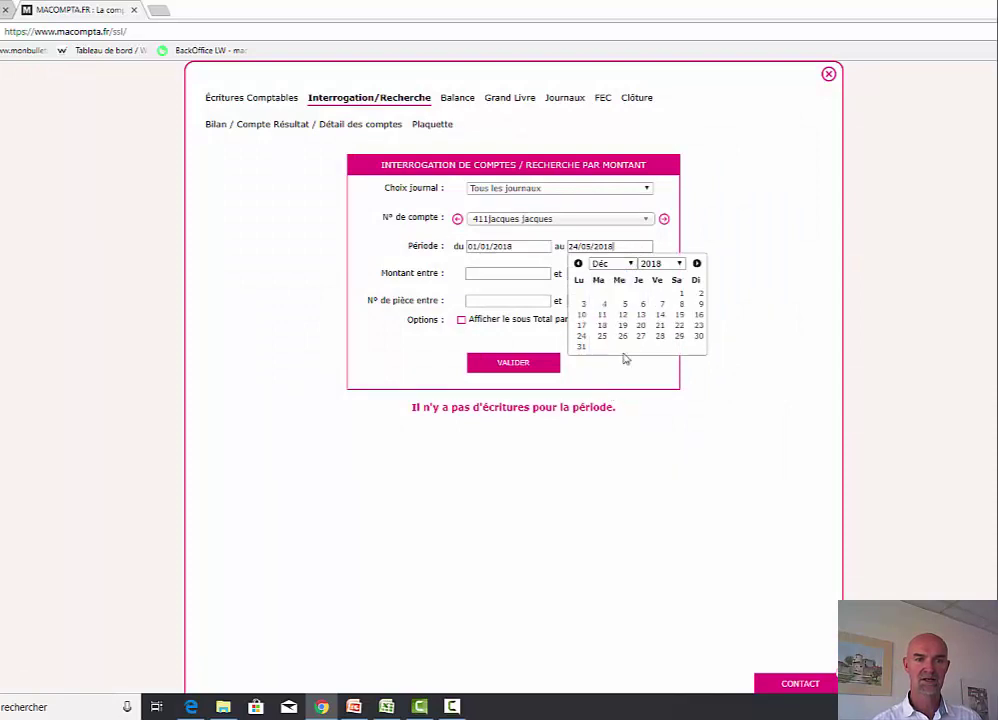
left_click(580, 347)
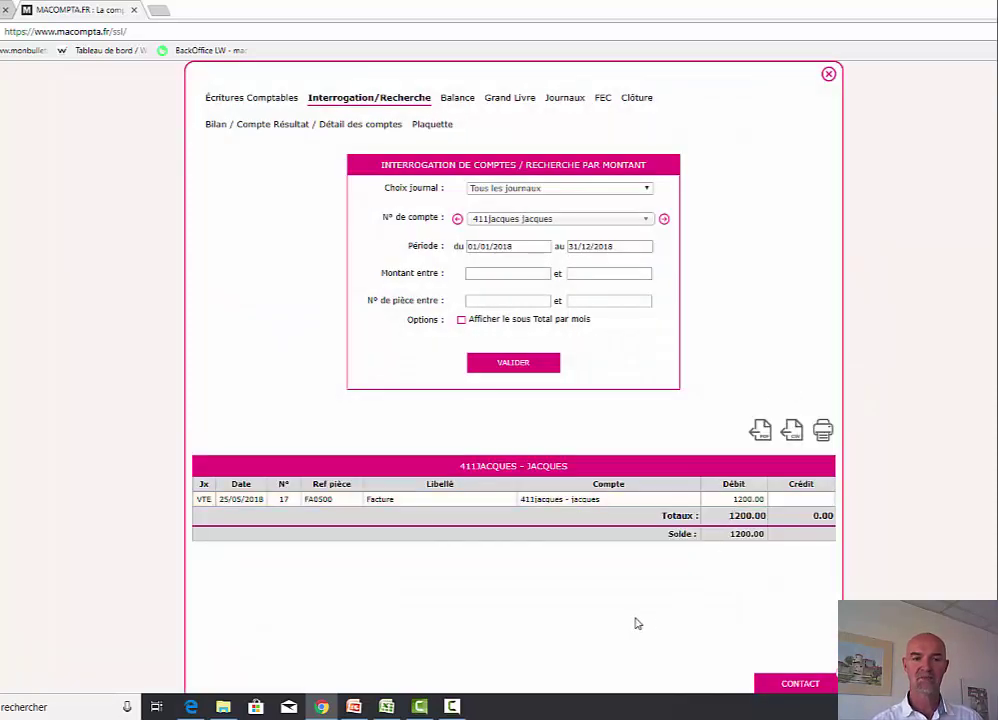
left_click(828, 73)
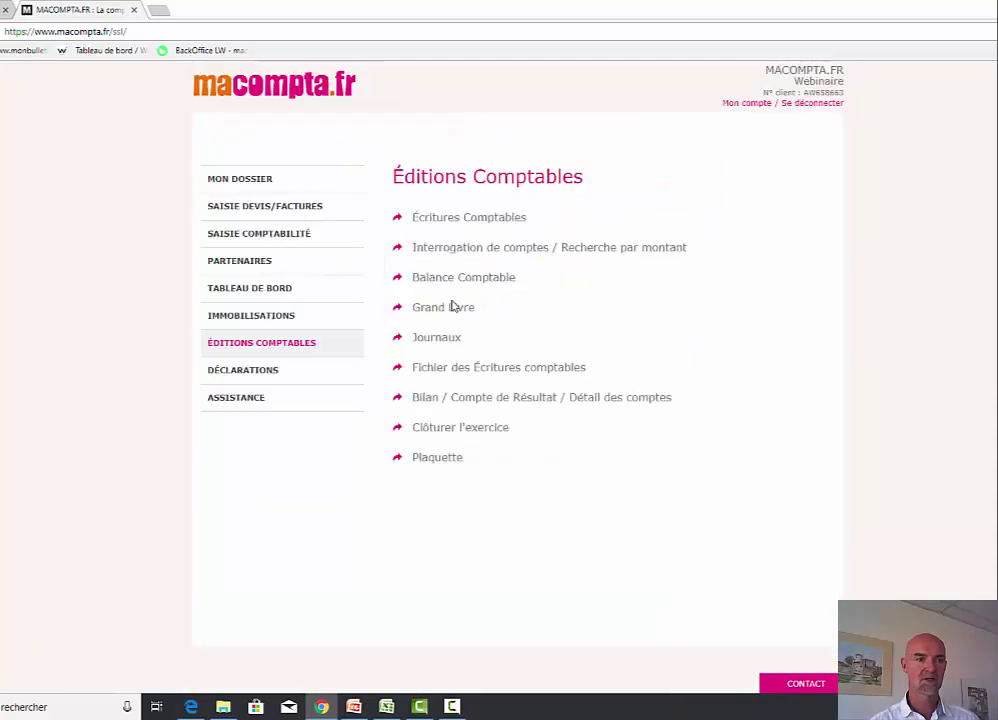
left_click(272, 372)
- Reopen the 2018 return, browse the 2033A and 2033B forms, and review the inconsistency list
left_click(474, 281)
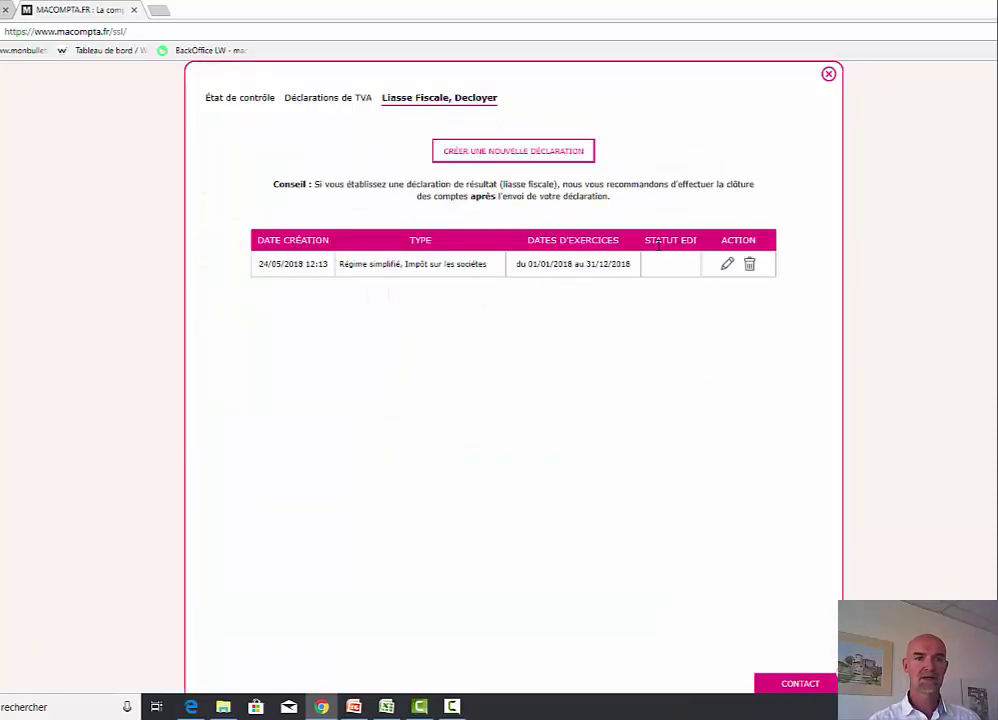
left_click(726, 264)
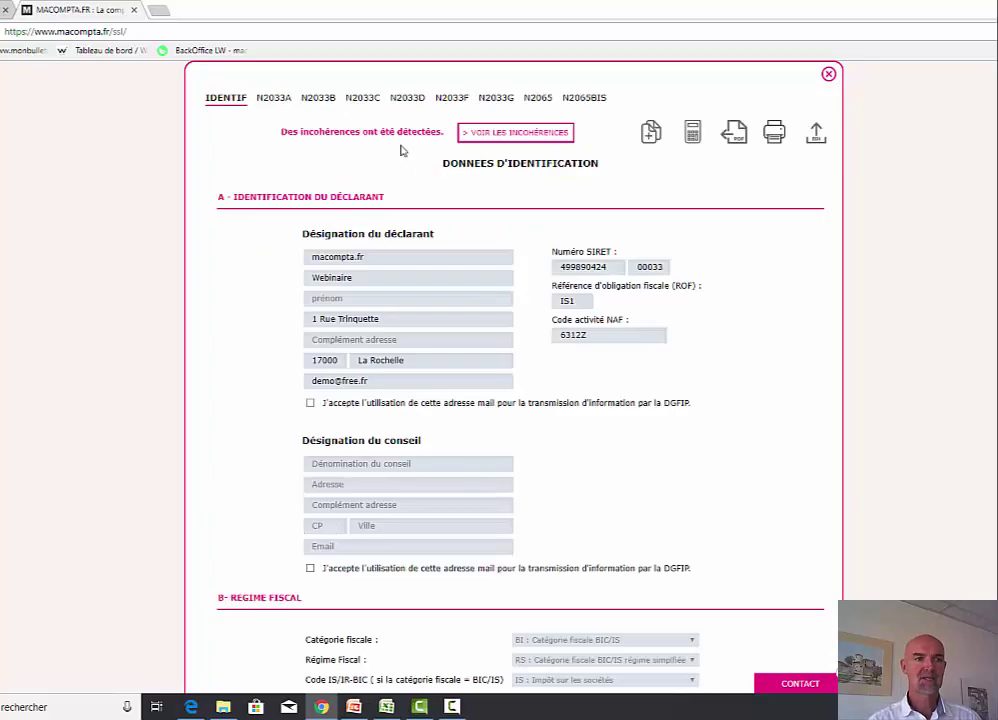
left_click(272, 100)
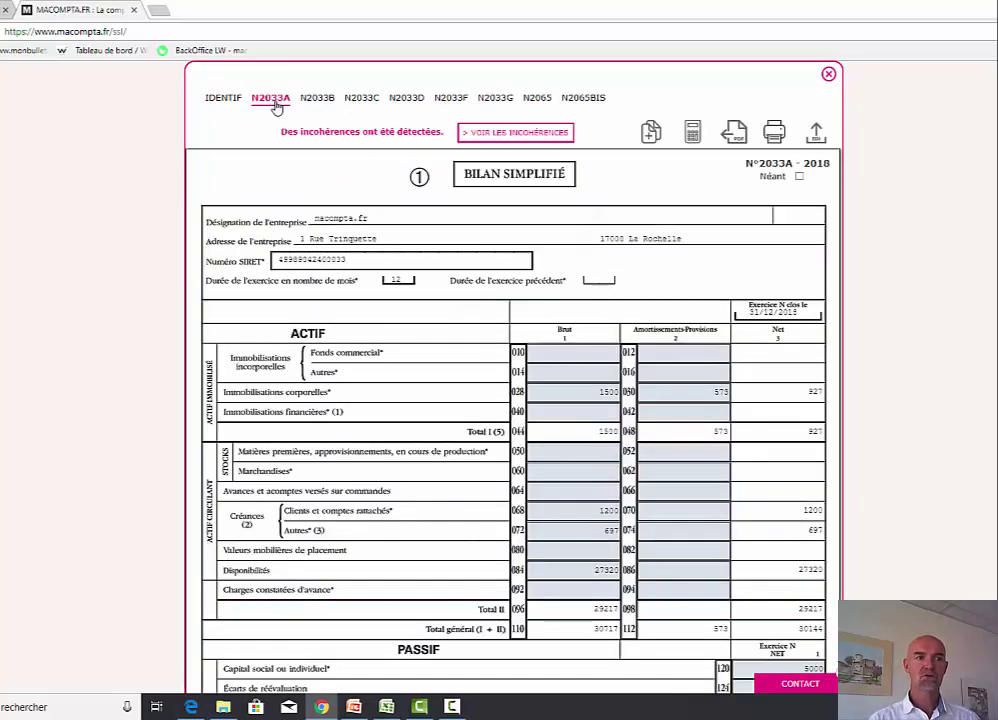
left_click(316, 103)
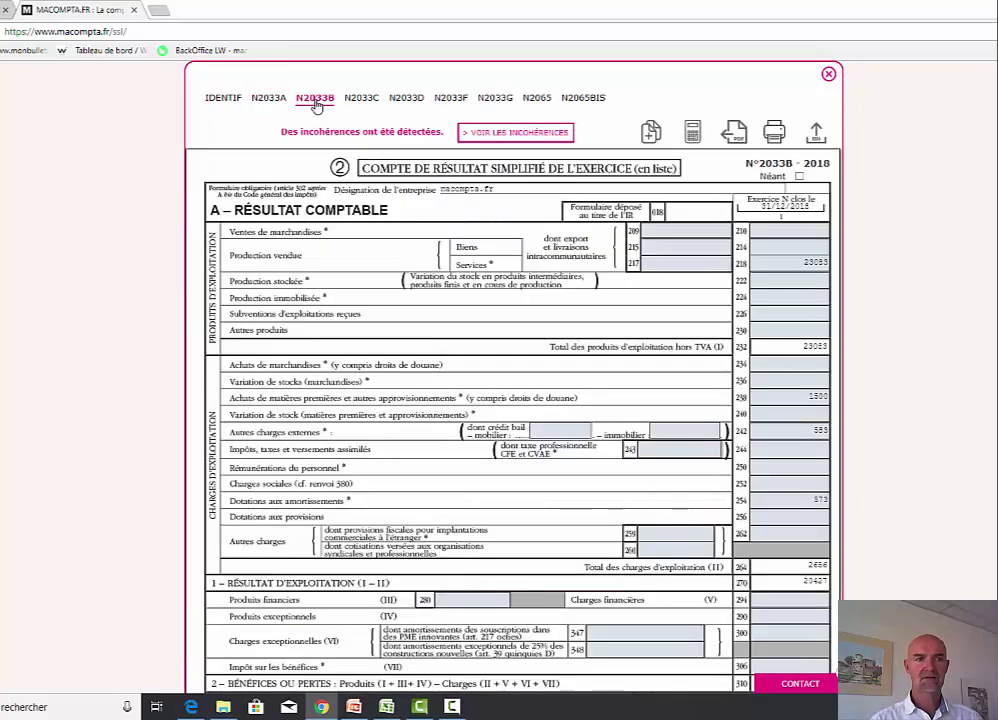
scroll(876, 432, "down", 5)
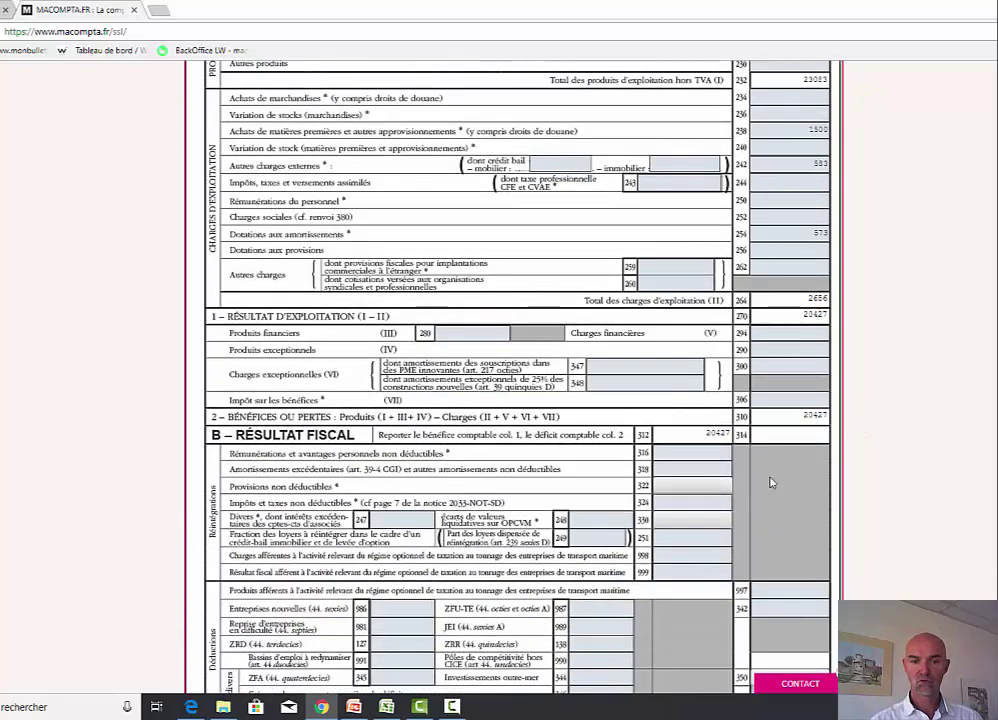
scroll(655, 452, "down", 2)
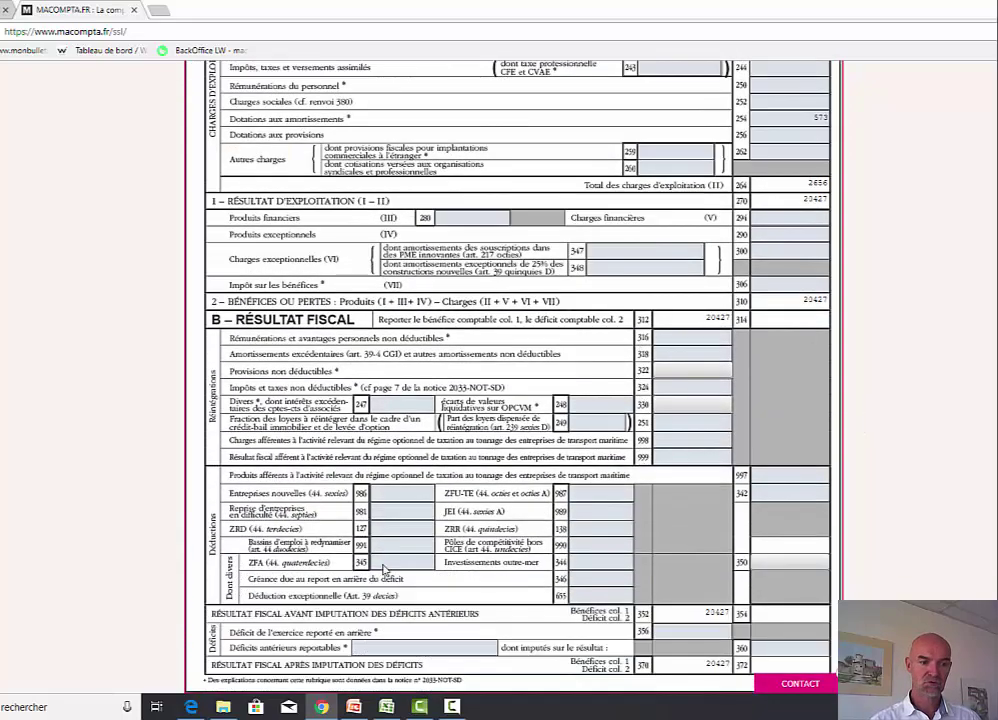
scroll(560, 551, "up", 7)
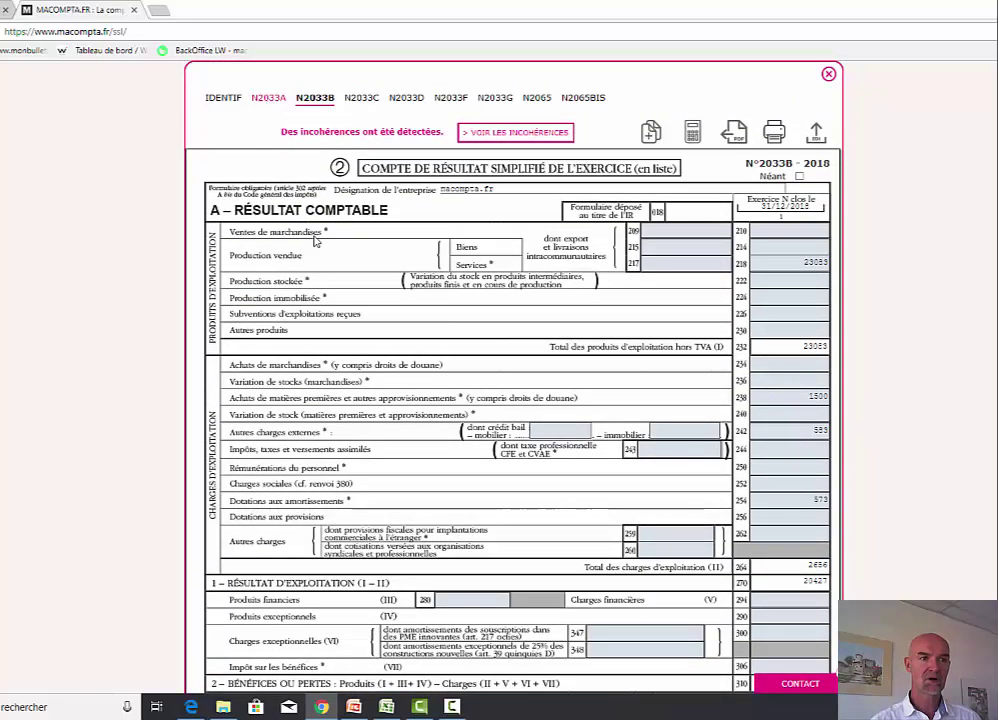
left_click(269, 98)
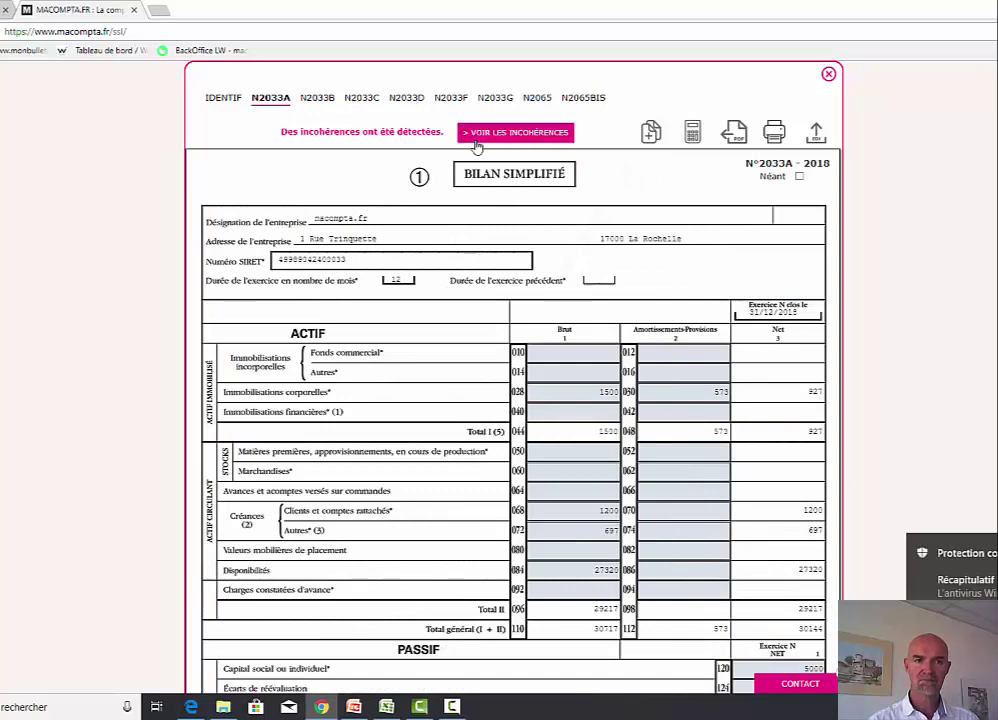
left_click(493, 134)
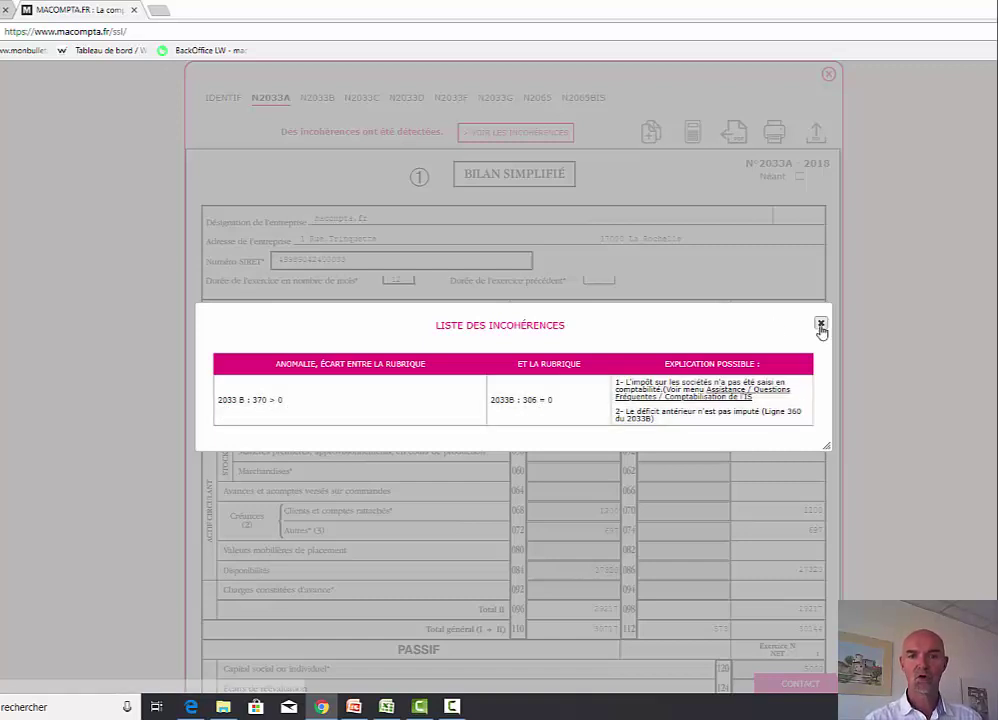
left_click(821, 323)
- Check corporate-tax line 306 on 2033B, then show the inconsistencies flagging line 370 again
left_click(317, 98)
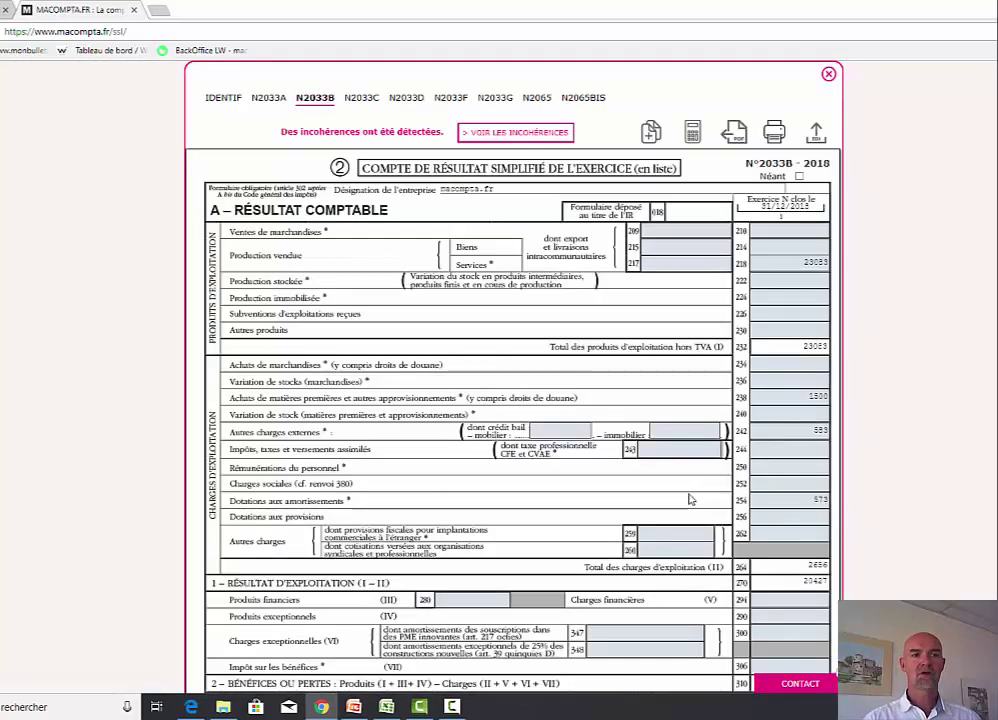
scroll(690, 500, "down", 5)
scroll(688, 506, "down", 3)
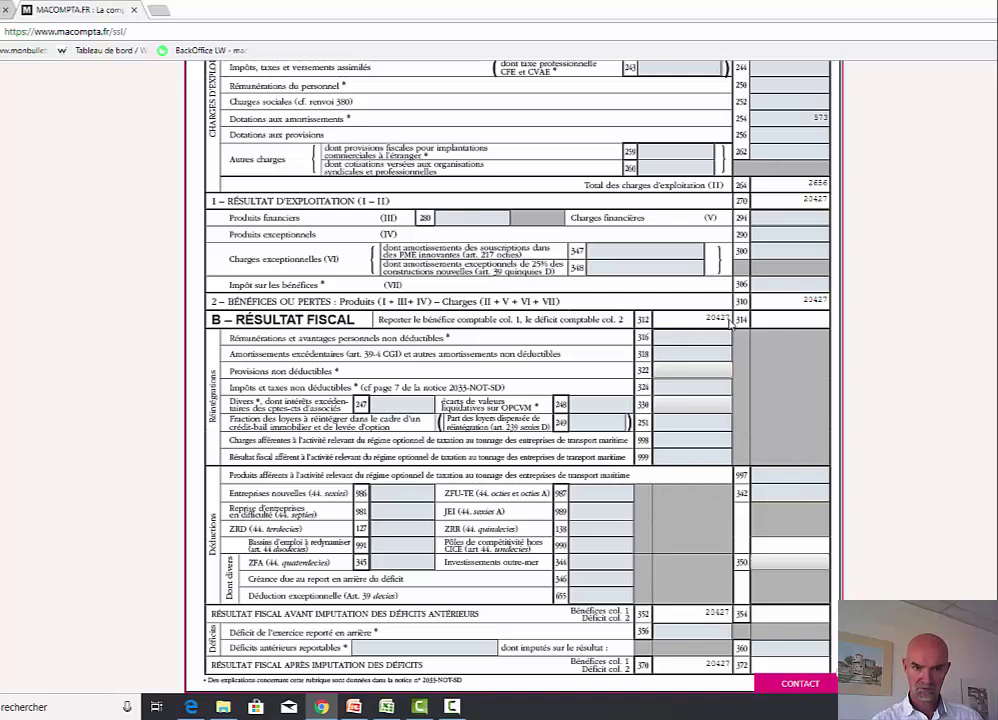
left_click(770, 284)
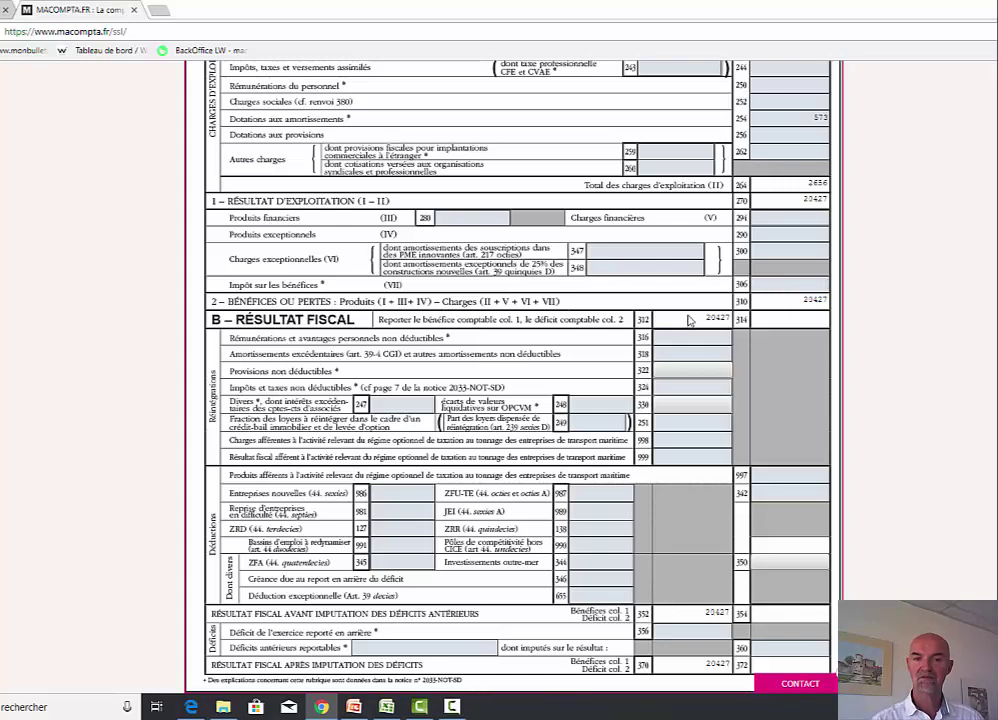
scroll(487, 350, "up", 4)
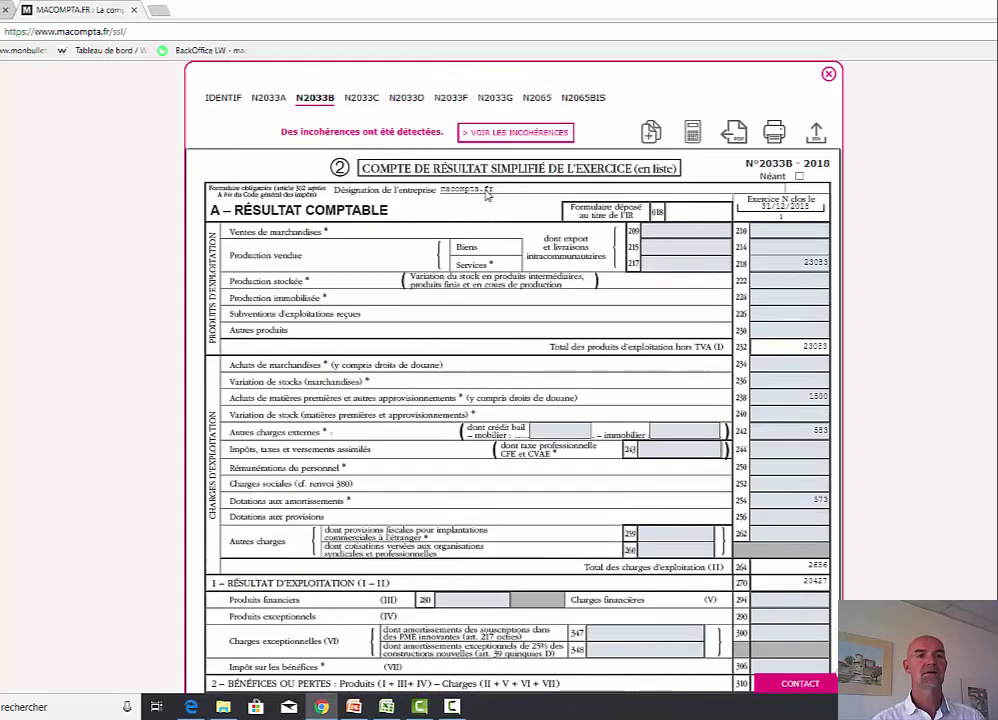
left_click(496, 135)
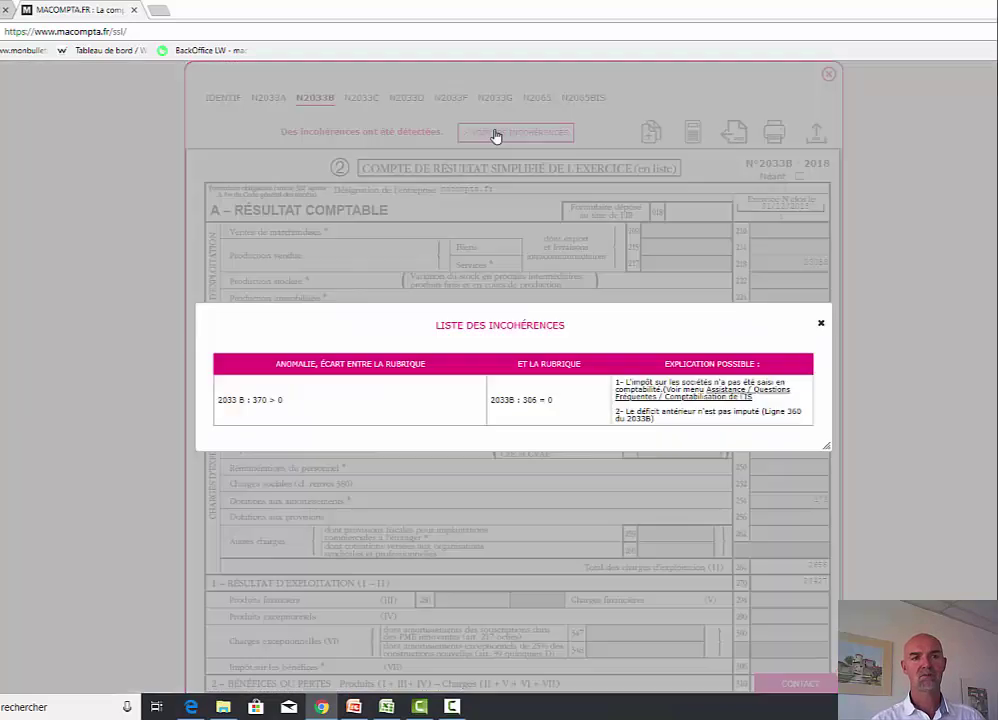
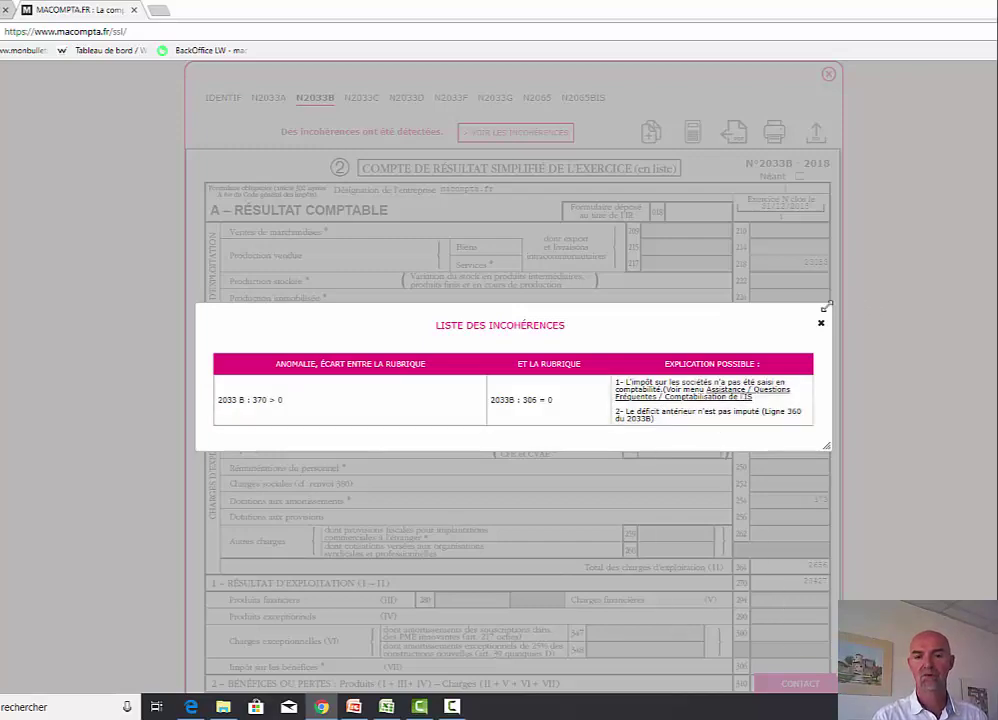
- Dismiss the inconsistencies and enter 204 under carried-forward deficits in section B of 2033B
left_click(820, 323)
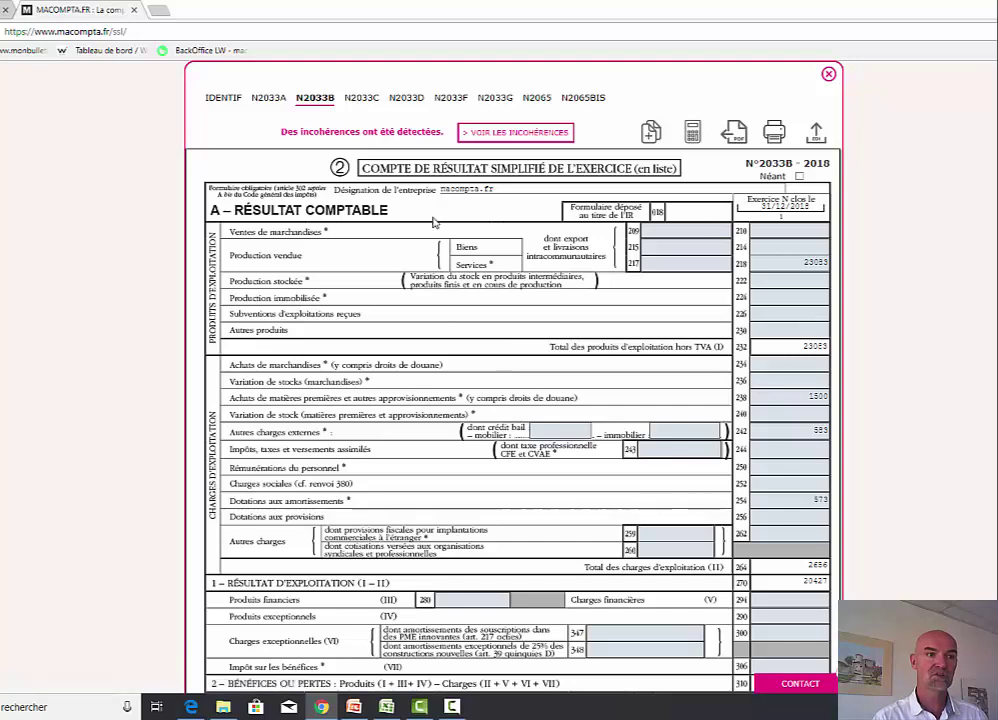
scroll(536, 377, "down", 4)
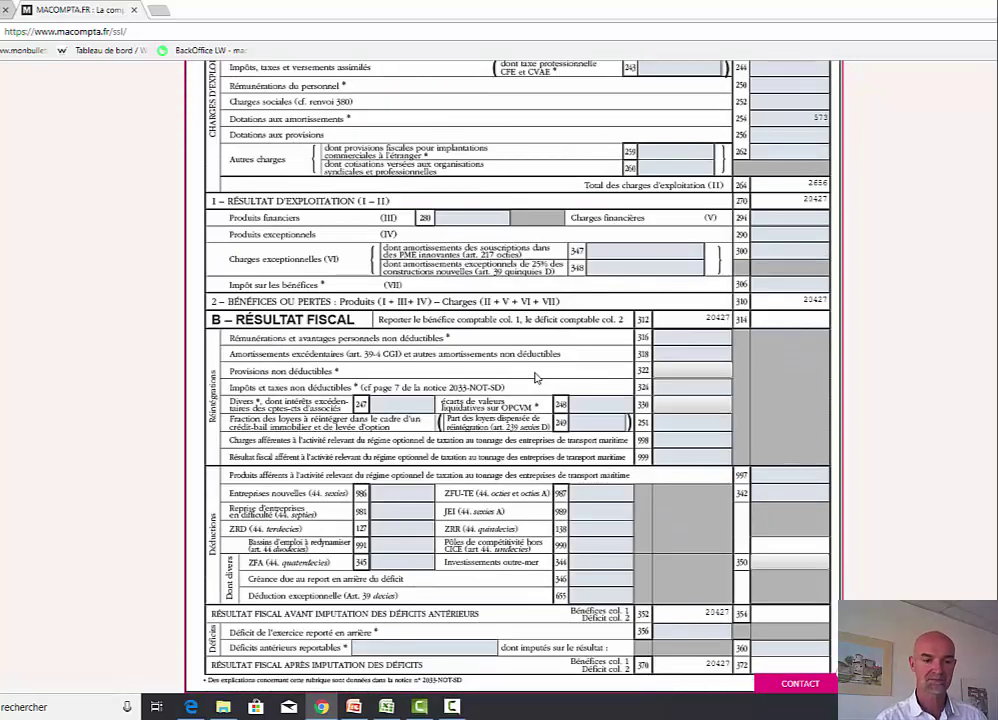
left_click(443, 646)
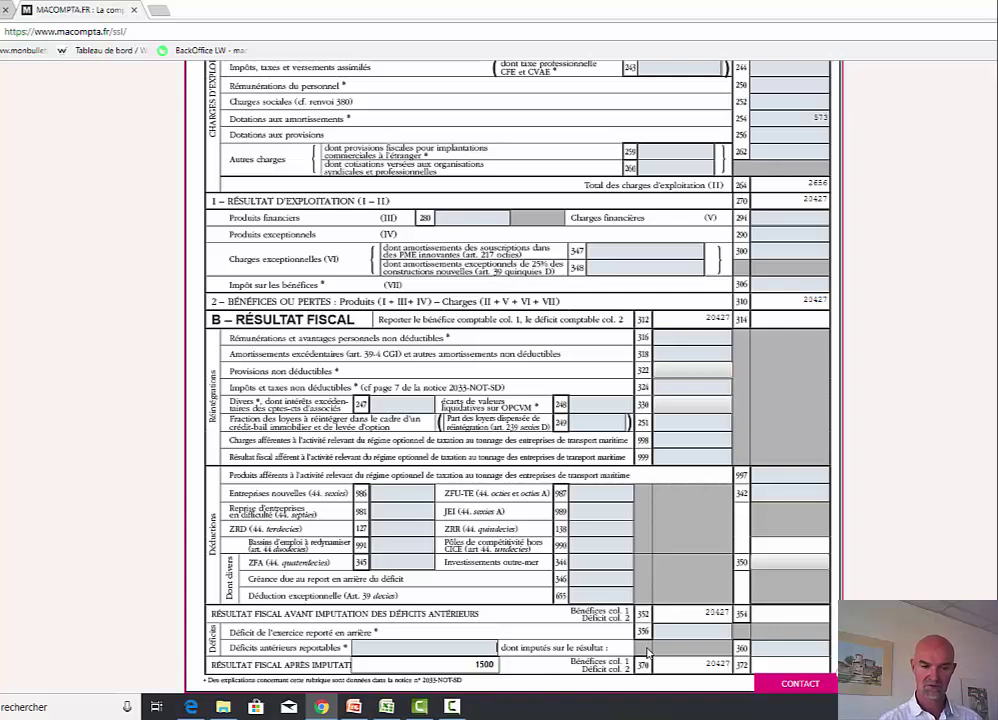
key("Escape")
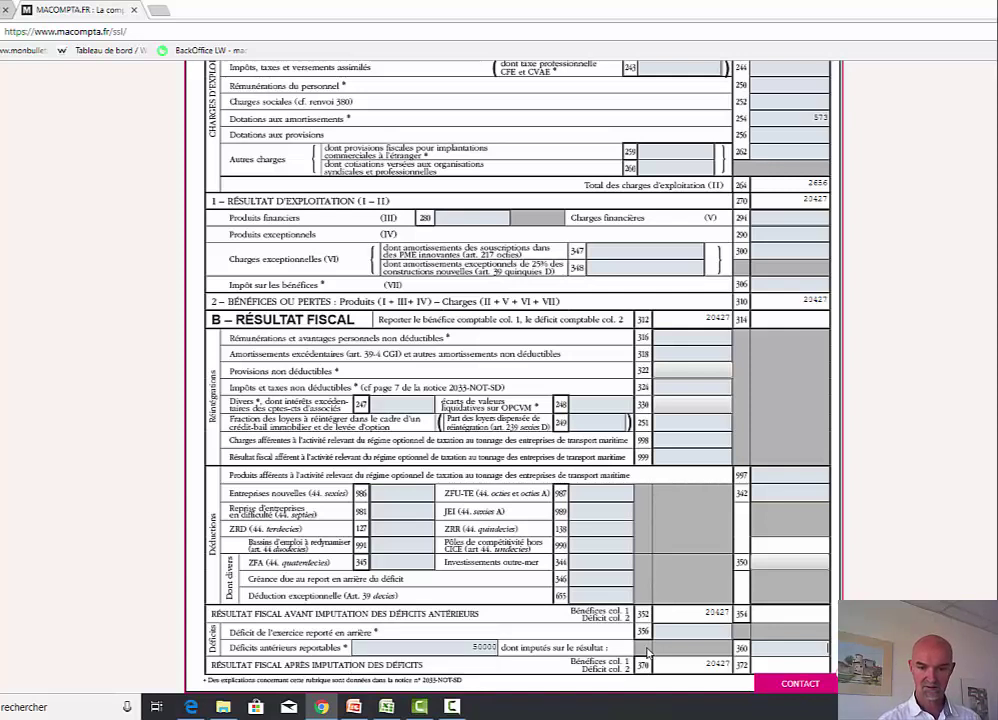
type("20")
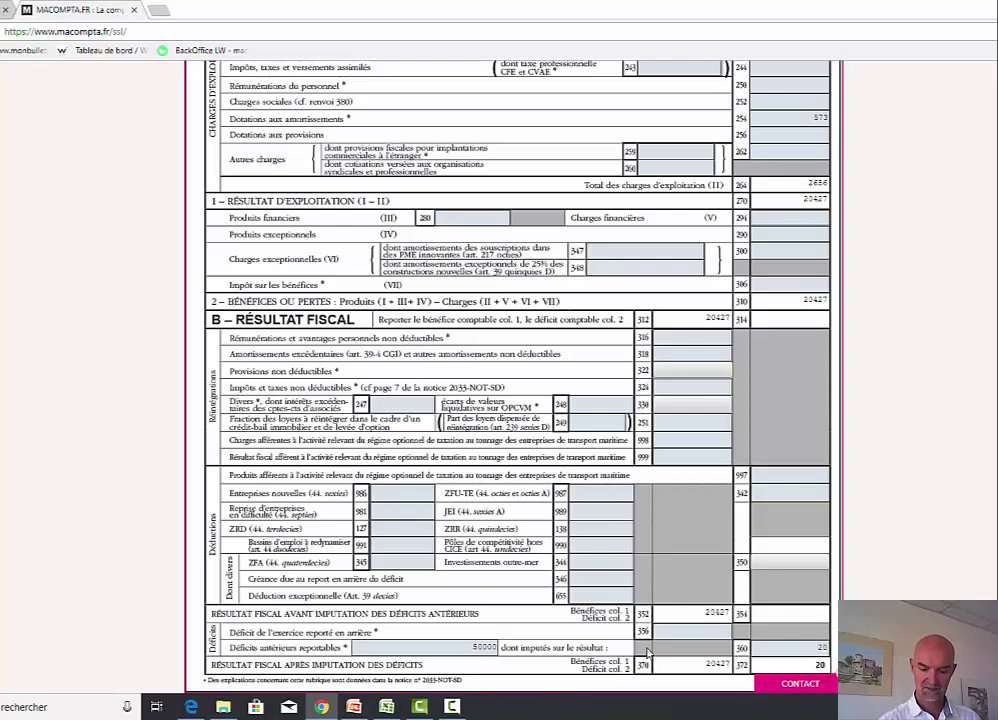
type("427")
scroll(648, 652, "up", 4)
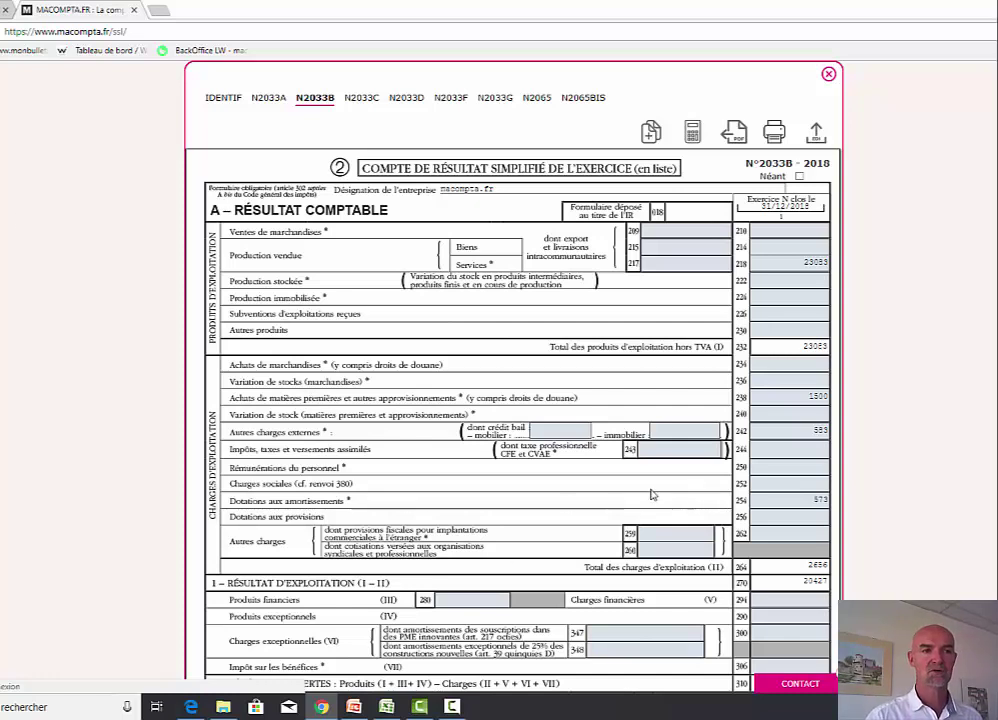
- Add the N2069RCI tax-credit sheet to the sheets selected for teletransmission
left_click(362, 98)
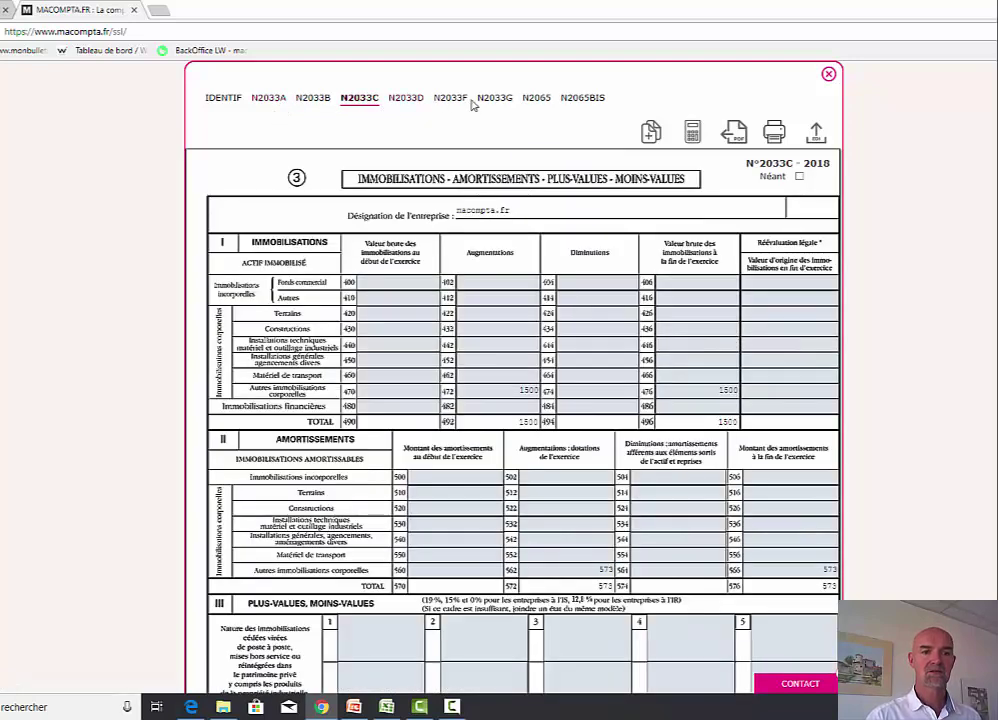
left_click(405, 98)
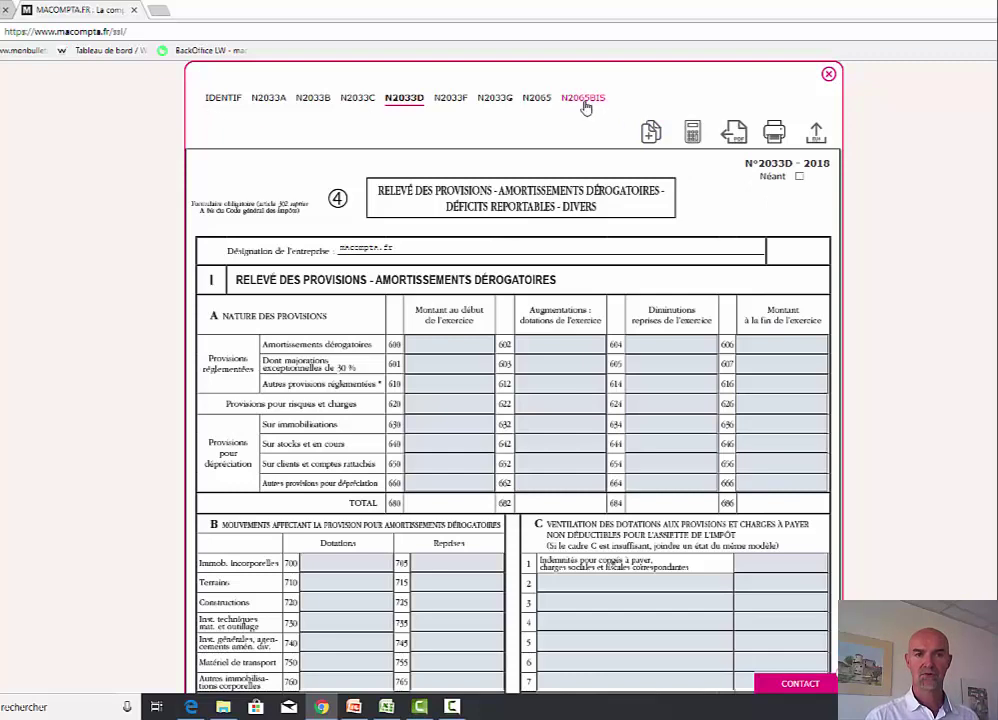
left_click(652, 134)
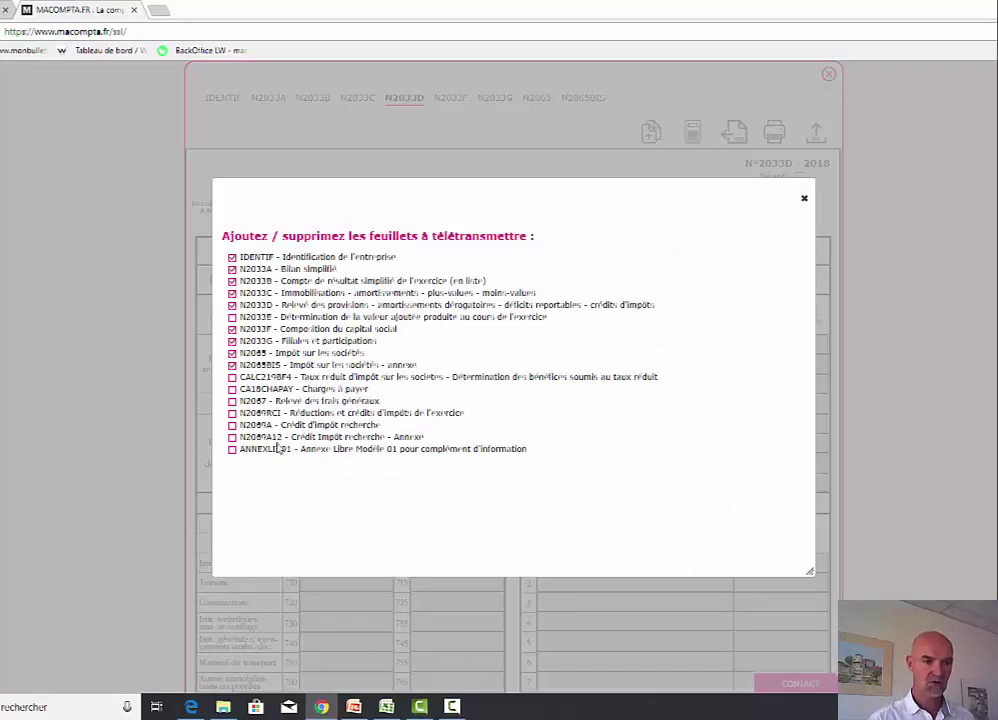
left_click(232, 413)
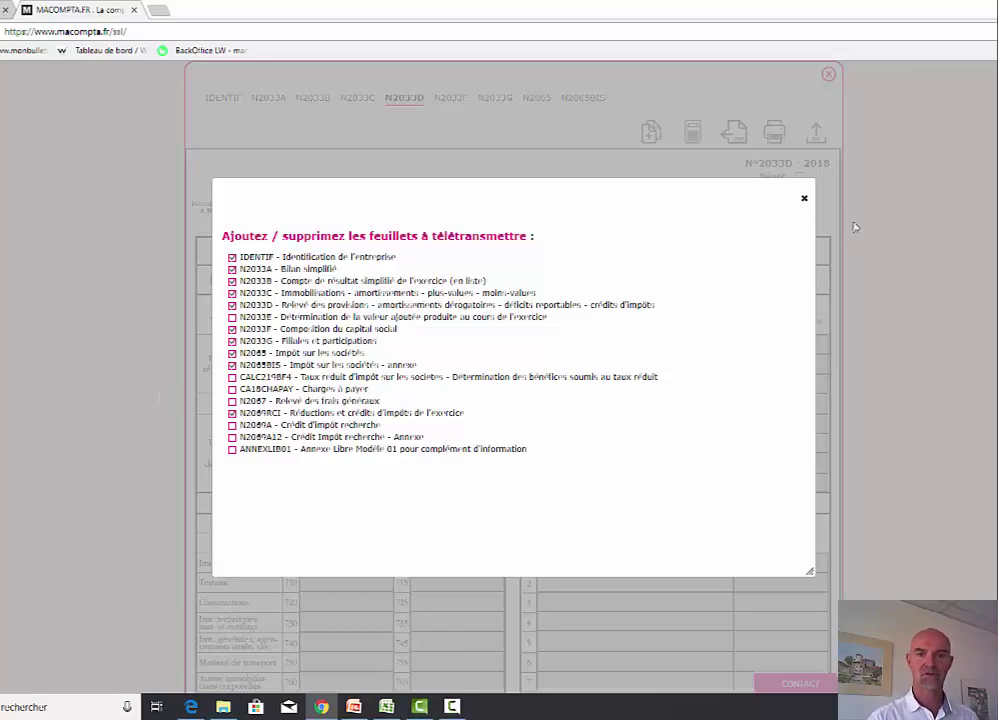
left_click(804, 199)
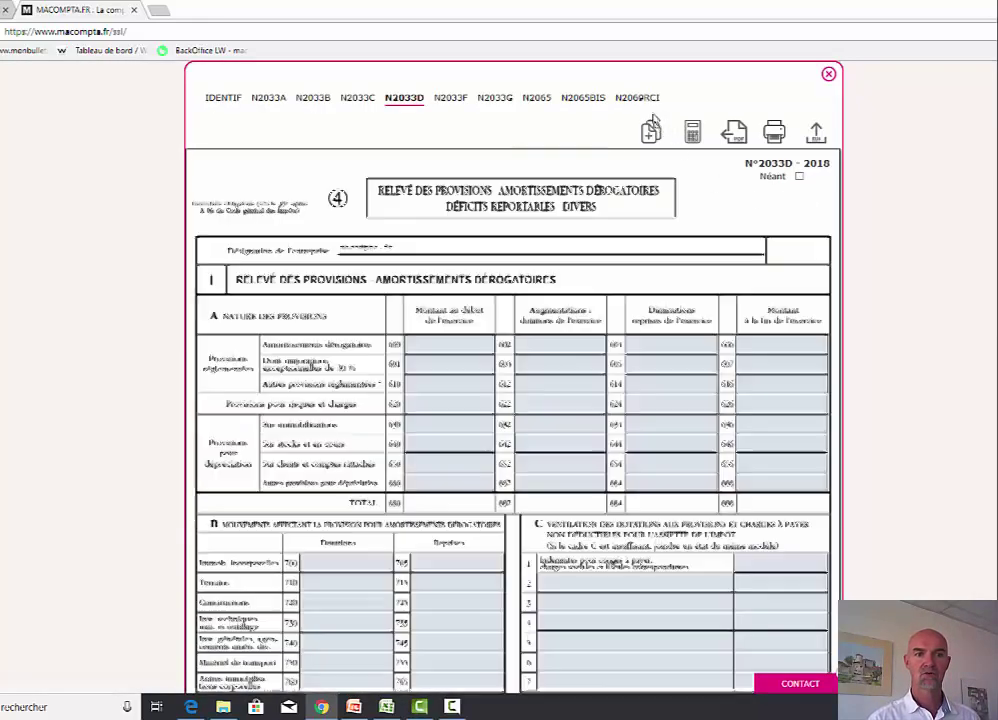
- Enter a 1000 CICE credit on the N2069RCI sheet and bring up the sending history
left_click(638, 98)
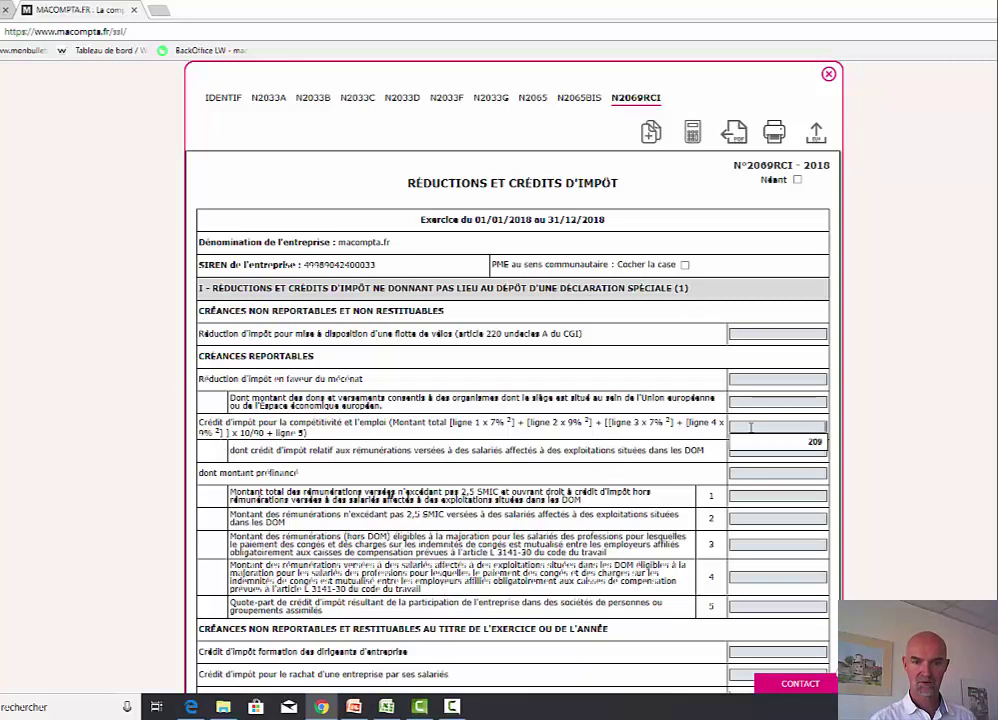
type("1000")
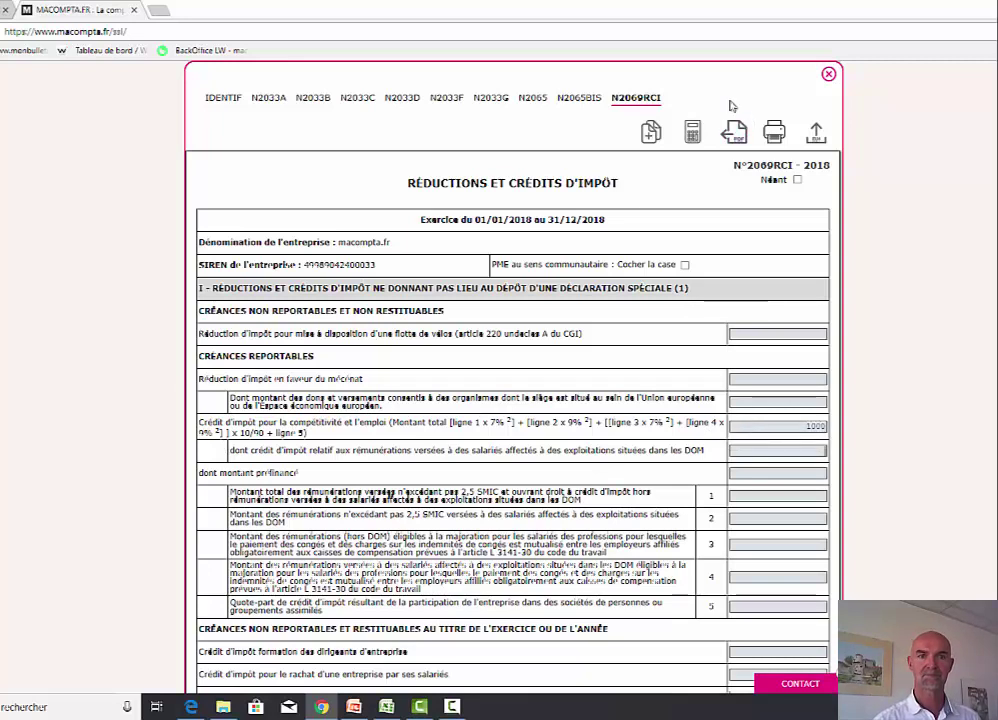
left_click(581, 98)
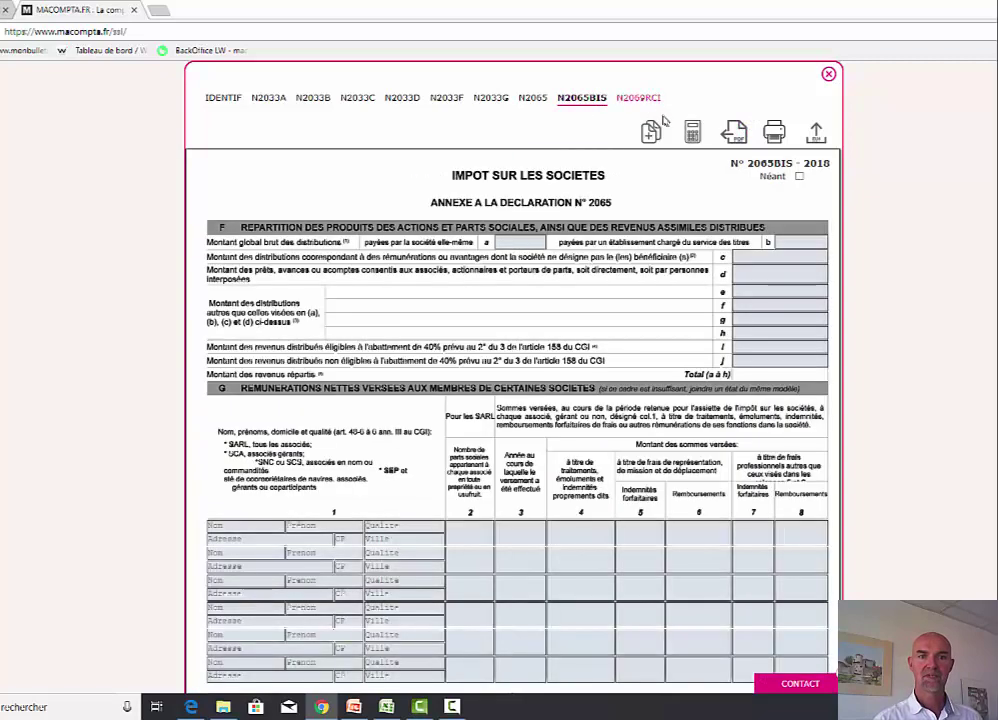
left_click(636, 98)
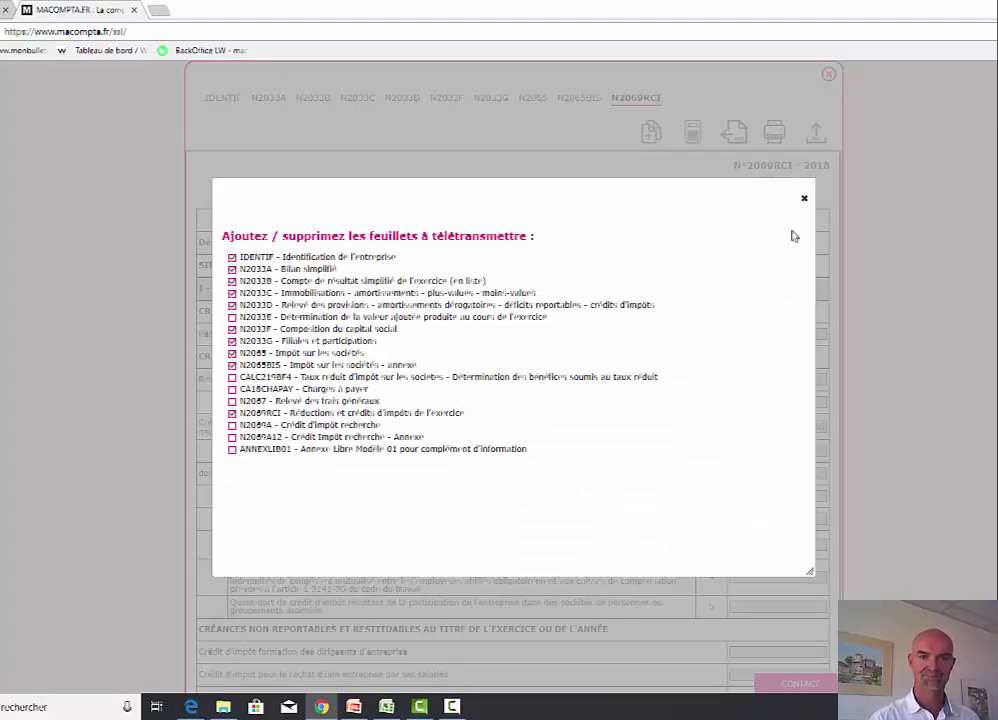
left_click(804, 199)
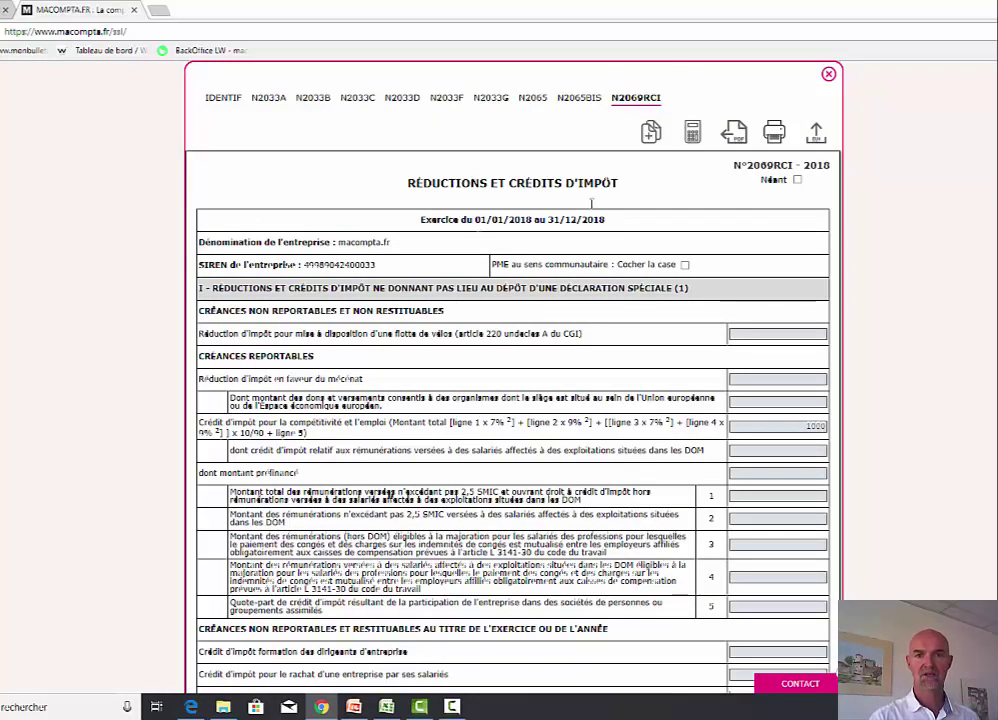
left_click(816, 134)
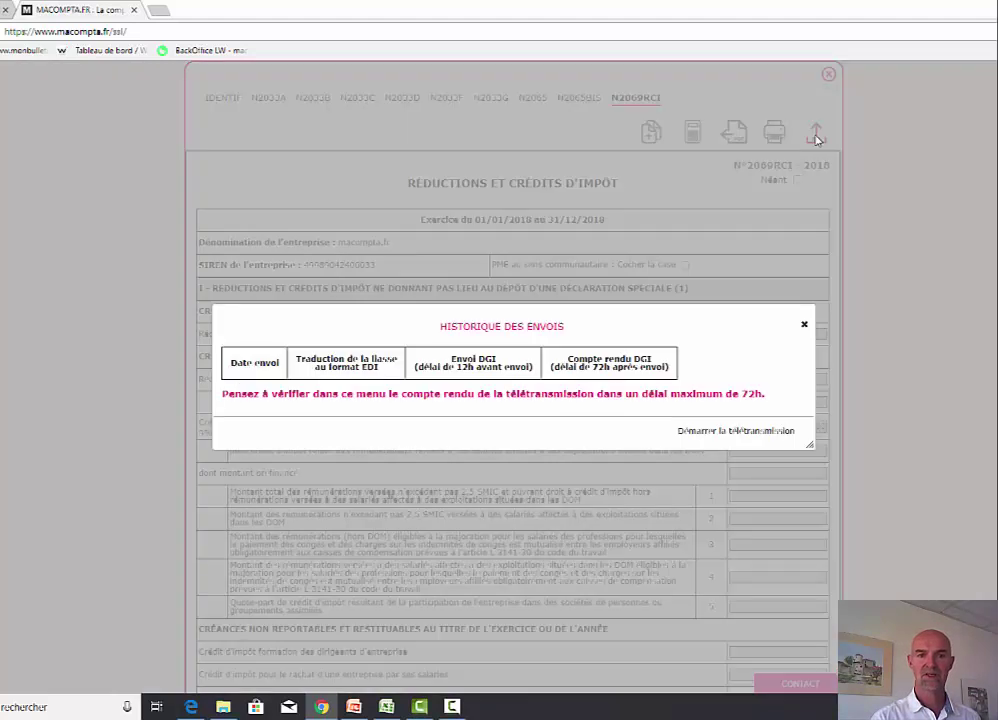
- Teletransmit the 2018 return, leaving it 'En cours d'envoi', and close the sending history
left_click(728, 432)
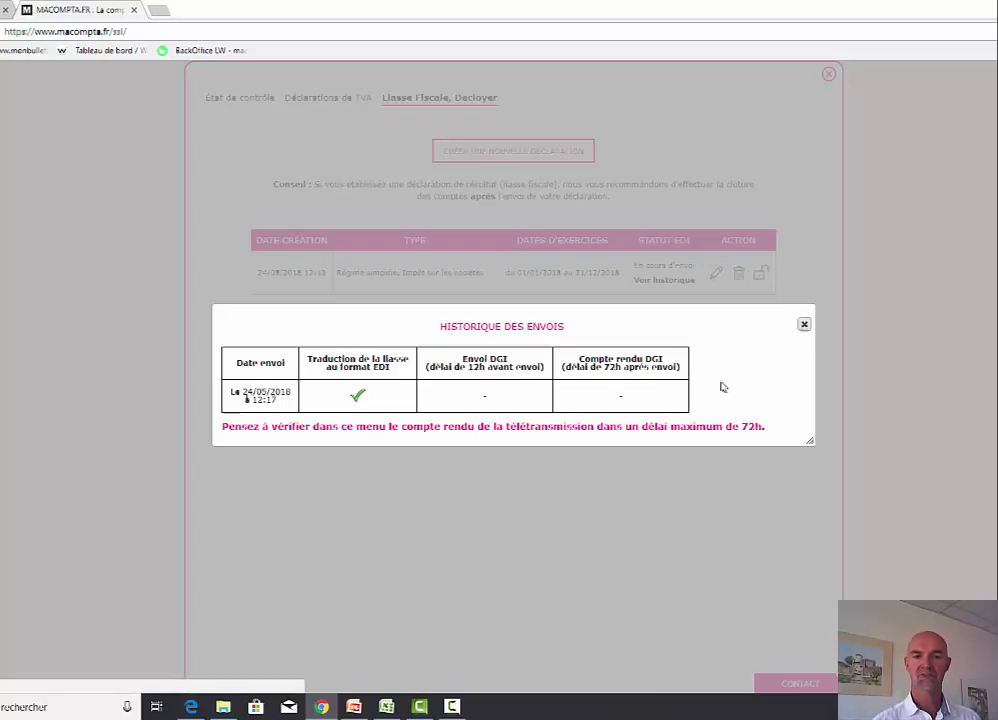
left_click(804, 328)
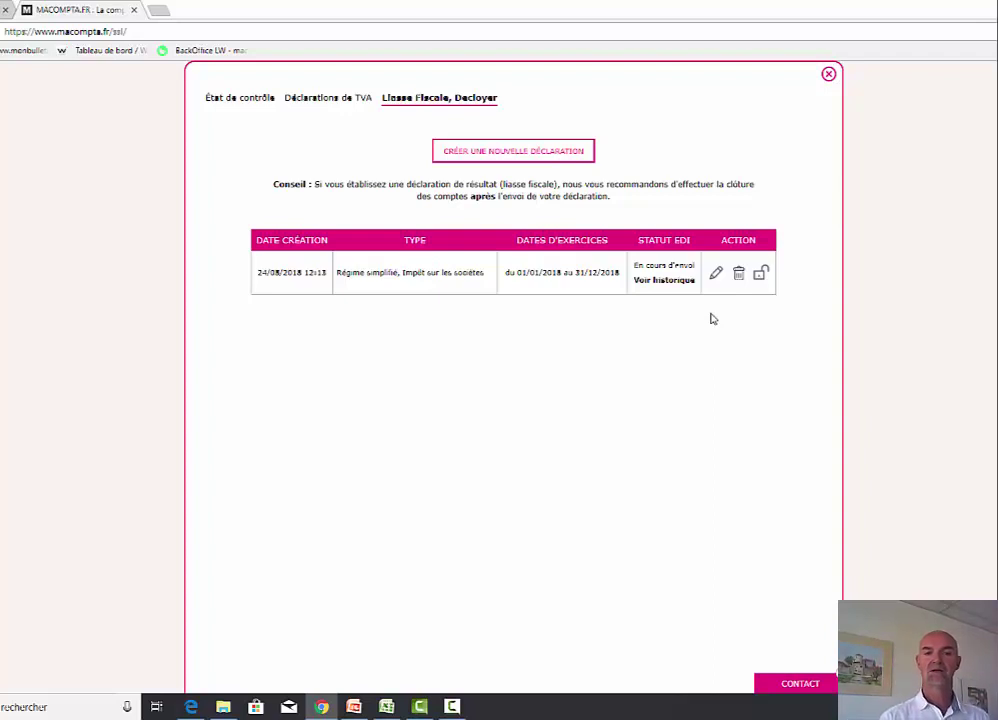
- Read the Questions fréquentes article '807 Motifs de rejet' on tax return rejections, then close it
left_click(828, 74)
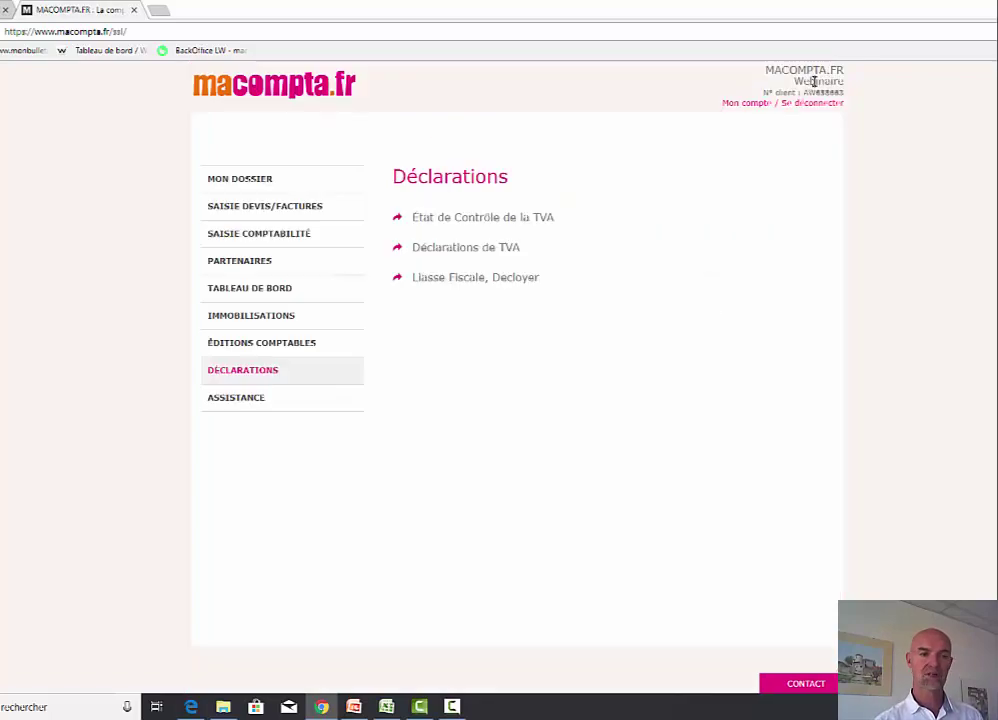
left_click(265, 400)
left_click(440, 217)
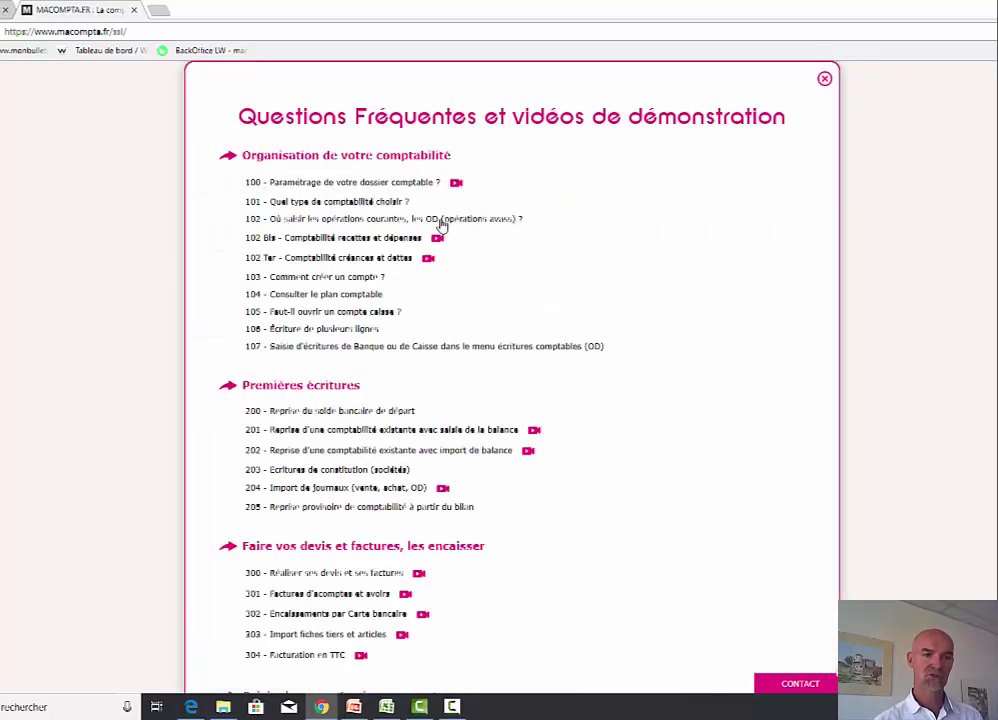
scroll(601, 508, "down", 15)
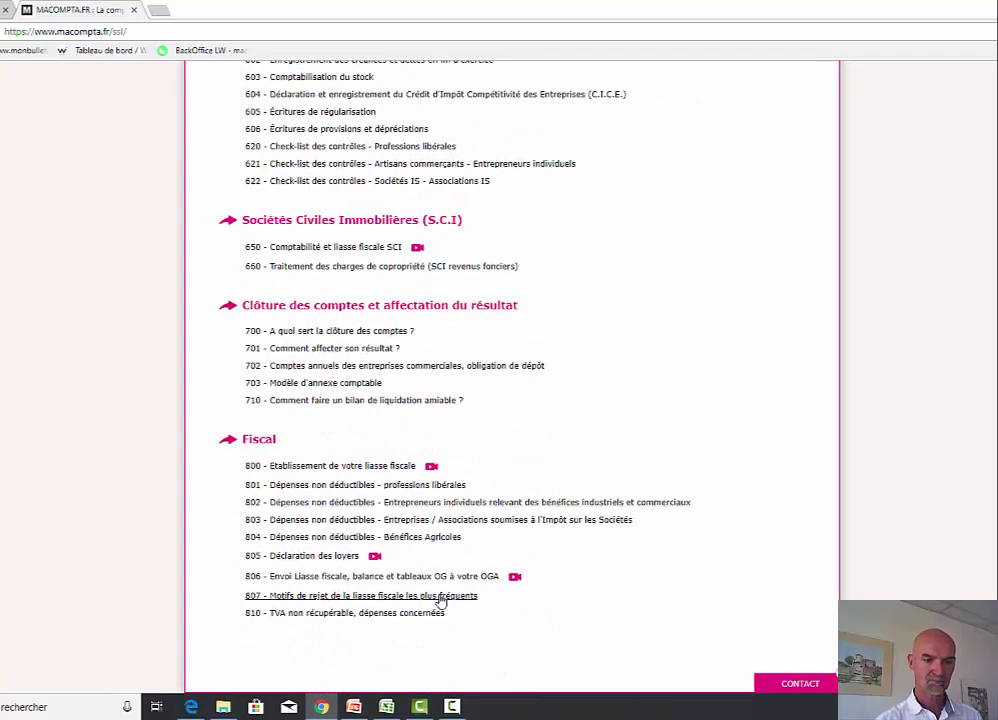
left_click(440, 598)
scroll(597, 472, "up", 3)
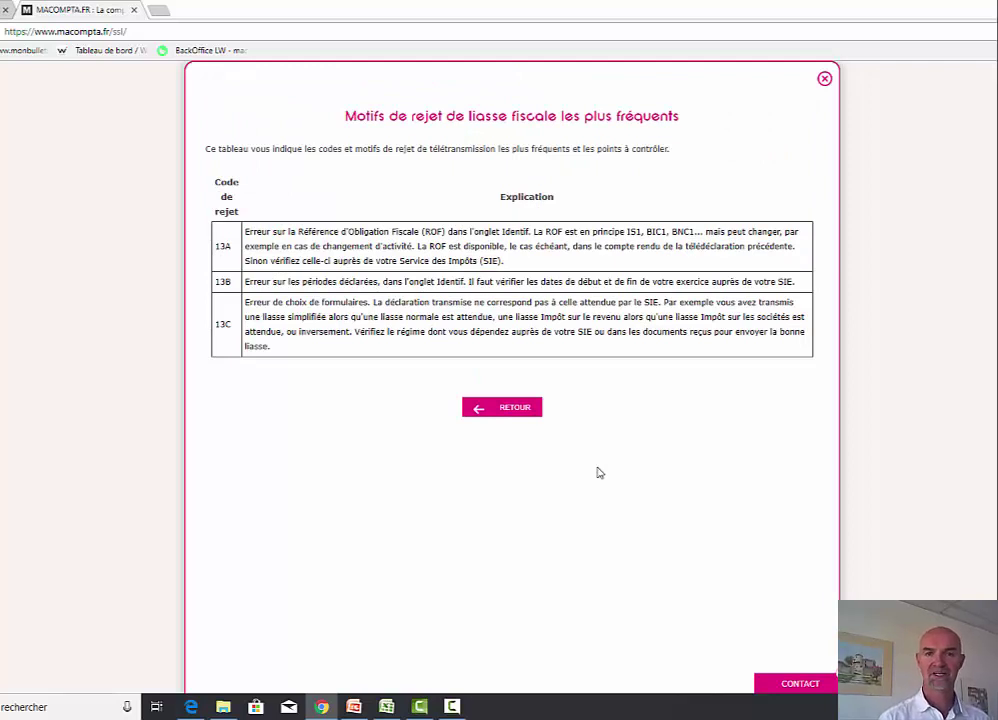
left_click(824, 78)
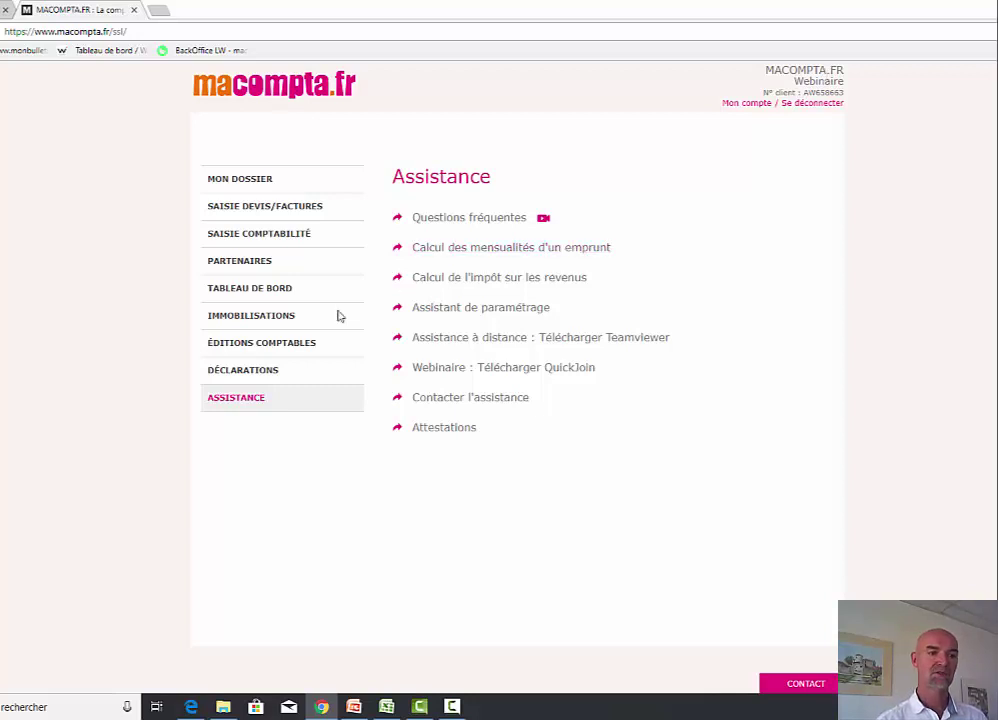
left_click(272, 344)
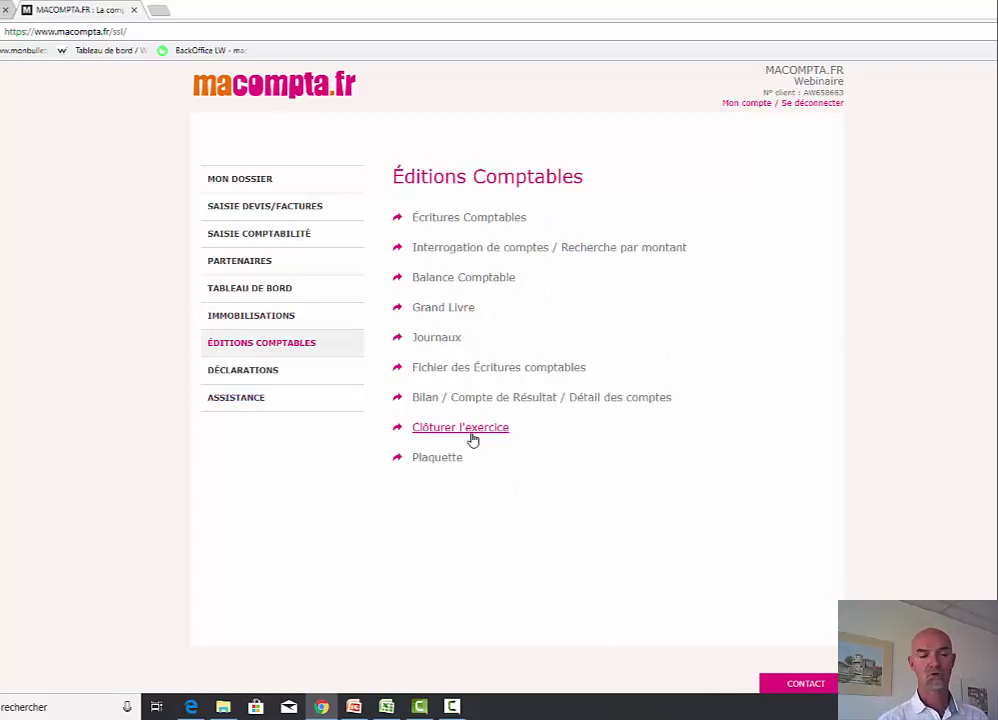
left_click(249, 405)
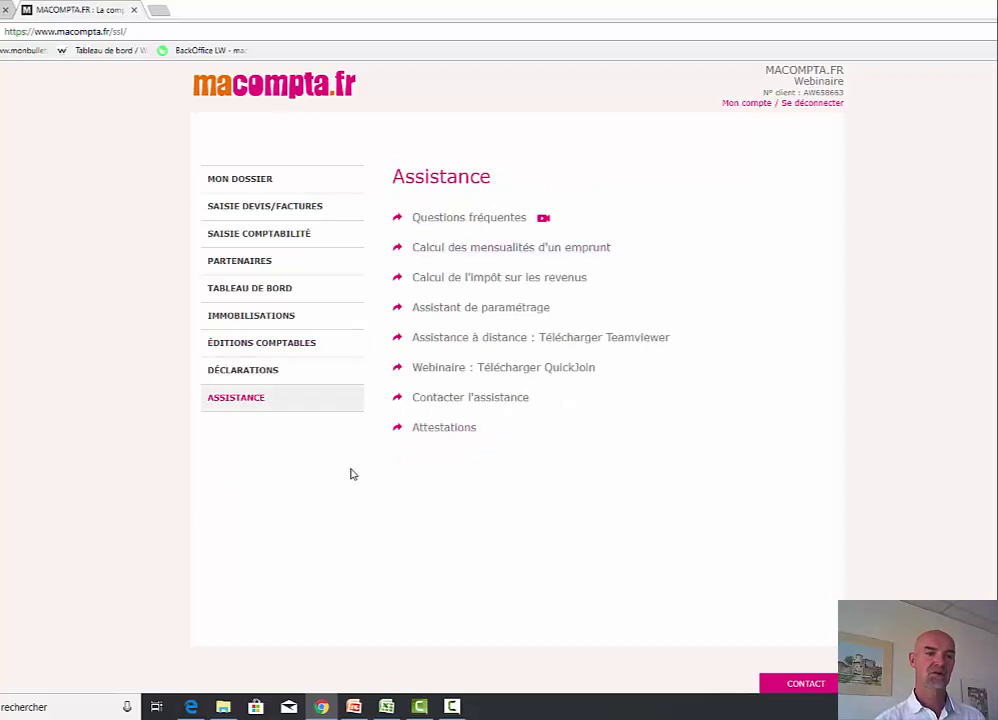
left_click(482, 218)
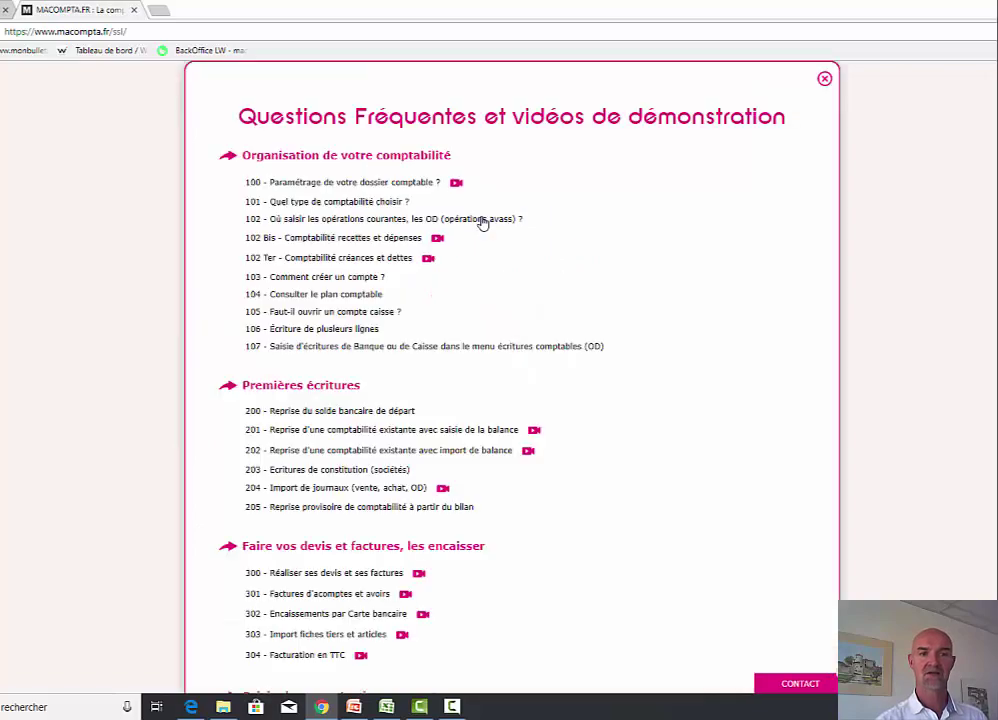
scroll(531, 506, "down", 12)
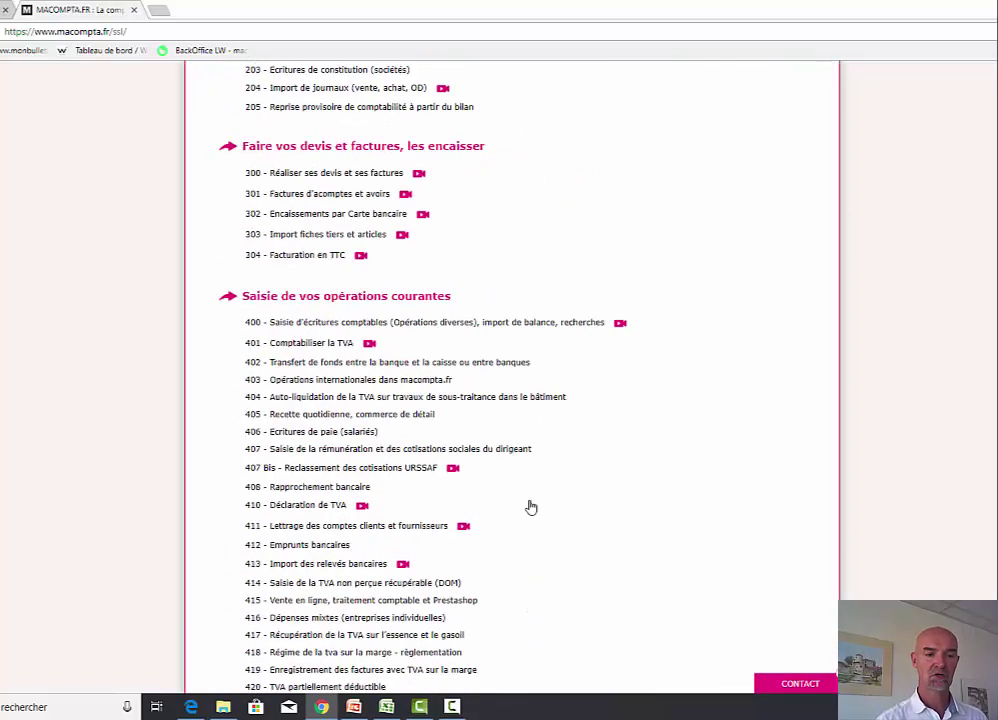
scroll(531, 510, "up", 12)
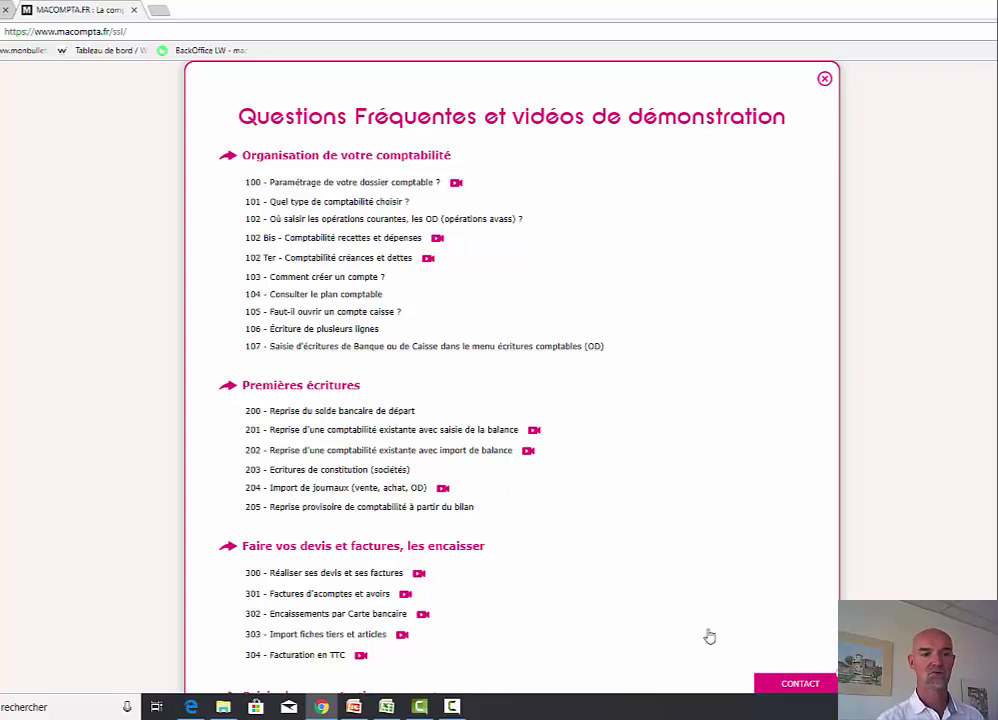
scroll(720, 636, "down", 4)
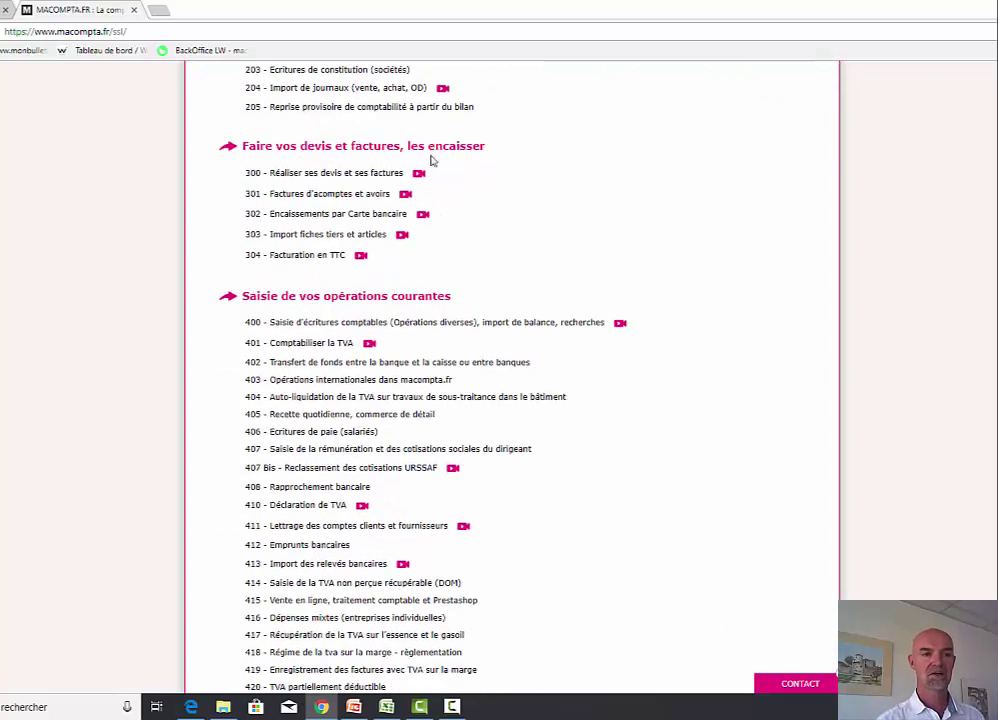
scroll(510, 486, "down", 6)
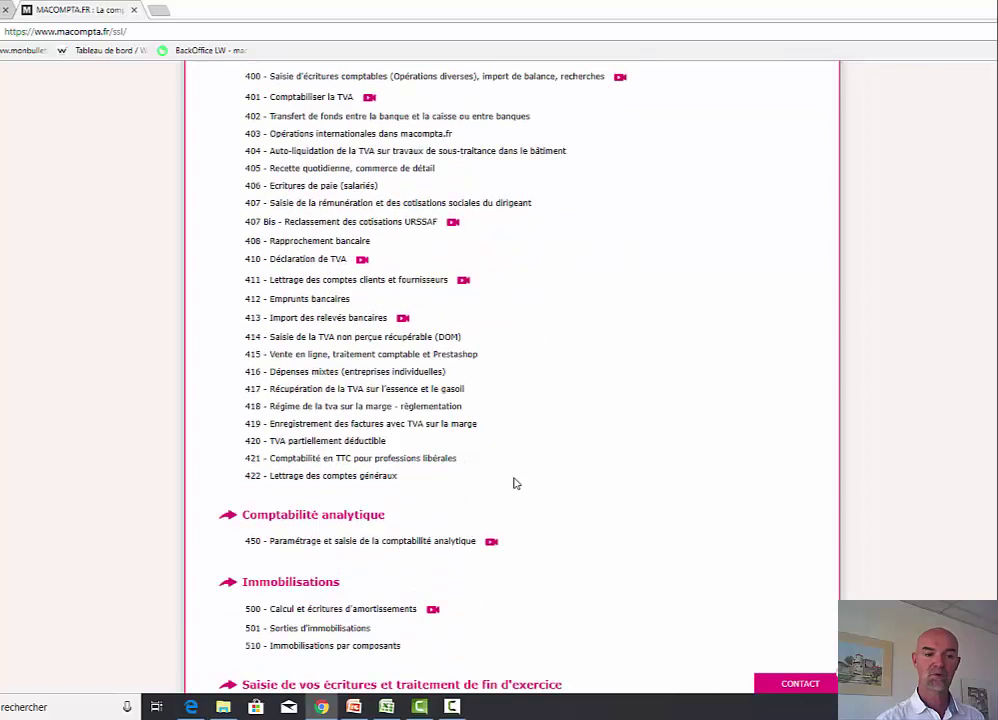
scroll(621, 503, "down", 1)
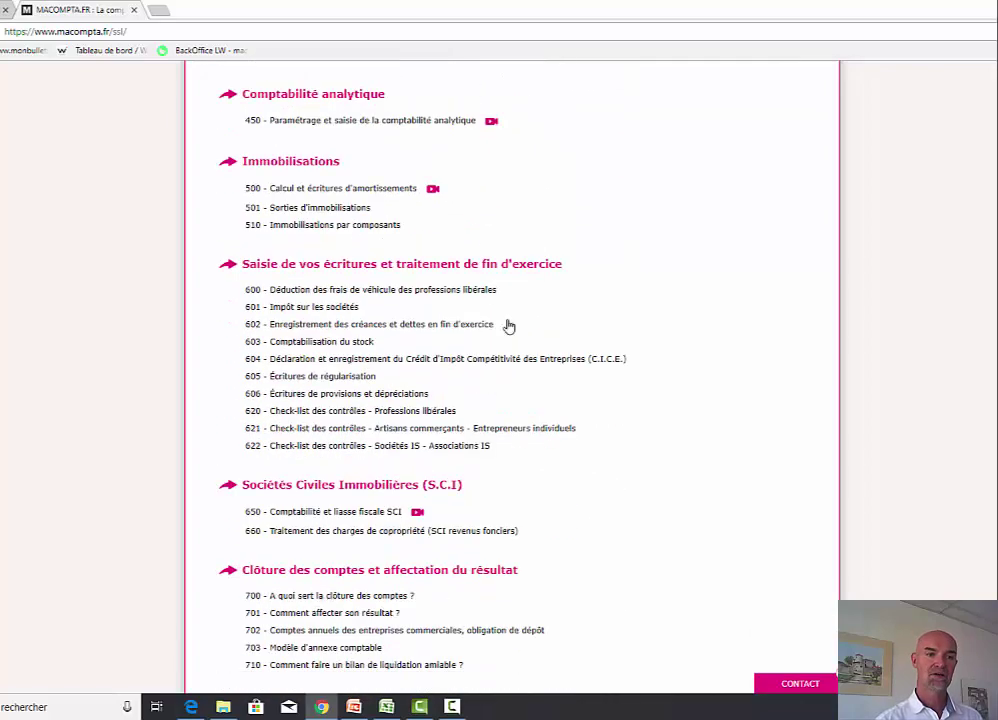
scroll(648, 579, "down", 3)
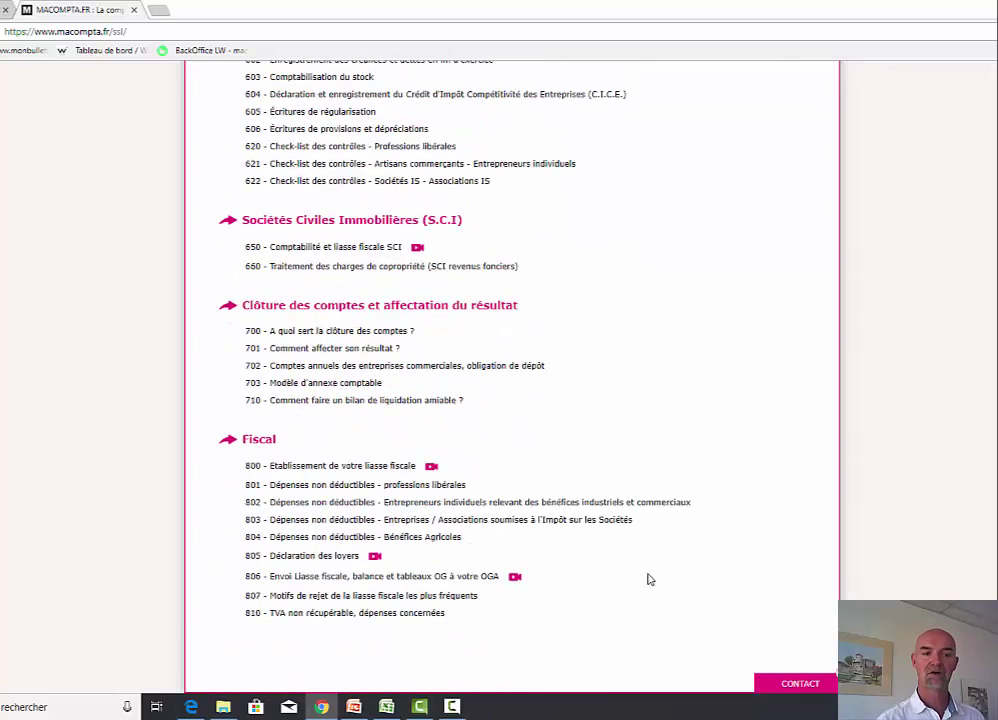
scroll(649, 580, "up", 2)
scroll(649, 580, "up", 15)
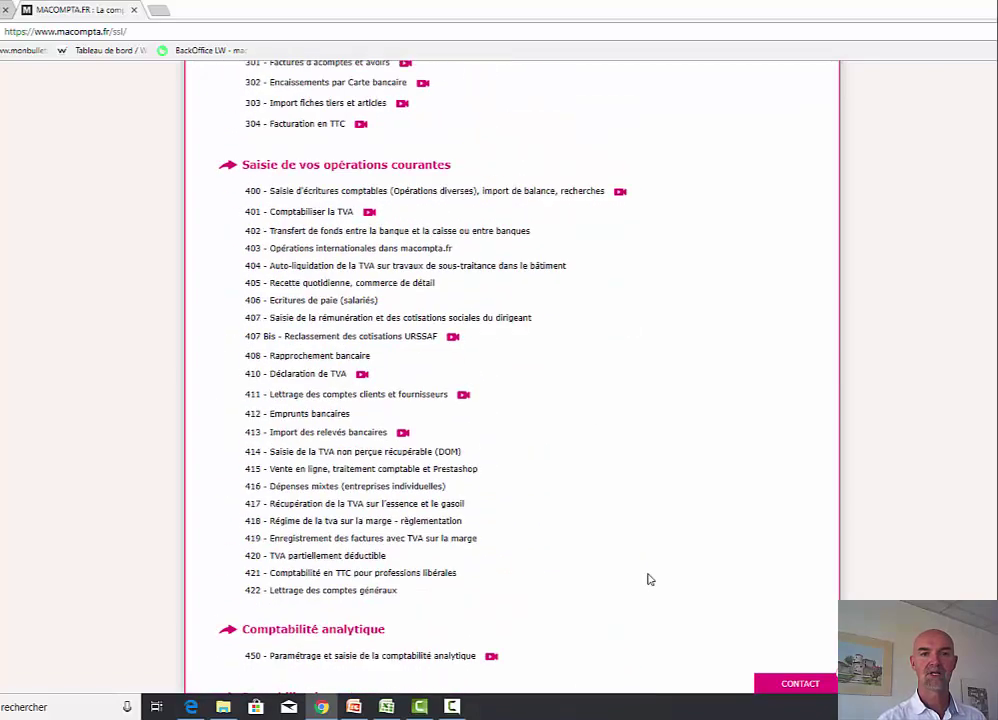
left_click(825, 79)
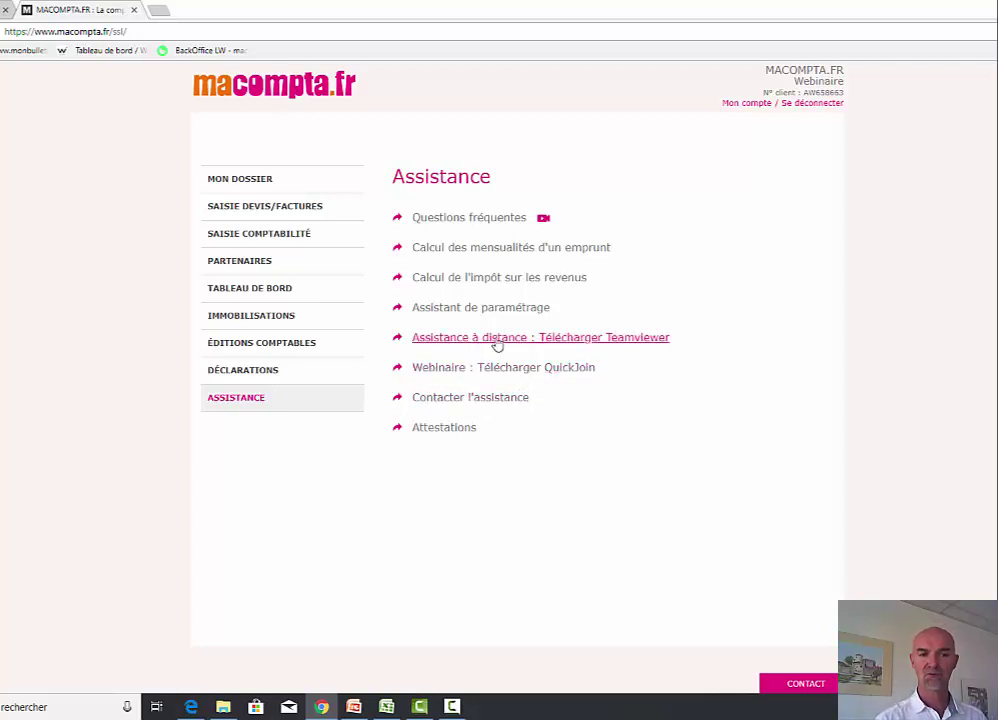
left_click(530, 344)
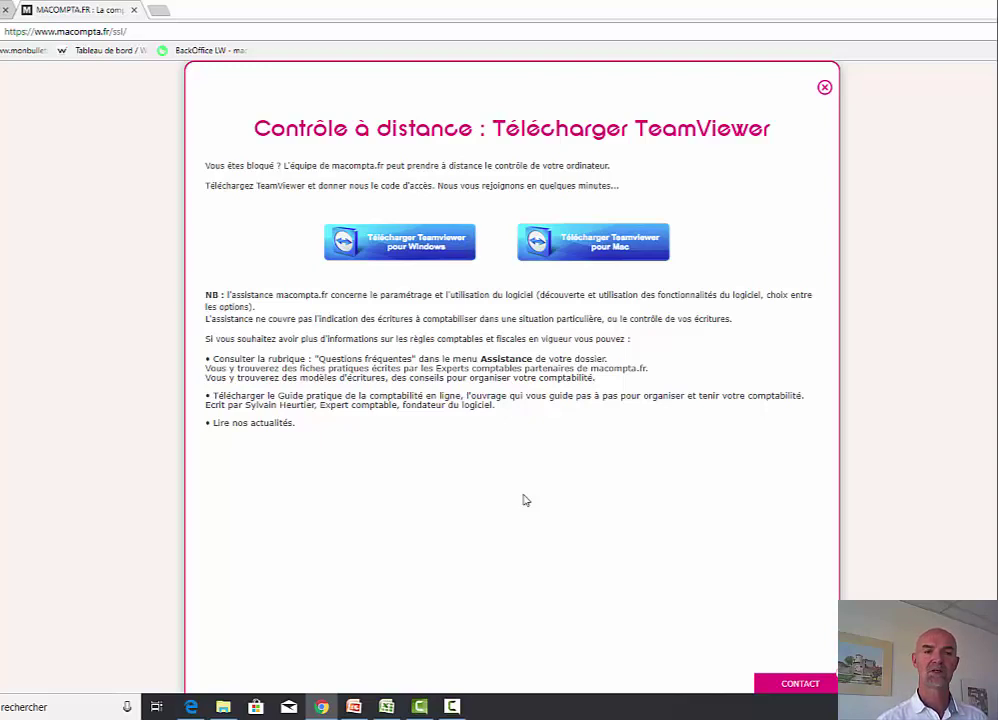
left_click(824, 87)
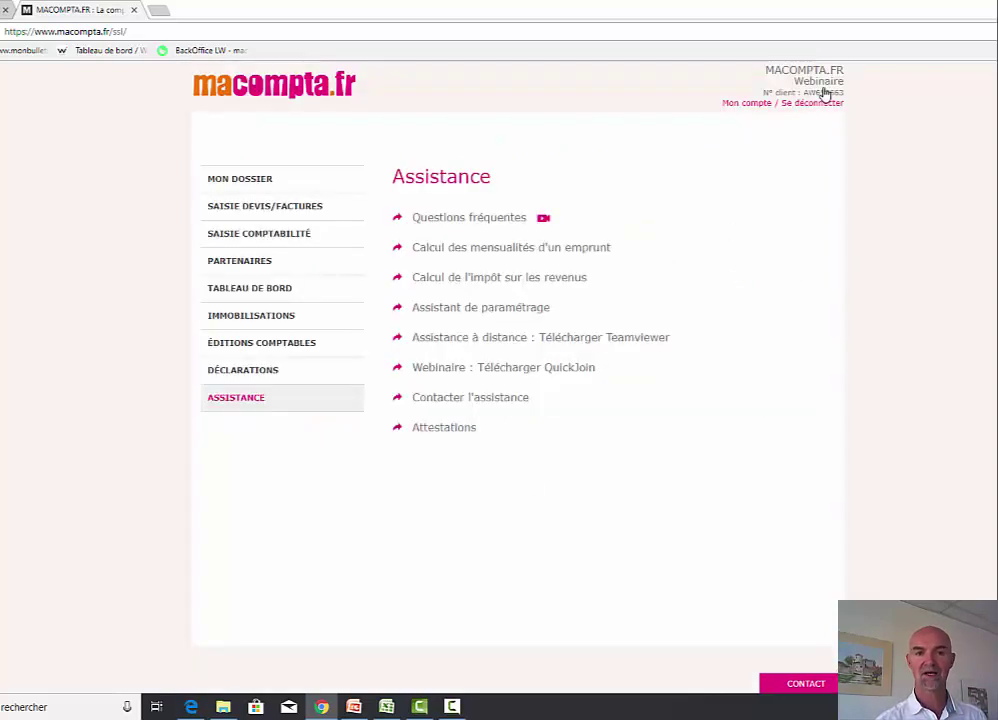